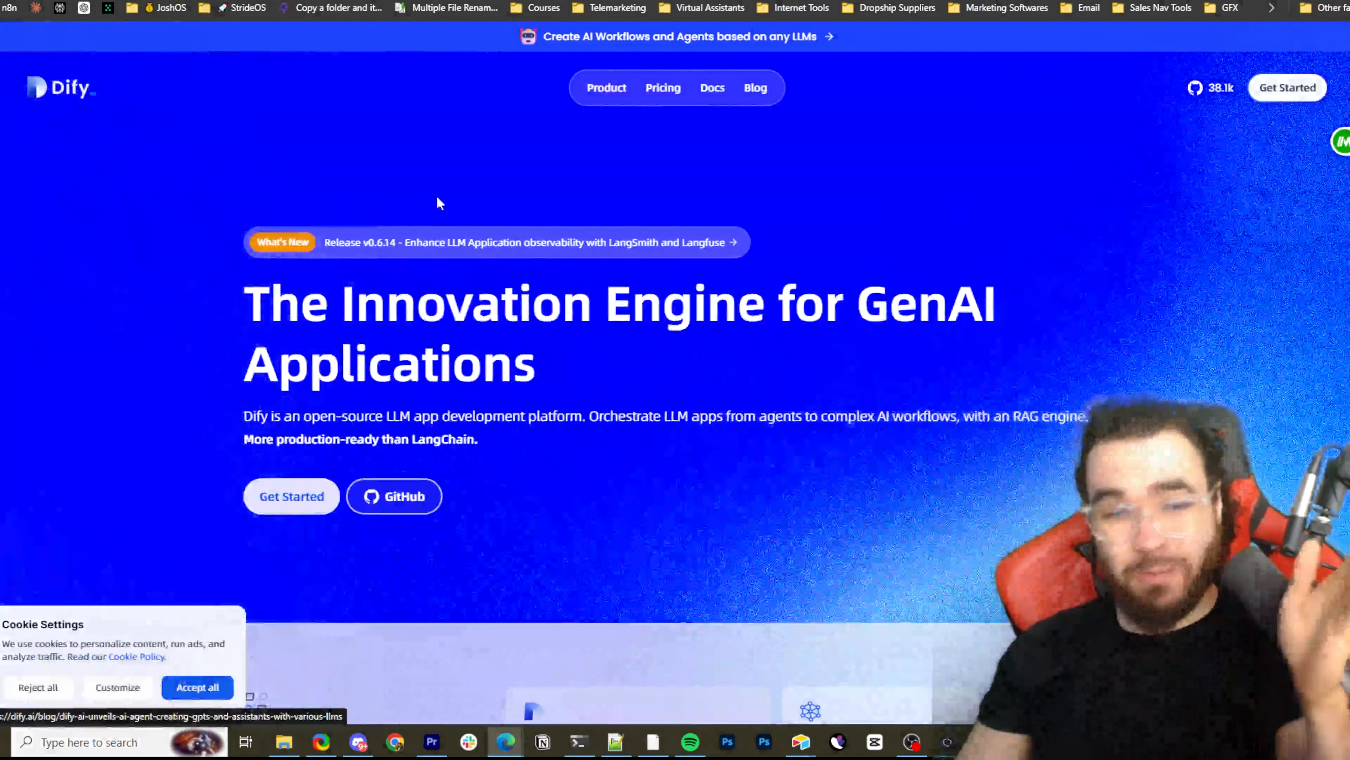
Look over the Dify homepage's introduction and its open-source stack overview, including the RAG Pipeline, LLM Agent and BaaS Solution cards
scroll(440, 202, down, 4)
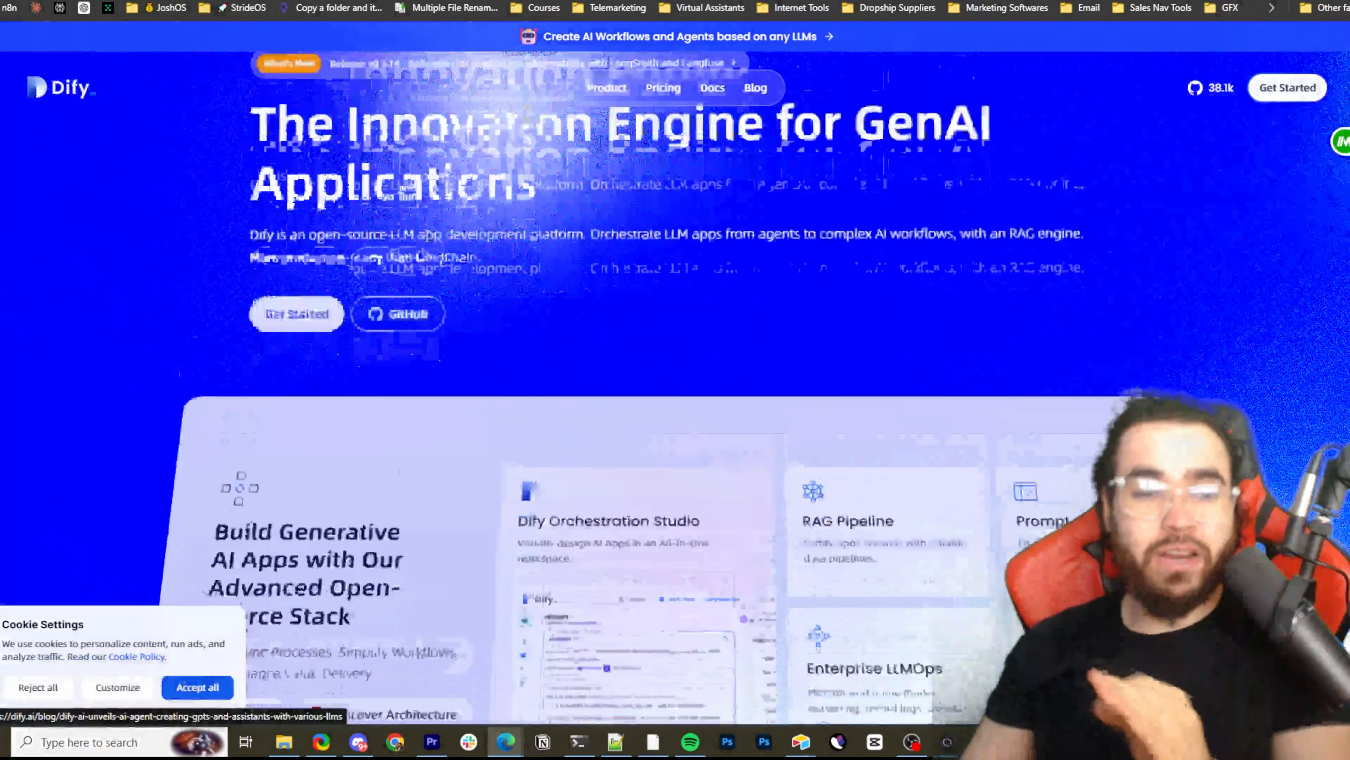
scroll(441, 245, down, 3)
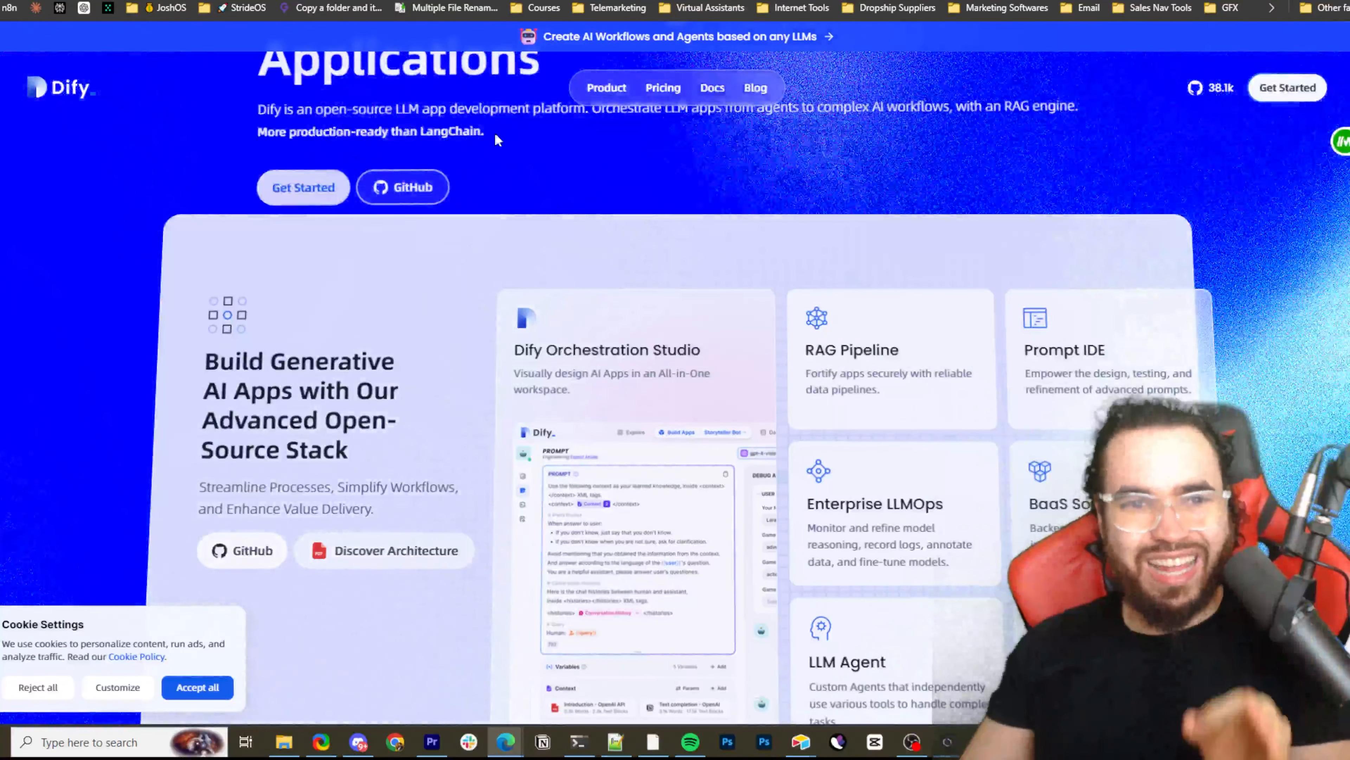
scroll(523, 141, up, 3)
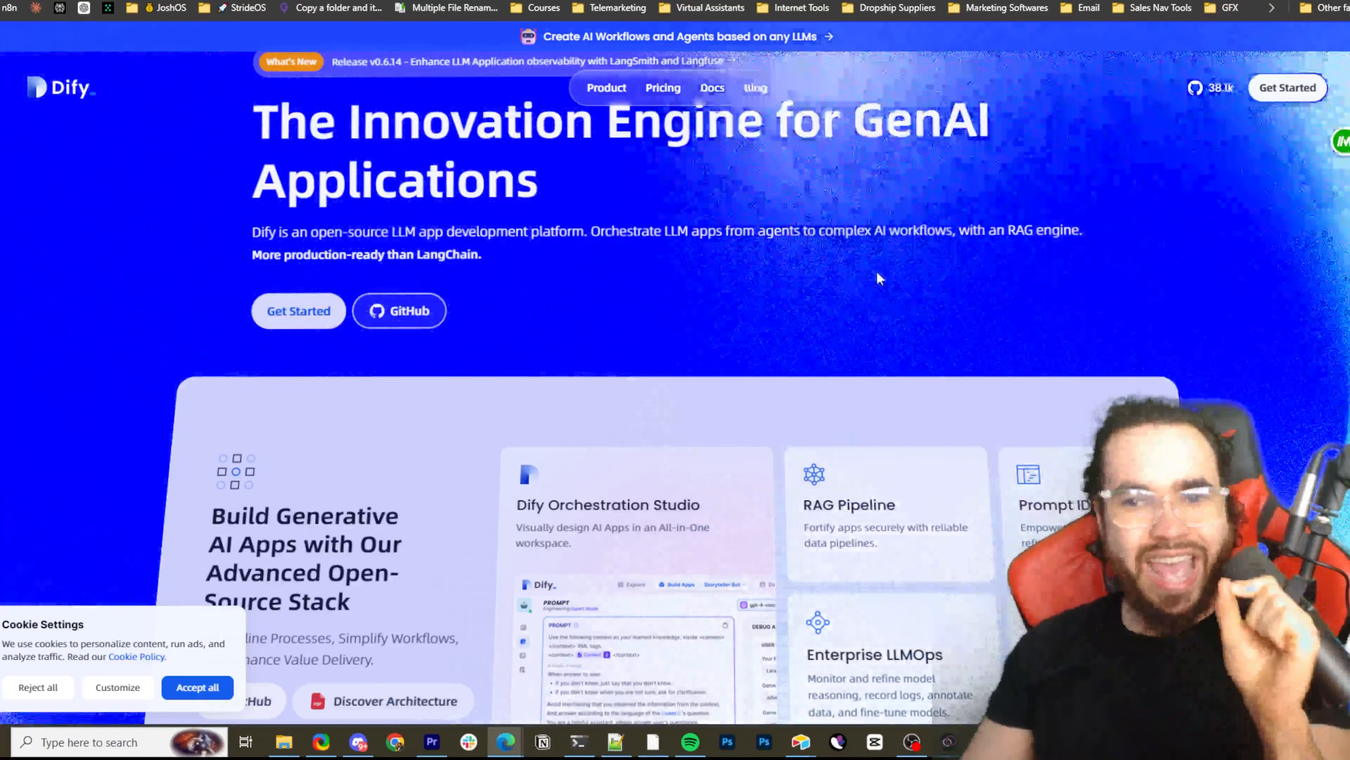
scroll(880, 278, down, 10)
scroll(754, 250, up, 3)
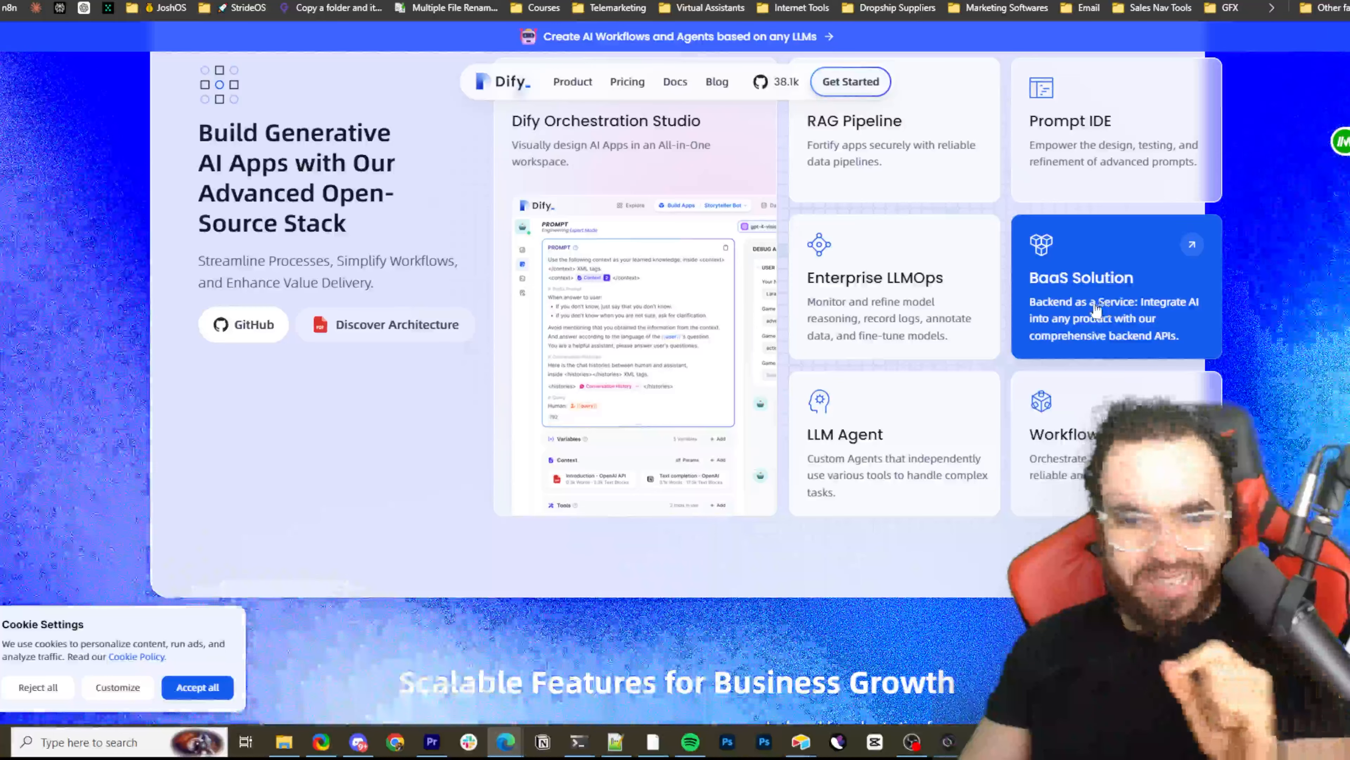
scroll(876, 413, down, 6)
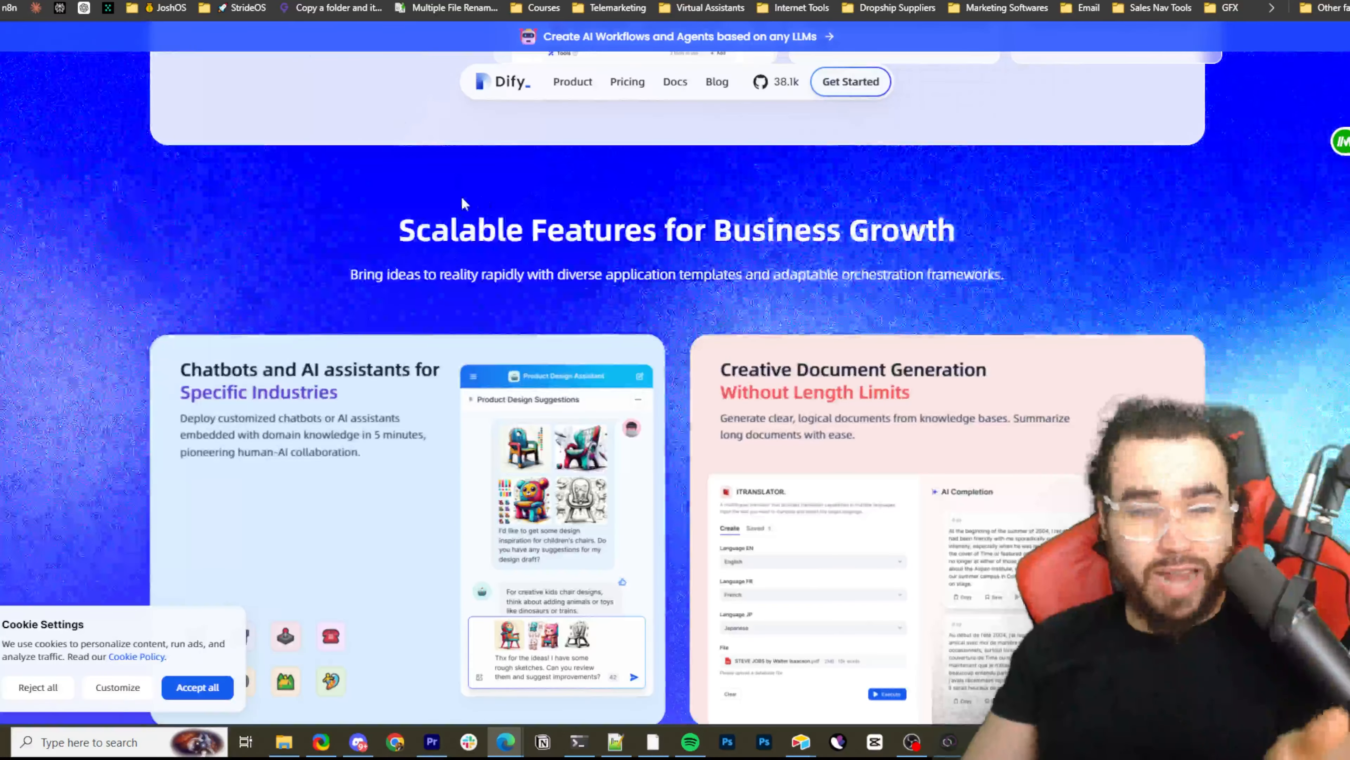
scroll(461, 195, up, 3)
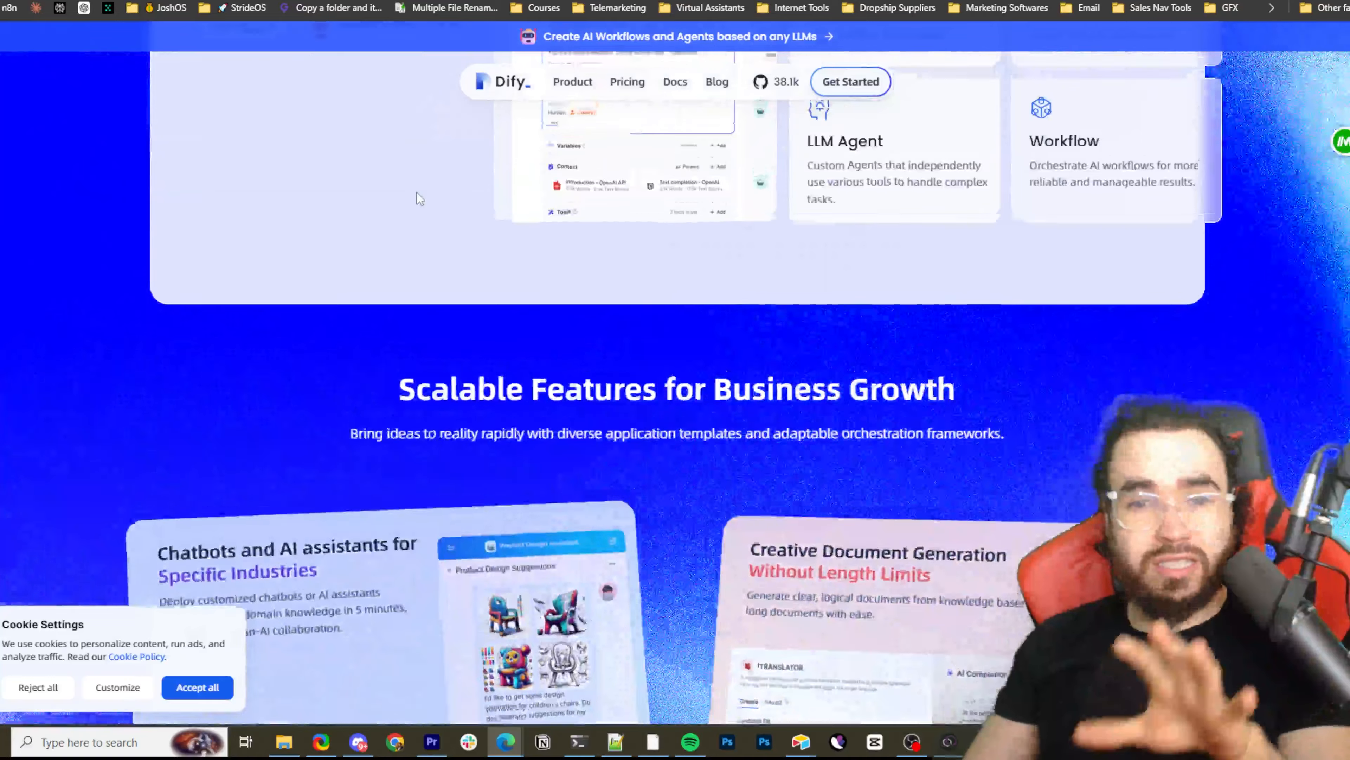
scroll(414, 193, up, 5)
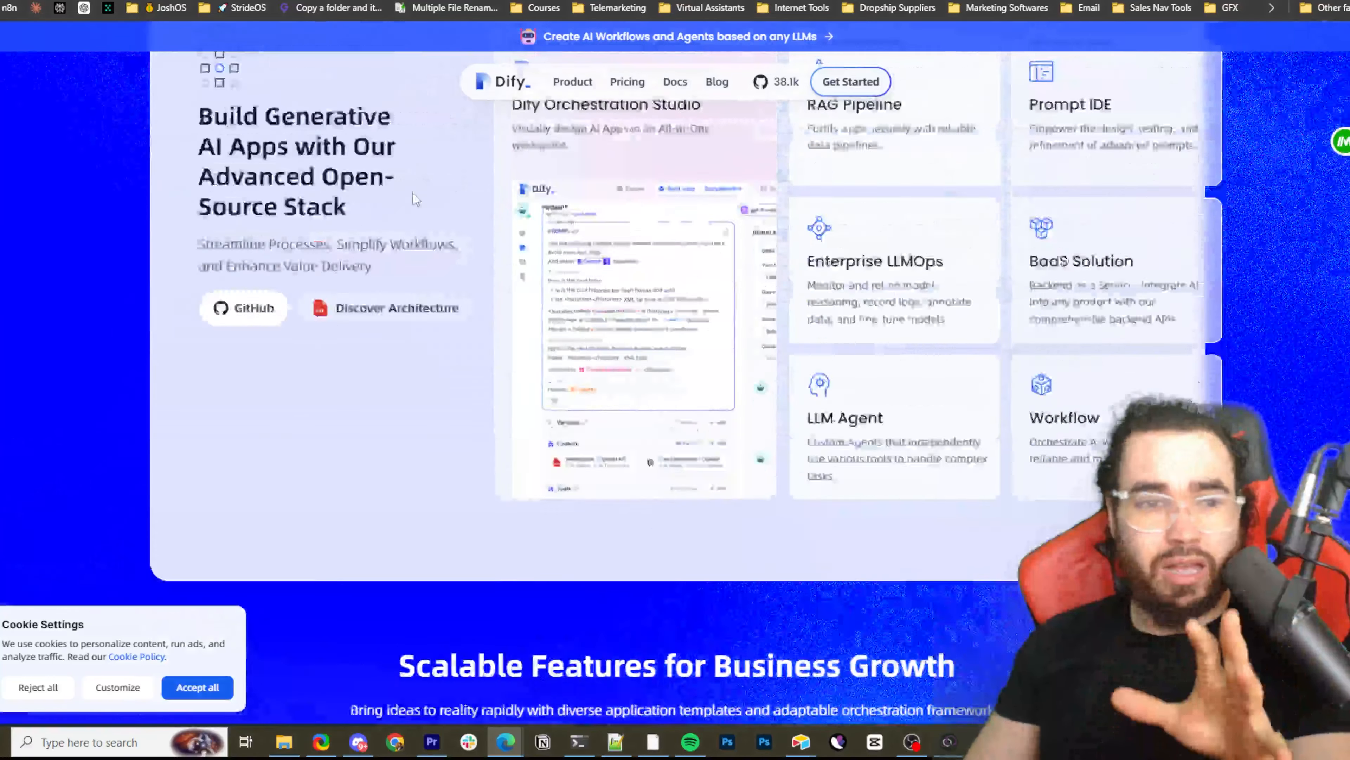
scroll(412, 193, up, 3)
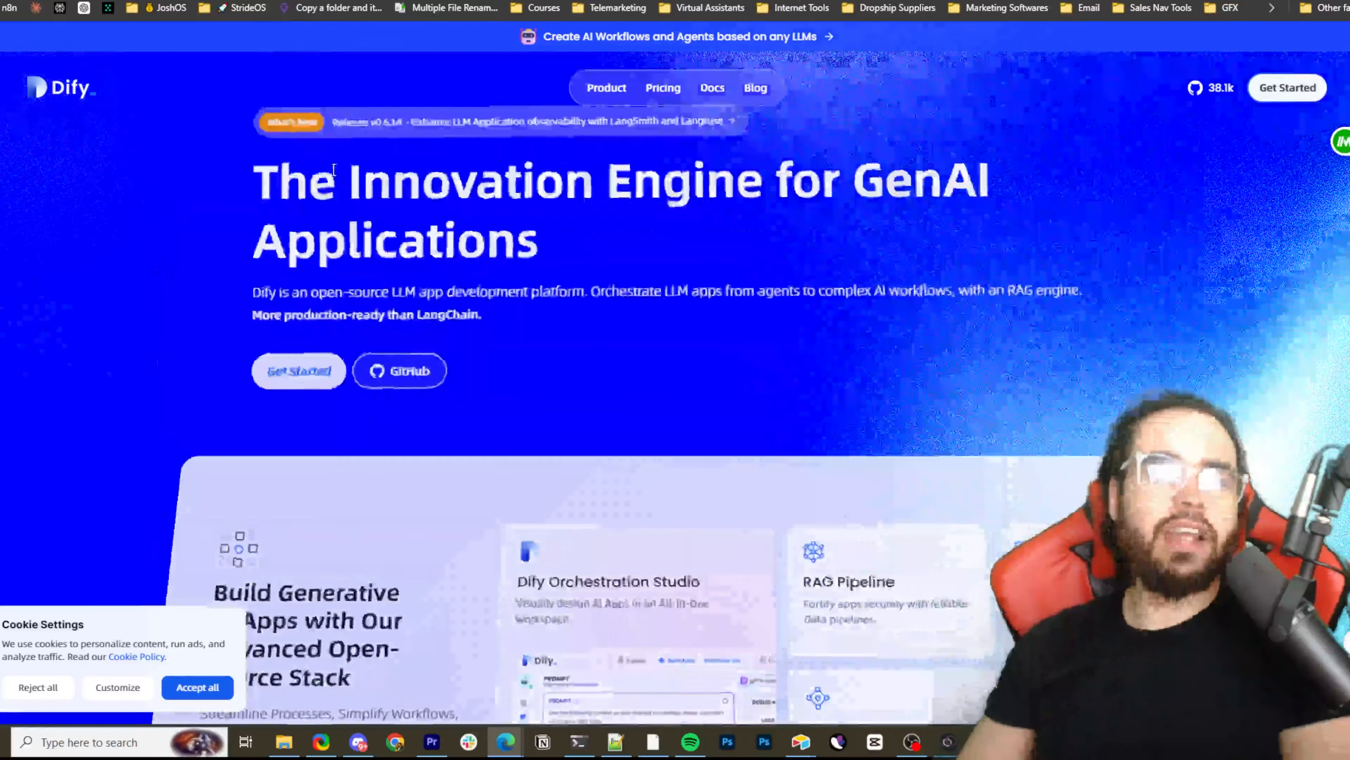
scroll(335, 76, up, 4)
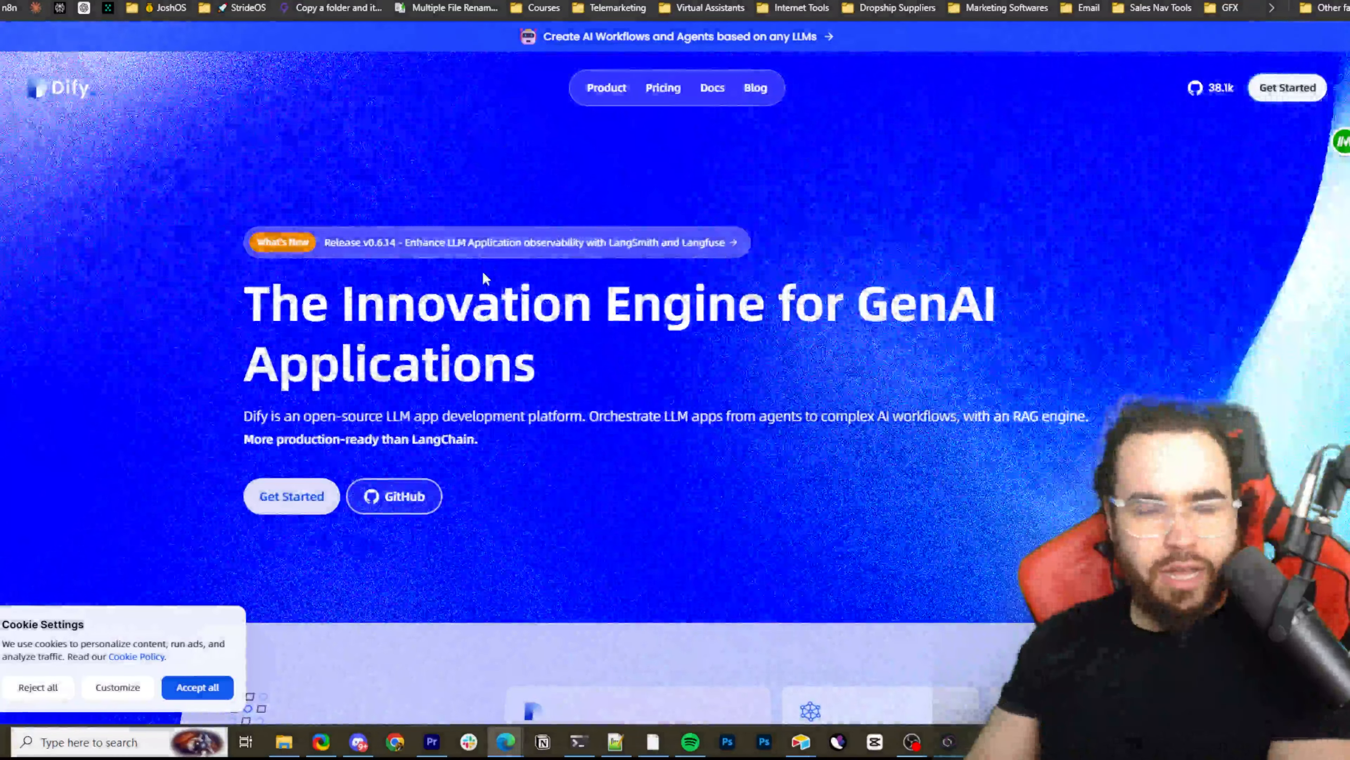
Review the Dify homepage's feature showcases, from the business growth features and enterprise use cases to the One Platform Connecting to Global LLMs section
scroll(484, 278, down, 2)
scroll(518, 313, down, 4)
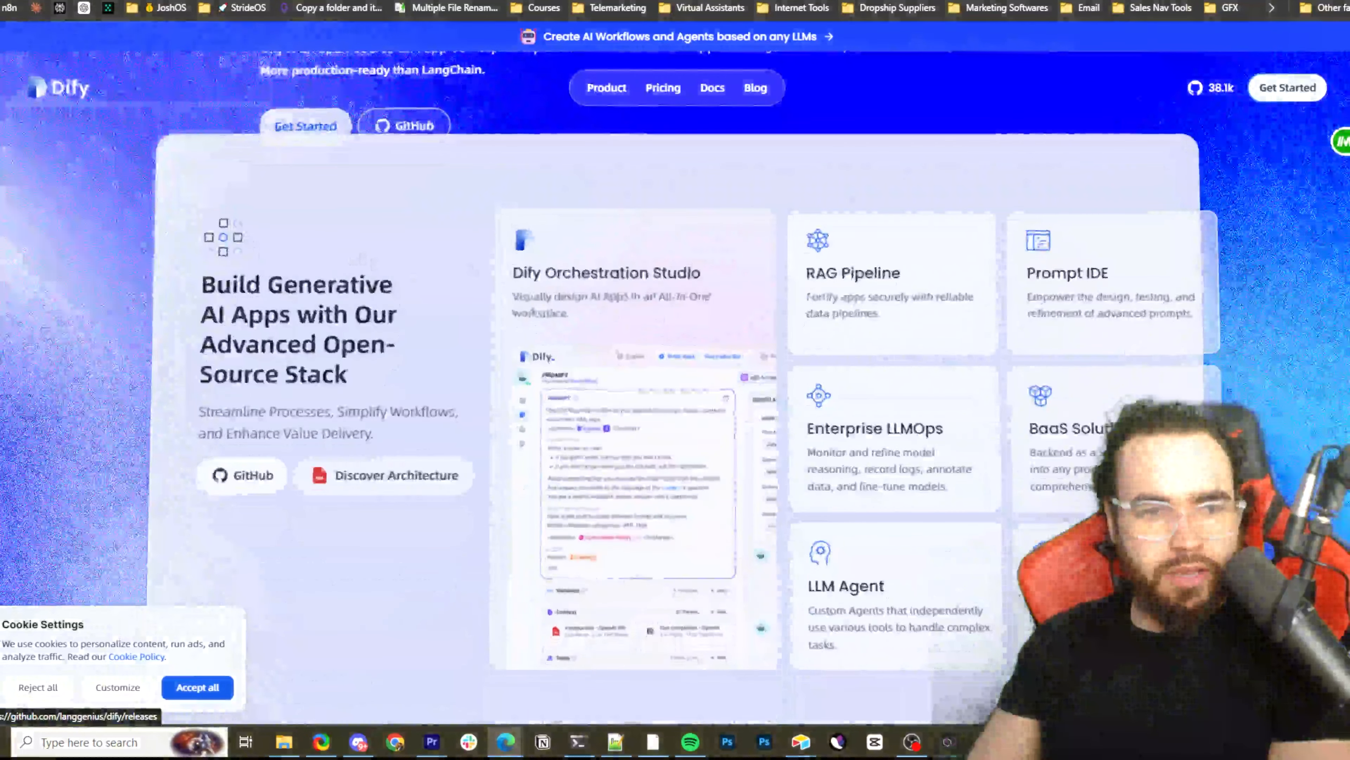
scroll(667, 325, down, 10)
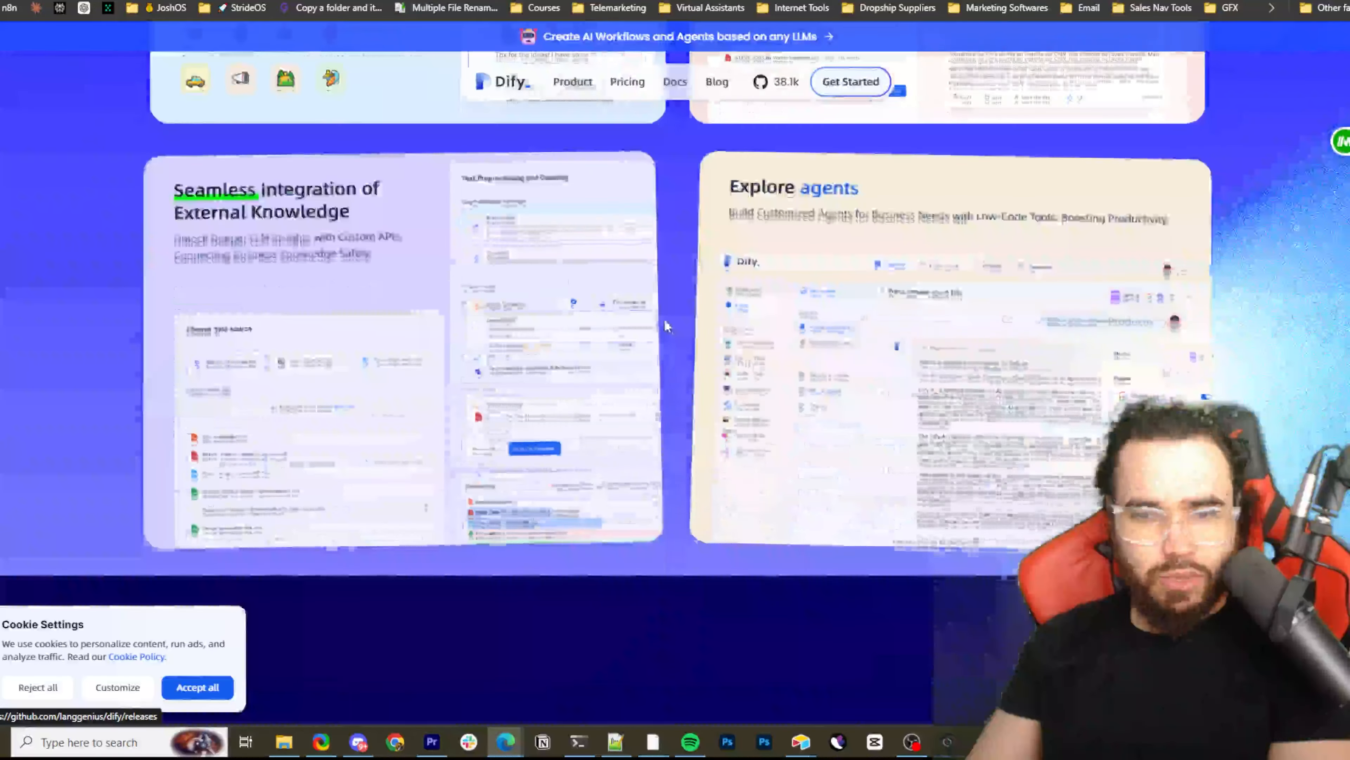
scroll(516, 290, down, 10)
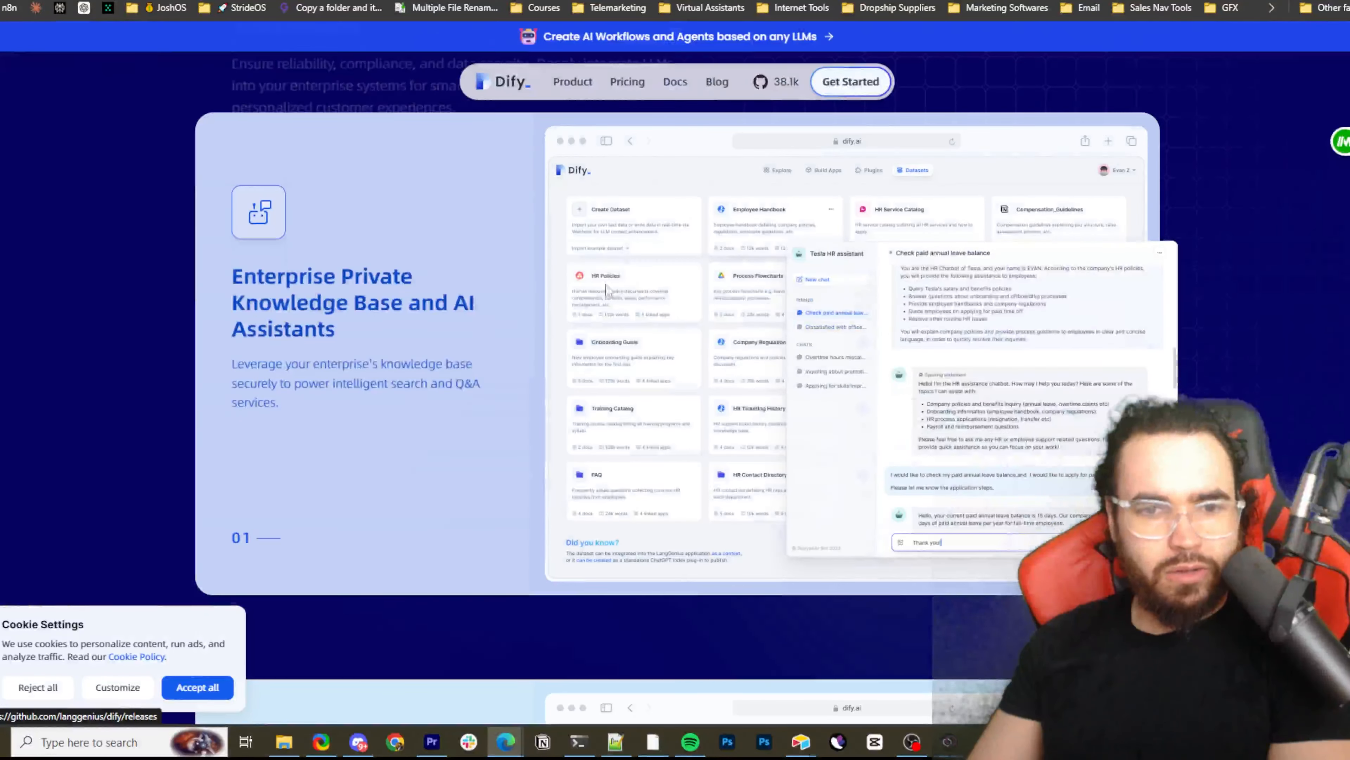
scroll(518, 301, down, 8)
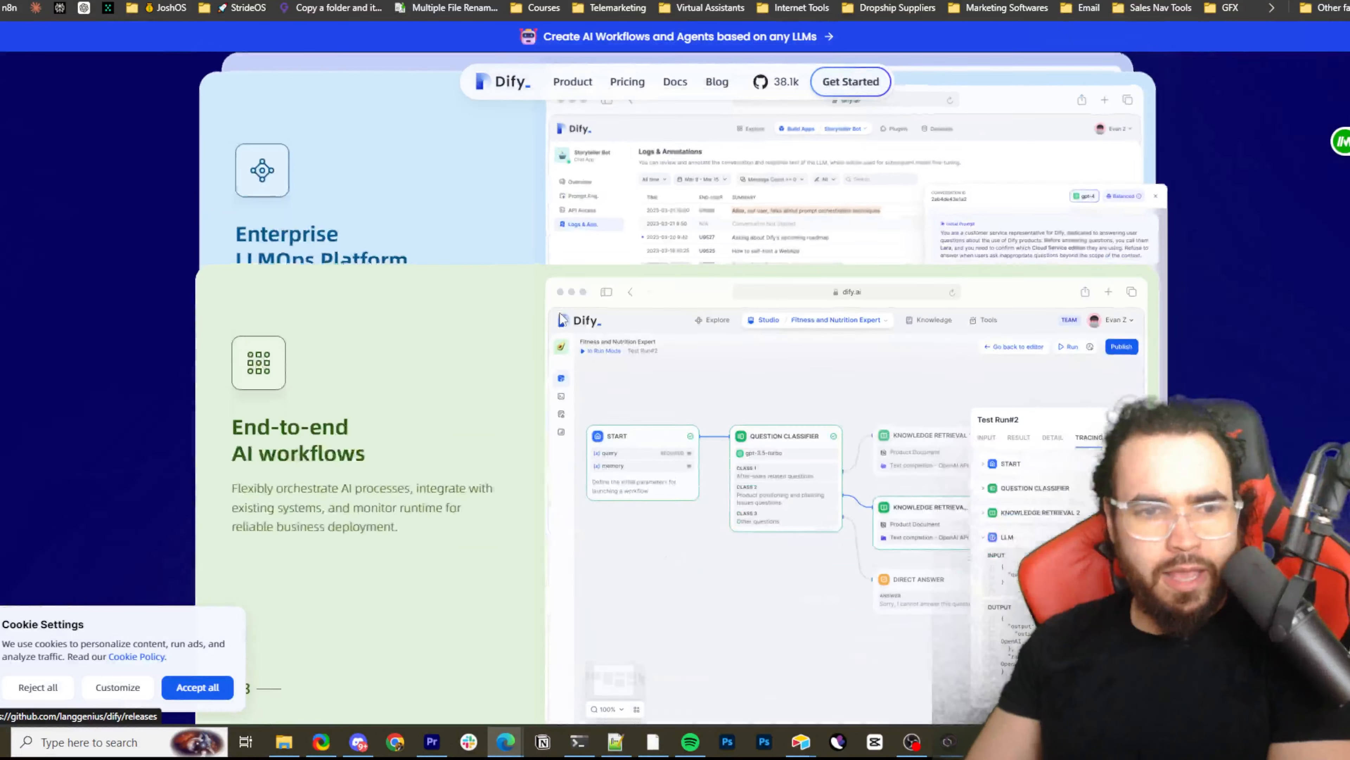
scroll(560, 318, down, 6)
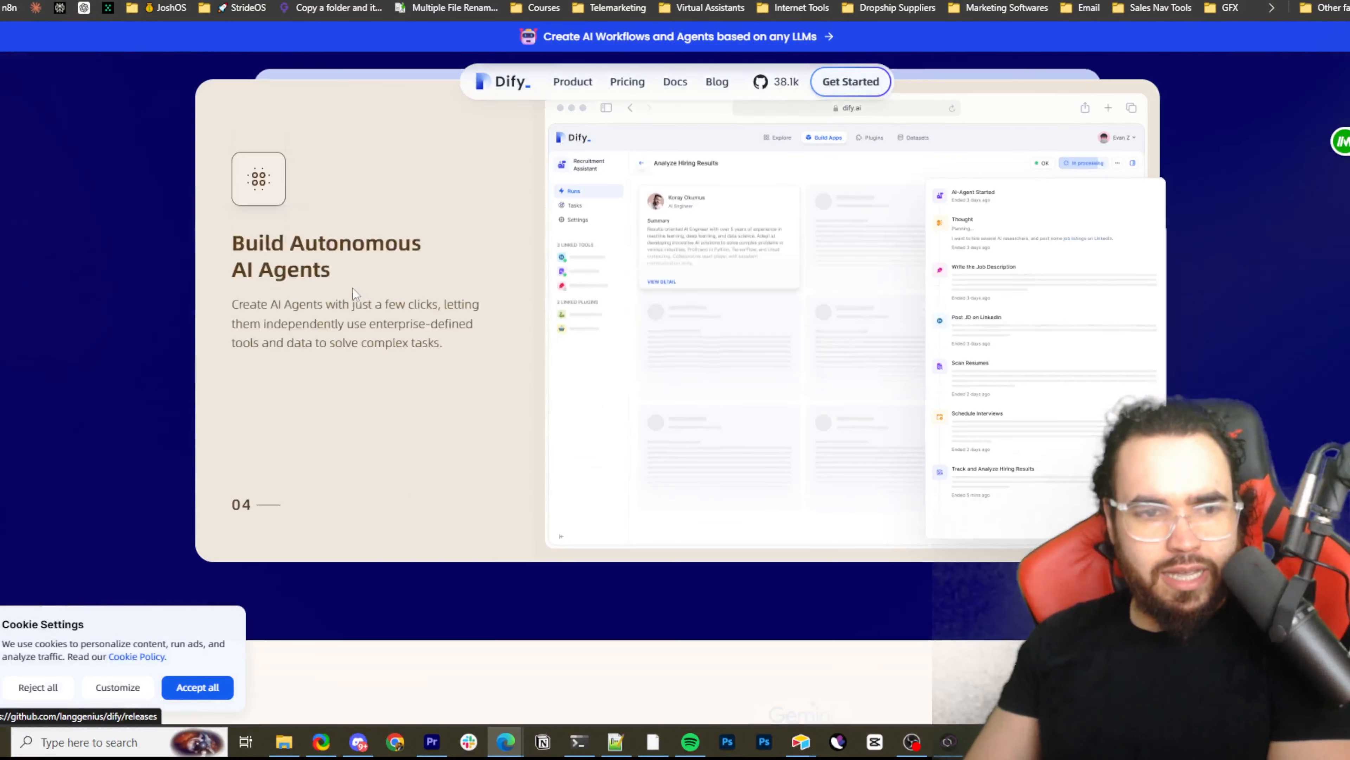
scroll(317, 288, down, 8)
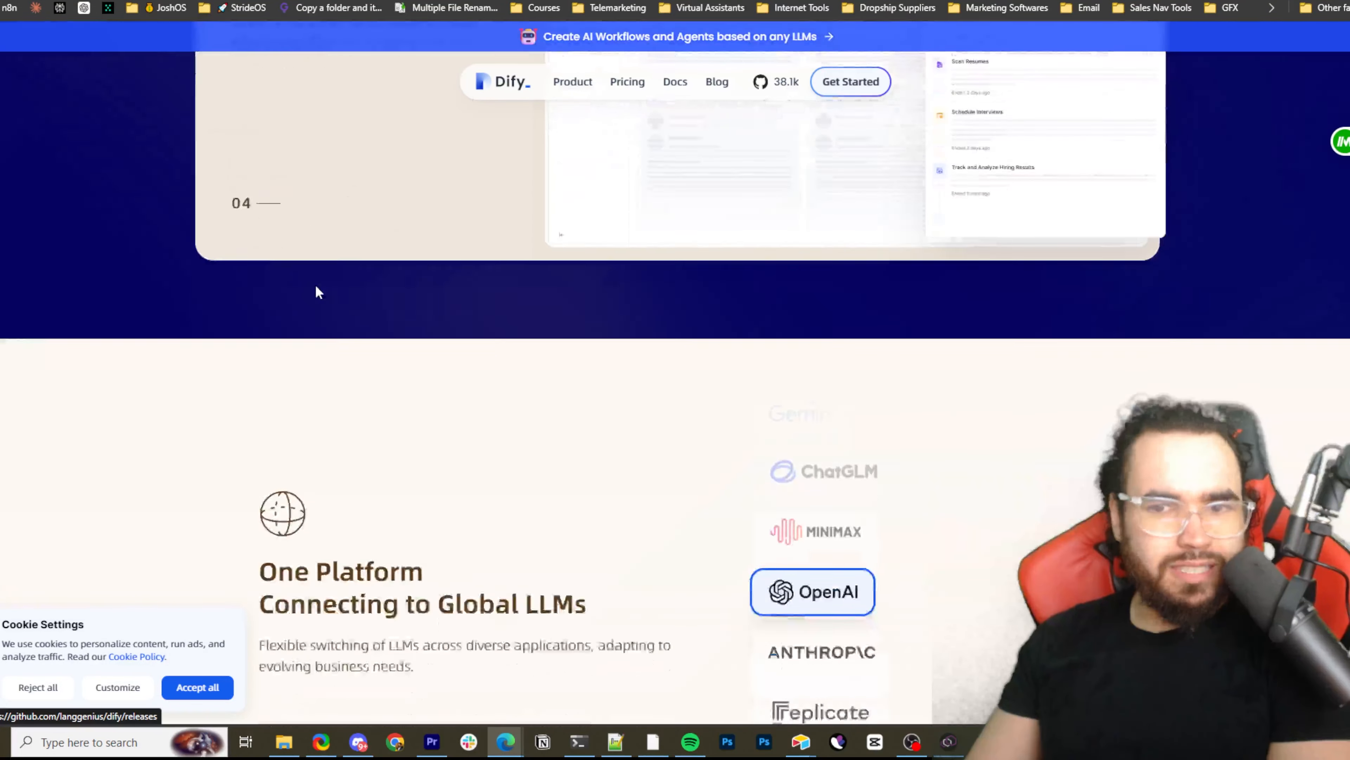
scroll(549, 308, down, 10)
Examine the supported model providers in the homepage's global LLMs section and revisit the enterprise feature cards above it
scroll(761, 264, up, 8)
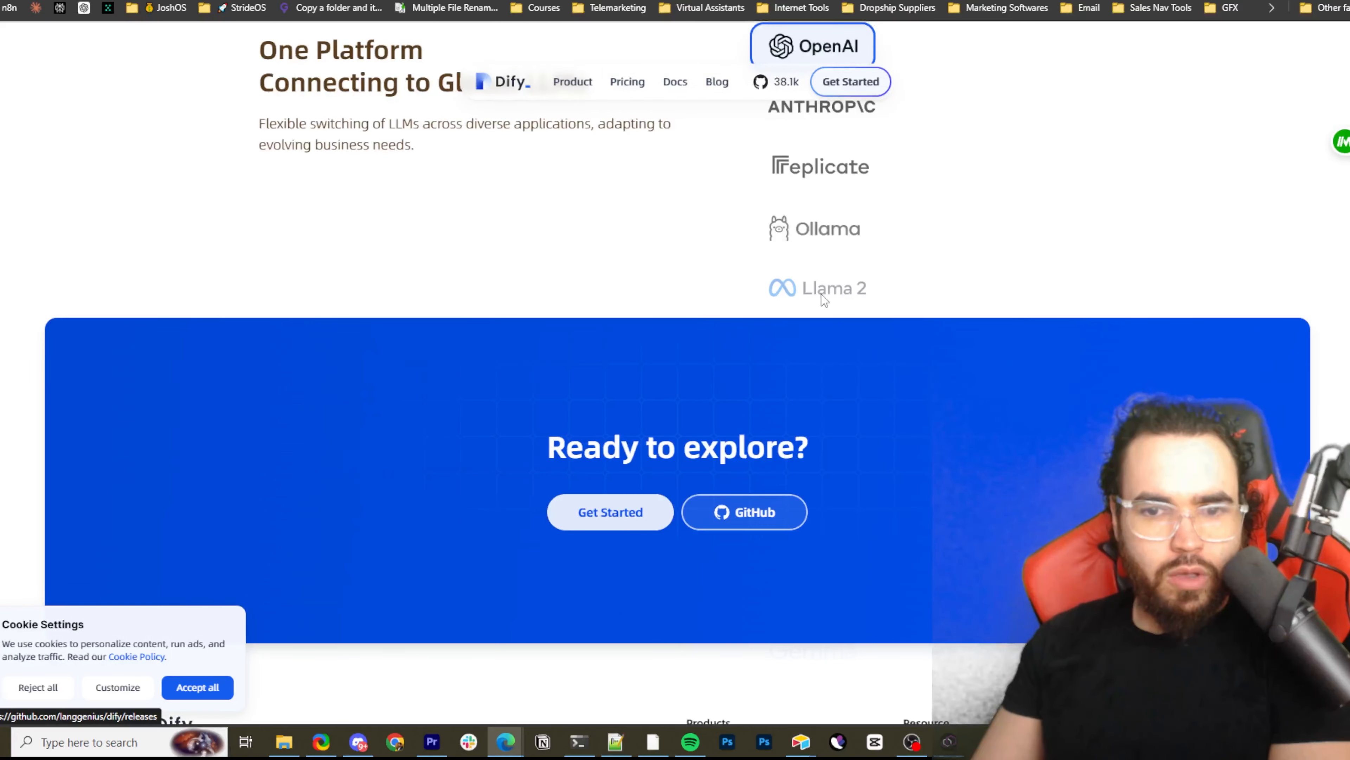
scroll(821, 300, up, 3)
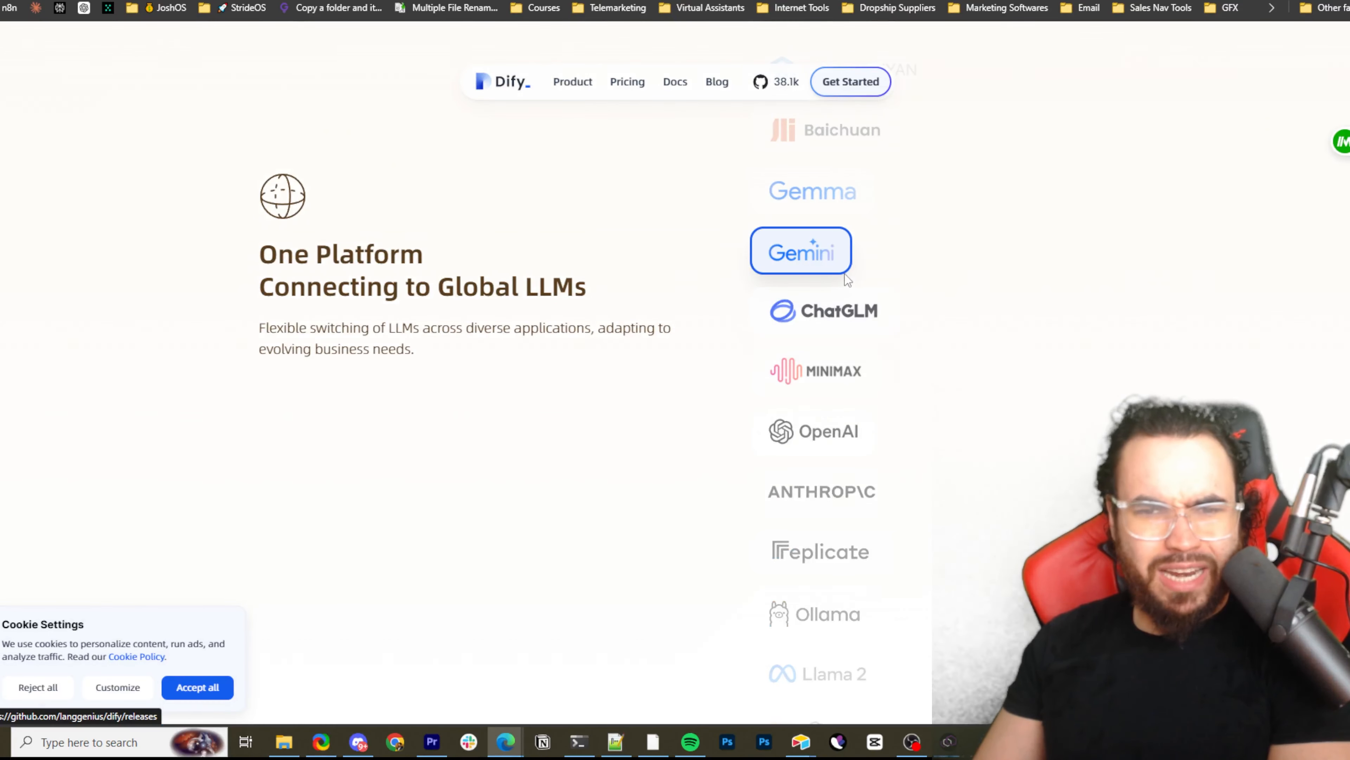
scroll(847, 280, up, 4)
scroll(837, 310, up, 1)
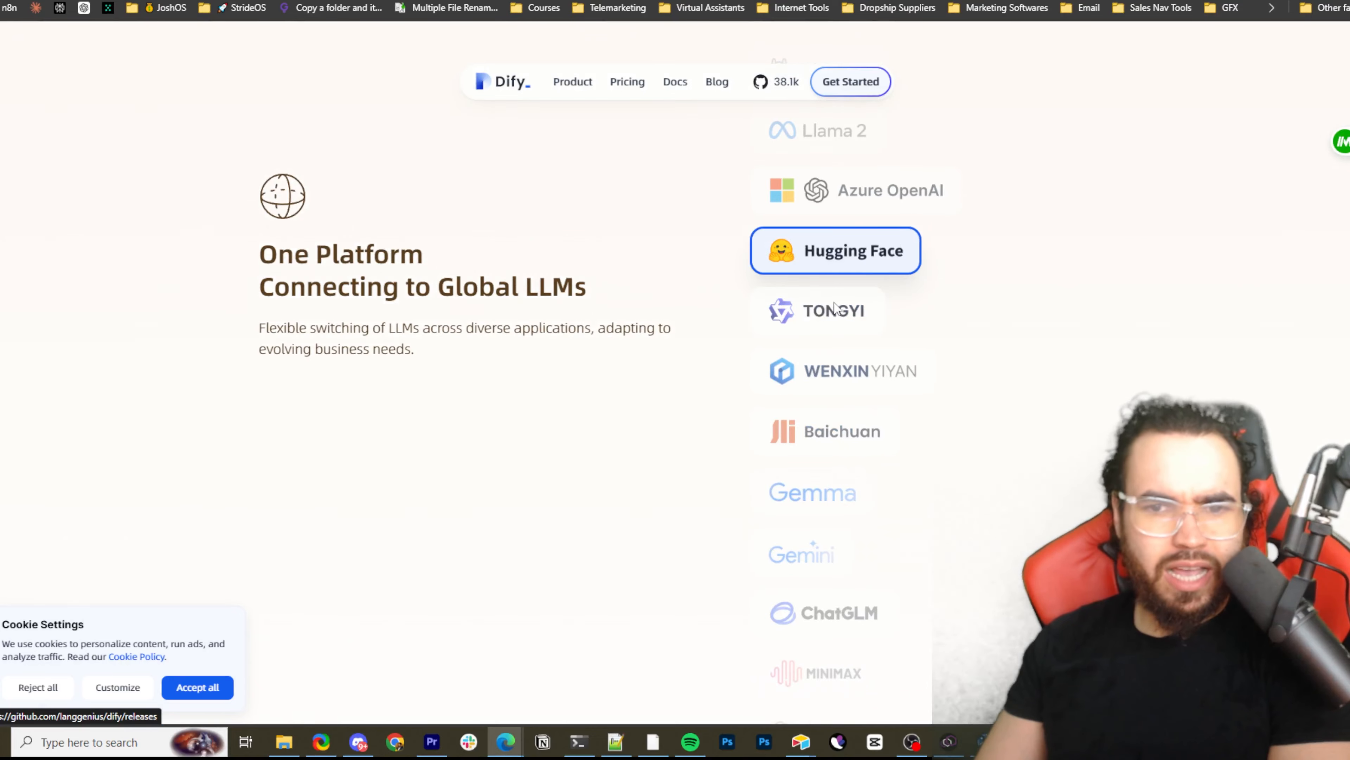
scroll(832, 301, up, 3)
scroll(839, 308, up, 3)
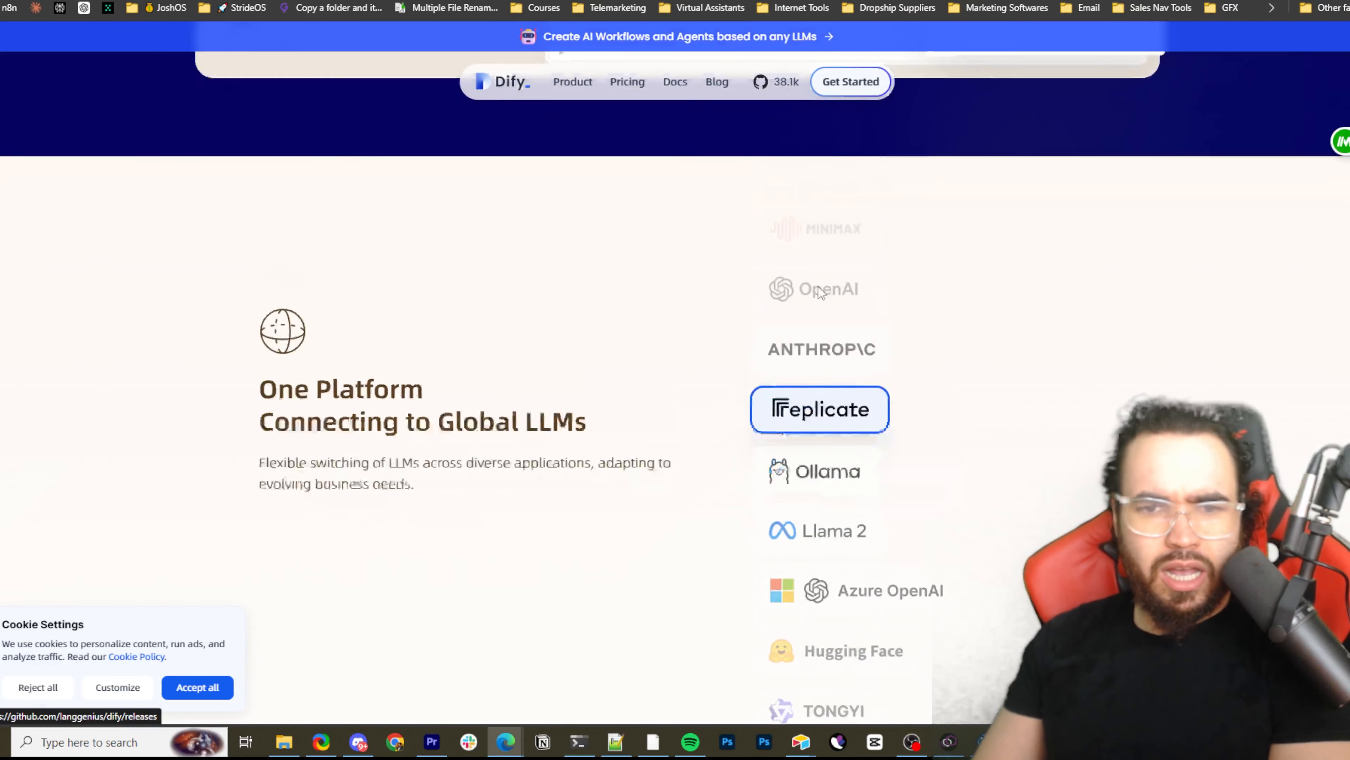
scroll(834, 376, up, 3)
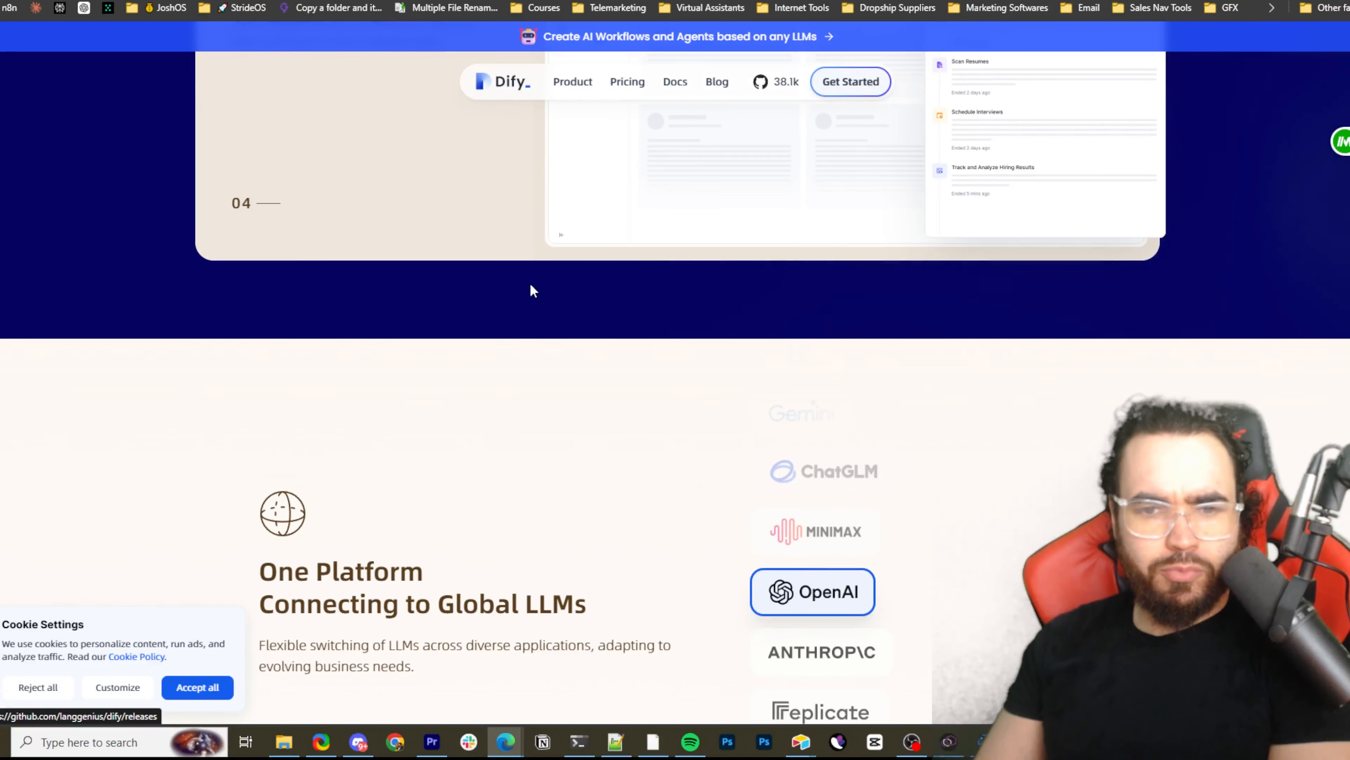
scroll(533, 290, up, 10)
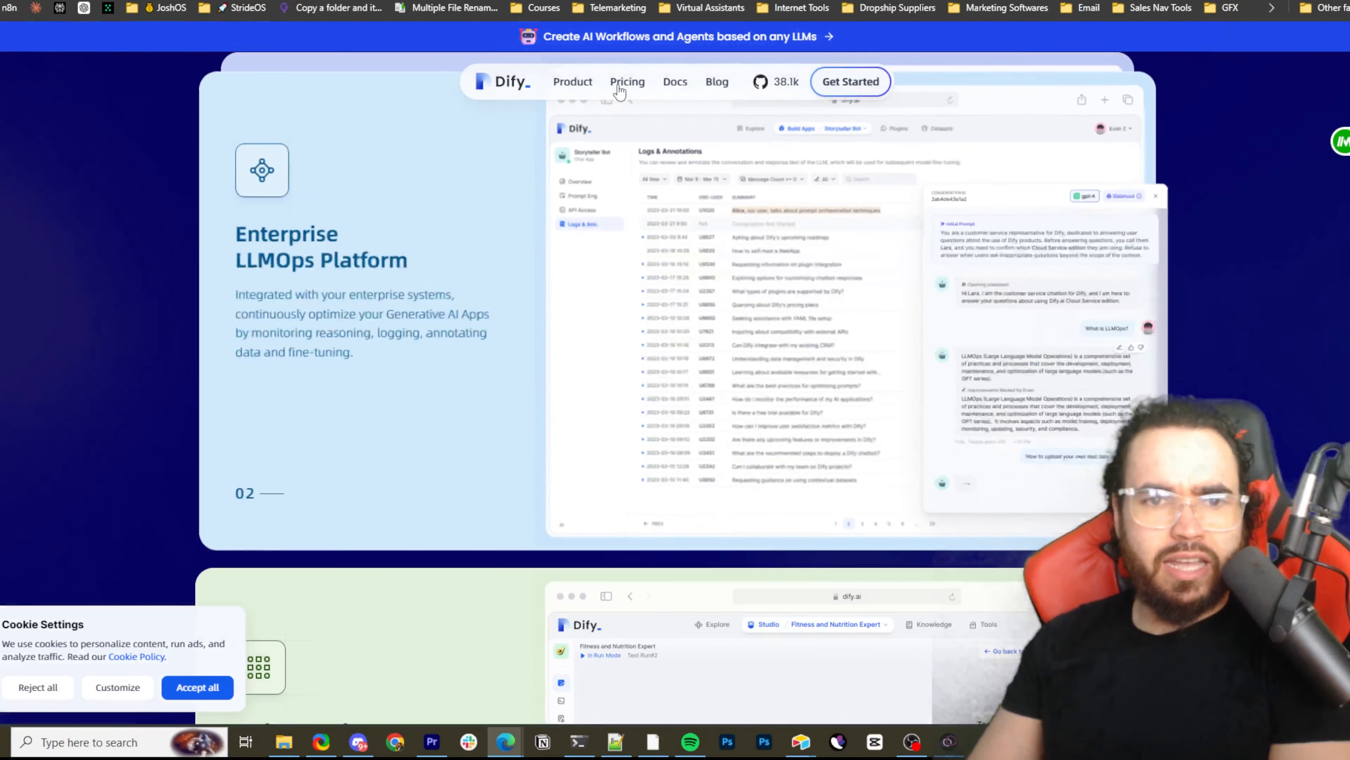
Open Dify's pricing page and compare the monthly Sandbox, Professional, Team and Enterprise plans with their included limits
click(529, 169)
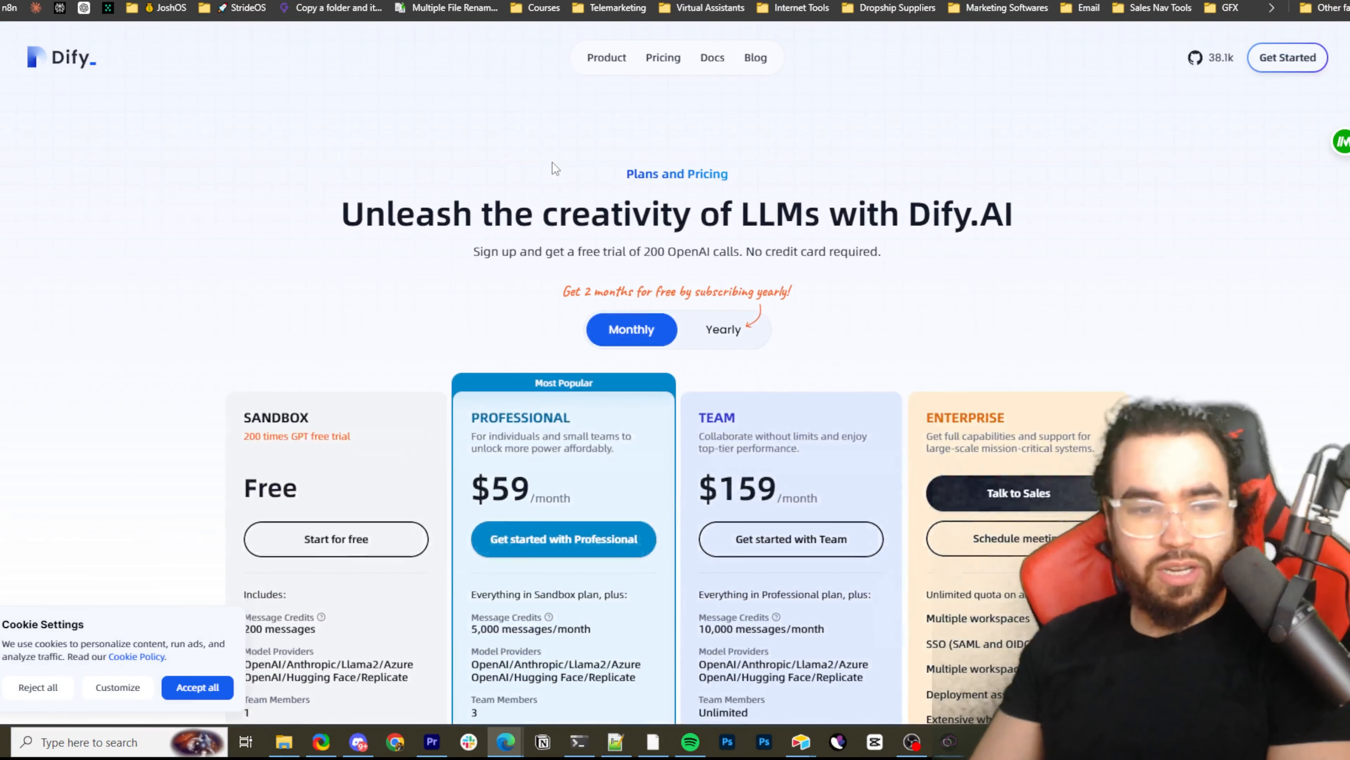
scroll(538, 203, down, 3)
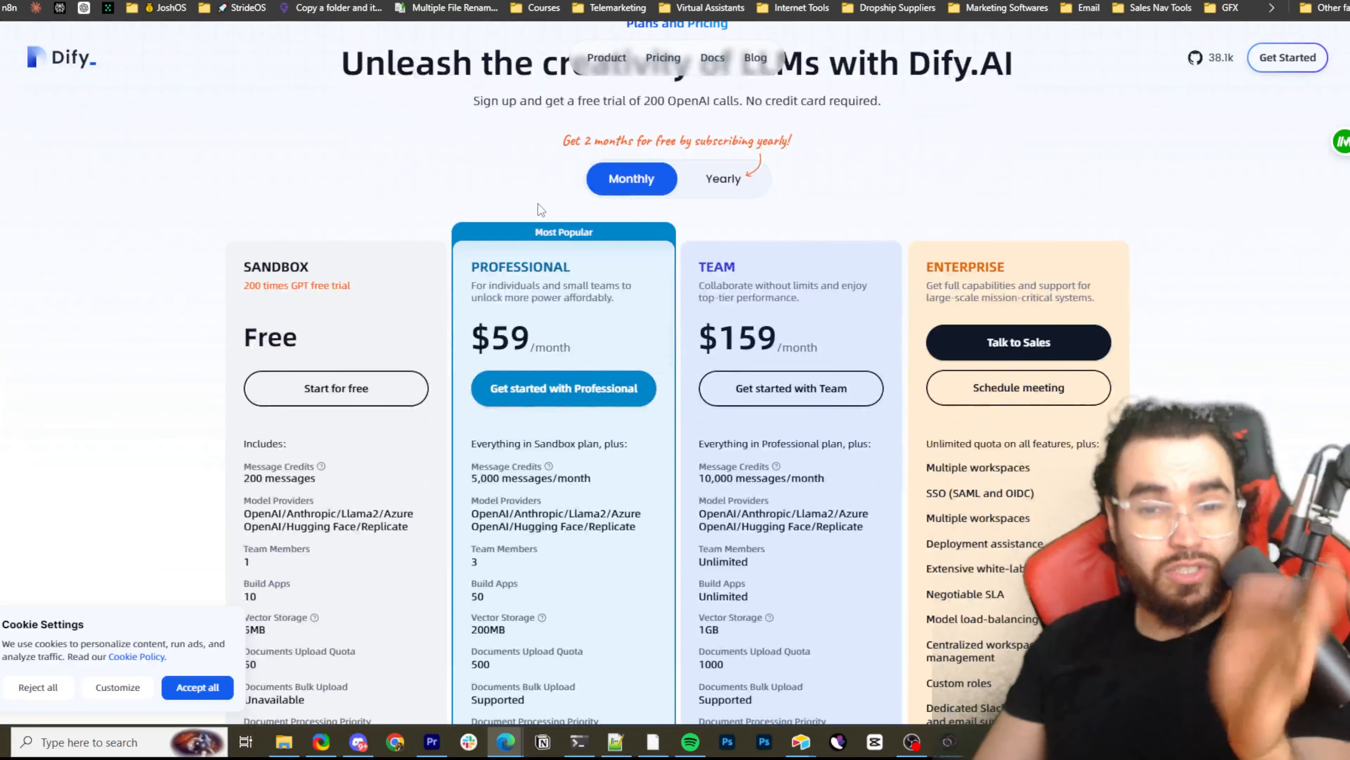
scroll(538, 207, down, 3)
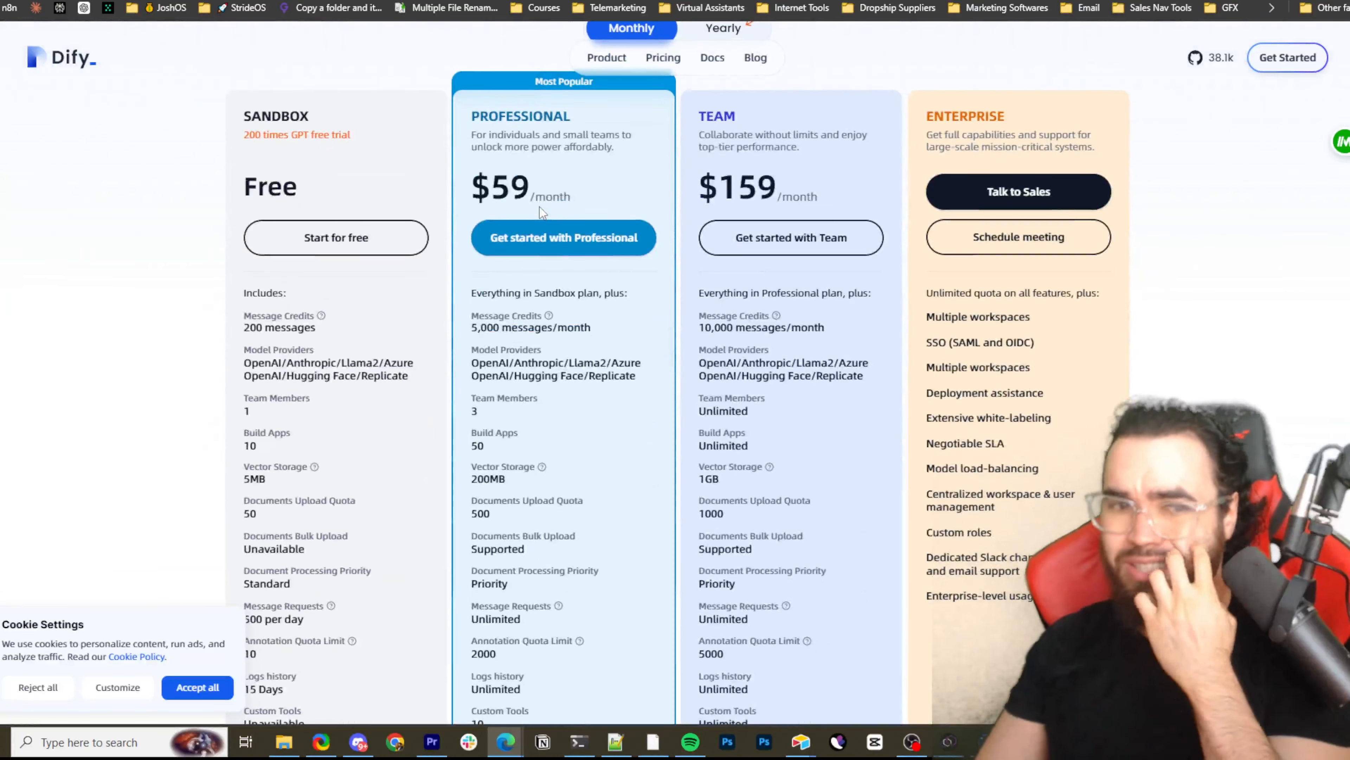
scroll(538, 214, down, 1)
scroll(521, 214, up, 1)
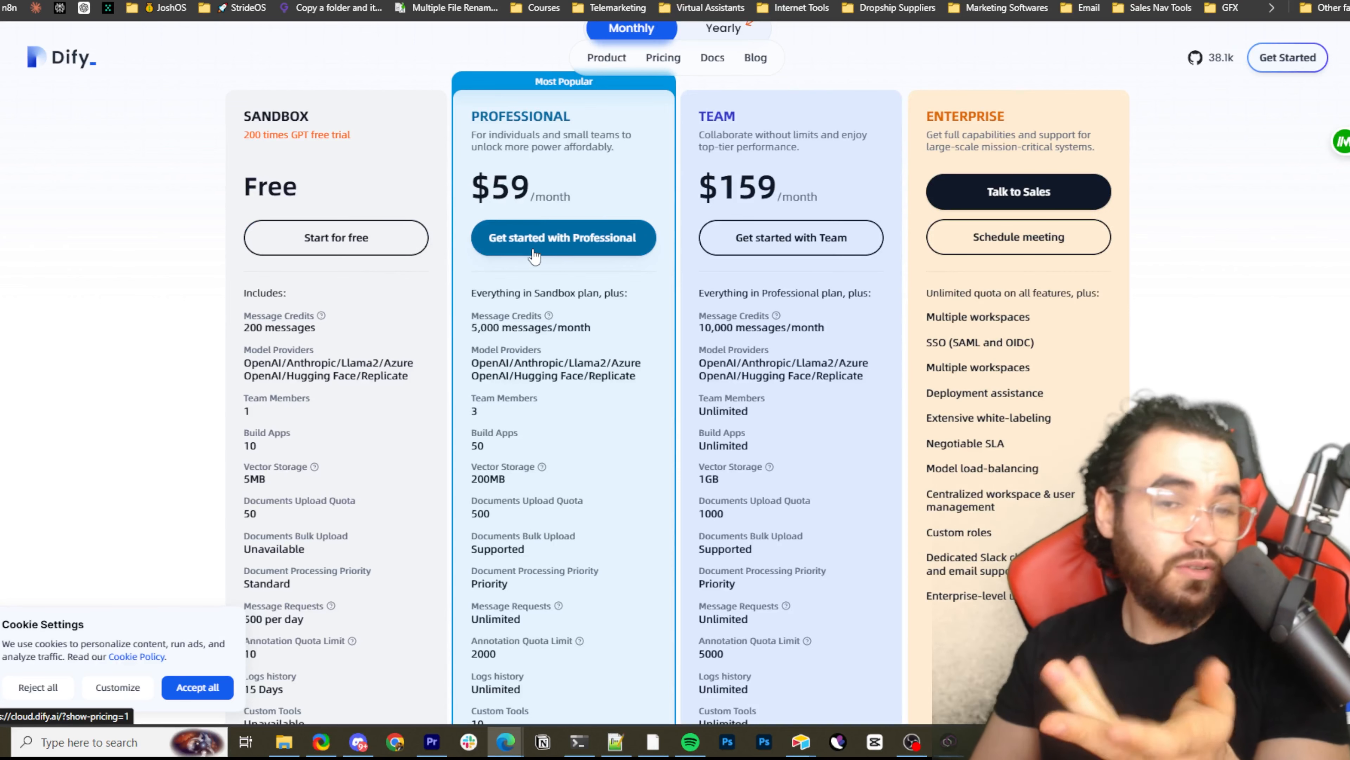
scroll(430, 292, down, 1)
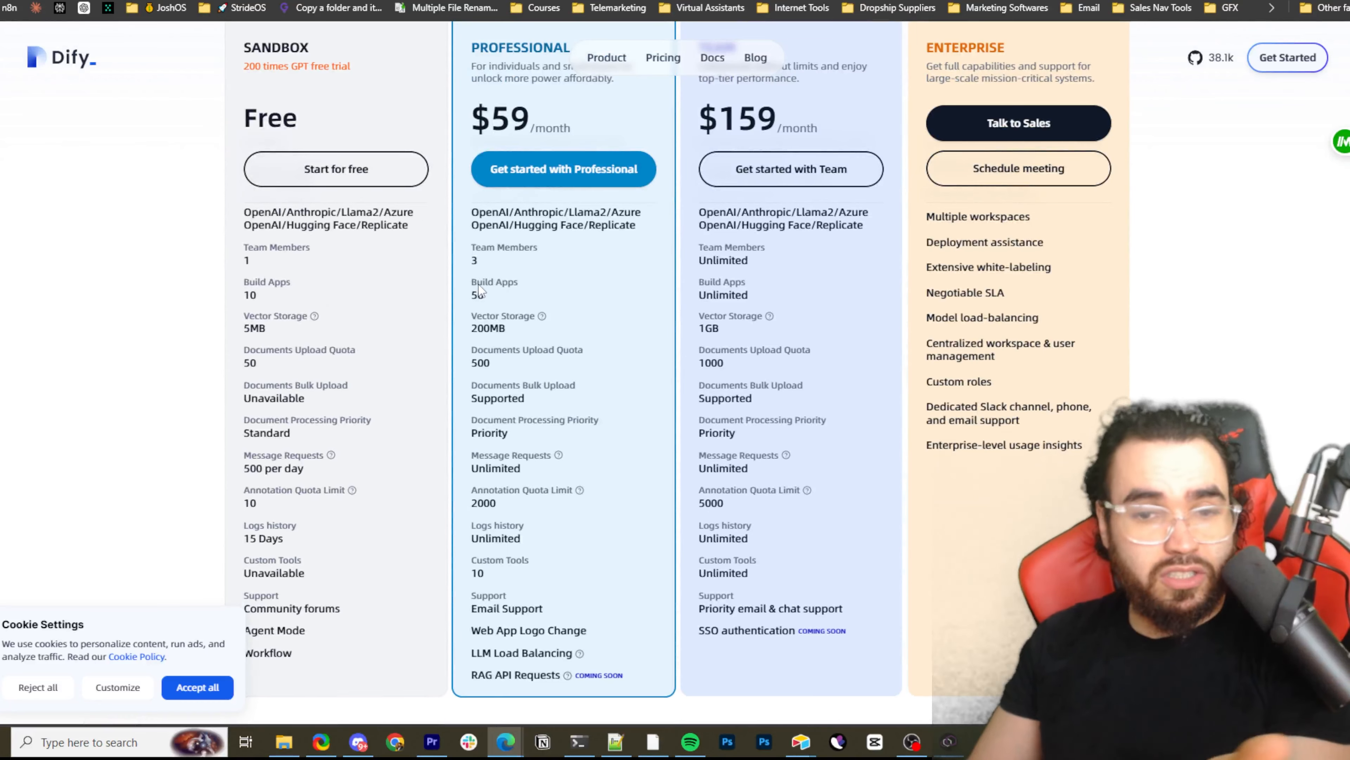
scroll(495, 282, up, 1)
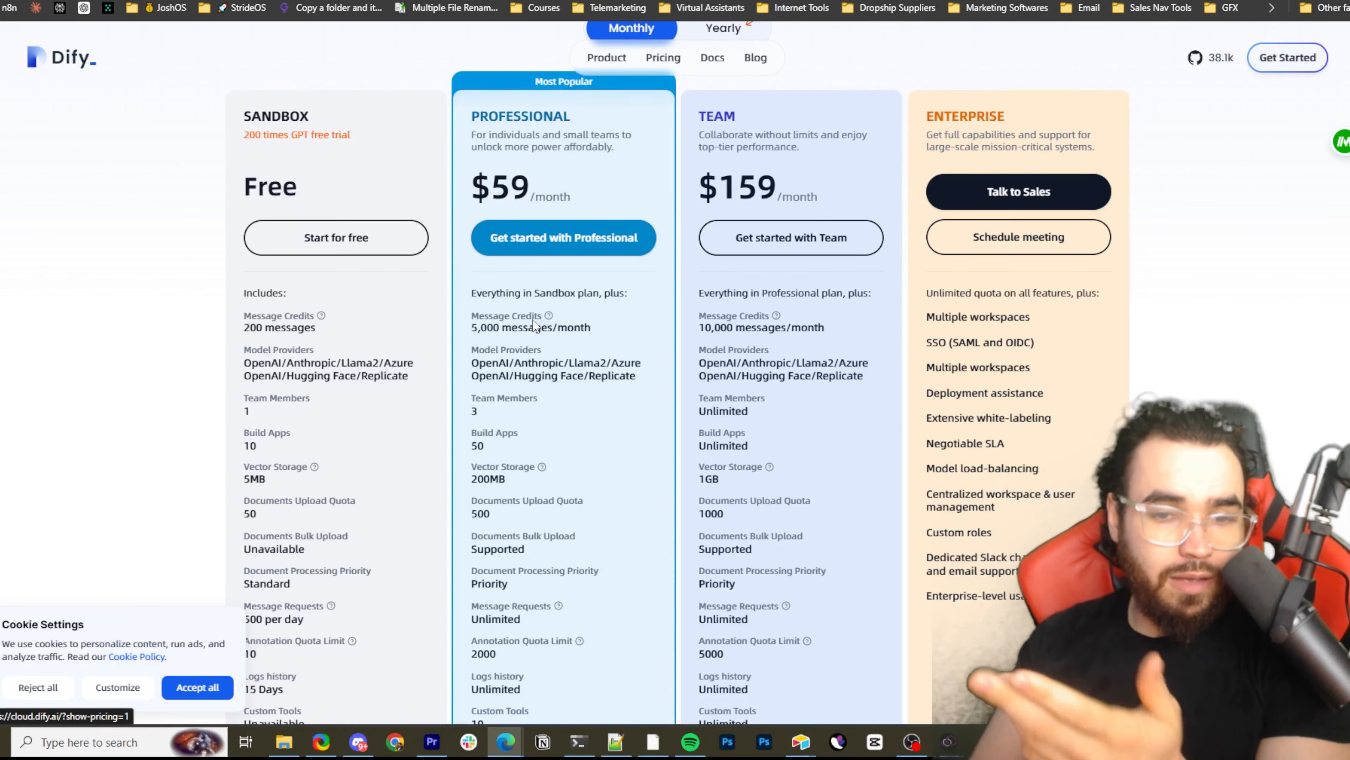
scroll(550, 301, down, 1)
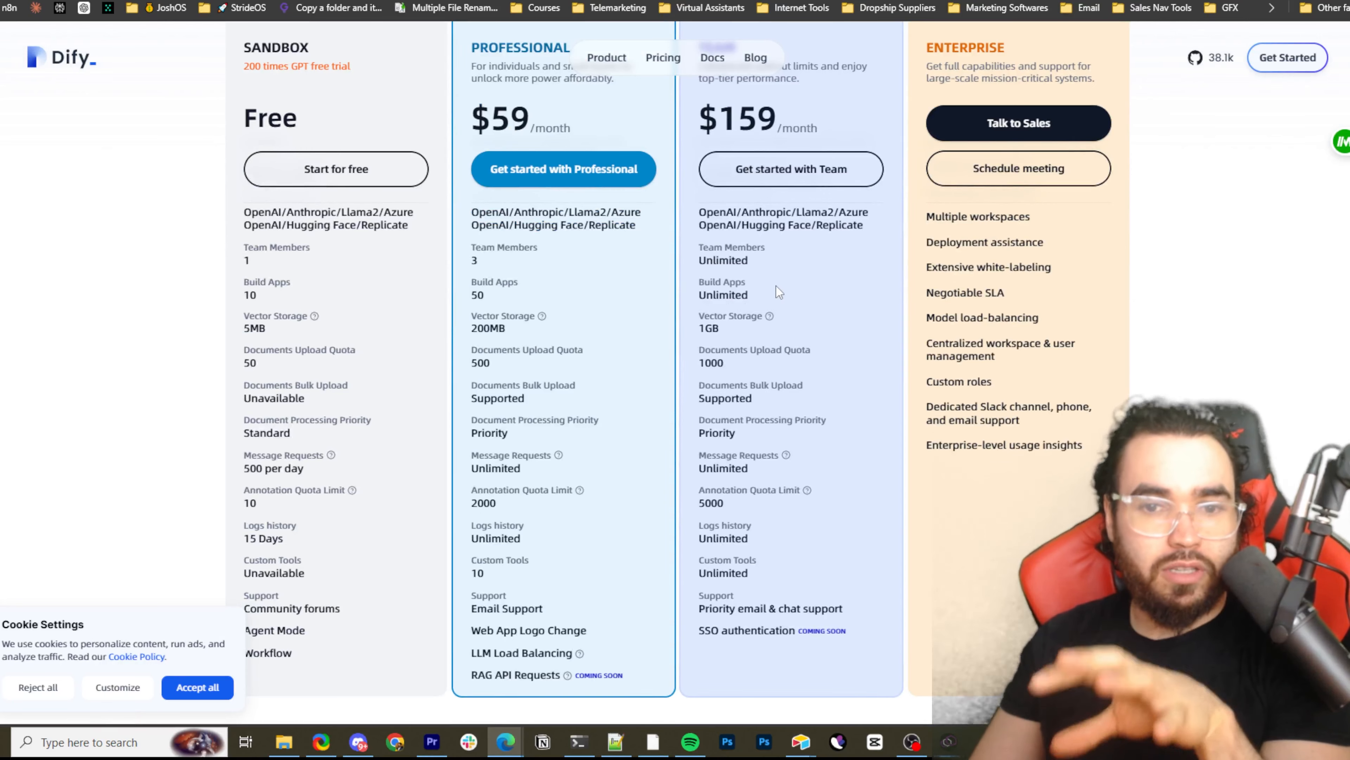
scroll(665, 107, up, 4)
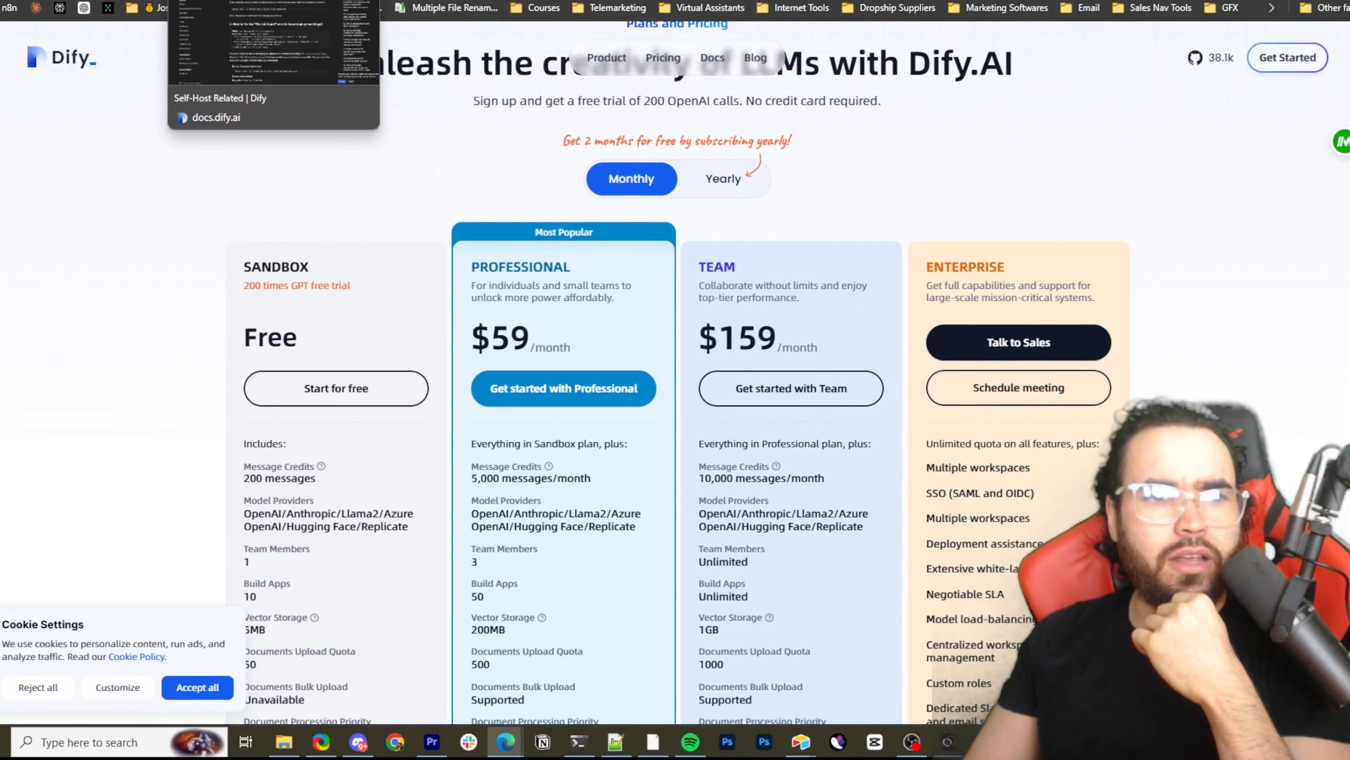
Switch to the open Dify GitHub repository page and go to the Workflow feature video in its README
click(216, 0)
click(412, 0)
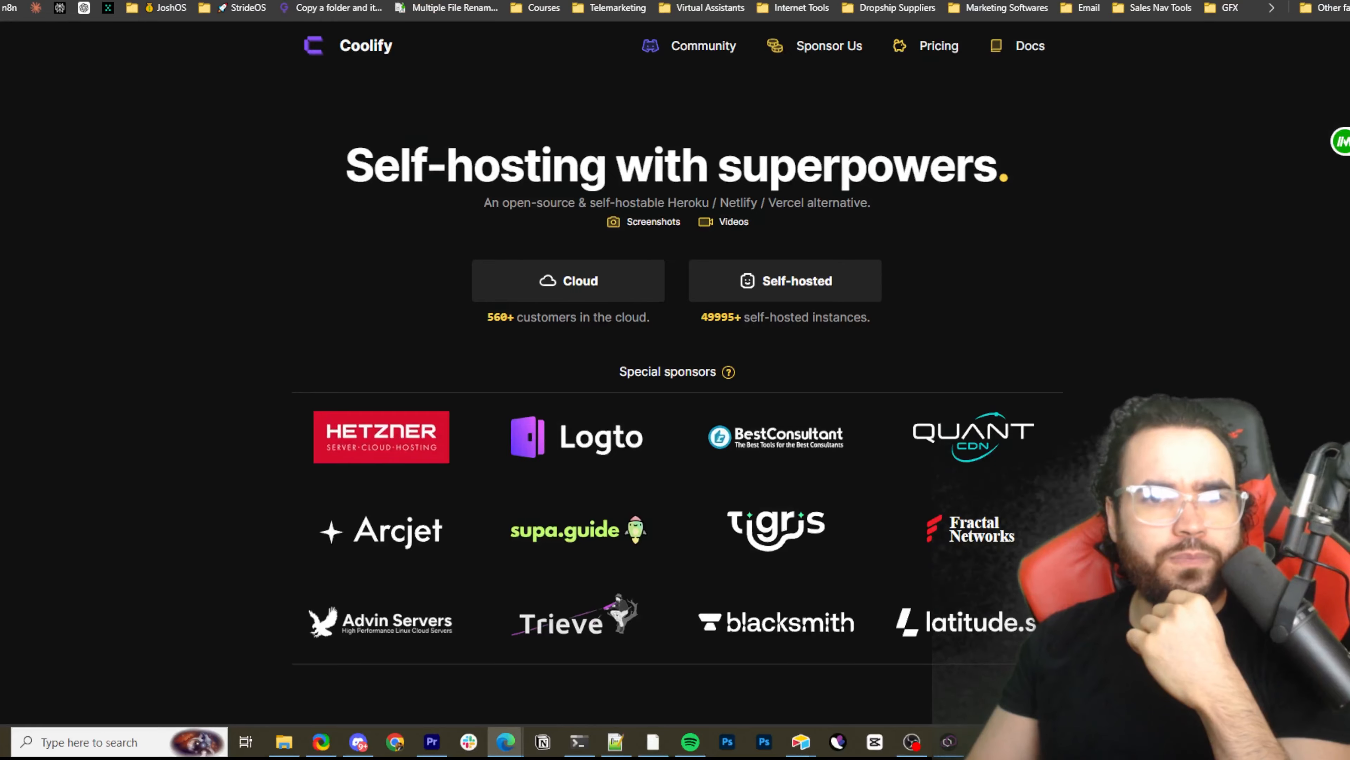
key(ctrl+Tab)
scroll(453, 181, down, 15)
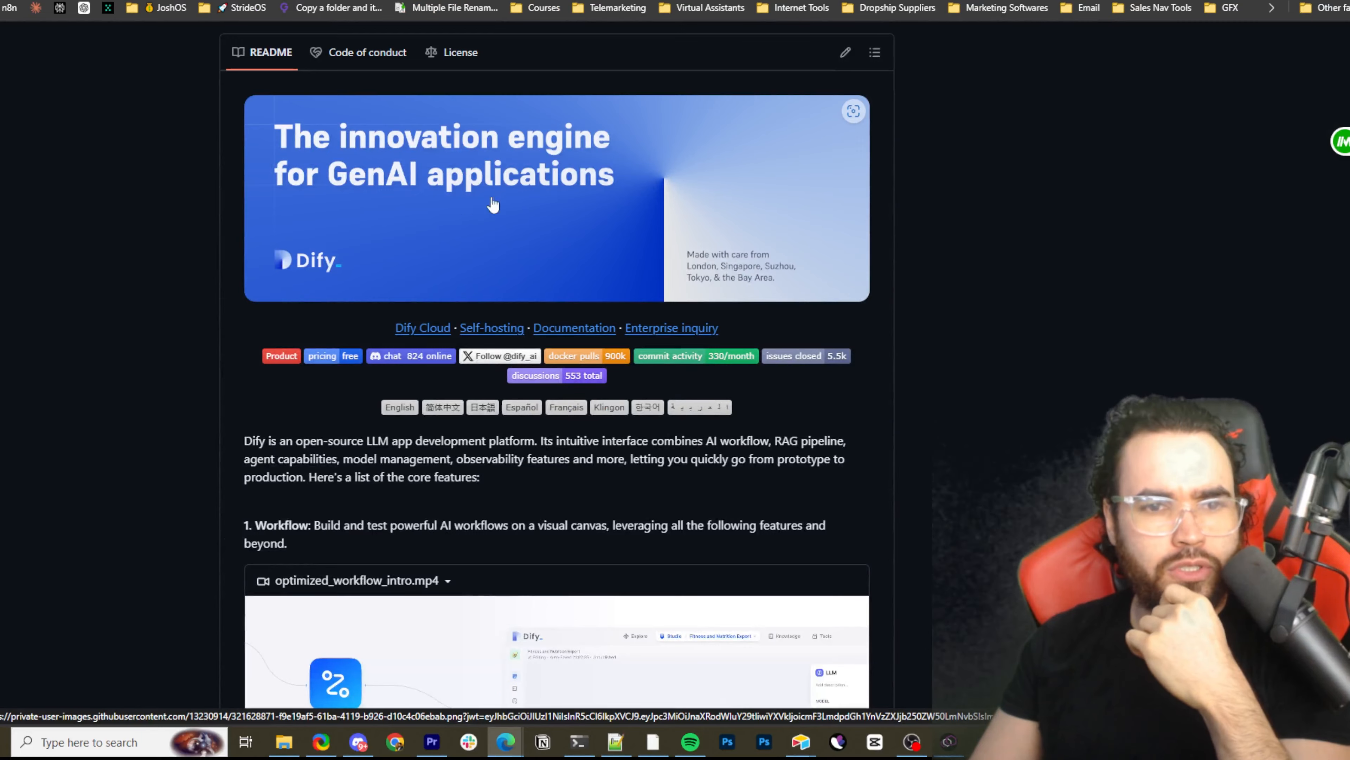
scroll(494, 204, down, 8)
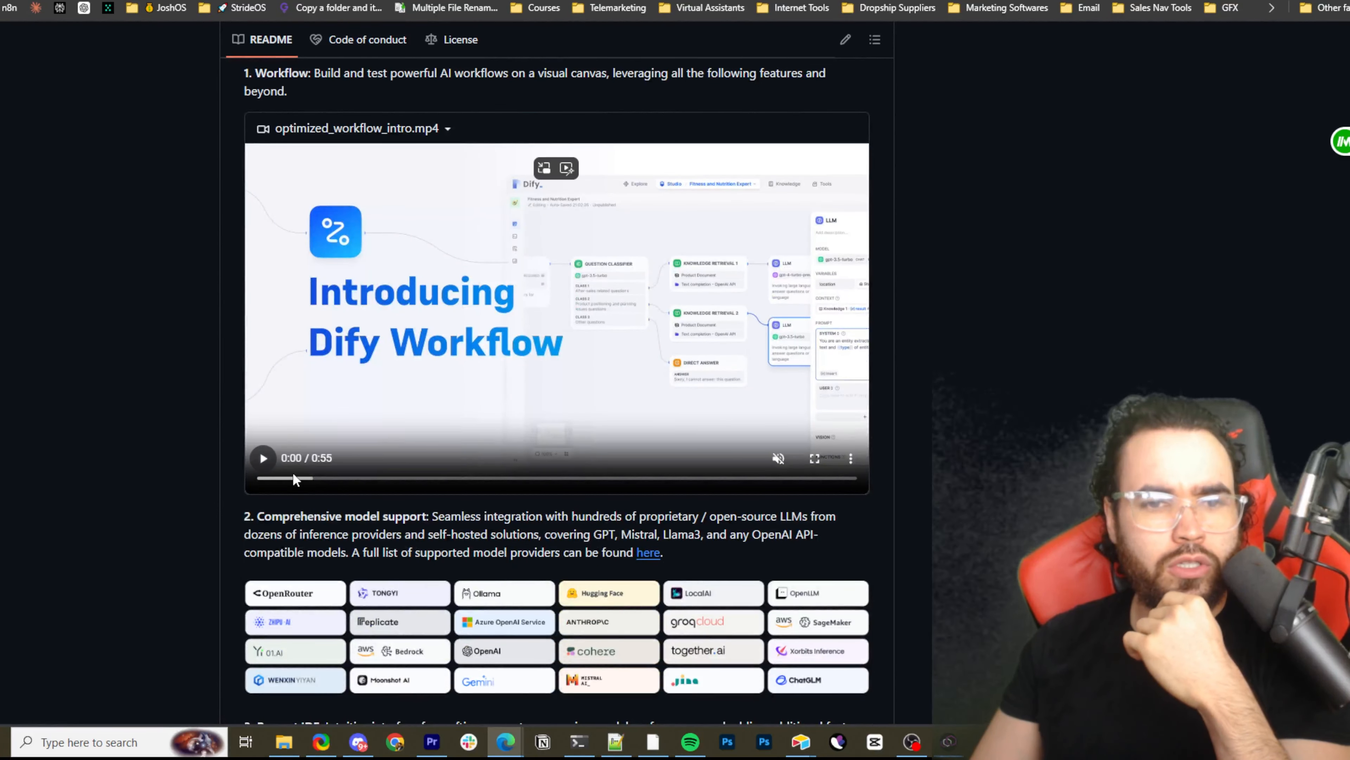
Try to play the README's optimized_workflow_intro.mp4 video and read the list of core features around it
click(272, 465)
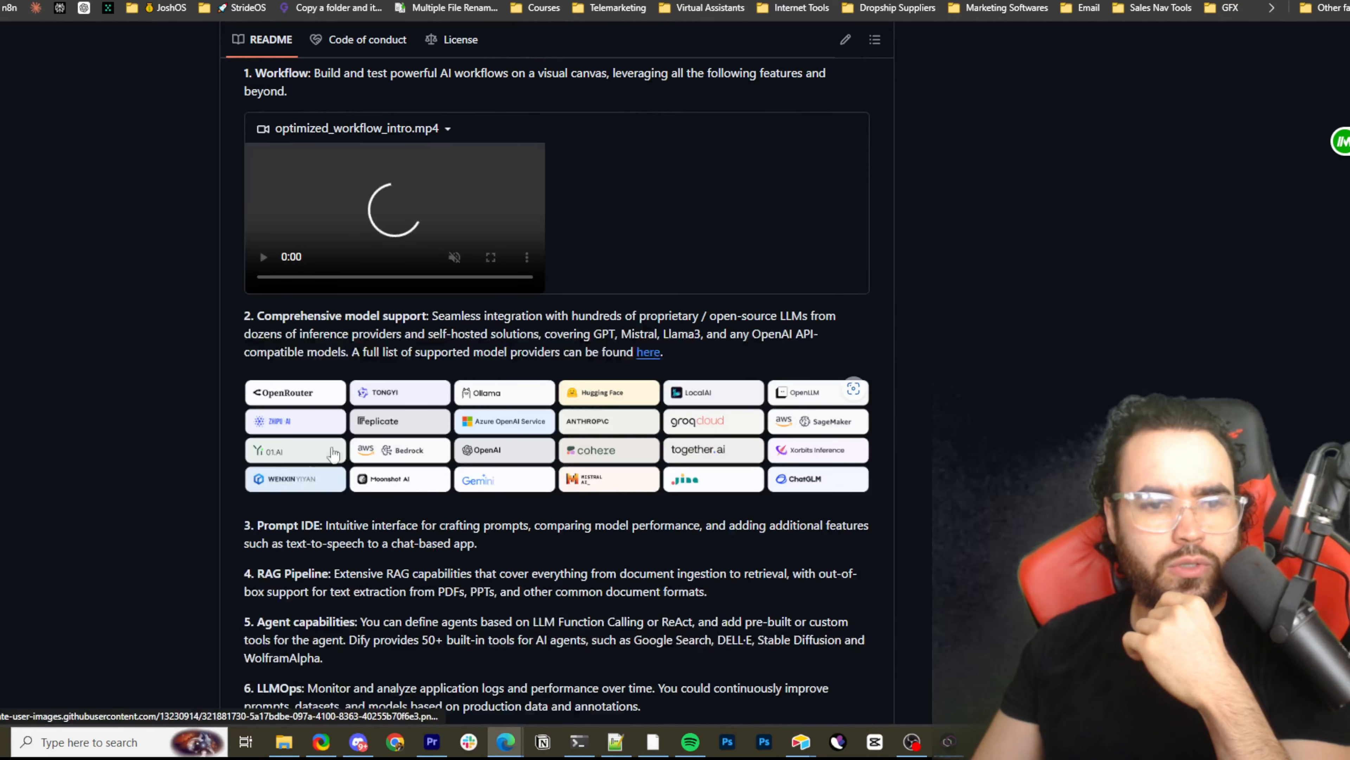
scroll(347, 381, up, 1)
scroll(393, 388, down, 2)
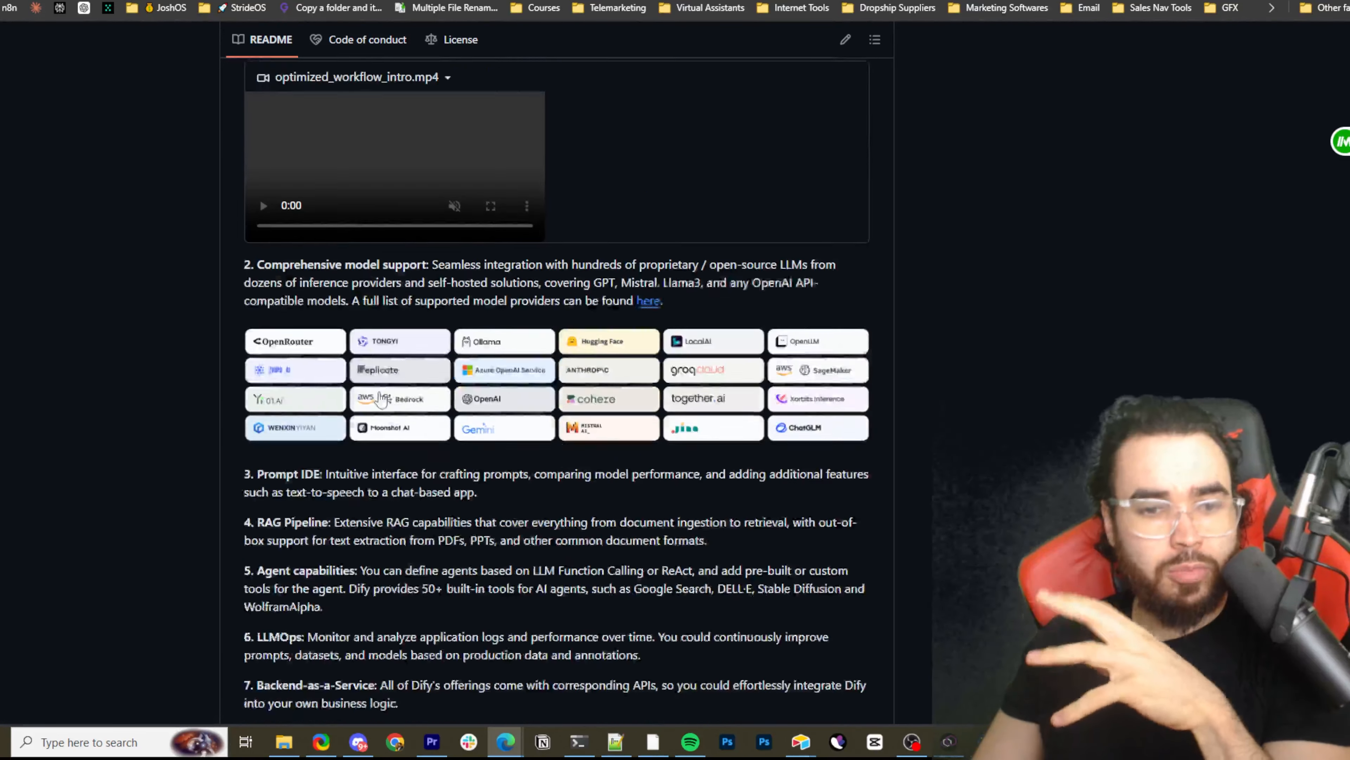
scroll(309, 375, up, 1)
scroll(295, 369, up, 2)
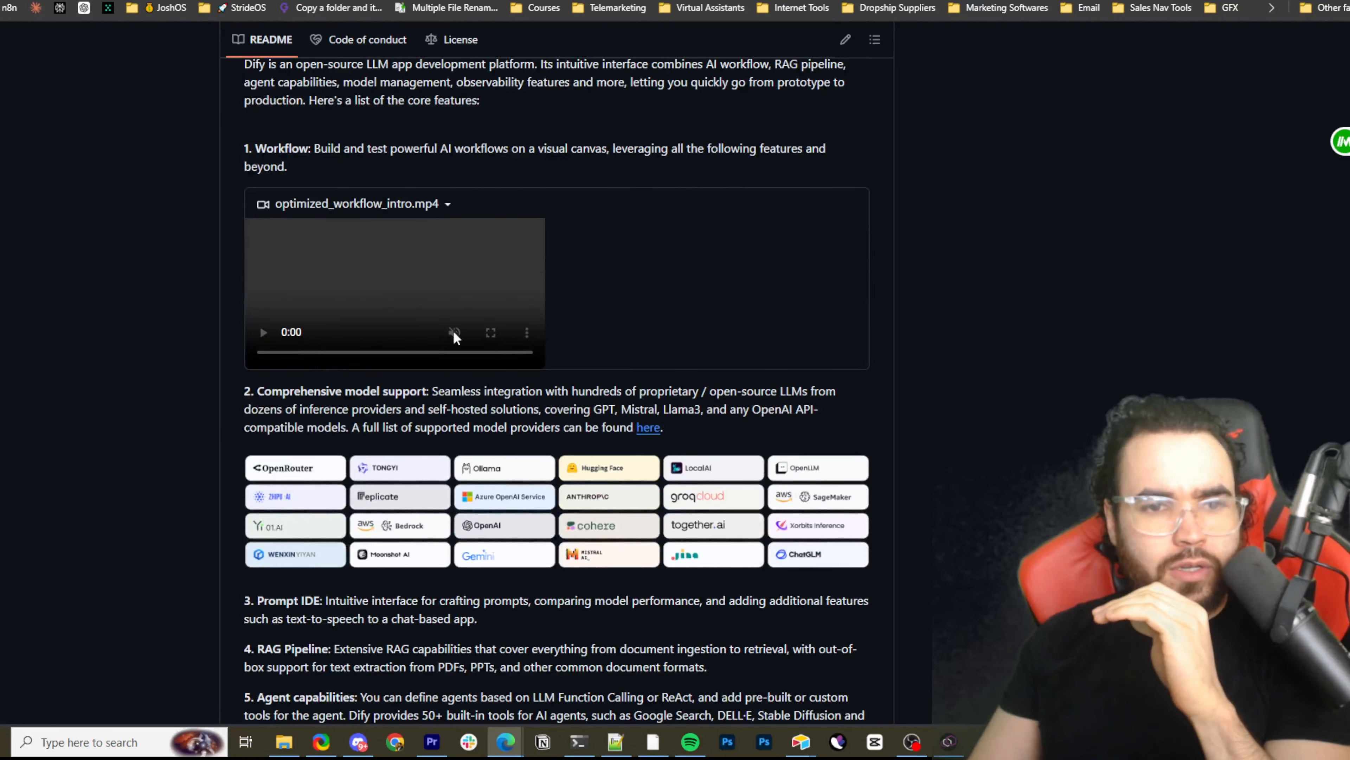
Read the README's supported models and remaining core features, then go to the Feature comparison table
scroll(449, 308, down, 3)
scroll(406, 256, down, 3)
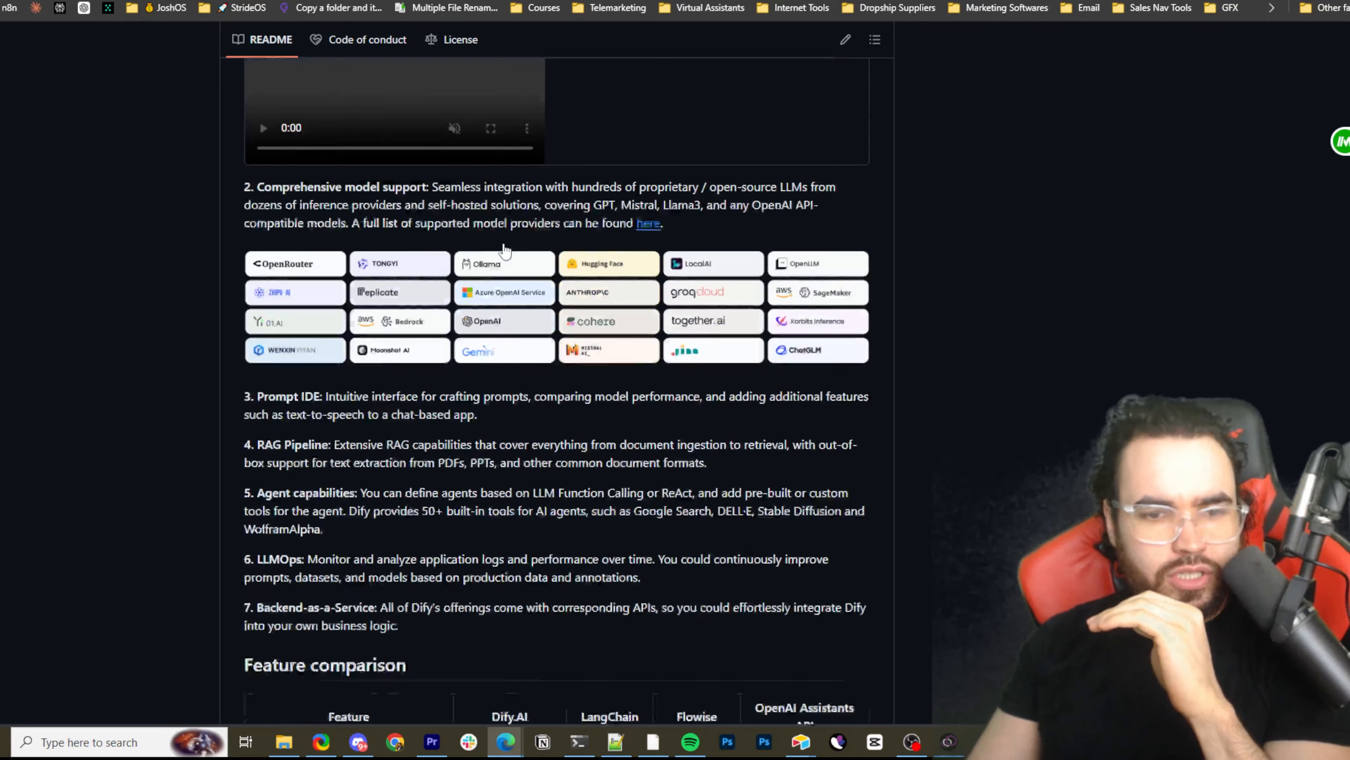
scroll(466, 247, down, 2)
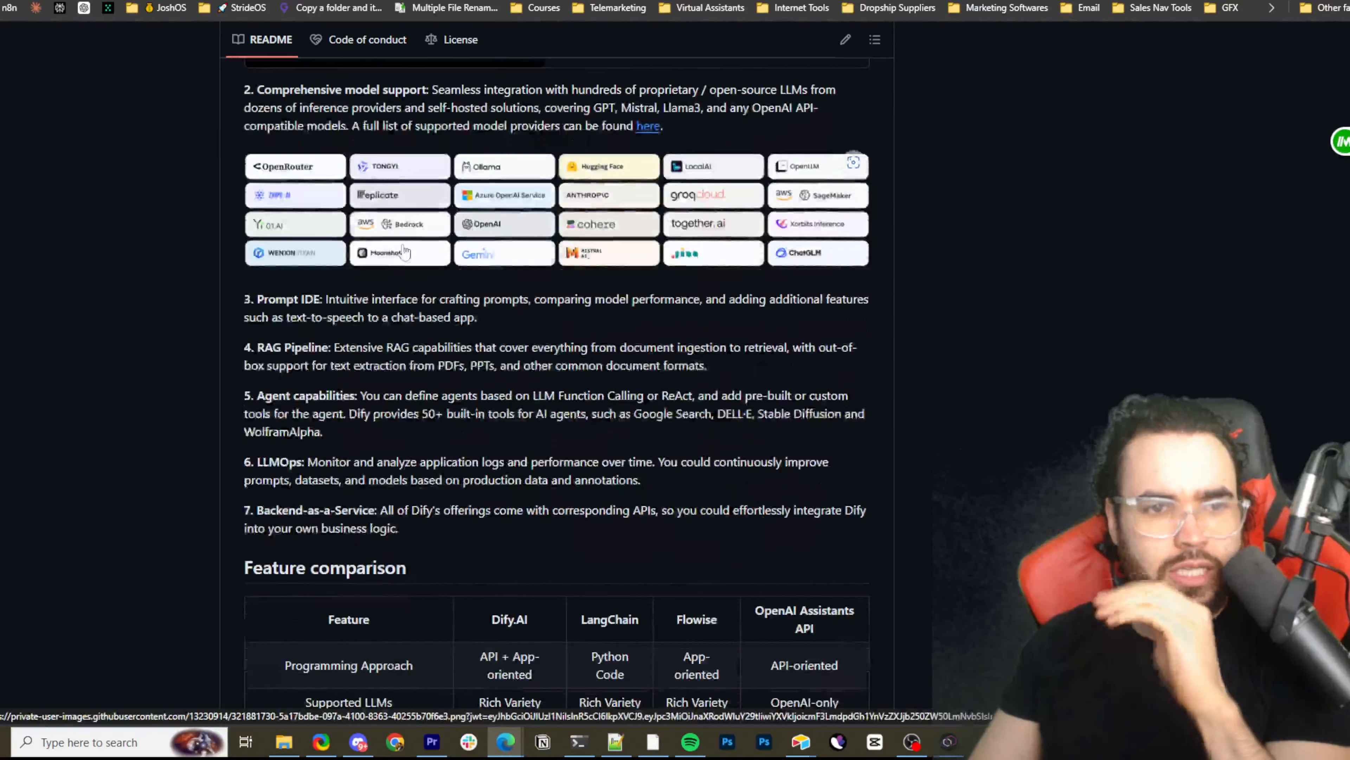
scroll(461, 260, down, 6)
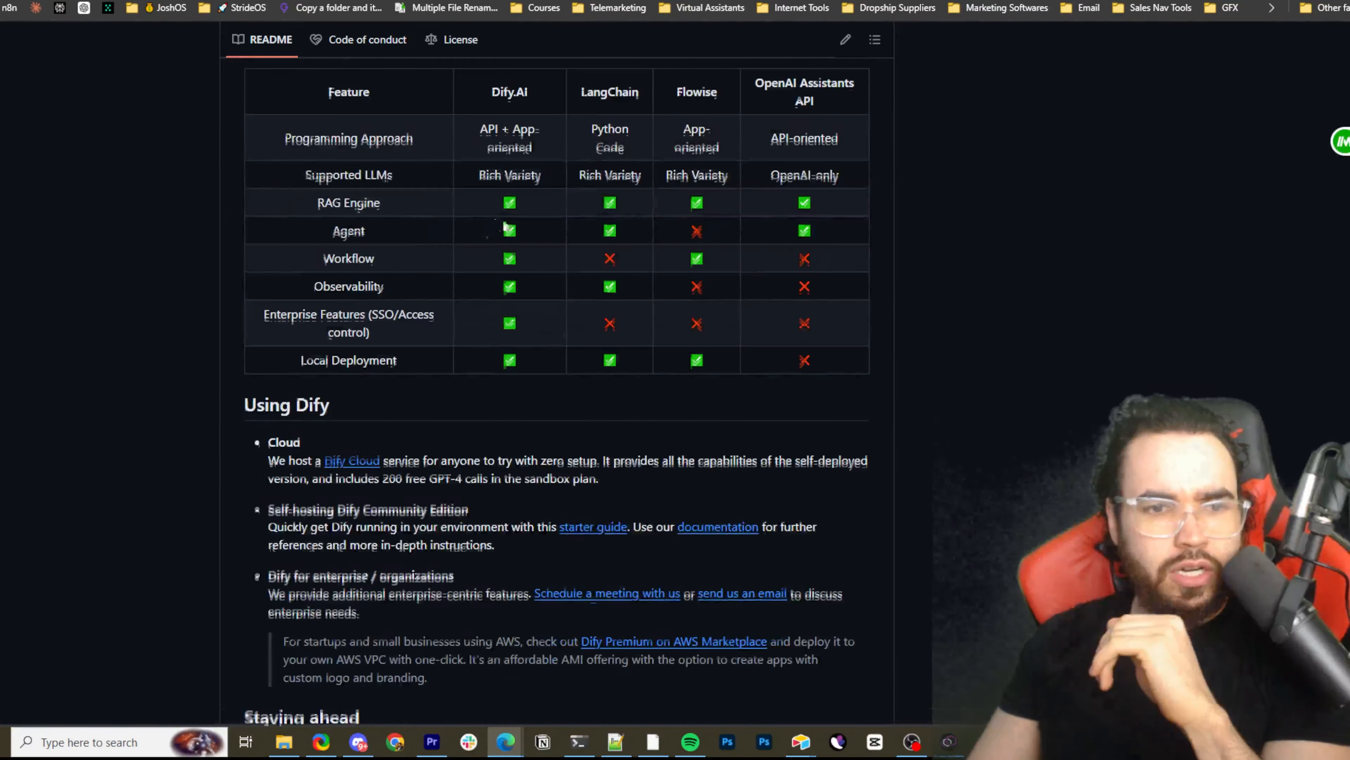
scroll(476, 232, up, 5)
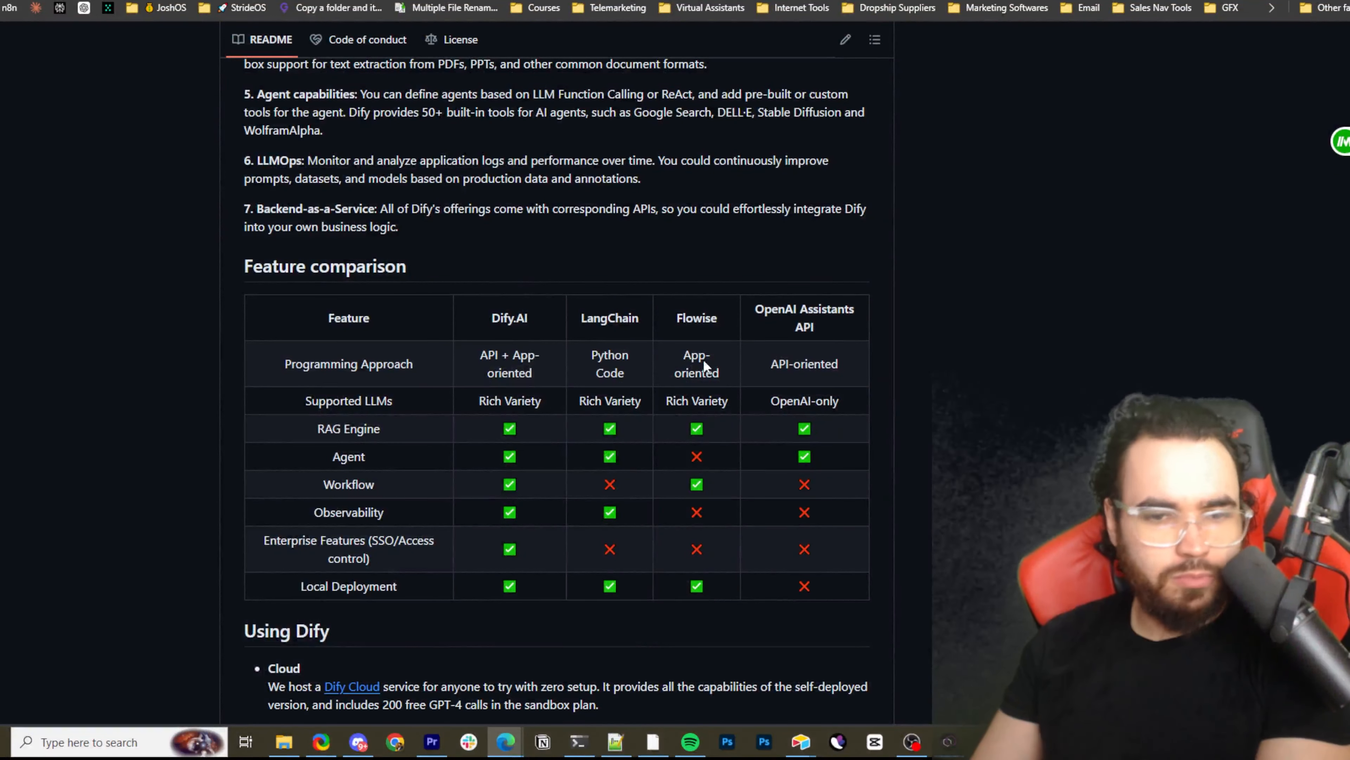
scroll(738, 350, down, 1)
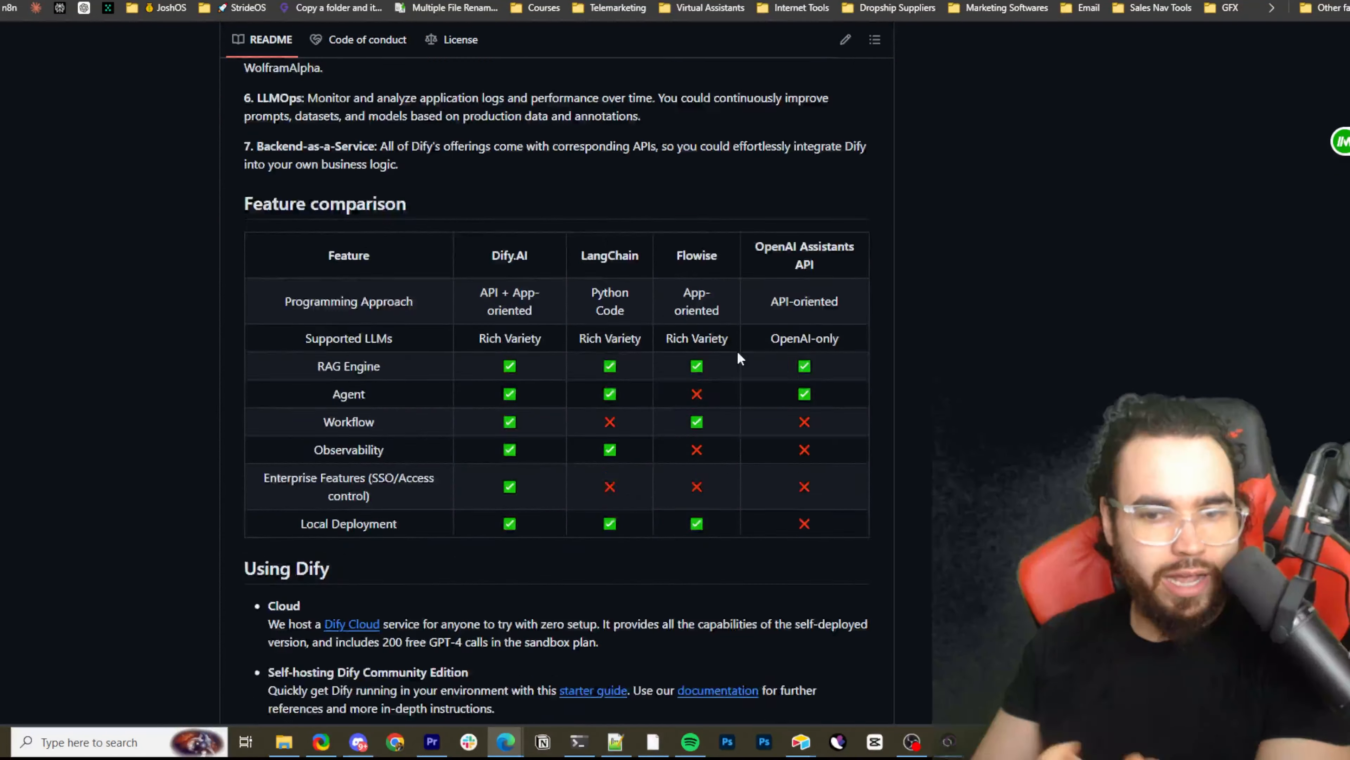
scroll(740, 357, down, 2)
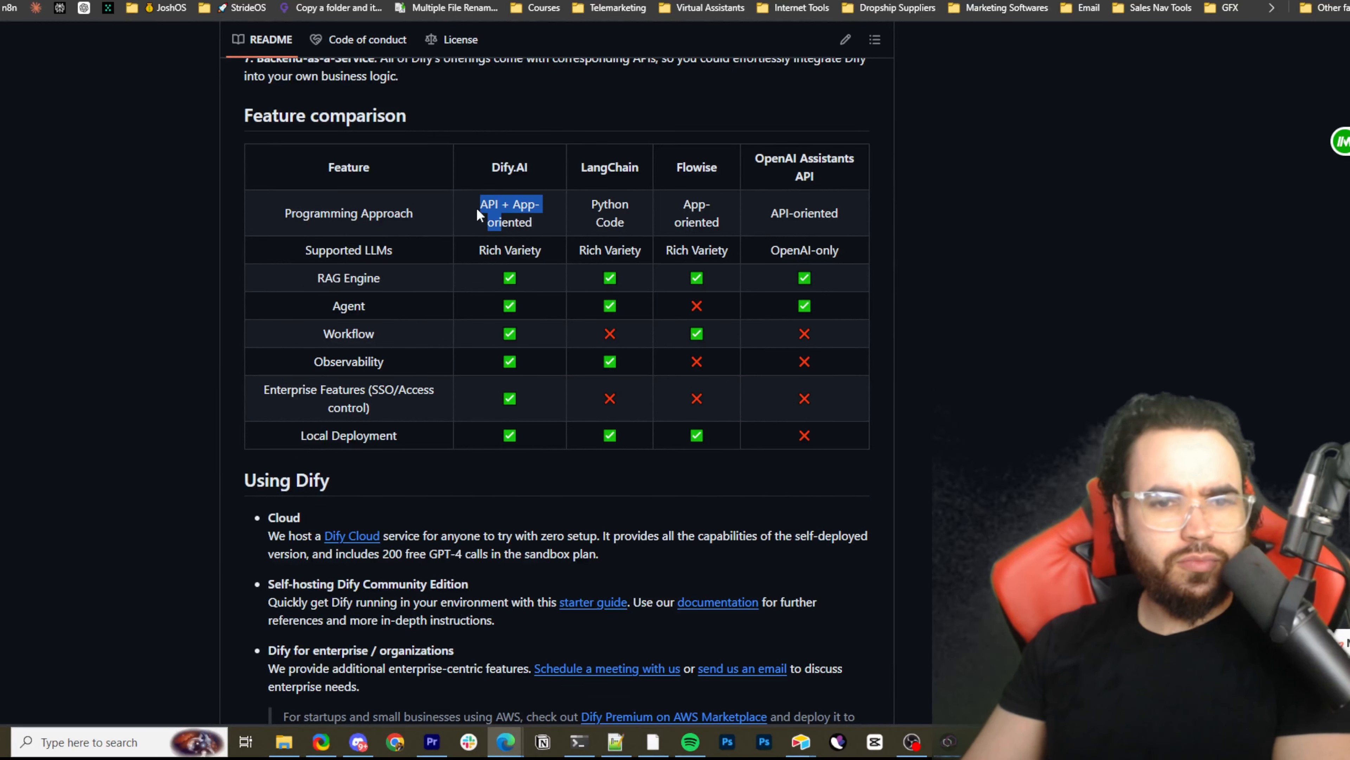
Compare the Programming Approach and Supported LLMs rows for Dify.AI, LangChain, Flowise and OpenAI Assistants API, highlighting the relevant cells
drag(504, 215, 561, 213)
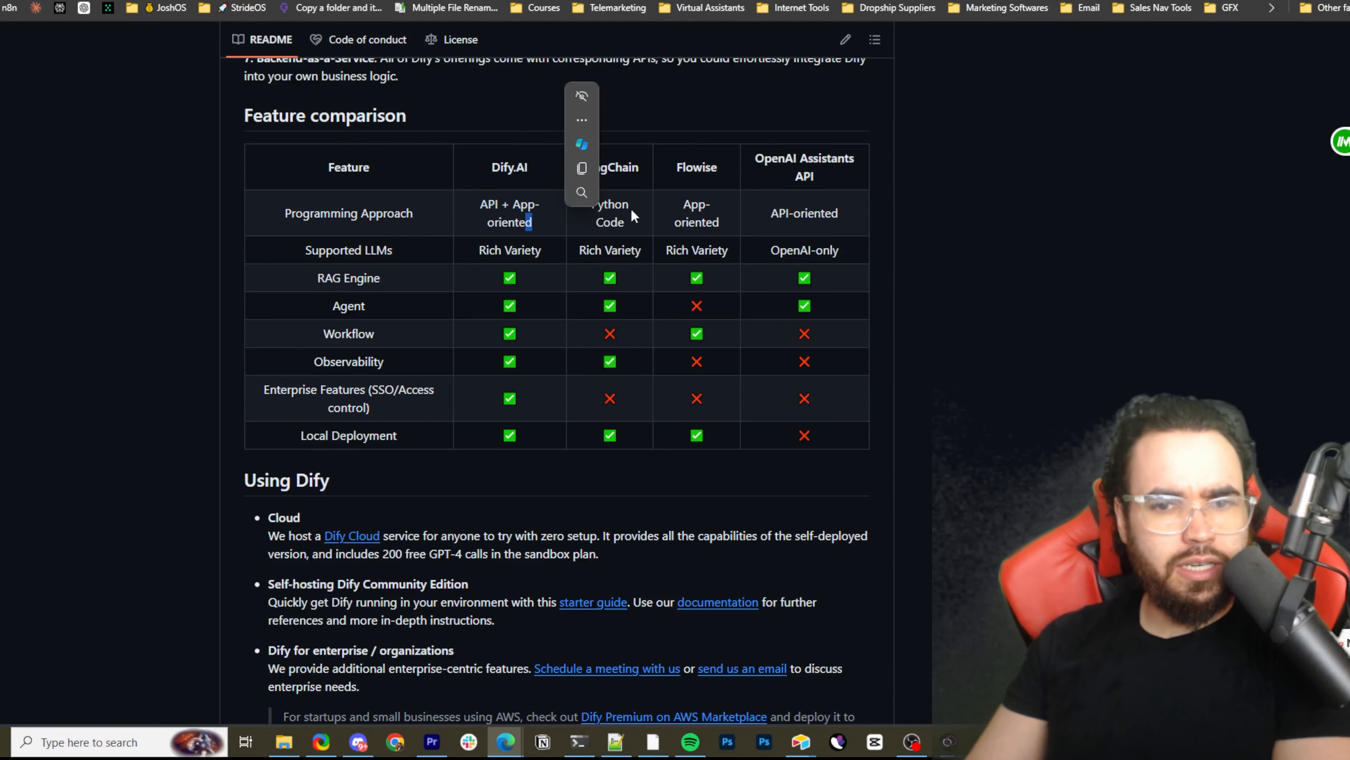
drag(665, 208, 704, 198)
drag(521, 202, 487, 202)
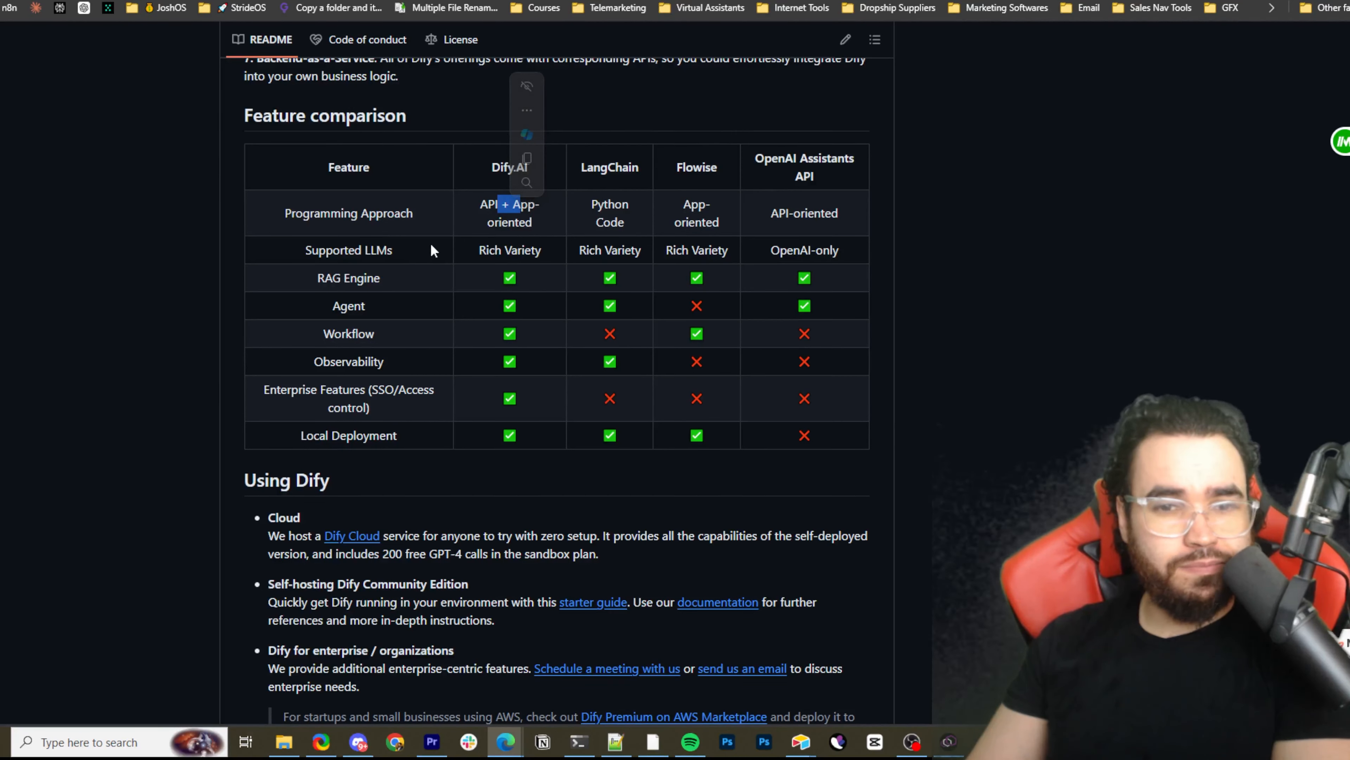
drag(610, 222, 691, 229)
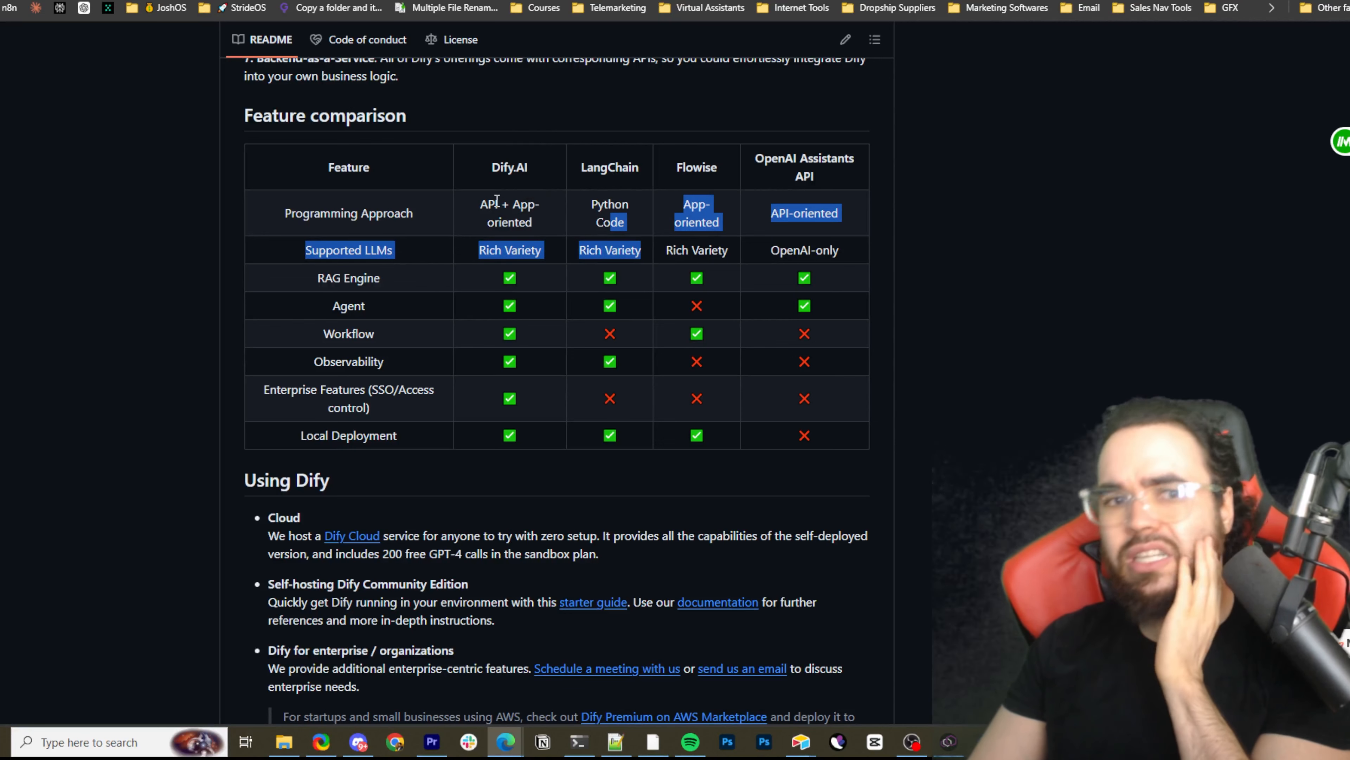
drag(502, 203, 525, 222)
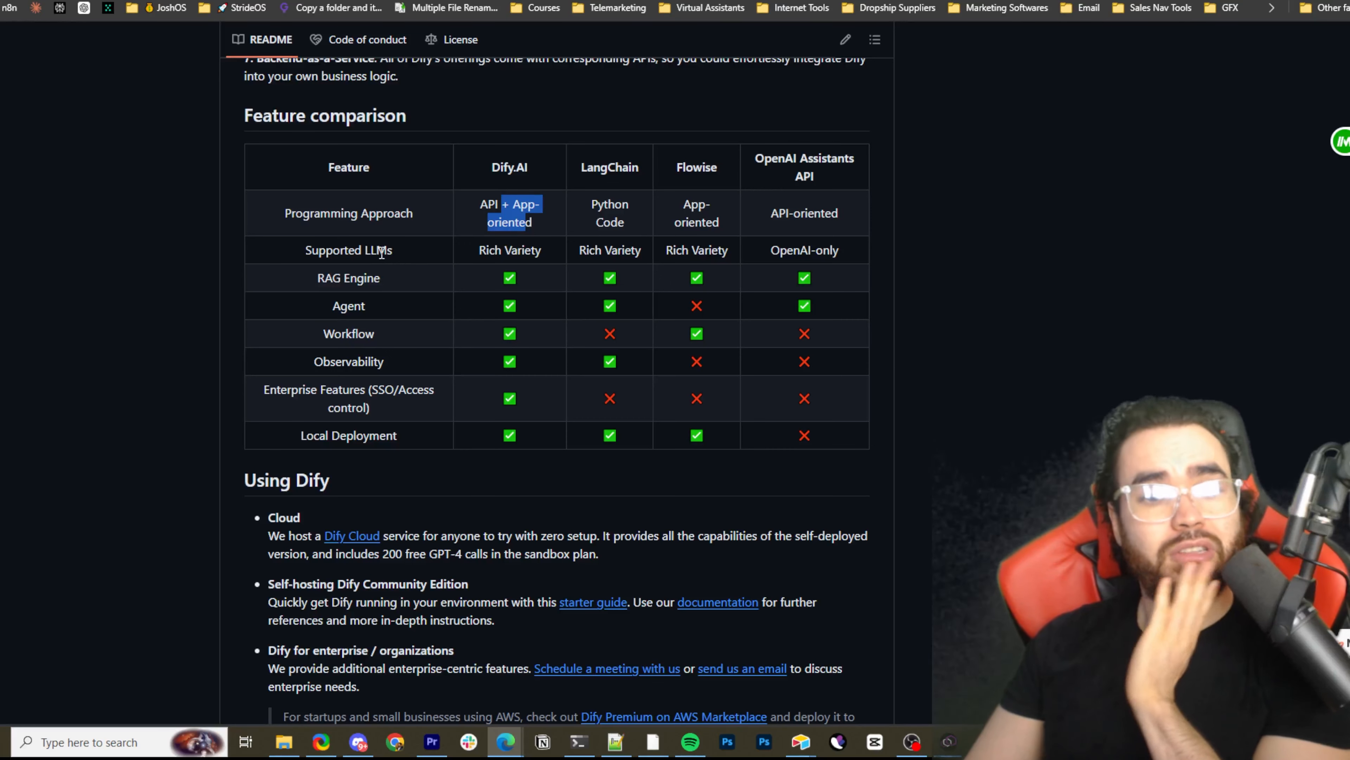
drag(378, 252, 394, 263)
click(449, 285)
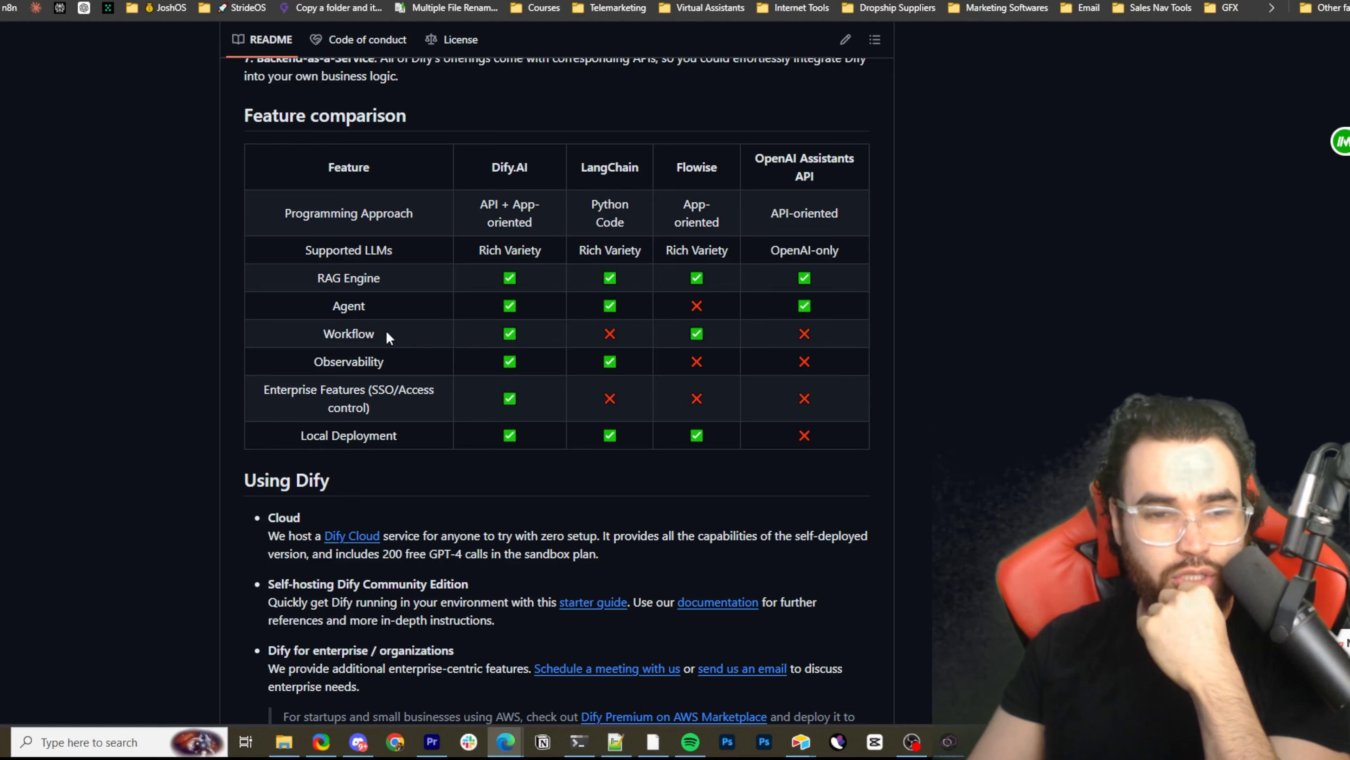
Compare the RAG Engine, Agent, Workflow, Observability and Enterprise Features rows across the four platforms in the comparison table
drag(331, 268, 392, 339)
click(557, 283)
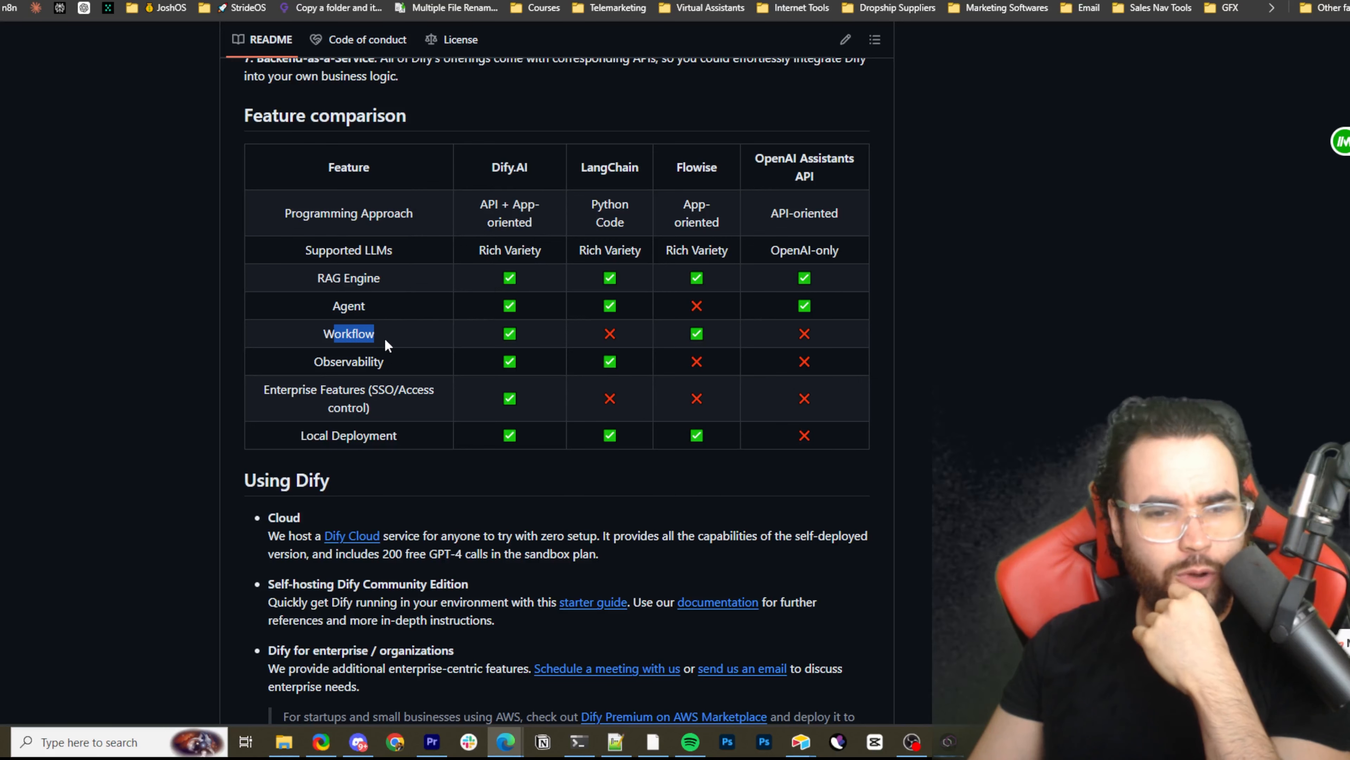
click(661, 330)
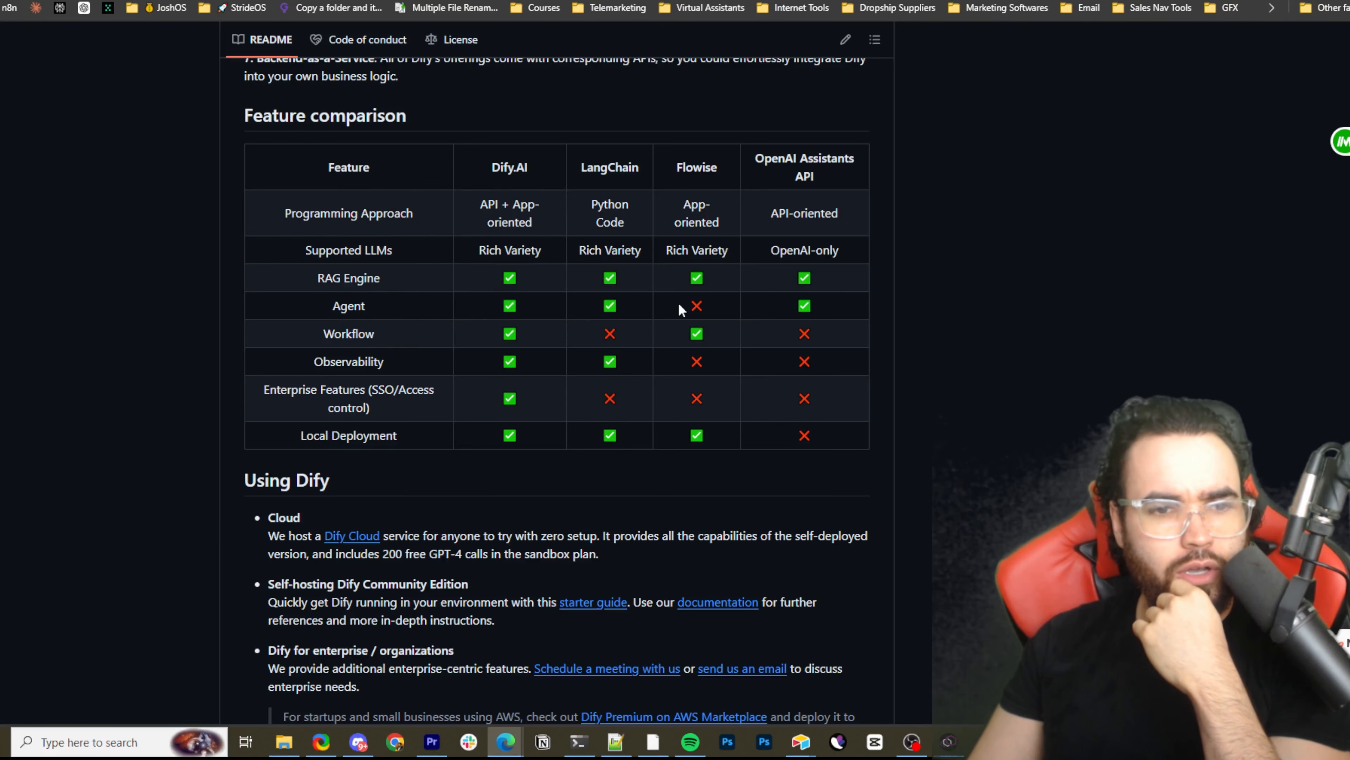
drag(486, 312, 717, 305)
click(665, 307)
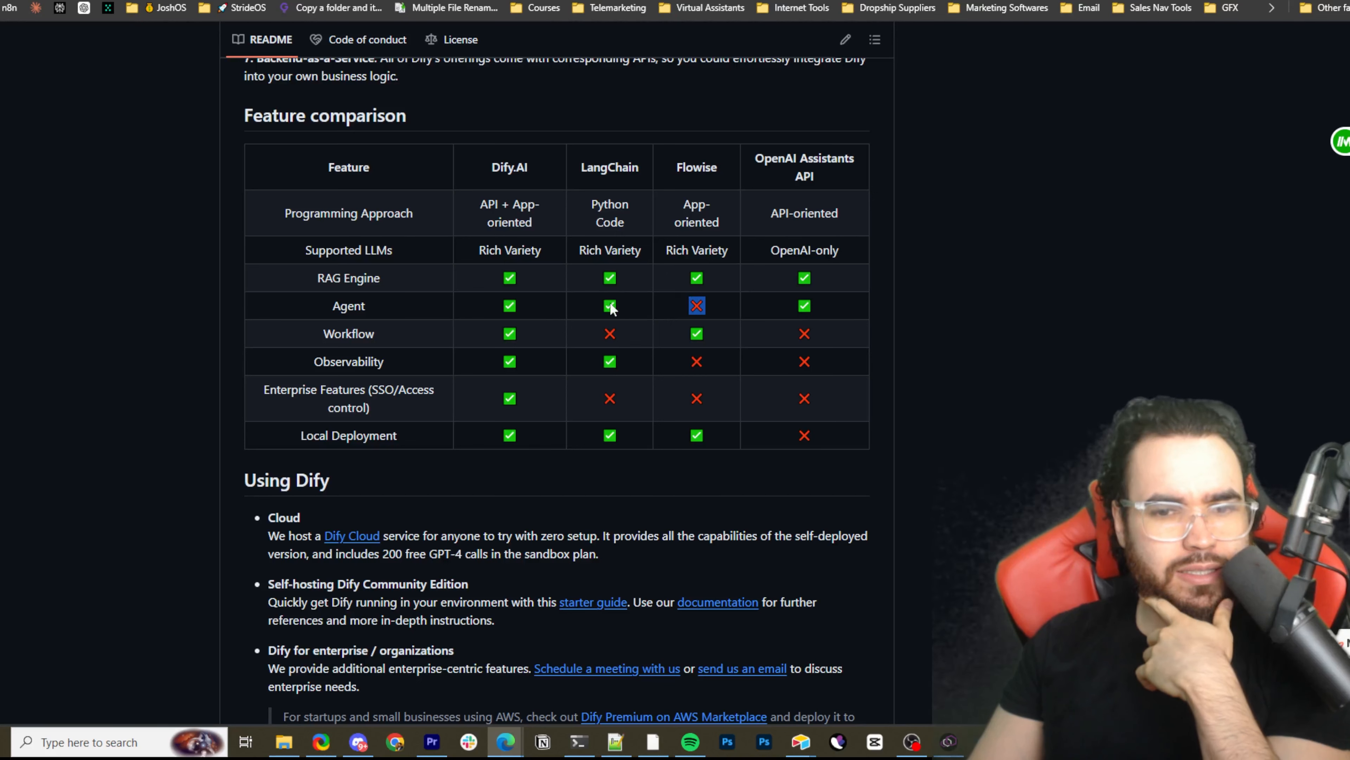
drag(525, 331, 489, 334)
click(367, 334)
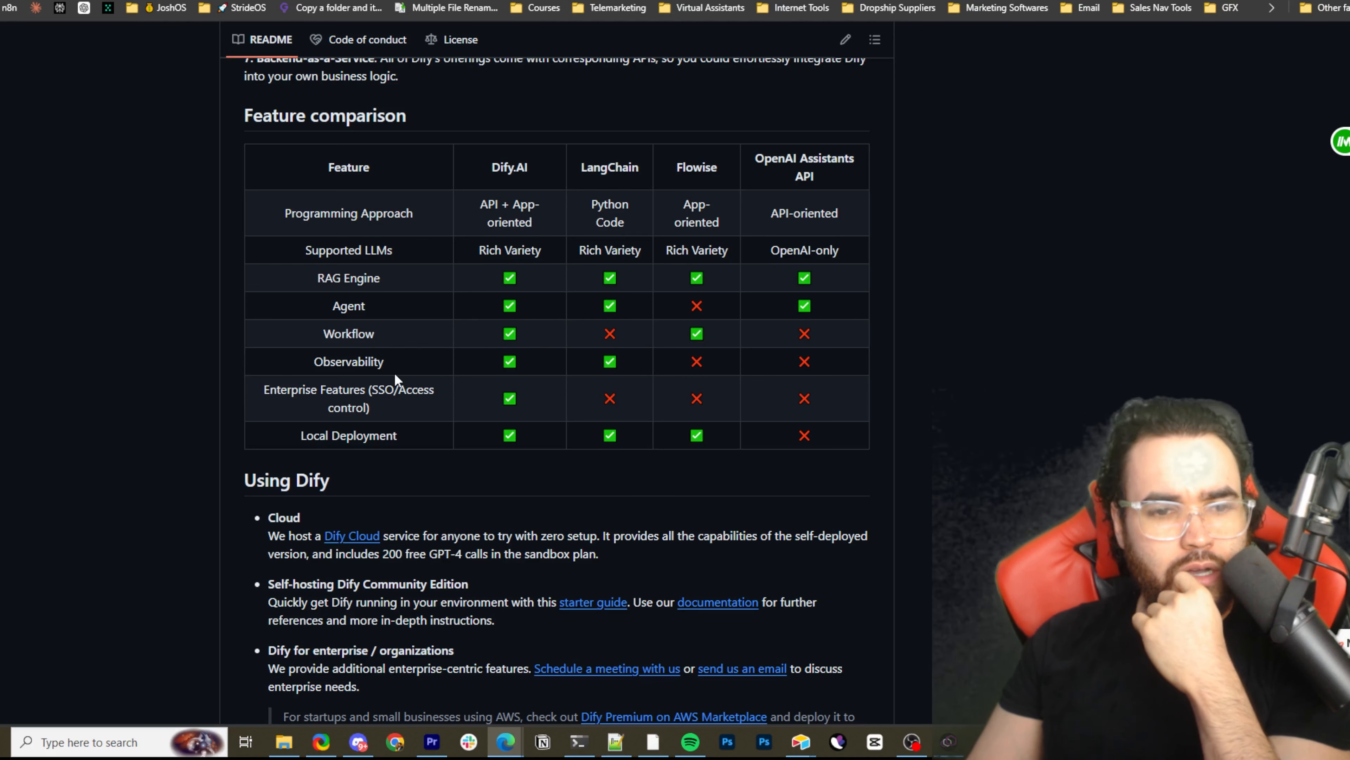
drag(395, 372, 458, 384)
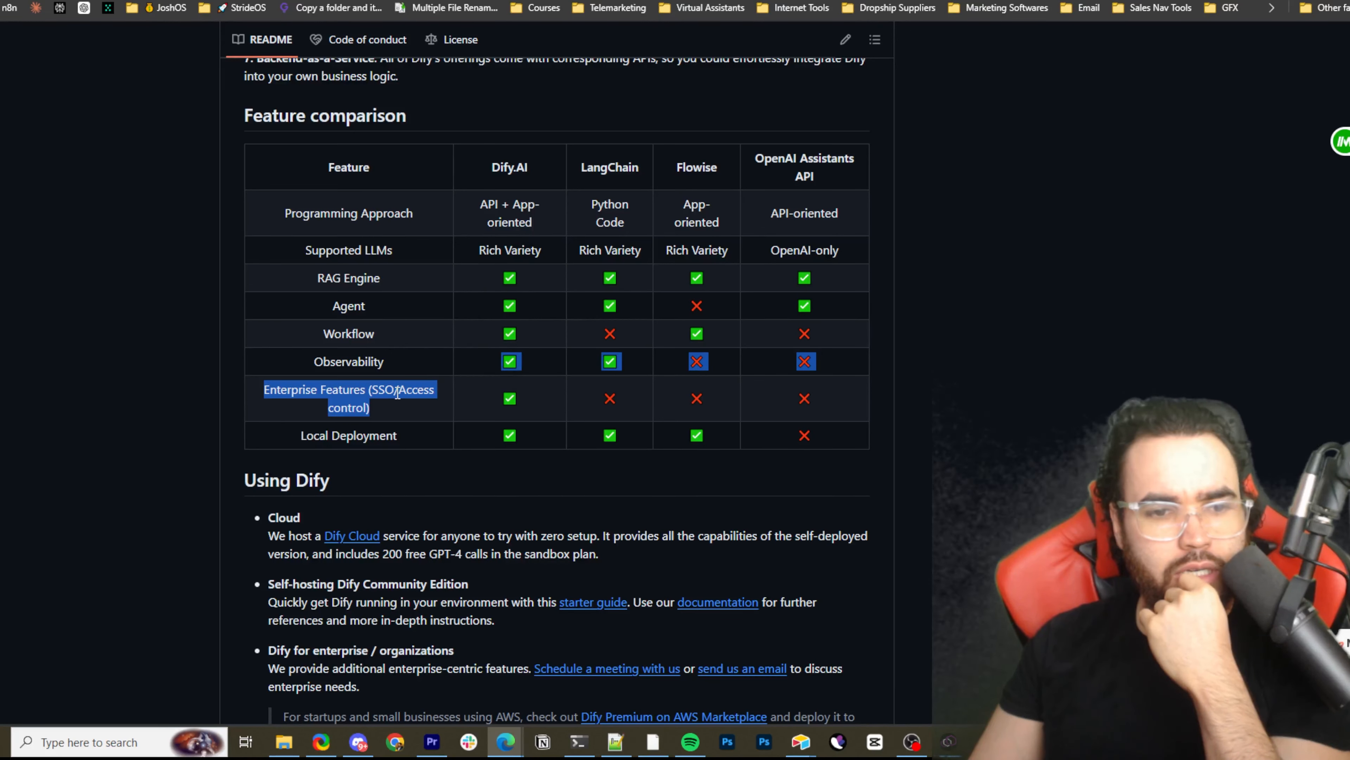
click(433, 406)
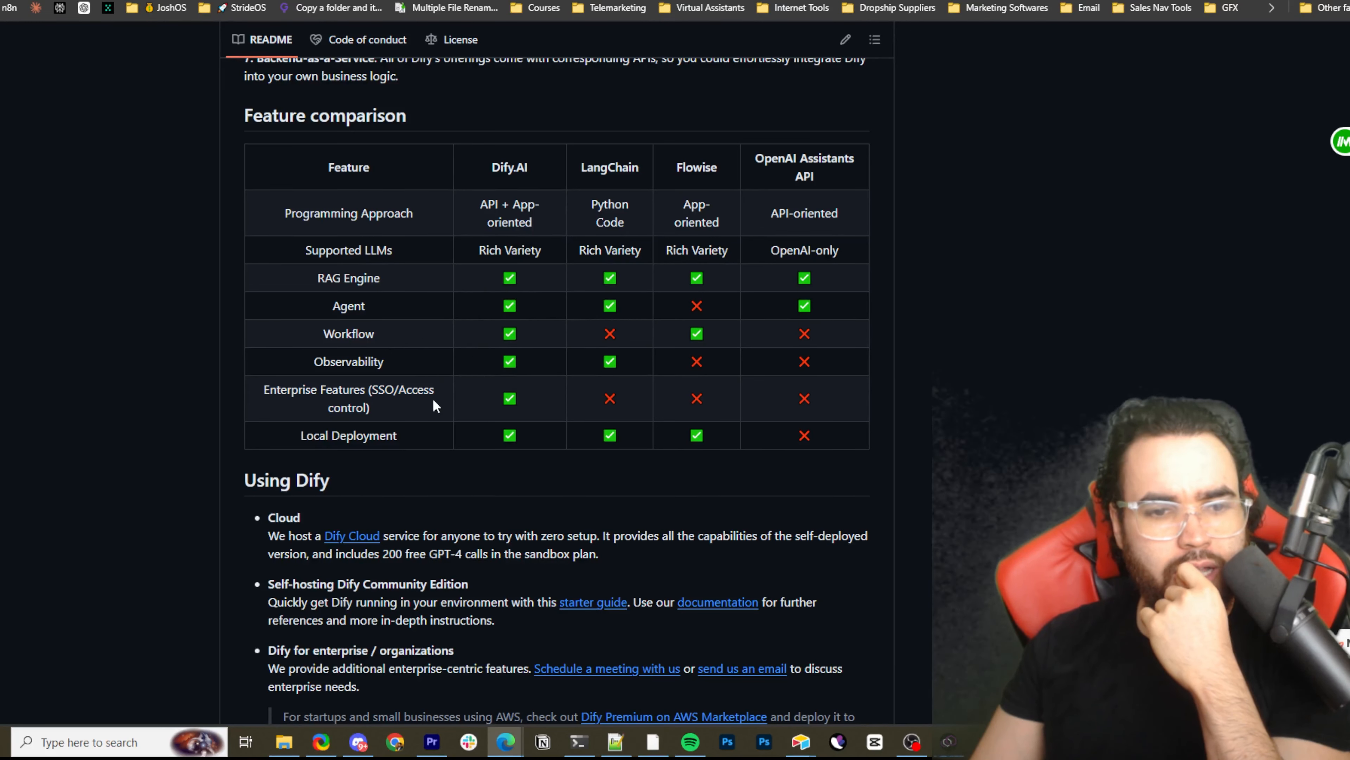
Look through the README's Using Dify, Docker installation, Next steps and Star history sections, and return to the Workflow feature
scroll(461, 440, down, 4)
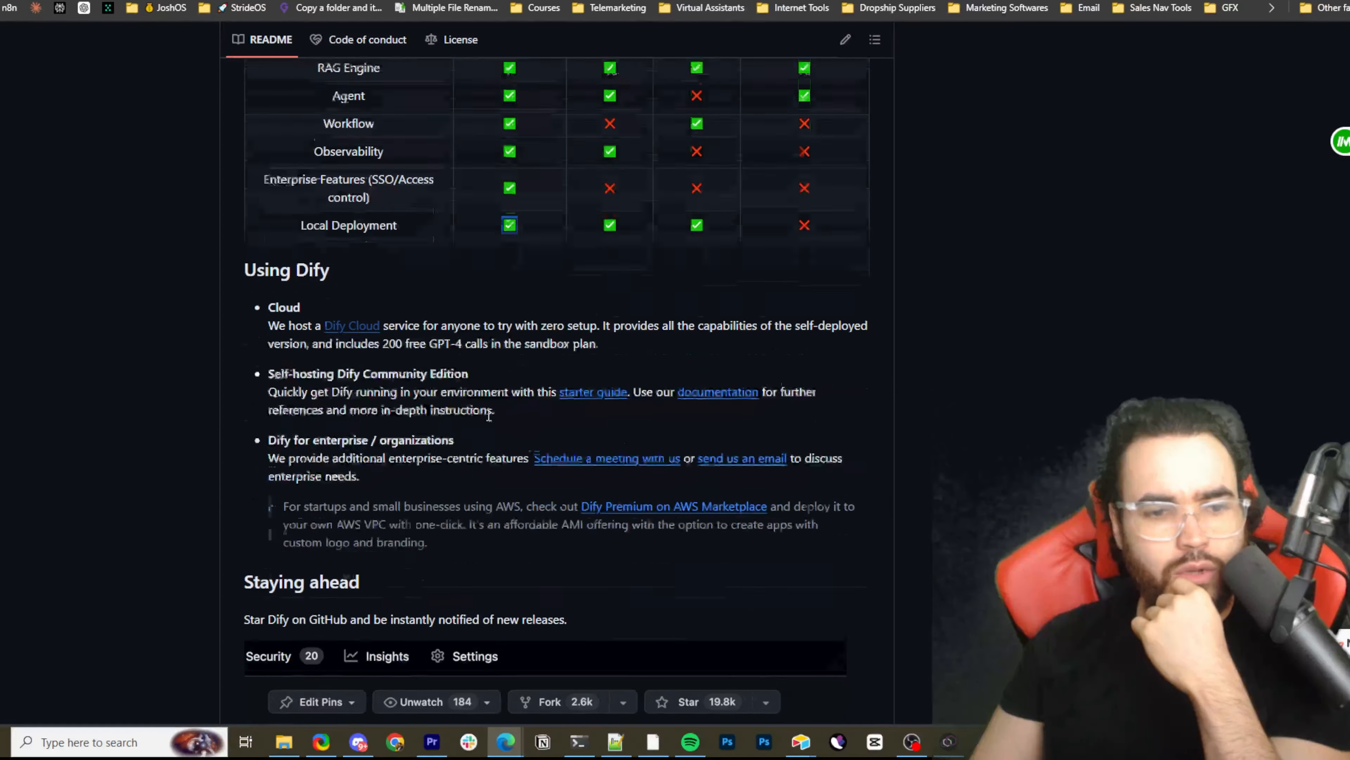
scroll(205, 305, down, 13)
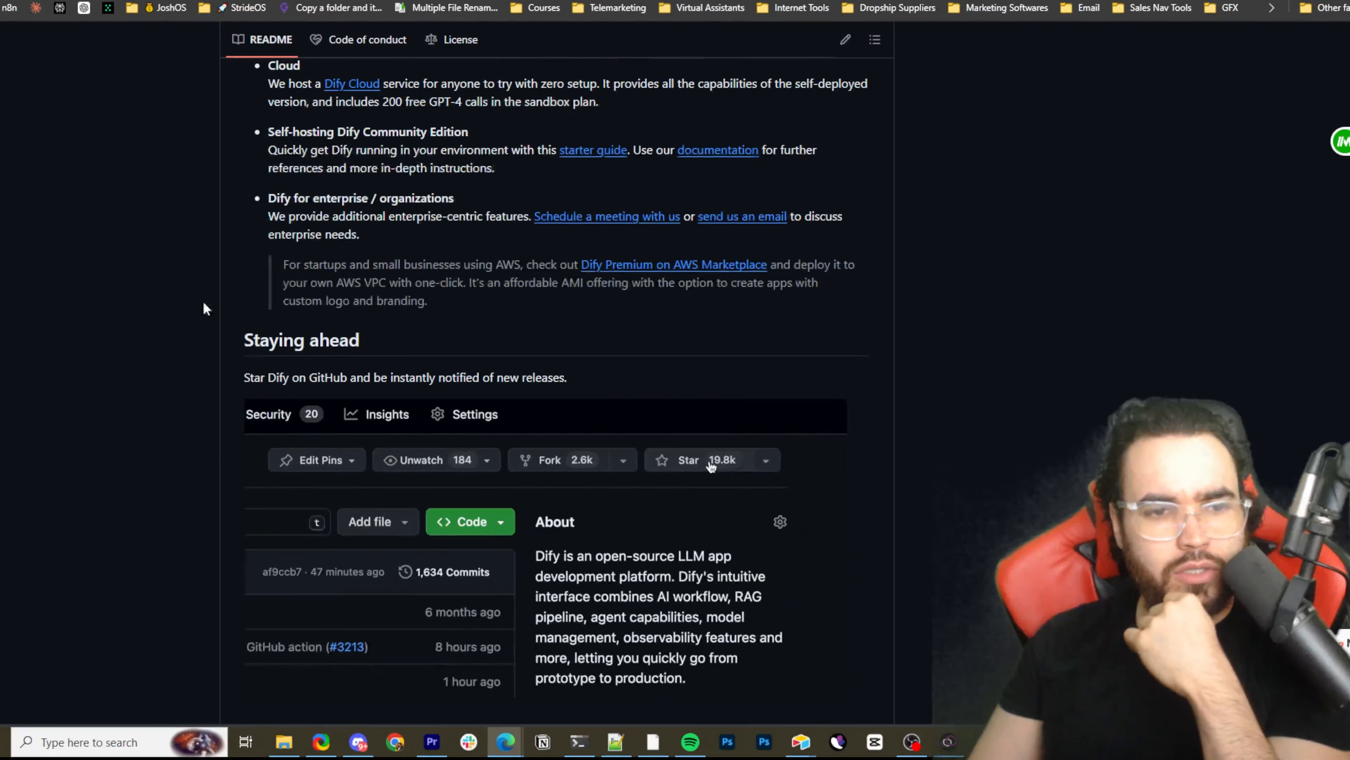
scroll(314, 361, down, 19)
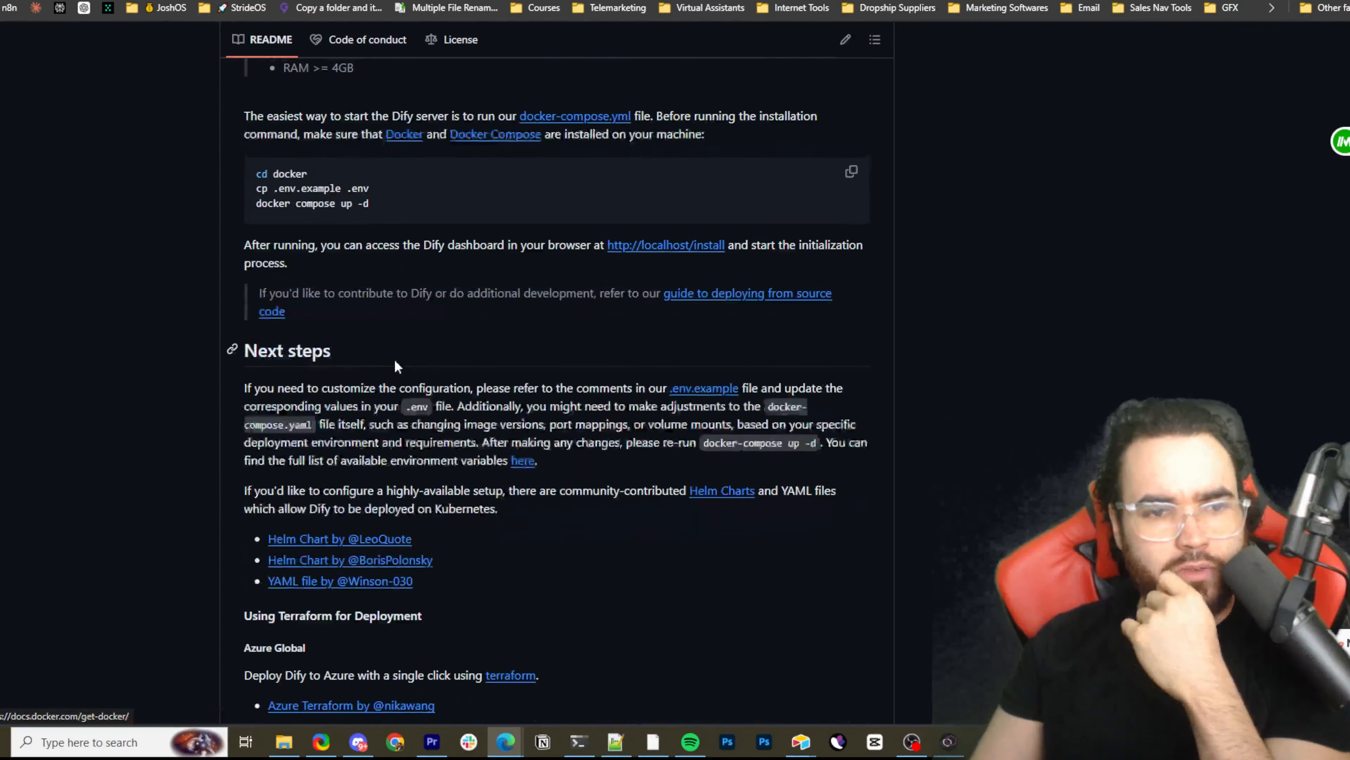
scroll(422, 368, down, 14)
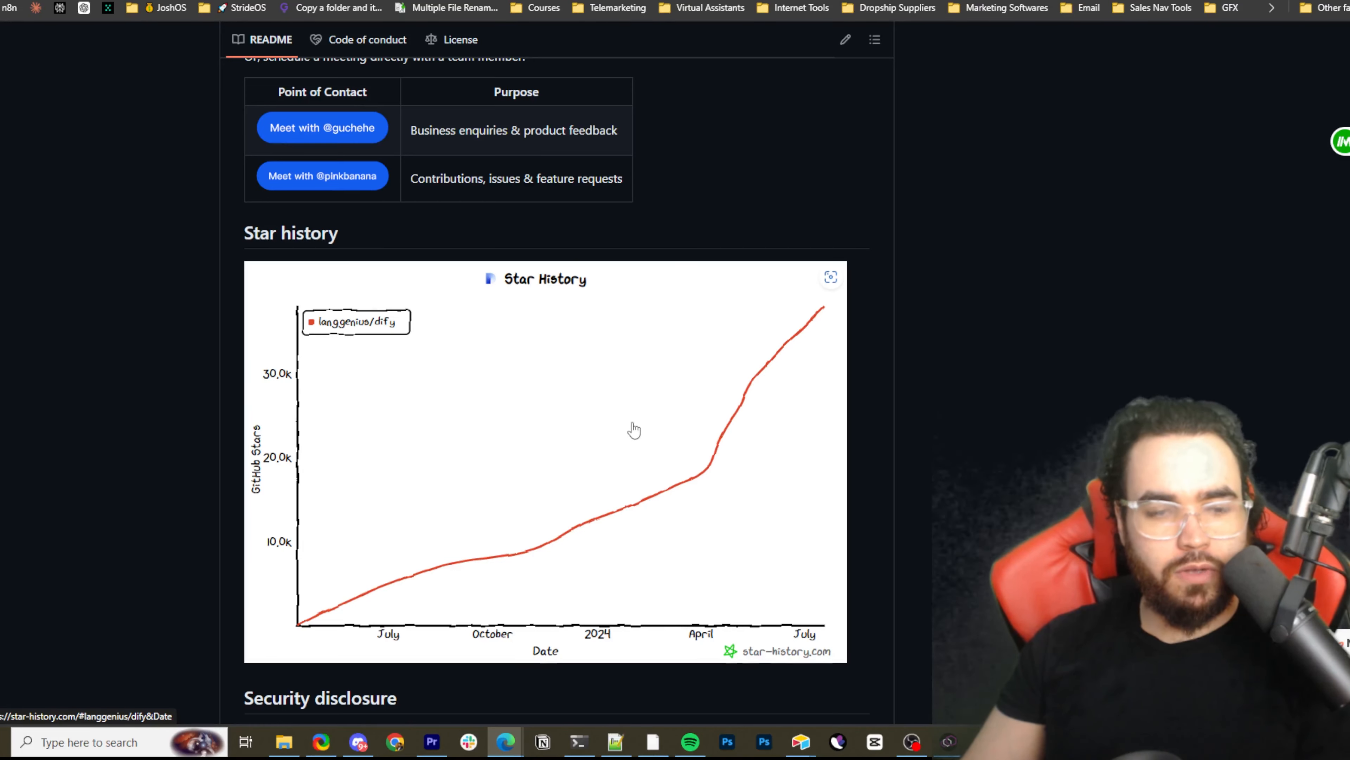
scroll(634, 428, down, 5)
scroll(638, 423, up, 7)
scroll(646, 417, up, 20)
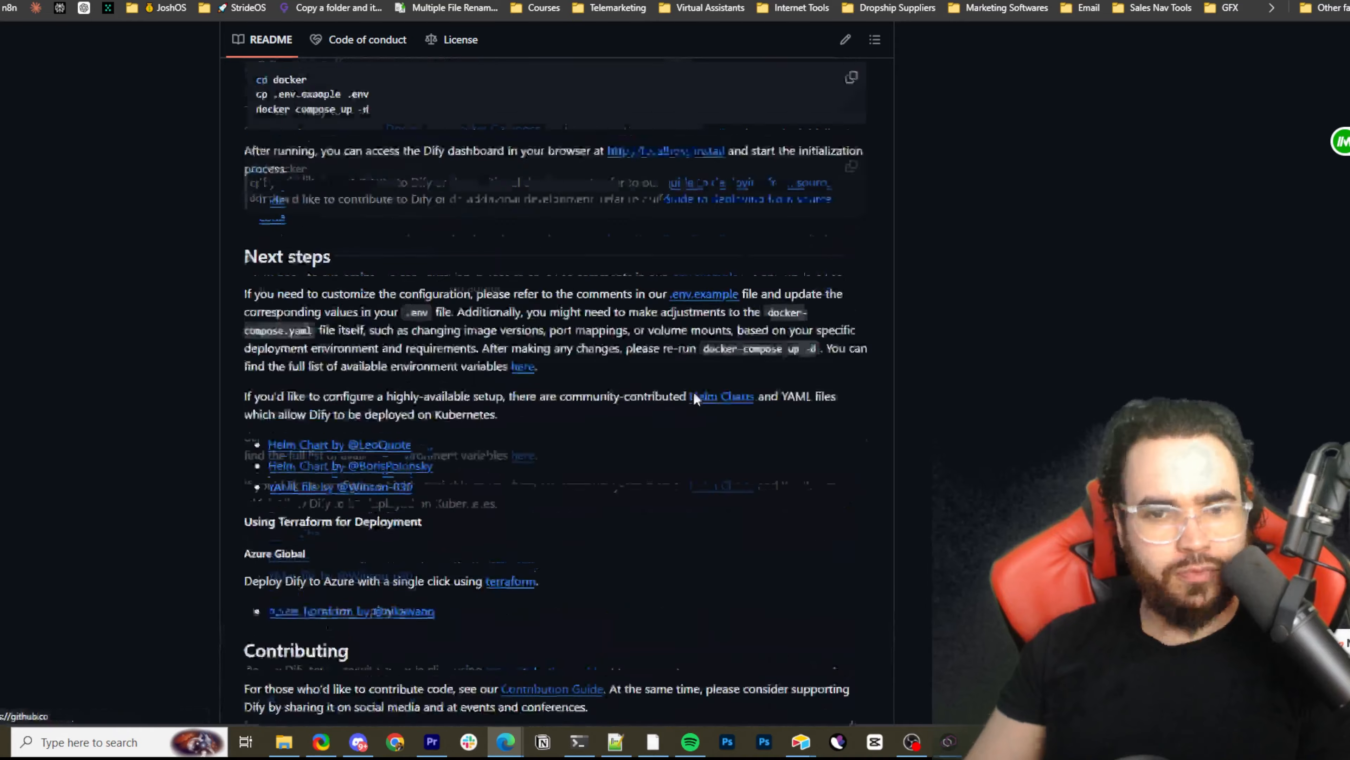
scroll(658, 404, up, 6)
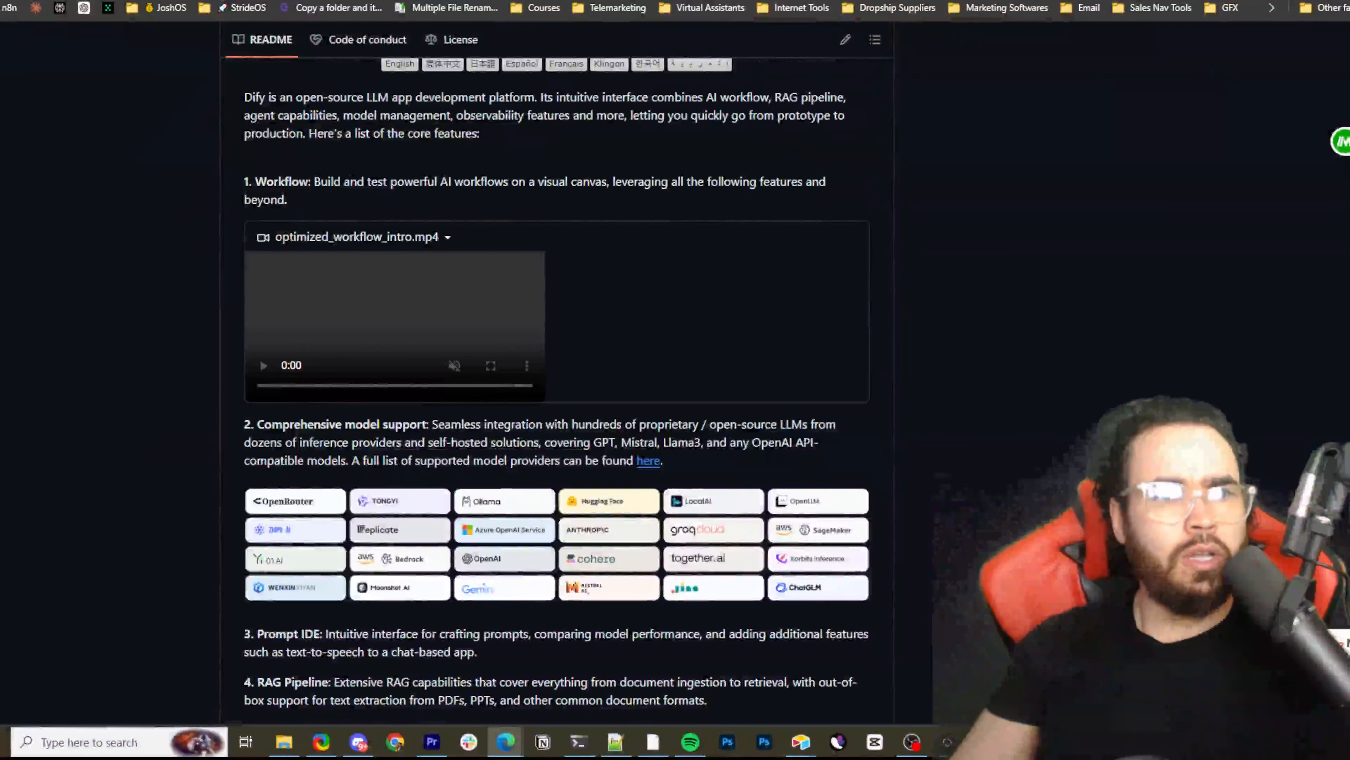
Review the FlowiseAI homepage down to its LLM Orchestration and Agents sections, and switch to Dify's Self-Host Related documentation
key(ctrl+Tab)
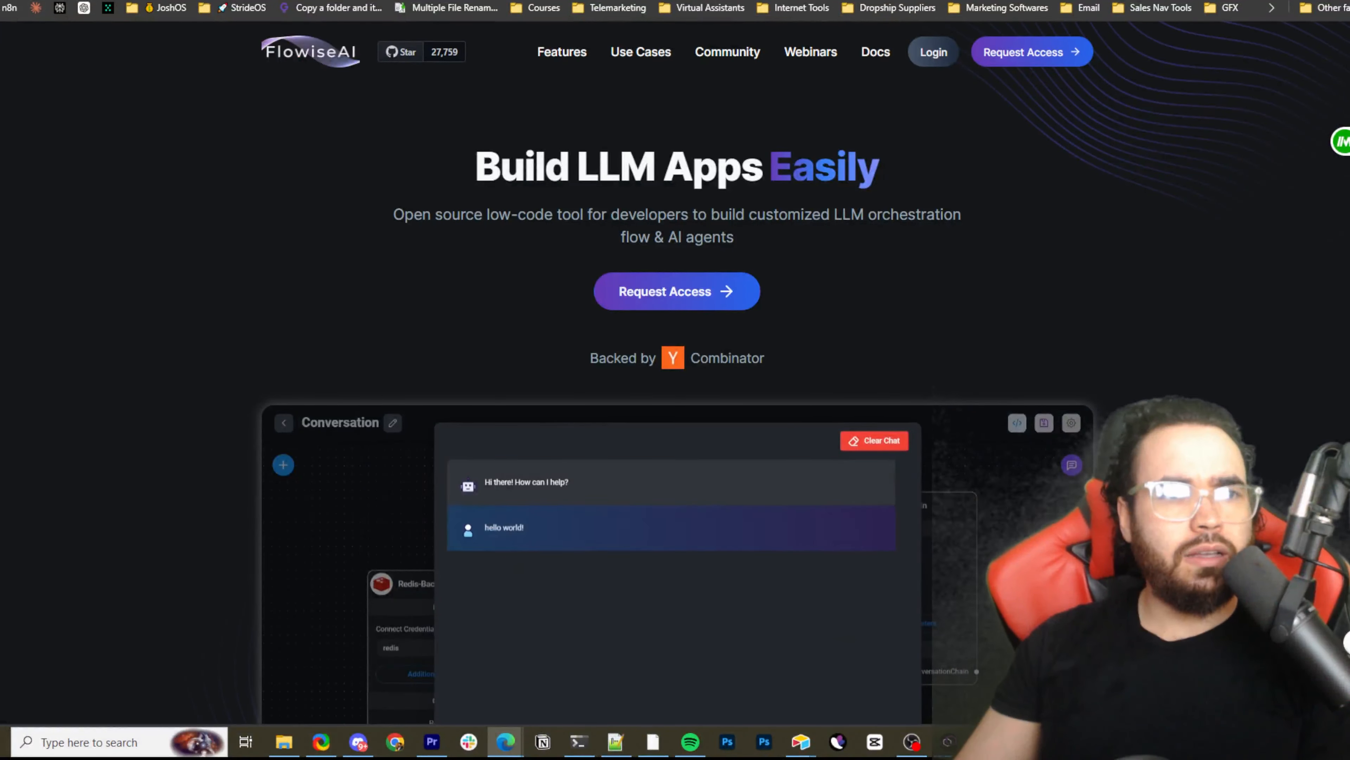
scroll(495, 164, down, 15)
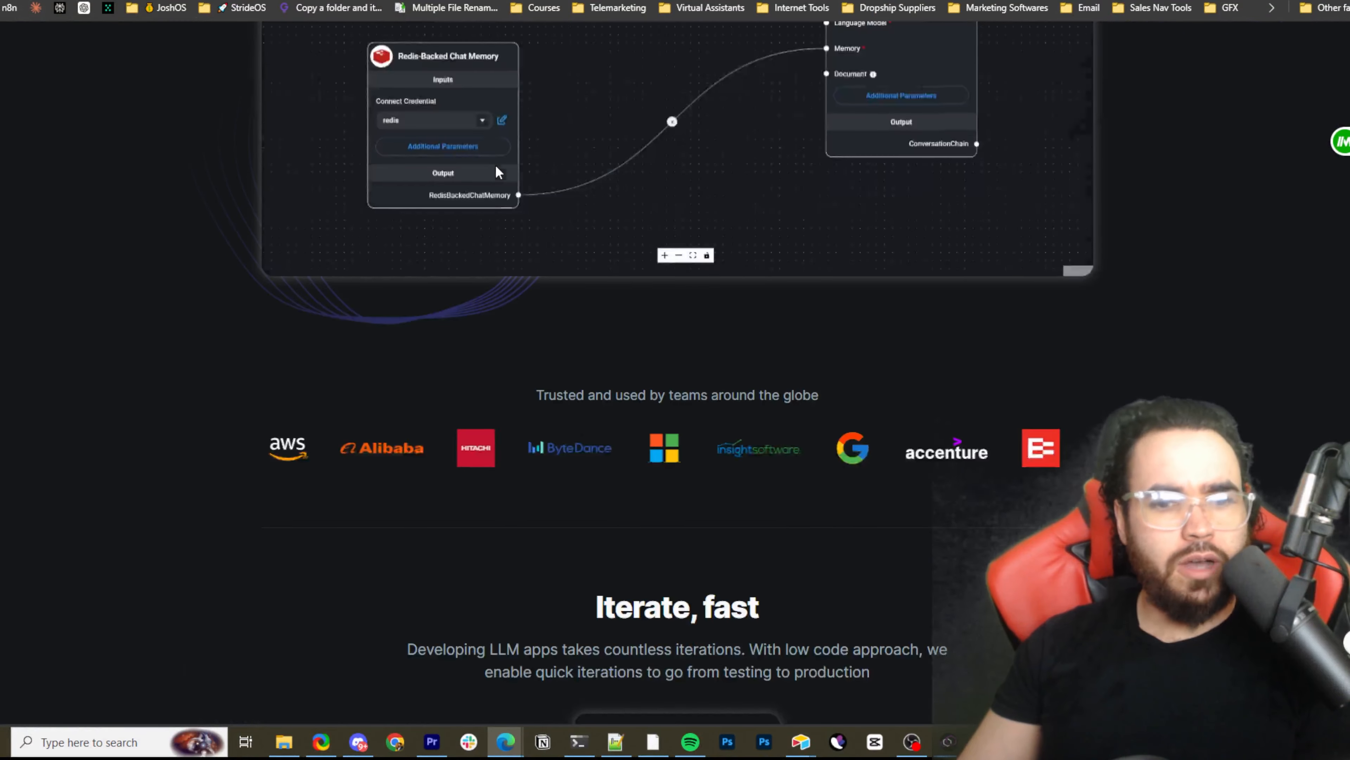
scroll(500, 164, down, 3)
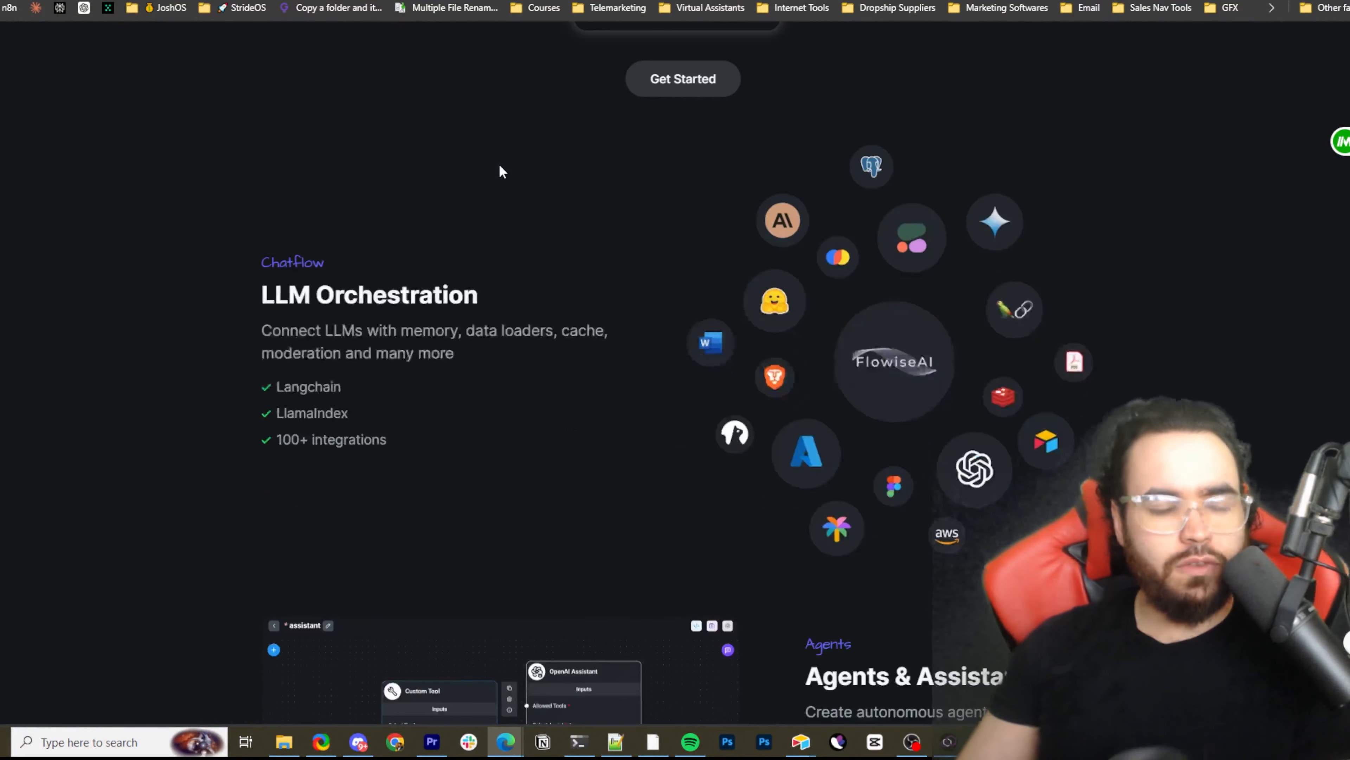
scroll(492, 148, down, 3)
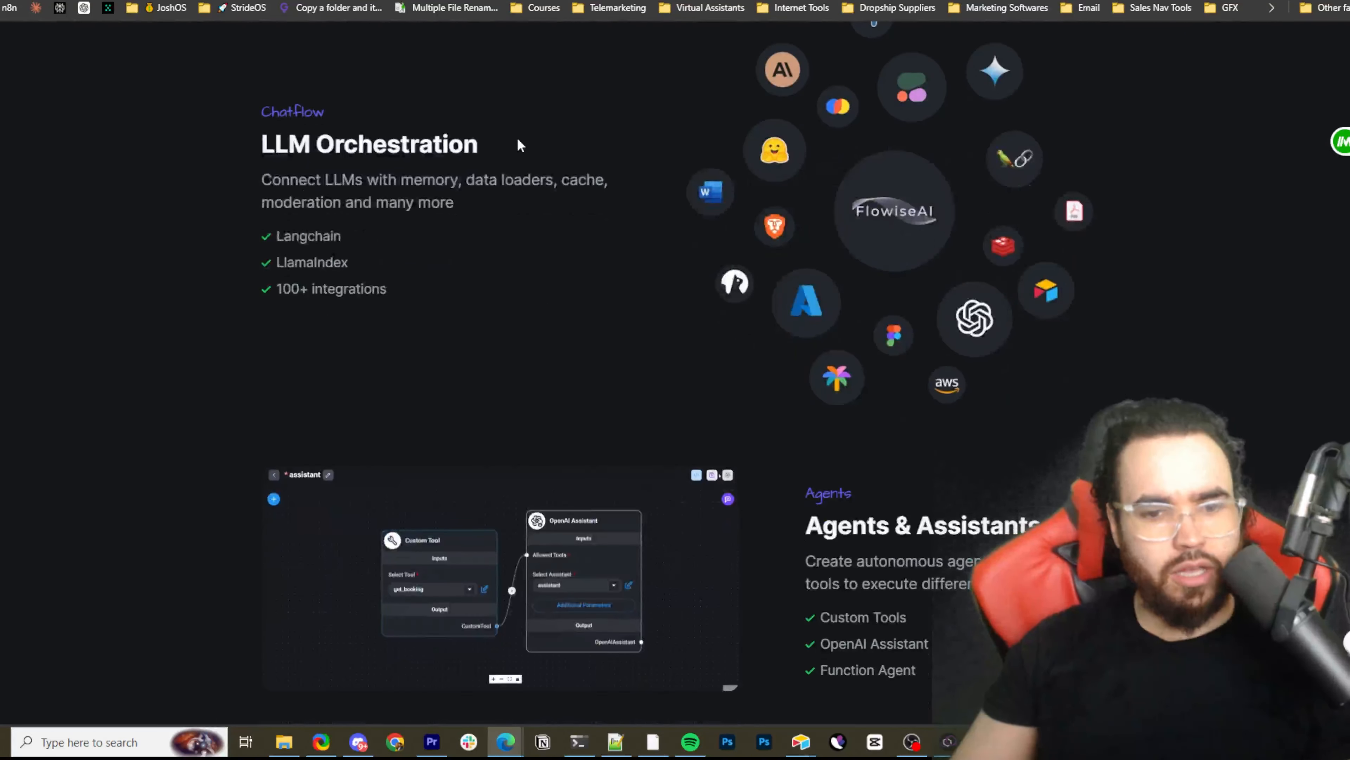
scroll(513, 137, up, 3)
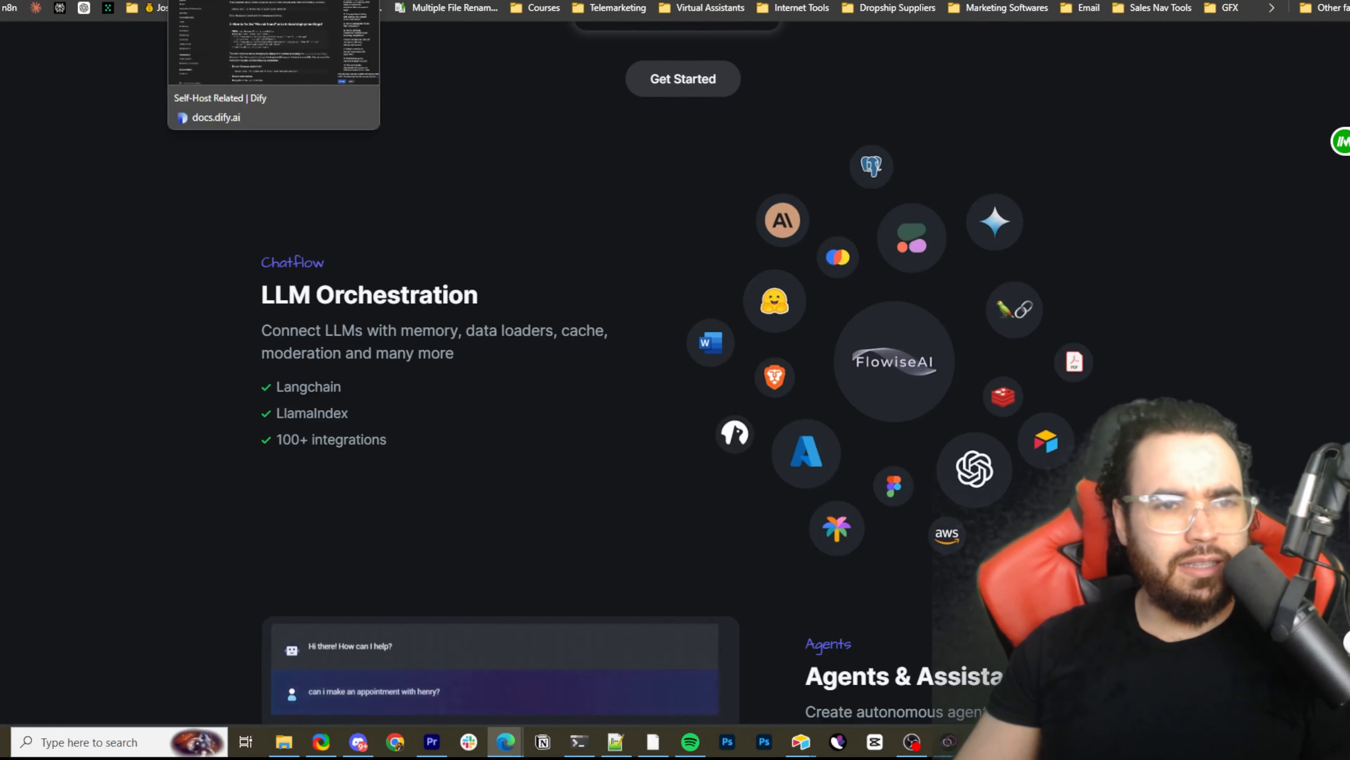
click(204, 1)
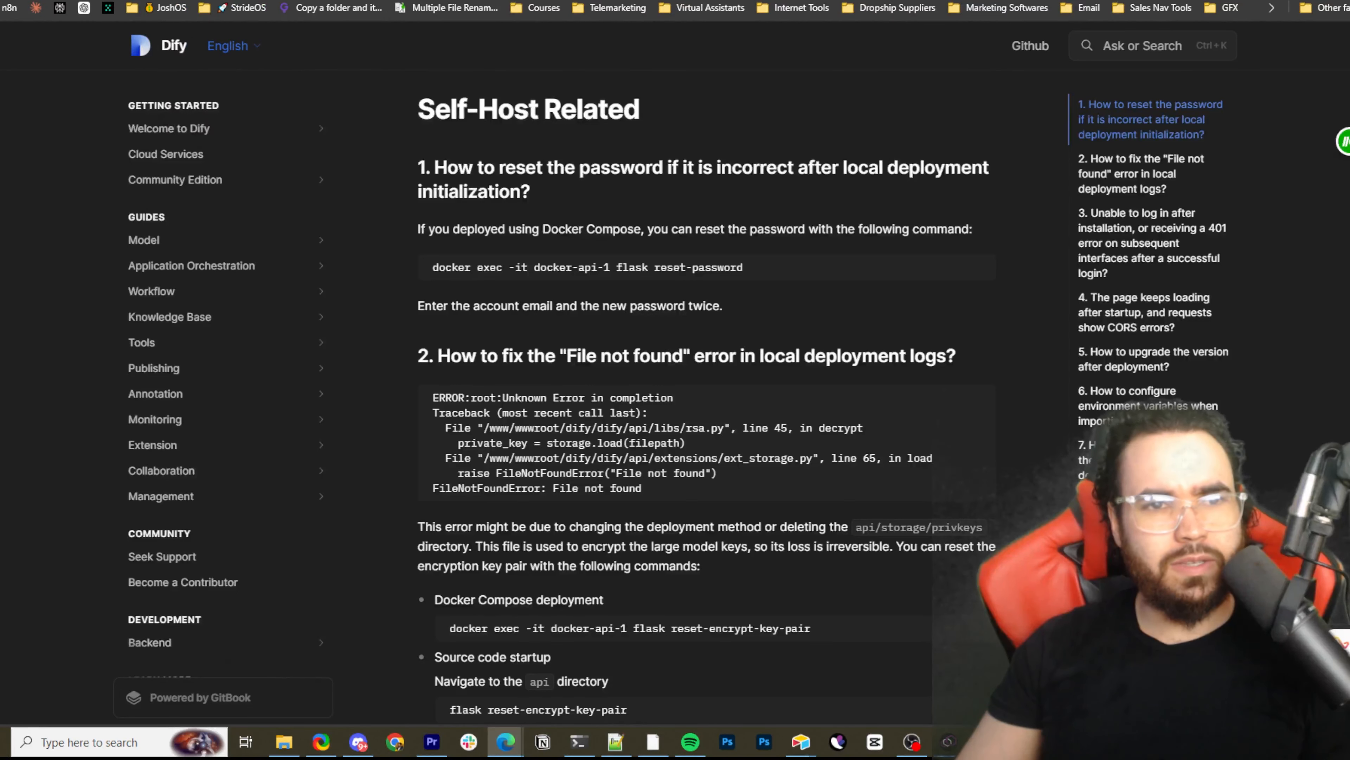
Switch to the Coolify website, open its self-hosted page and highlight the curl install command
click(383, 1)
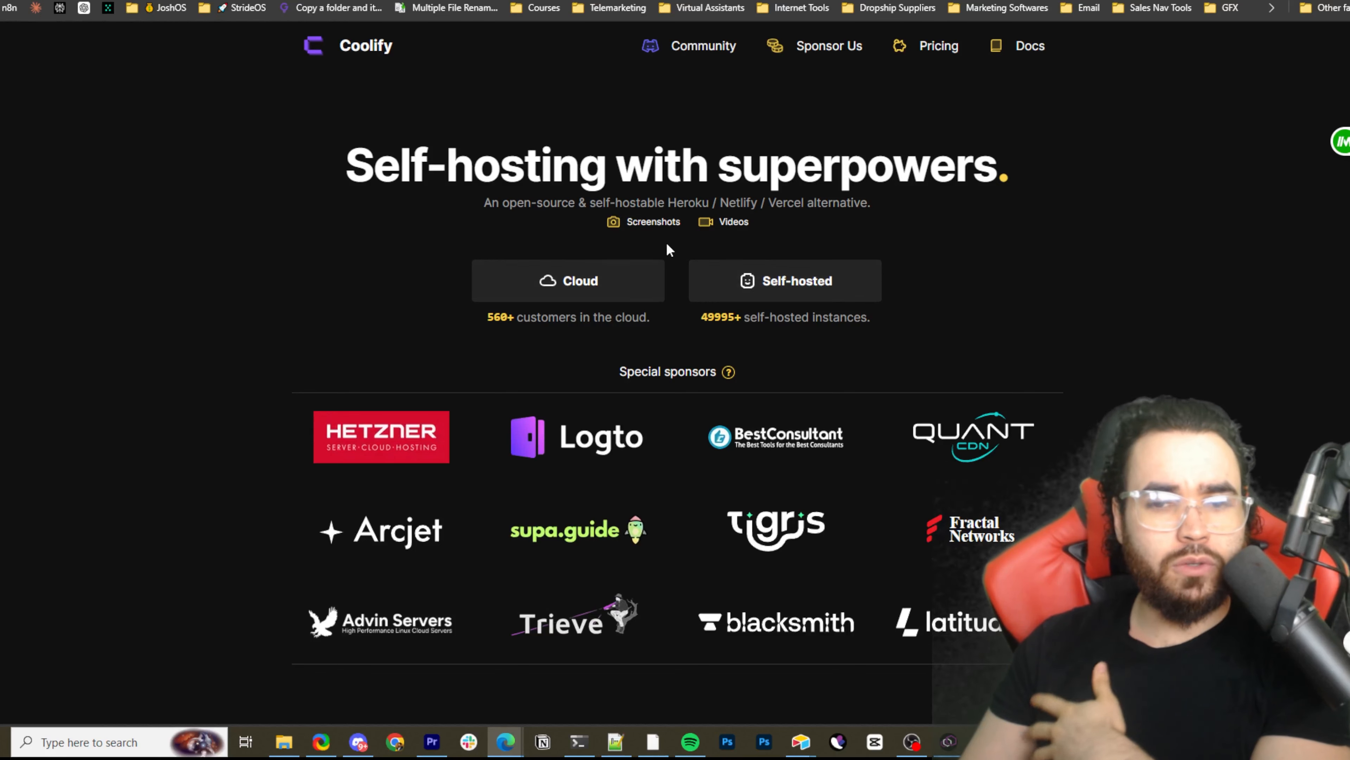
click(780, 285)
drag(722, 363, 515, 363)
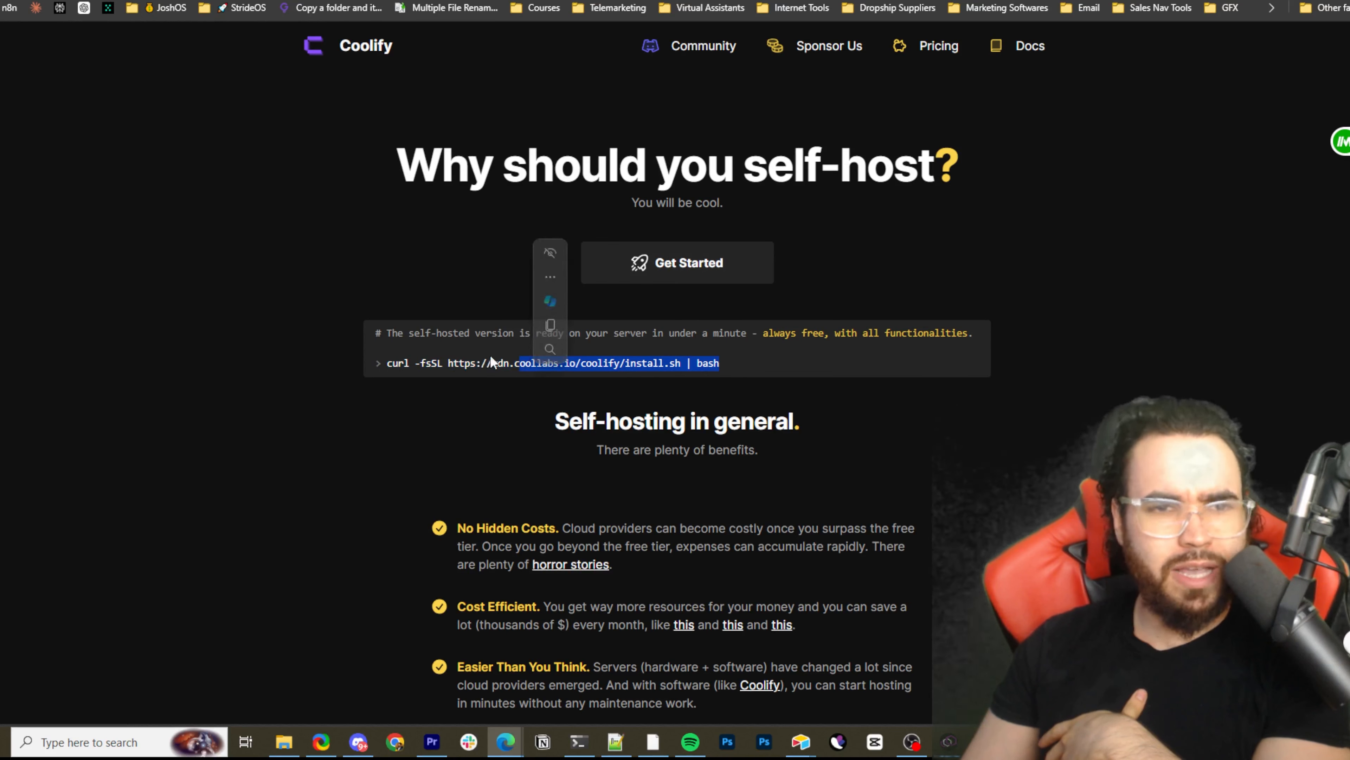
drag(582, 103, 538, 106)
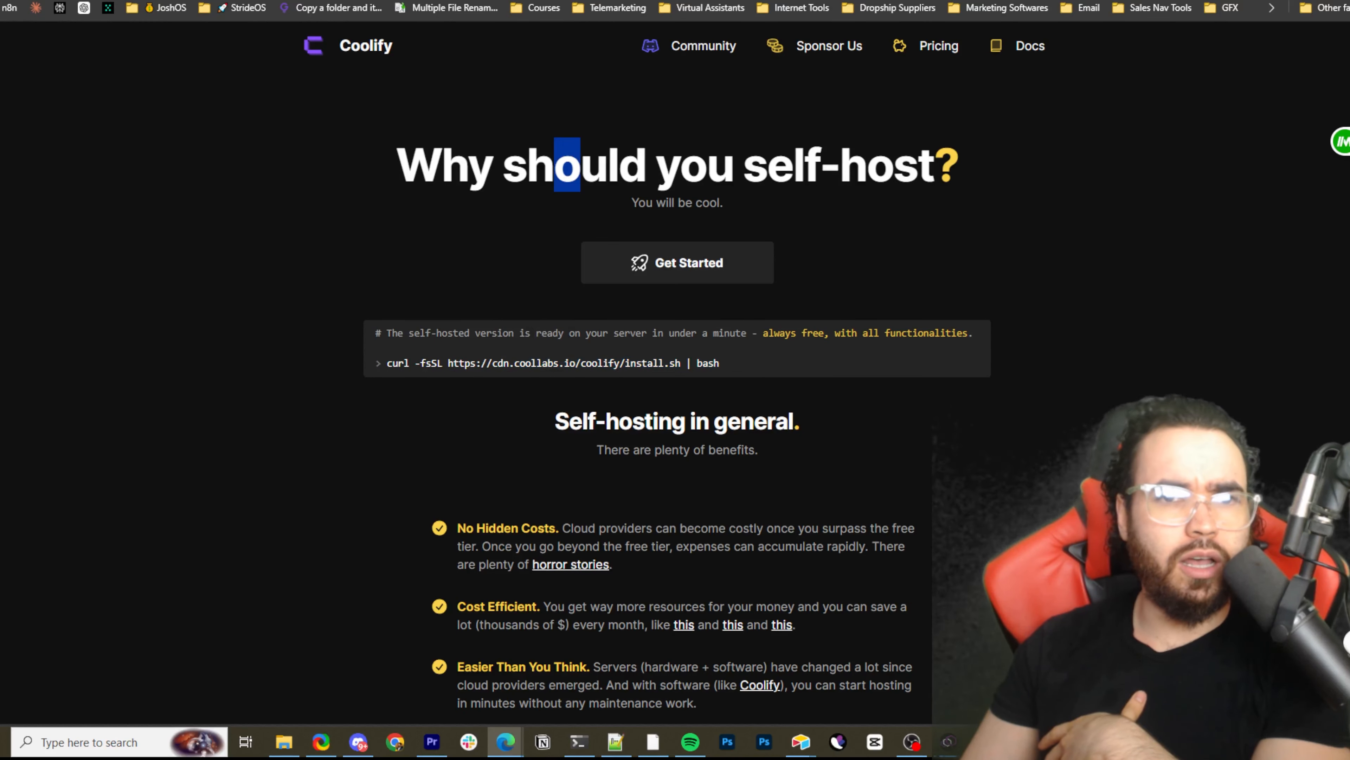
Revisit the open Dify GitHub and FlowiseAI pages and return to Dify's Self-Host Related documentation
click(329, 0)
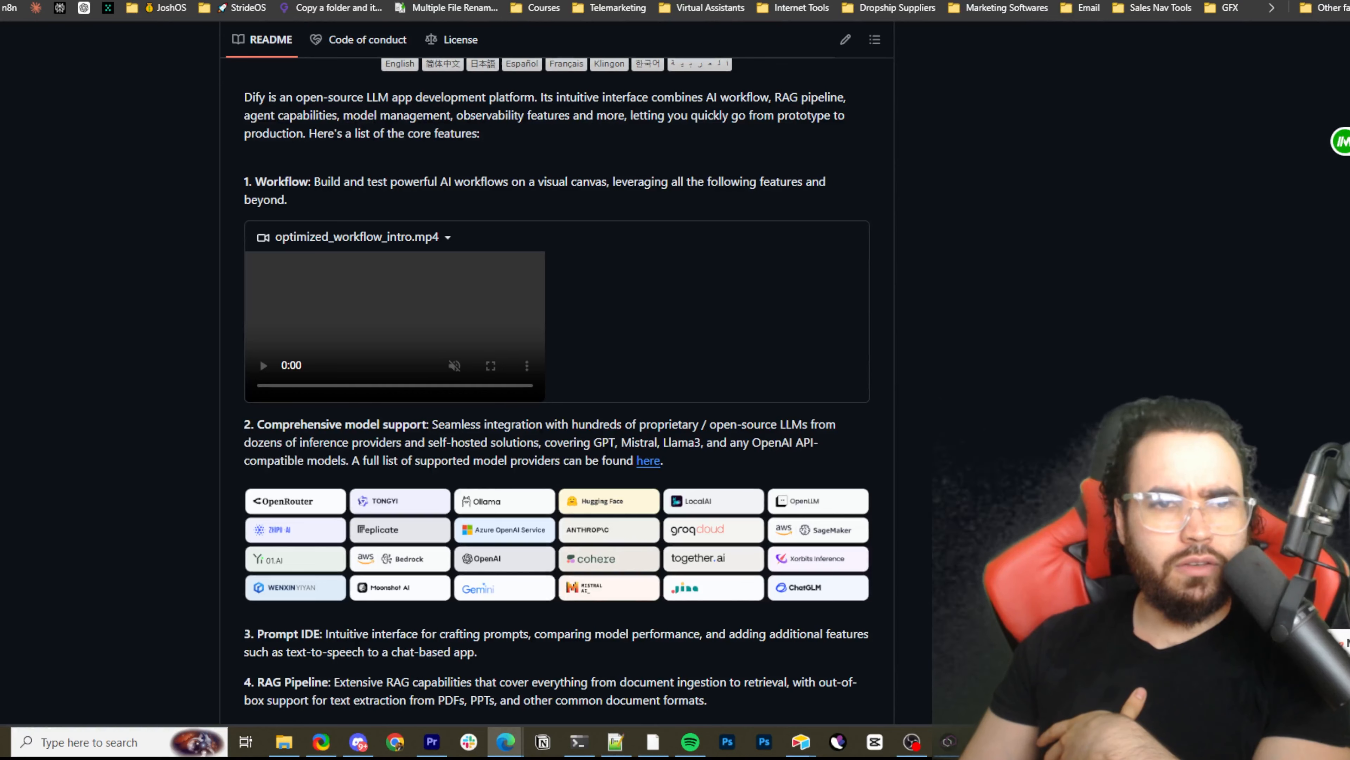
click(325, 0)
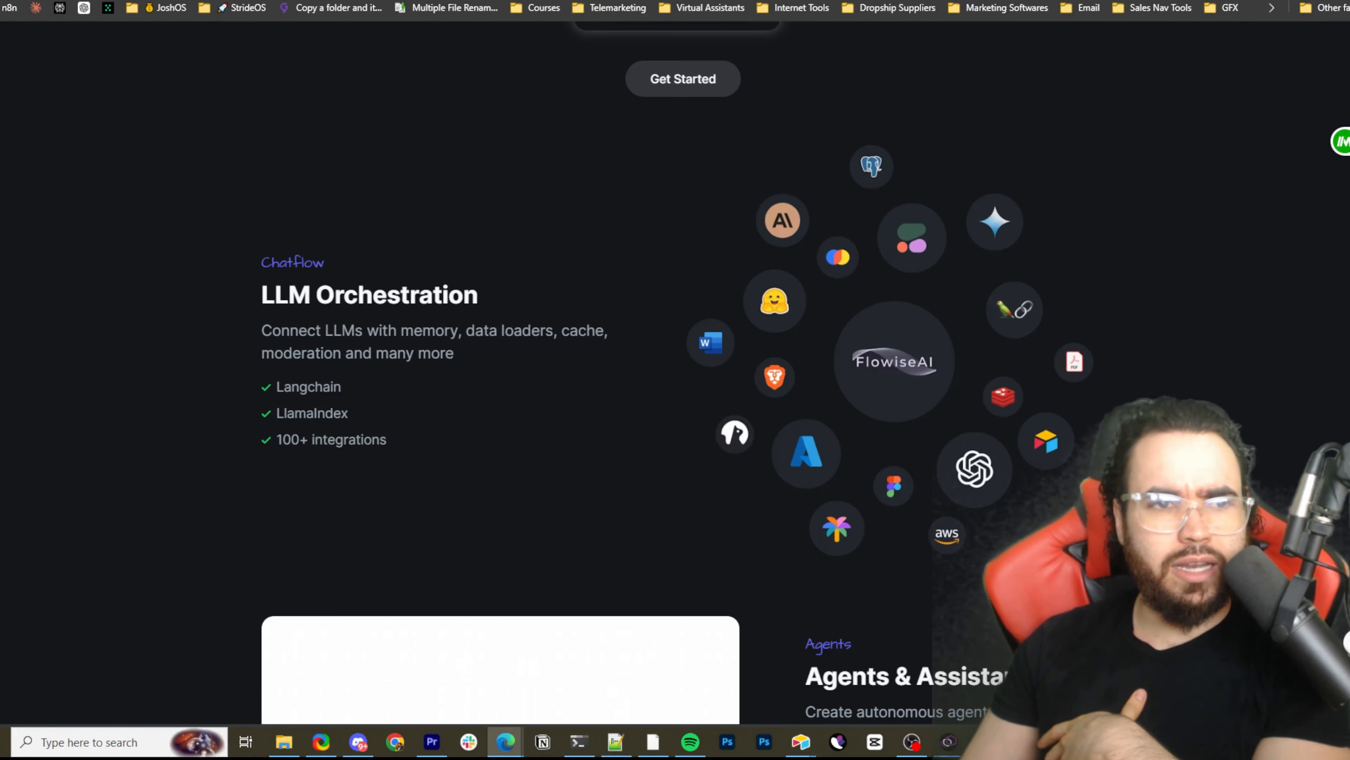
click(324, 0)
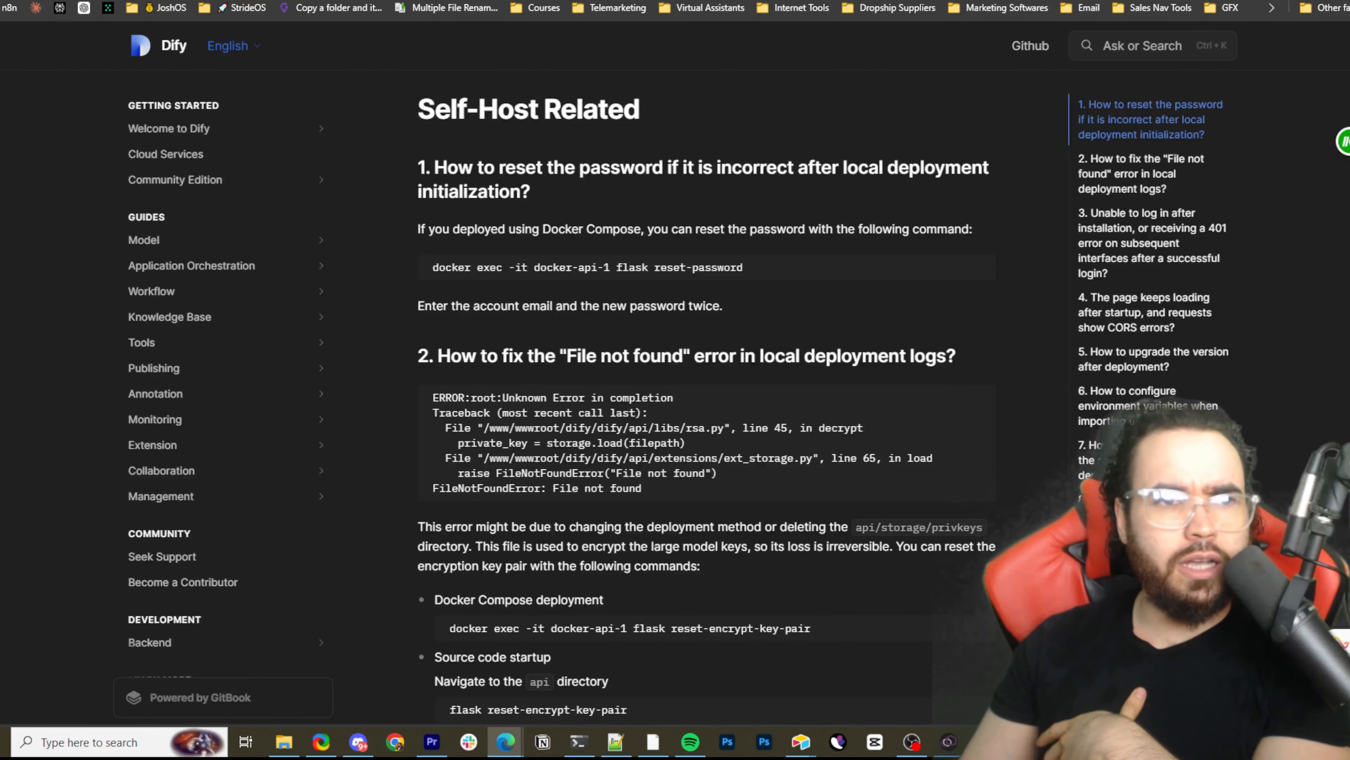
Look through the Self-Host Related documentation, the docker-compose.yaml file and the top of the Dify GitHub repository
click(324, 0)
key(ctrl+Tab)
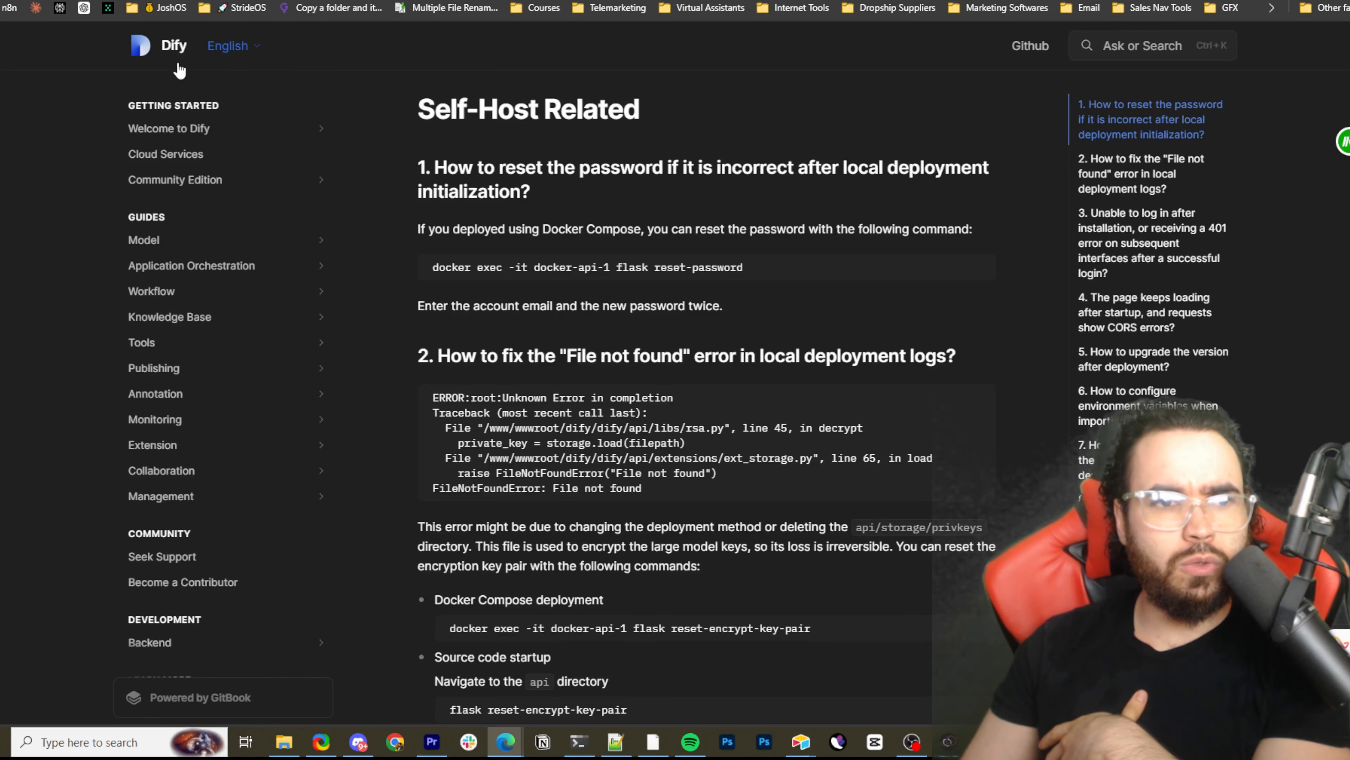
scroll(551, 121, down, 6)
scroll(551, 128, up, 6)
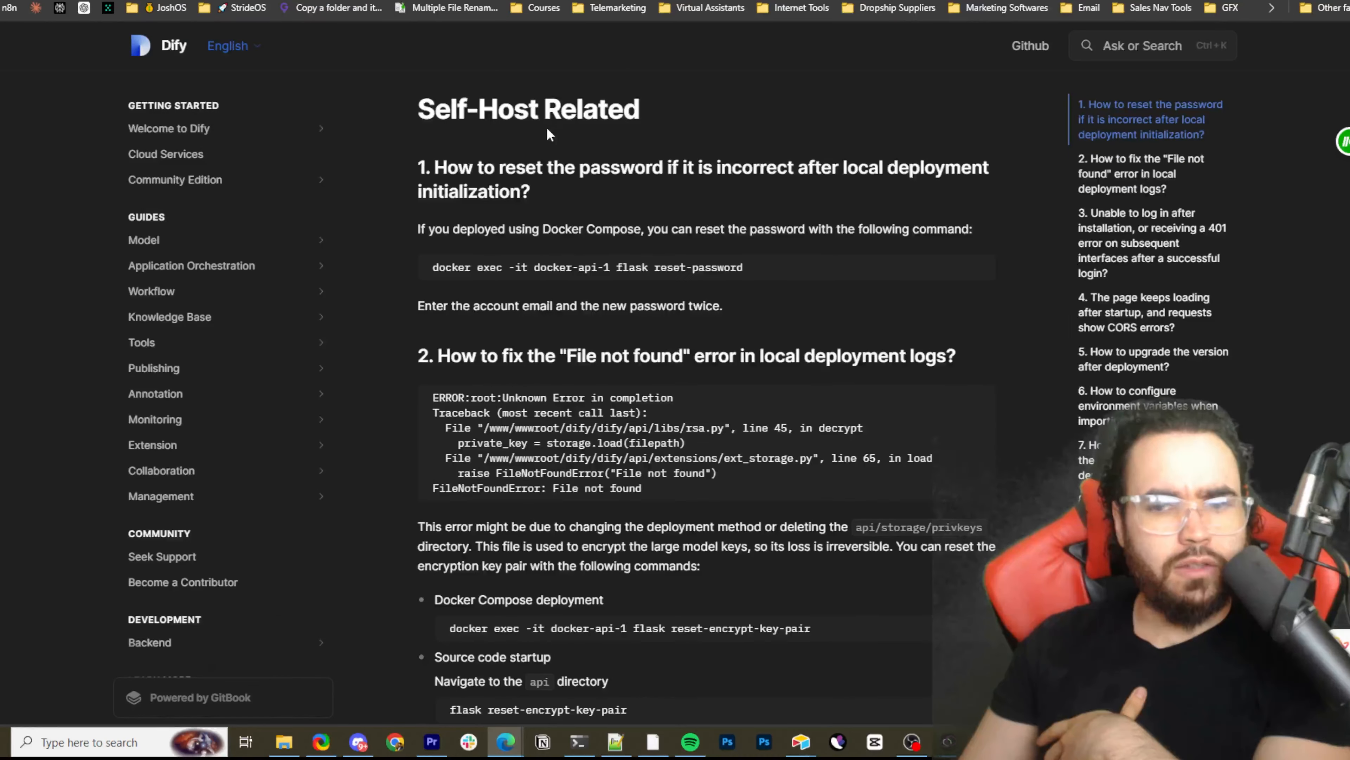
key(ctrl+Tab)
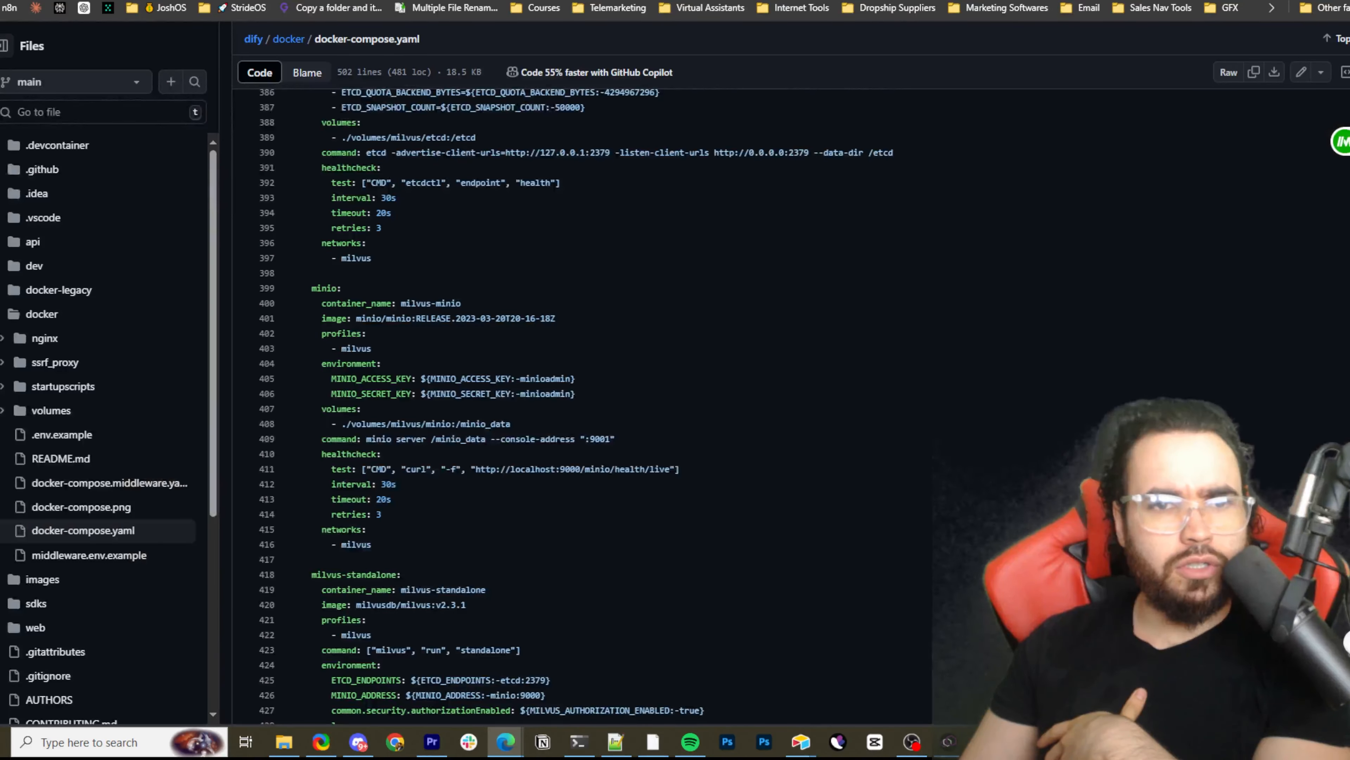
scroll(585, 404, up, 12)
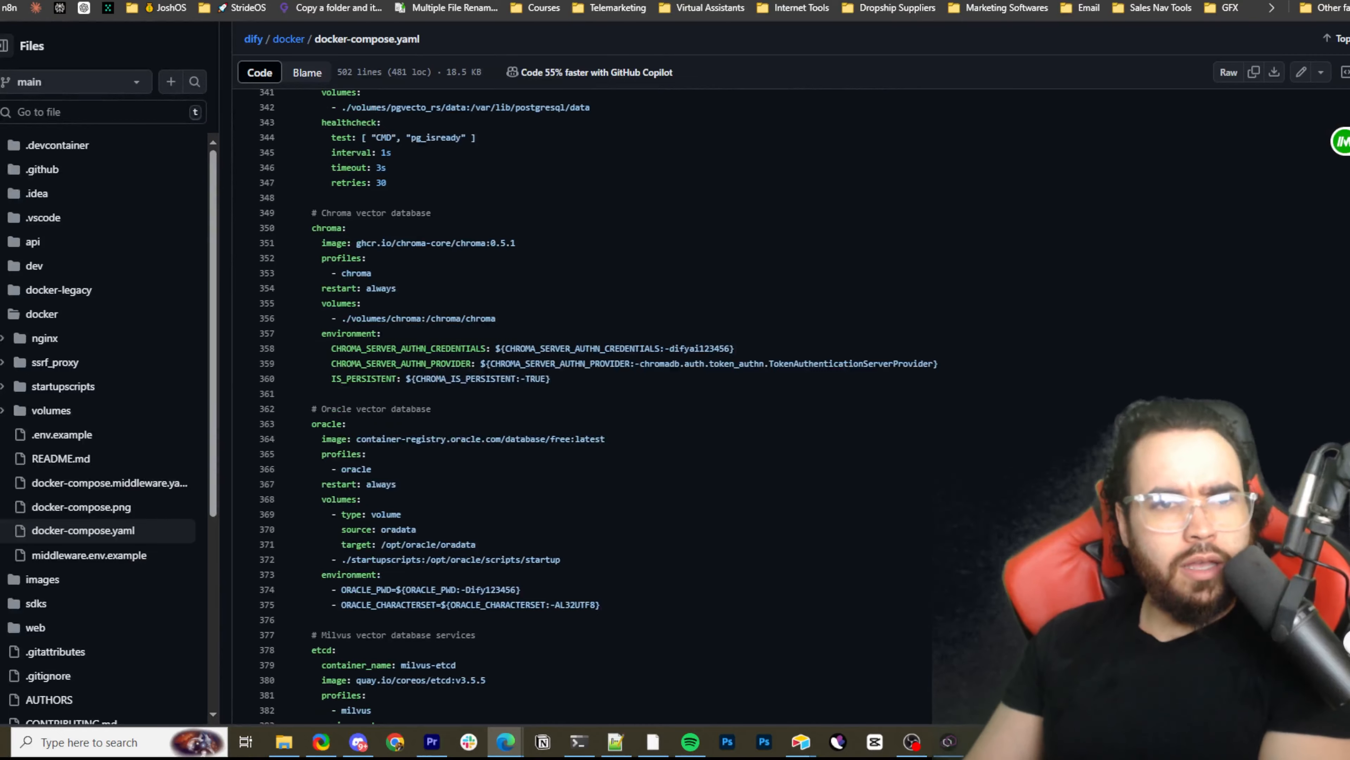
key(ctrl+Tab)
scroll(439, 106, up, 15)
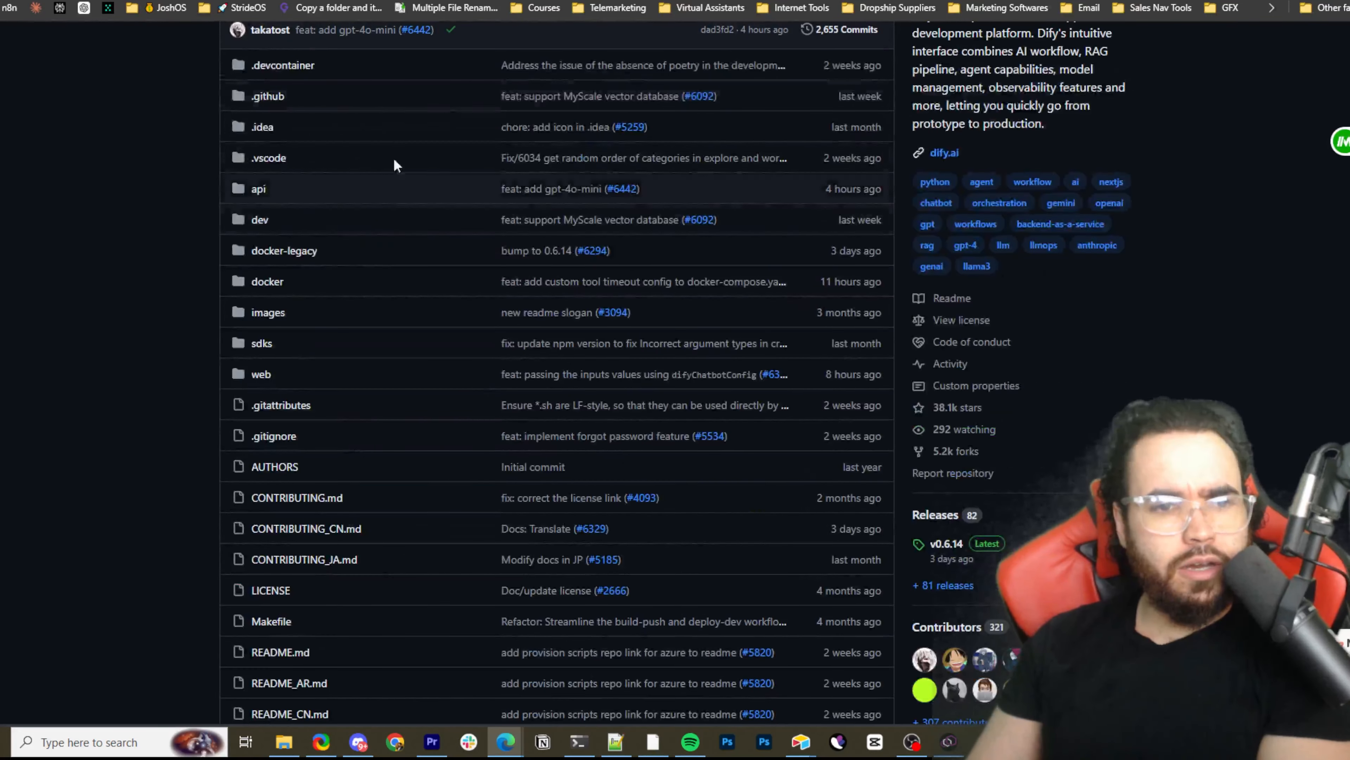
scroll(377, 229, up, 3)
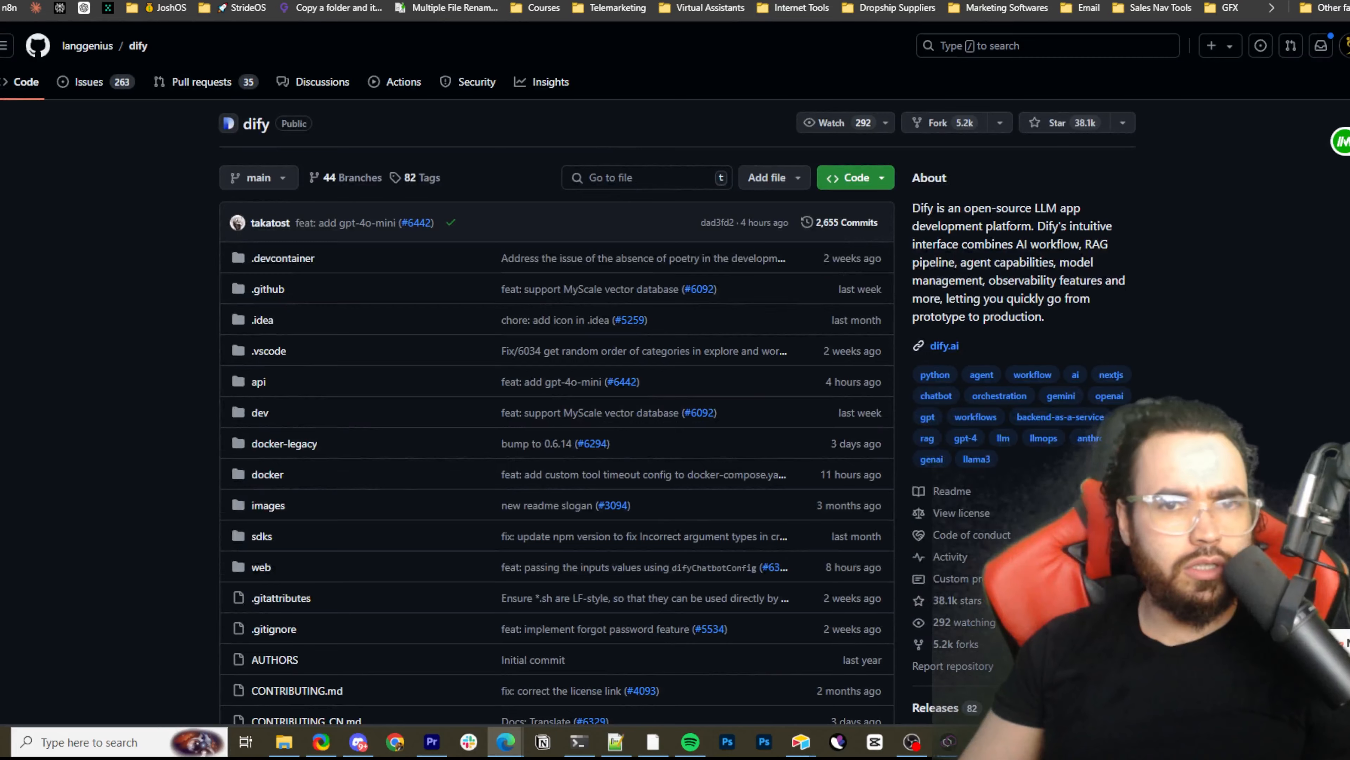
Switch to Coolify's Projects page, bring up the New Project form and dismiss it without creating a project
key(ctrl+Tab)
key(ctrl+Tab)
key(ctrl+Tab)
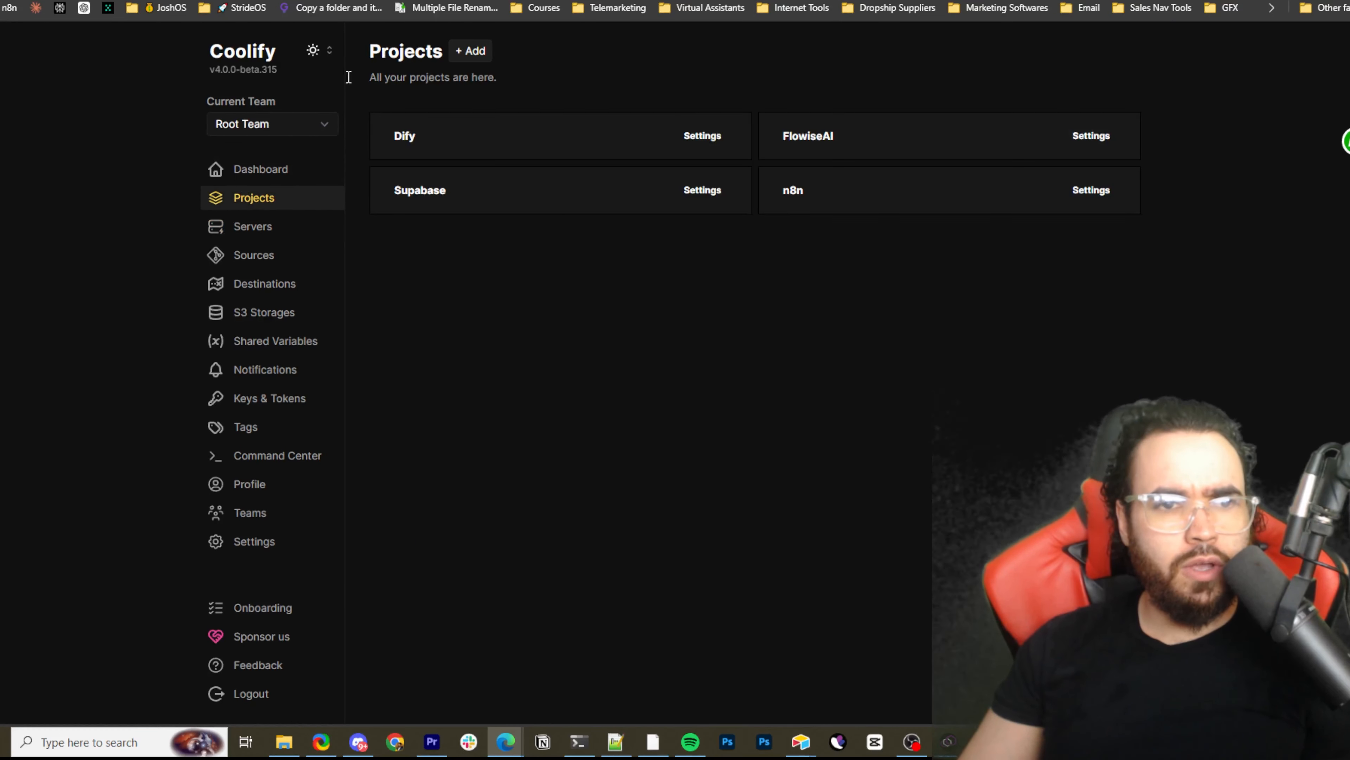
click(476, 53)
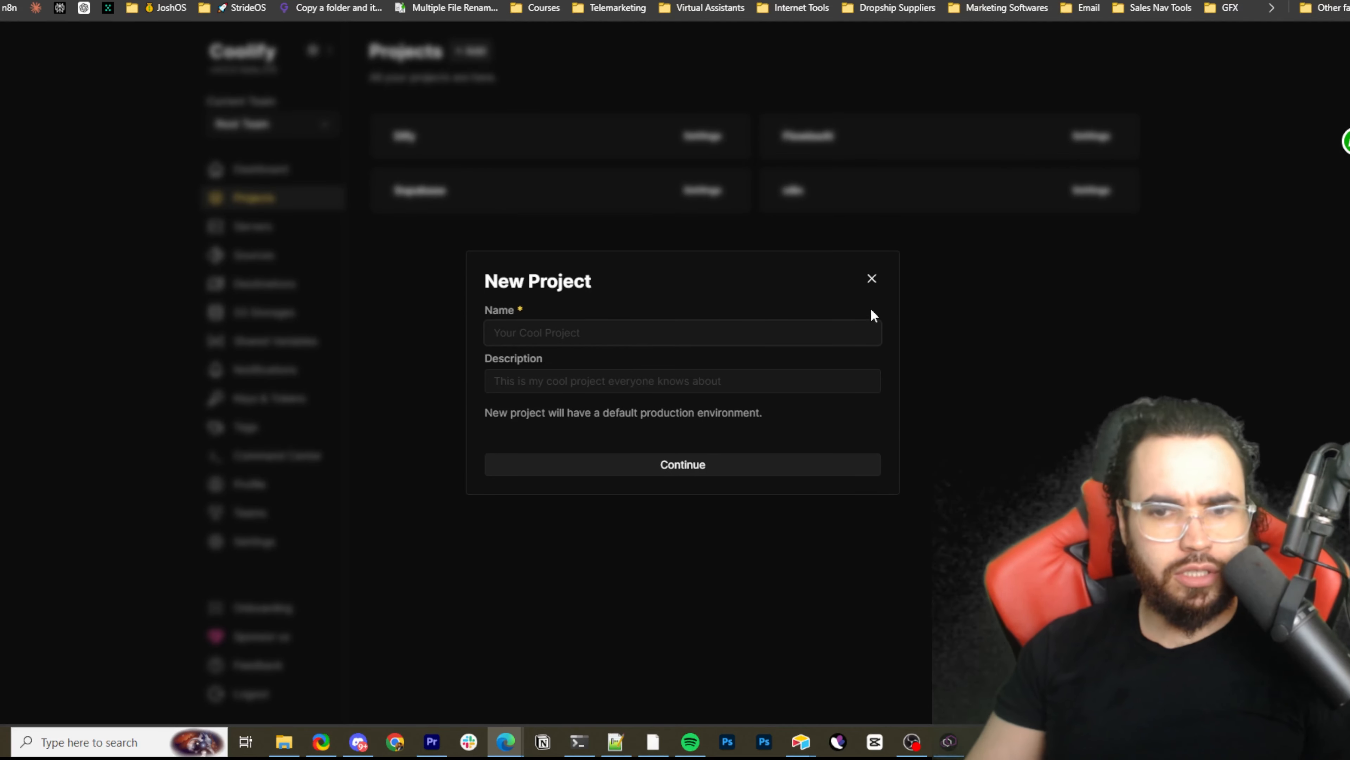
click(871, 278)
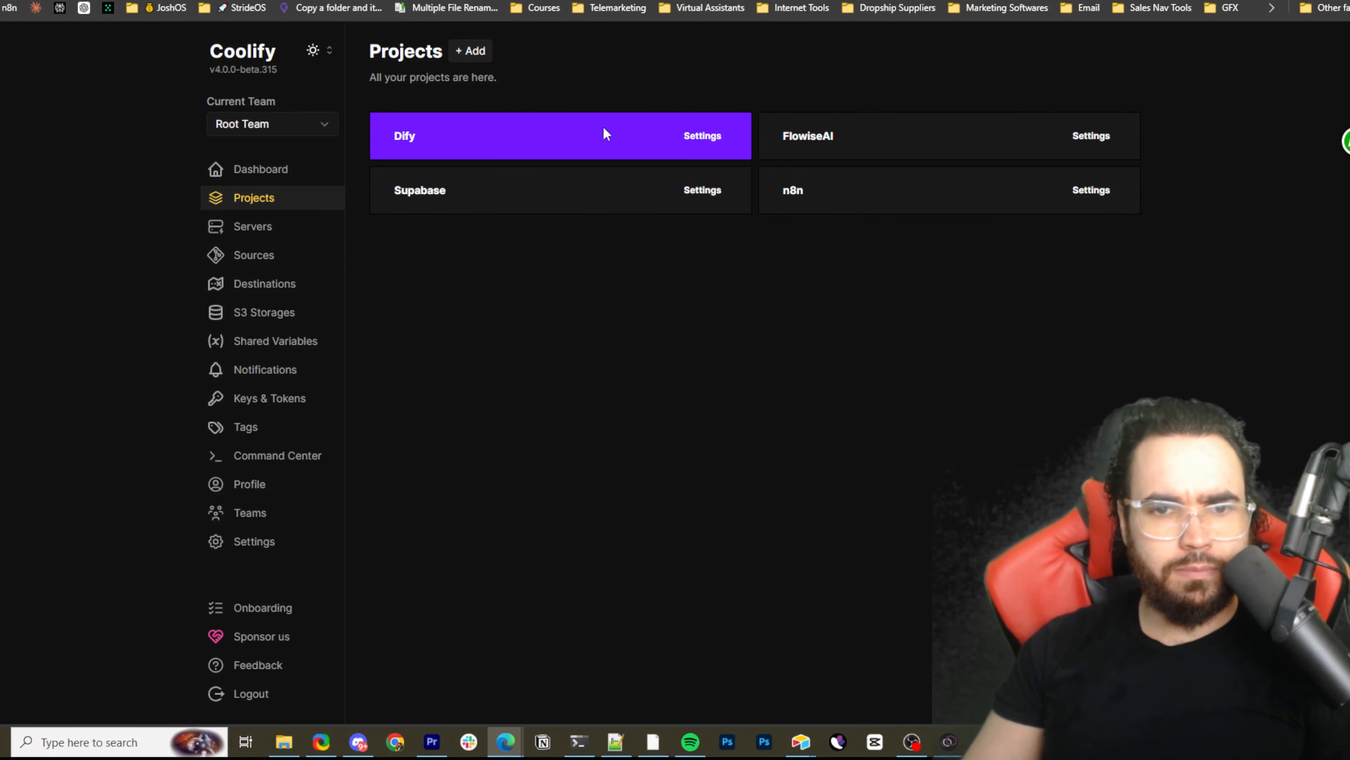
Open the Dify project's production environment and bring up the form for a new application from a public Git repository
click(418, 137)
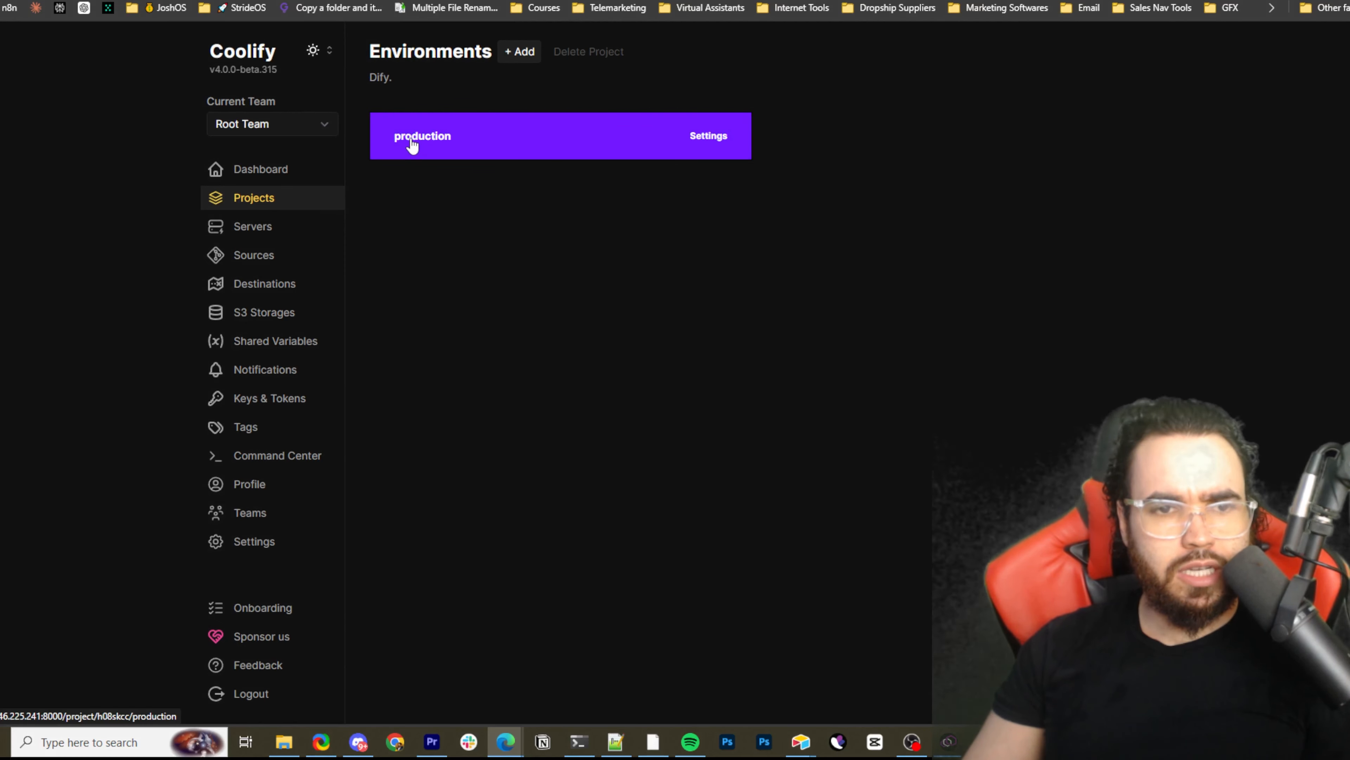
click(393, 136)
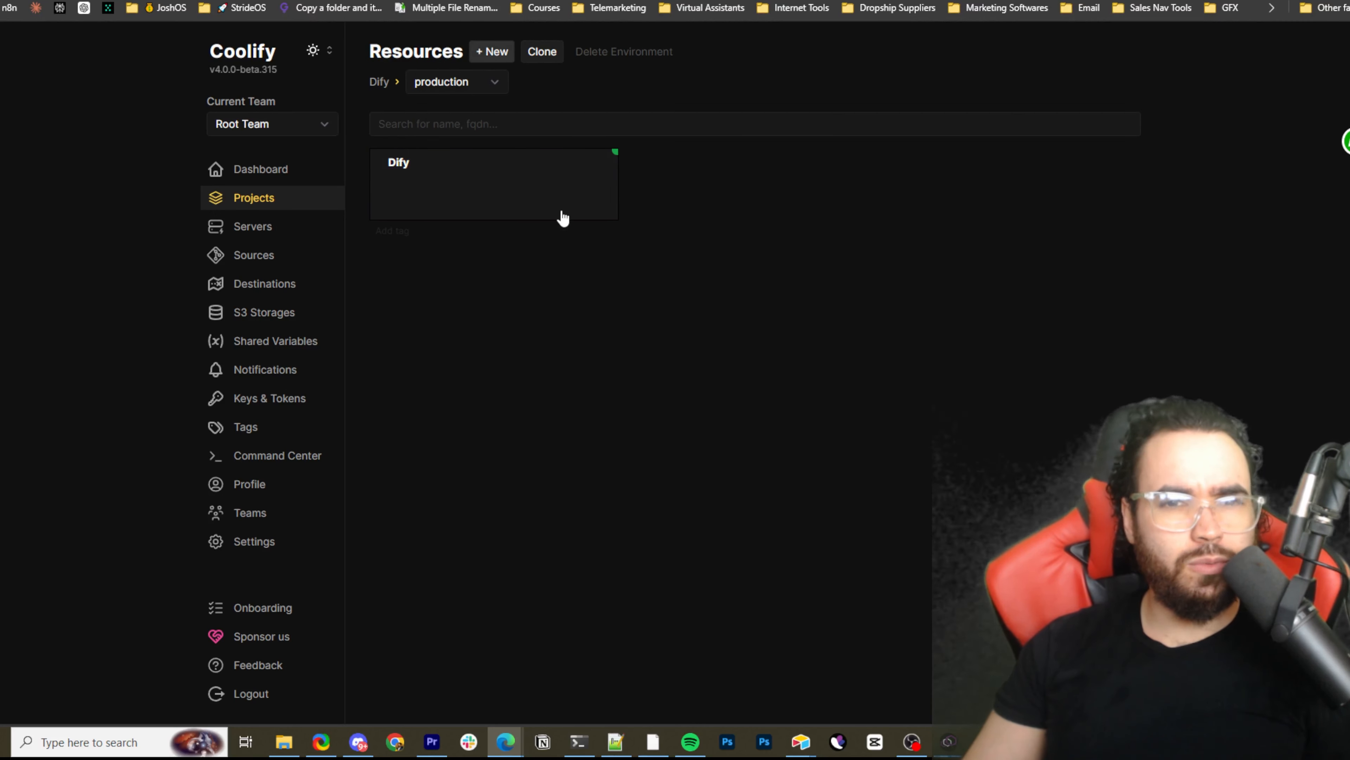
click(479, 59)
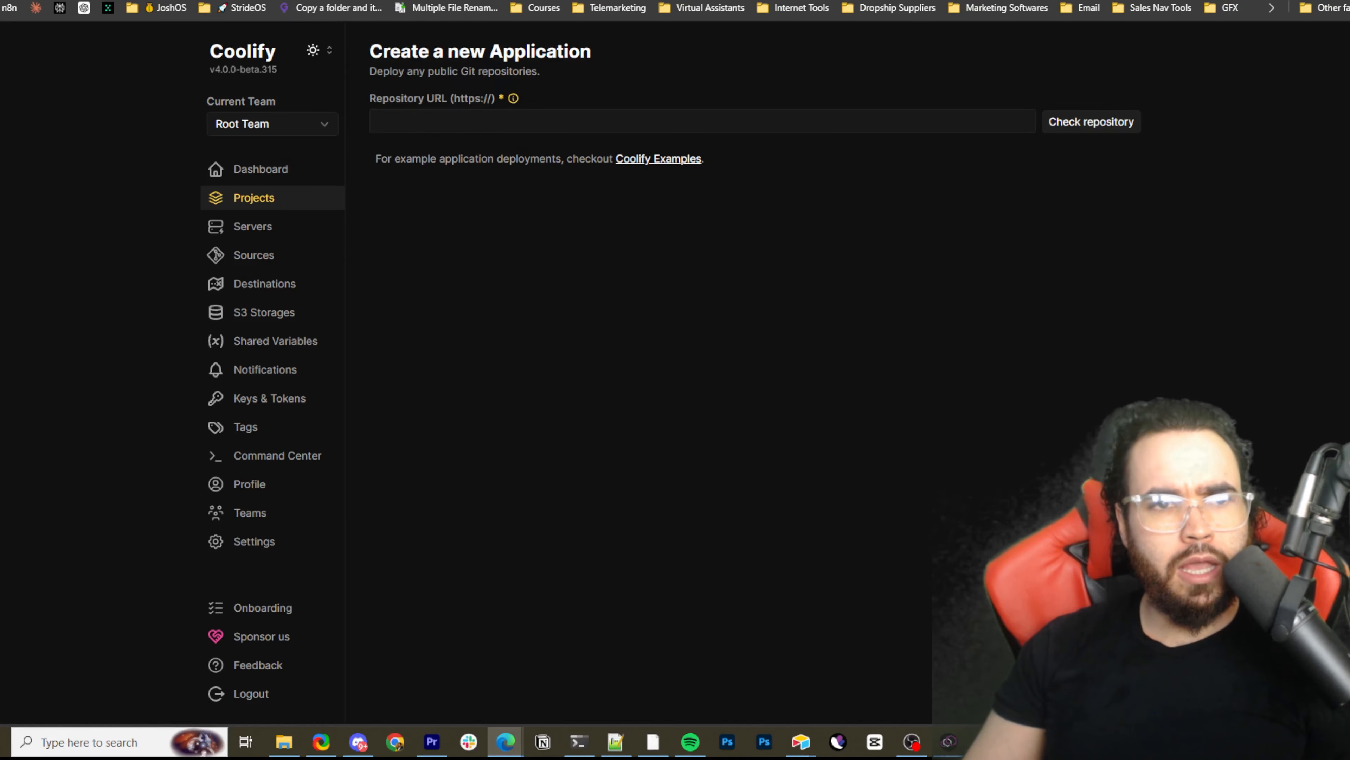
Go to the Quick start section of Dify's GitHub README and highlight the minimum CPU and RAM requirements
click(255, 0)
scroll(384, 216, down, 3)
scroll(381, 220, down, 15)
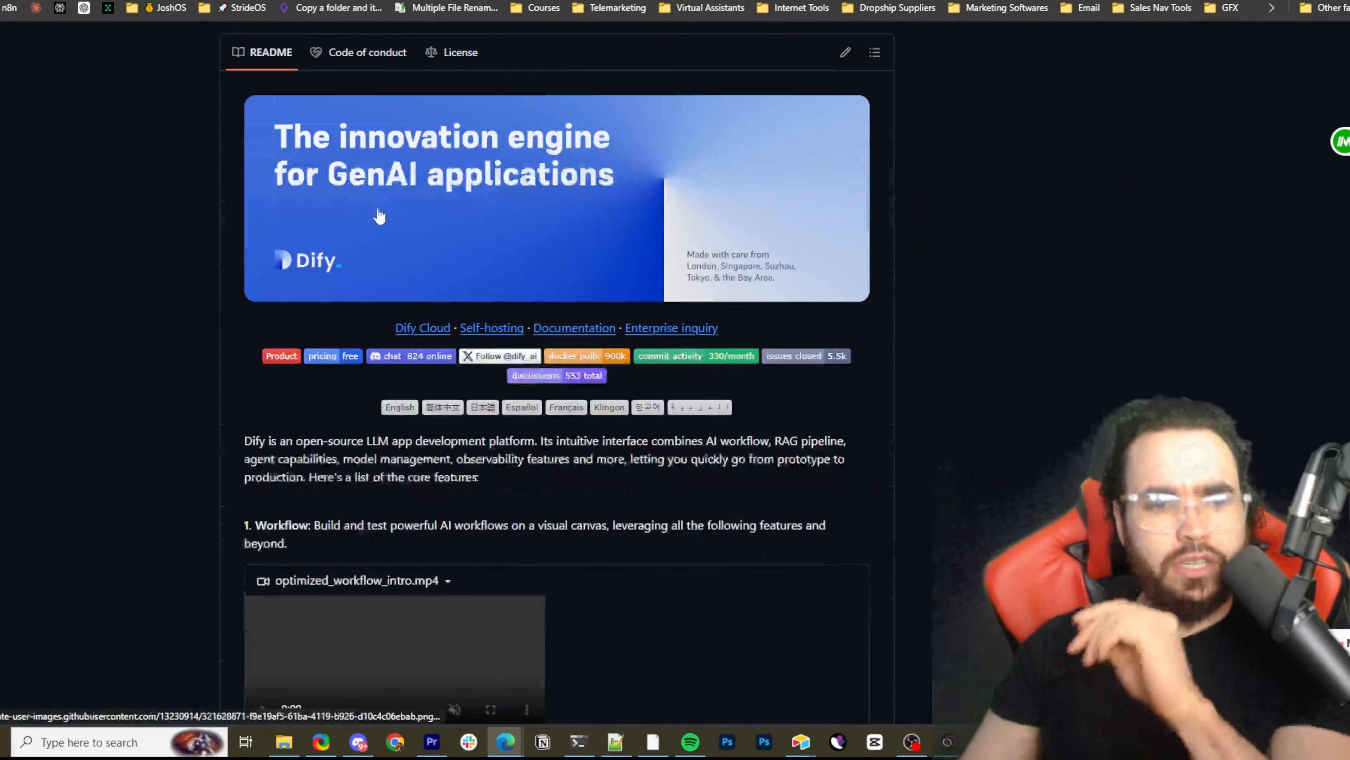
scroll(373, 223, down, 15)
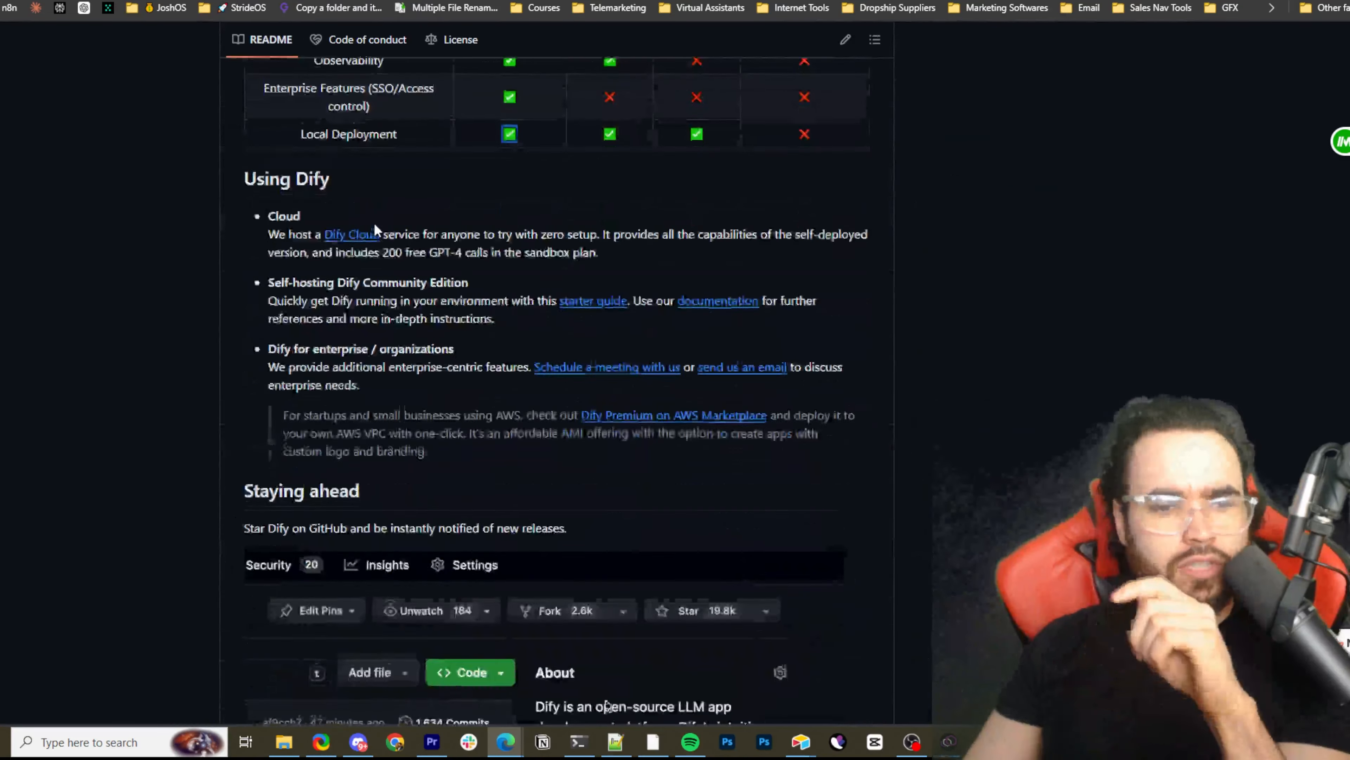
drag(309, 272, 354, 294)
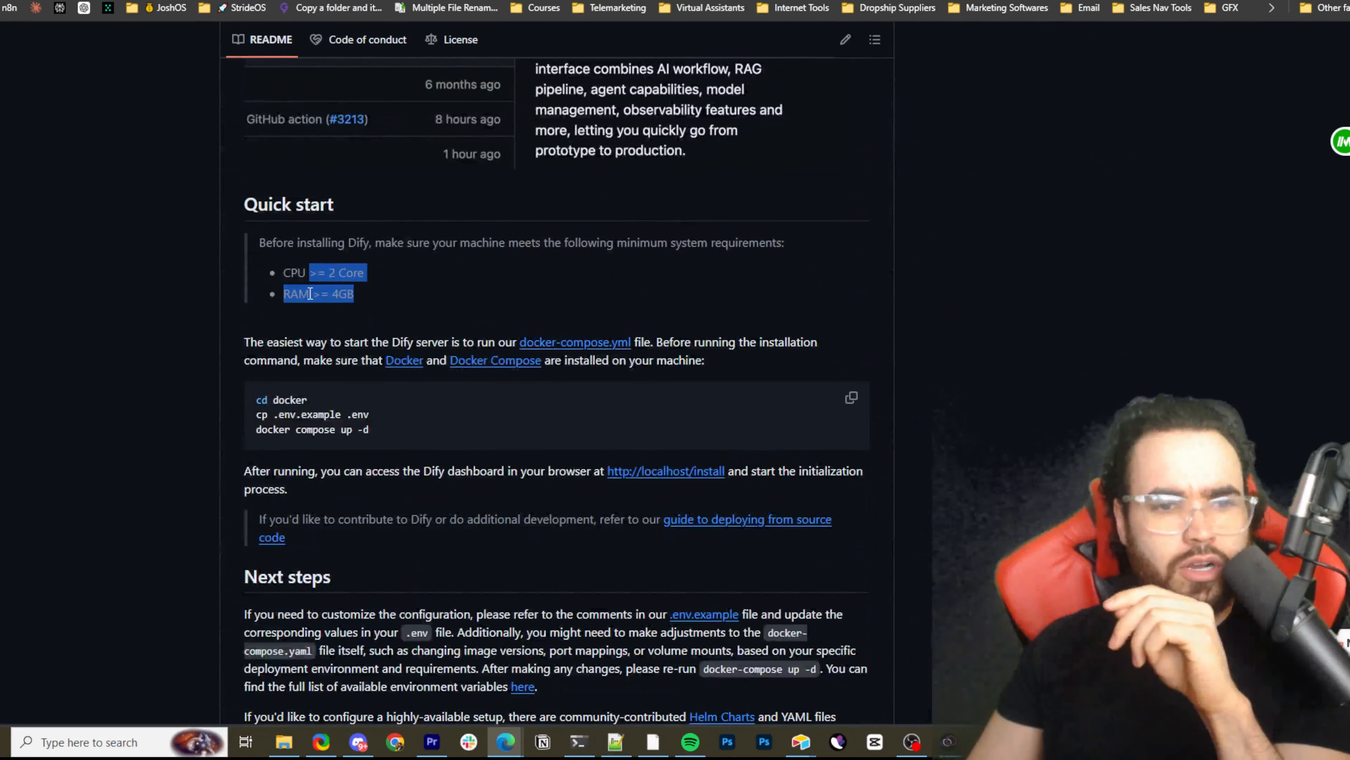
click(300, 278)
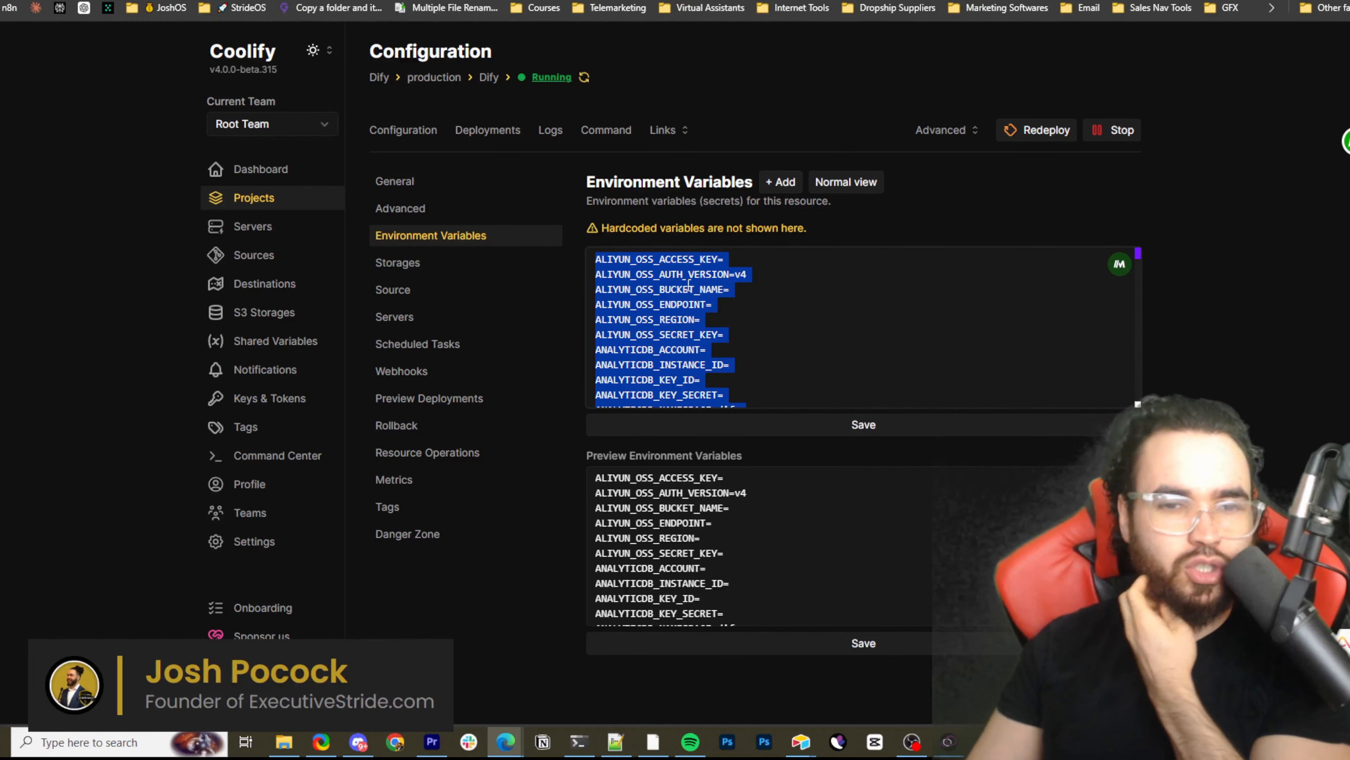
Look over the Dify resource's environment variables in Coolify and return past docker-compose.yaml to the GitHub README
scroll(713, 349, down, 5)
scroll(717, 320, up, 5)
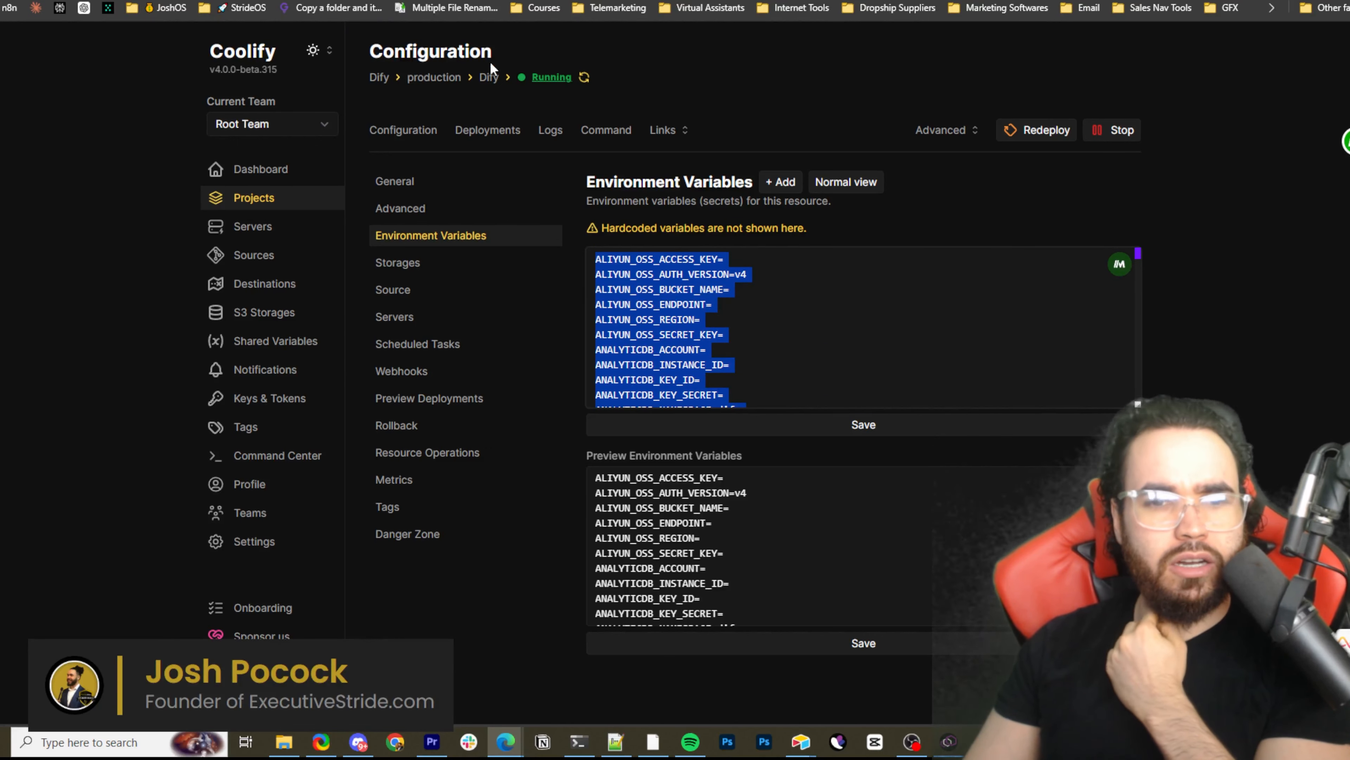
key(ctrl+Tab)
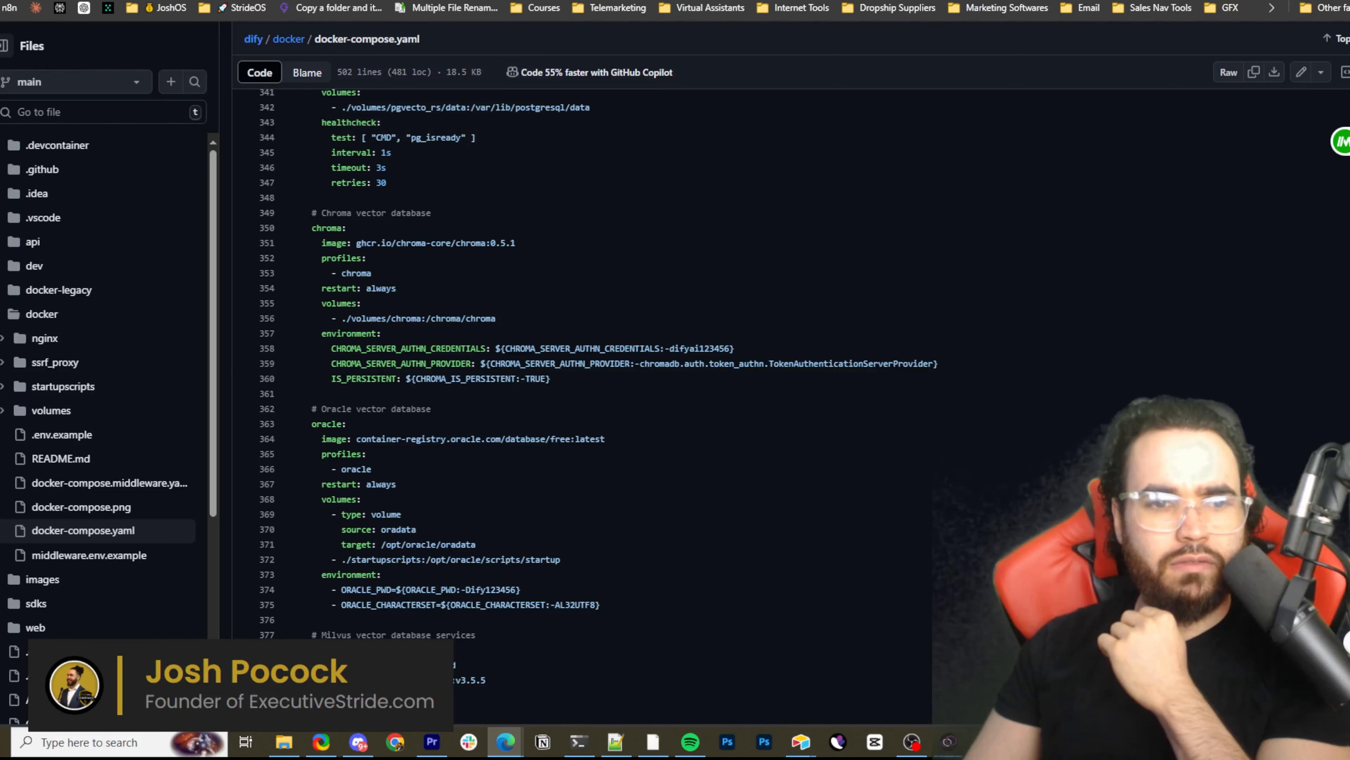
key(ctrl+Tab)
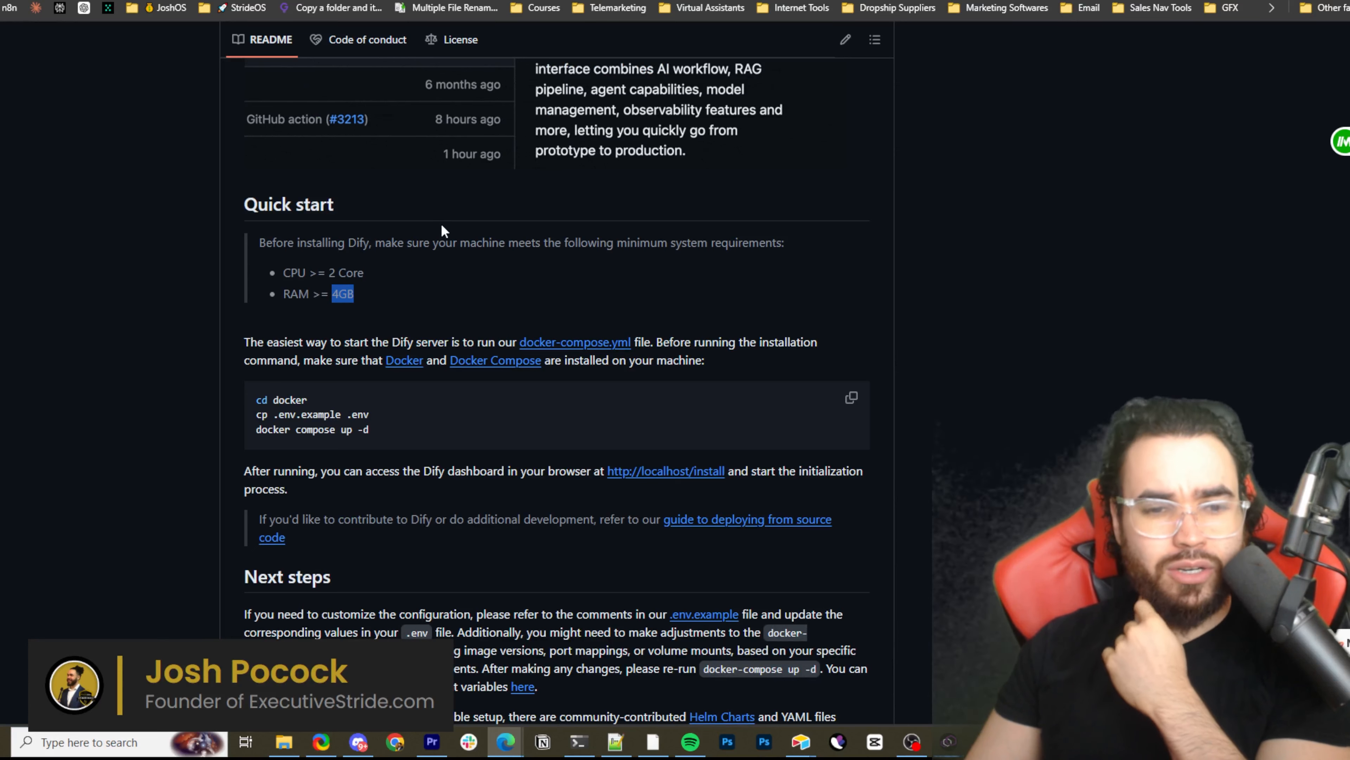
Review the README's Quick start installation commands and highlight the cd docker line
scroll(439, 228, down, 3)
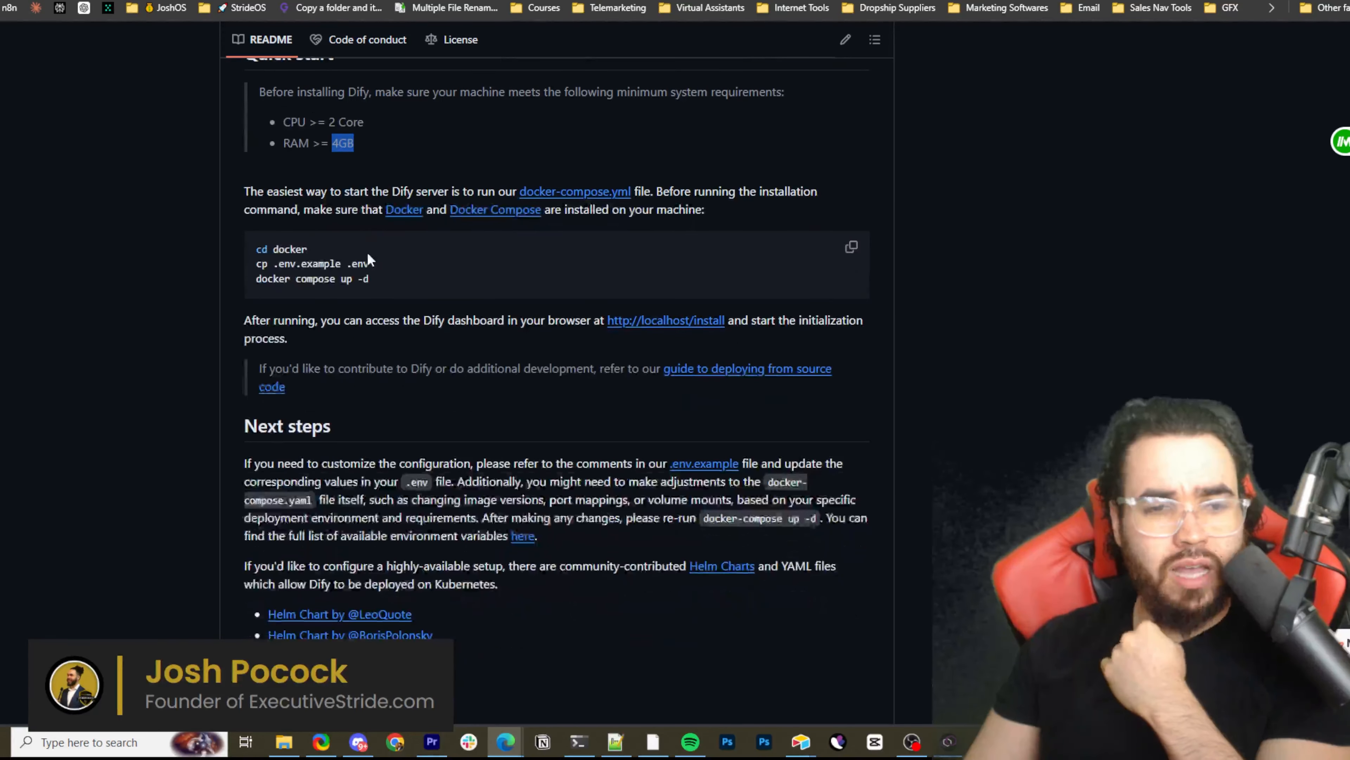
scroll(376, 299, up, 2)
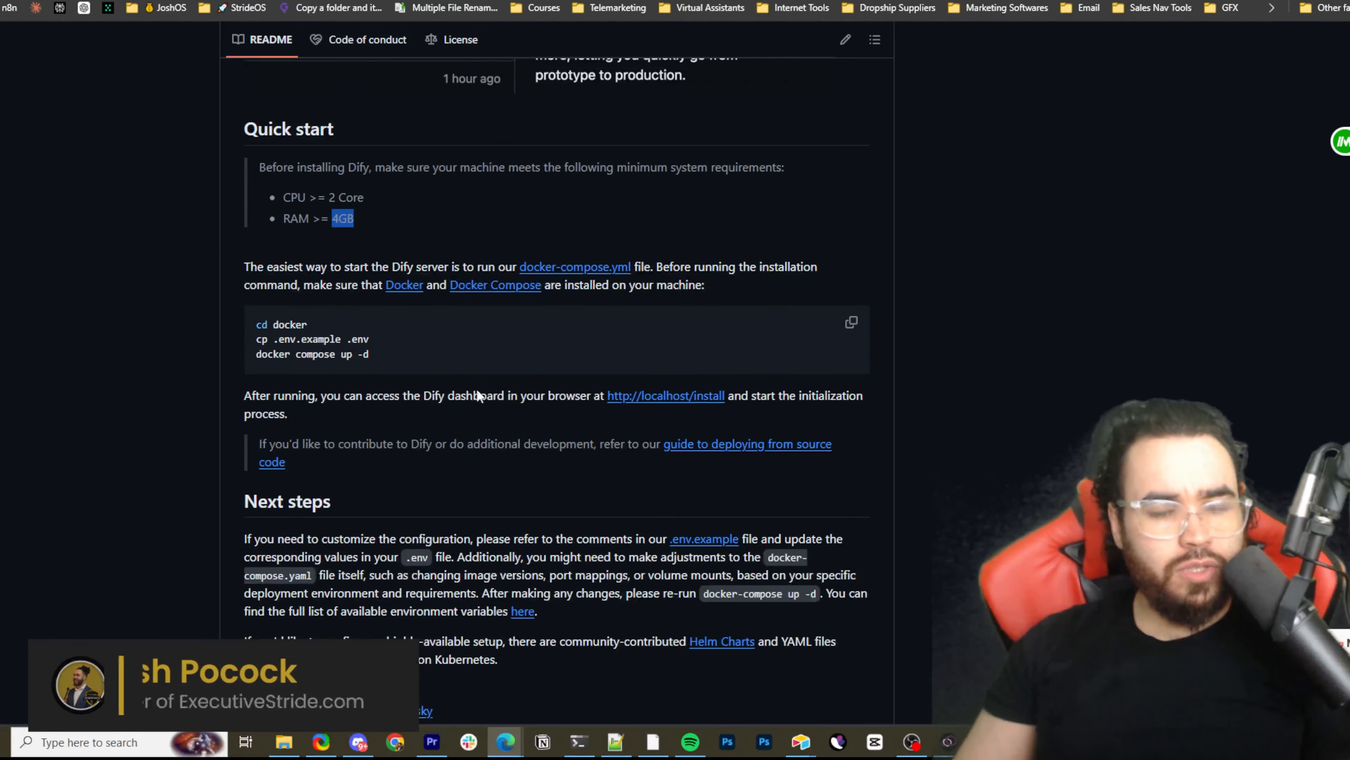
drag(261, 331, 332, 327)
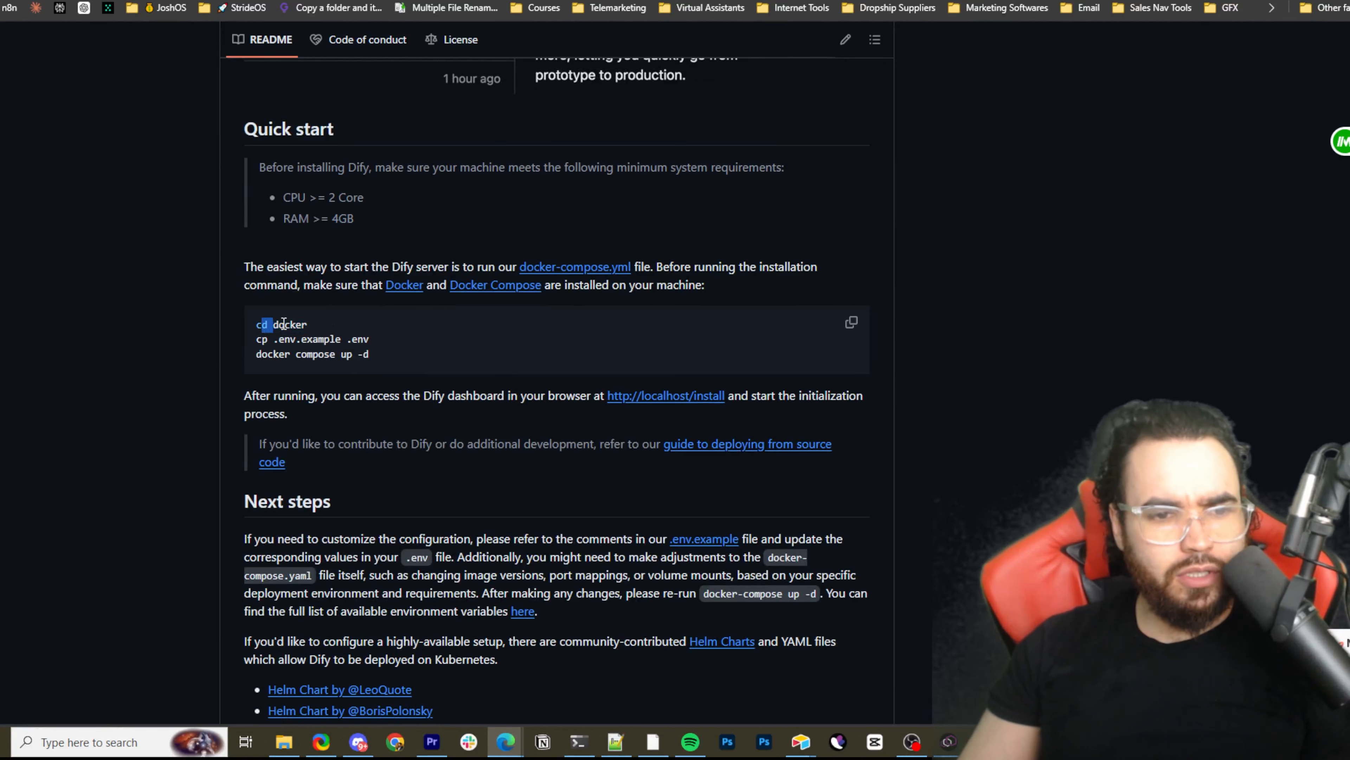
click(254, 324)
drag(262, 285, 267, 285)
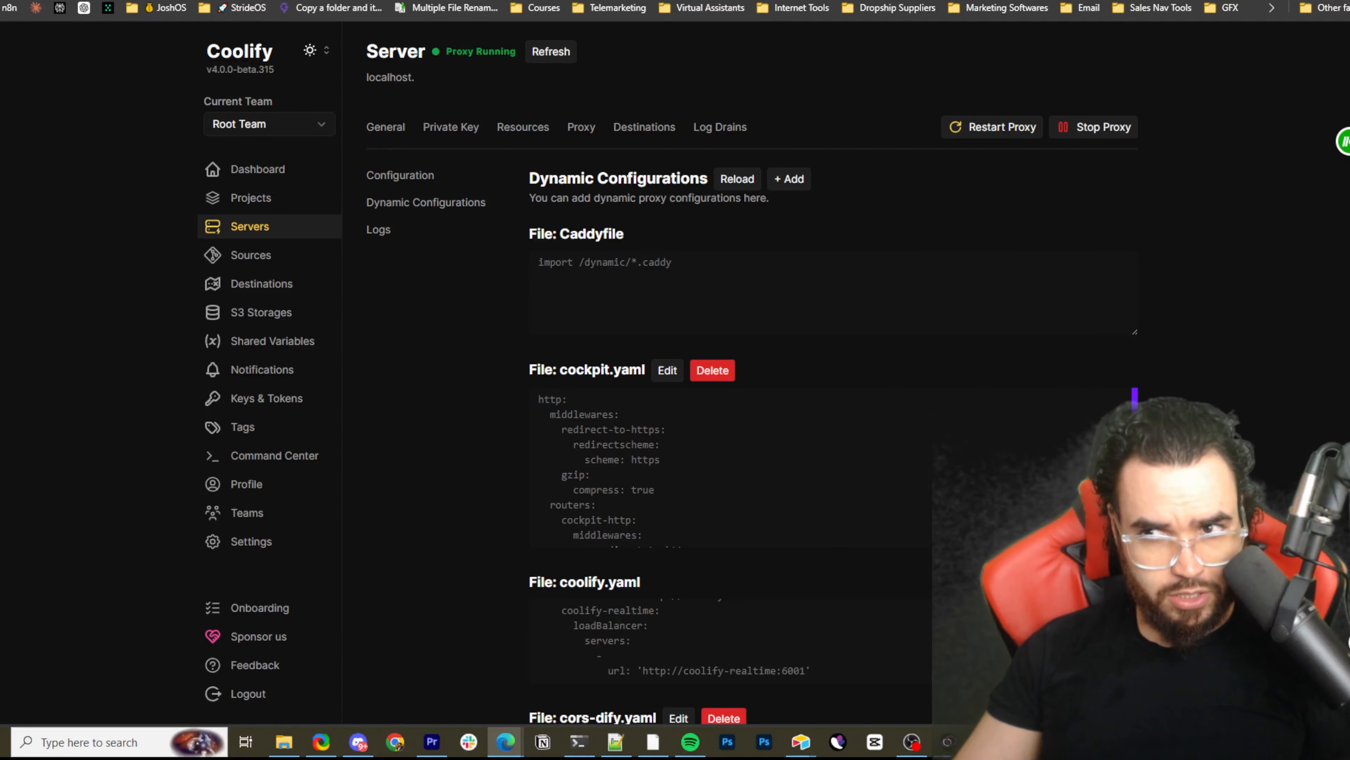
Check the browser's recently closed pages and open Dify's Plans and Pricing page in a new tab
key(alt+f)
click(1200, 136)
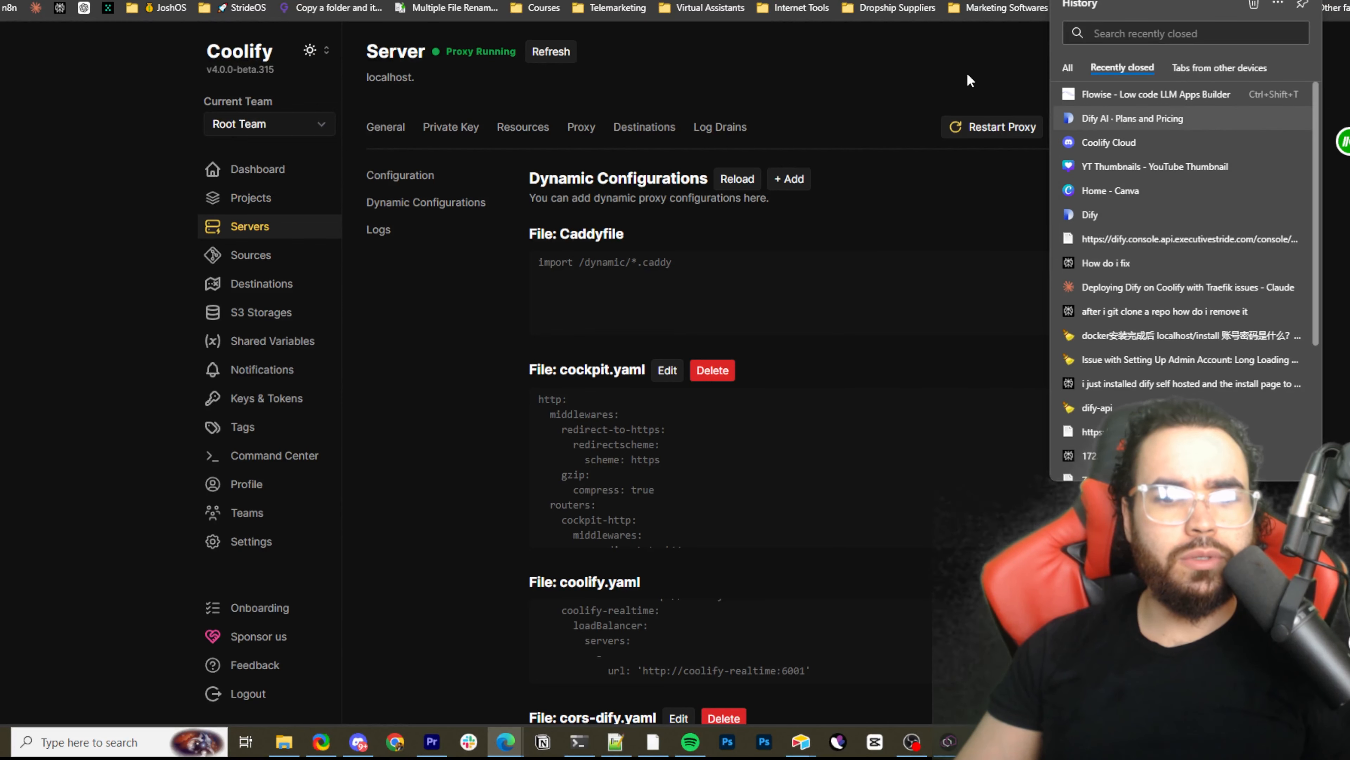
key(ctrl+t)
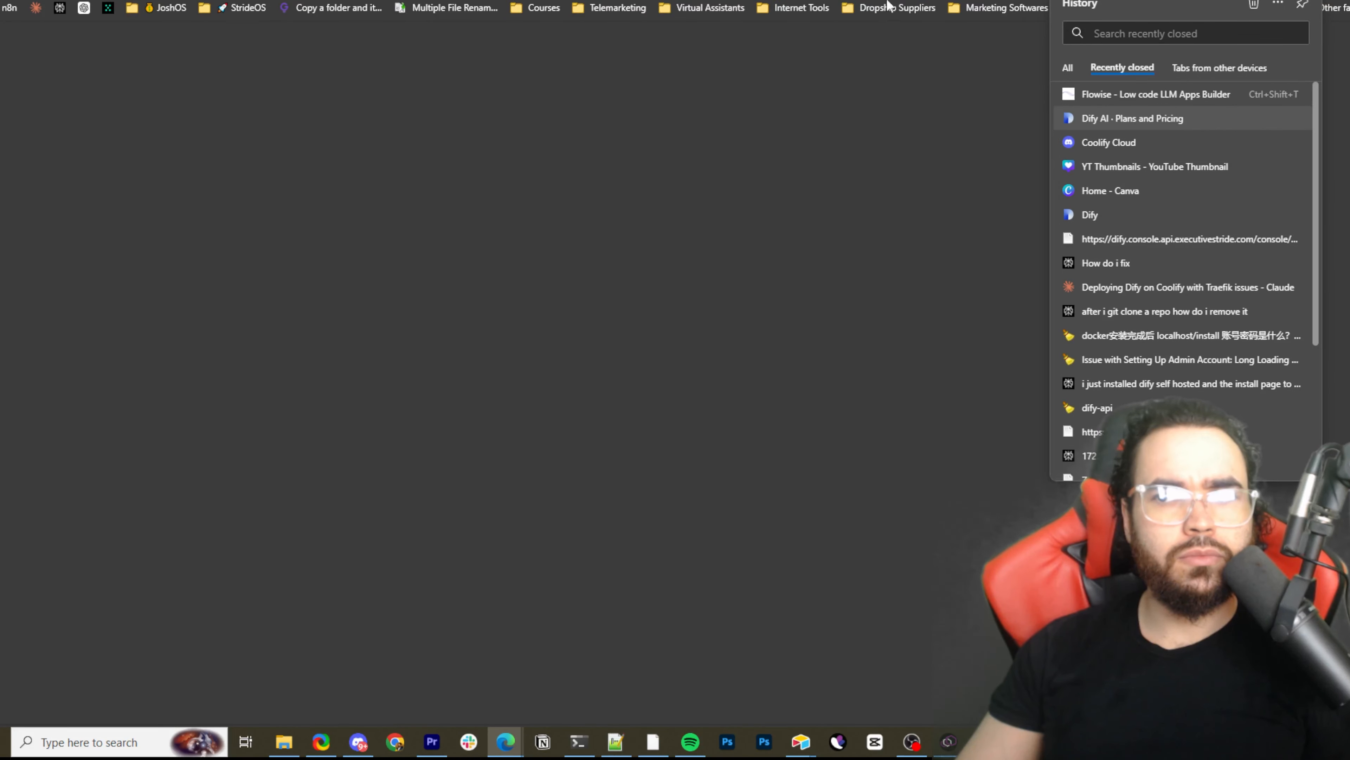
click(988, 102)
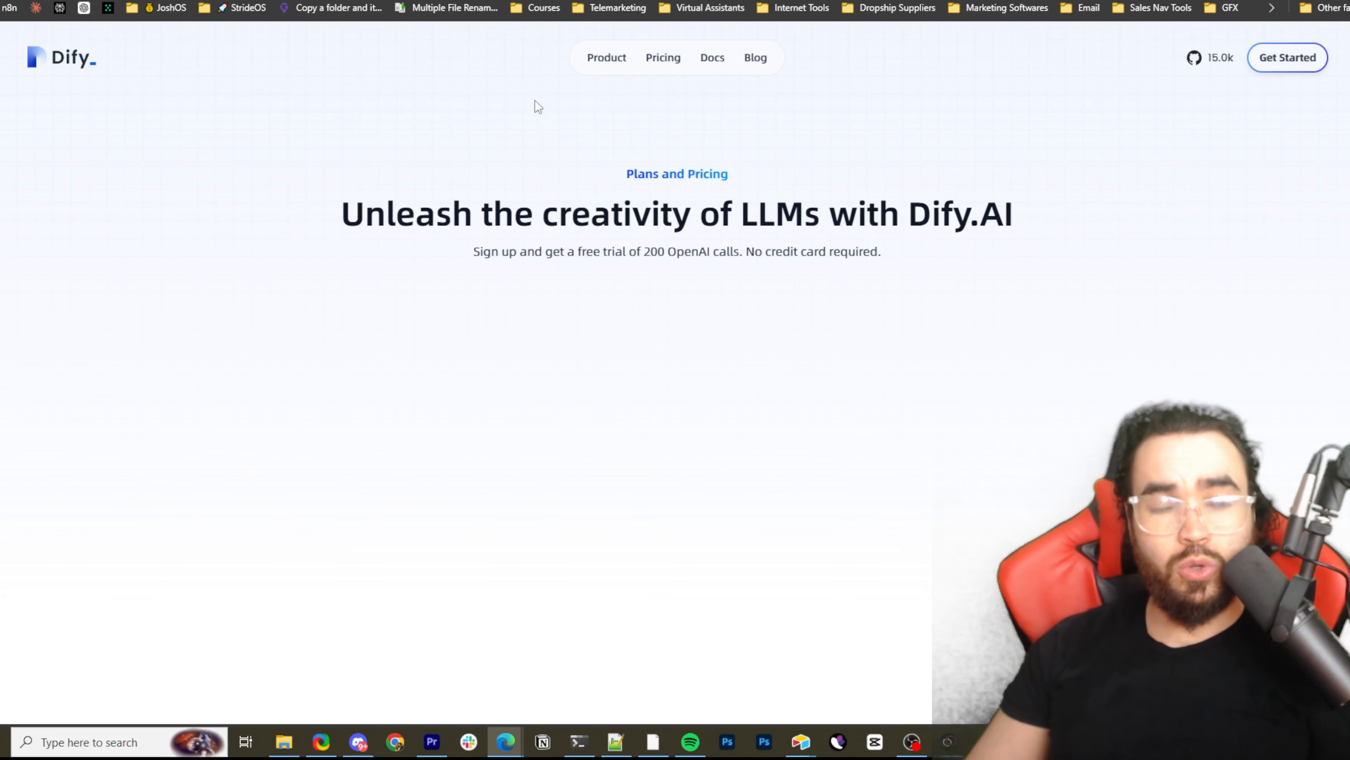
Skim Dify's documentation introduction and open the Community Edition's Docker Compose deployment guide
key(ctrl+Tab)
scroll(636, 225, down, 6)
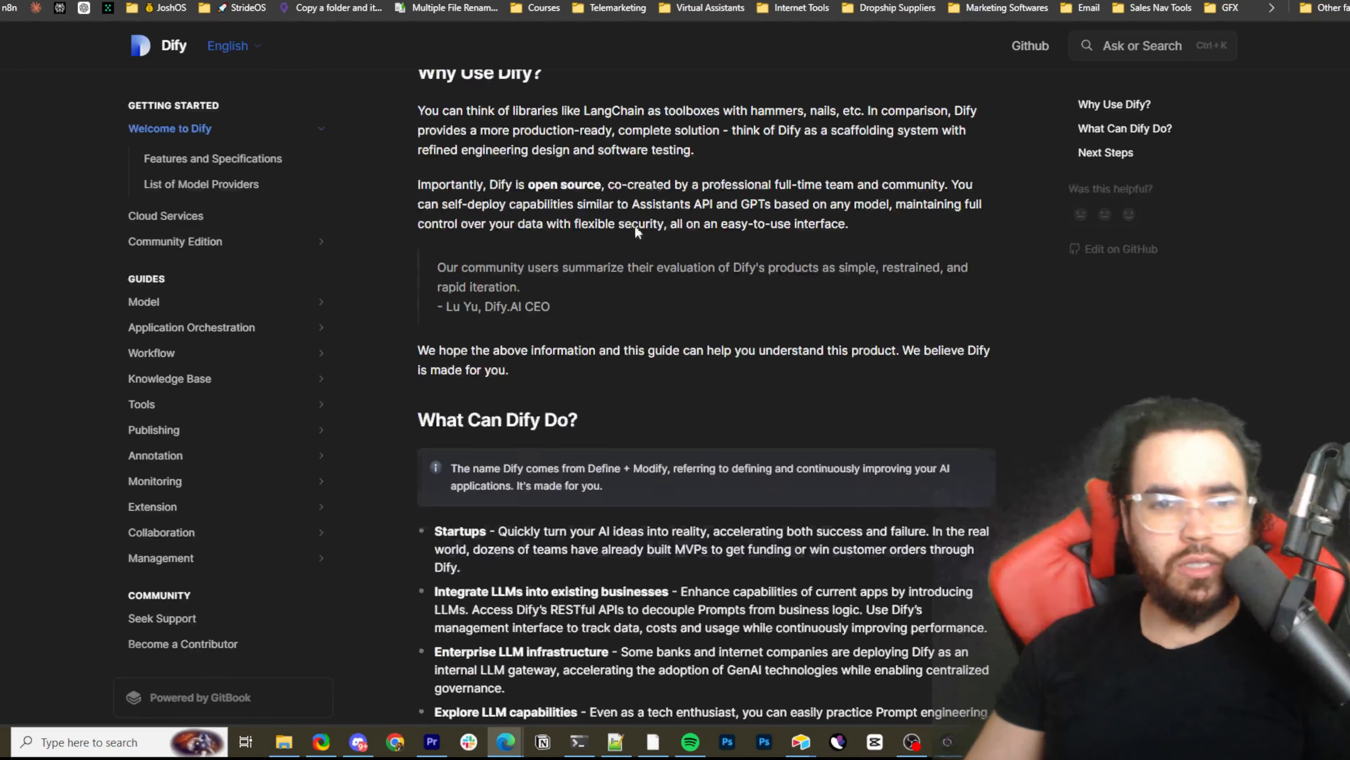
scroll(617, 258, down, 2)
scroll(605, 249, up, 5)
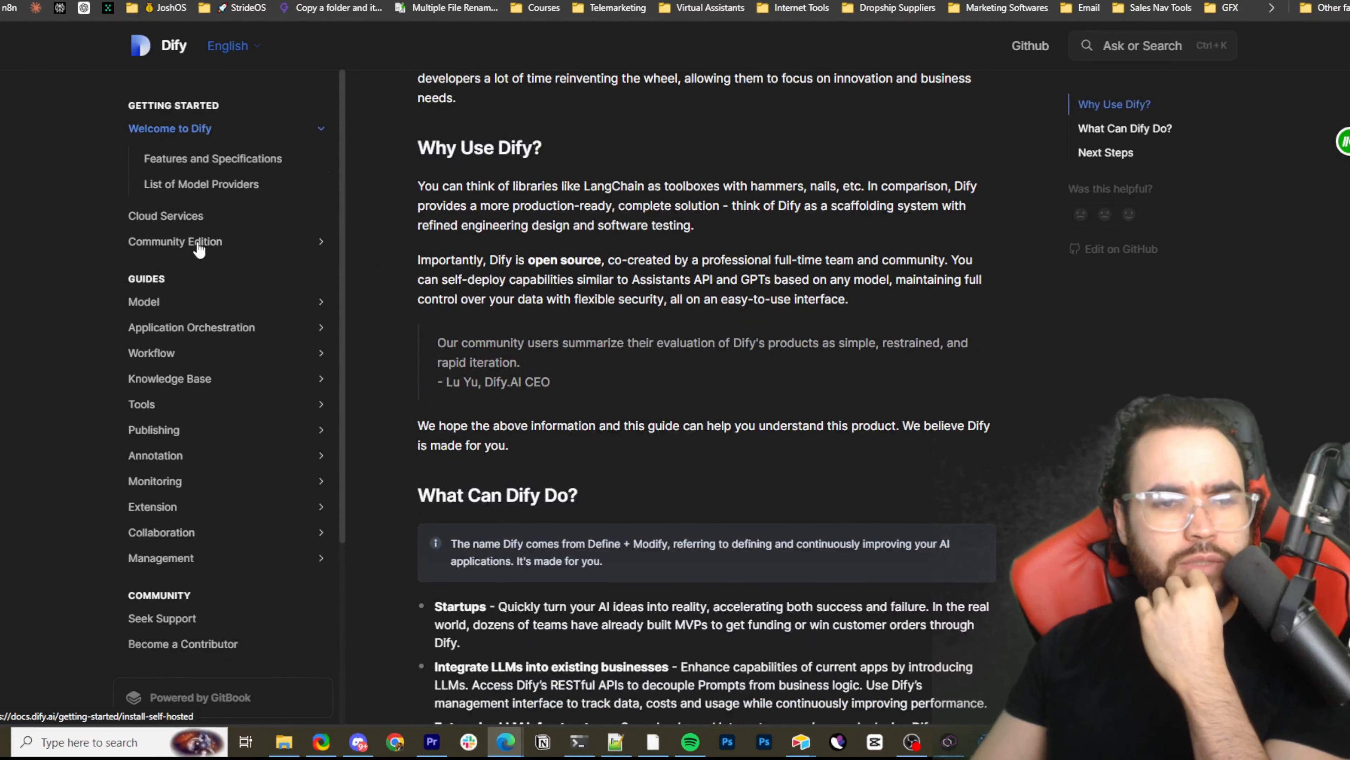
click(226, 242)
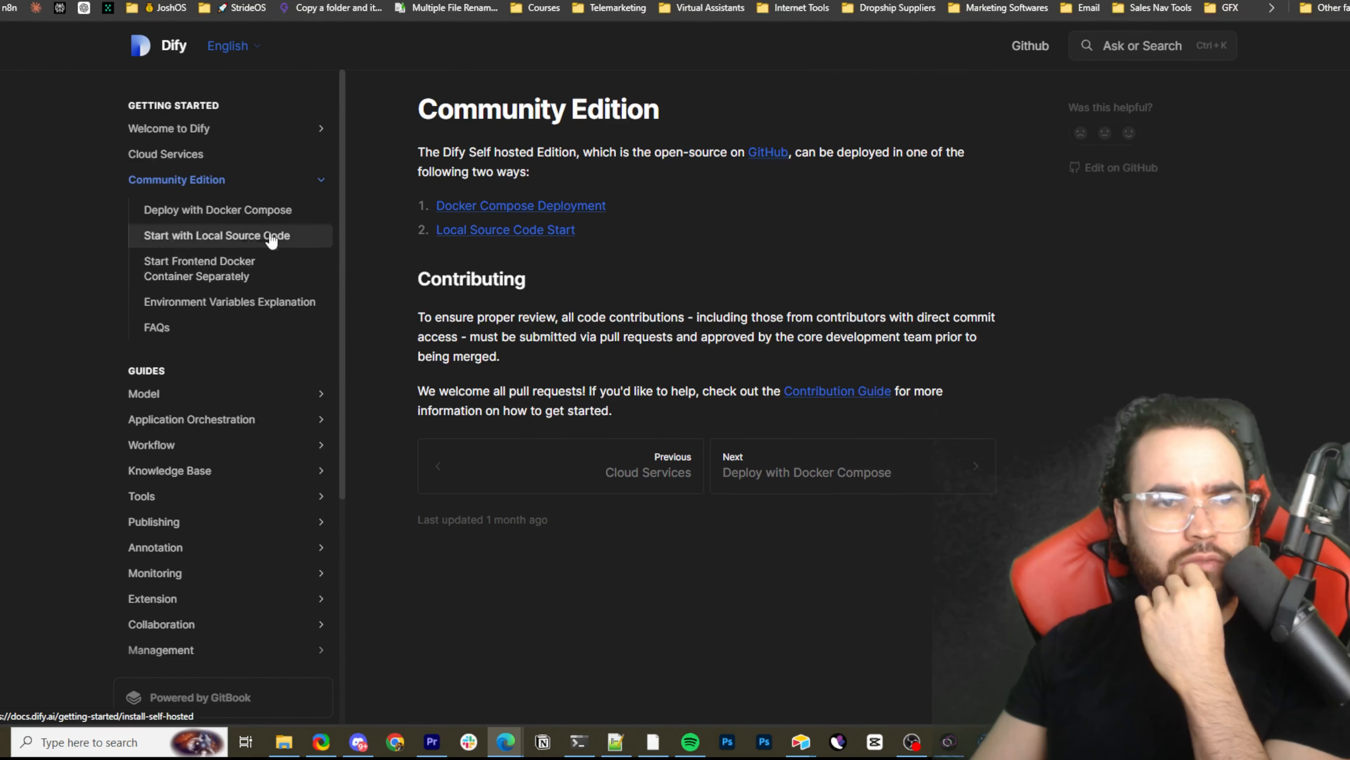
click(506, 207)
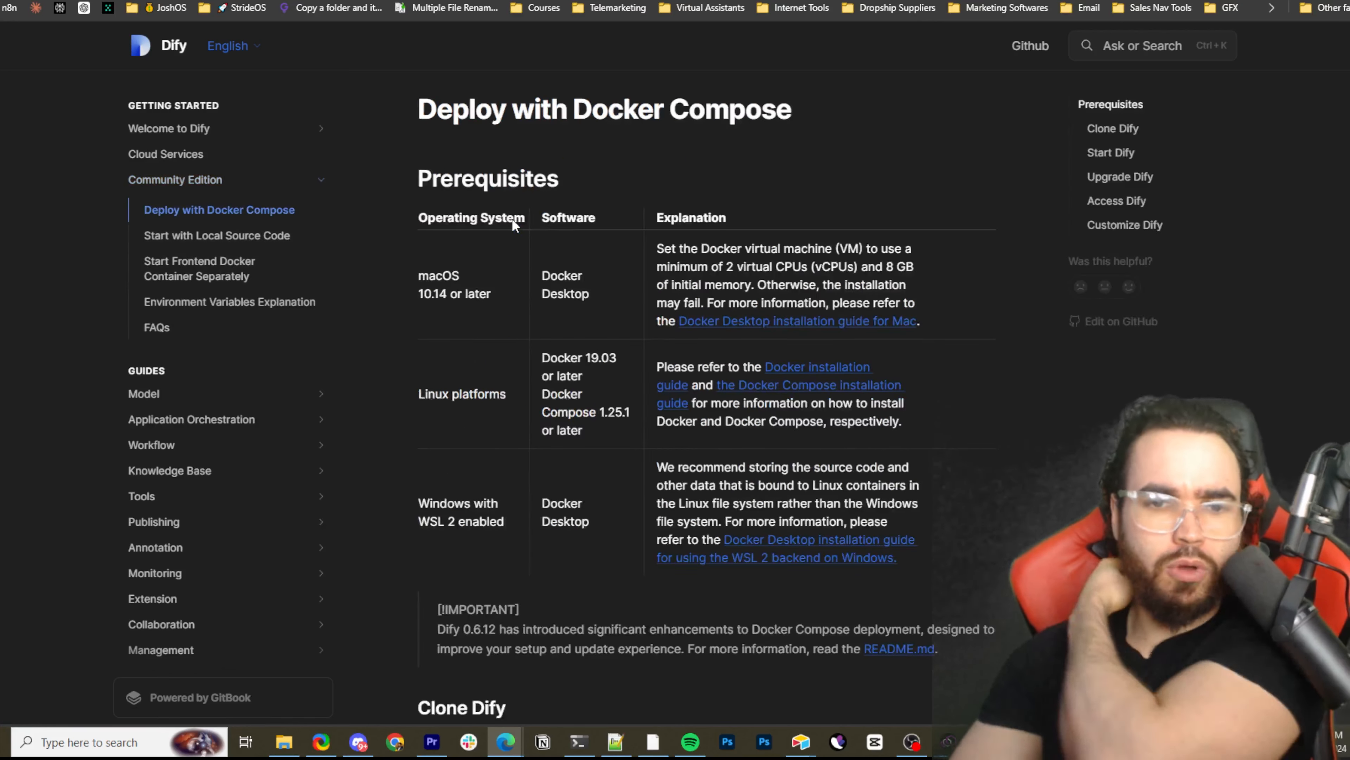
Go to the guide's Clone Dify and Start Dify sections and highlight parts of the git clone and startup commands
scroll(519, 325, down, 7)
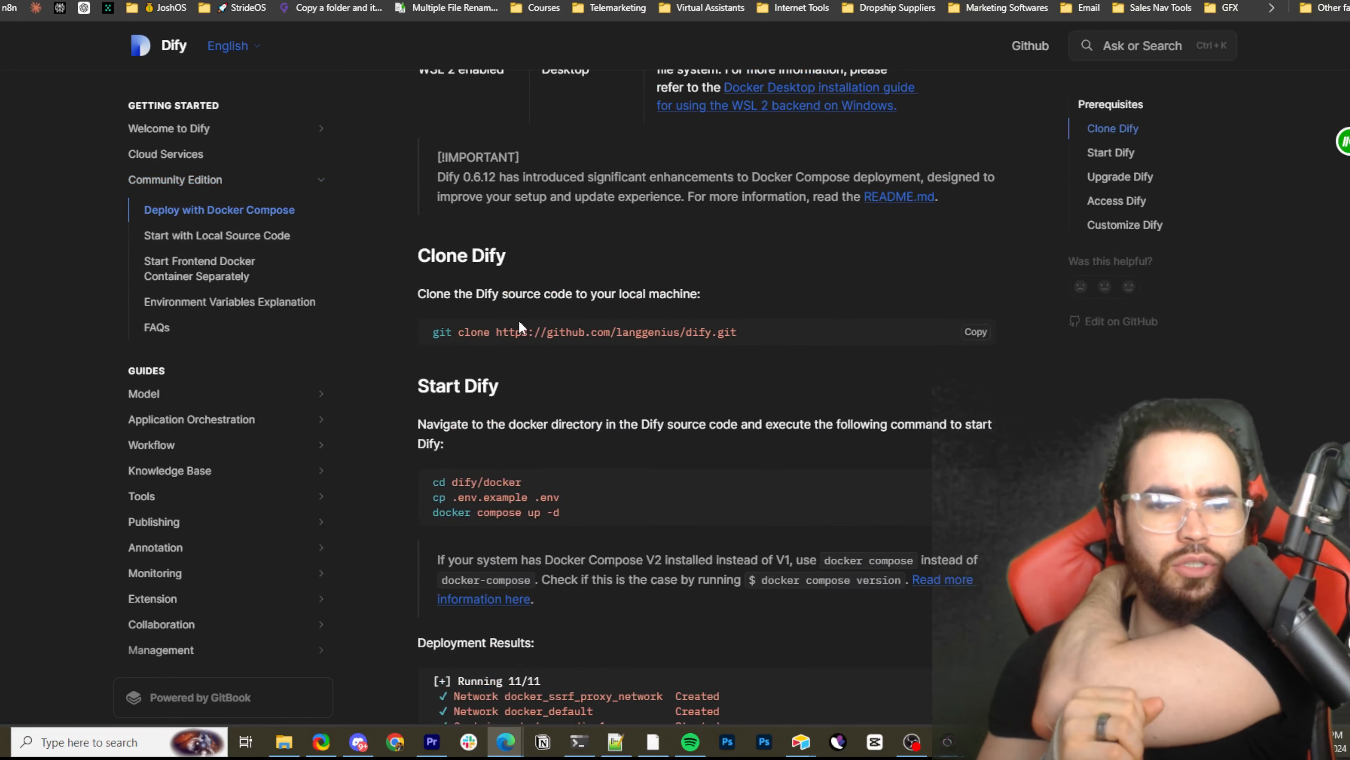
drag(499, 332, 433, 332)
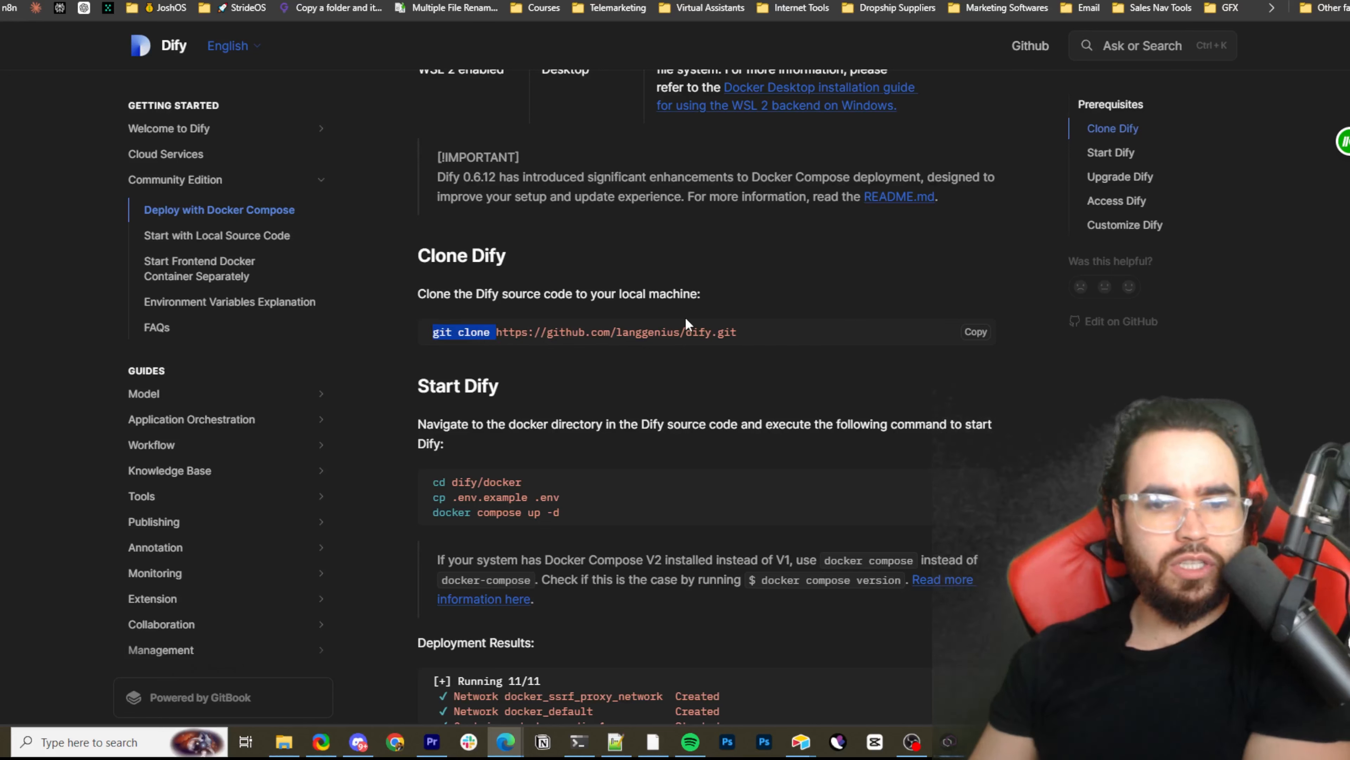
shift+click(688, 332)
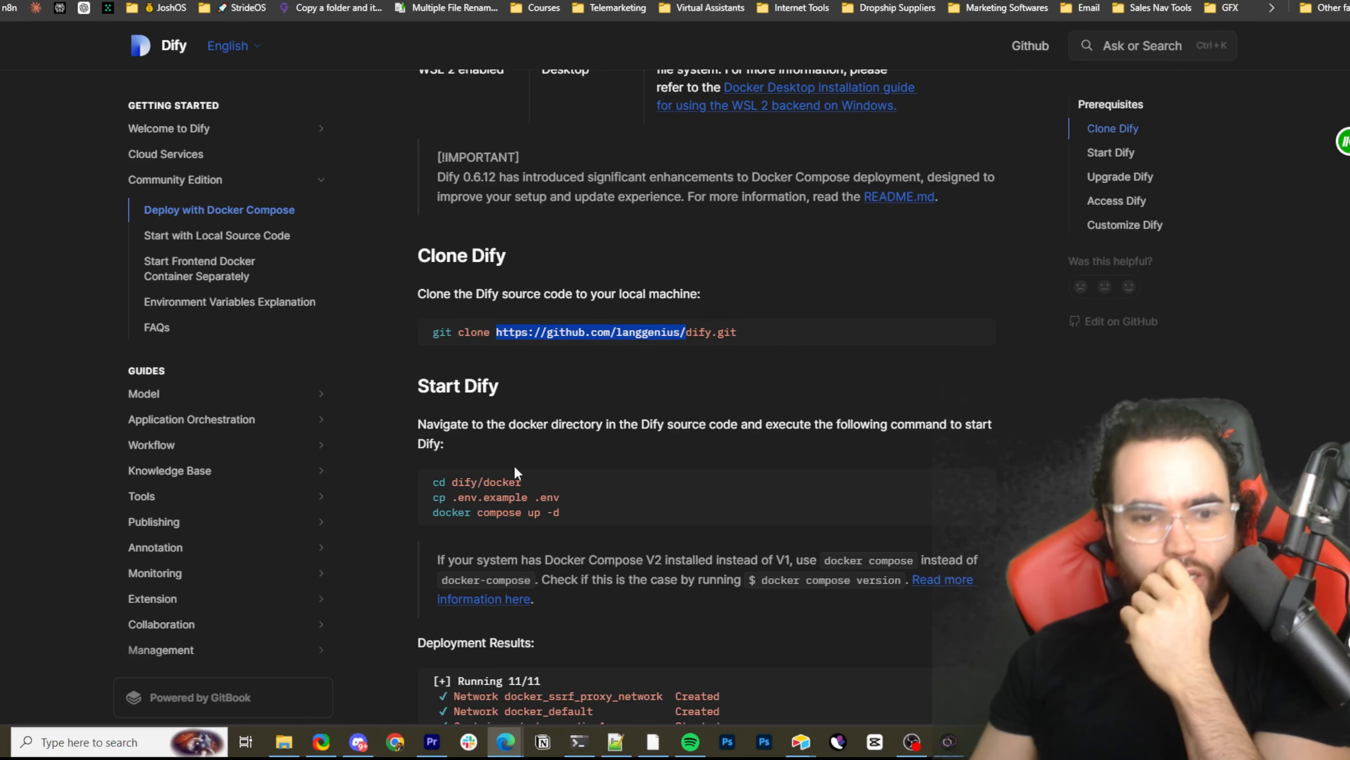
mouse_move(464, 481)
mouse_down()
mouse_move(510, 483)
mouse_move(487, 485)
mouse_up()
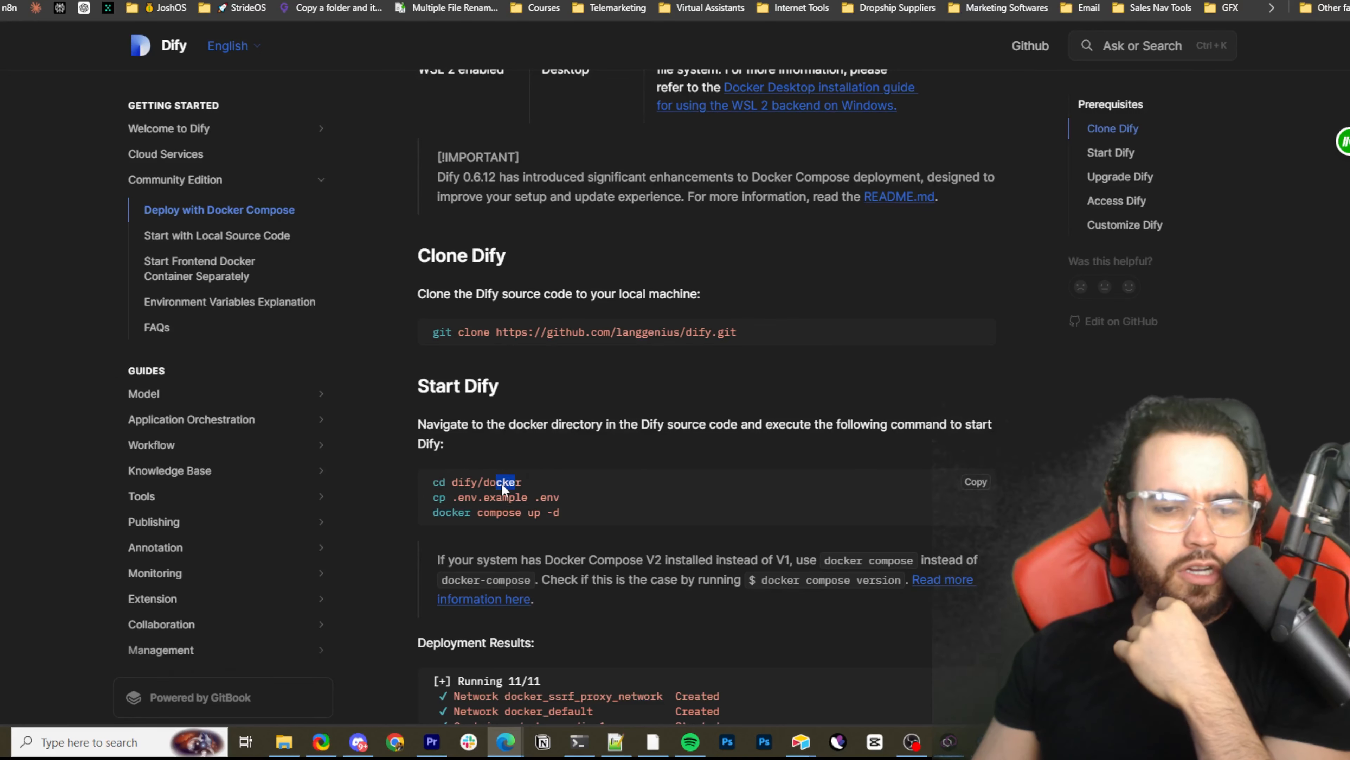
drag(441, 492, 547, 498)
double_click(552, 498)
click(472, 514)
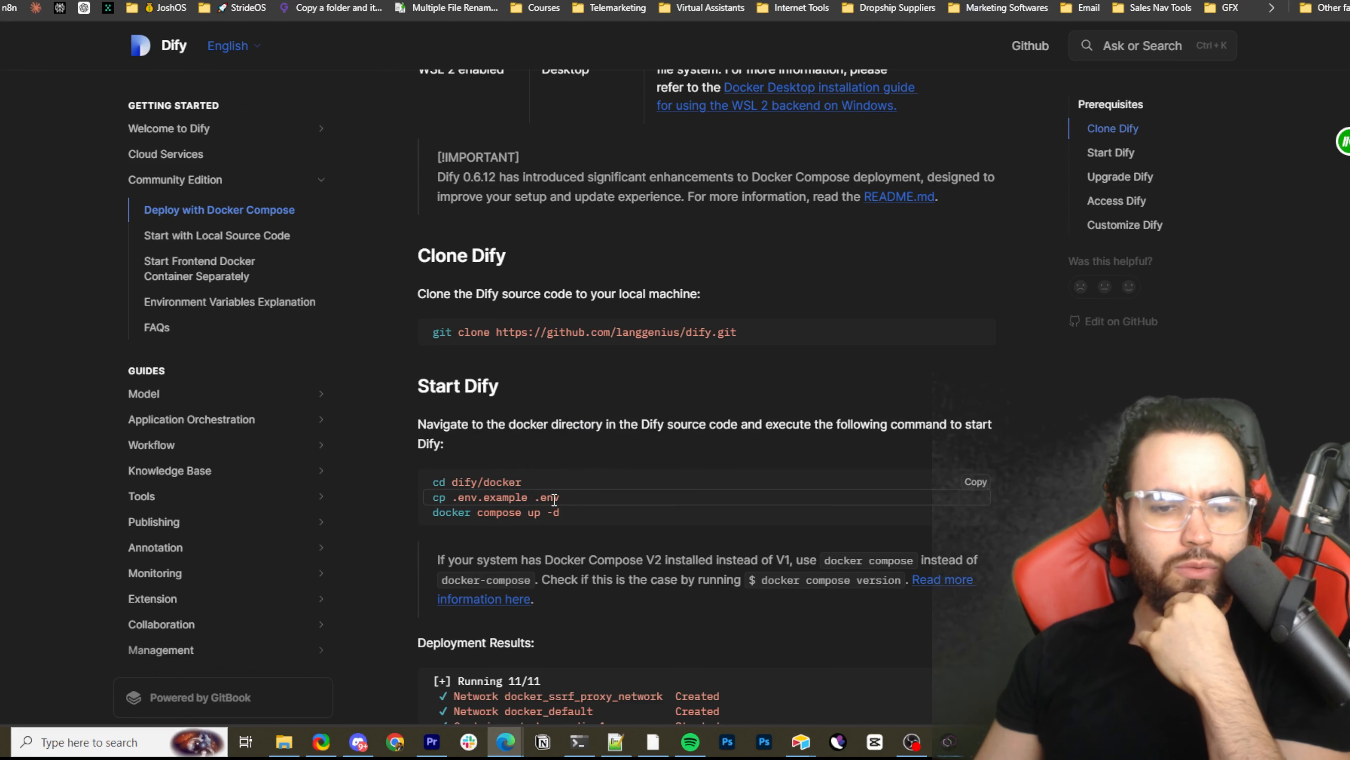
Highlight the docker compose up -d command and the nginx container name in the guide's Deployment Results
click(453, 516)
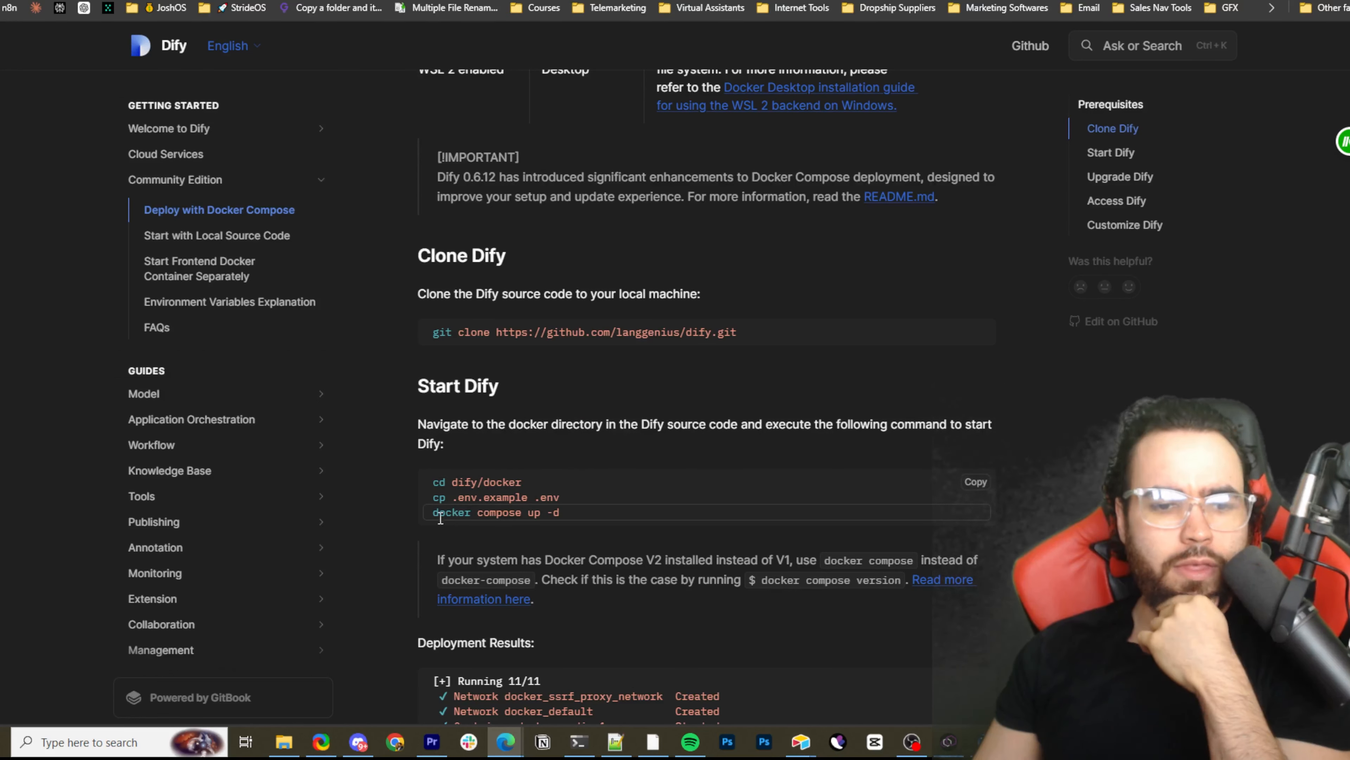
drag(433, 512, 560, 512)
scroll(487, 498, down, 3)
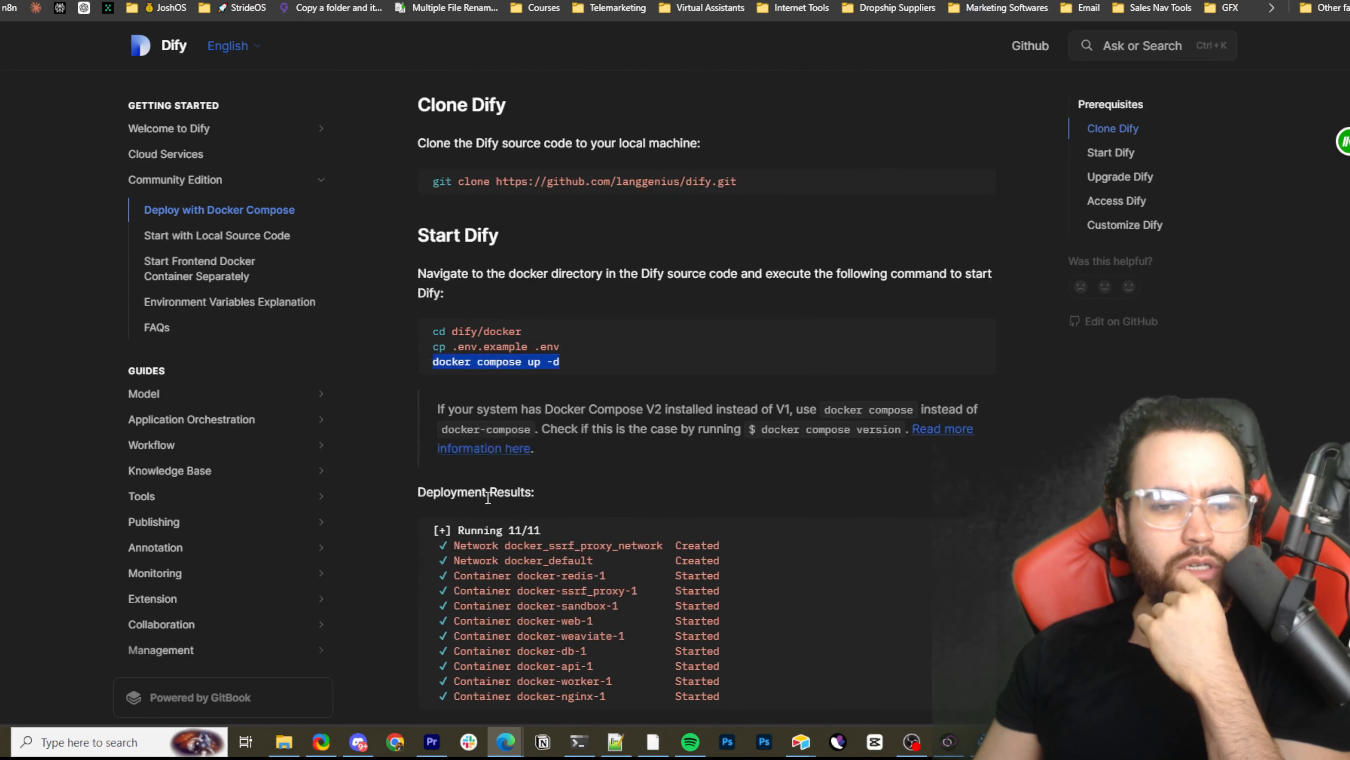
scroll(465, 395, down, 3)
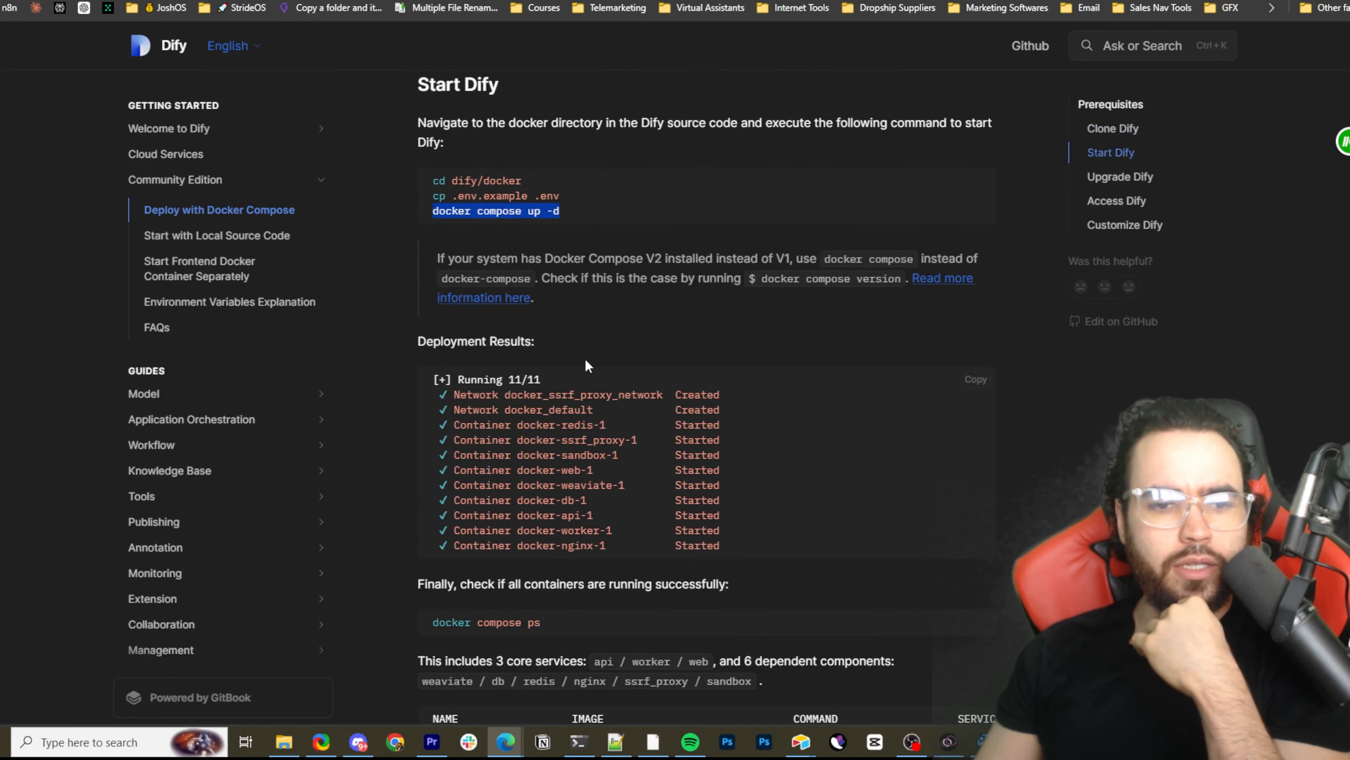
scroll(501, 316, down, 3)
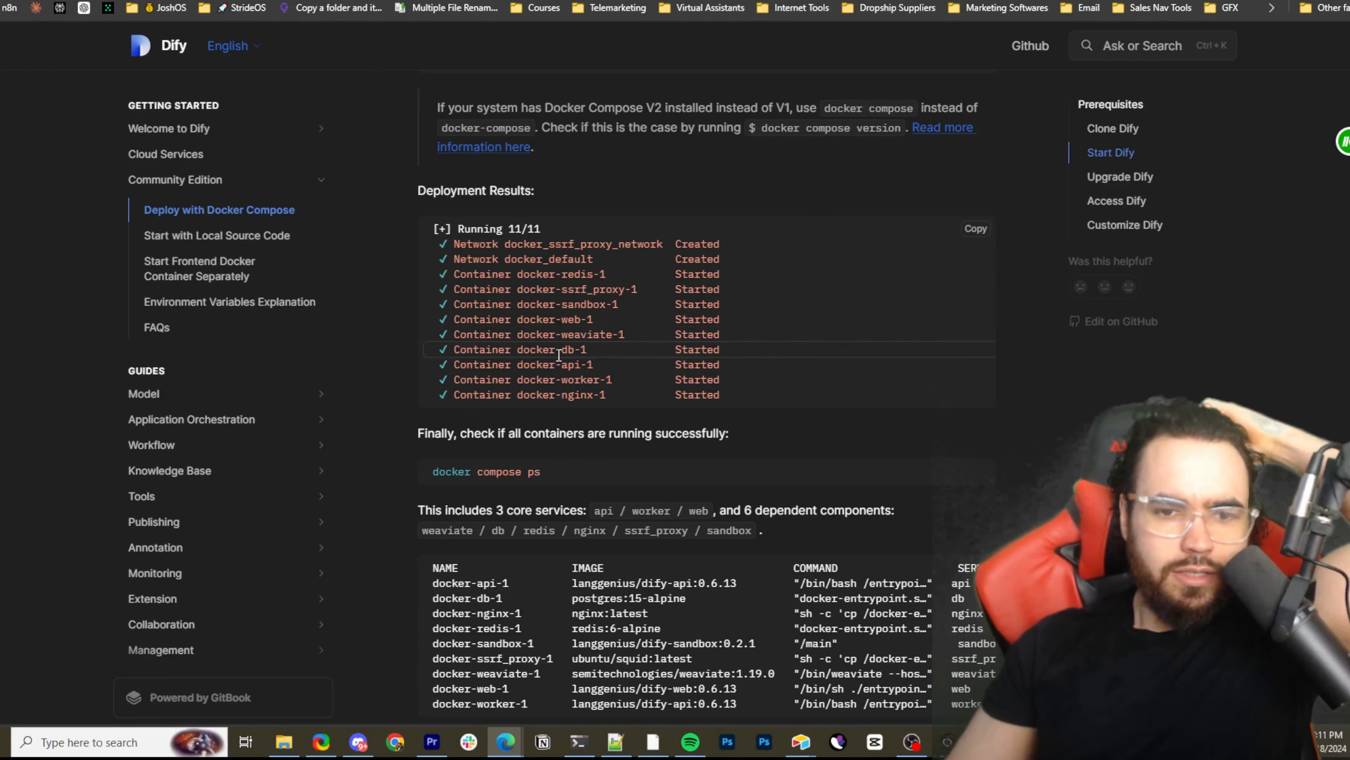
double_click(576, 394)
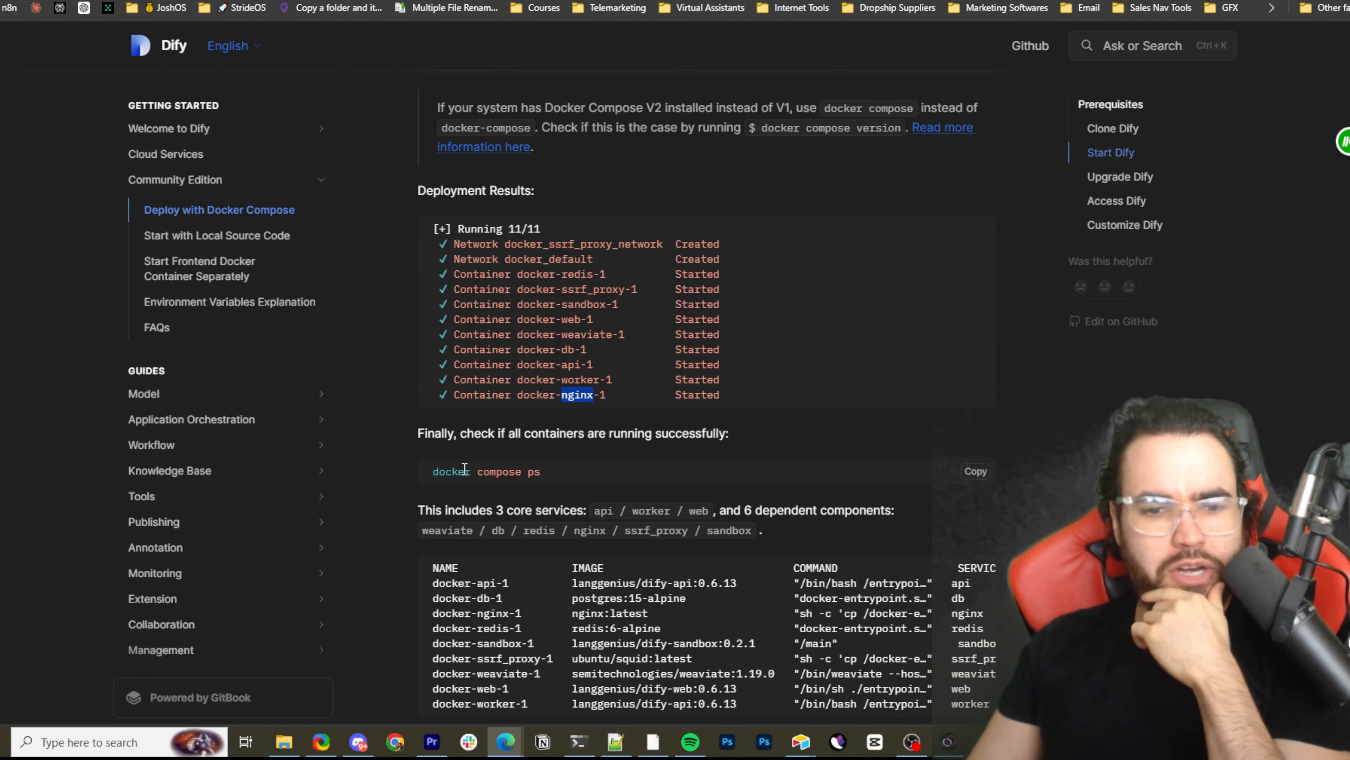
Highlight part of the docker compose ps command and review the container list and the Upgrade Dify commands
scroll(526, 453, down, 1)
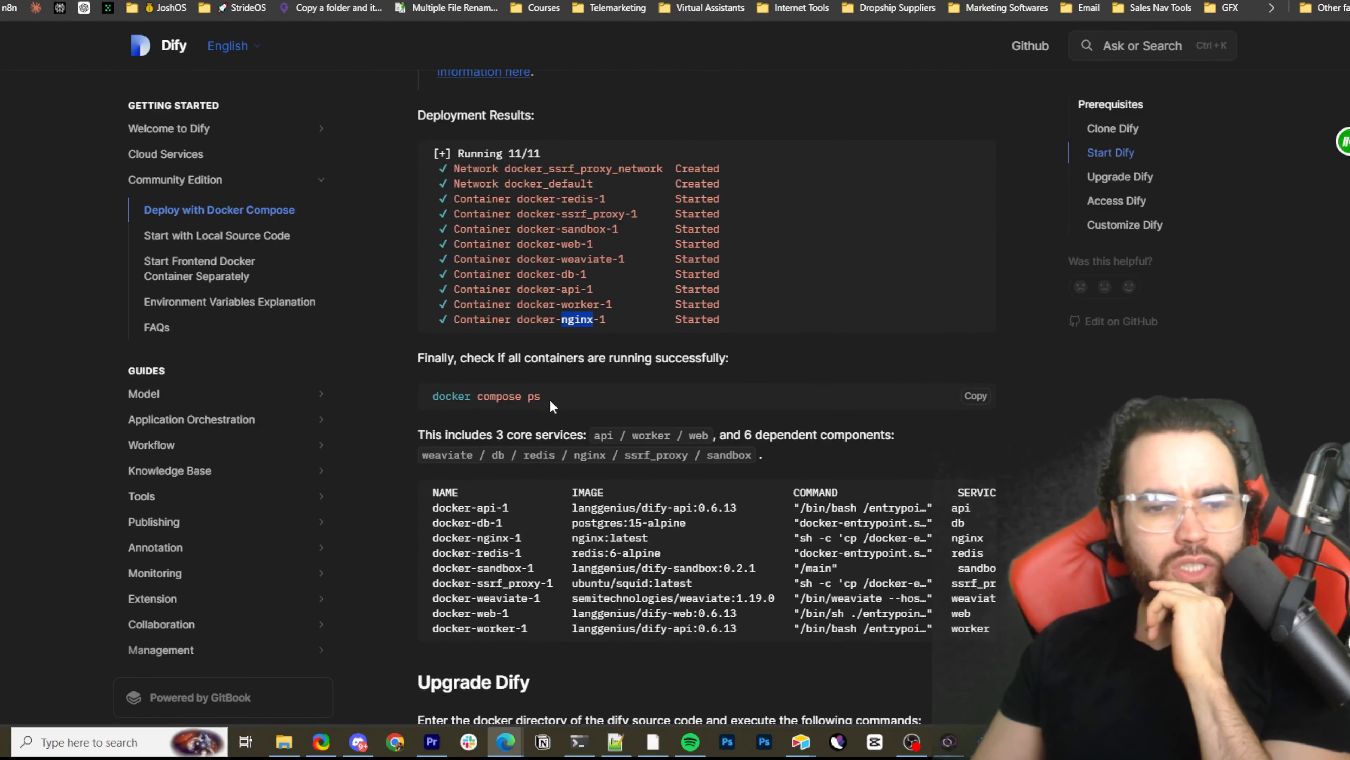
drag(481, 360, 609, 401)
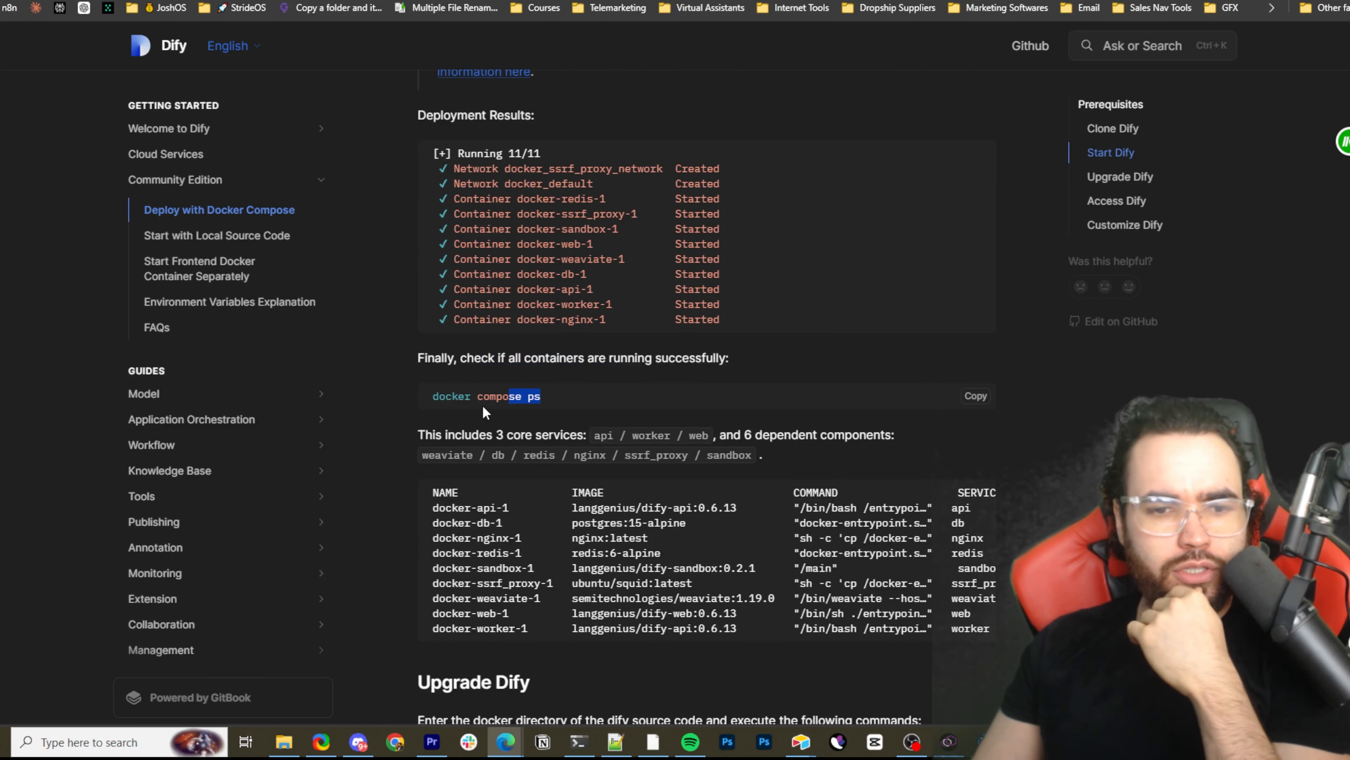
scroll(638, 425, down, 1)
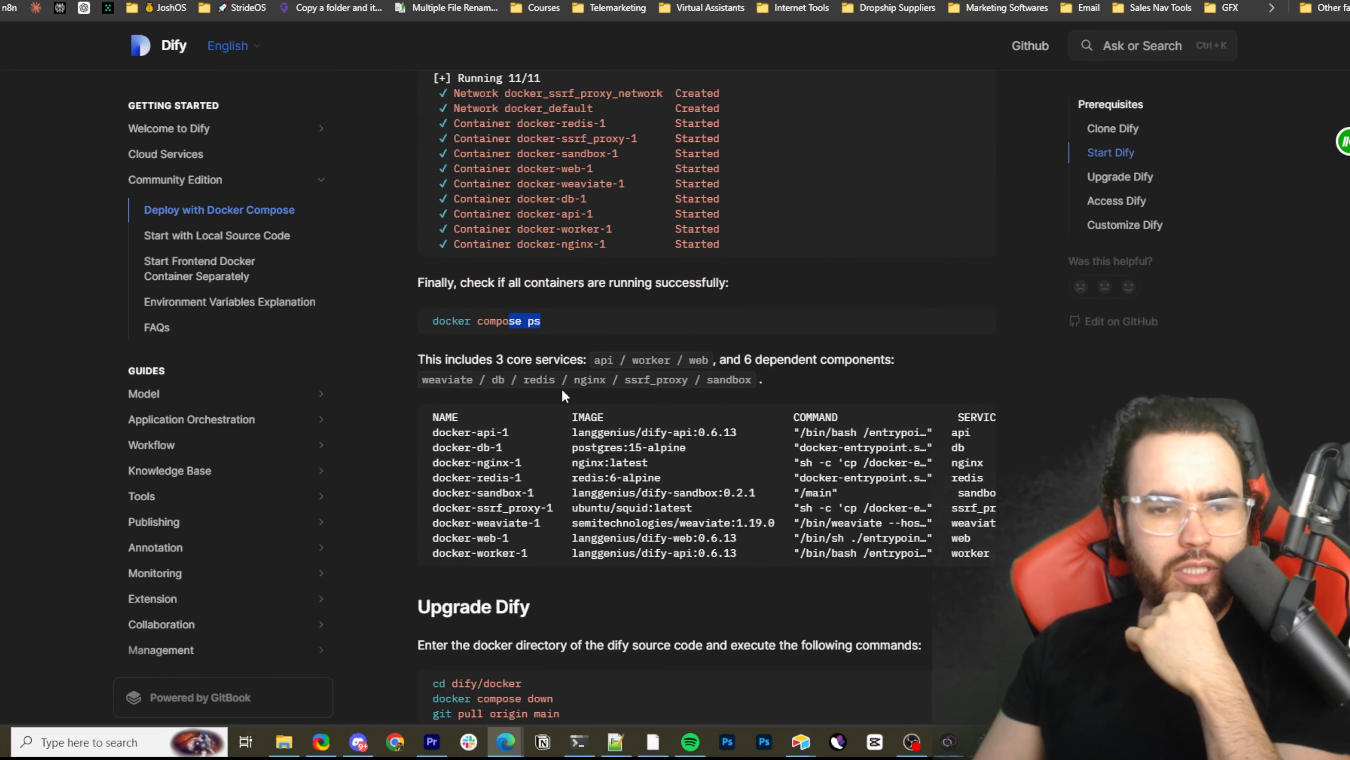
scroll(724, 425, down, 2)
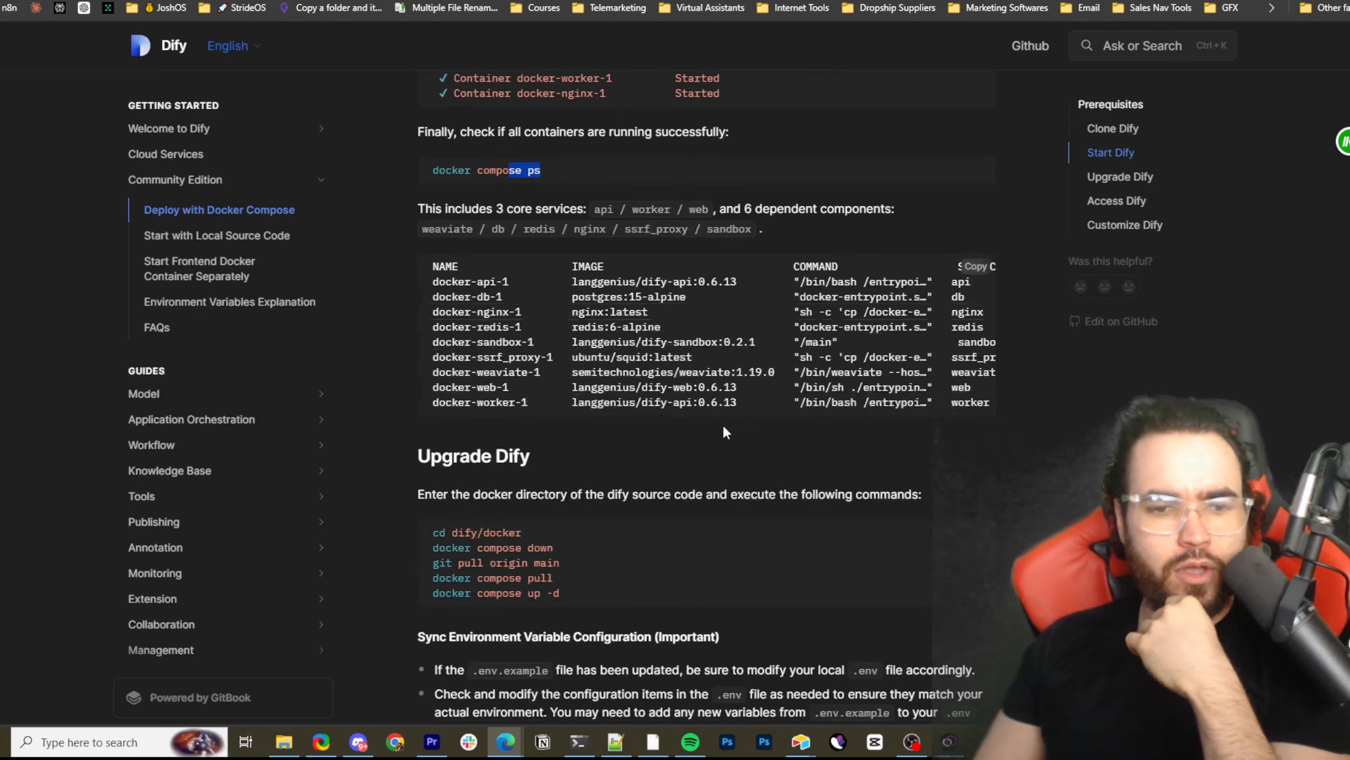
scroll(724, 429, down, 1)
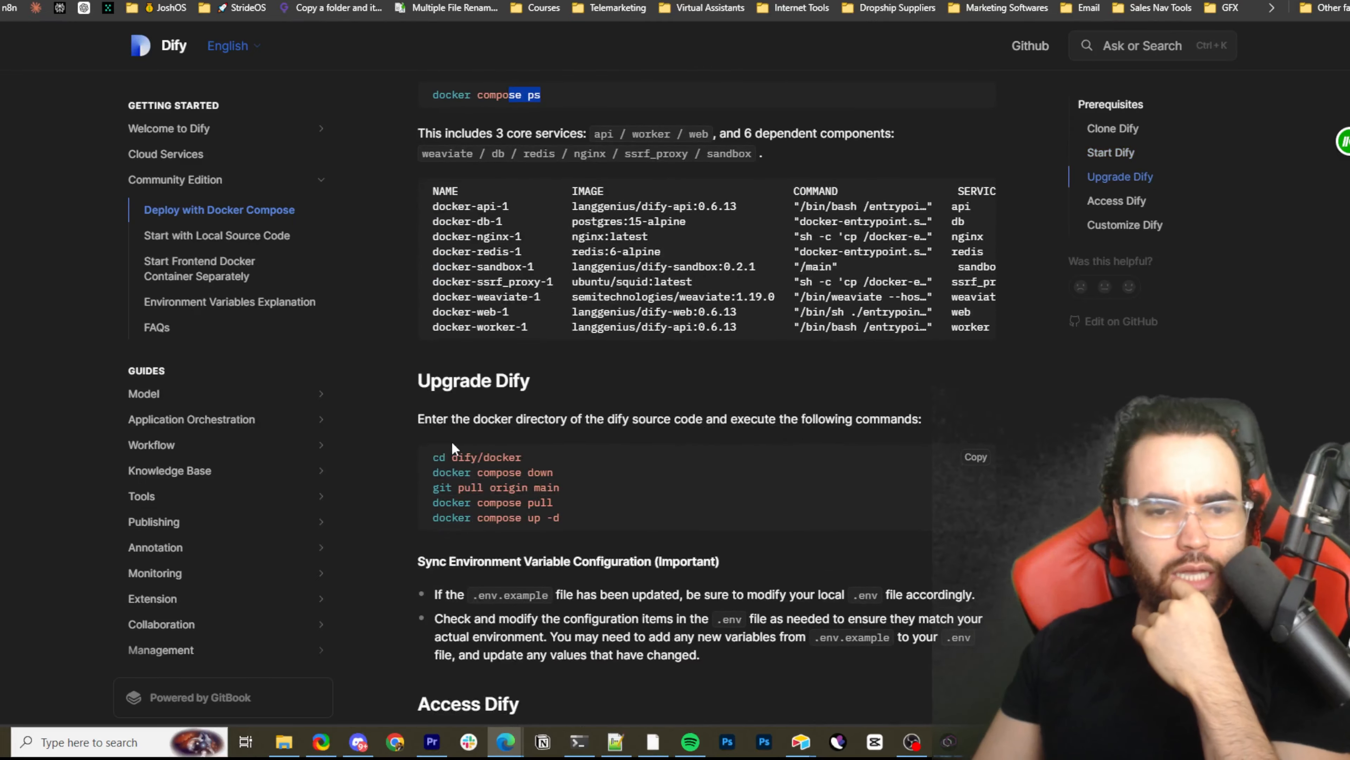
scroll(522, 188, up, 2)
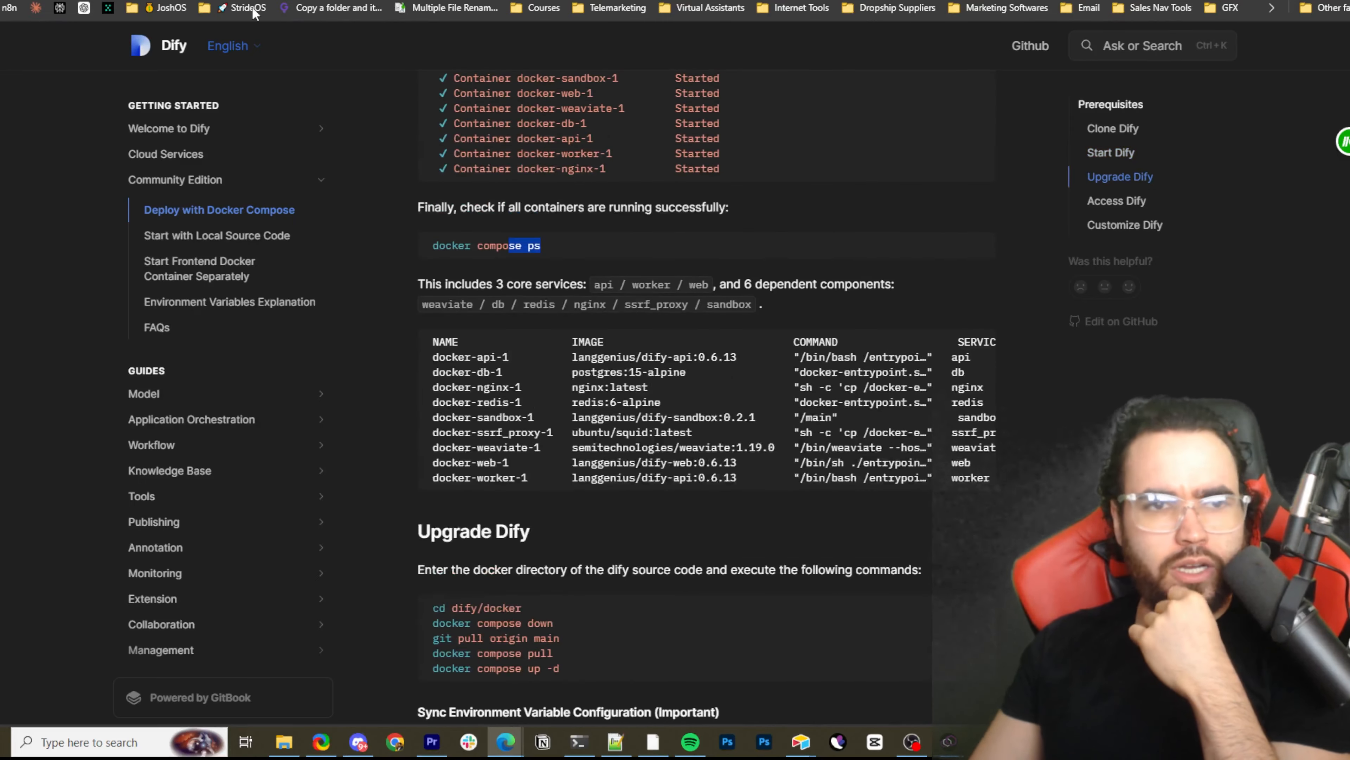
scroll(372, 80, up, 4)
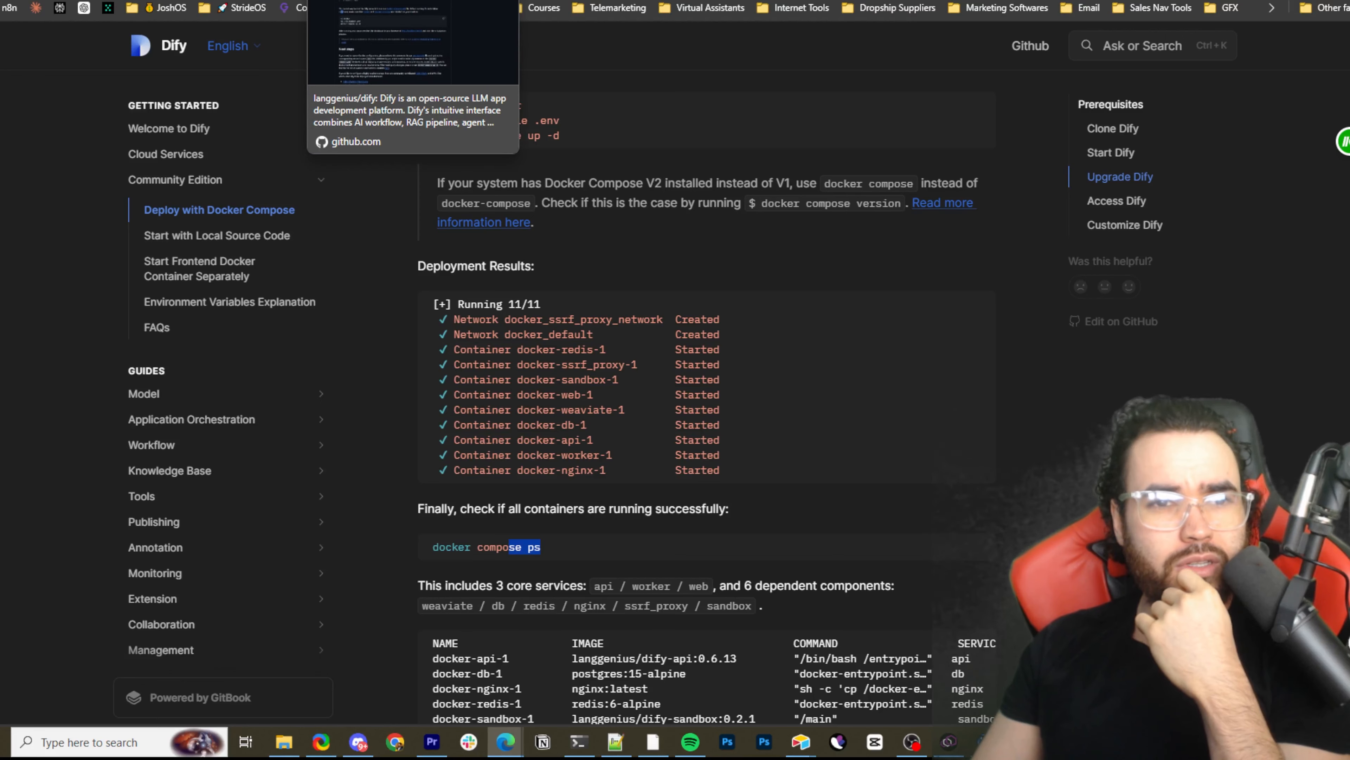
Switch between Dify's GitHub README and the fork's docker-compose.yaml, ending on the docker-compose.yaml file
click(351, 0)
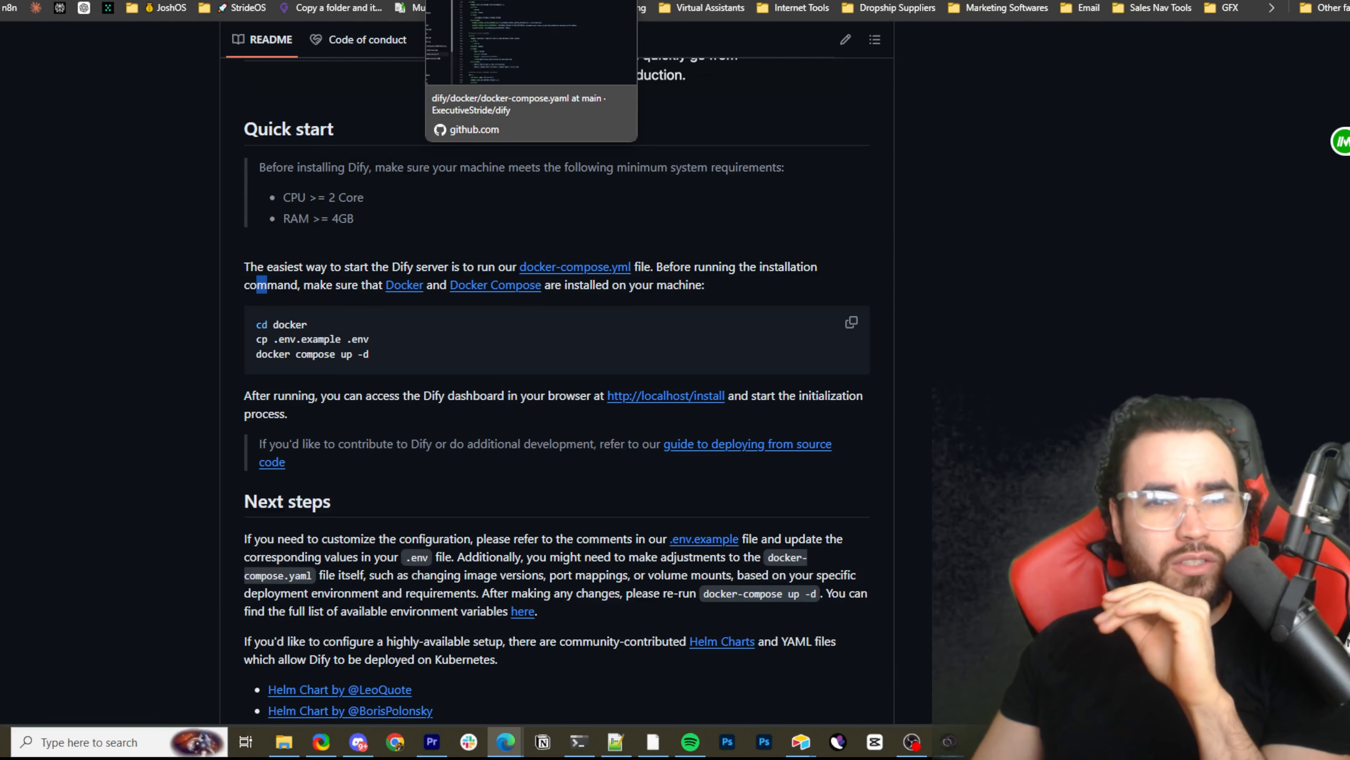
click(532, 0)
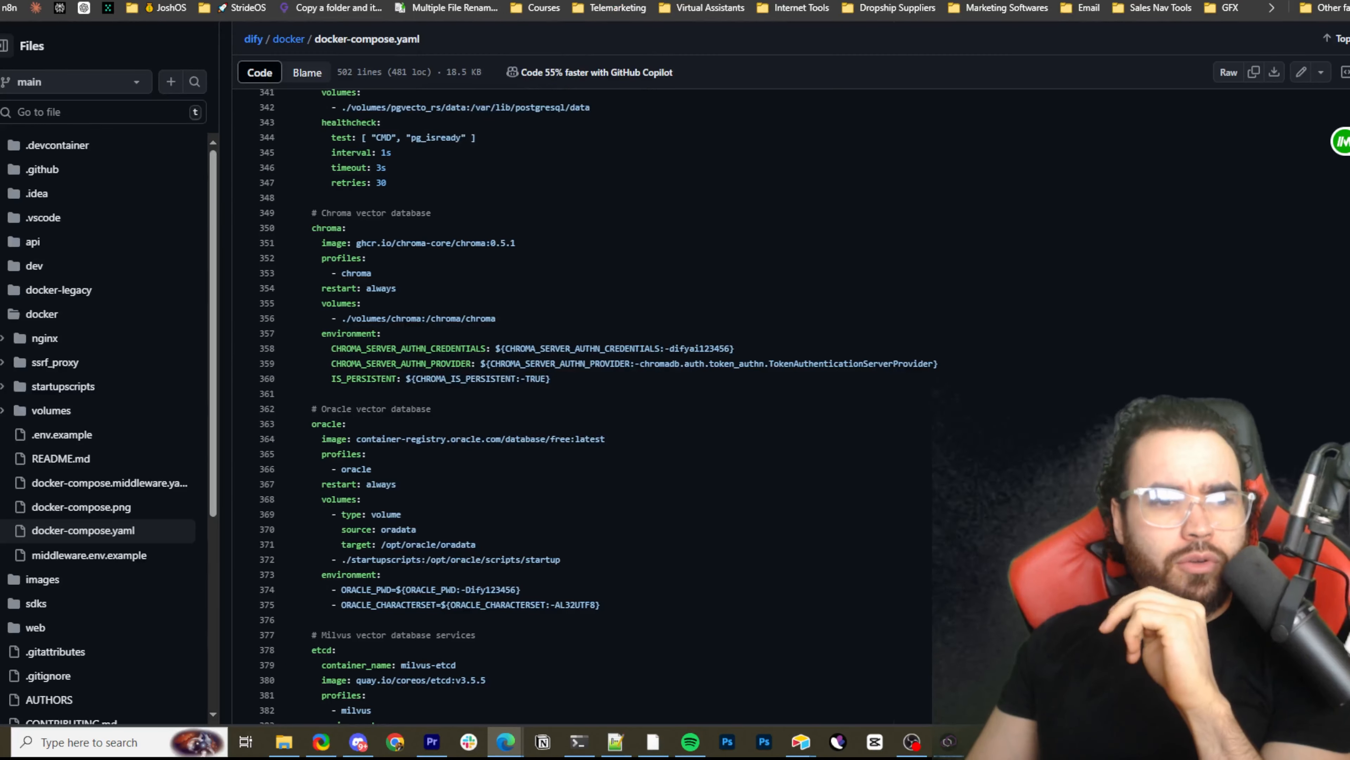
click(420, 0)
scroll(422, 126, up, 15)
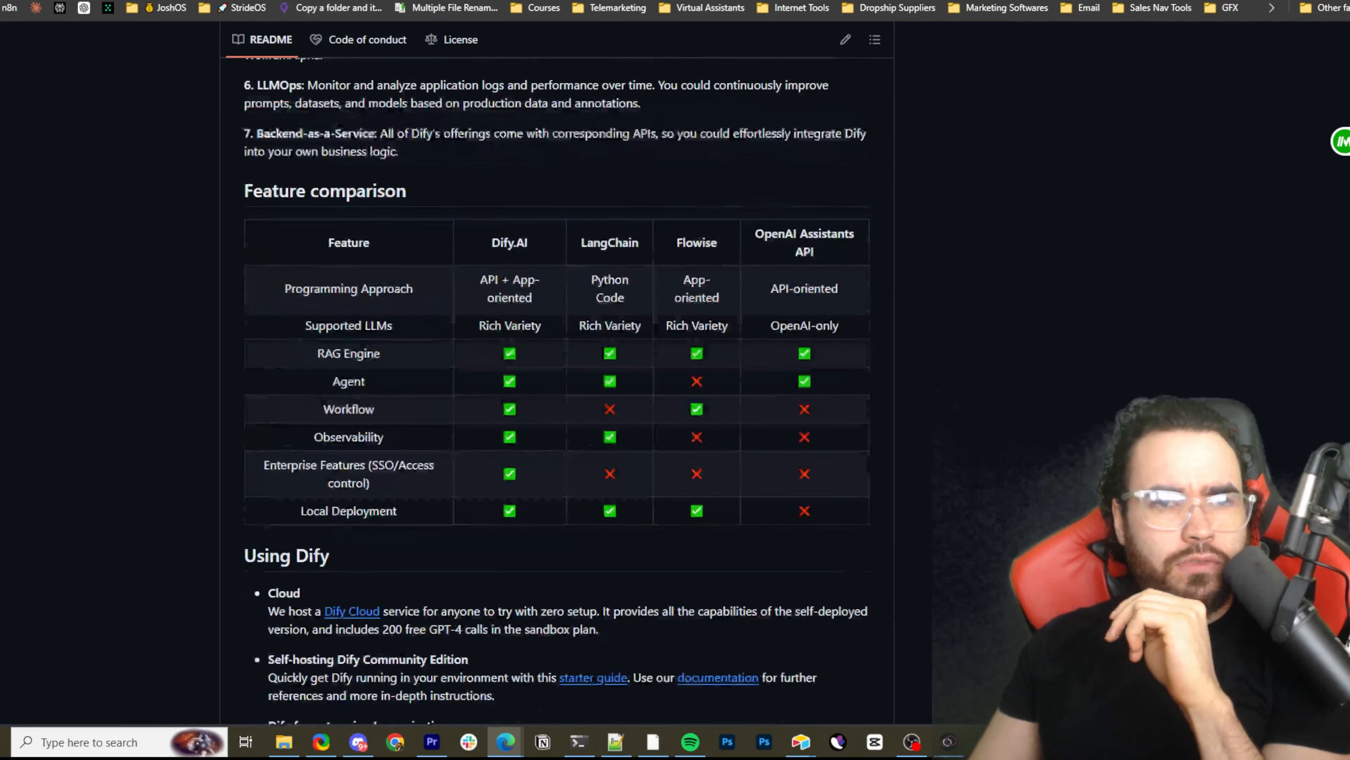
click(532, 0)
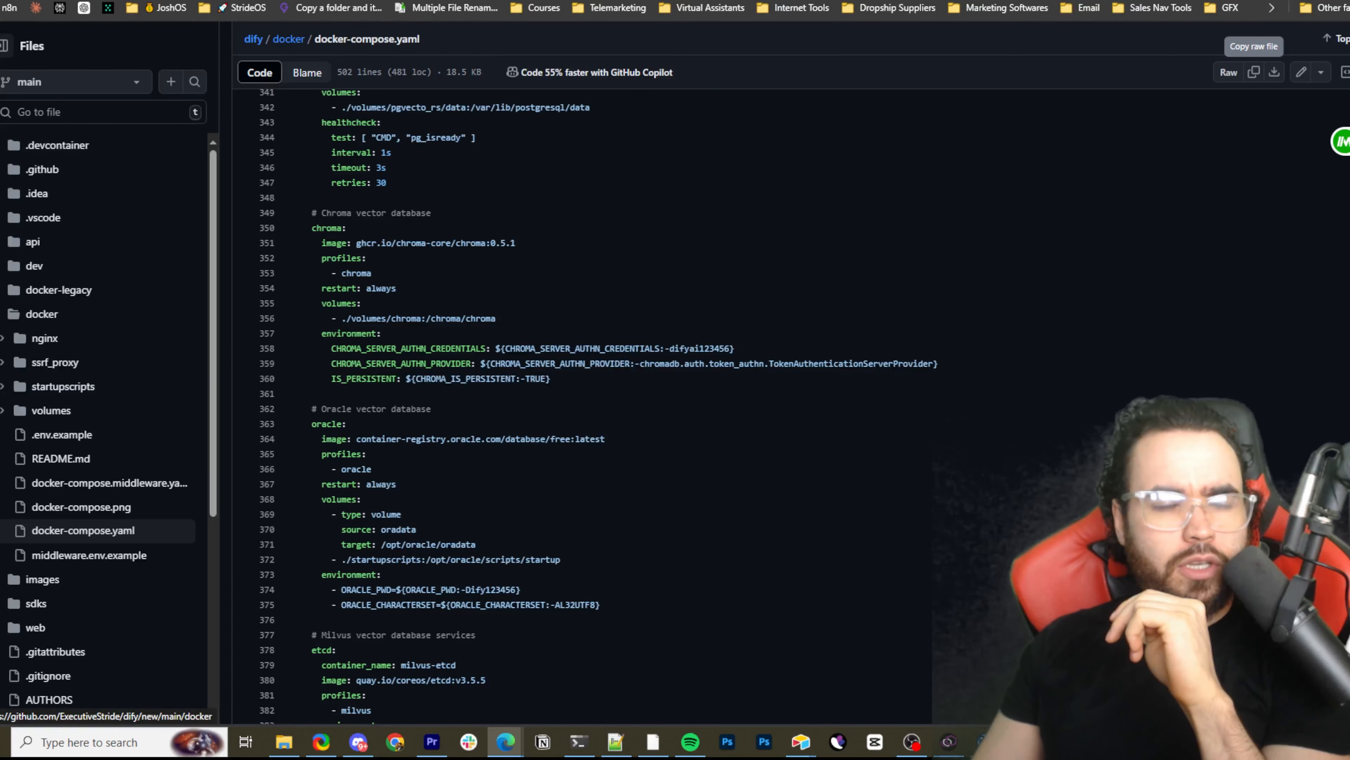
Examine the fork's docker-compose.yaml, covering its service definitions and the shared environment variables at the start of the file
scroll(553, 319, up, 10)
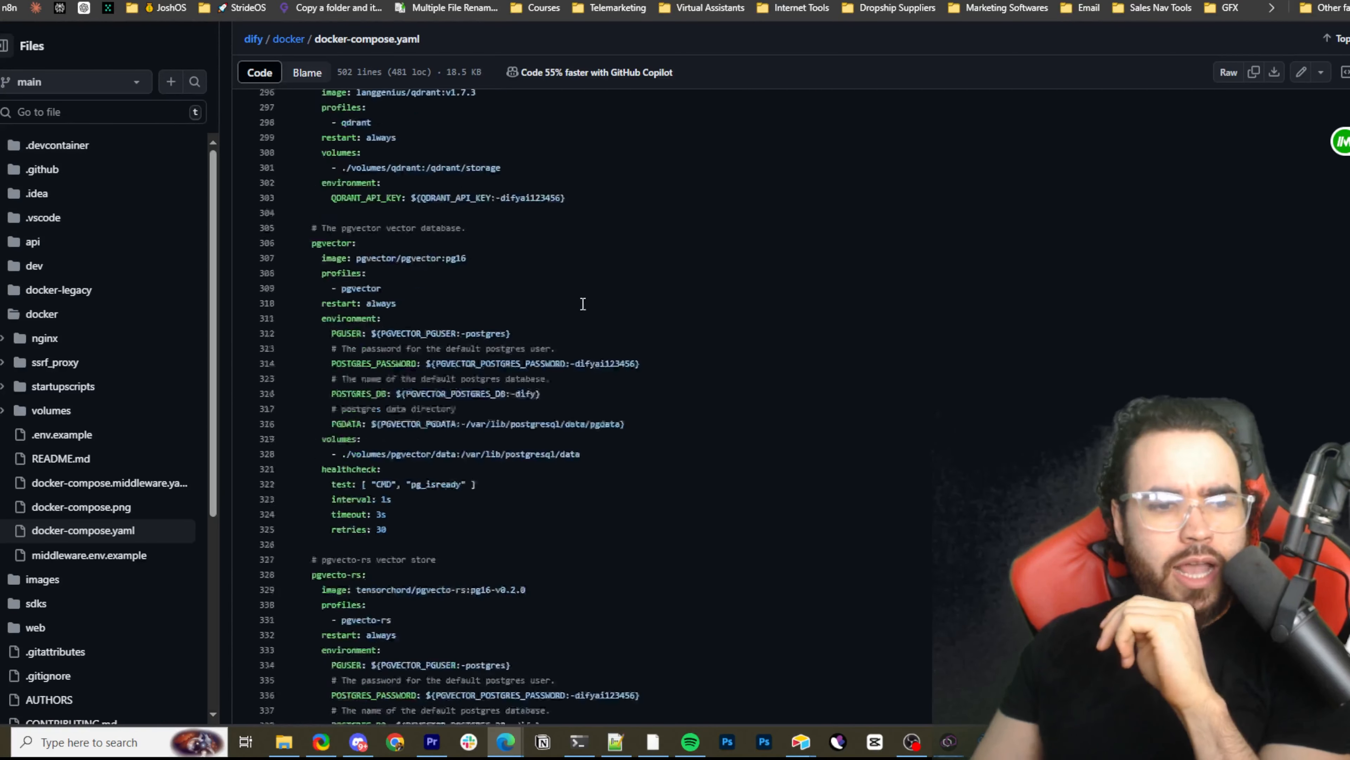
scroll(558, 305, up, 20)
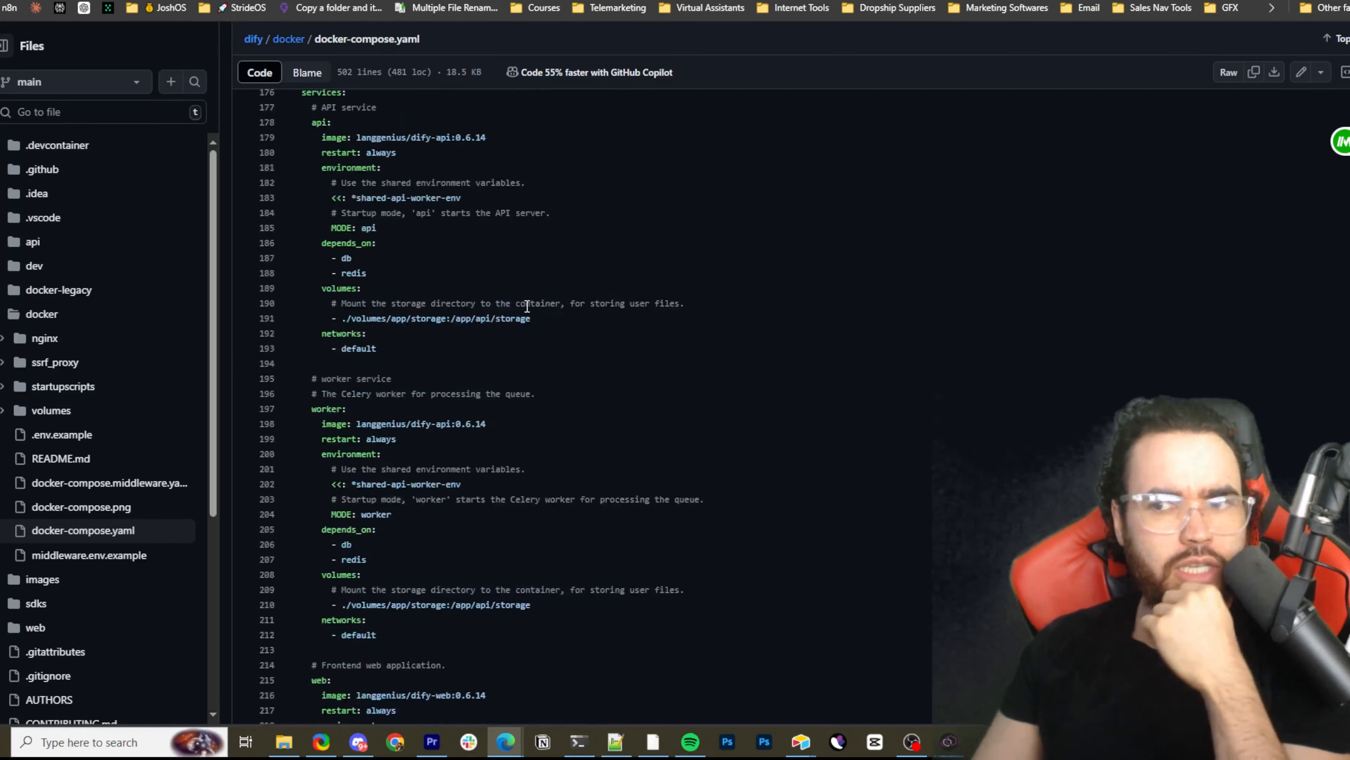
scroll(527, 307, up, 20)
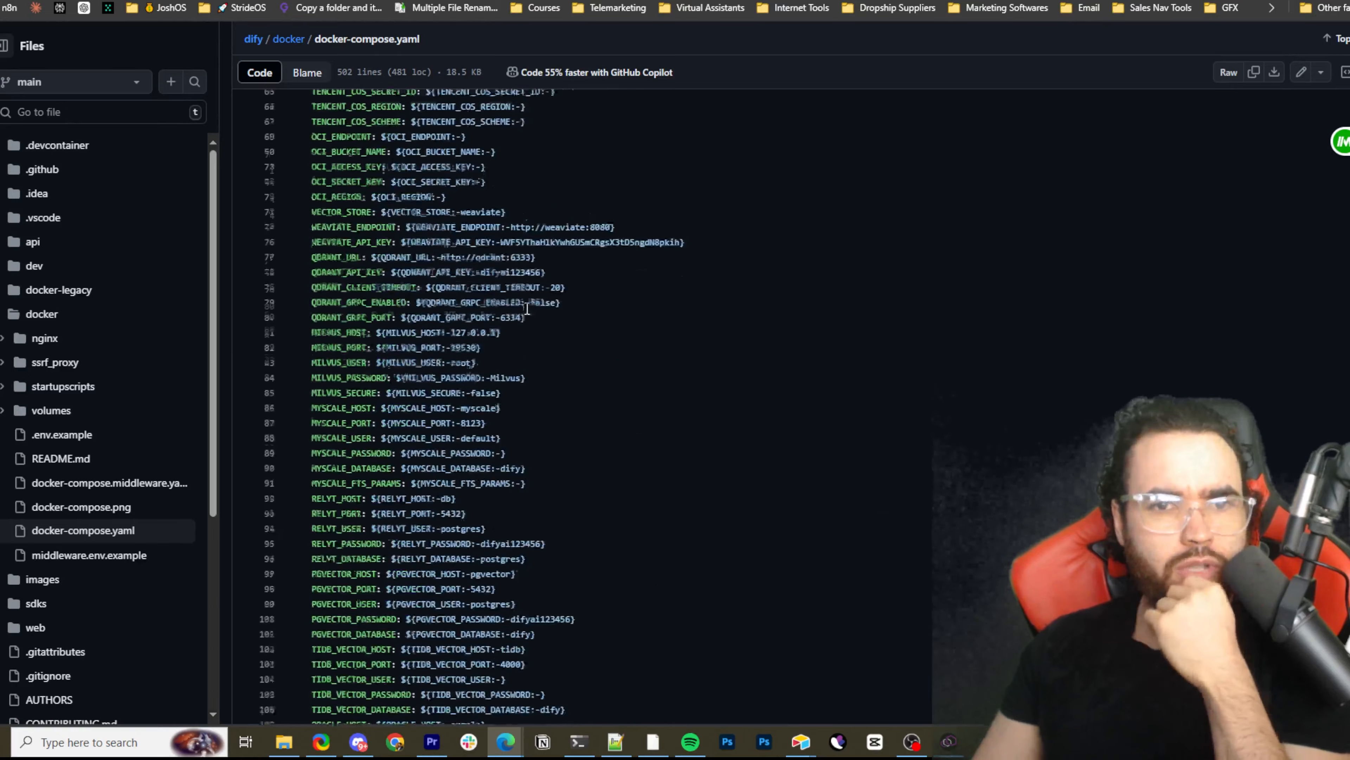
scroll(526, 309, up, 11)
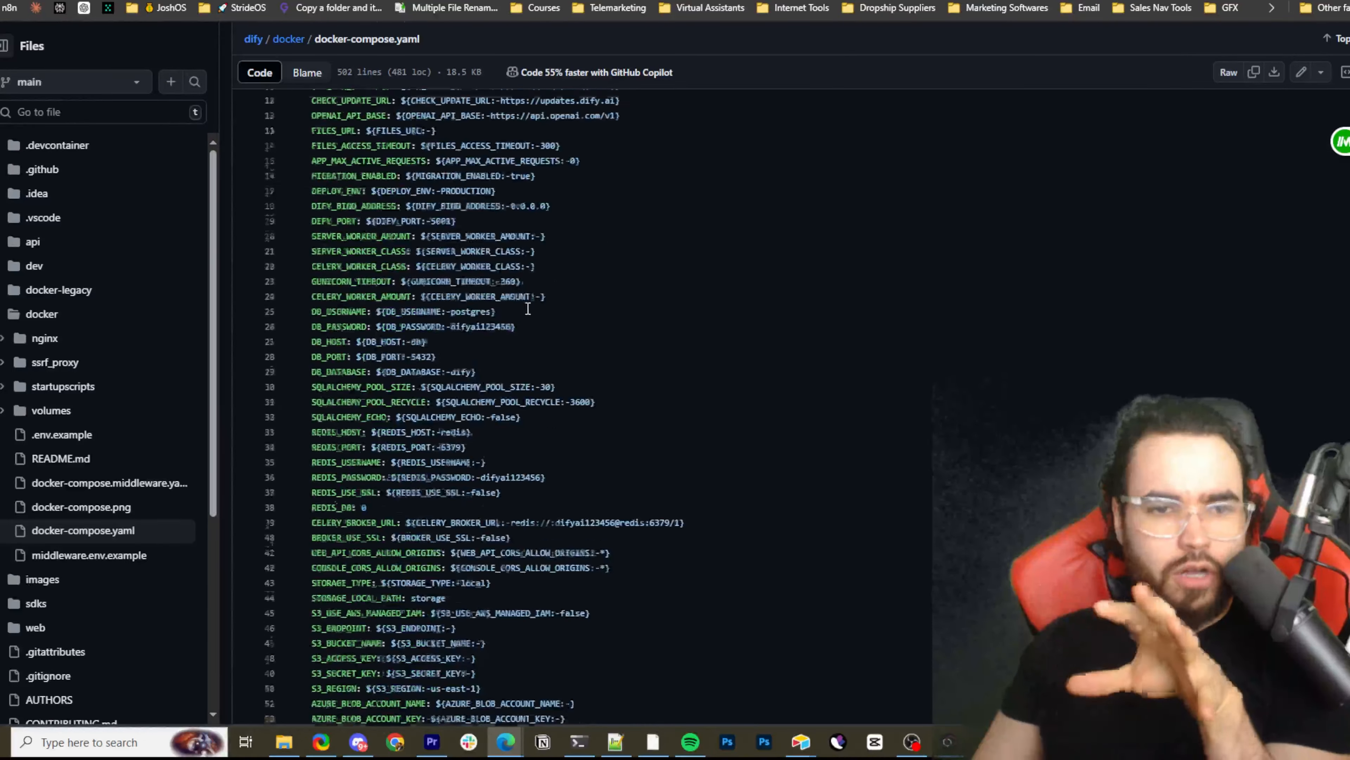
scroll(528, 308, up, 4)
scroll(524, 311, down, 4)
scroll(420, 335, up, 4)
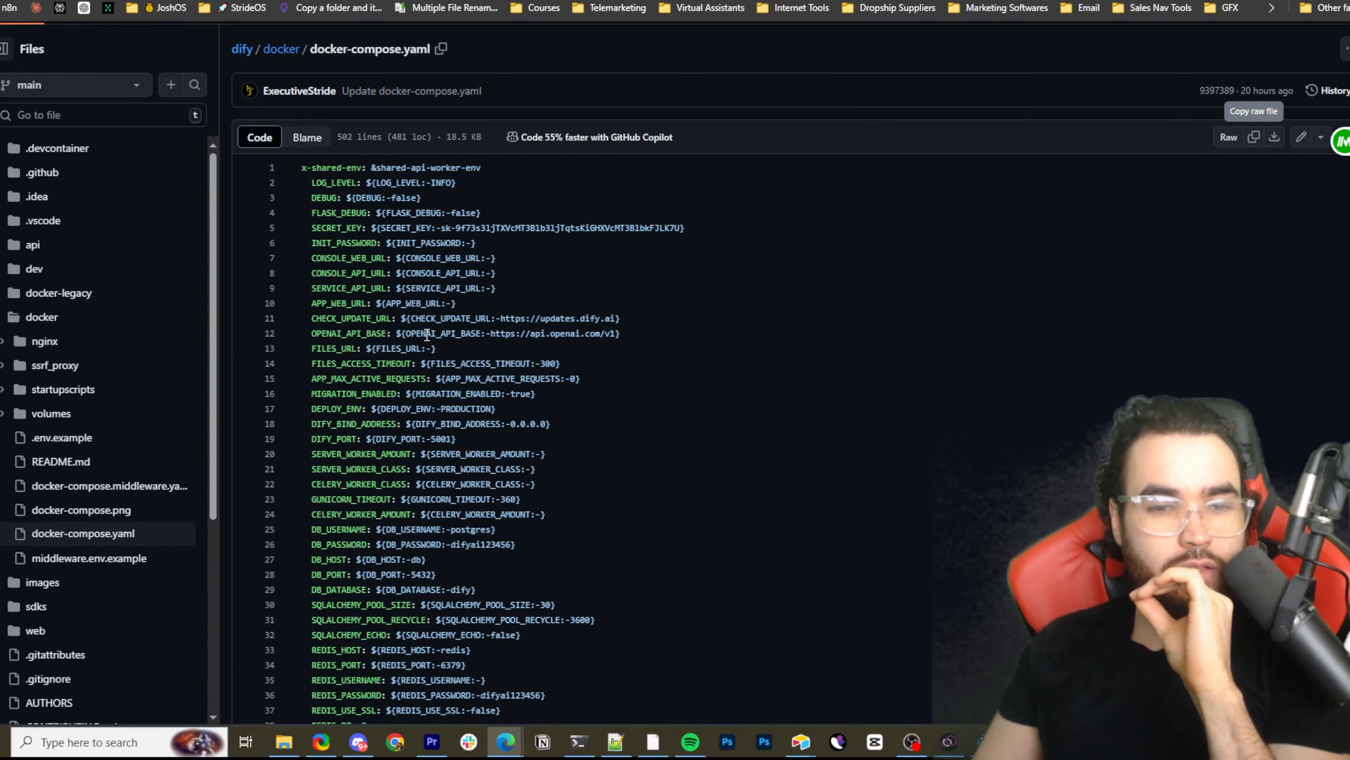
scroll(410, 288, down, 8)
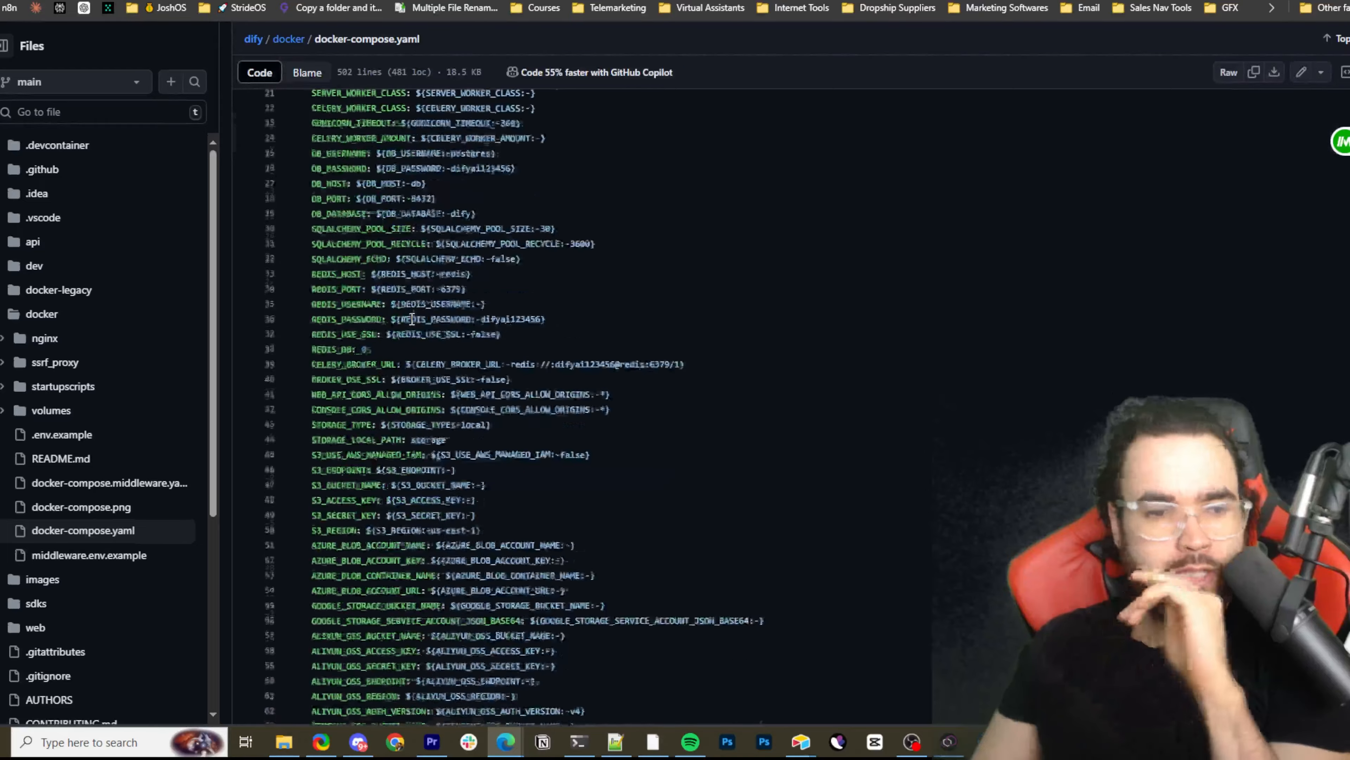
scroll(412, 318, down, 20)
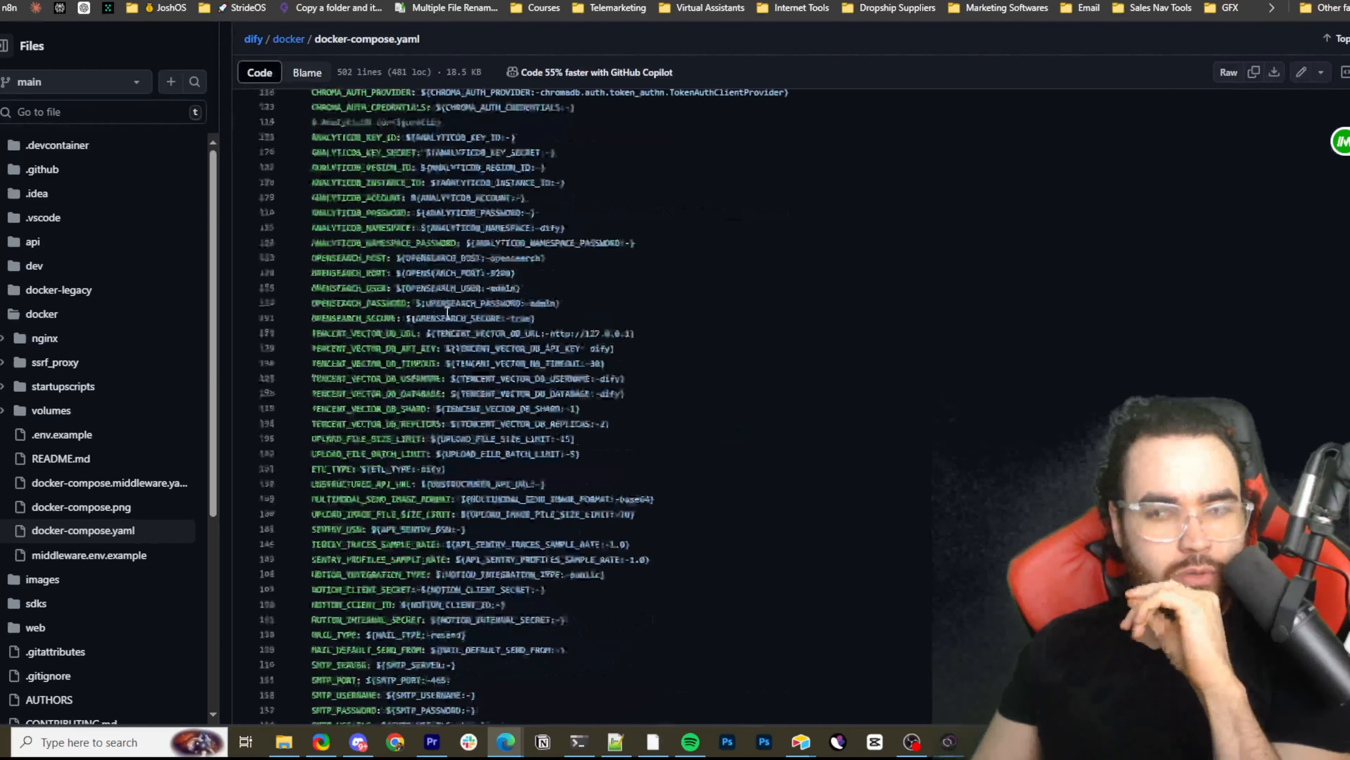
scroll(456, 315, down, 20)
Return to the langgenius/dify repository and open docker-compose.yaml from its docker folder
key(alt+Left)
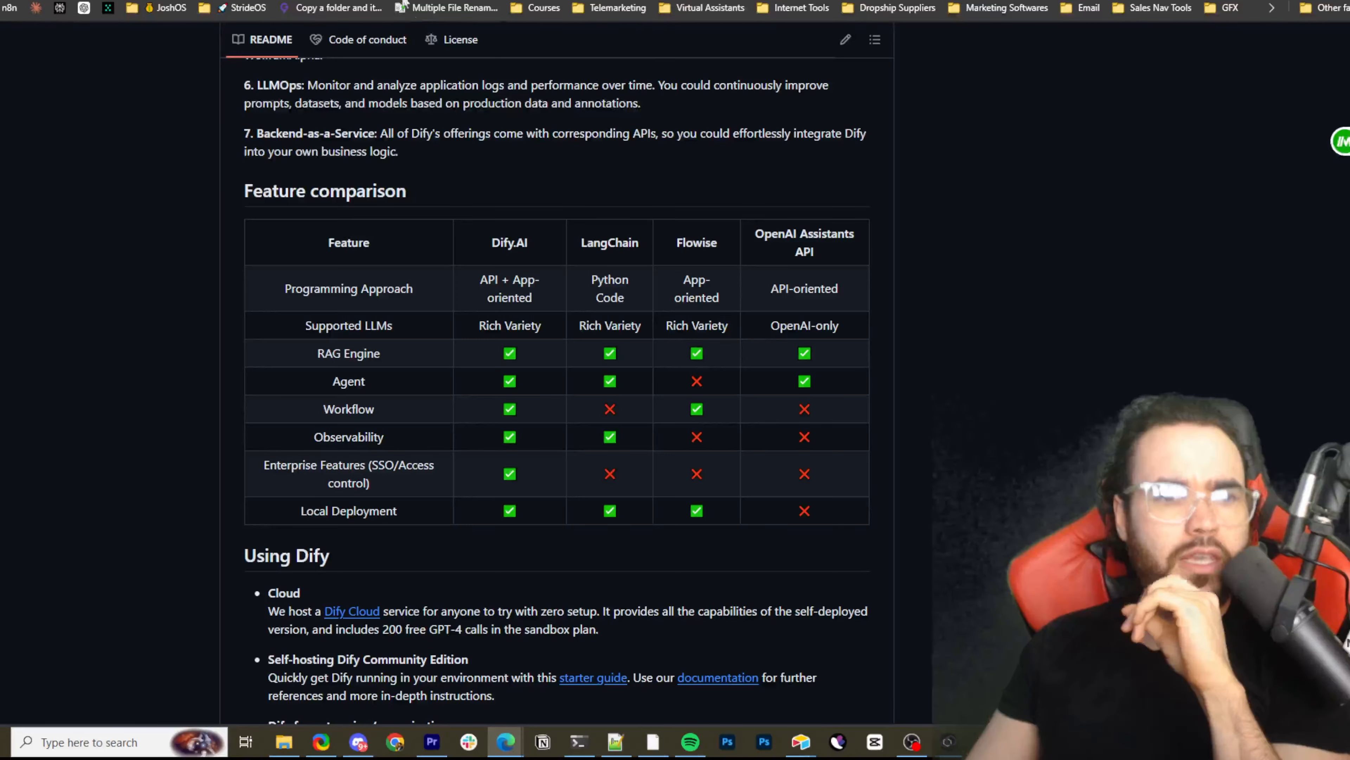
scroll(467, 197, up, 15)
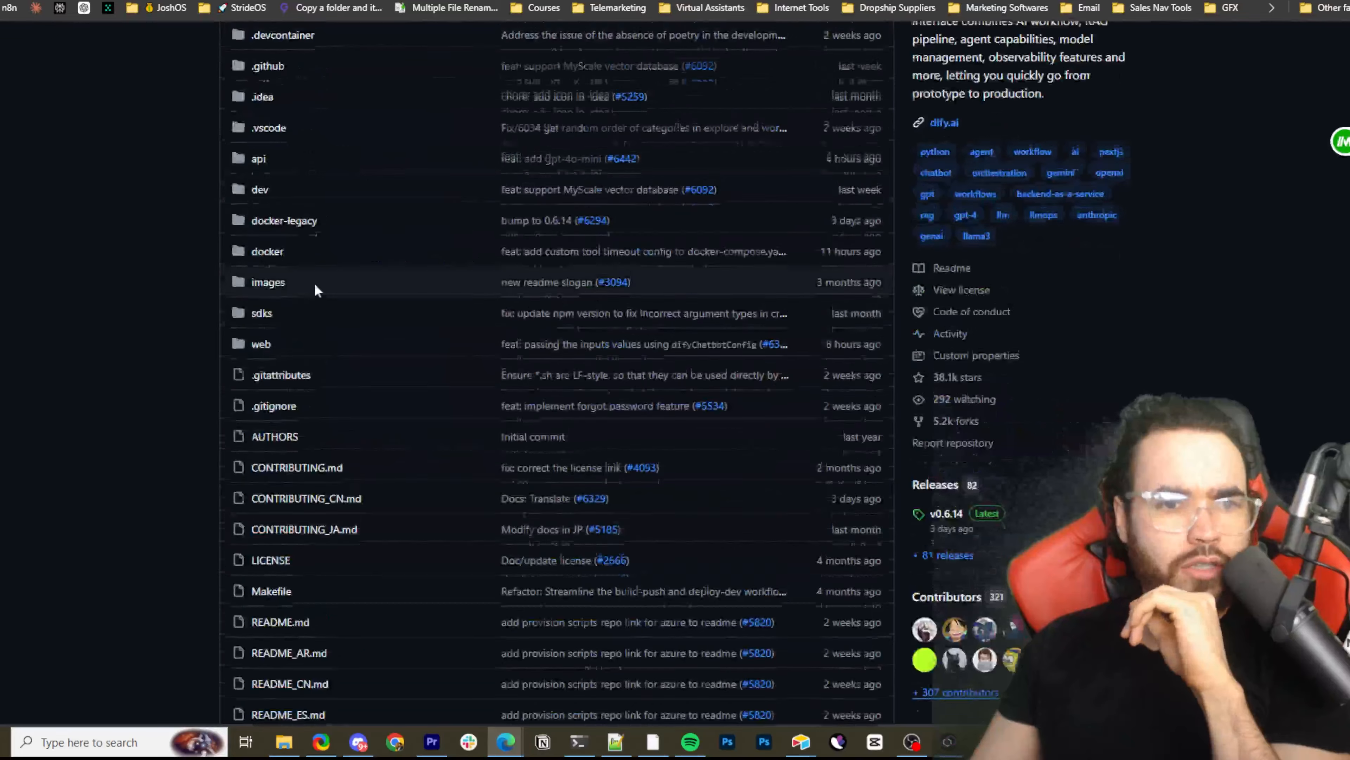
scroll(313, 284, up, 3)
scroll(302, 320, down, 6)
scroll(291, 238, up, 2)
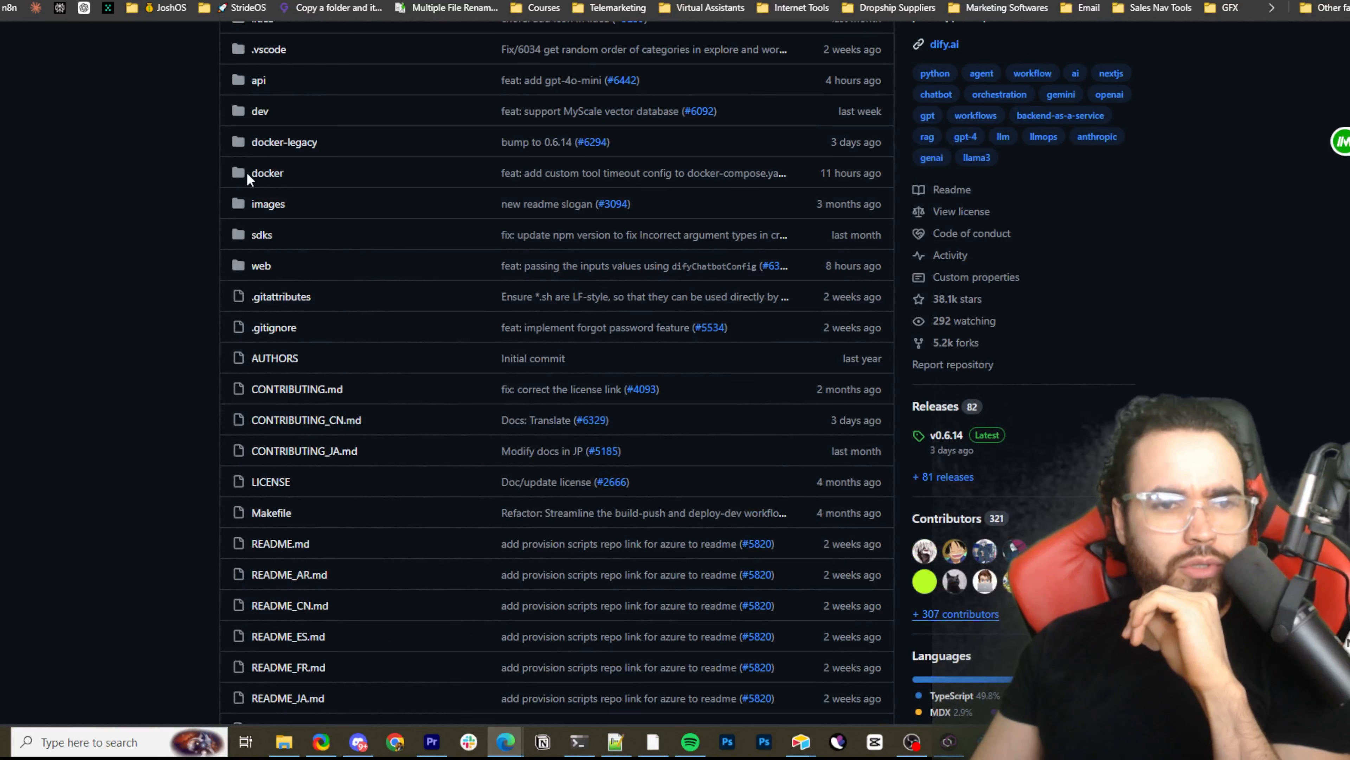
click(229, 177)
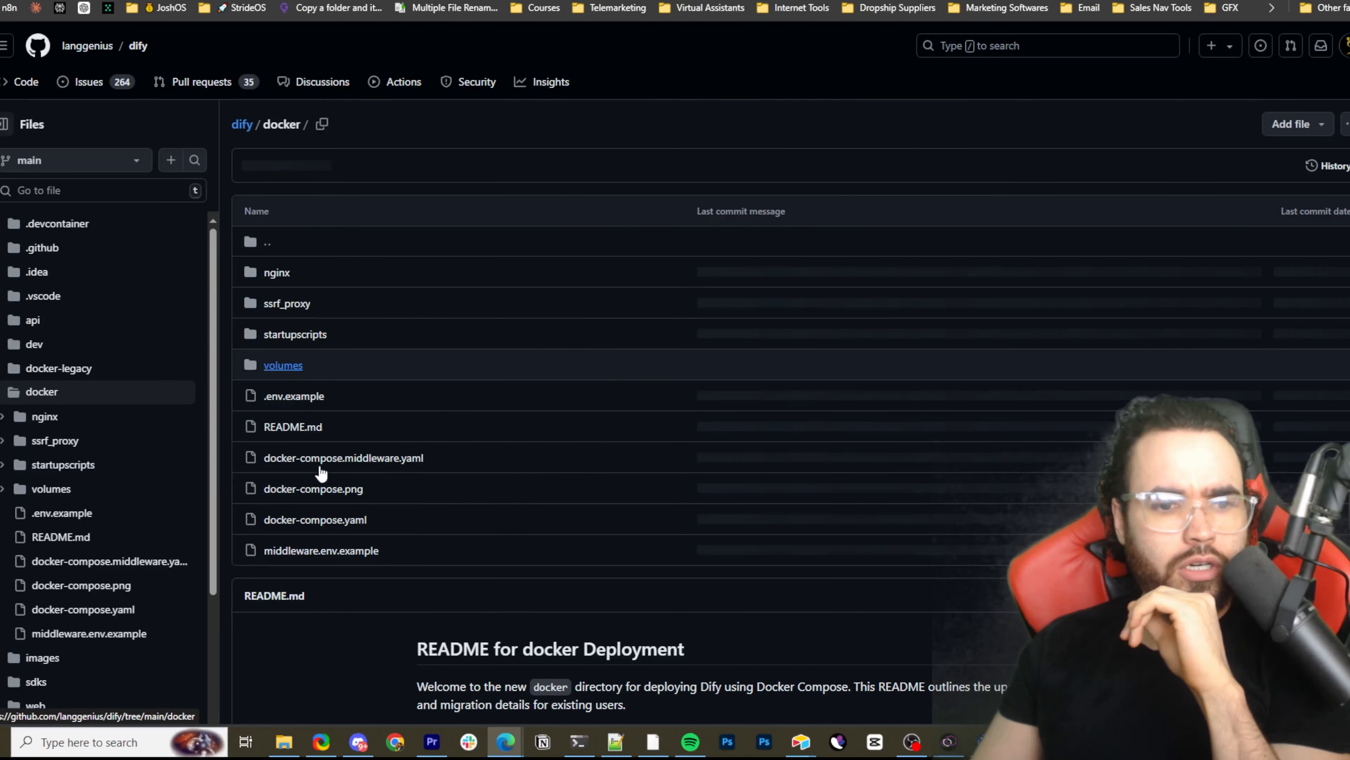
click(326, 520)
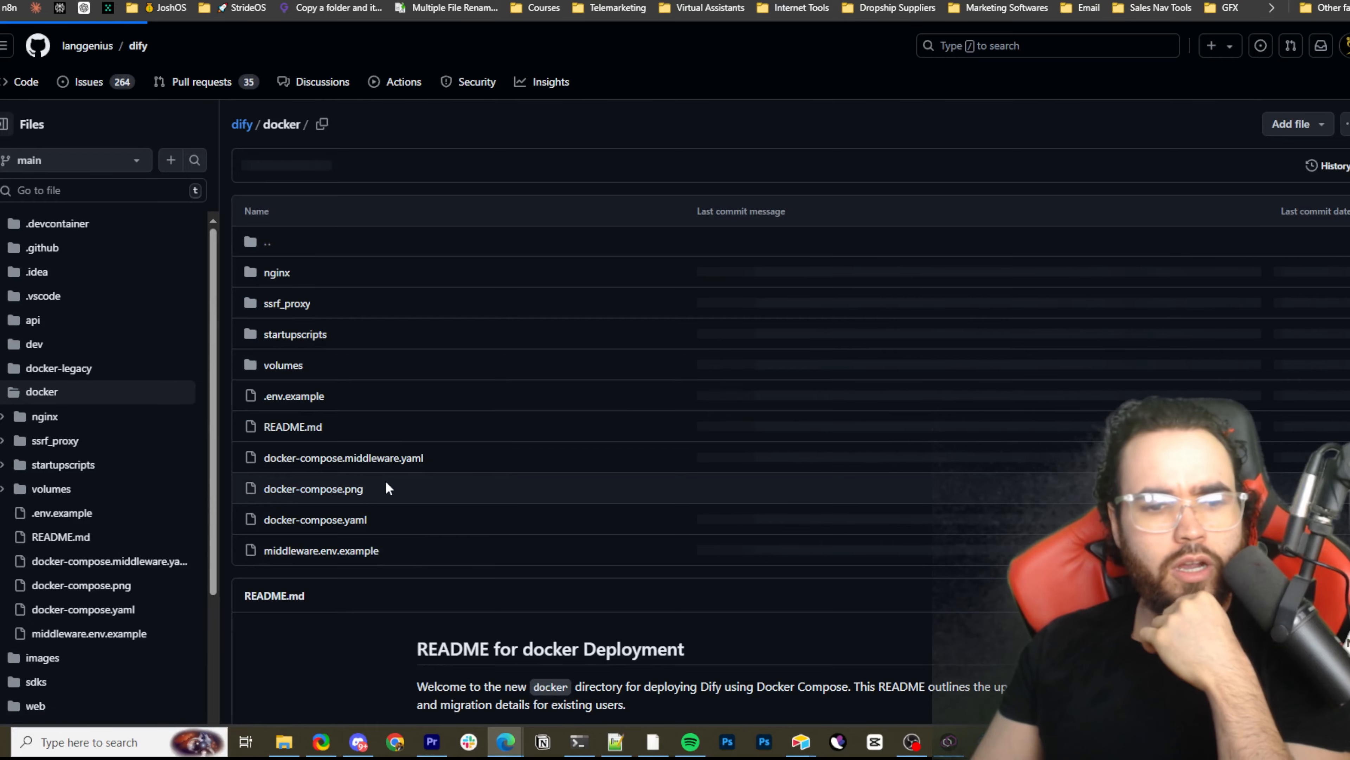
Find the DifySandbox service in the original docker-compose.yaml and highlight its comment and sandbox lines
scroll(470, 469, down, 15)
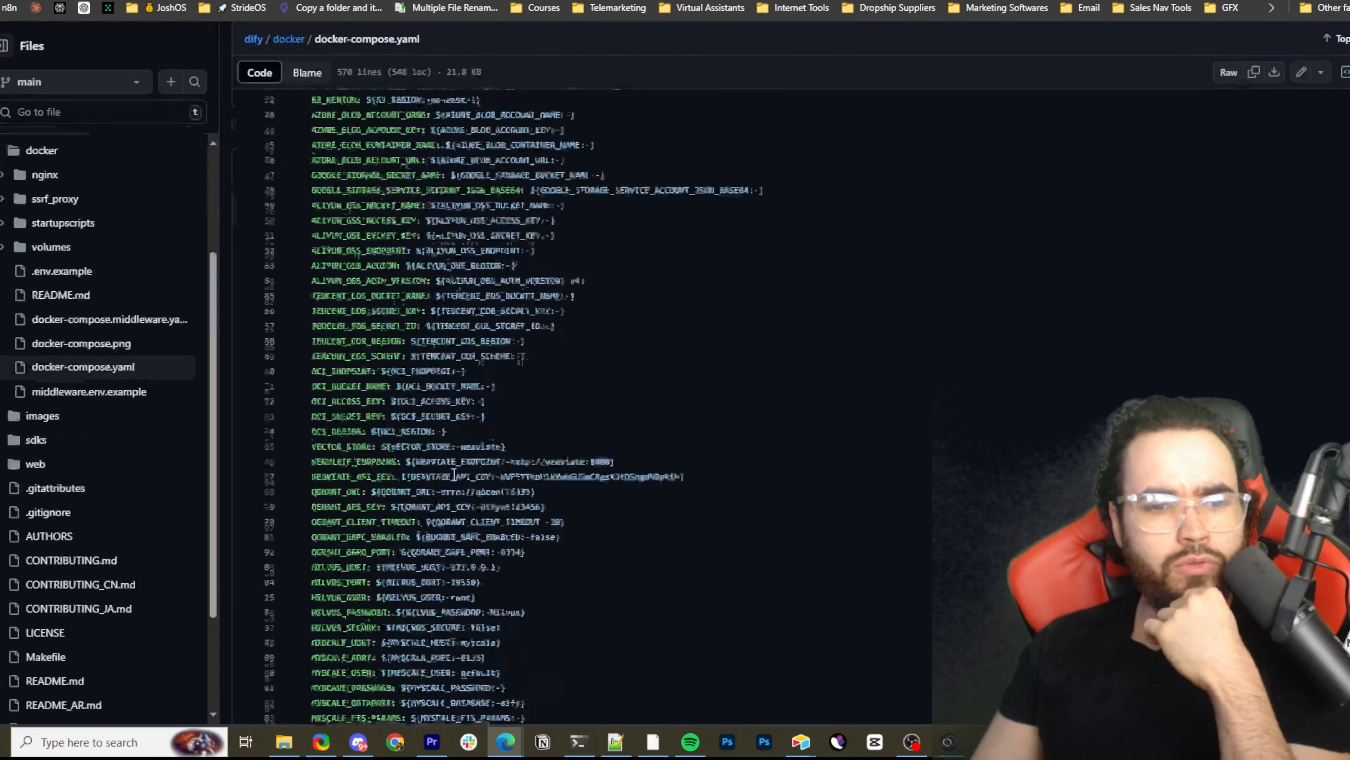
scroll(470, 468, down, 20)
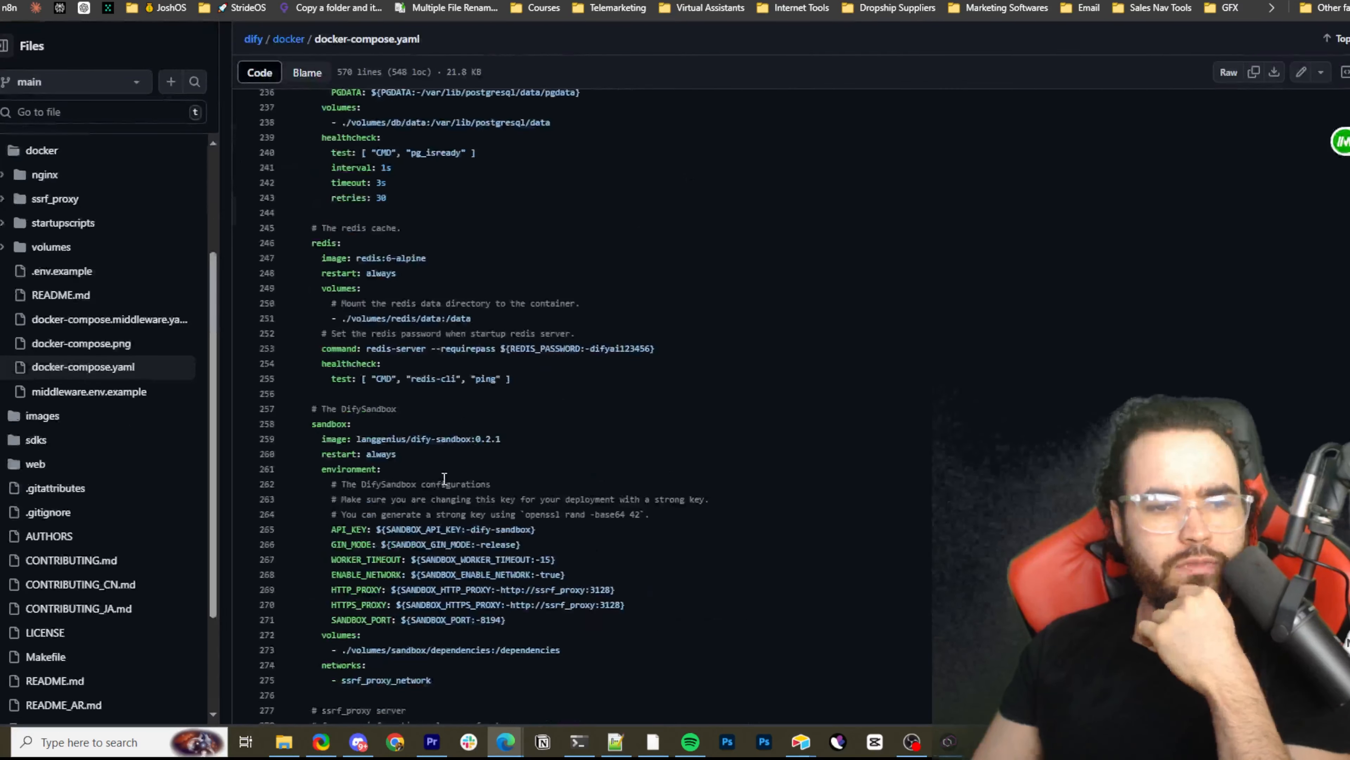
scroll(388, 465, up, 8)
scroll(388, 465, down, 6)
drag(317, 494, 352, 499)
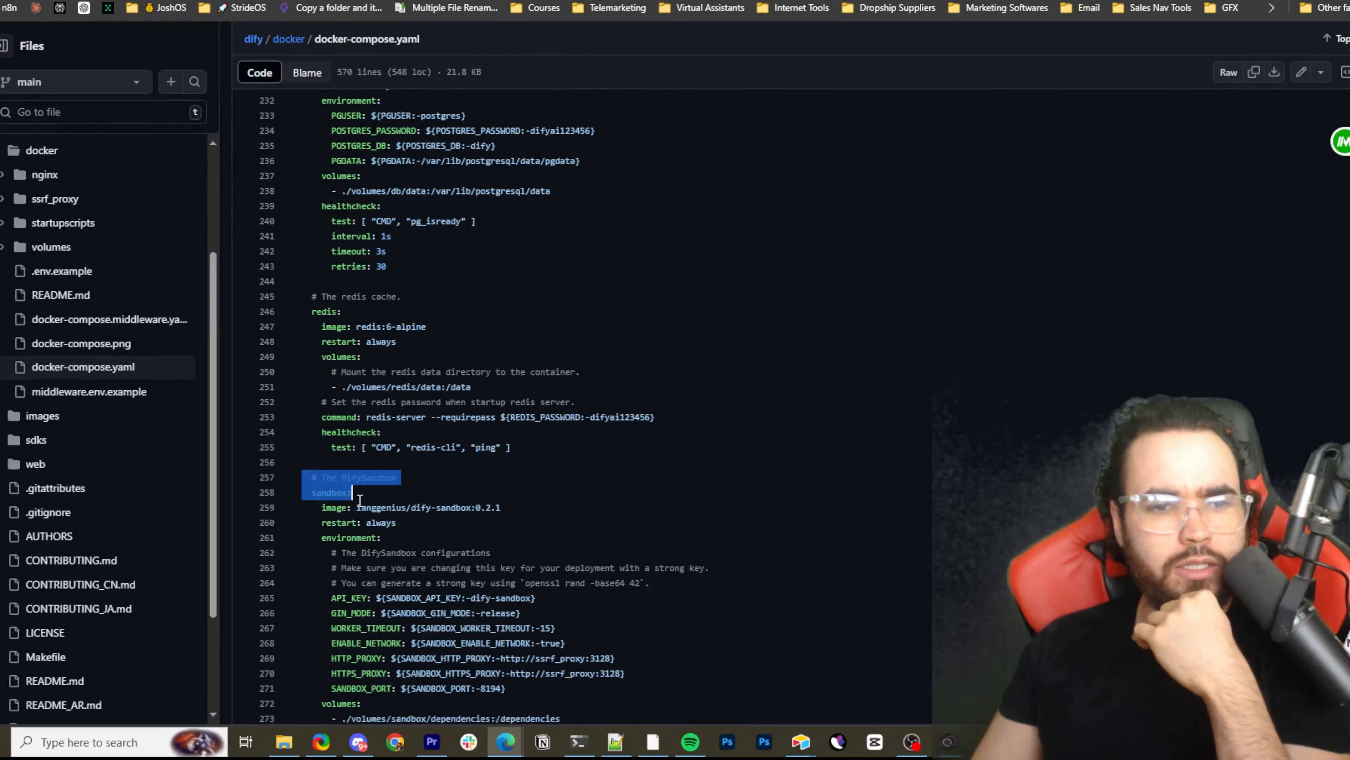
Go to the ssrf_proxy server section and highlight parts of it, including ssrf in its comment
scroll(312, 457, down, 5)
scroll(319, 473, down, 4)
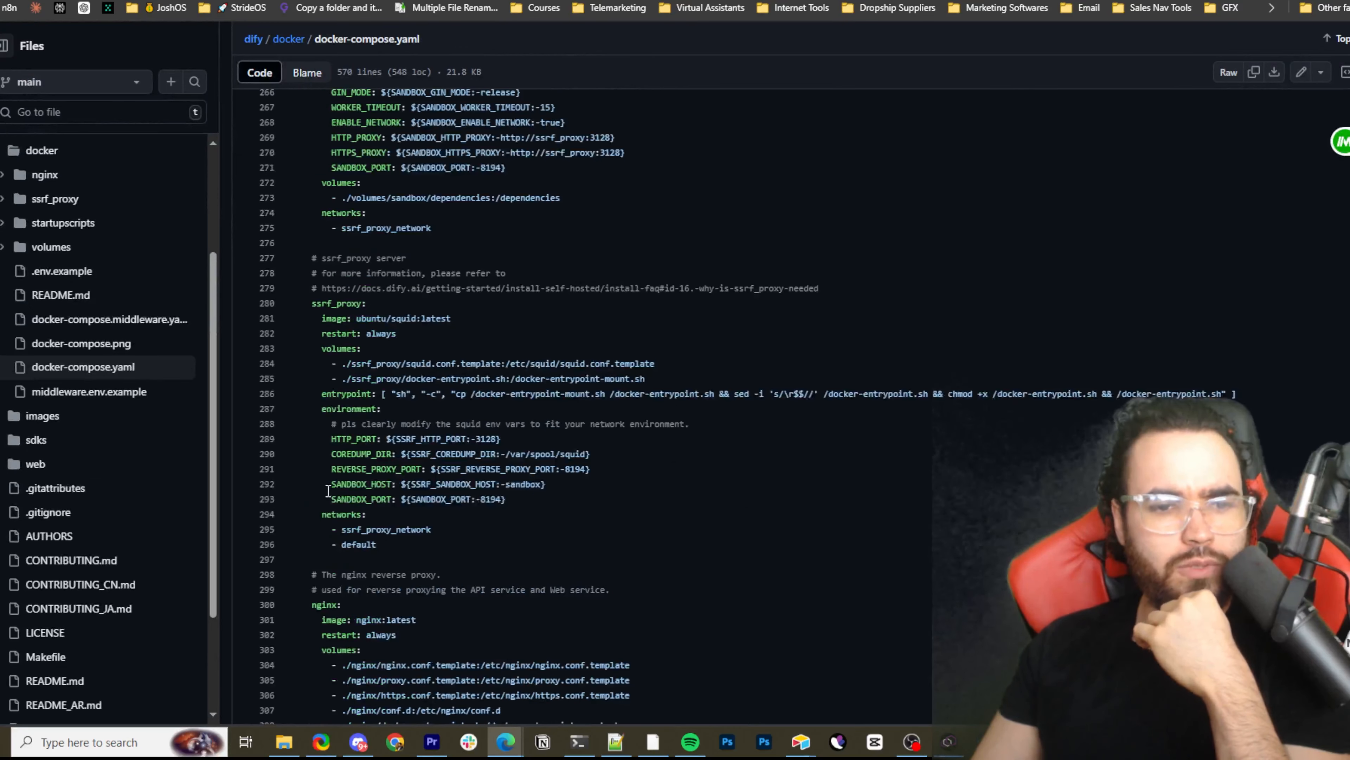
drag(313, 273, 366, 334)
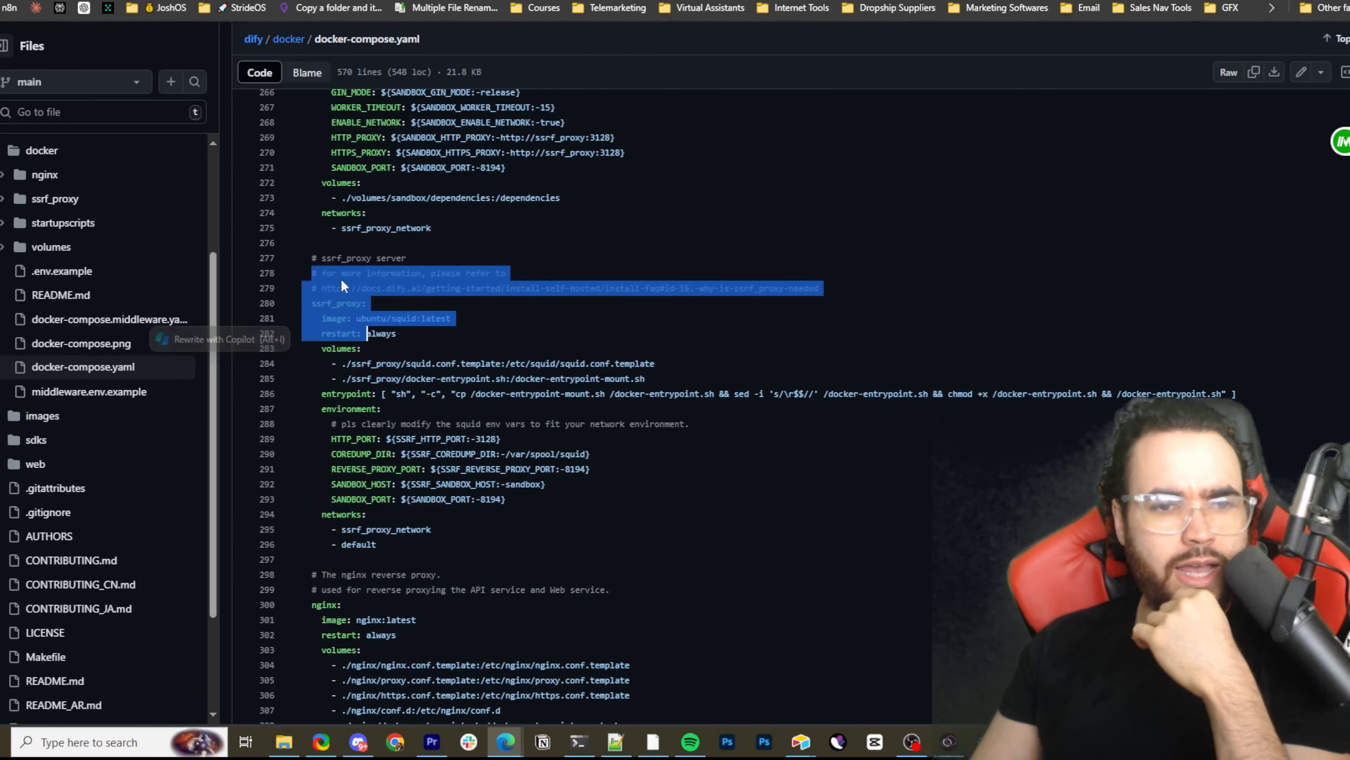
click(327, 258)
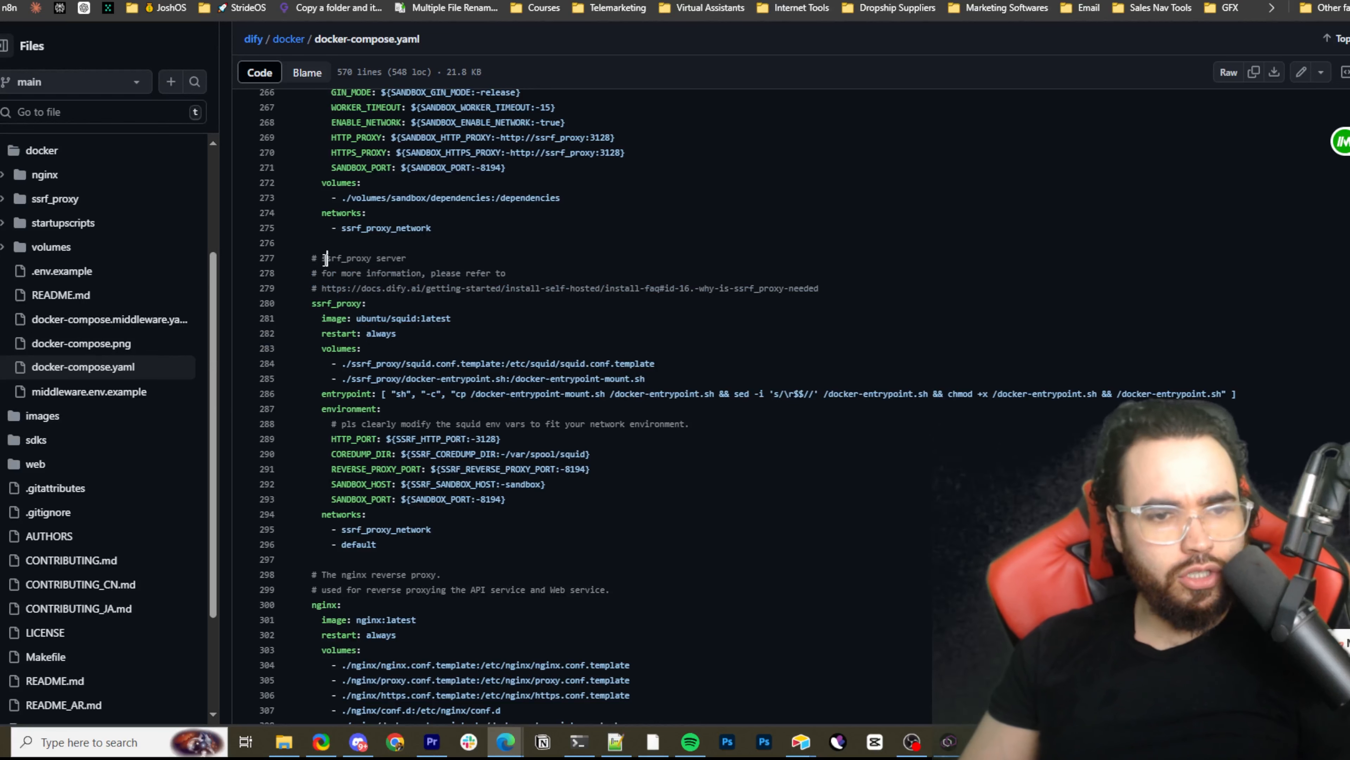
drag(321, 258, 351, 260)
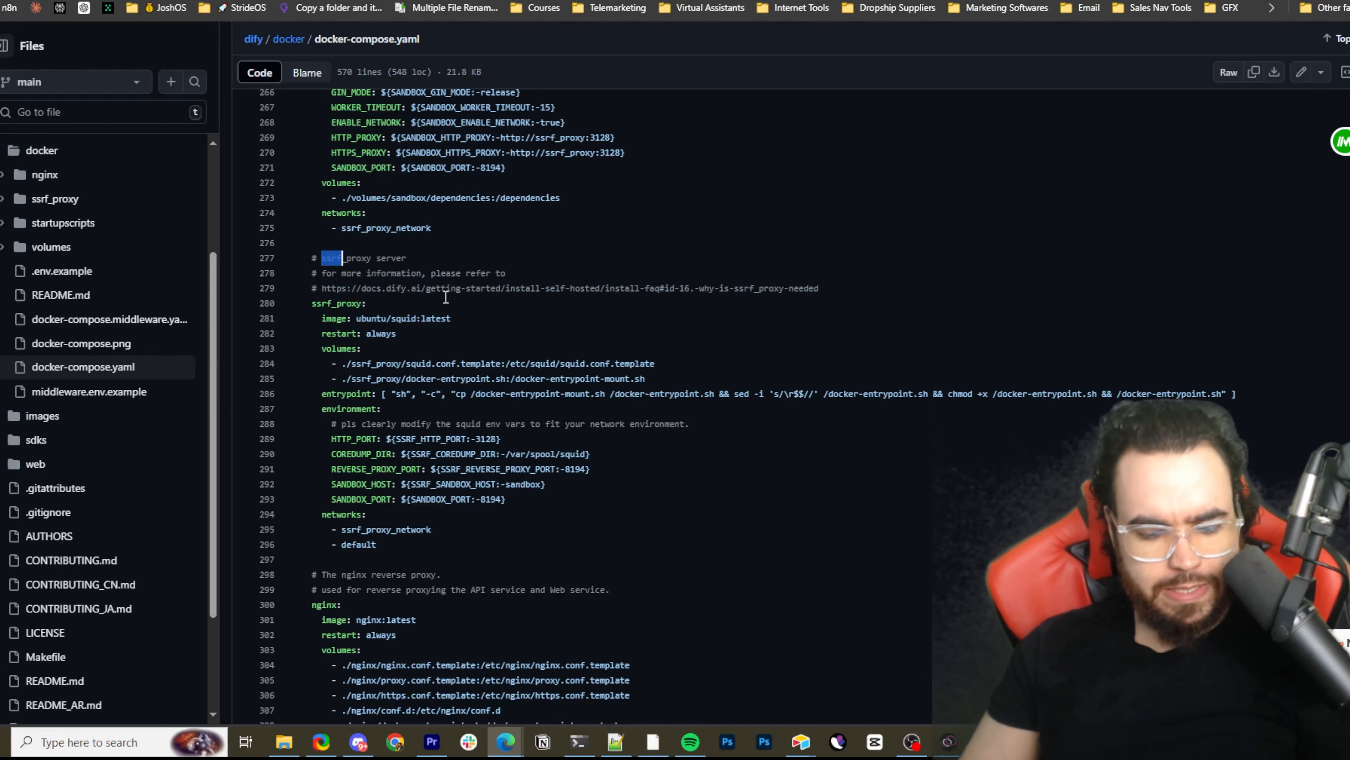
Search the original docker-compose.yaml for "ssrf" and highlight the ssrf_proxy service block from its comment through its environment and networks
key(ctrl+f)
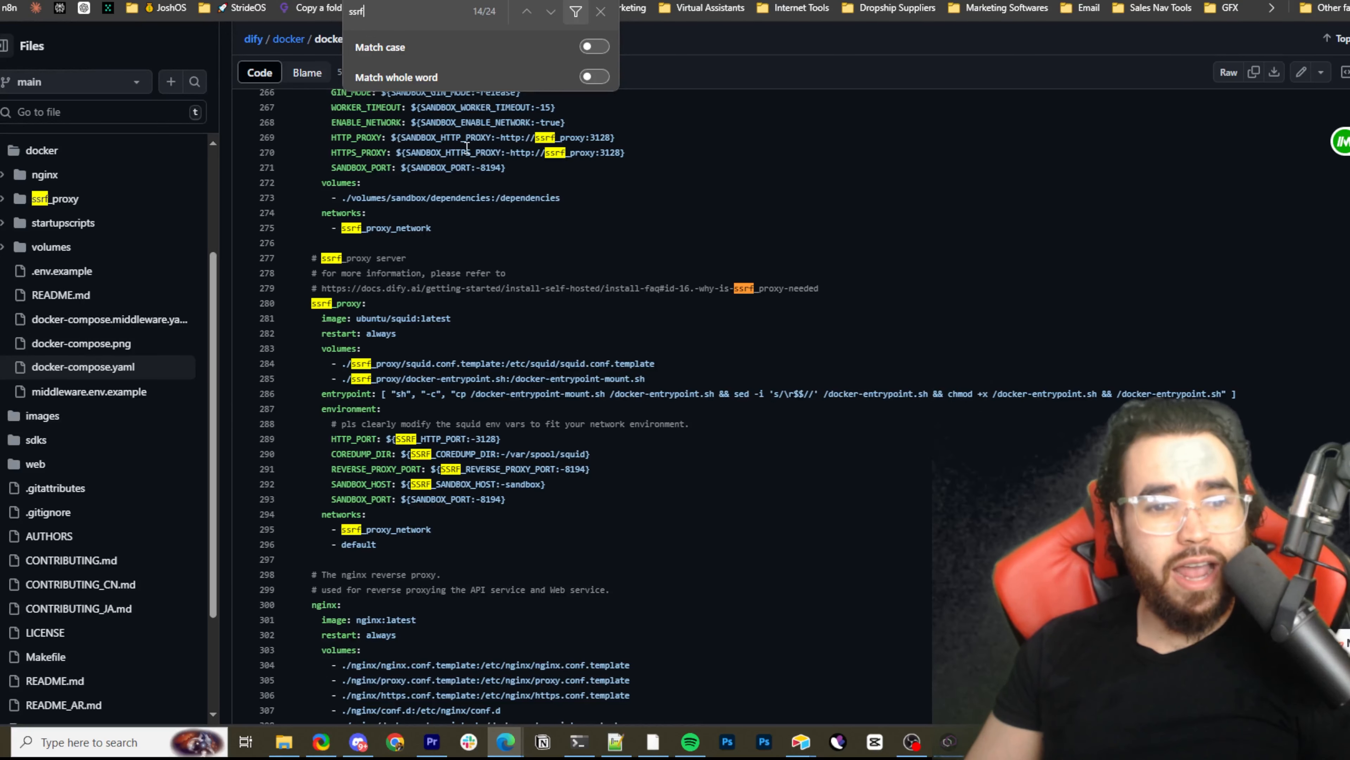
shift+click(454, 355)
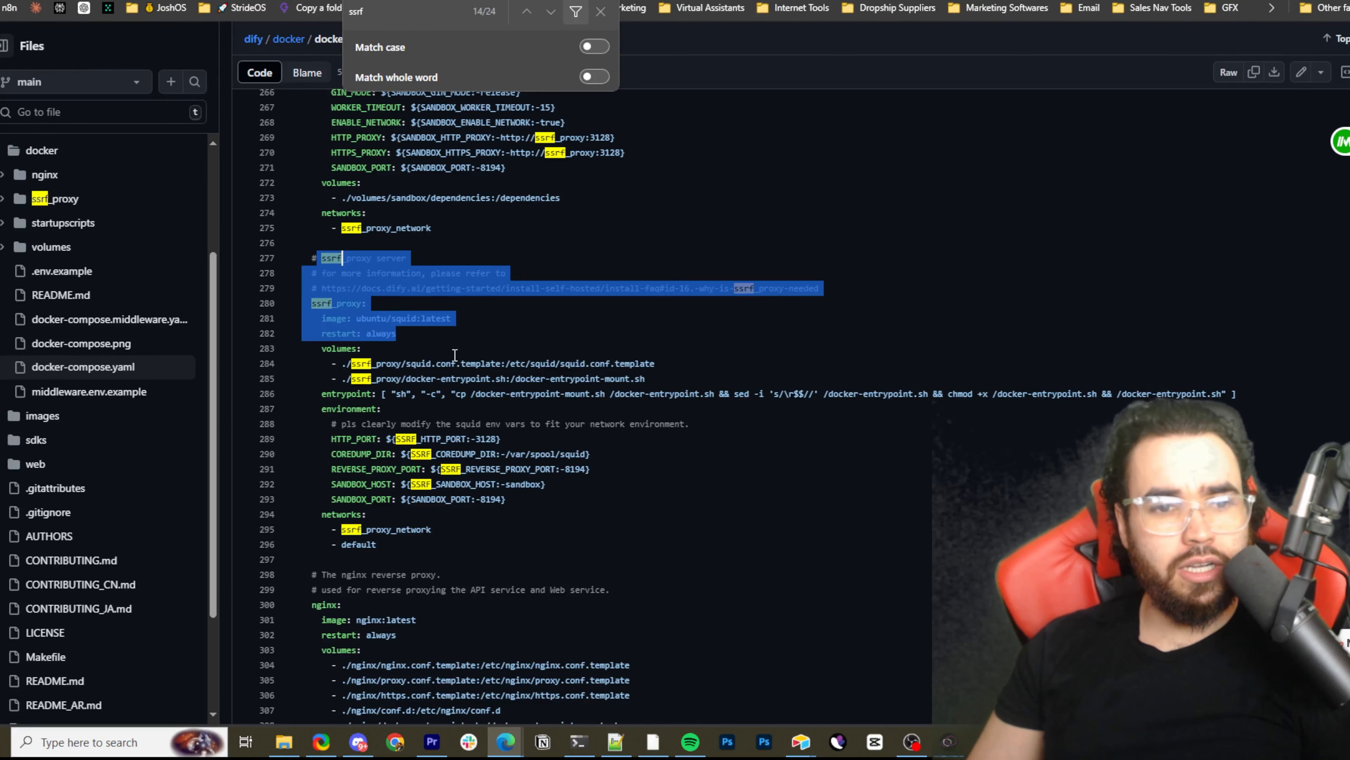
drag(455, 355, 636, 545)
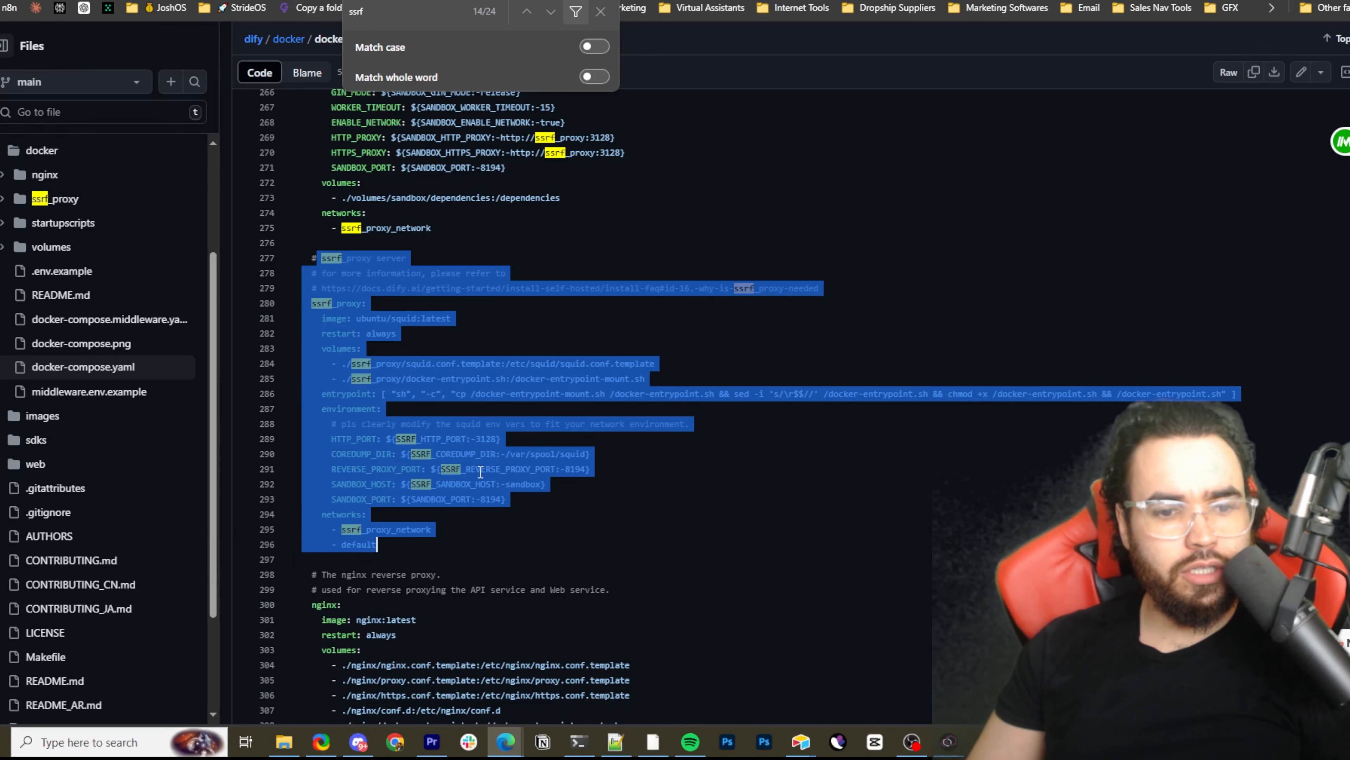
click(480, 472)
drag(329, 243, 567, 503)
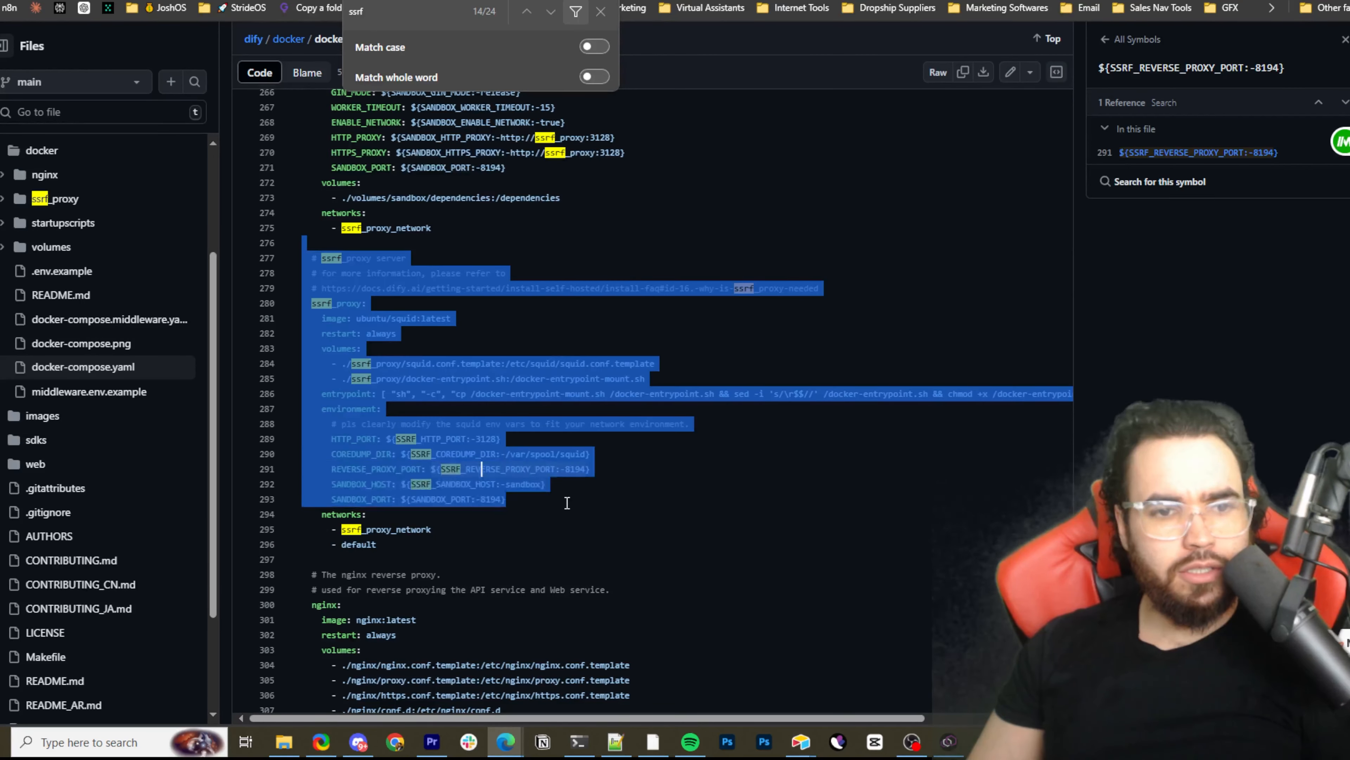
Highlight ssrf_proxy_network under the sandbox service's networks, look up its symbol references, and compare it with the ssrf_proxy service's networks
drag(412, 217, 342, 212)
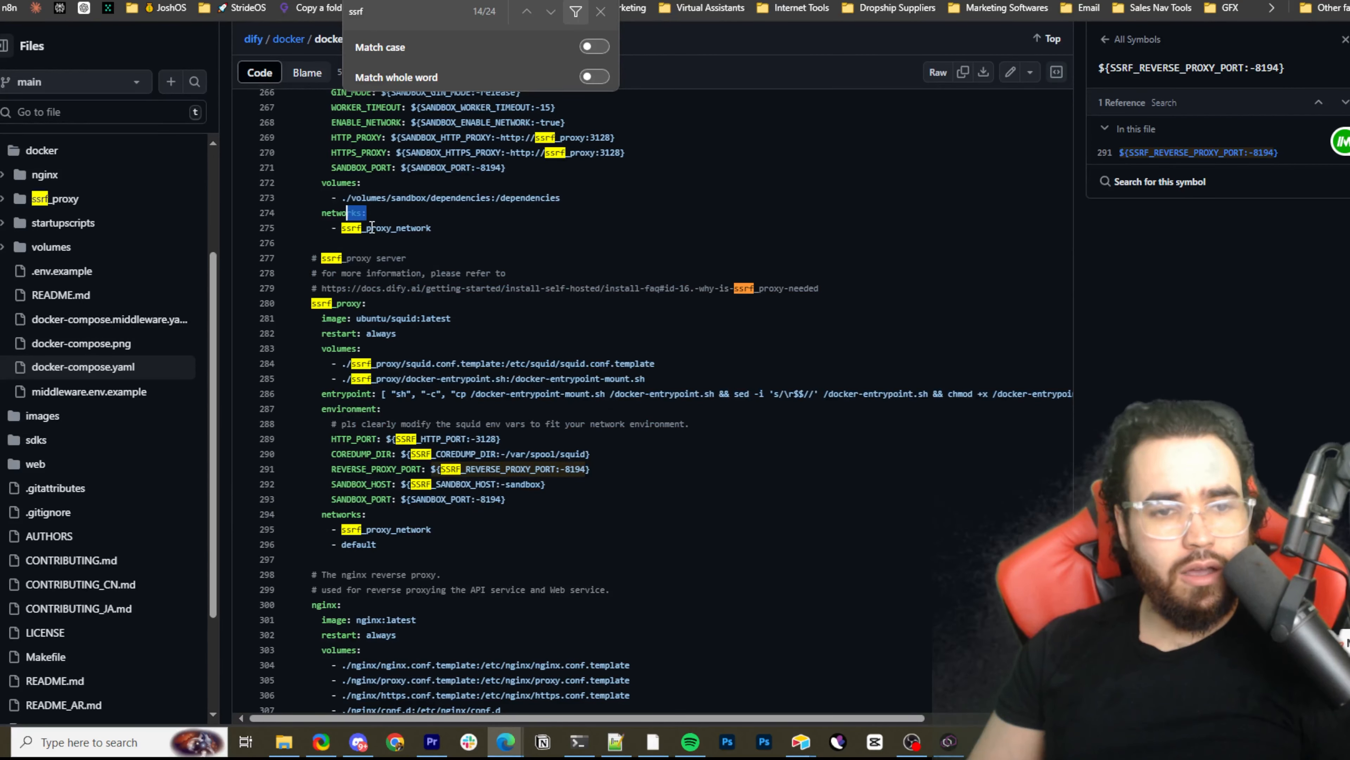
scroll(413, 237, up, 3)
drag(351, 455, 453, 471)
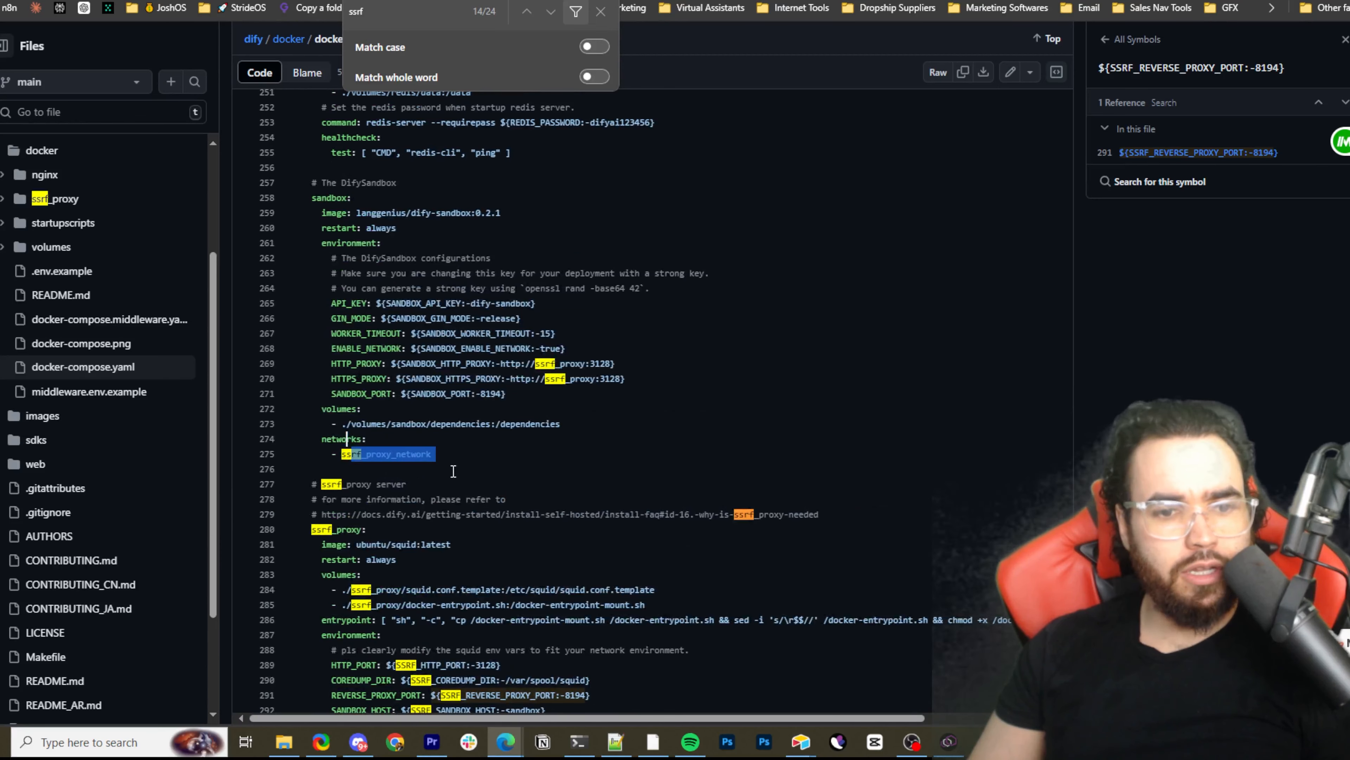
scroll(398, 403, up, 6)
scroll(388, 398, down, 7)
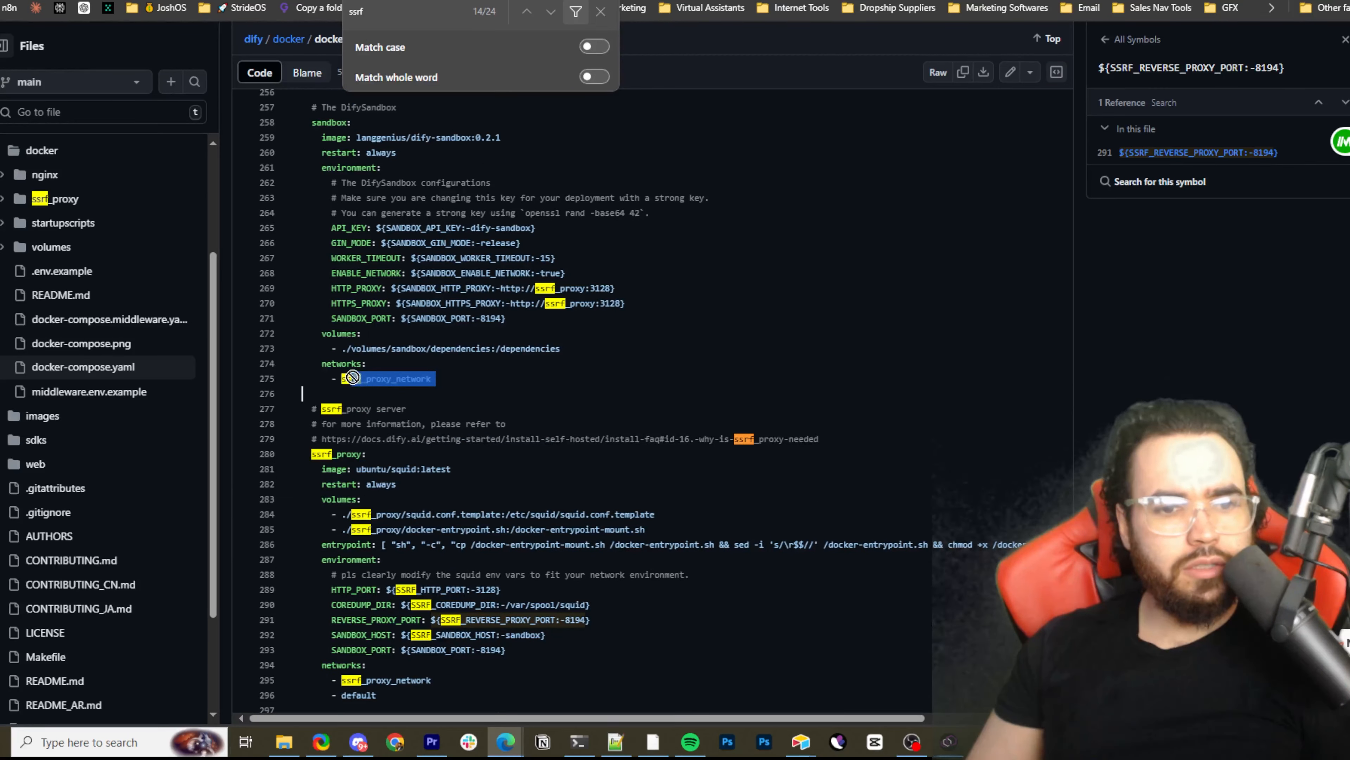
click(393, 378)
drag(397, 378, 421, 379)
scroll(457, 417, down, 3)
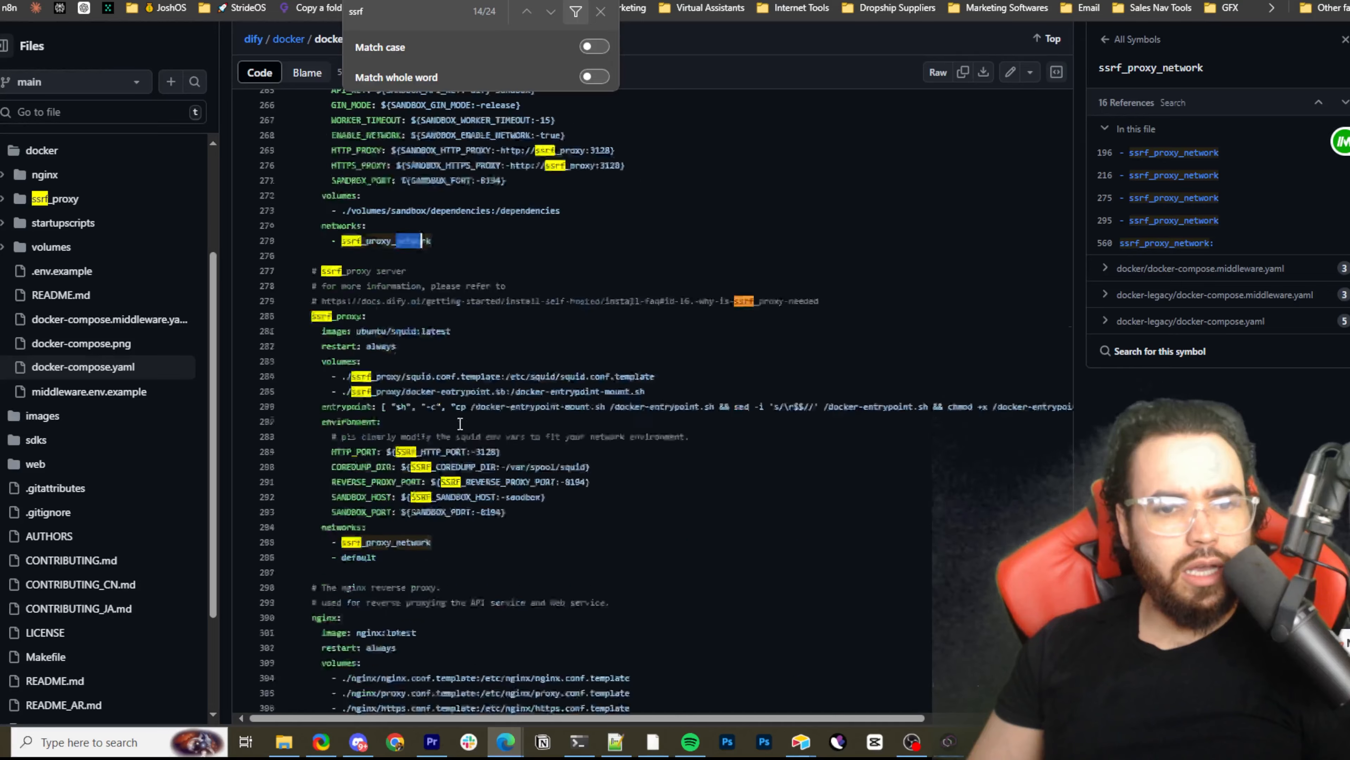
scroll(450, 430, up, 3)
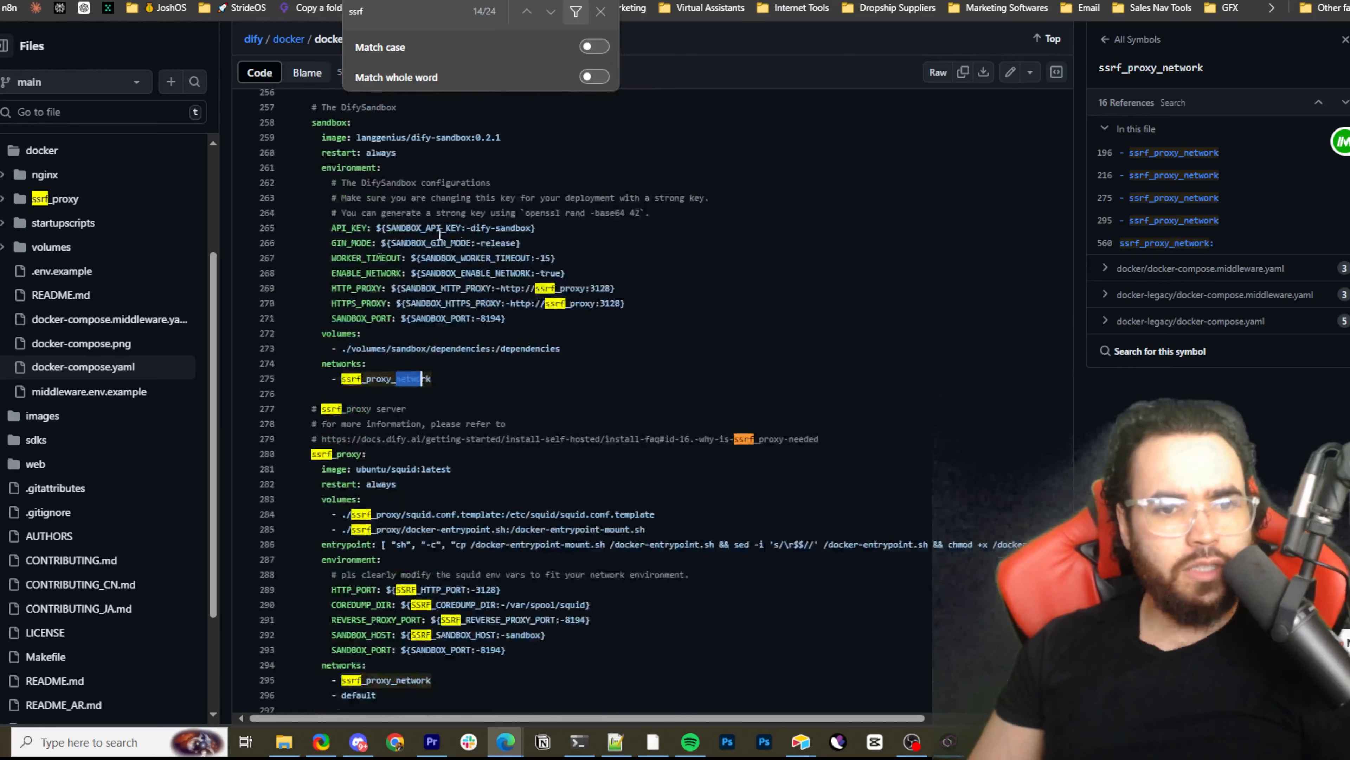
scroll(459, 280, down, 7)
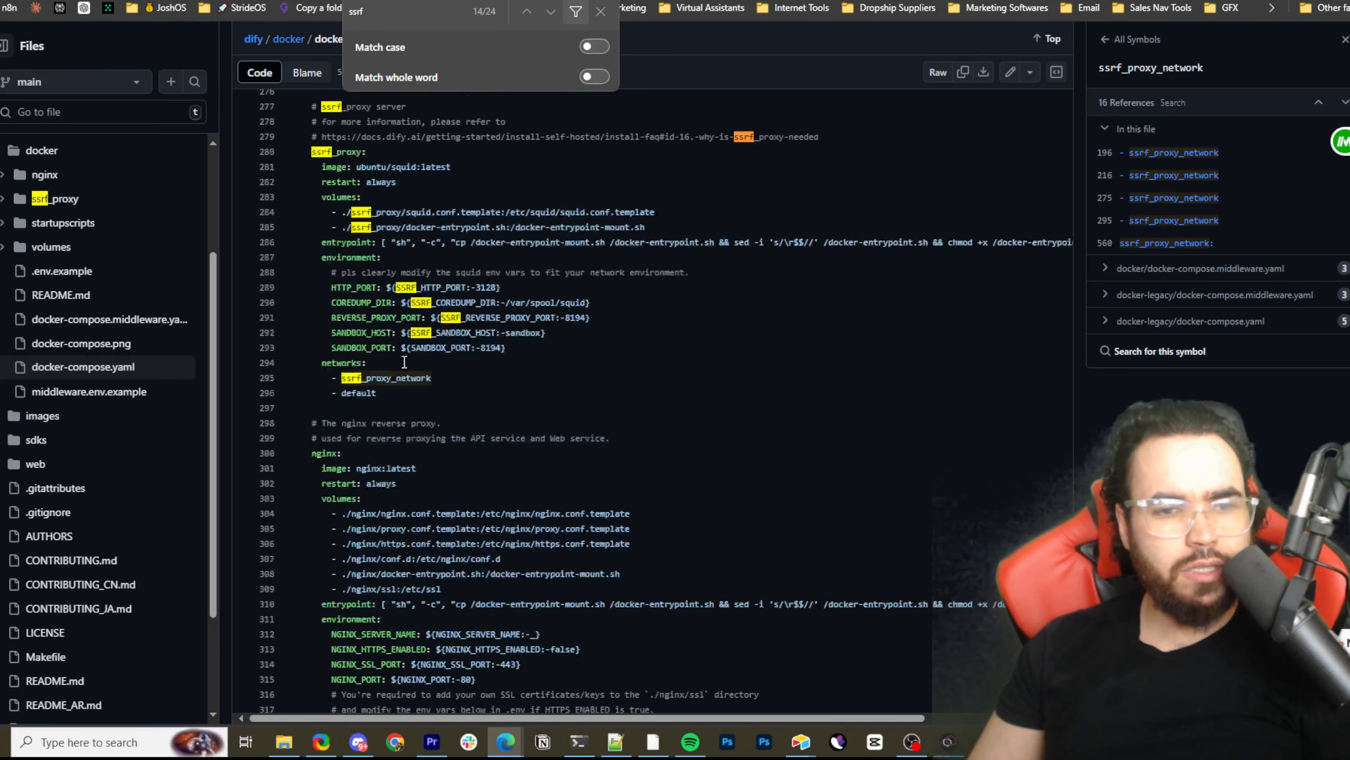
scroll(388, 345, up, 5)
scroll(385, 352, down, 12)
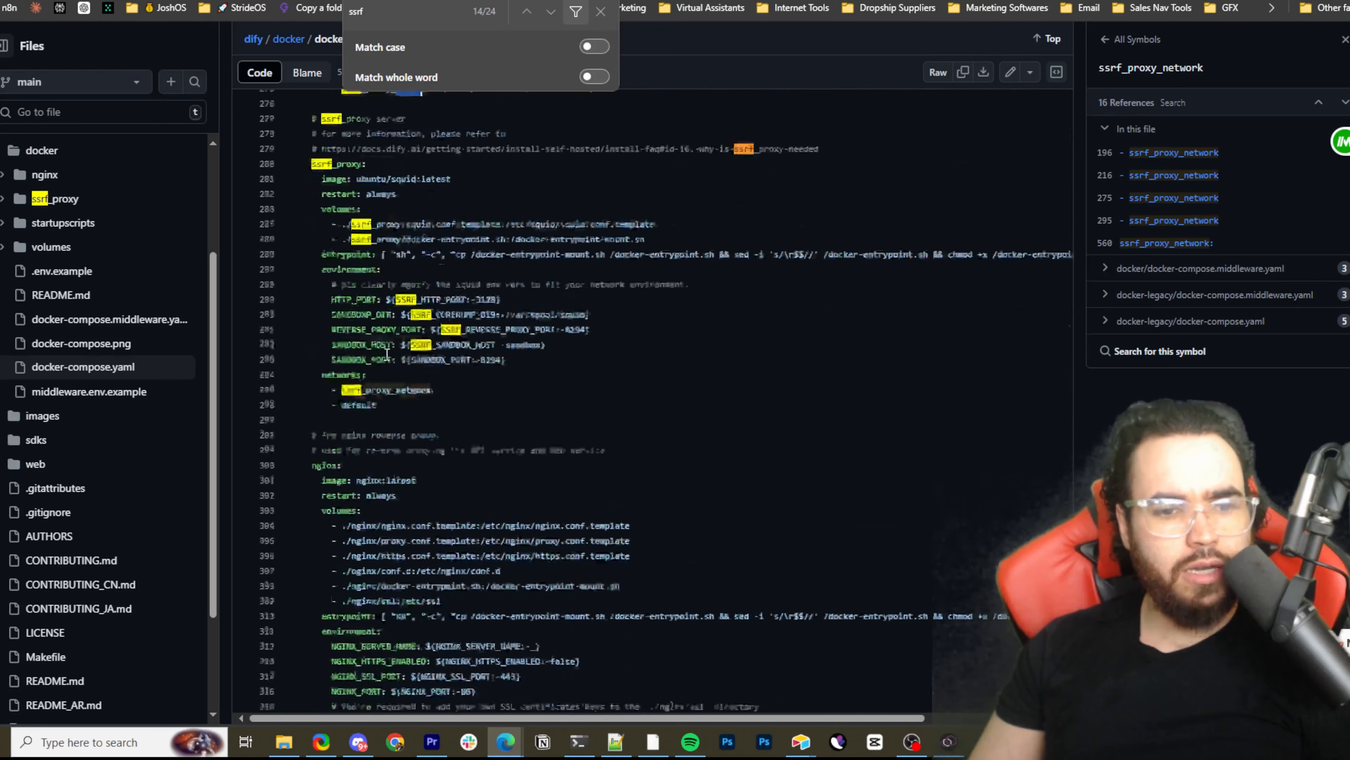
Examine the vector database services after nginx, from Weaviate and Qdrant through pgvector, Chroma, Oracle and Milvus to Opensearch
scroll(334, 359, down, 5)
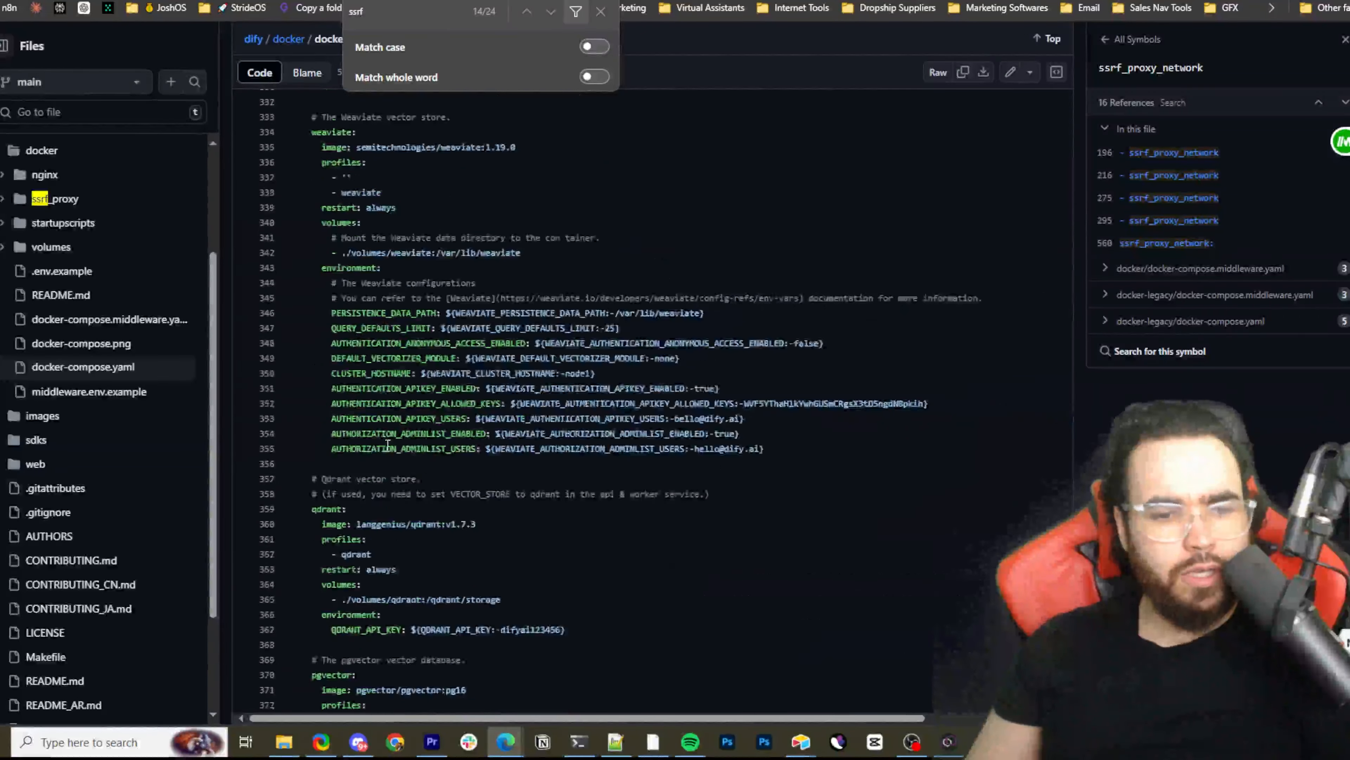
scroll(427, 441, down, 6)
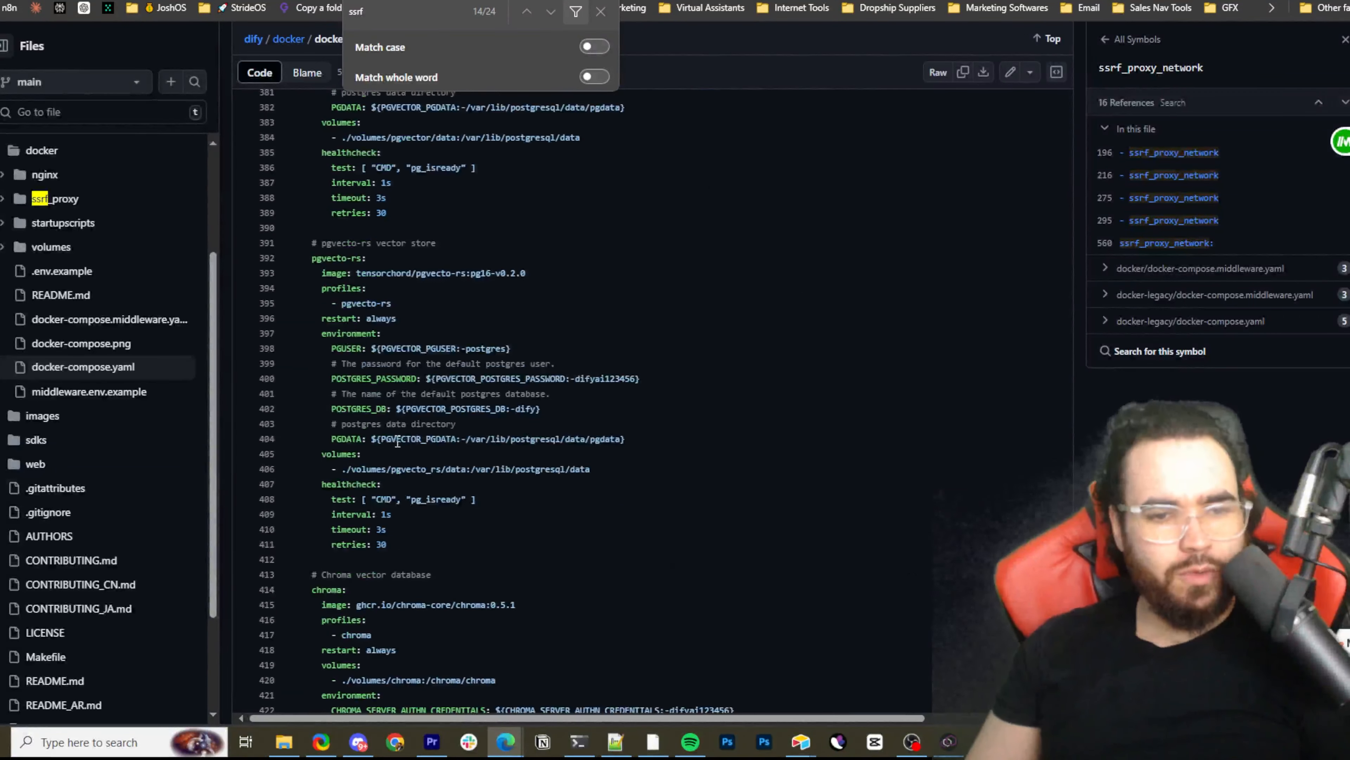
scroll(380, 293, down, 8)
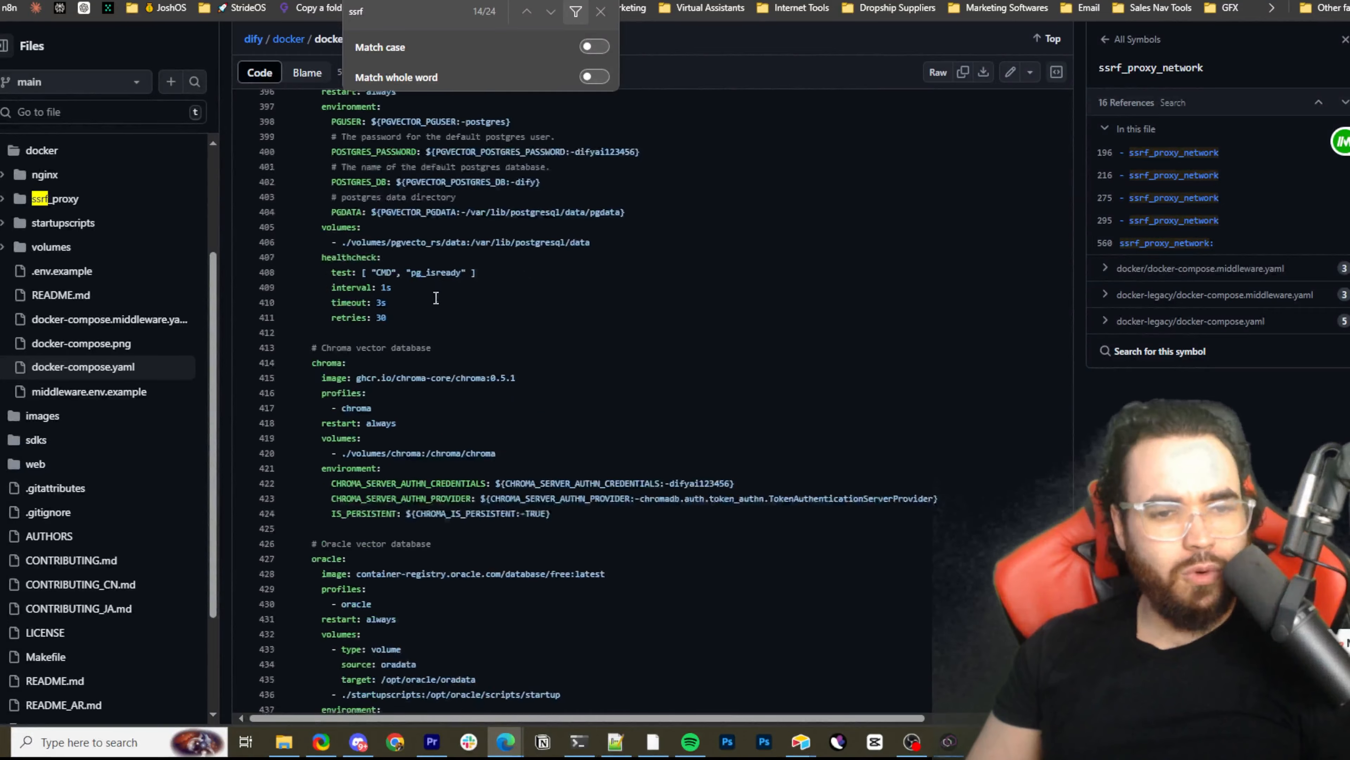
scroll(532, 284, down, 2)
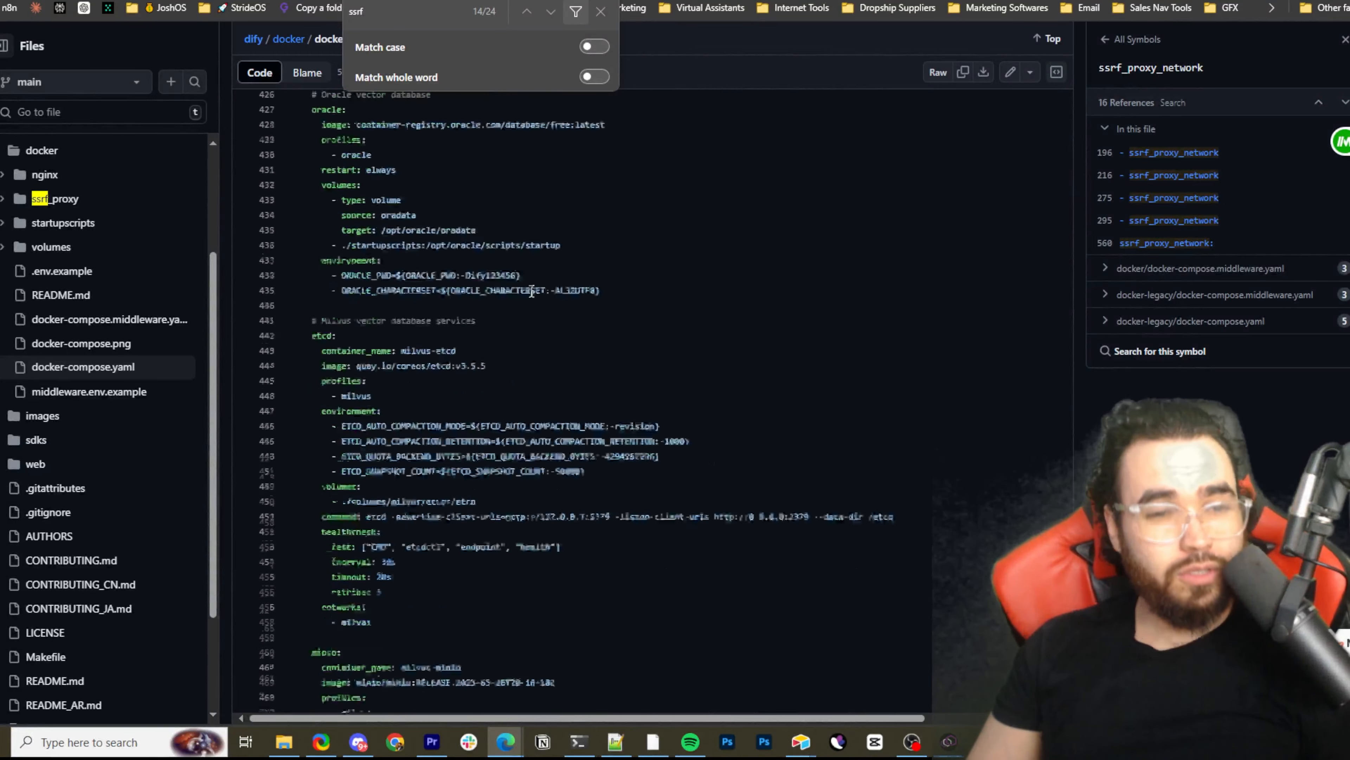
scroll(458, 252, down, 1)
scroll(458, 252, down, 12)
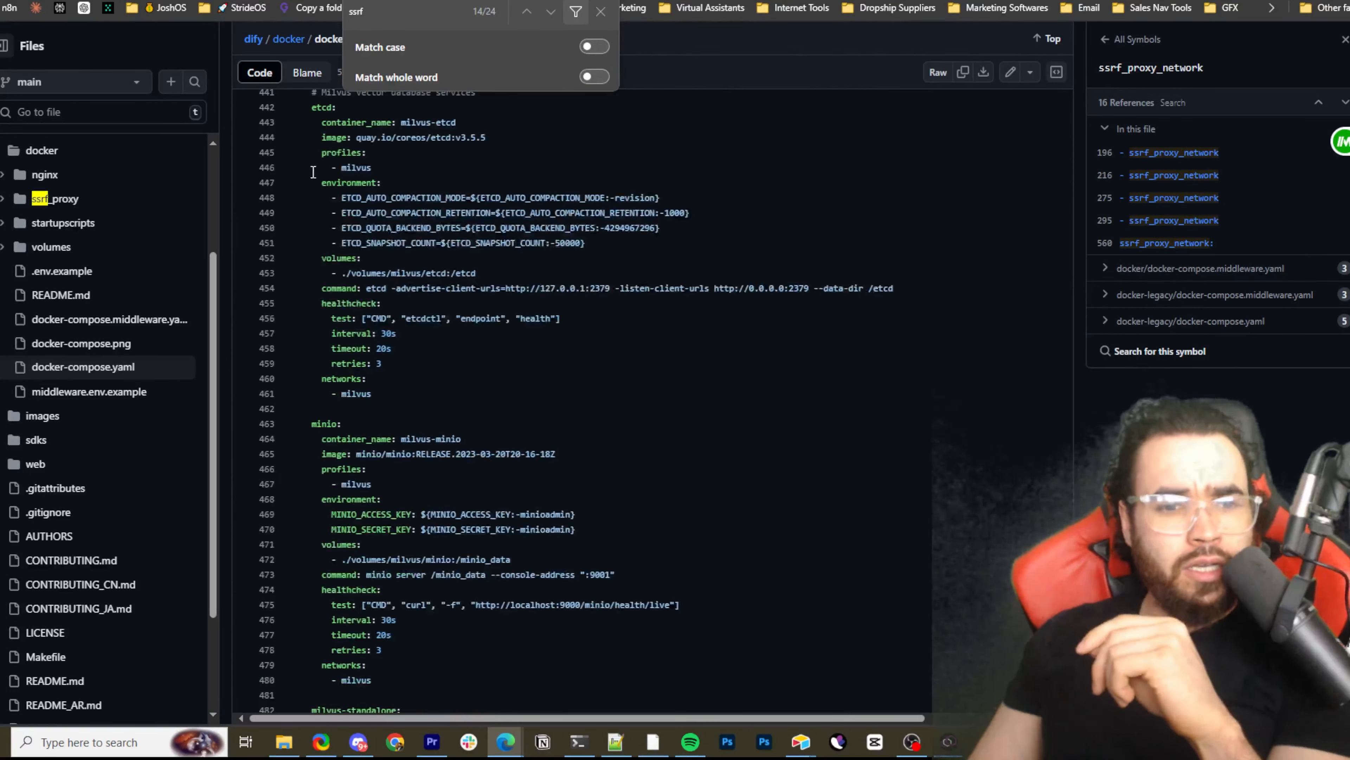
scroll(387, 279, down, 2)
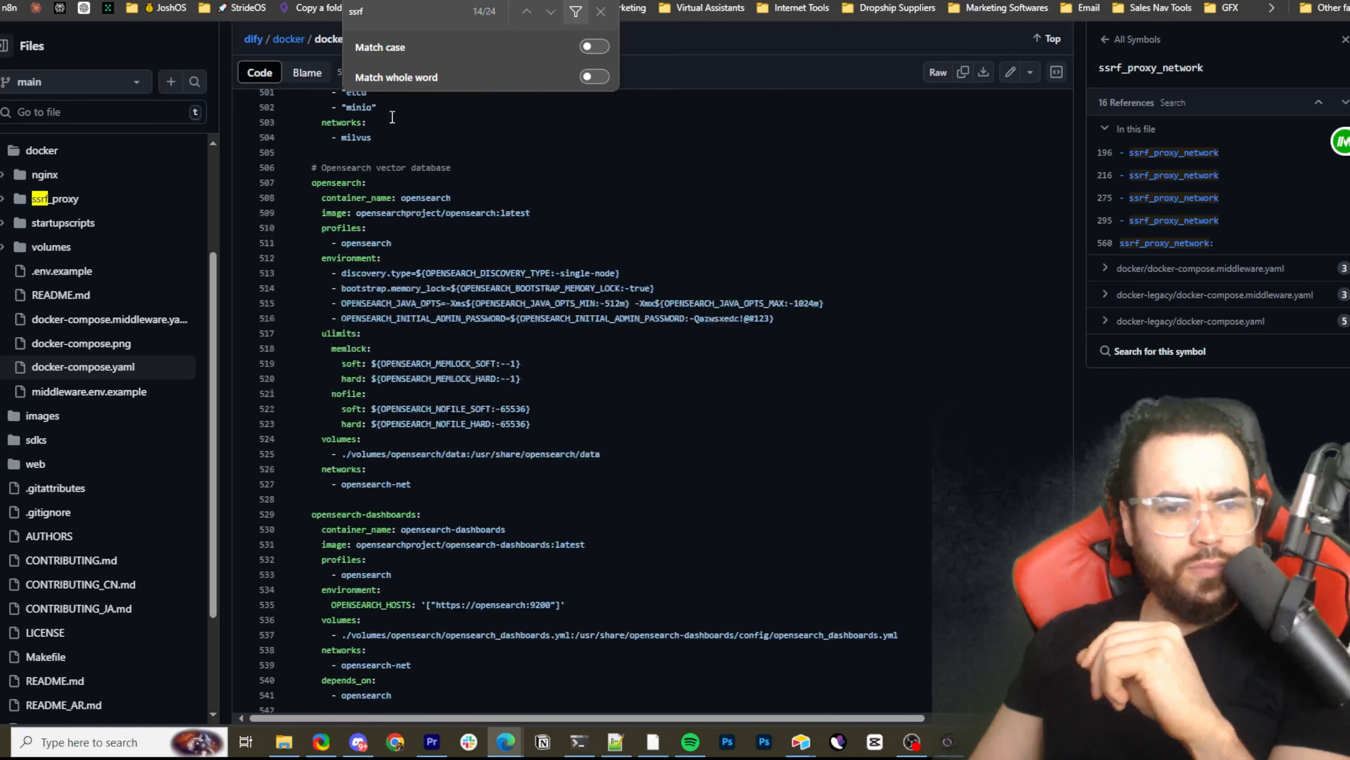
Go back to the "ssrf" matches in the sandbox service and highlight its HTTP_PROXY and HTTPS_PROXY lines
click(527, 12)
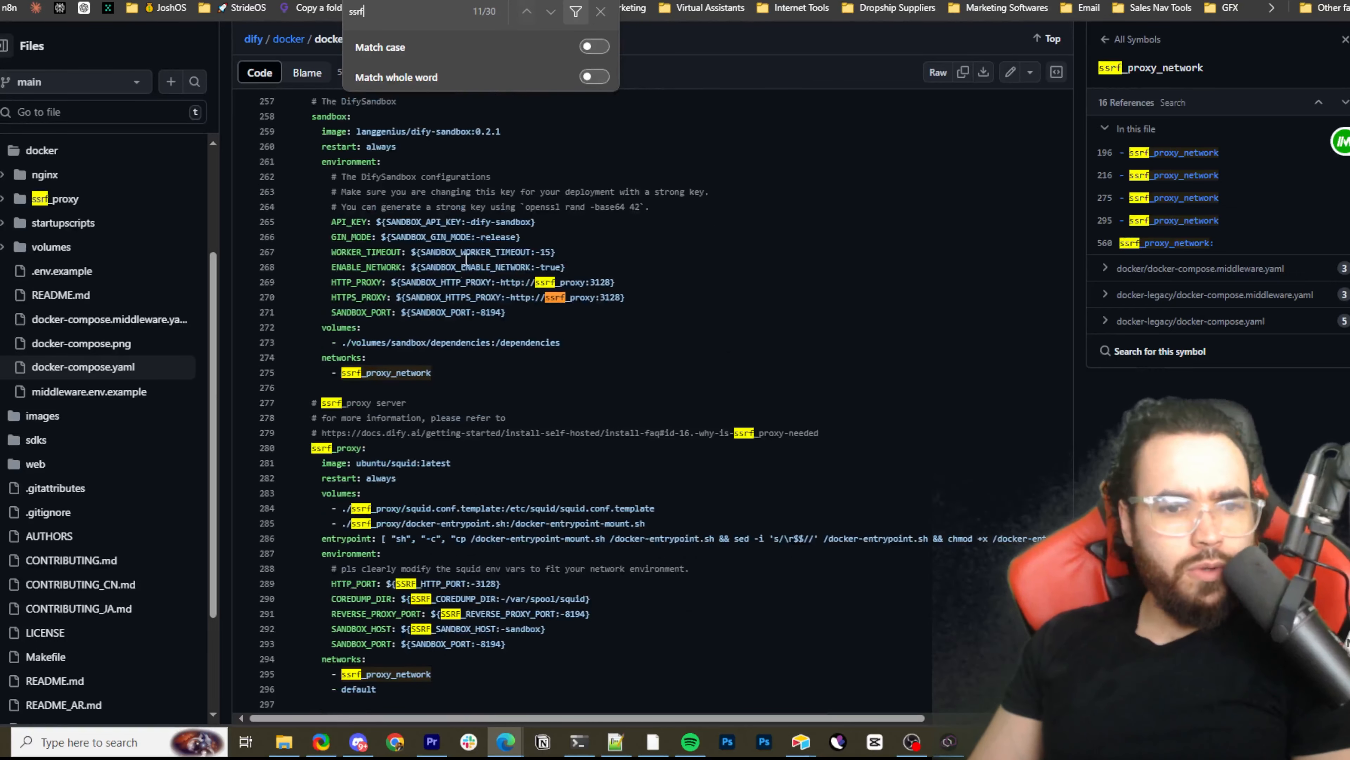
drag(474, 282, 590, 283)
click(591, 283)
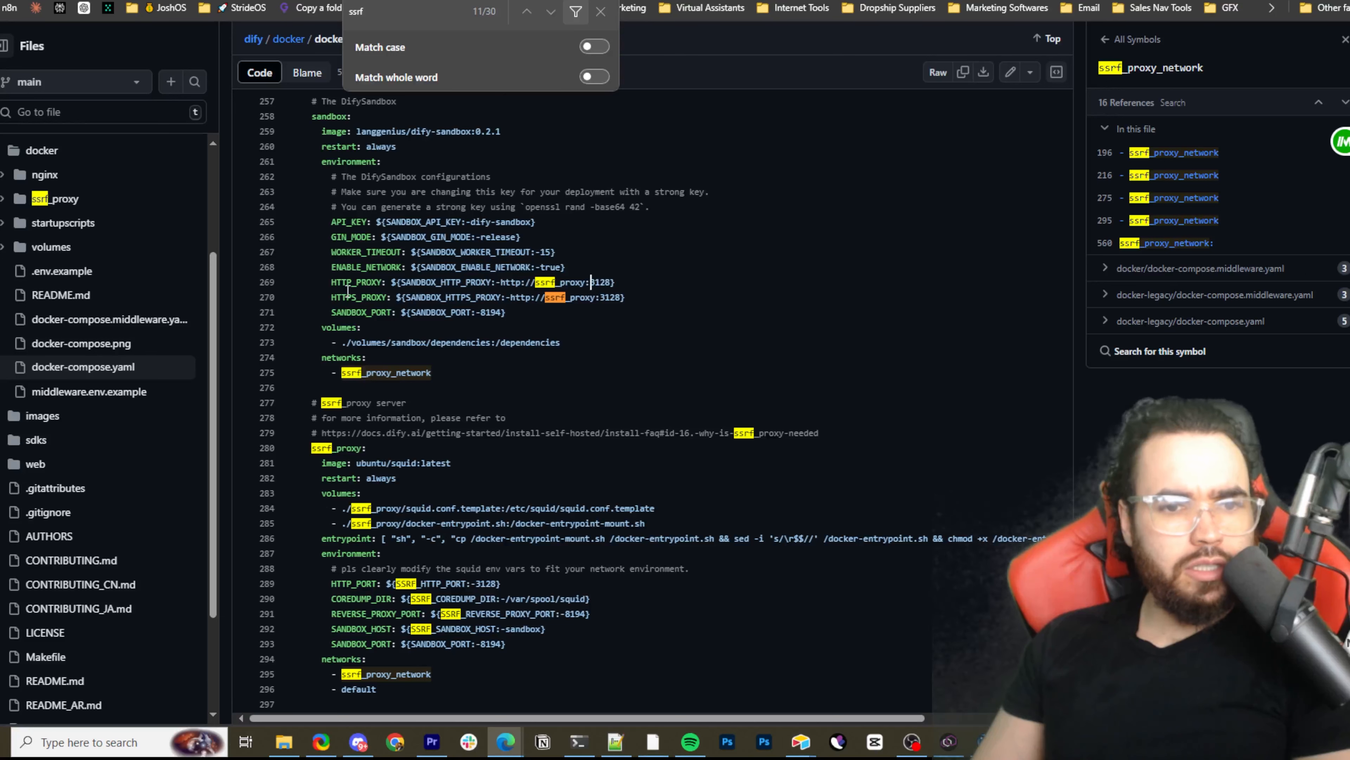
drag(601, 284, 318, 288)
drag(321, 288, 576, 298)
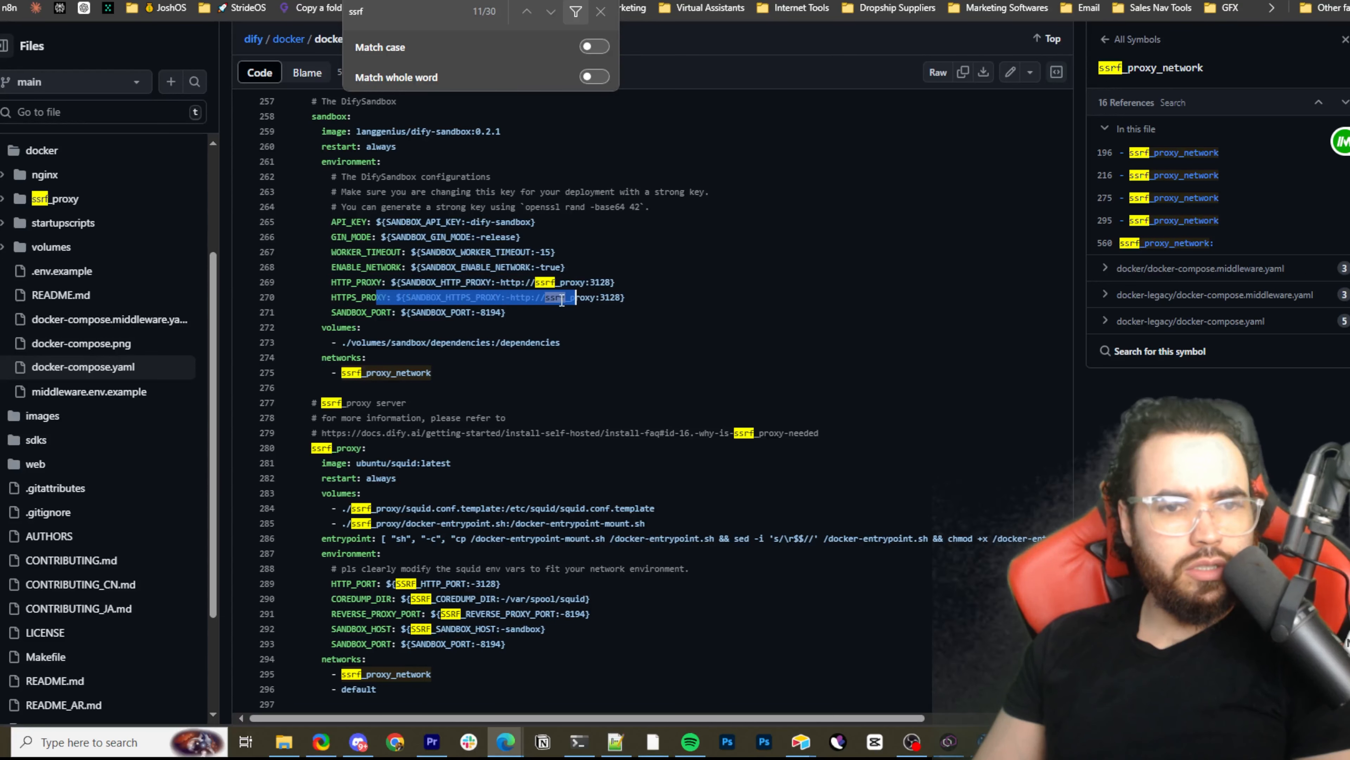
scroll(501, 294, up, 3)
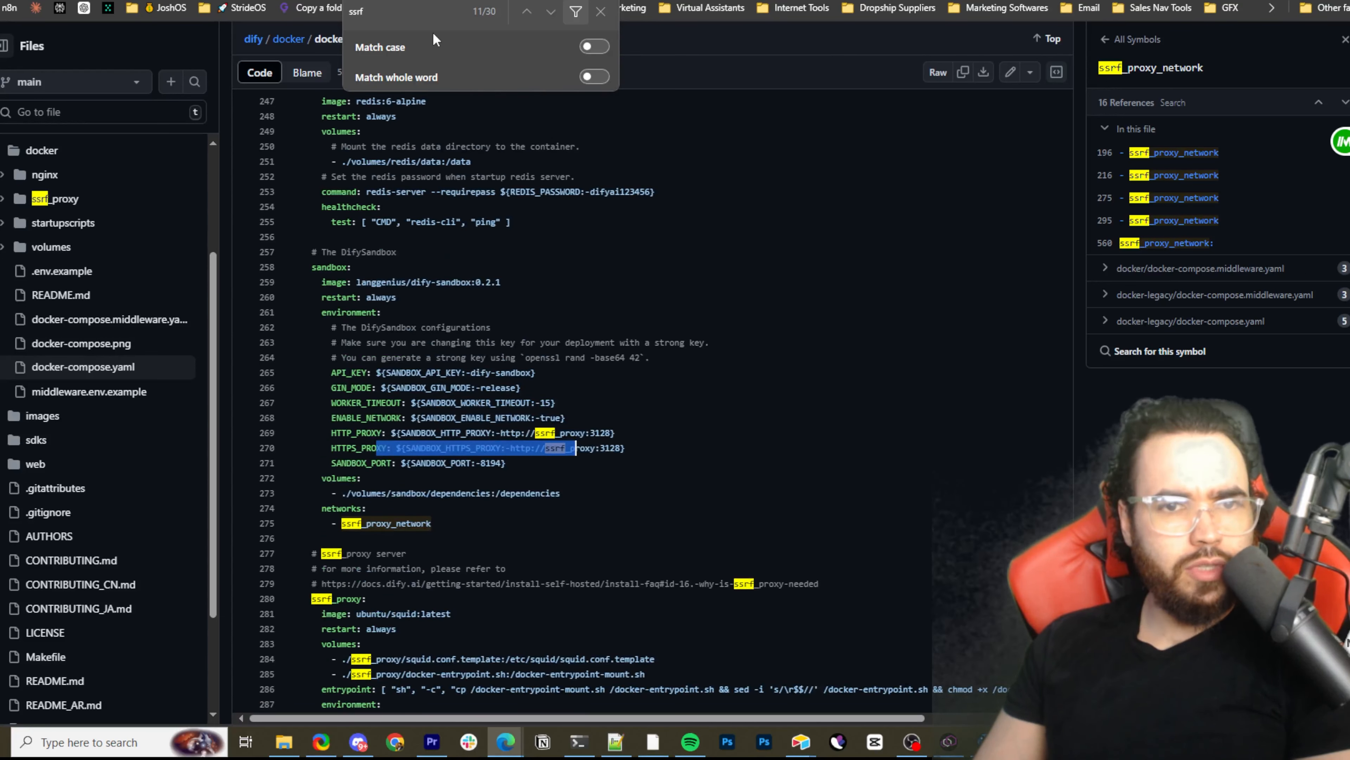
Step back through earlier "ssrf" matches to the shared environment variables and highlight the SSRF_PROXY_HTTP_URL and SSRF_PROXY_HTTPS_URL lines
click(525, 12)
click(526, 13)
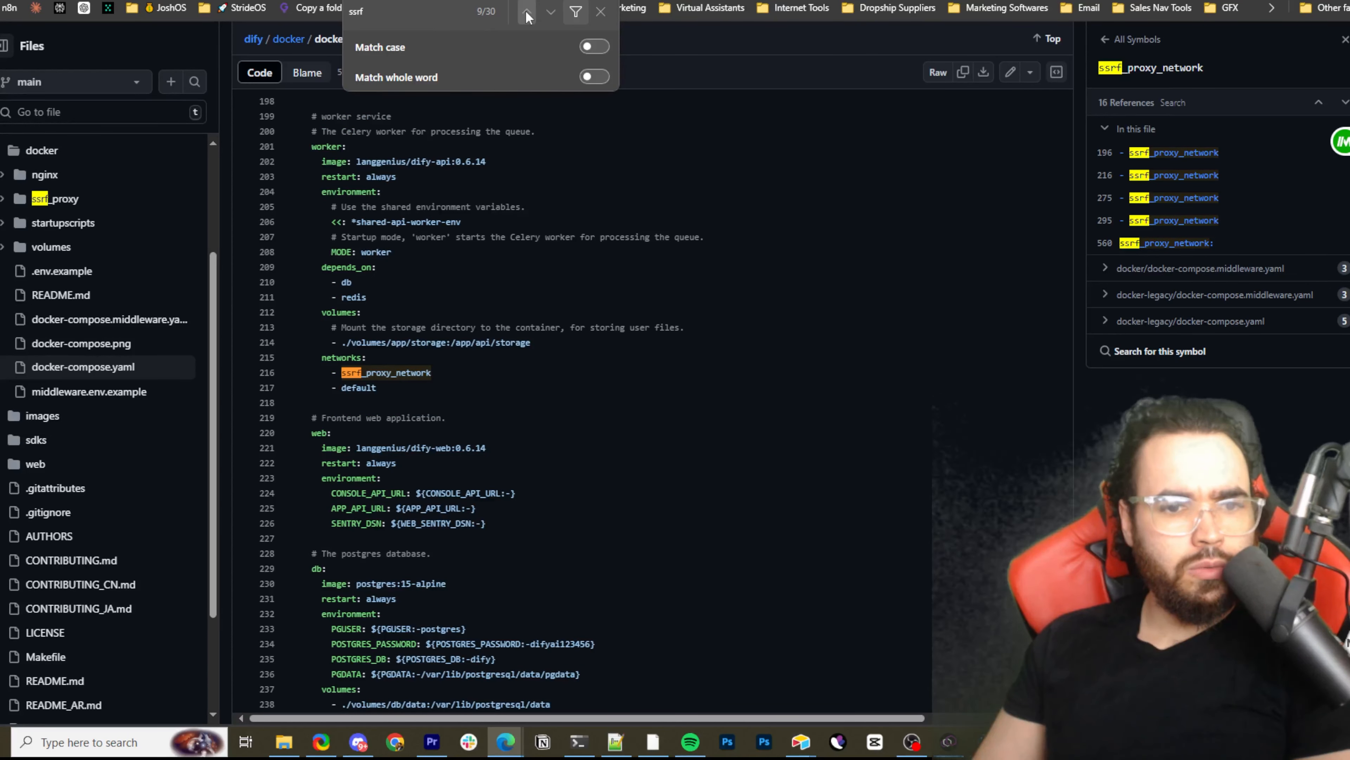
click(525, 10)
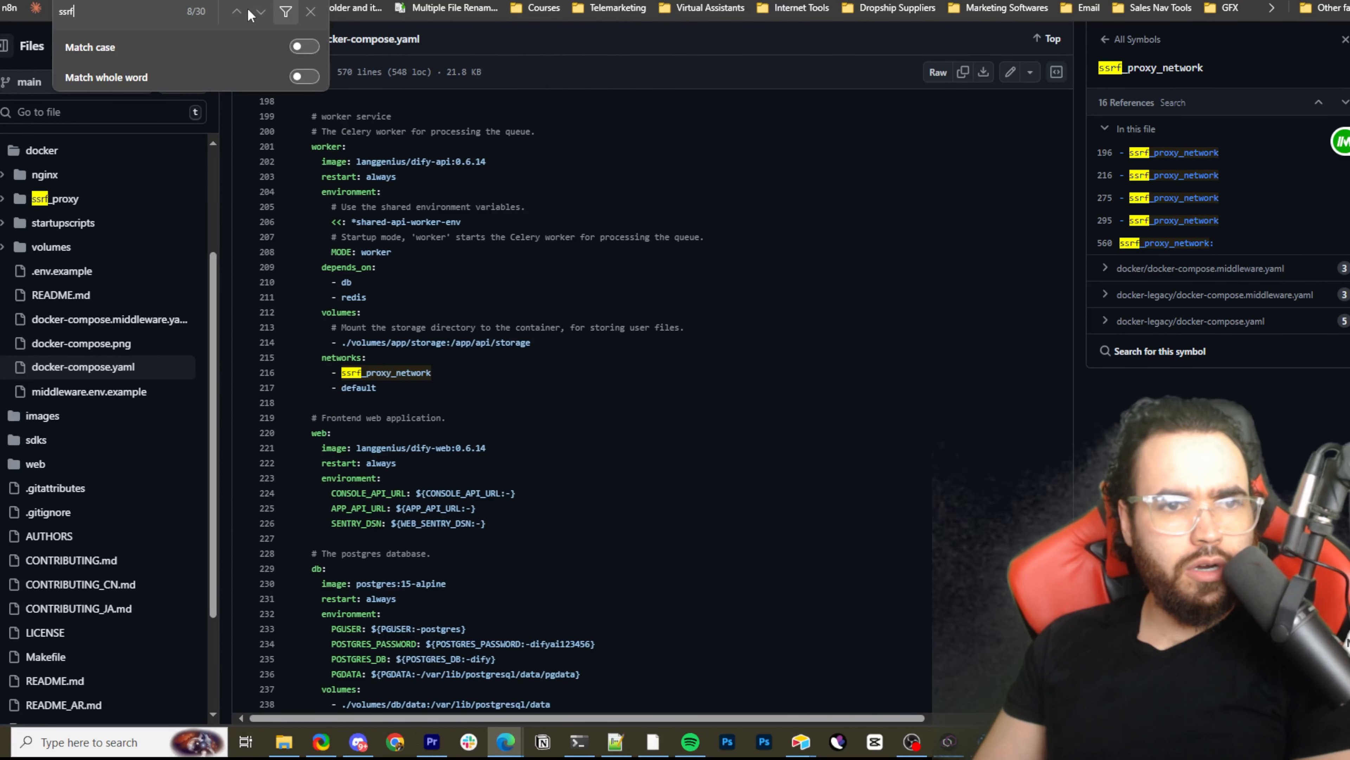
click(237, 12)
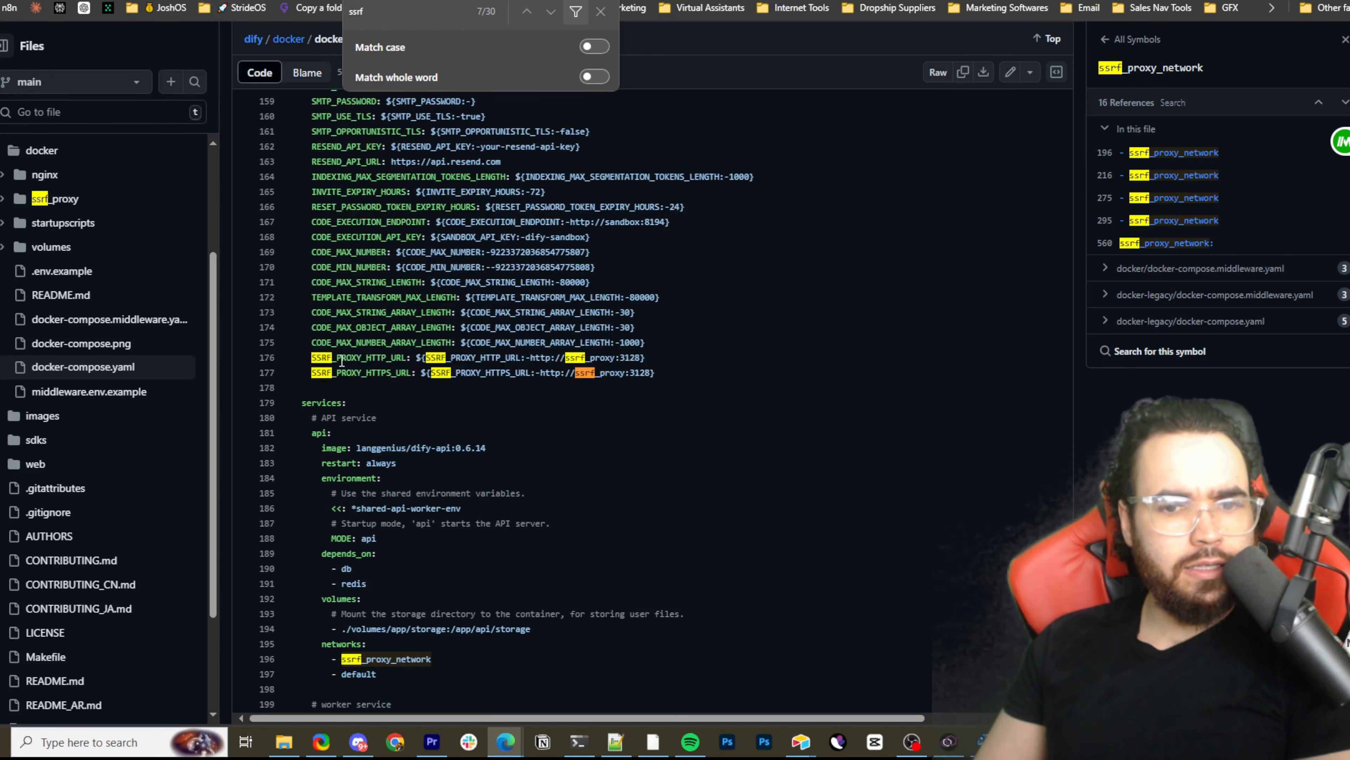
drag(627, 383, 334, 342)
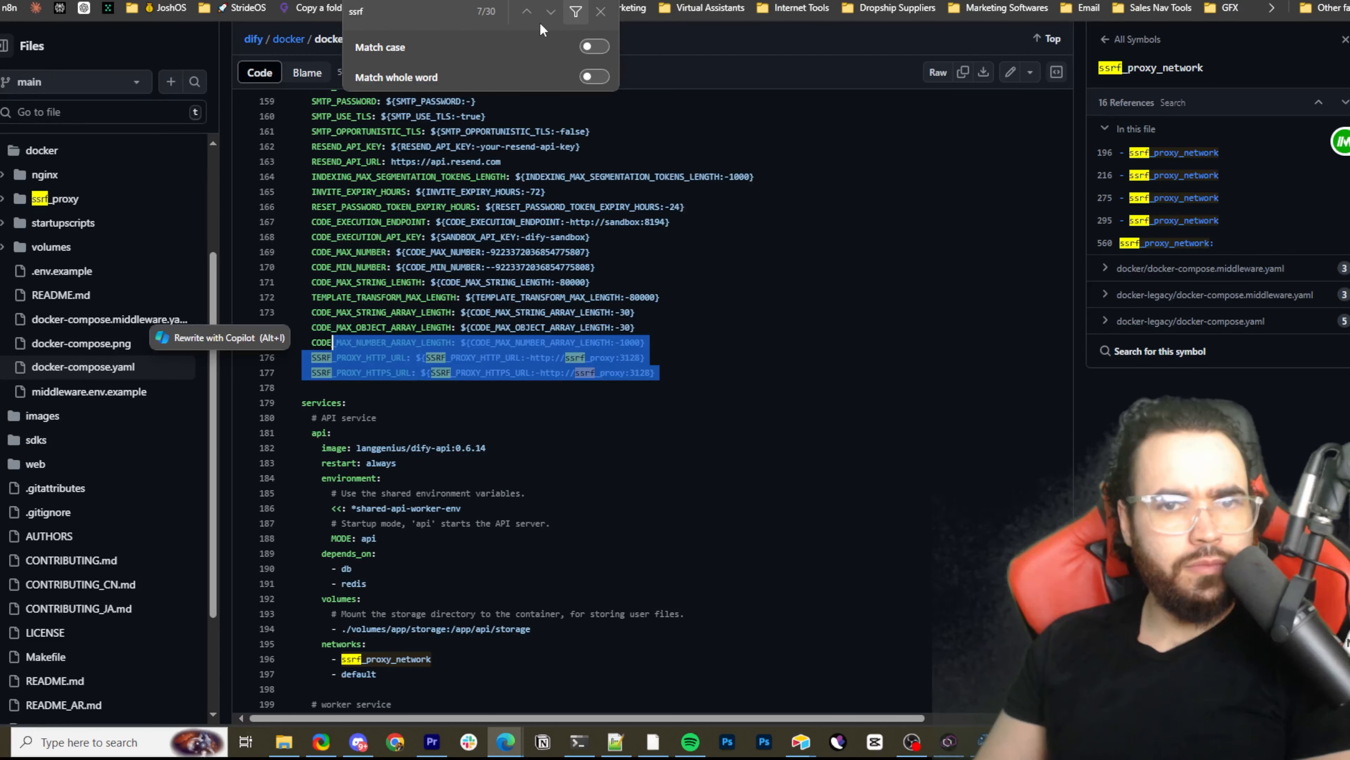
Find the networks section near the file's end and highlight the ssrf_proxy_network definition with its driver and internal lines
click(528, 12)
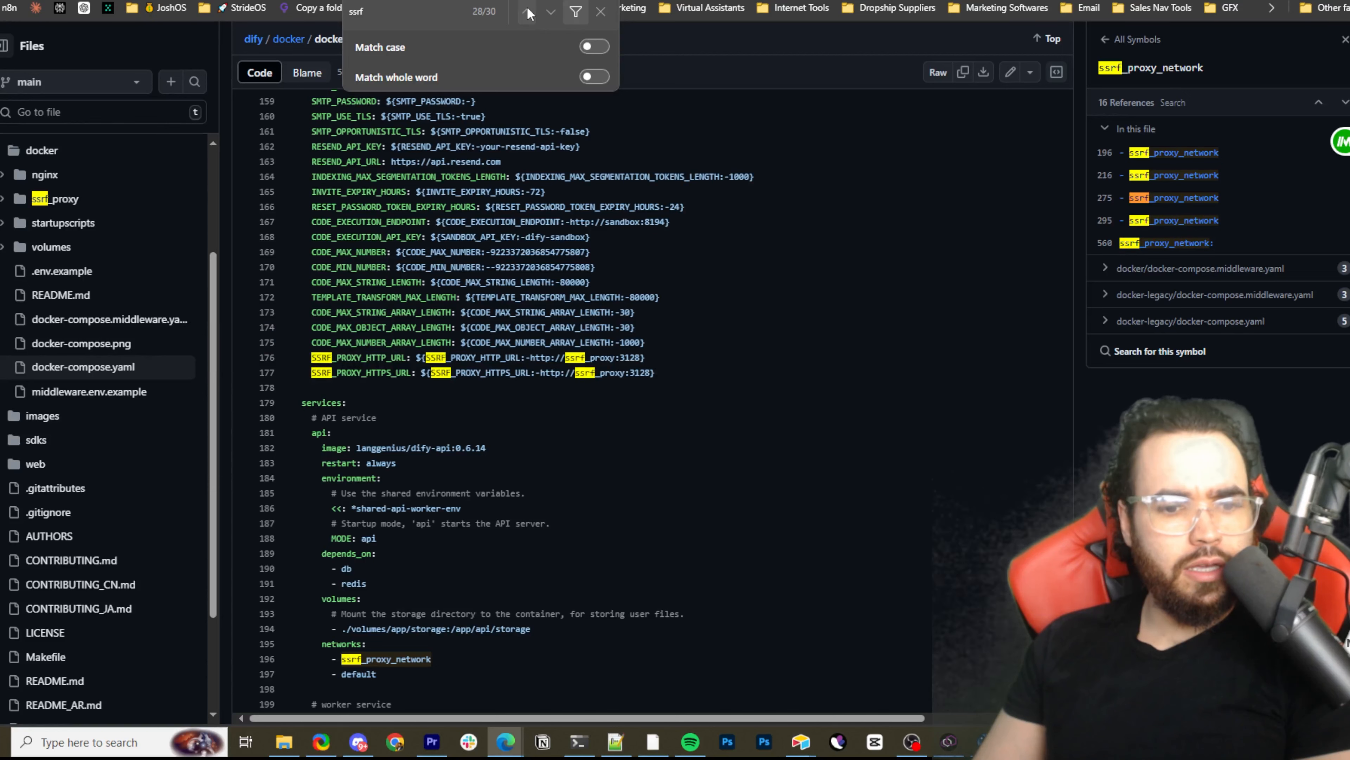
click(527, 12)
click(528, 11)
scroll(553, 359, up, 5)
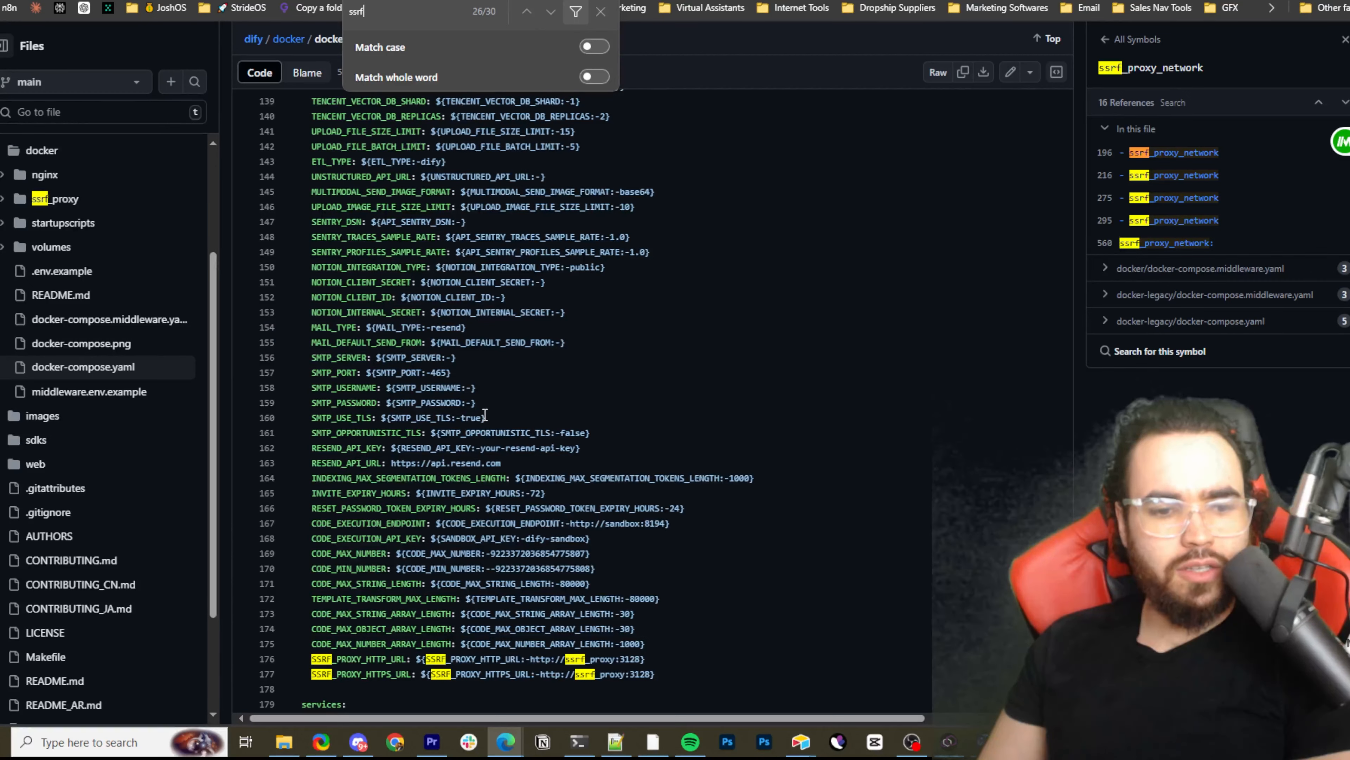
scroll(486, 407, down, 20)
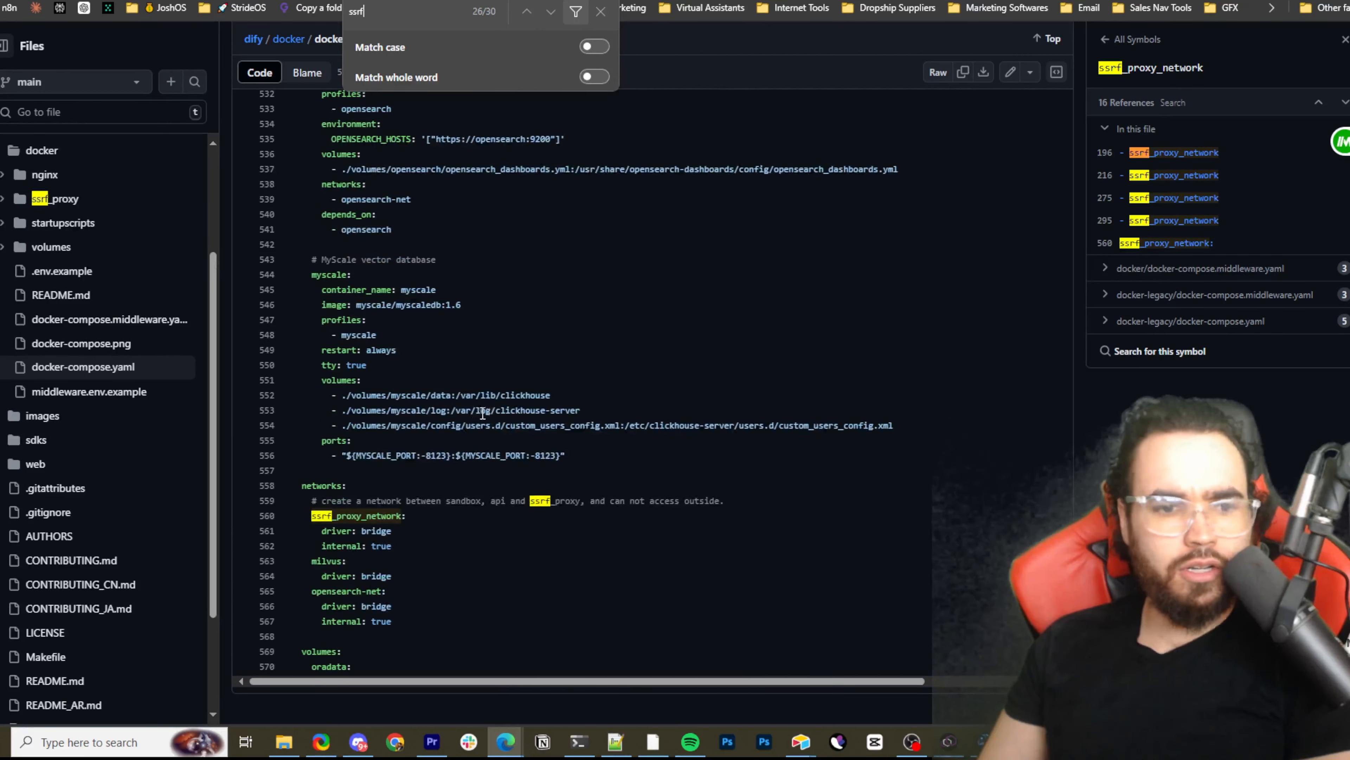
drag(317, 515, 431, 518)
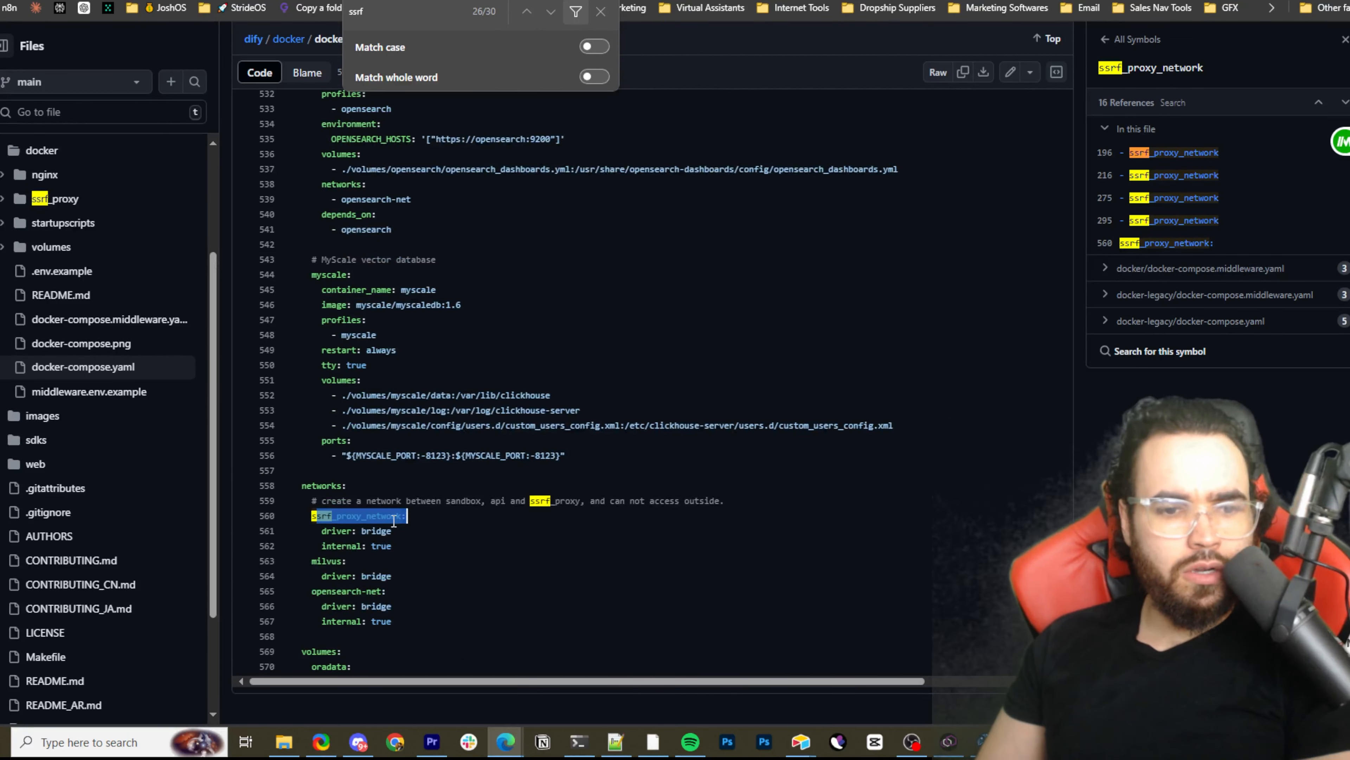
drag(304, 513, 415, 544)
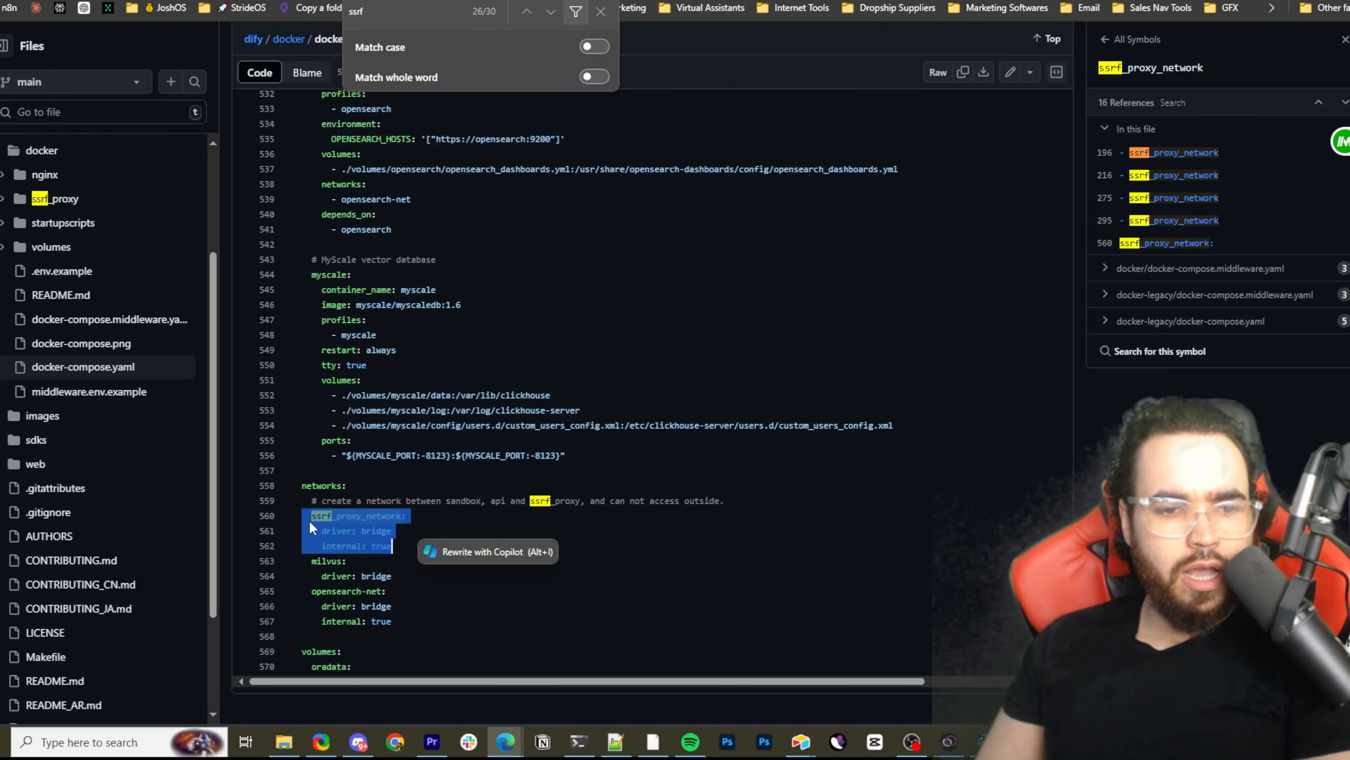
drag(306, 513, 420, 544)
Close the "ssrf" search and review the forked docker-compose.yaml down to its networks section for comparison with the original
scroll(394, 532, up, 20)
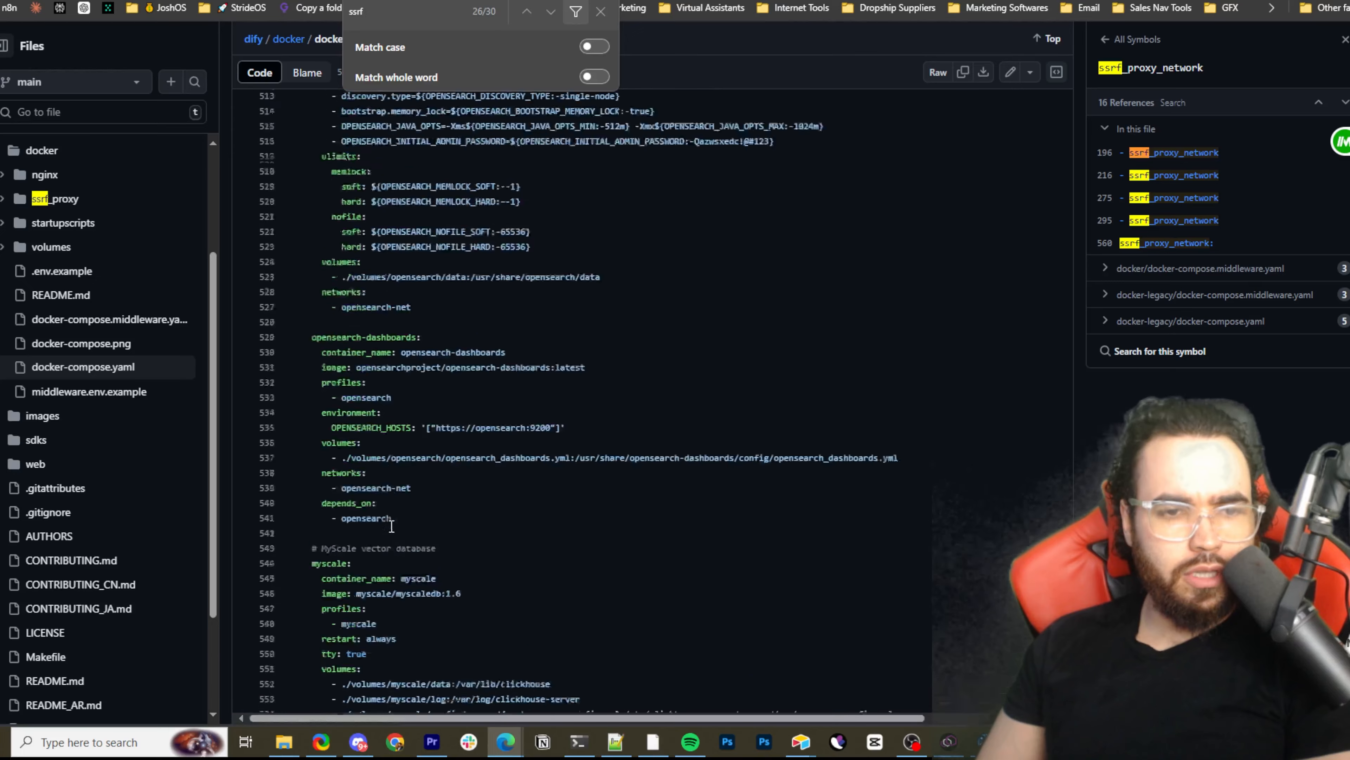
scroll(382, 527, up, 5)
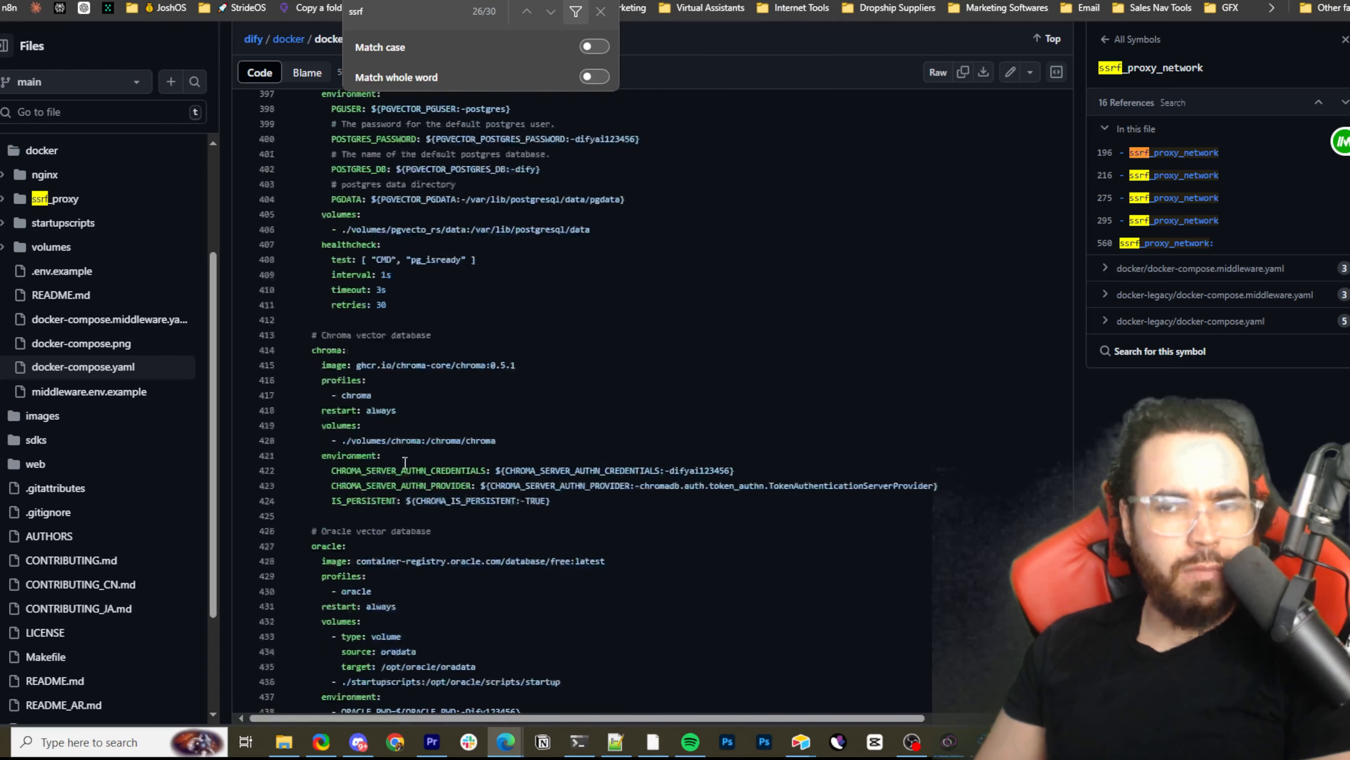
key(Escape)
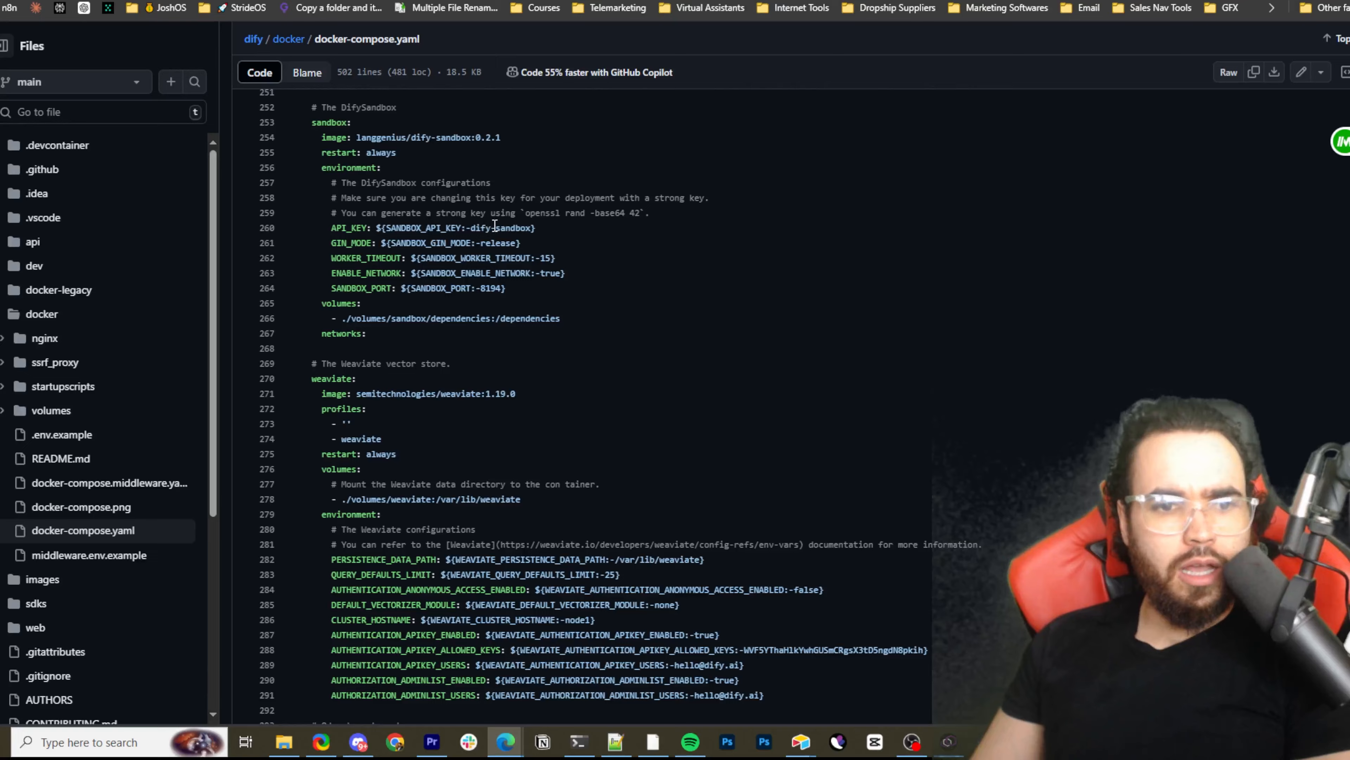
scroll(494, 226, down, 20)
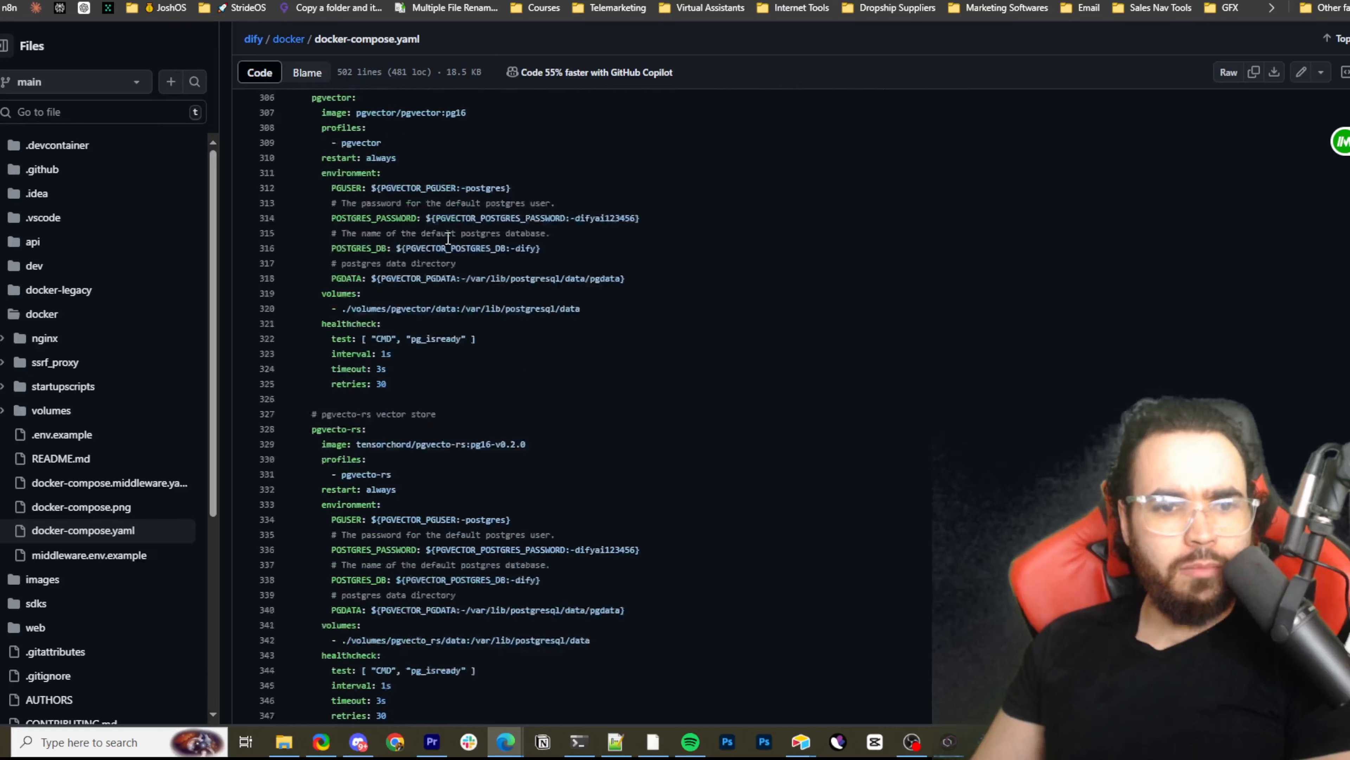
scroll(477, 262, down, 10)
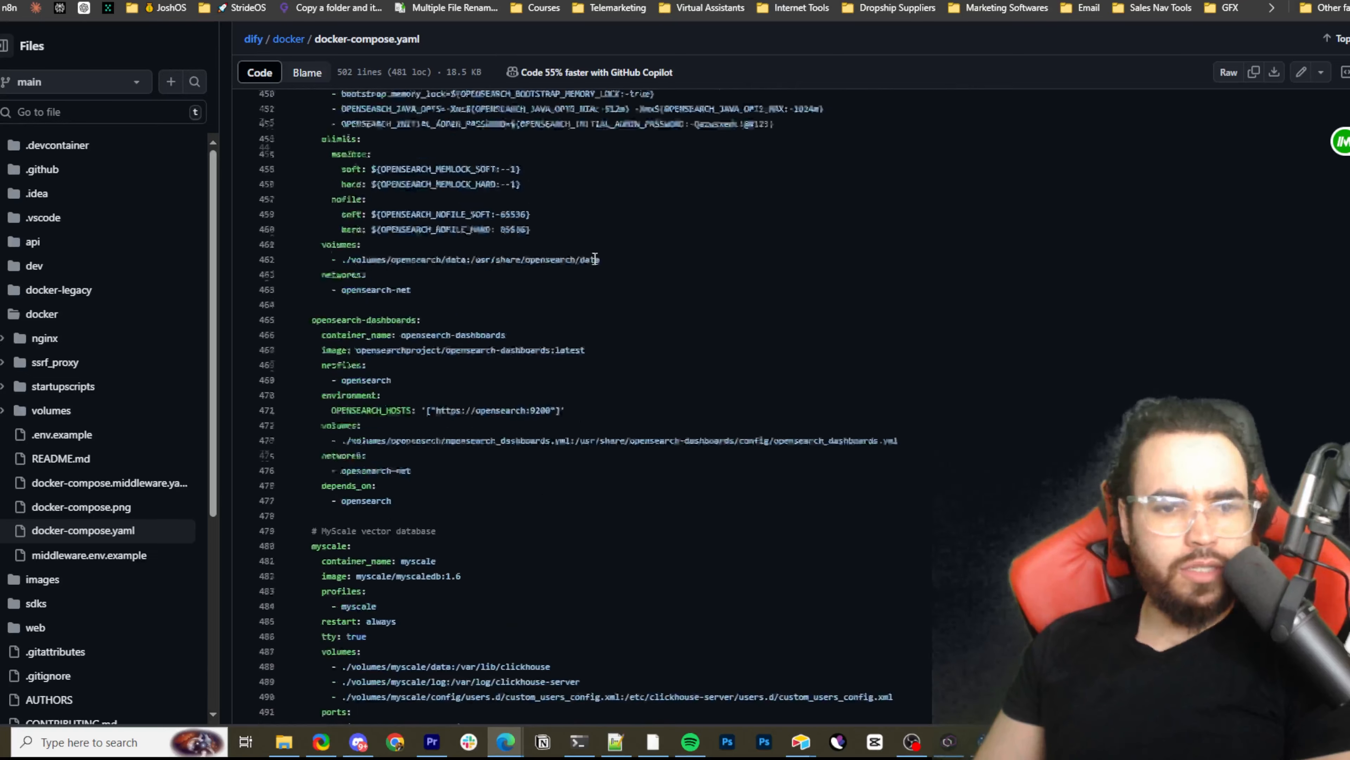
scroll(606, 208, up, 2)
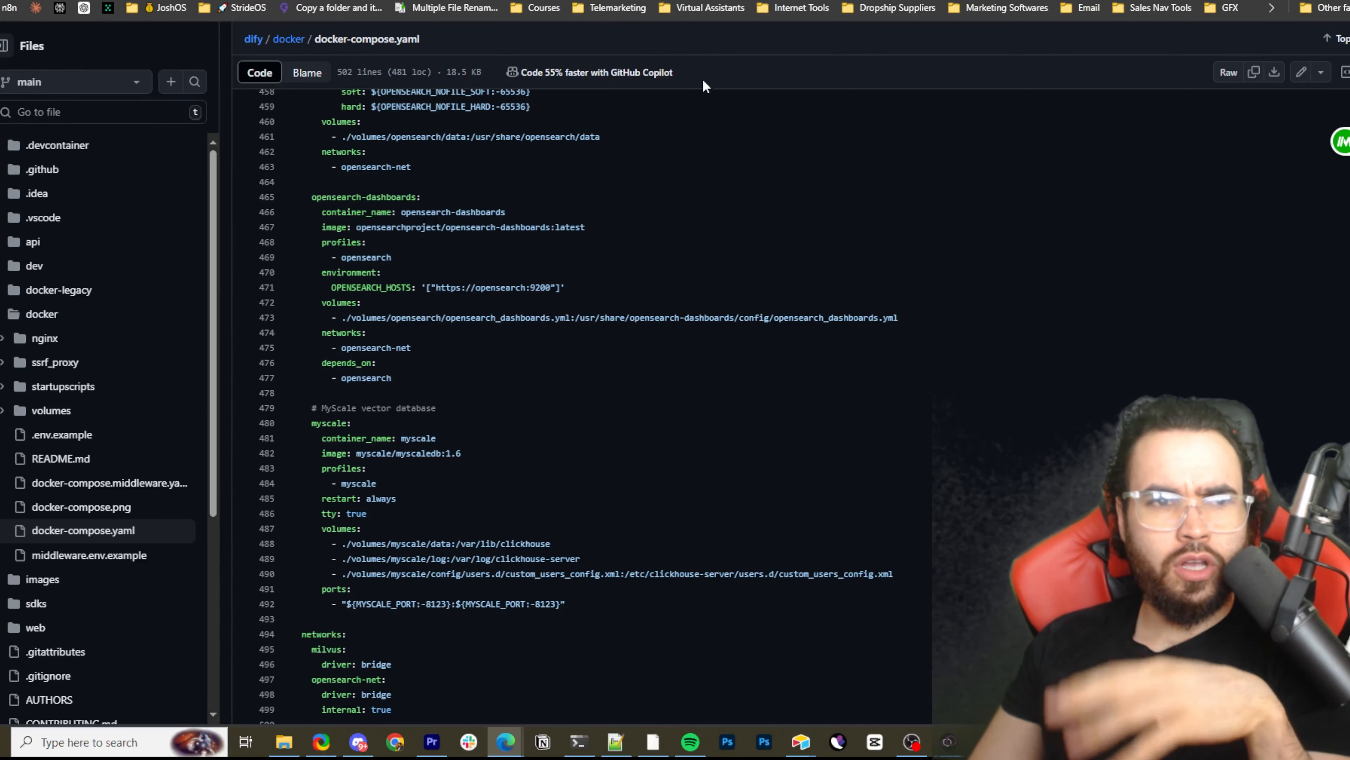
key(ctrl+Tab)
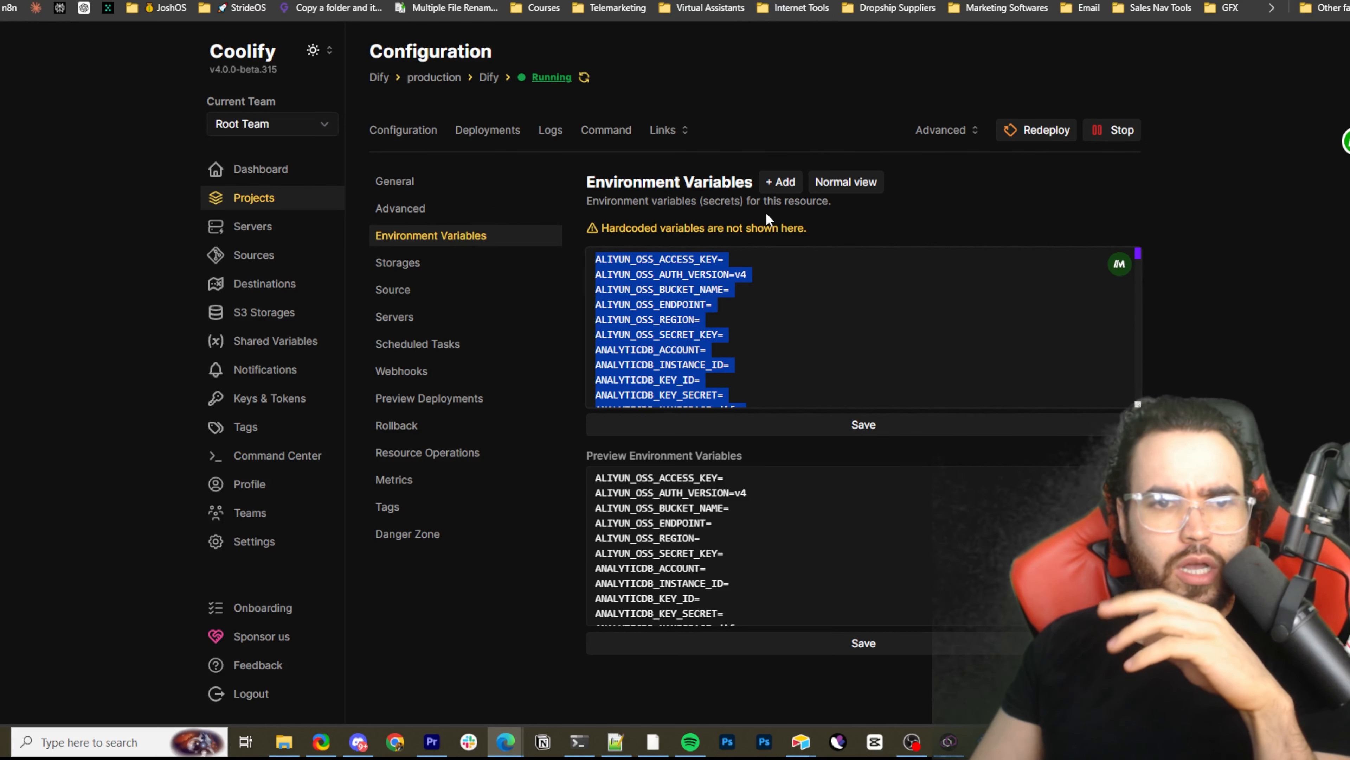
key(ctrl+Tab)
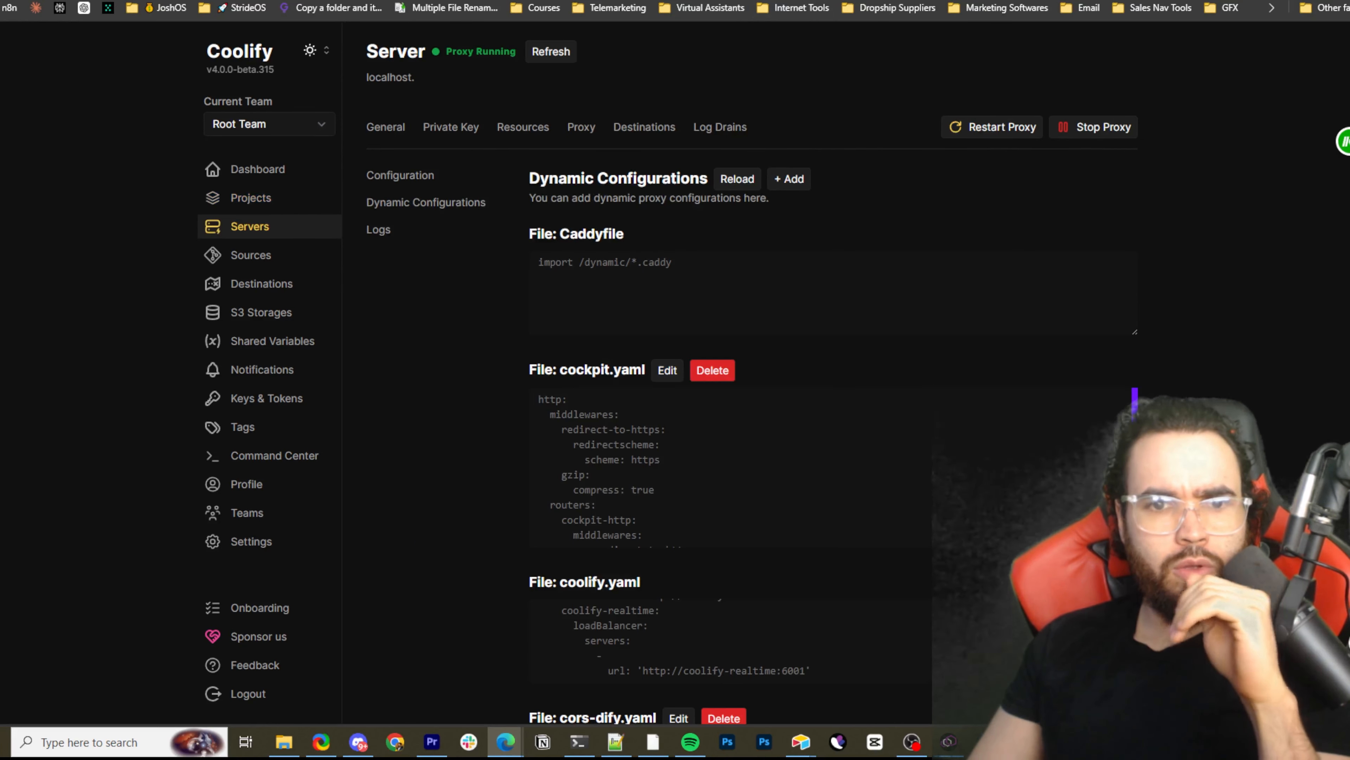
key(ctrl+Tab)
click(555, 125)
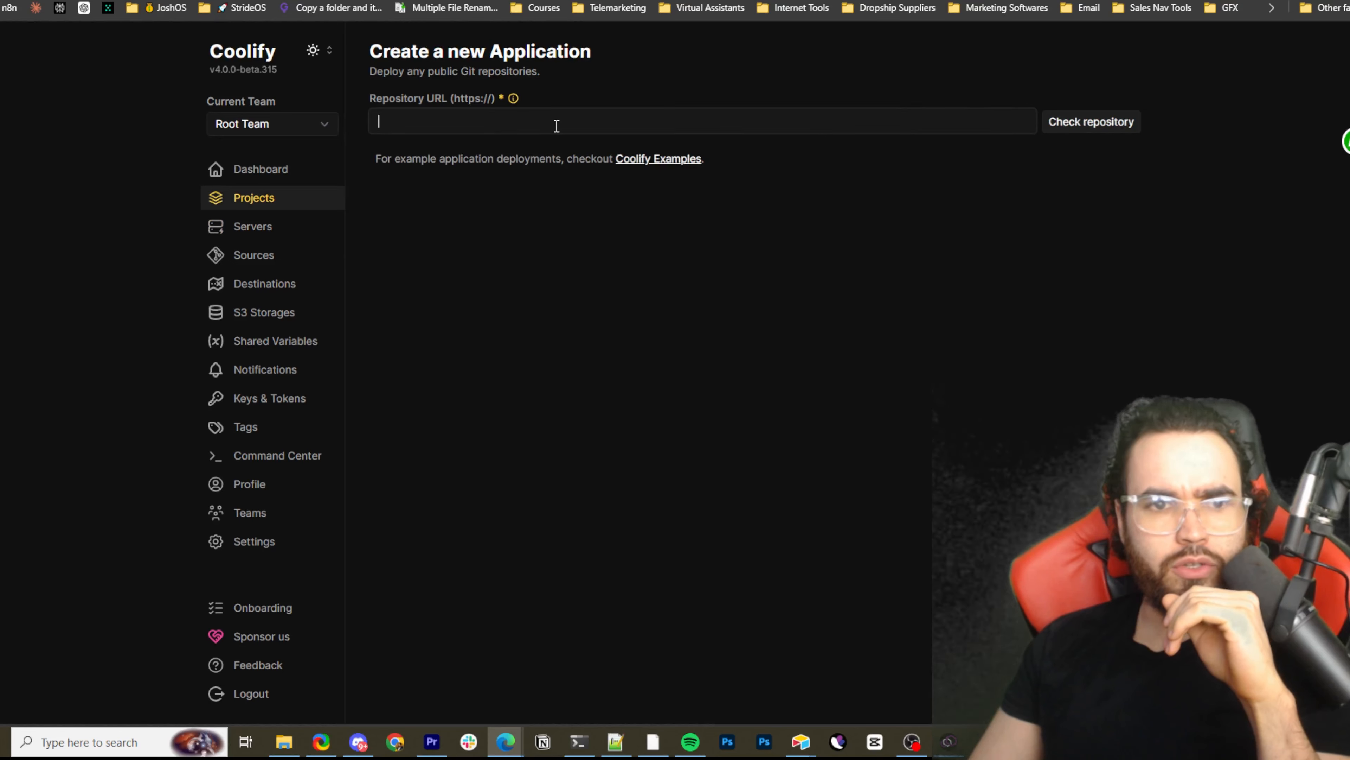
key(ctrl+t)
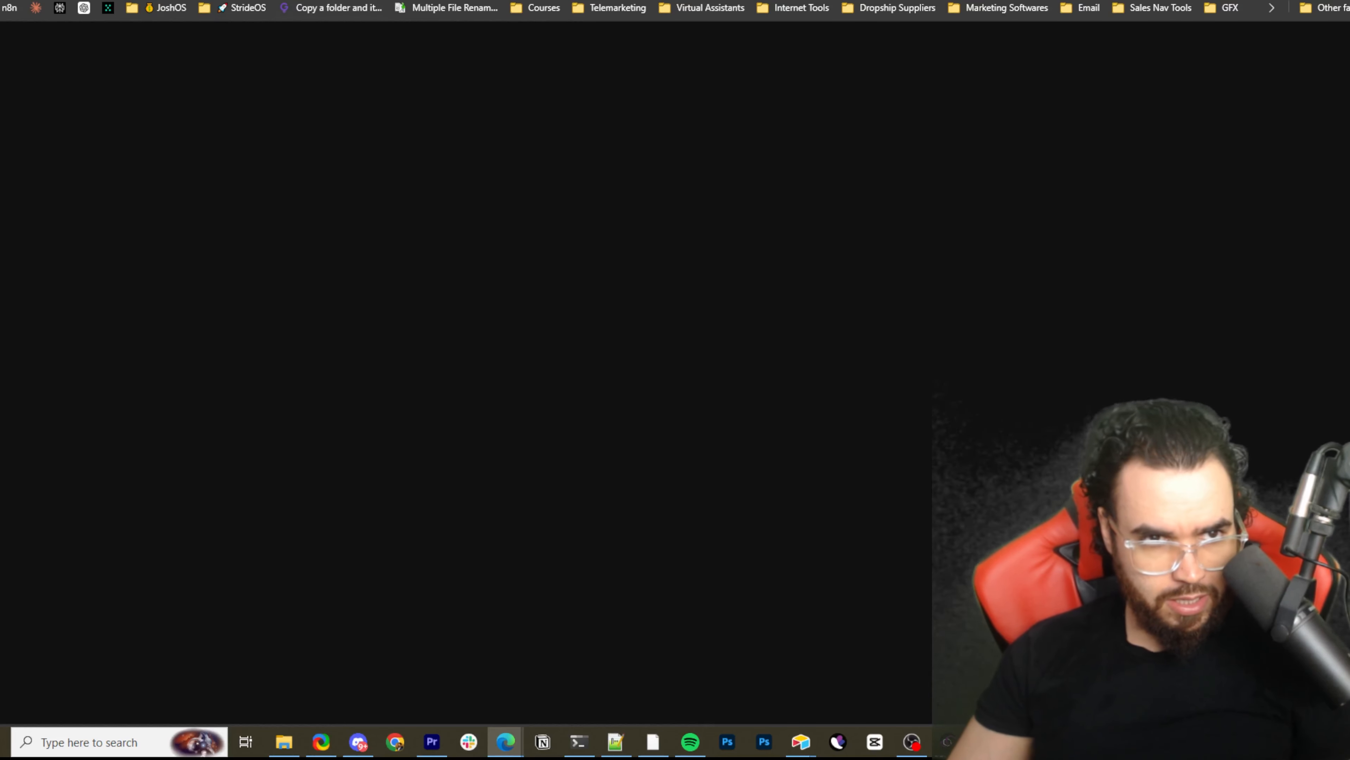
key(ctrl+Tab)
key(ctrl+Tab)
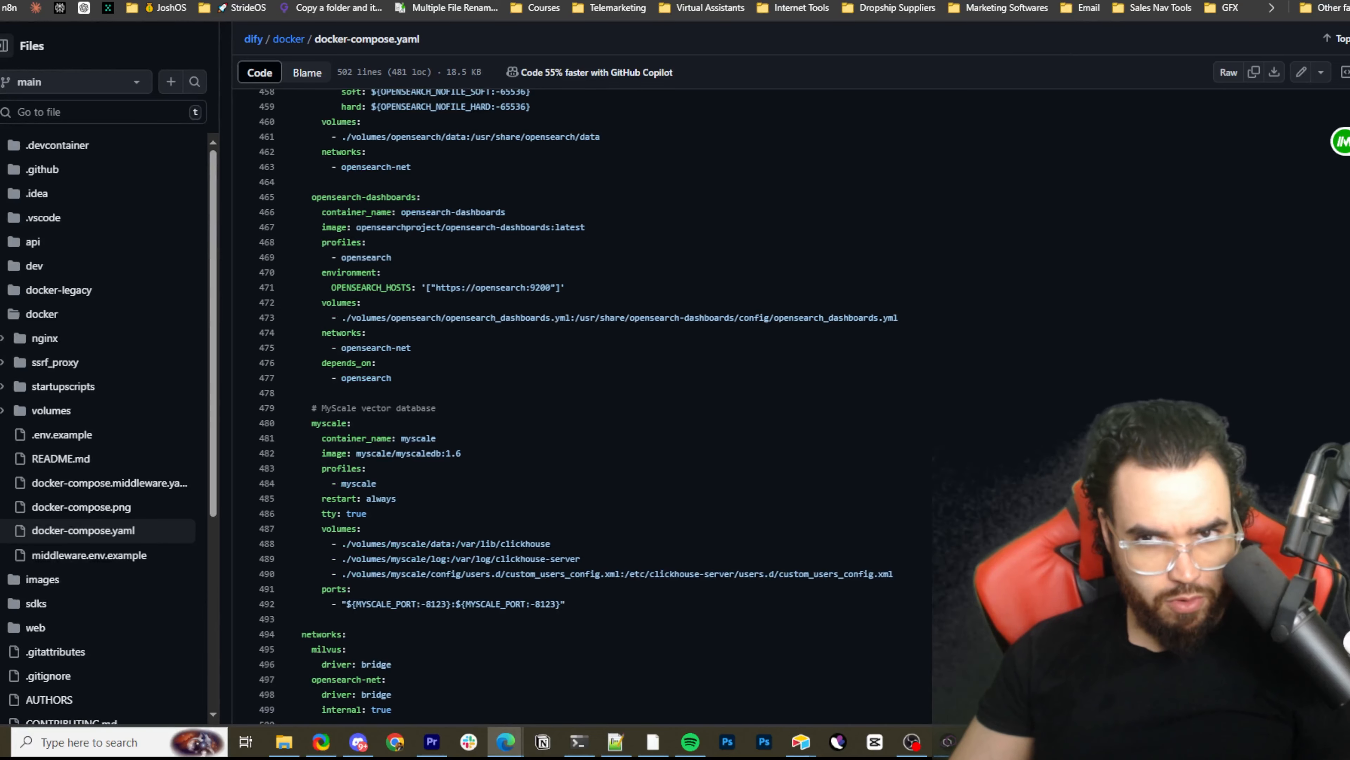
key(ctrl+Tab)
click(524, 120)
text(https://github.com/ExecutiveStride)
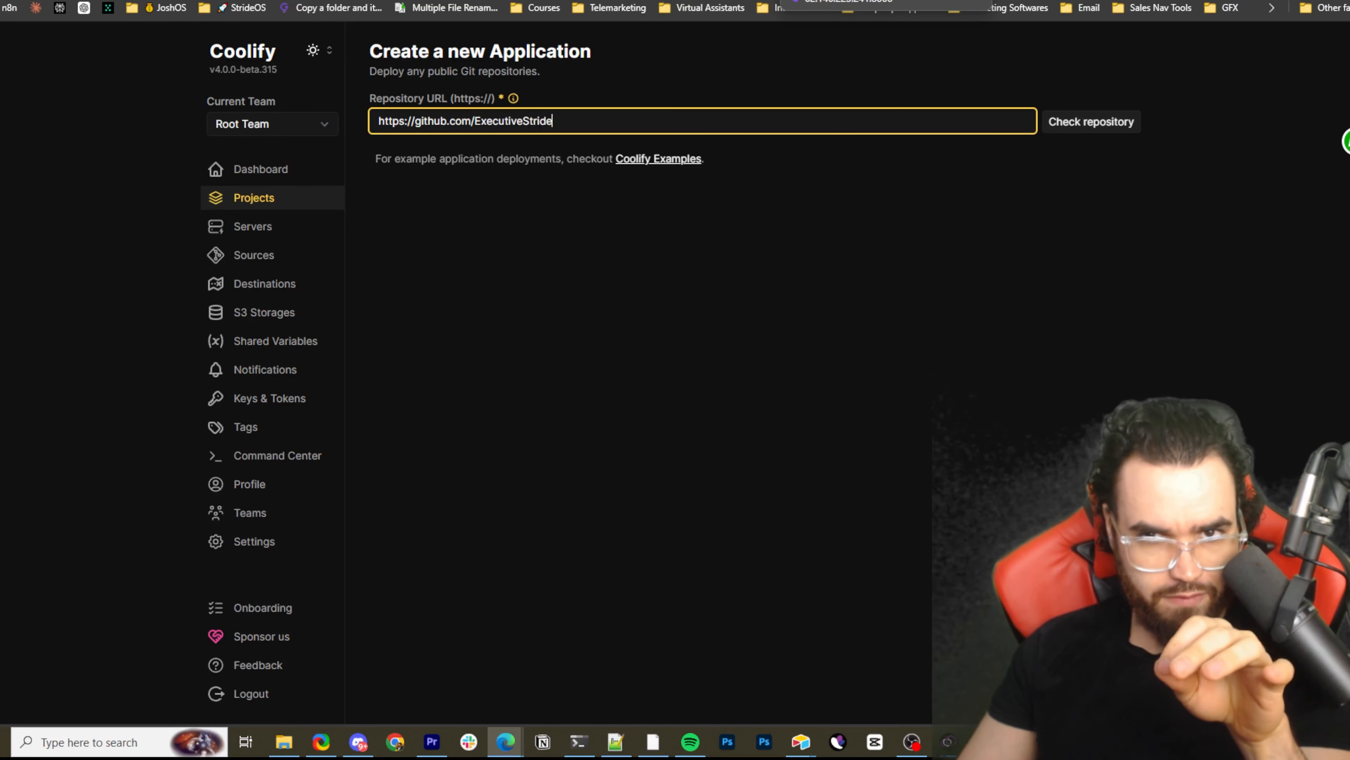
Show the sample environment variables from the Notepad++ file "new 394" beside Dify's Environment Variables page in Coolify
click(766, 0)
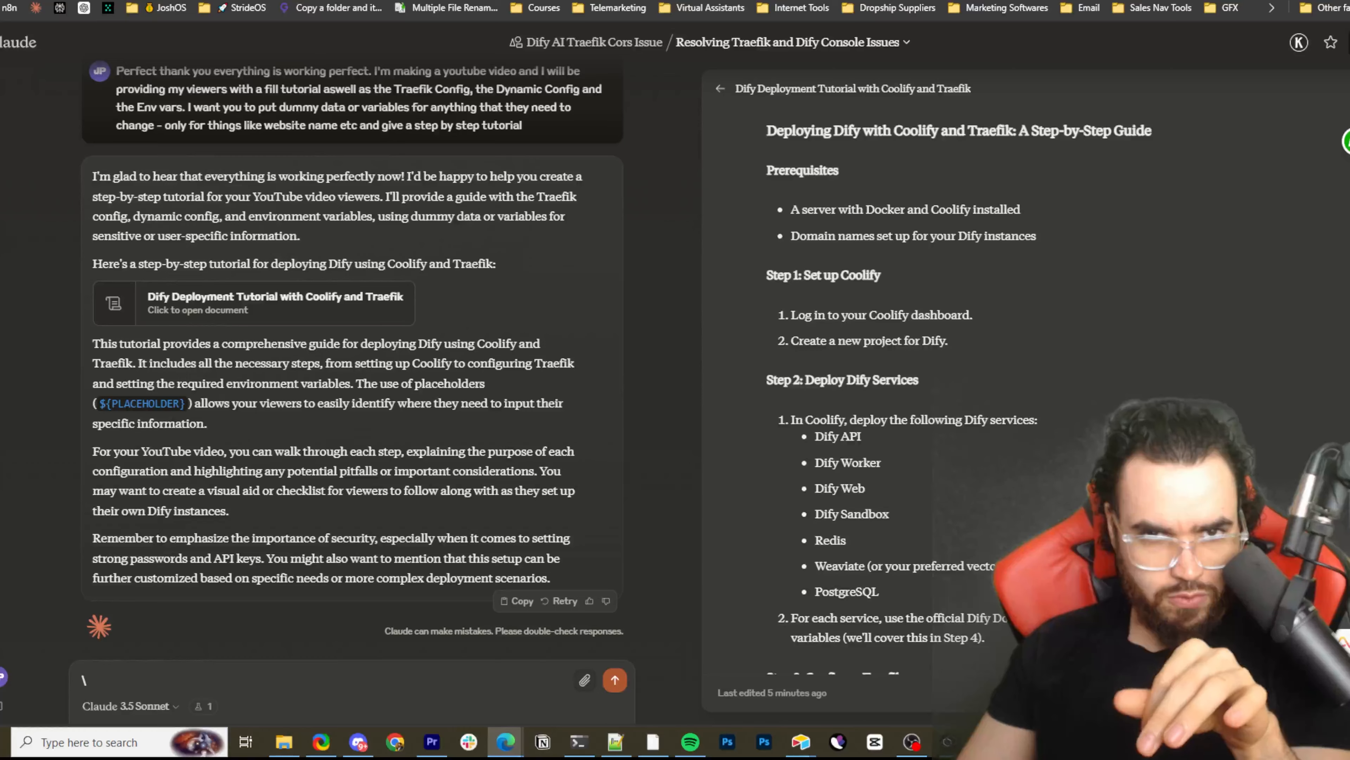
click(736, 0)
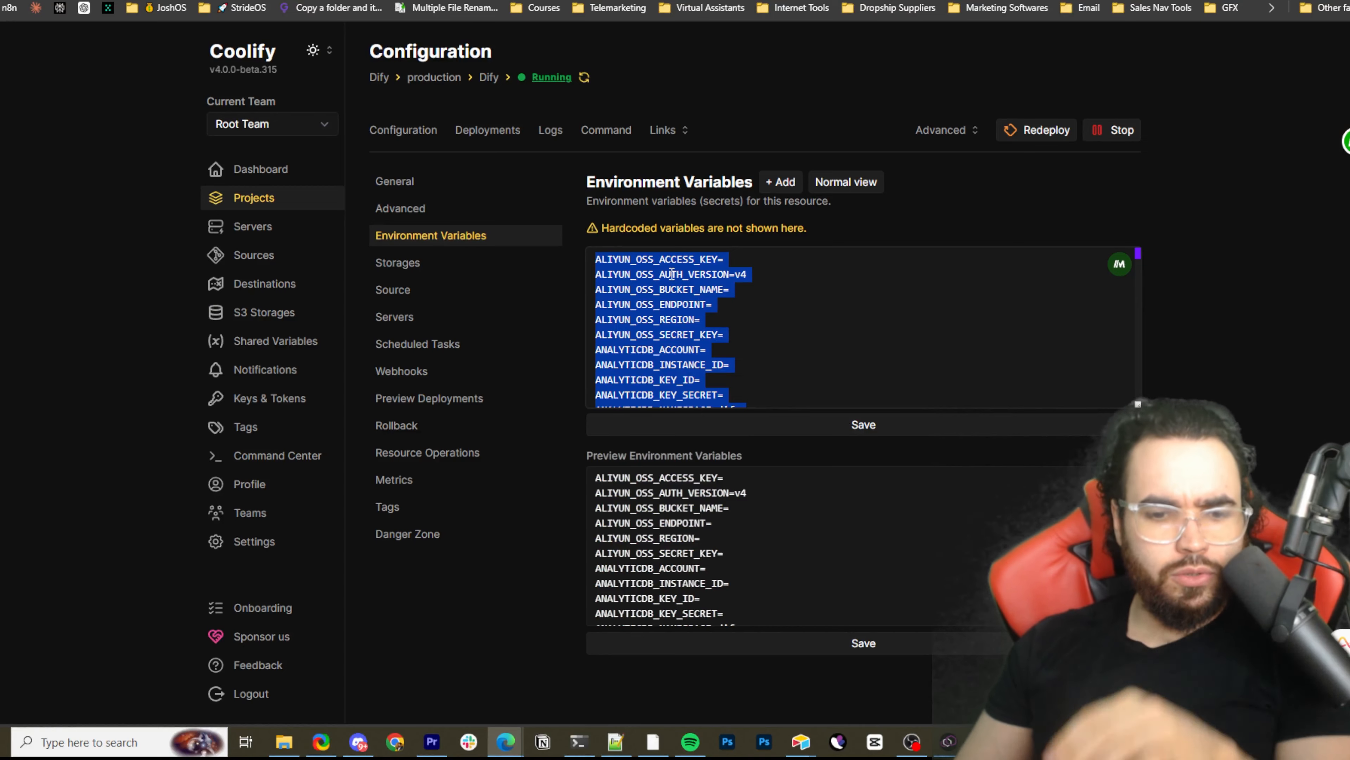
click(614, 740)
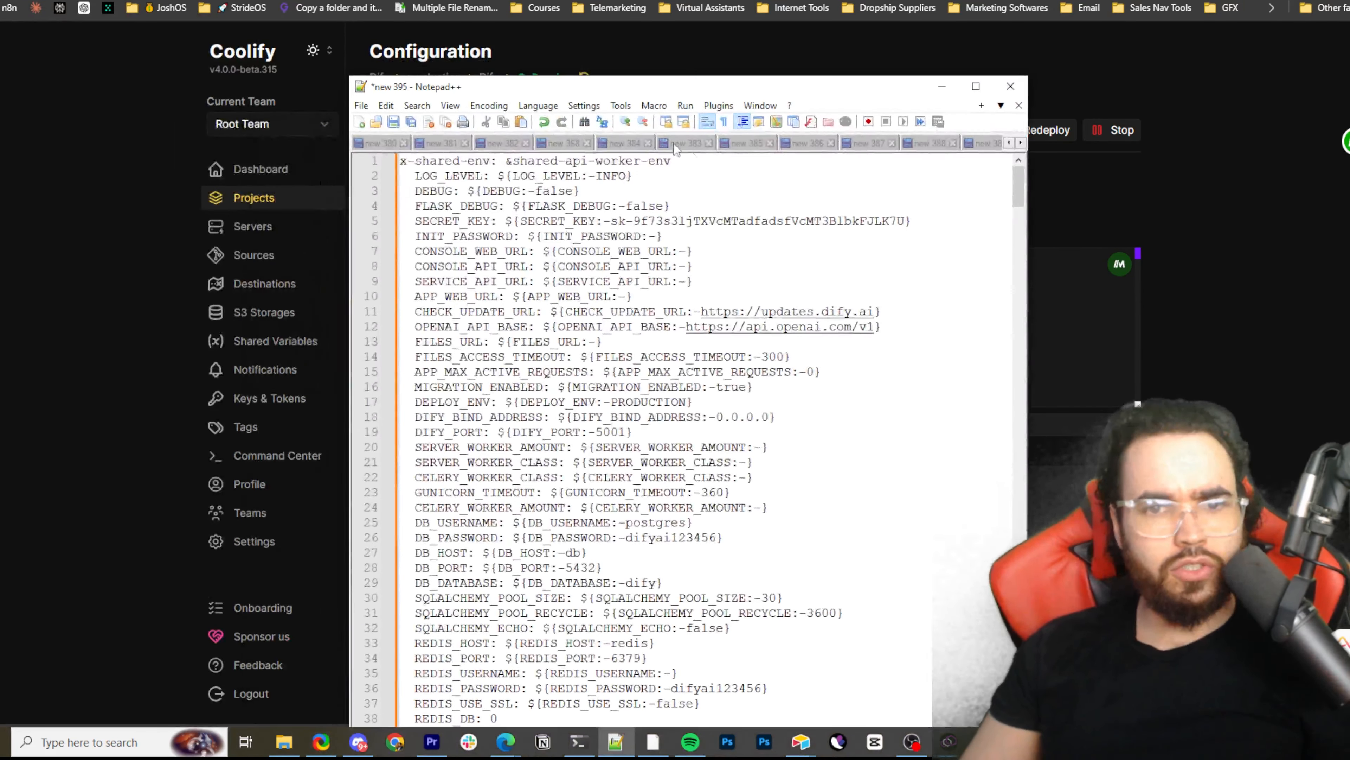
scroll(675, 146, down, 11)
click(865, 143)
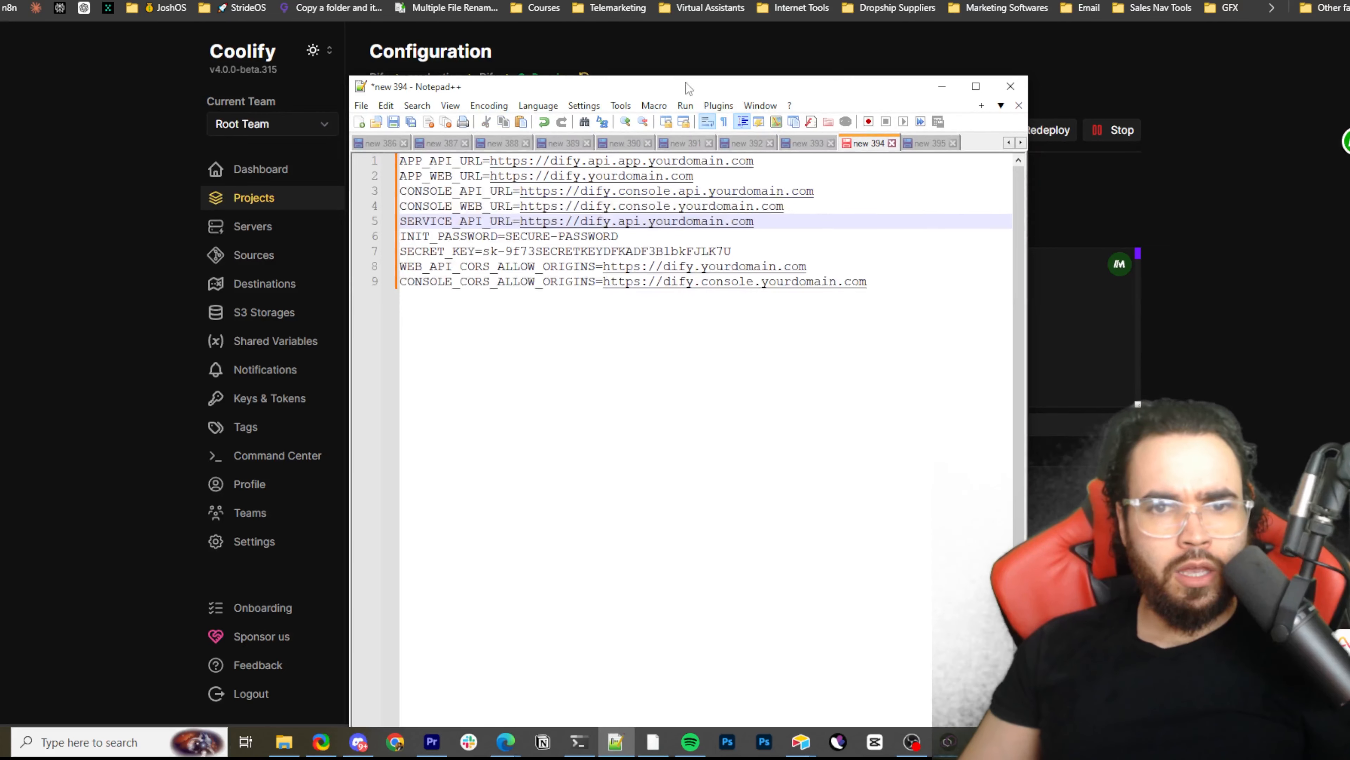
drag(730, 87, 1231, 99)
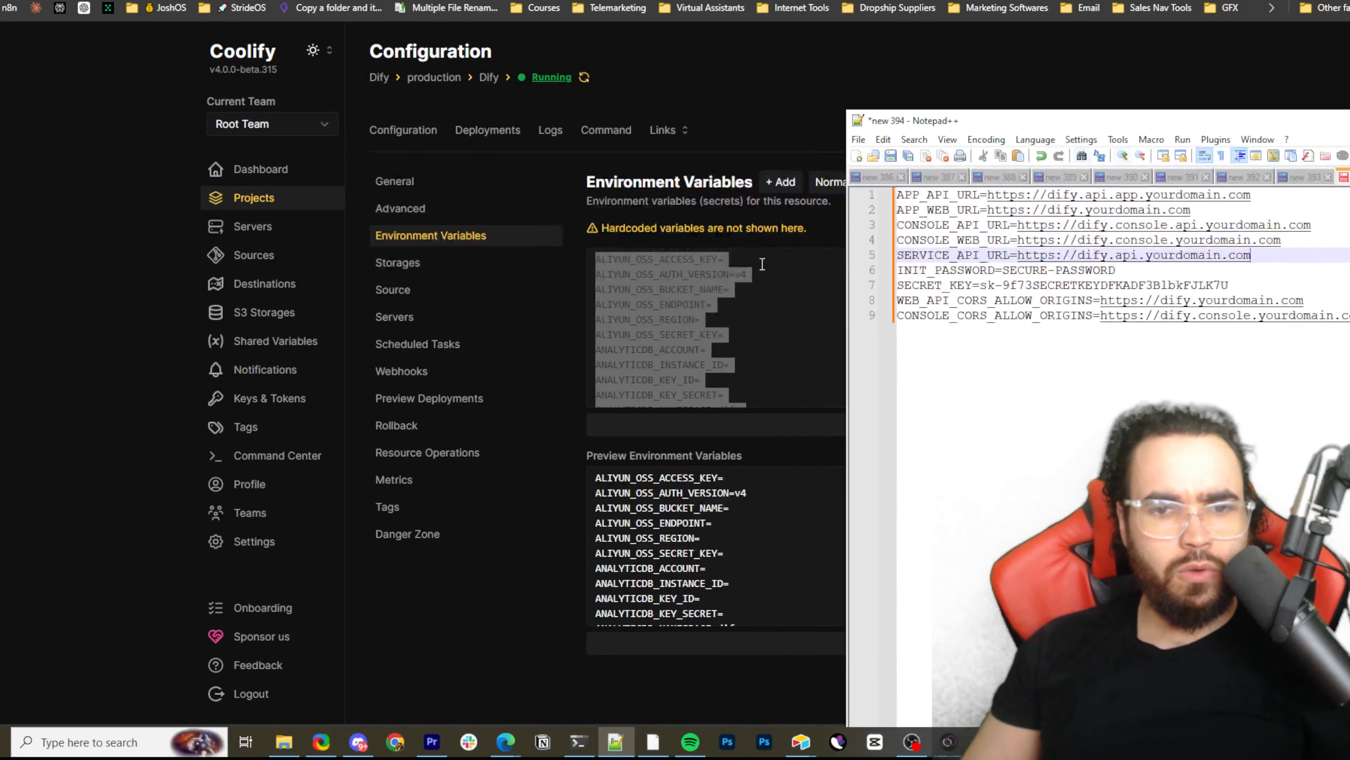
click(741, 273)
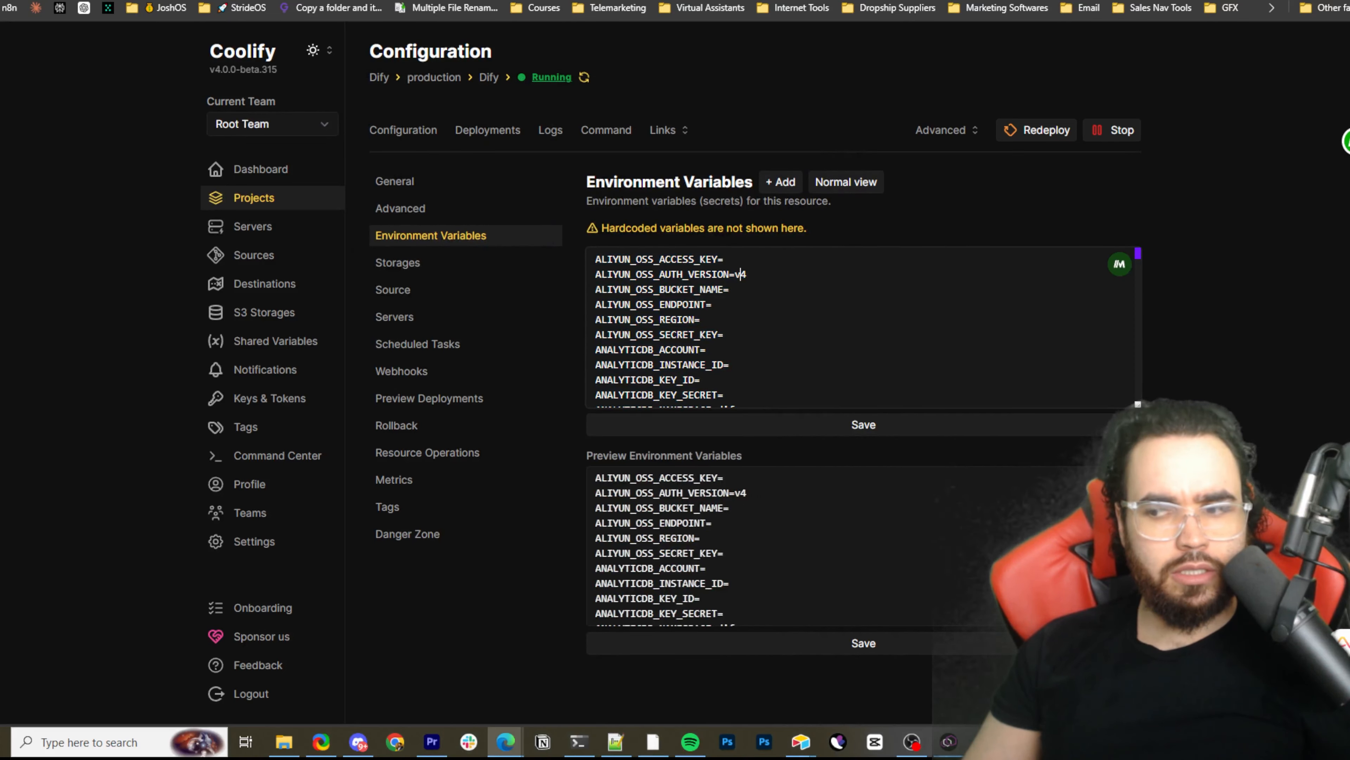
key(alt+Tab)
drag(977, 122, 707, 115)
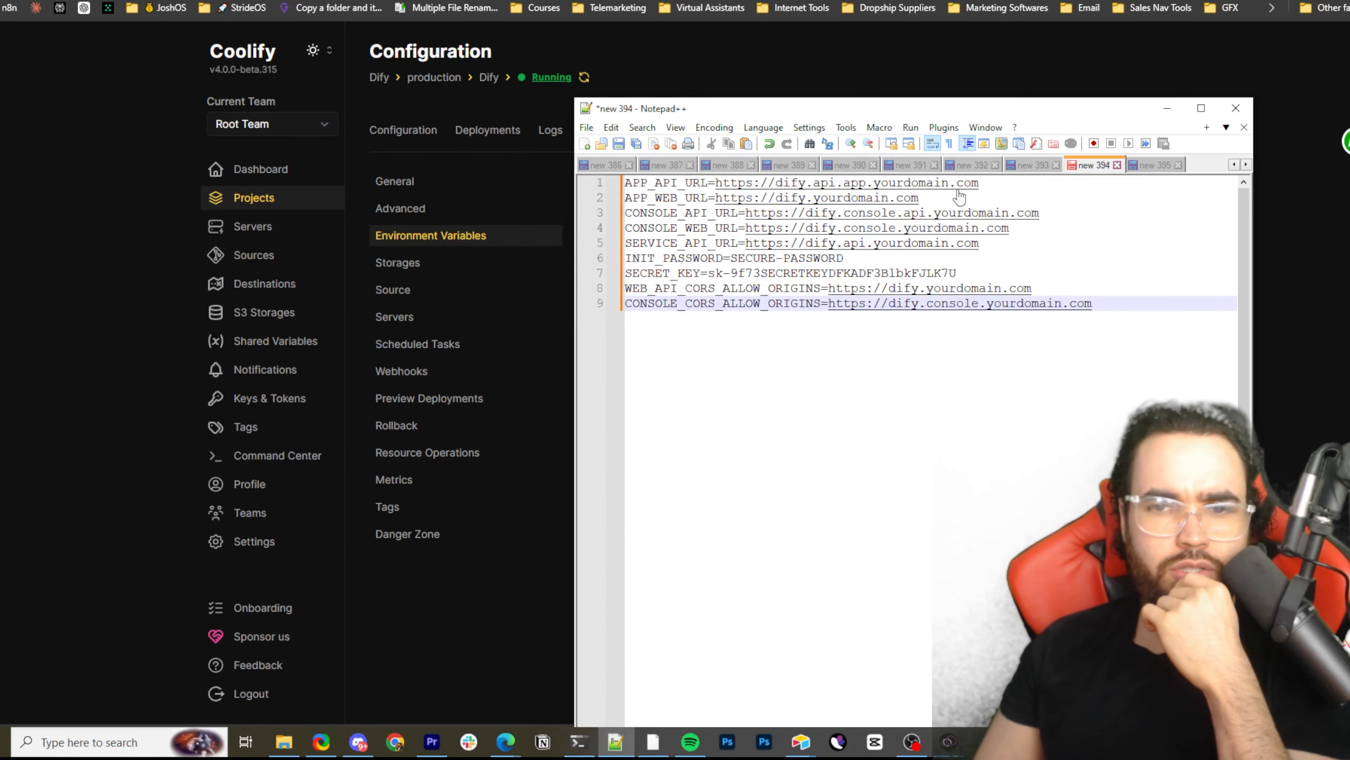
Highlight the APP, CONSOLE and SERVICE URL variables in the sample environment file to review their yourdomain.com subdomains
drag(980, 182, 836, 183)
click(909, 199)
drag(1045, 213, 1004, 249)
click(1057, 236)
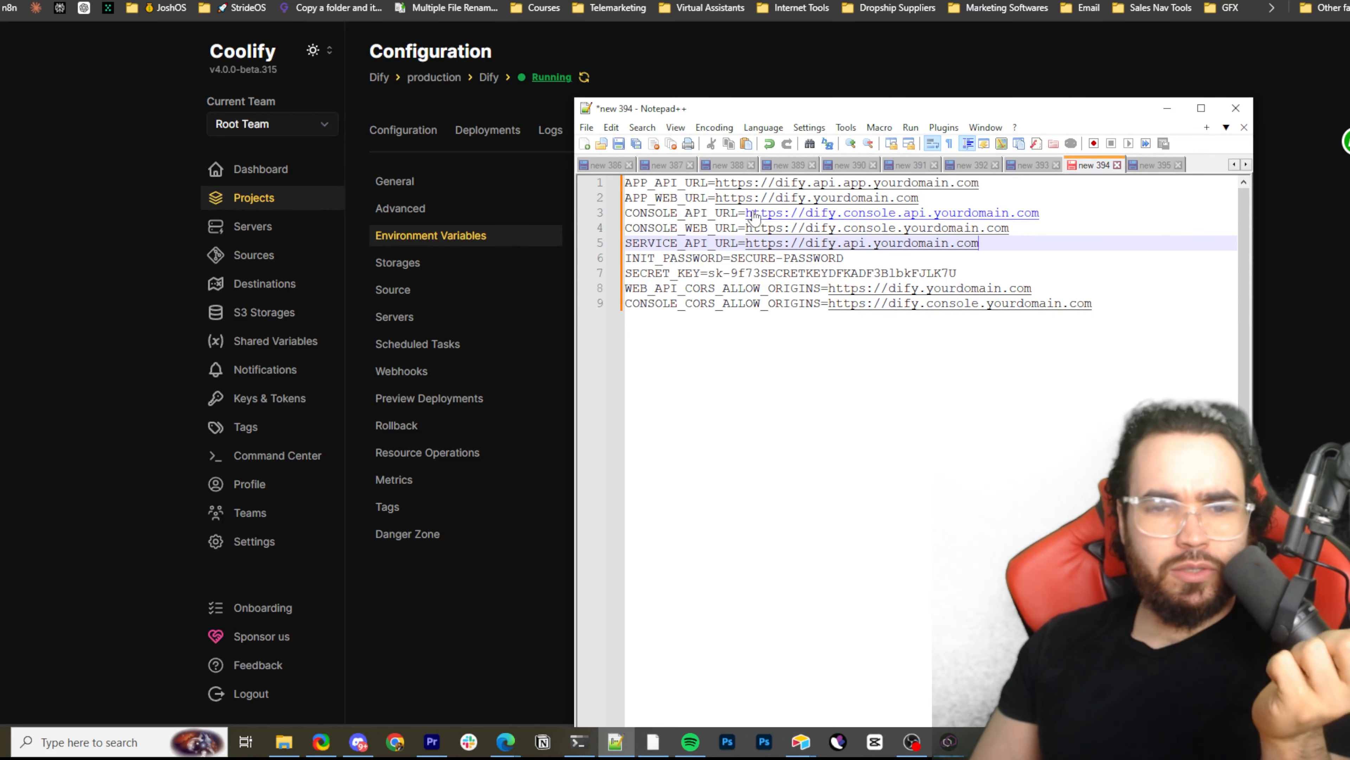
drag(679, 183, 685, 198)
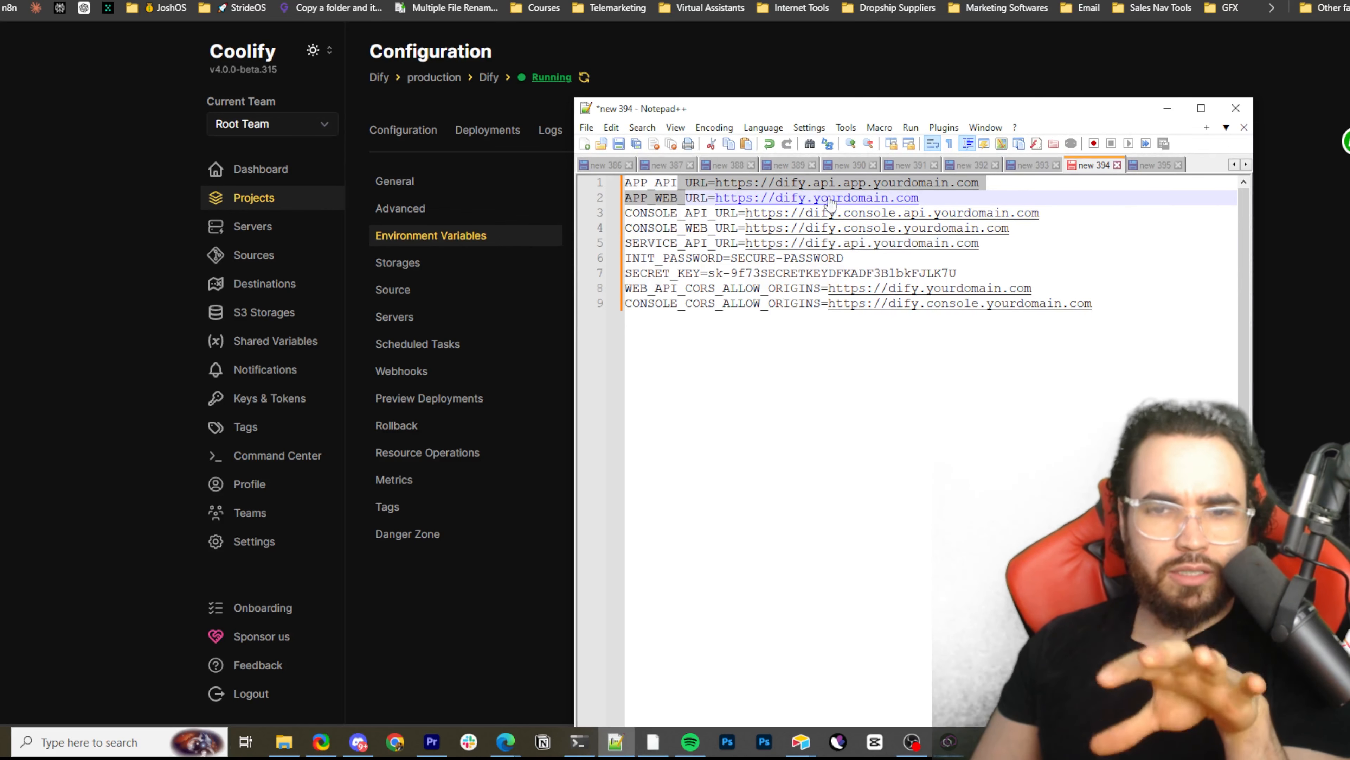
click(980, 186)
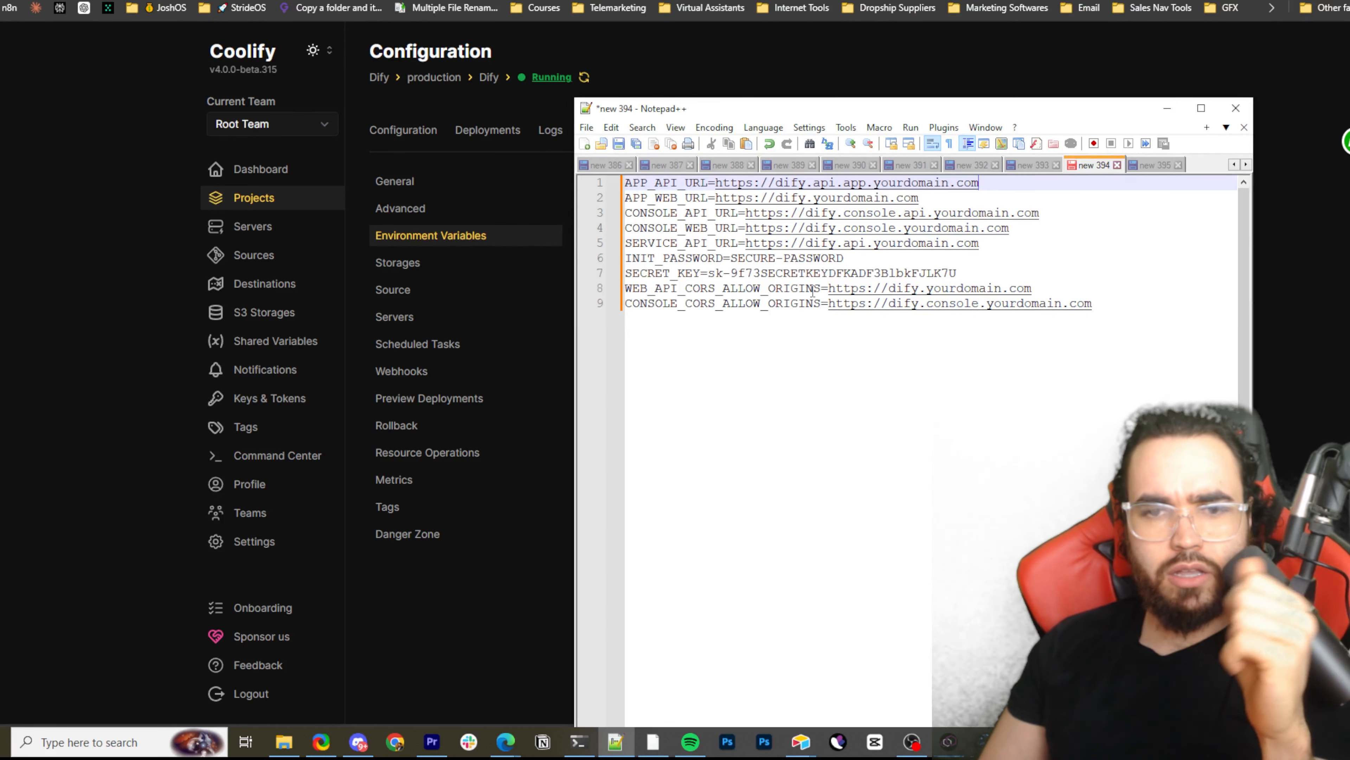
Highlight the INIT_PASSWORD and SECRET_KEY values and the two CORS_ALLOW_ORIGINS lines in the sample environment file
mouse_move(782, 273)
mouse_down()
mouse_move(732, 260)
mouse_move(834, 258)
mouse_move(767, 258)
mouse_up()
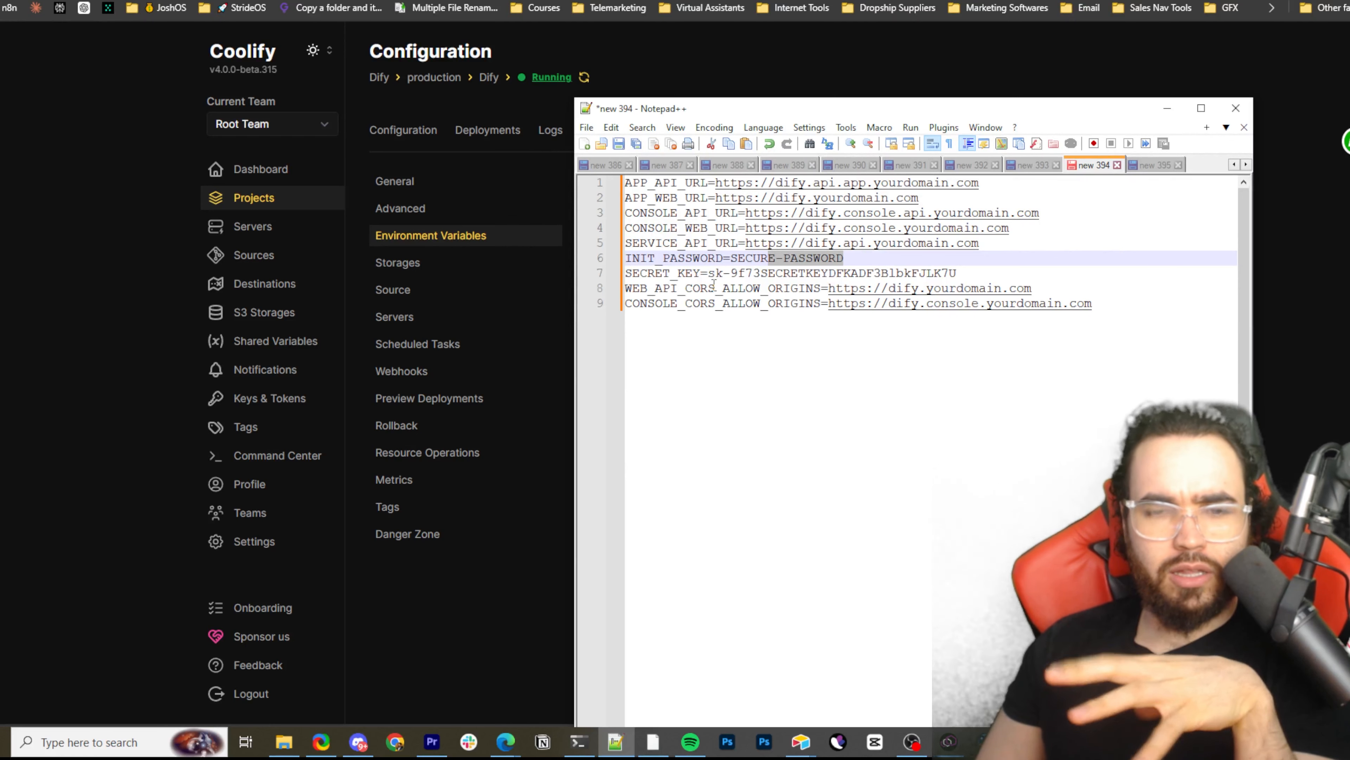
click(700, 273)
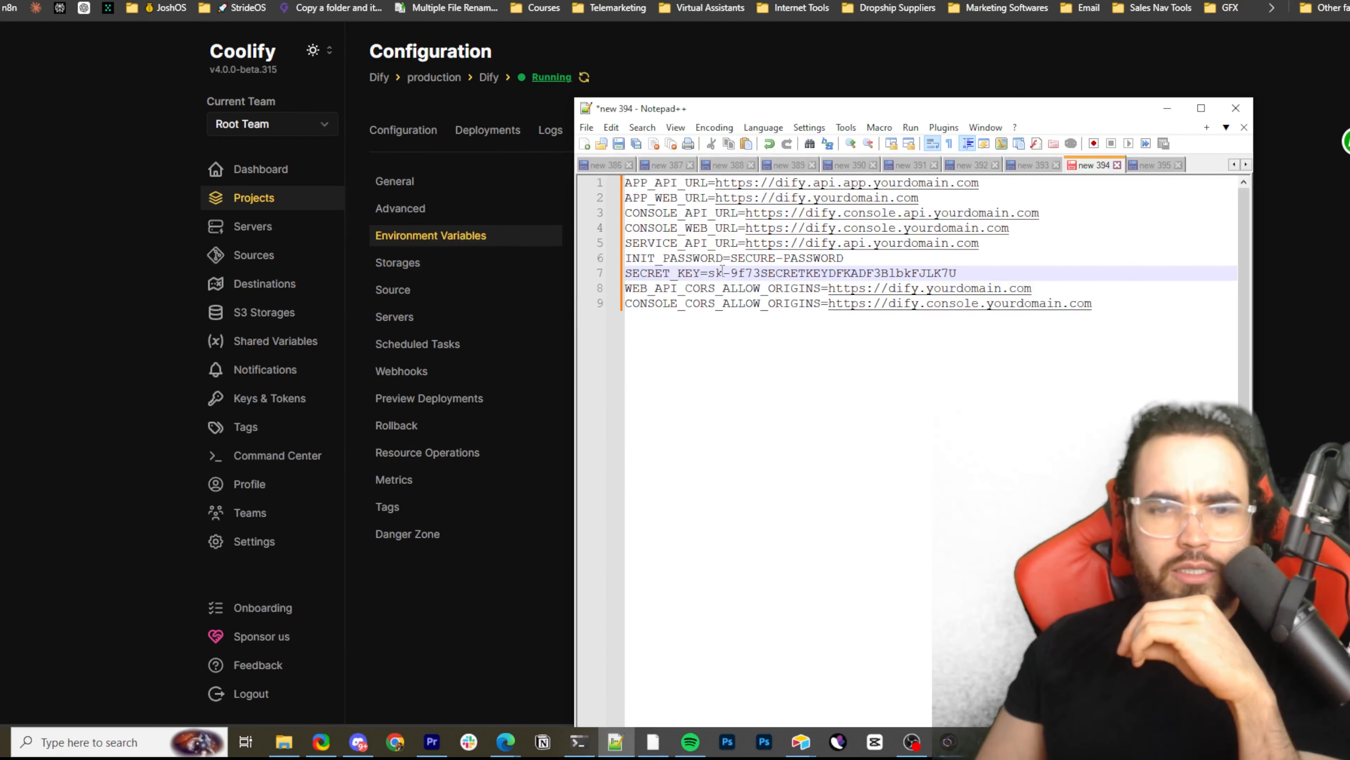
drag(722, 270, 974, 278)
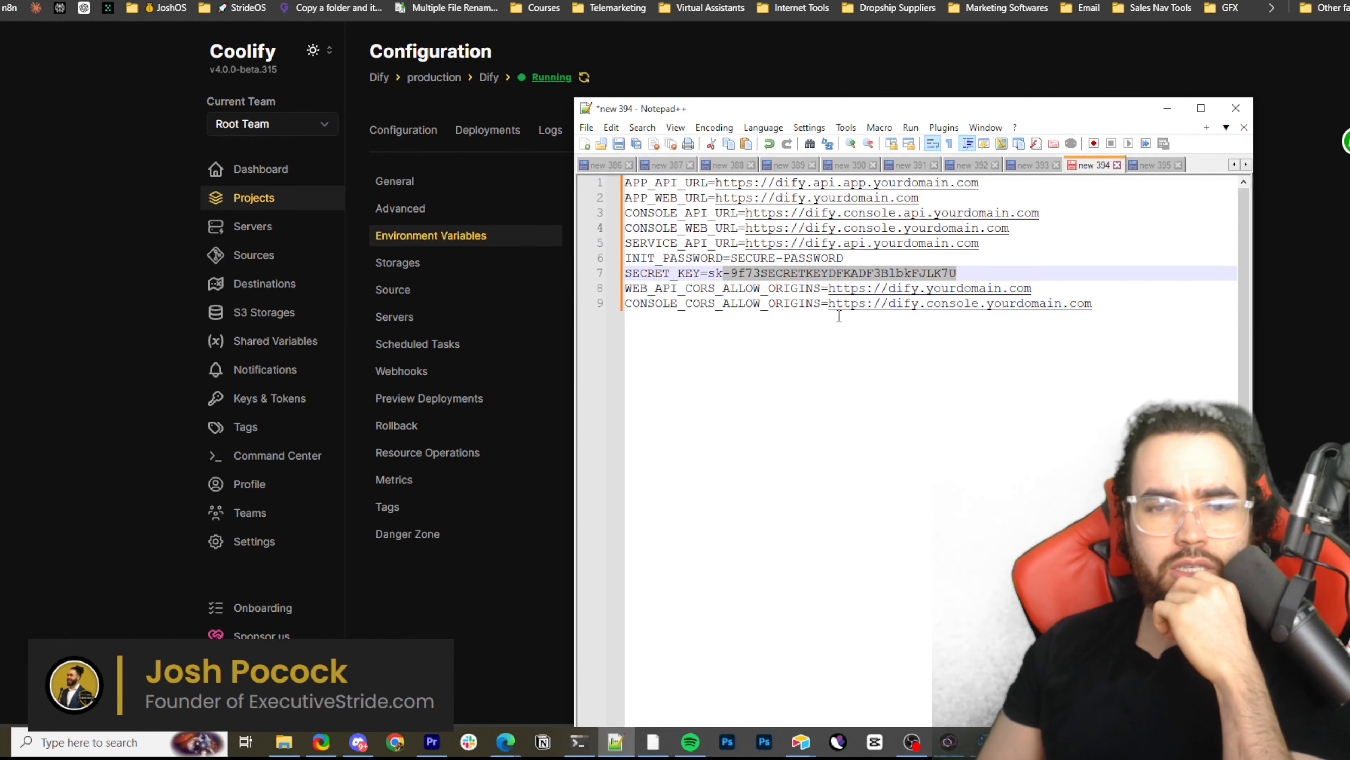
drag(671, 312, 791, 306)
click(685, 287)
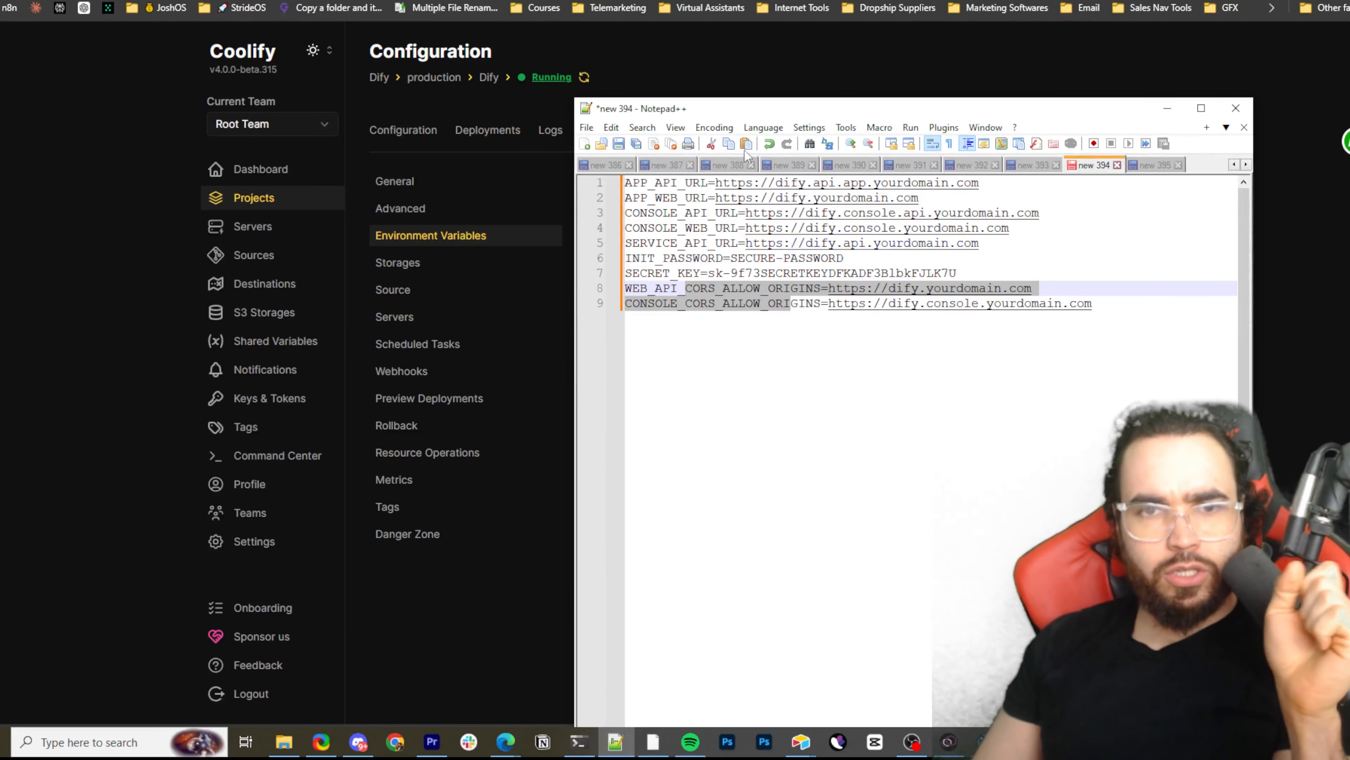
Look through the Compose file in "new 395" and return to the CORS middleware and router configuration in "new 393"
drag(826, 112, 785, 94)
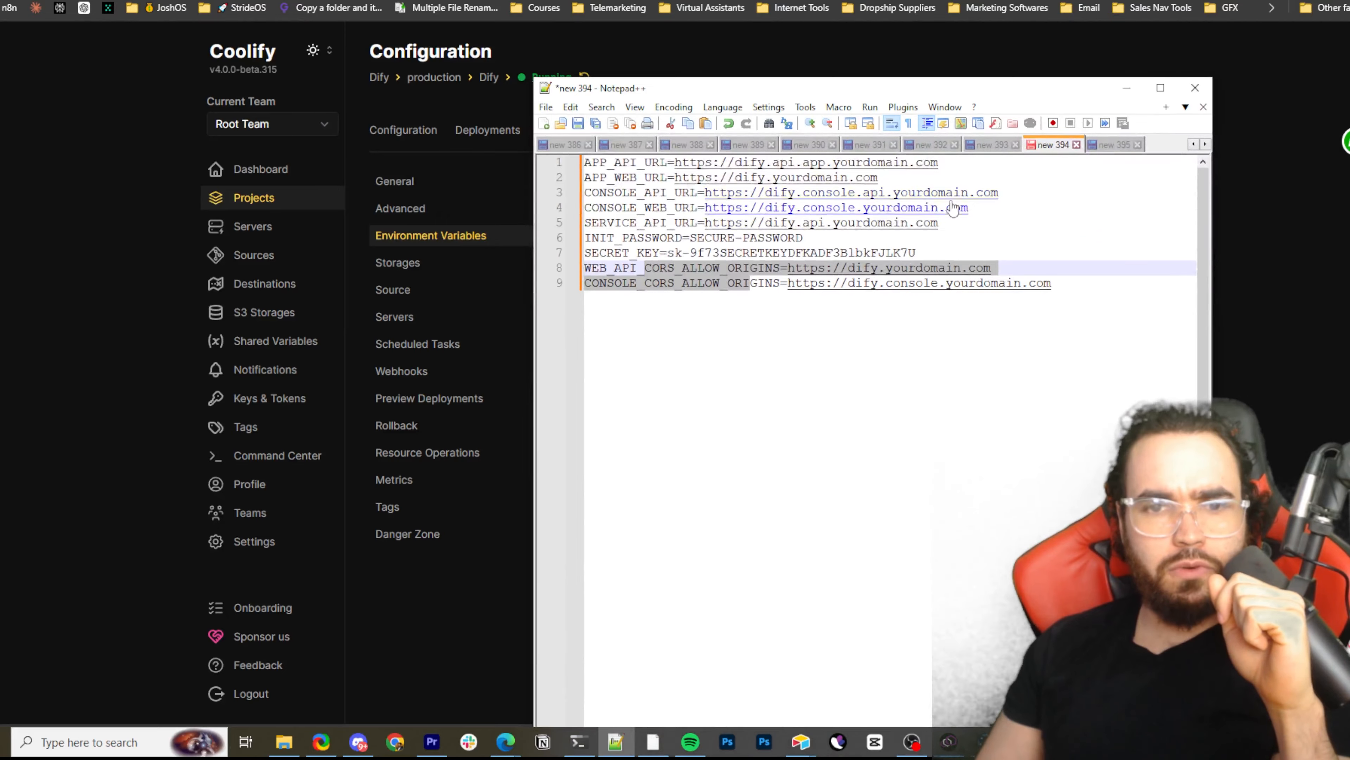
click(995, 144)
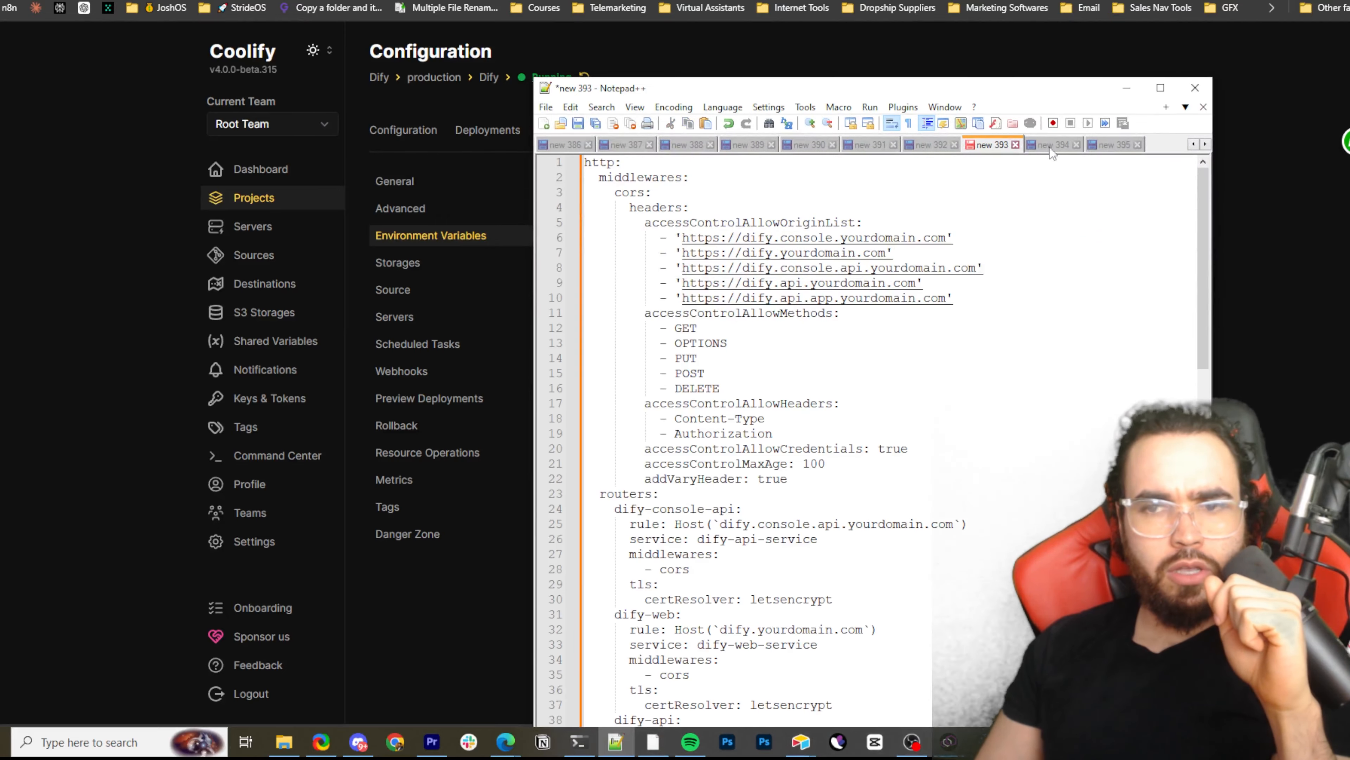
click(1101, 147)
scroll(949, 229, down, 16)
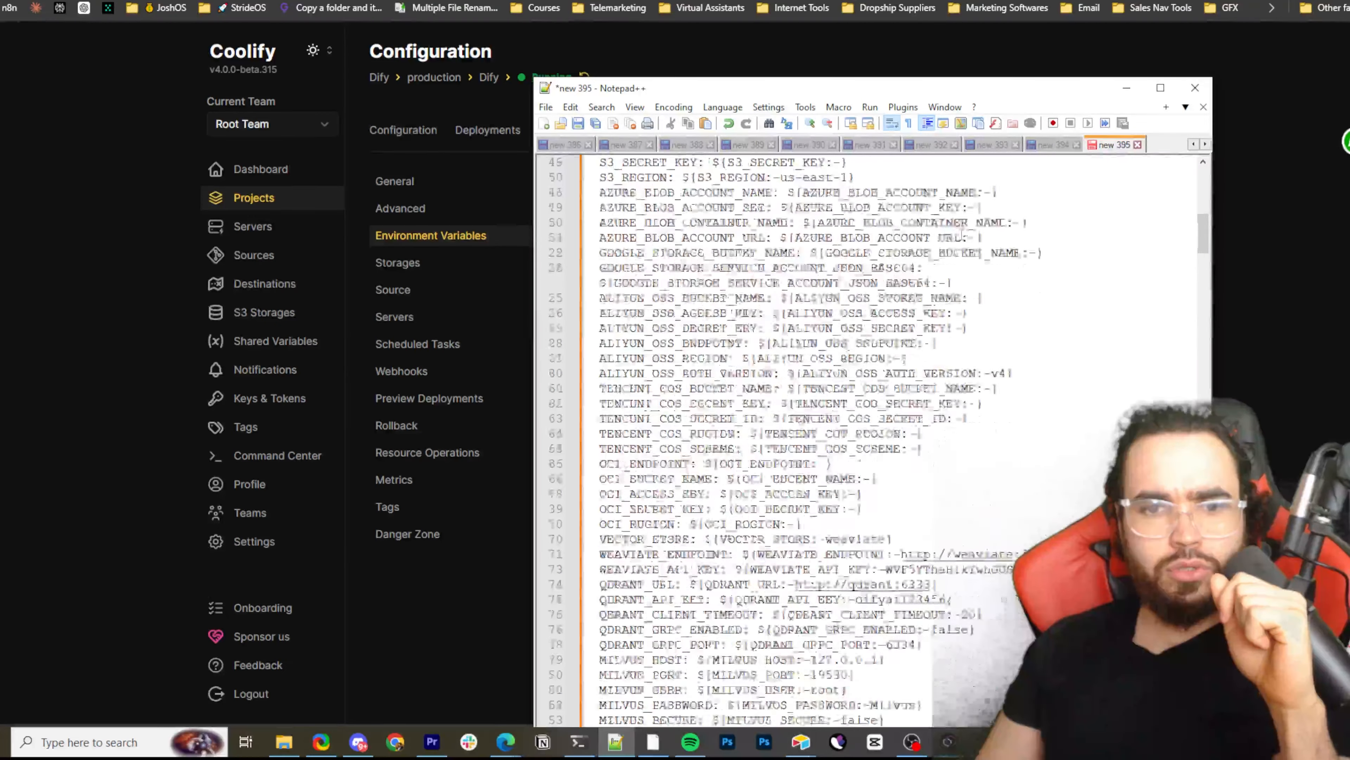
scroll(963, 234, down, 20)
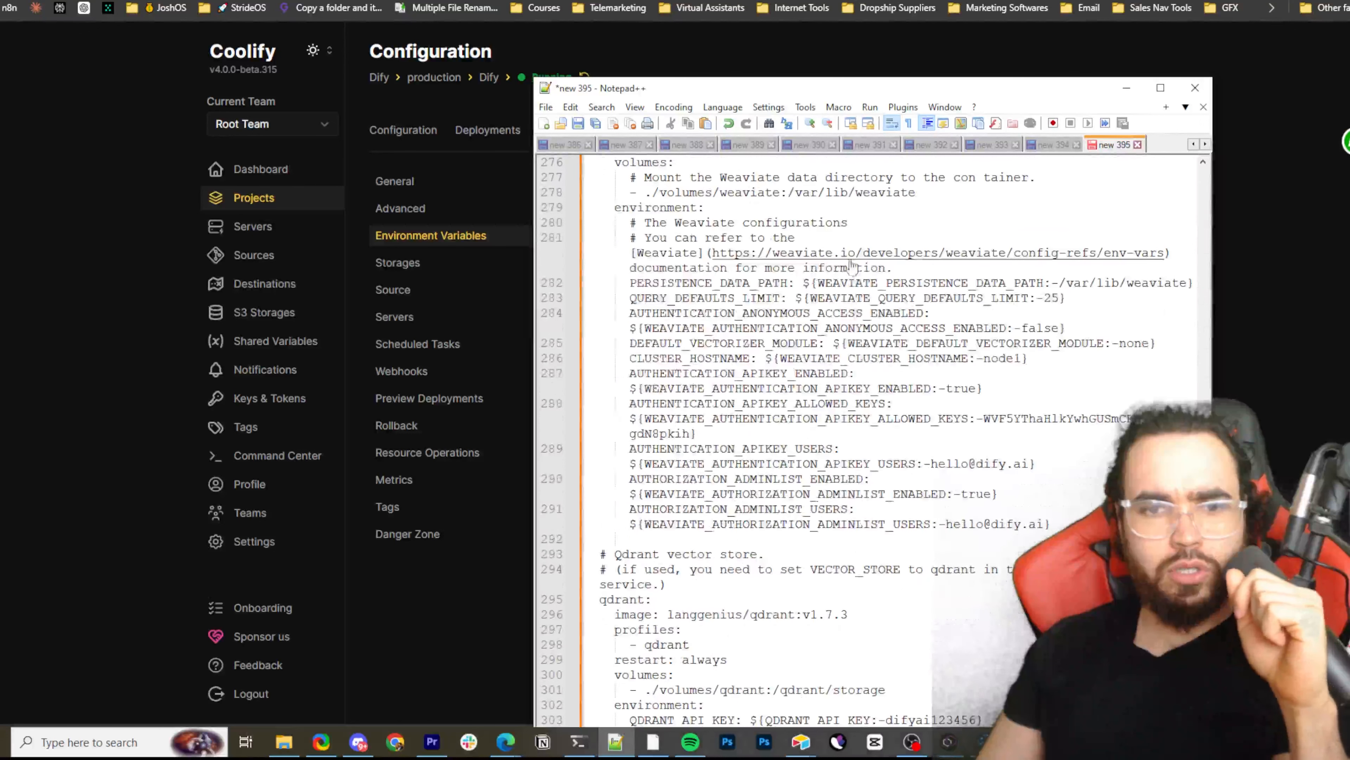
click(990, 149)
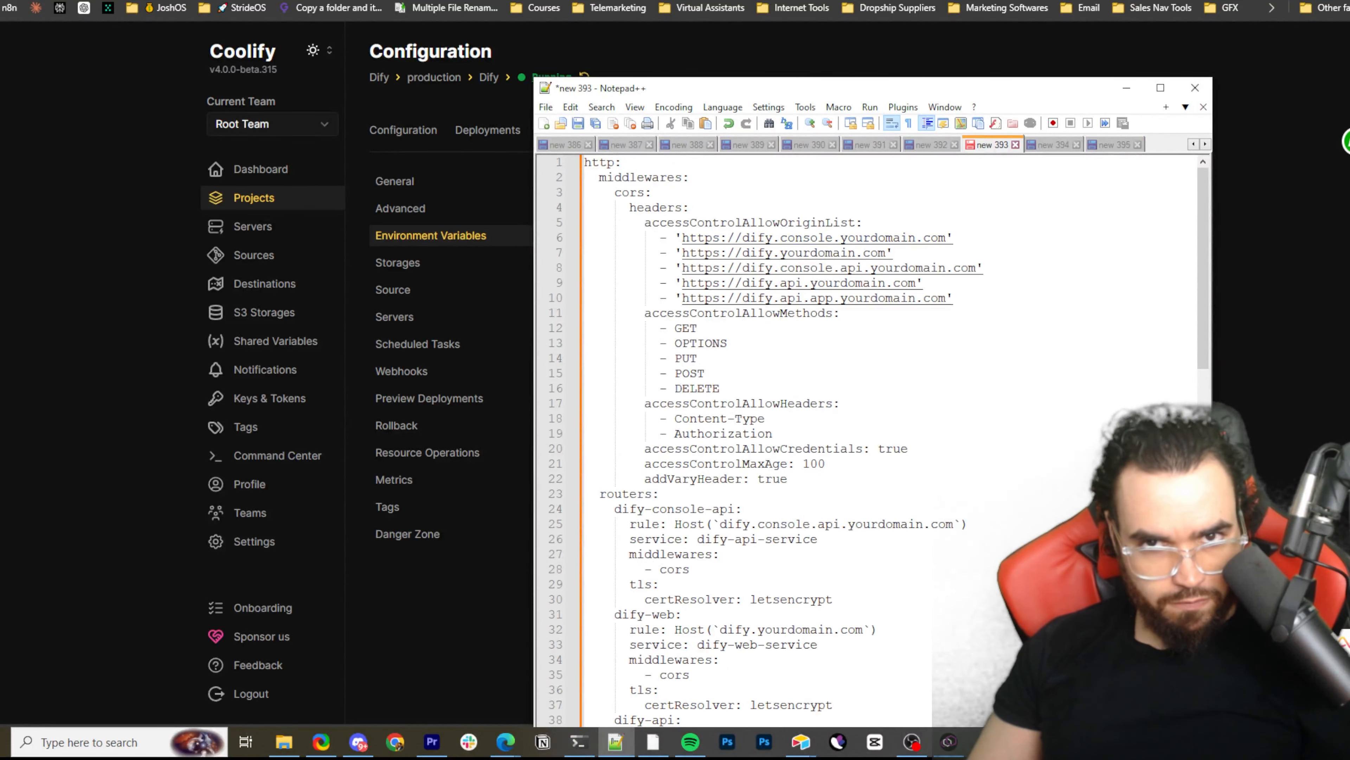
key(alt+Tab)
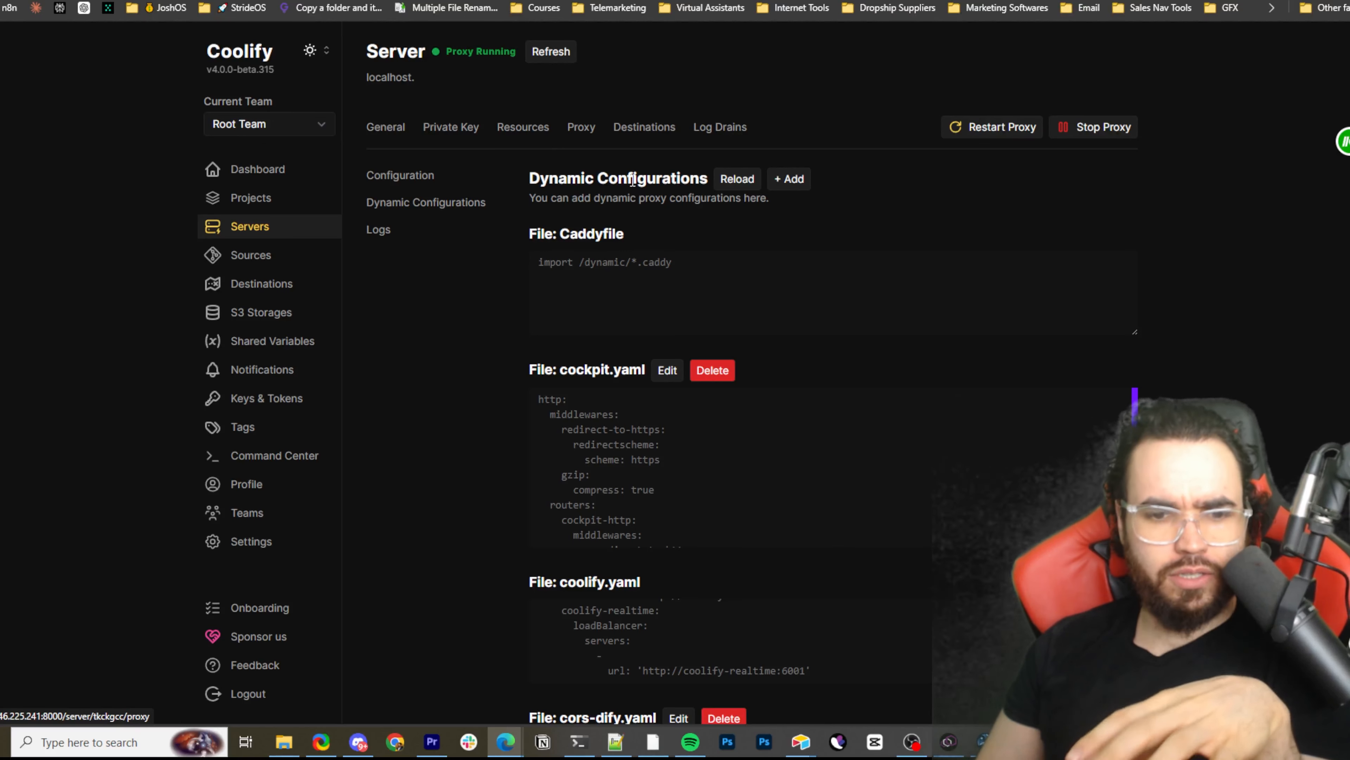
click(792, 179)
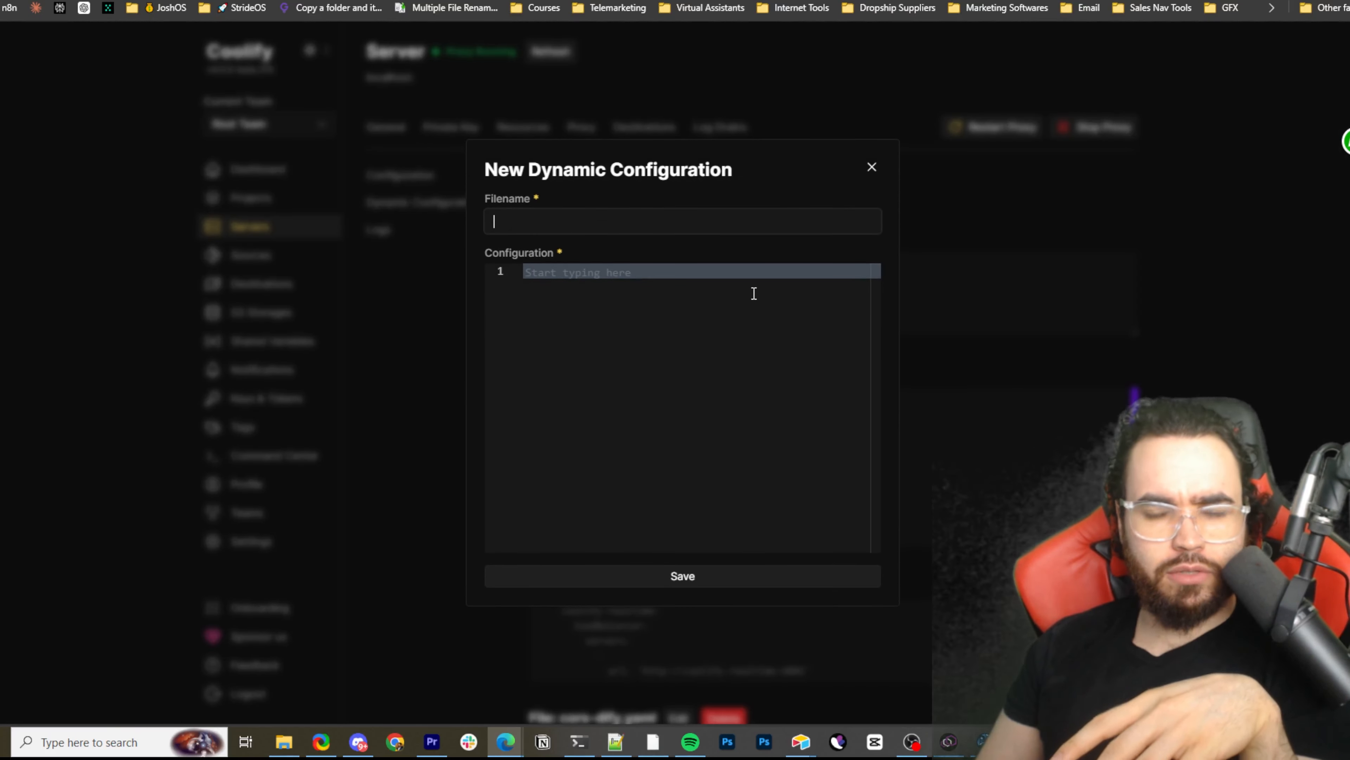
click(871, 165)
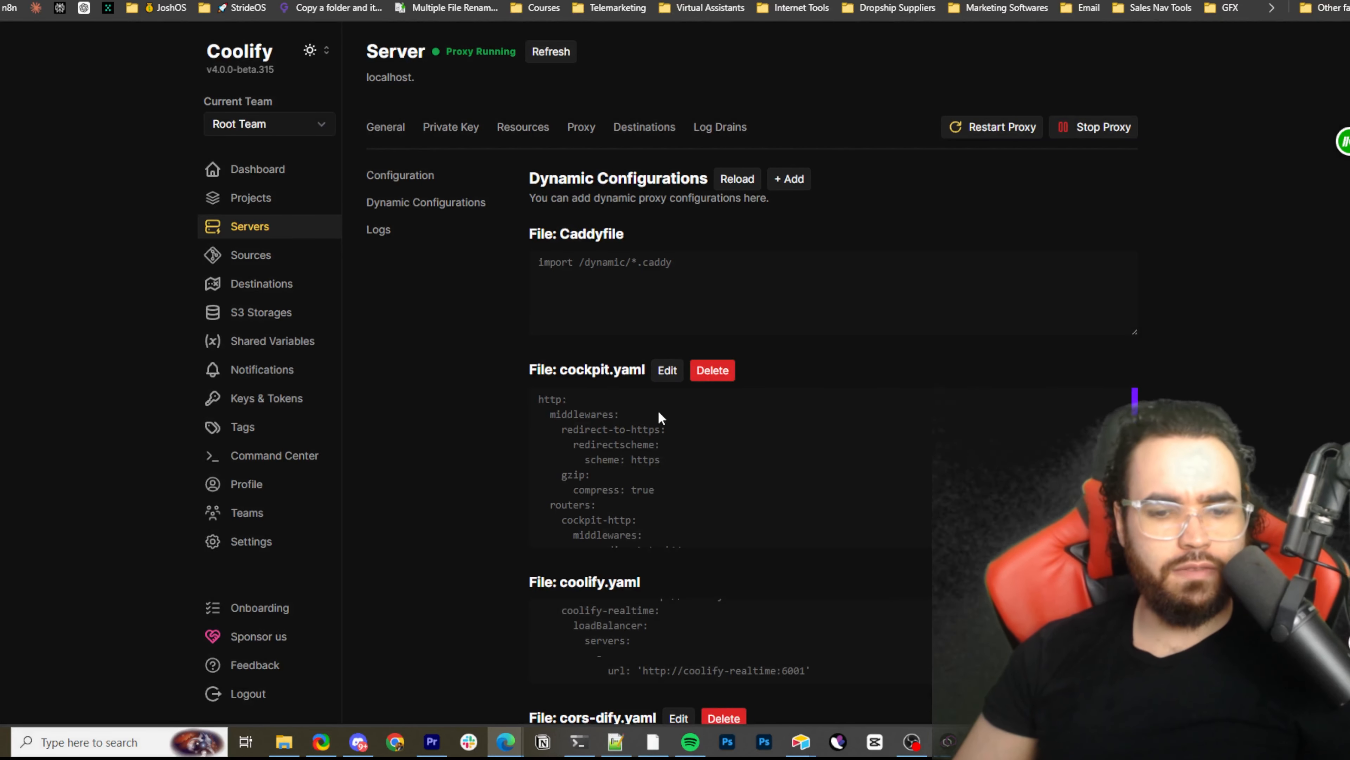
click(789, 180)
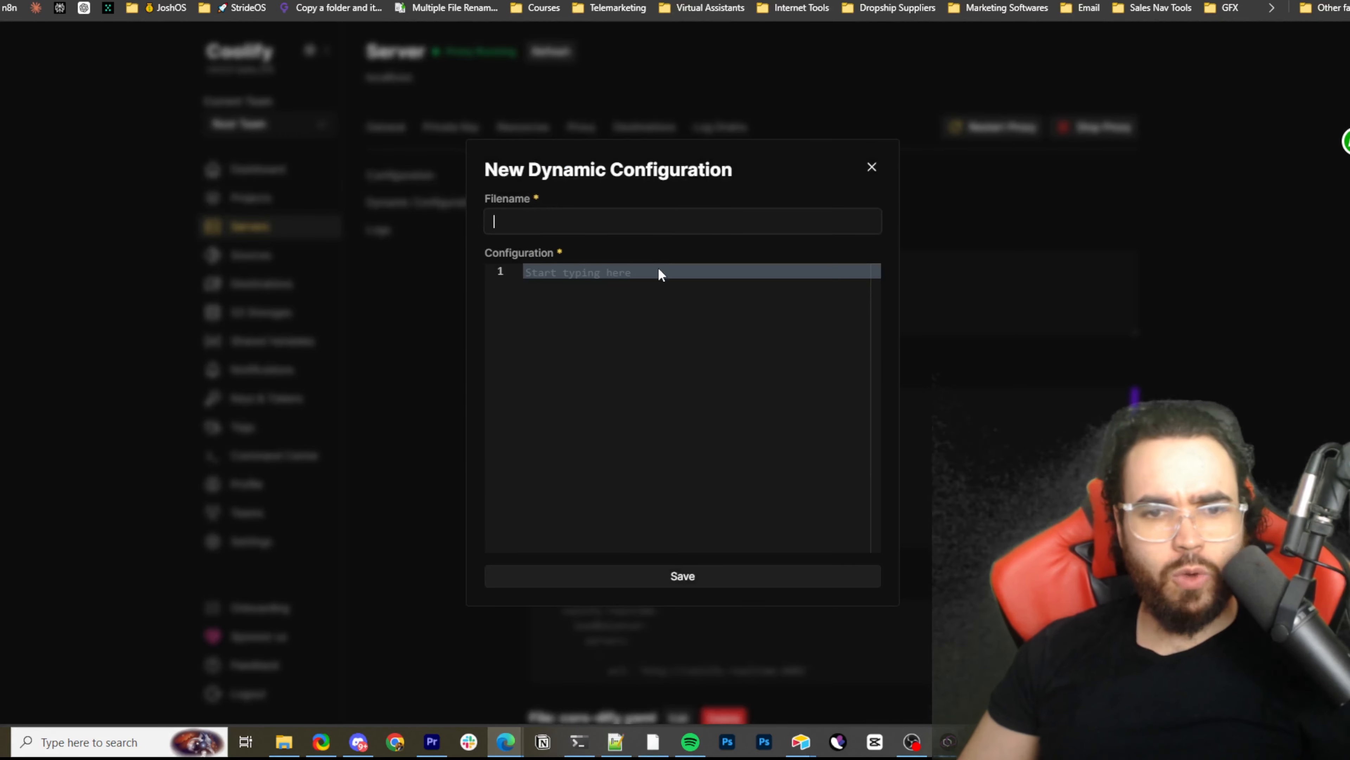
Switch to "new 393" in Notepad++ and highlight the CORS middleware through the dify-console-api router for an overview
click(614, 743)
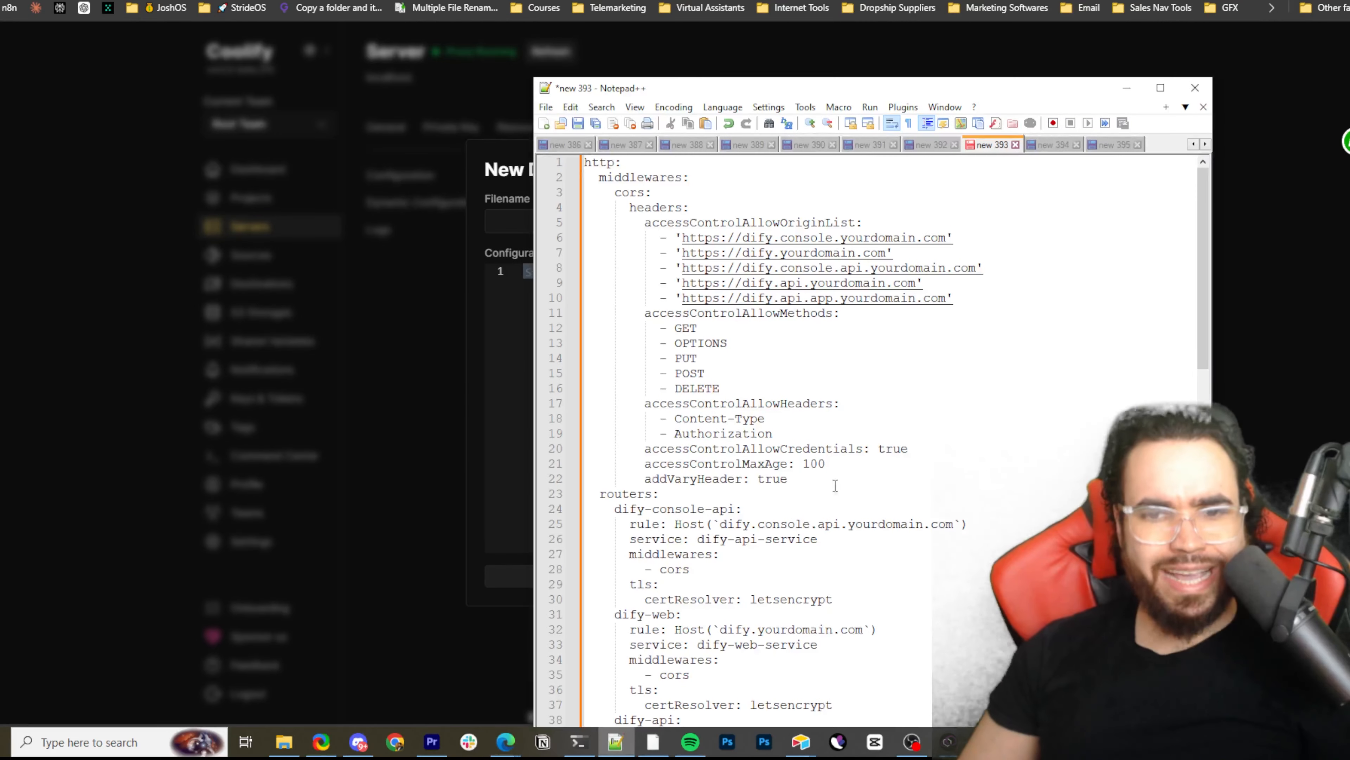
drag(612, 197, 659, 585)
scroll(659, 585, down, 5)
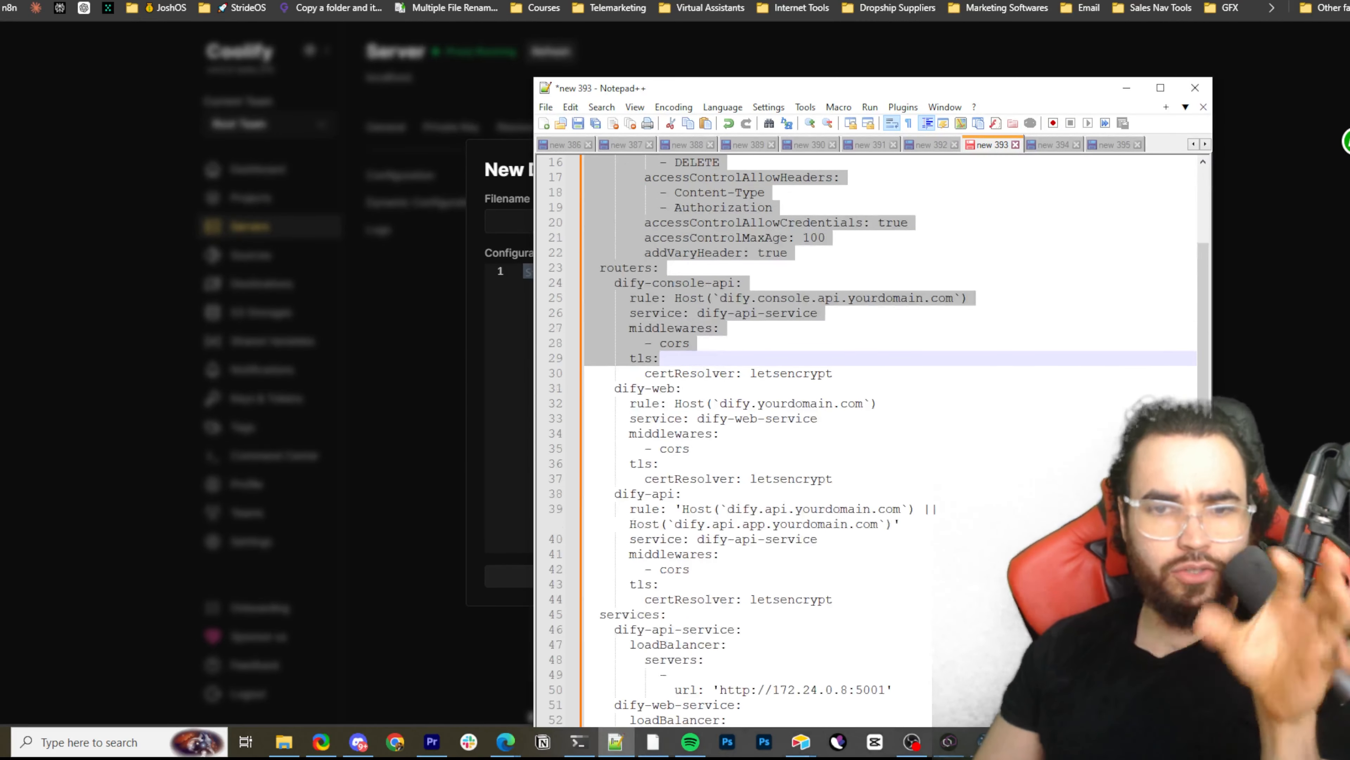
scroll(951, 528, up, 5)
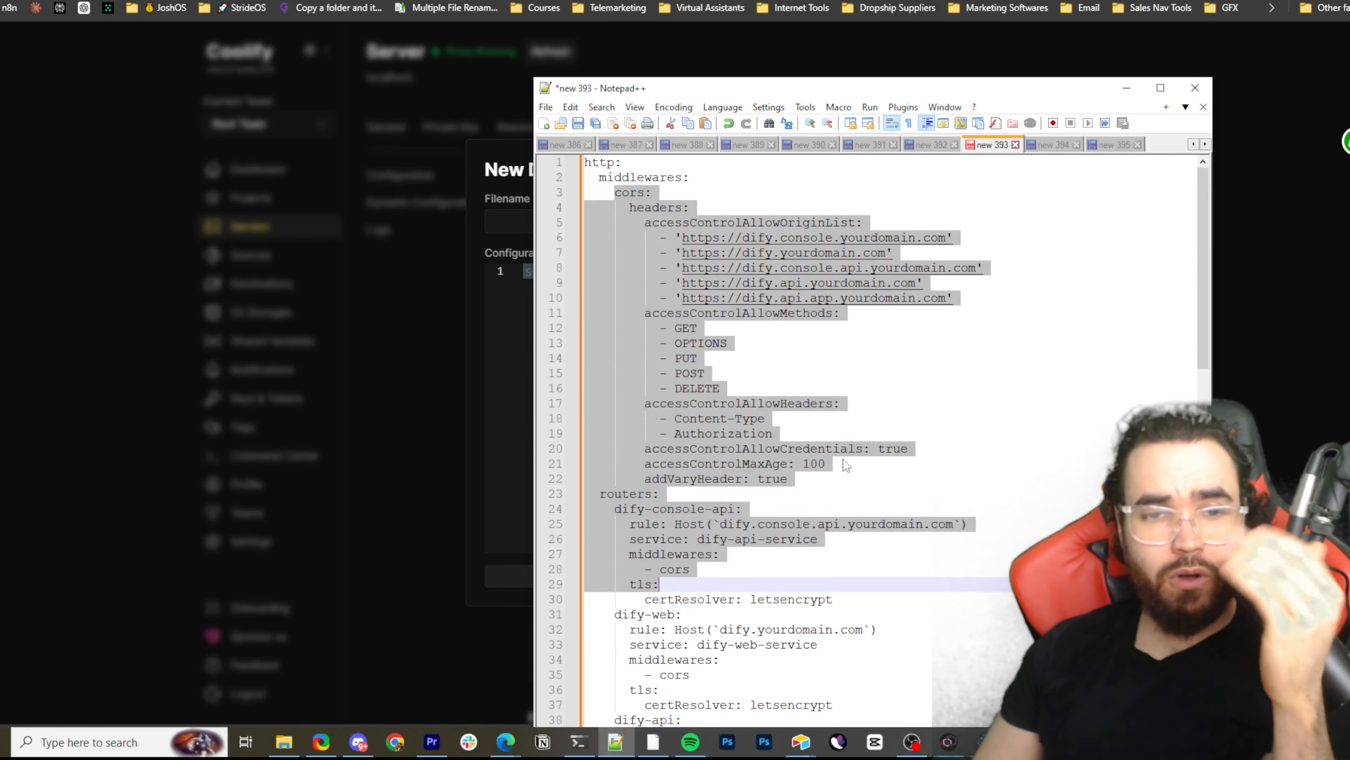
click(709, 209)
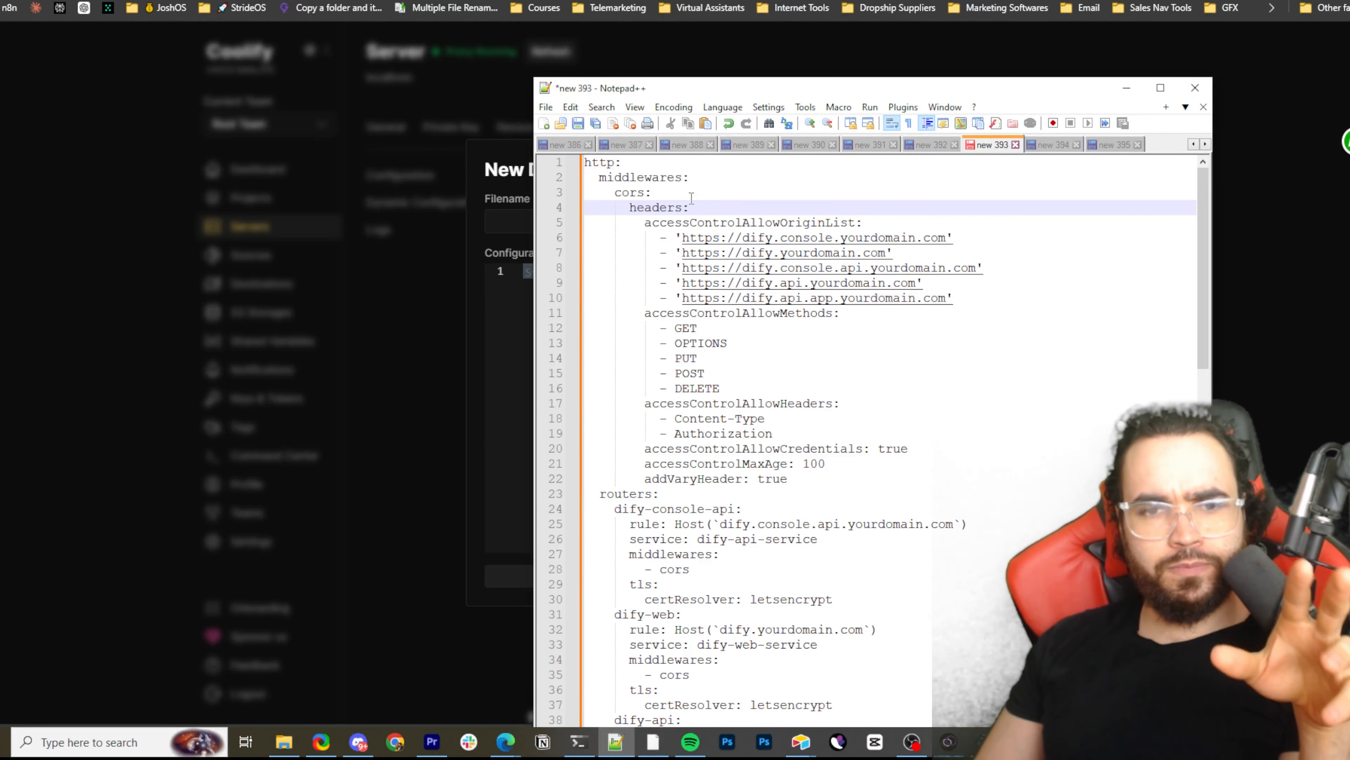
Highlight the middlewares, cors, headers and accessControlAllowOriginList lines to review the allowed Dify origins
mouse_move(629, 179)
mouse_down()
mouse_move(670, 184)
mouse_move(645, 192)
mouse_move(668, 205)
mouse_move(639, 186)
mouse_move(635, 196)
mouse_up()
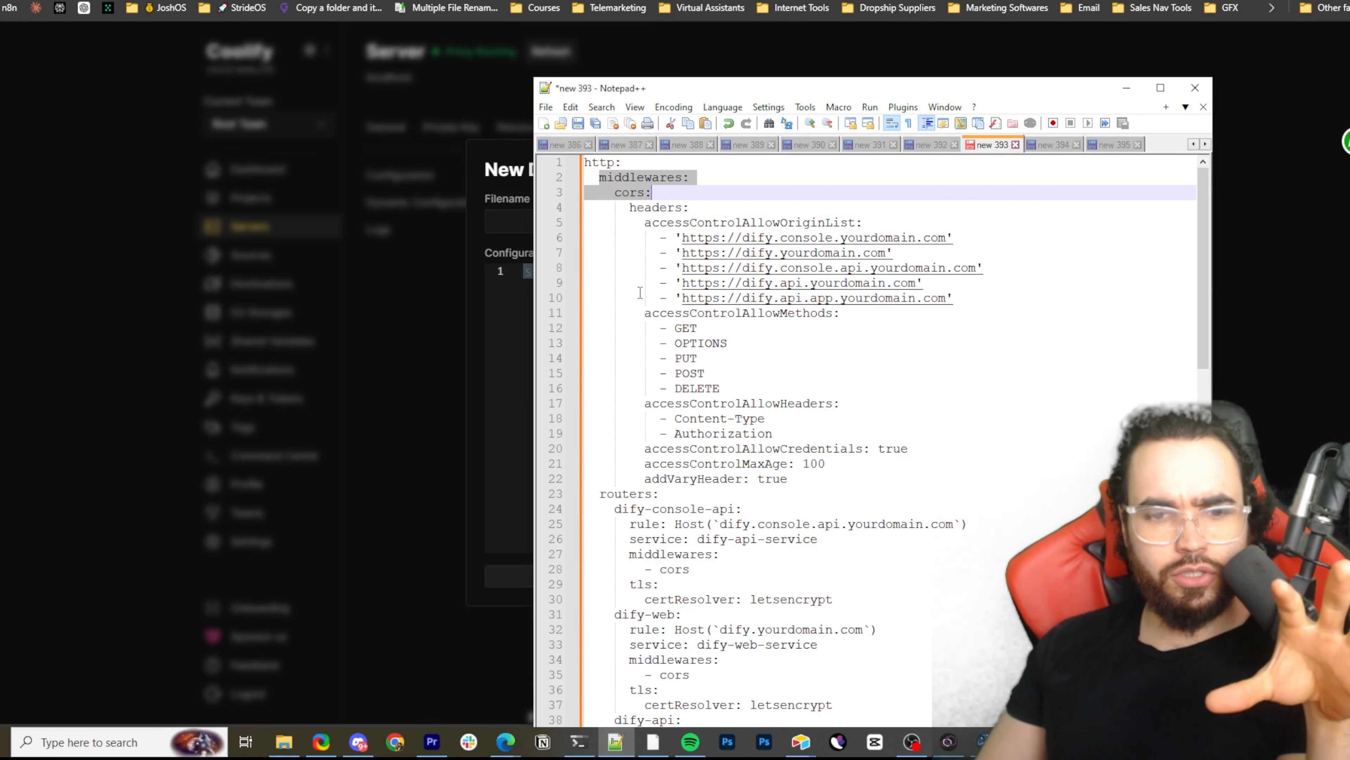
click(648, 222)
drag(648, 223, 738, 224)
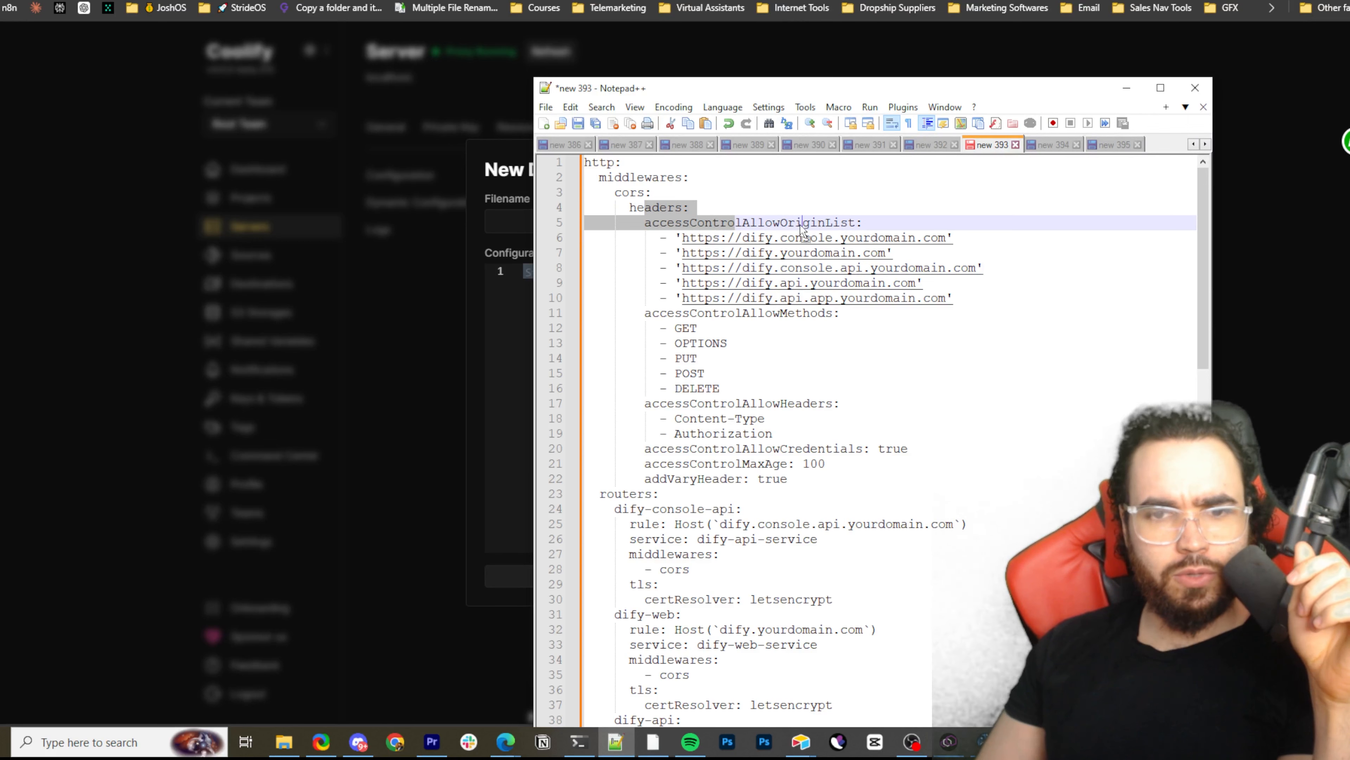
click(721, 223)
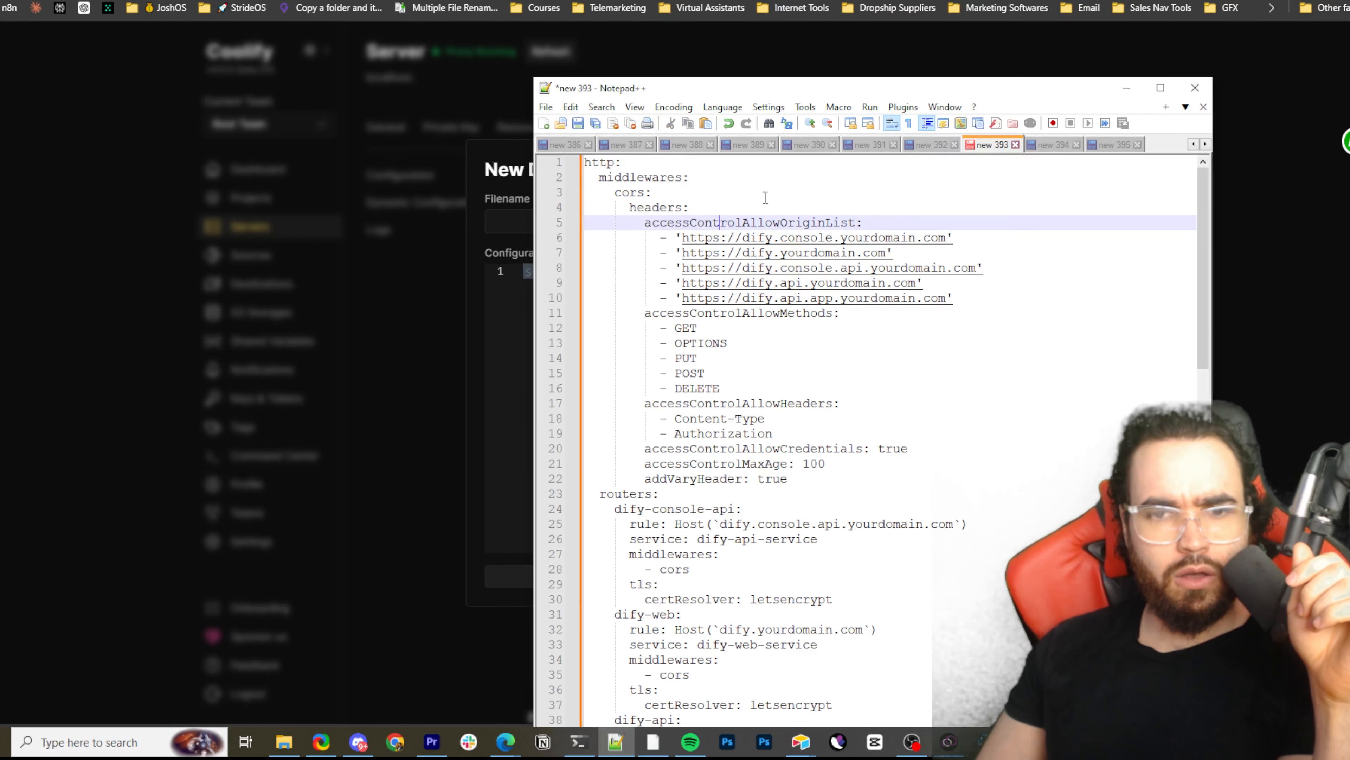
drag(810, 222, 855, 222)
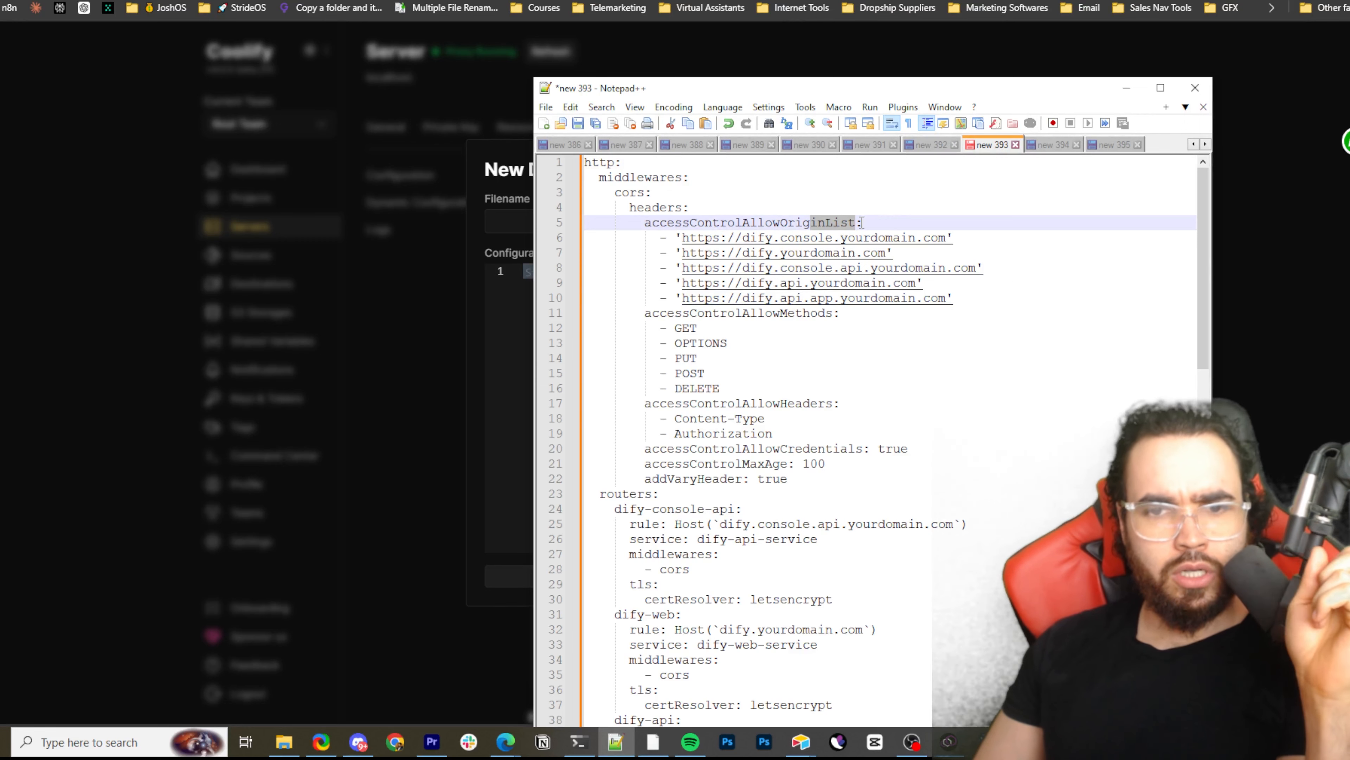
scroll(910, 354, down, 11)
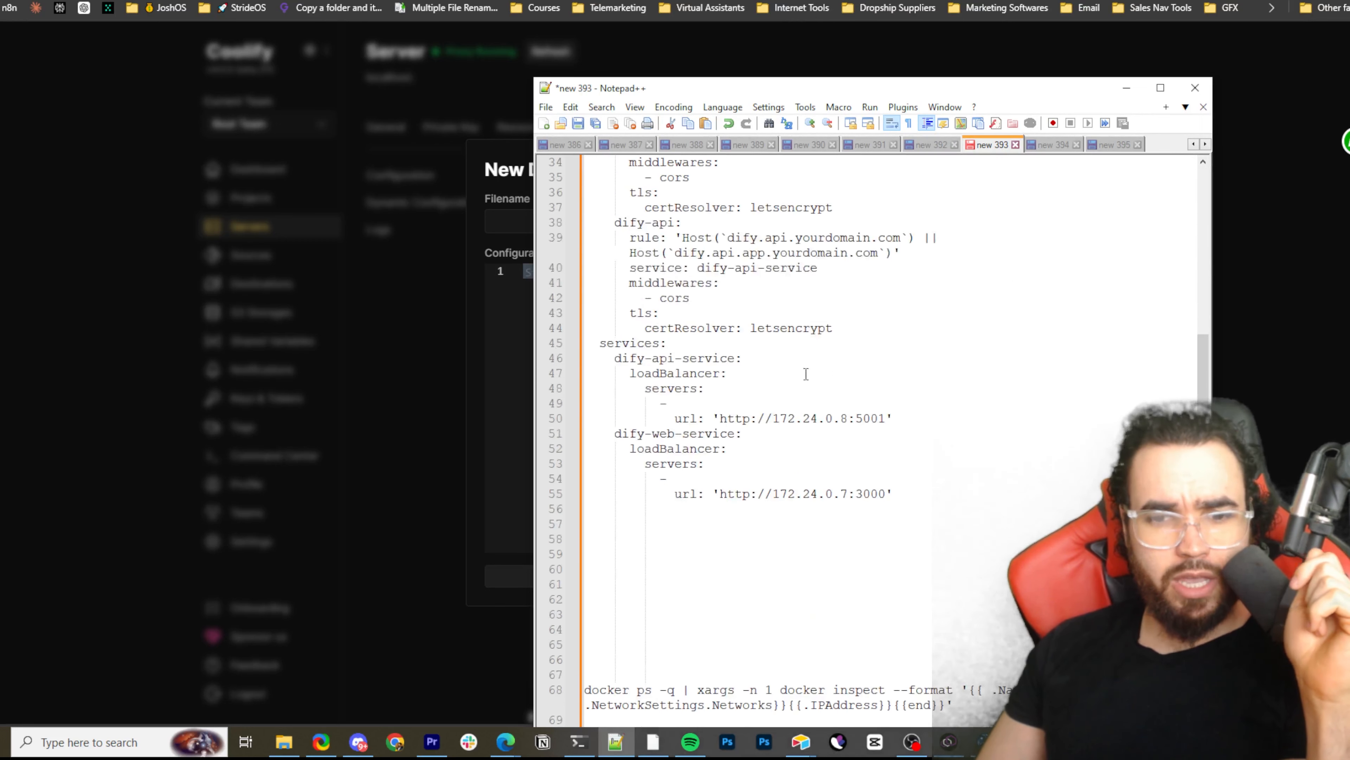
scroll(892, 359, up, 11)
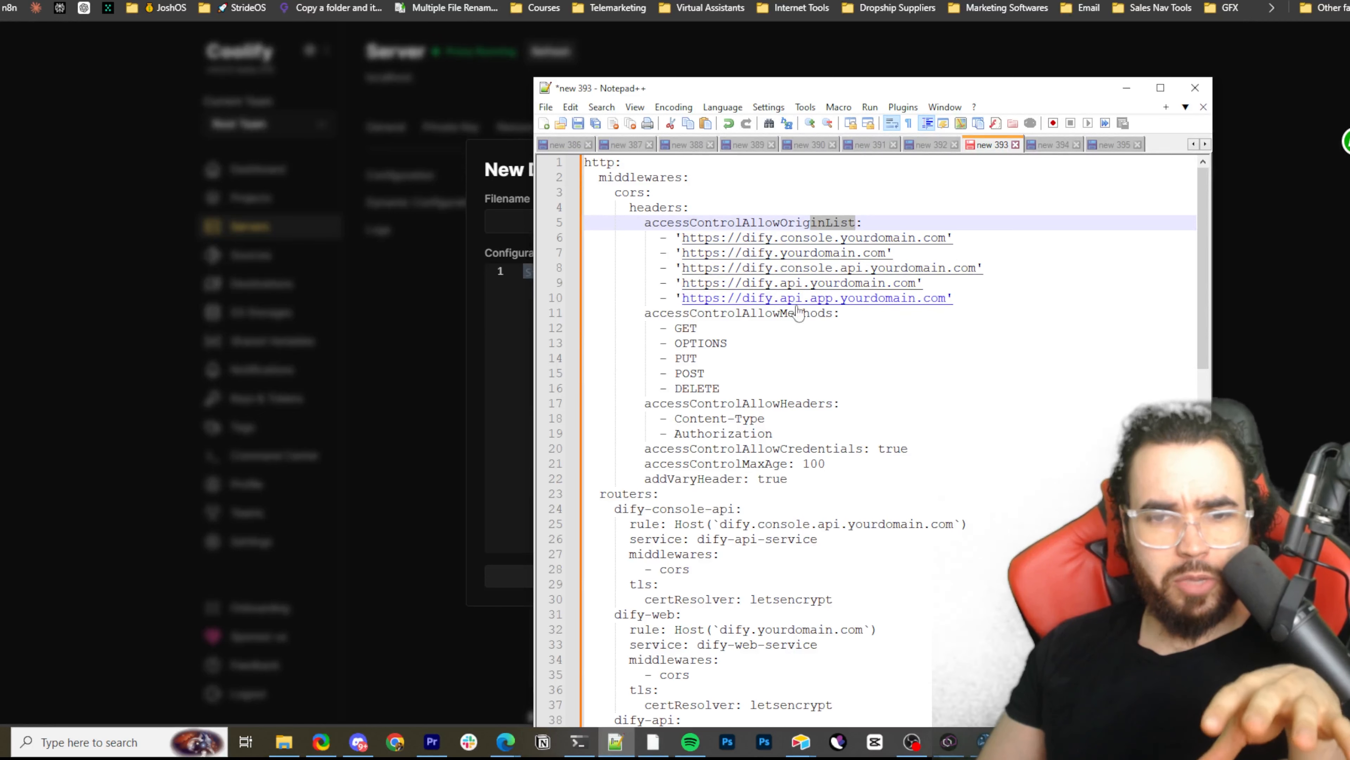
scroll(797, 351, down, 1)
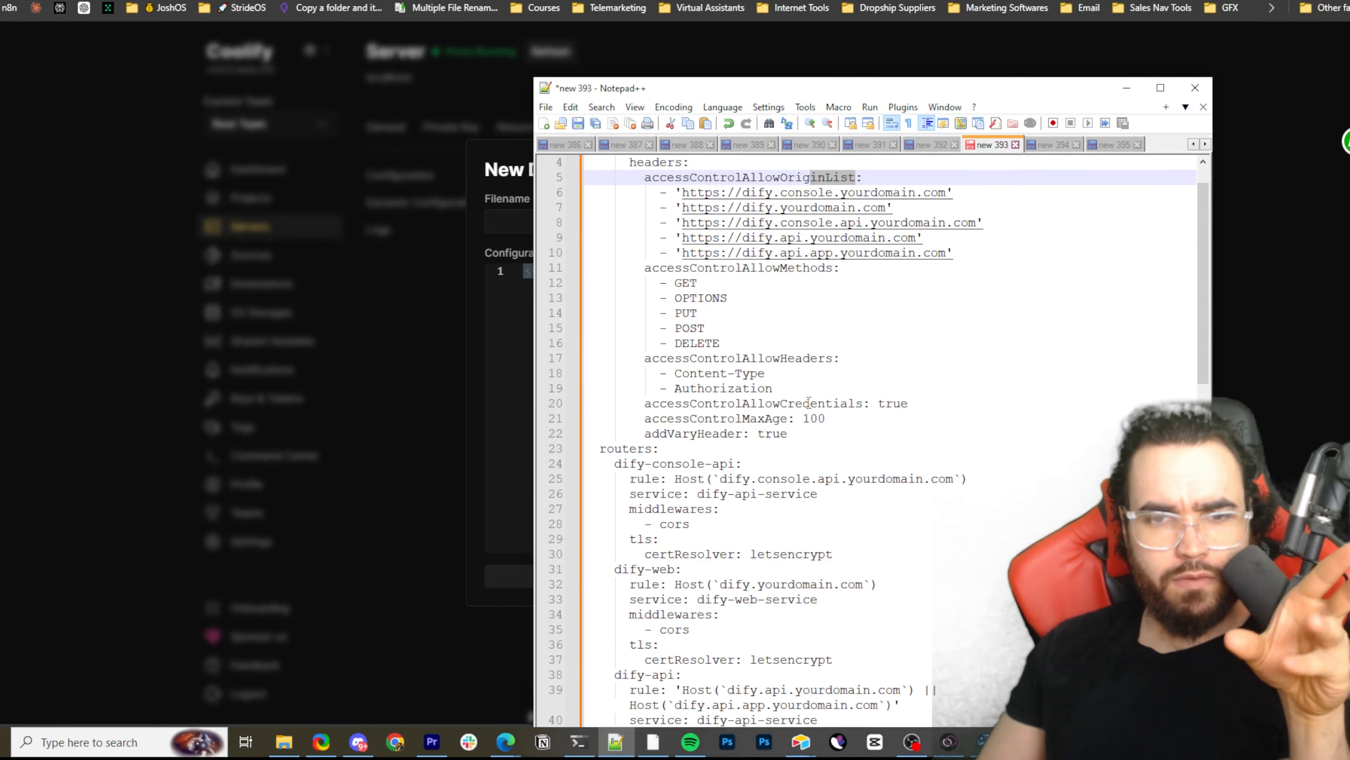
scroll(672, 375, up, 1)
Highlight the accessControlAllowMethods entries and the Content-Type and Authorization headers in the CORS middleware to review them
drag(662, 314, 786, 314)
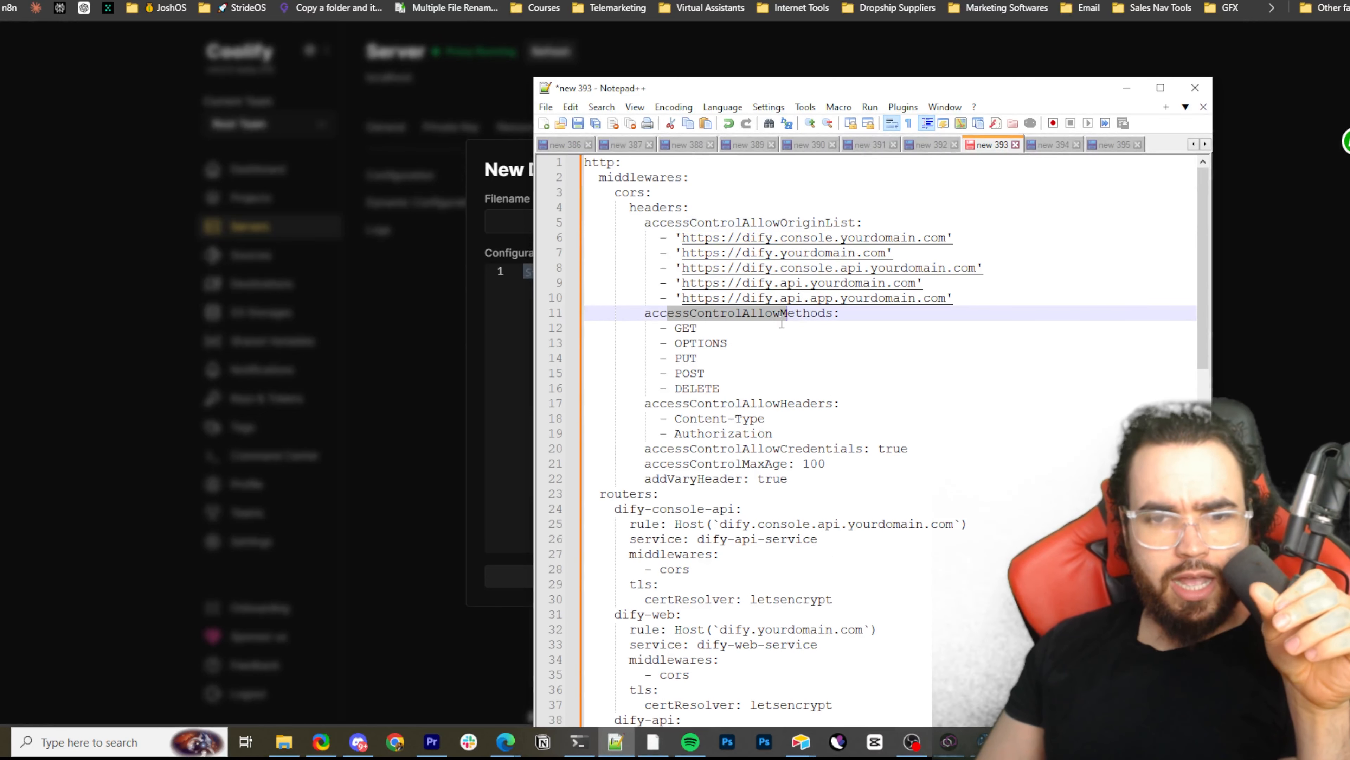
drag(705, 356, 732, 346)
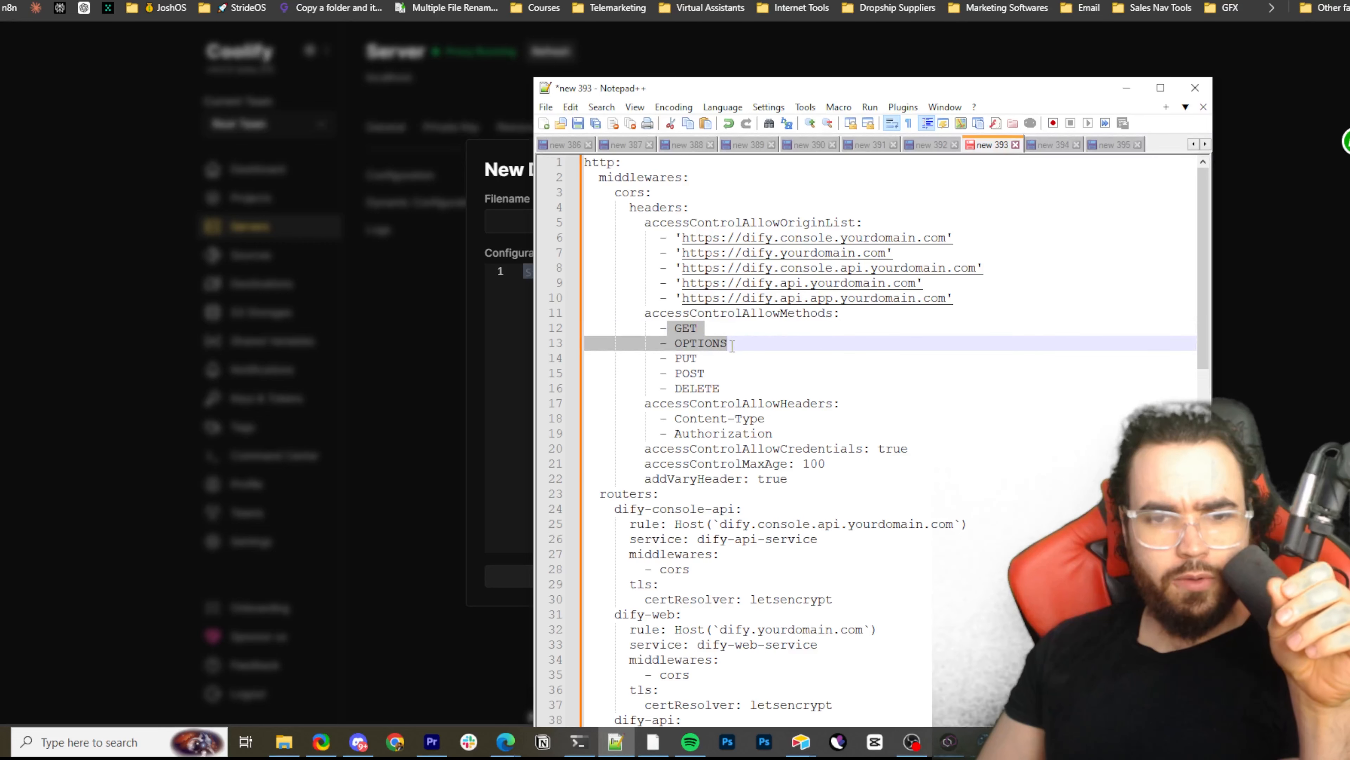
click(697, 373)
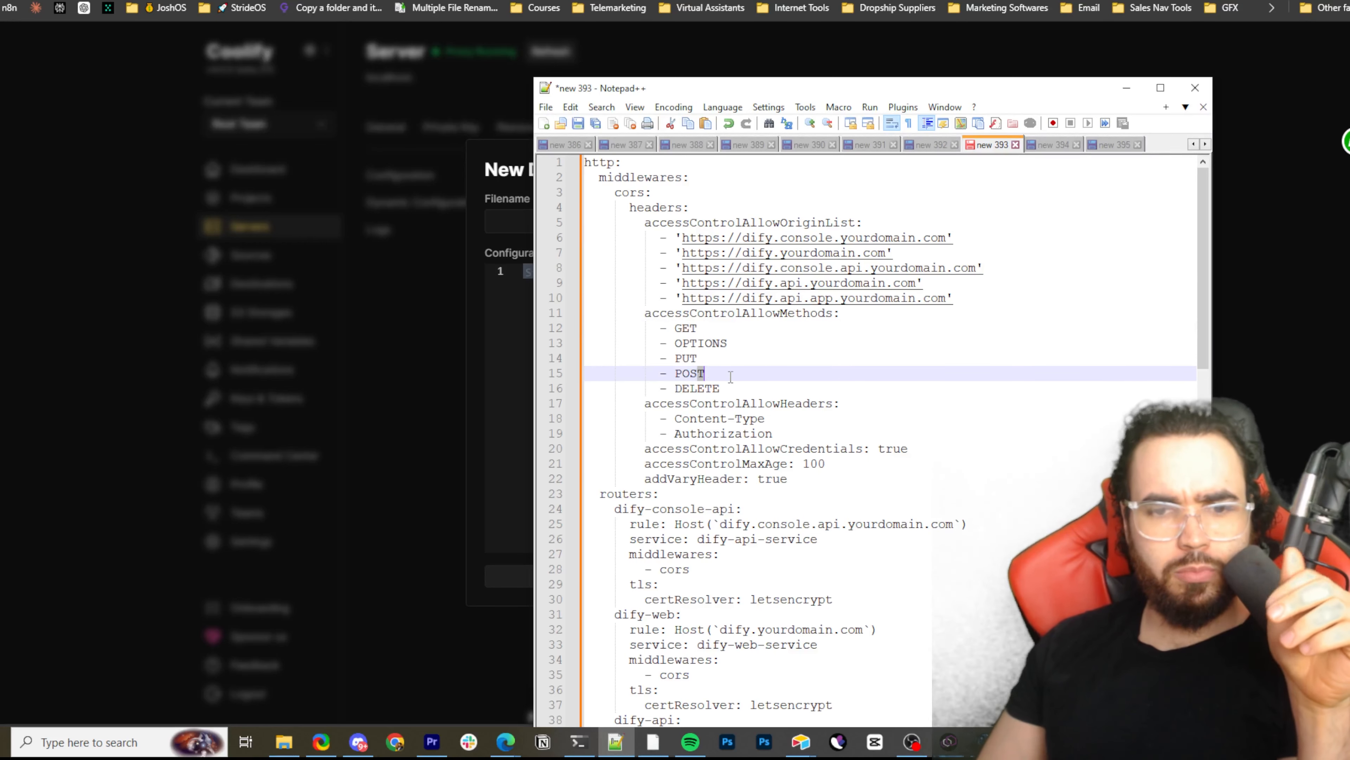
click(708, 389)
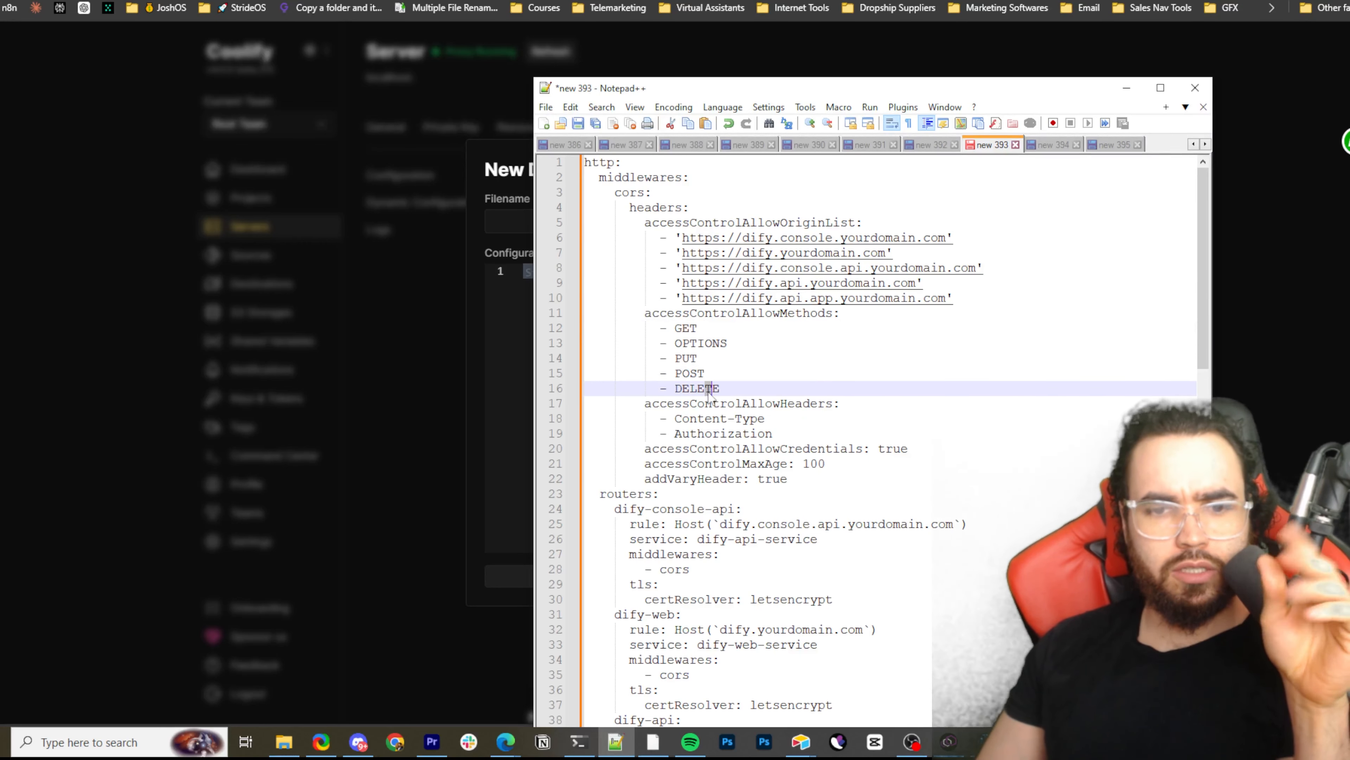
drag(702, 408, 773, 434)
click(700, 417)
Highlight the accessControlAllowCredentials, accessControlMaxAge and addVaryHeader lines of the CORS middleware to review them
scroll(675, 369, down, 2)
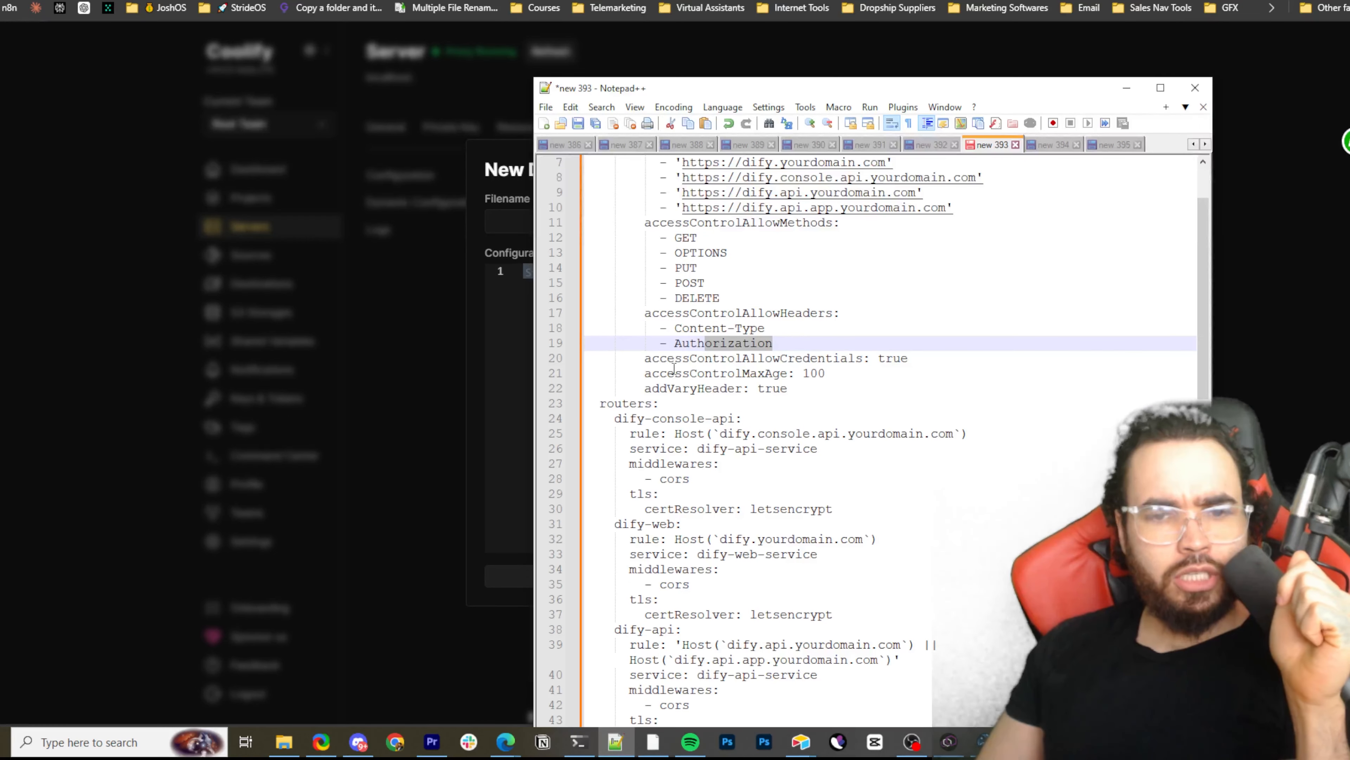
drag(675, 358, 858, 356)
drag(720, 373, 836, 377)
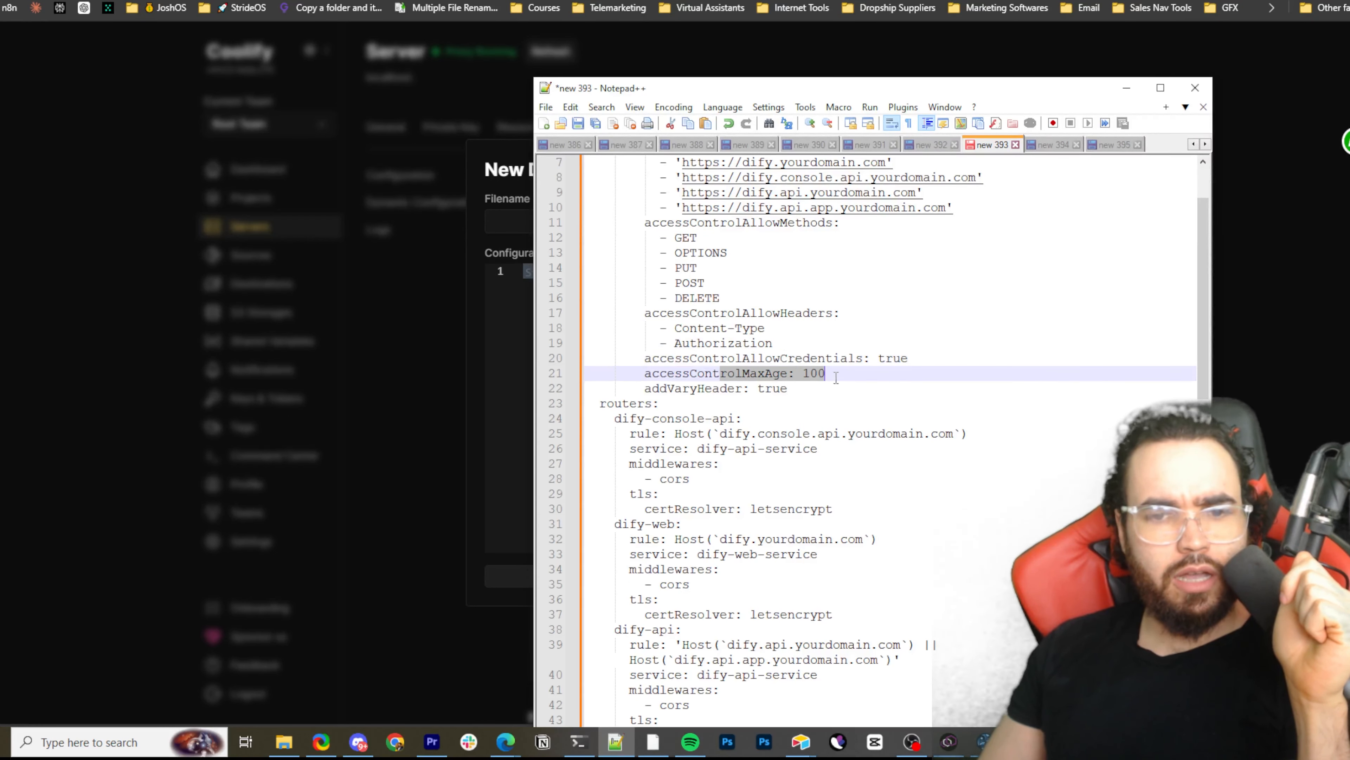
drag(631, 390, 859, 385)
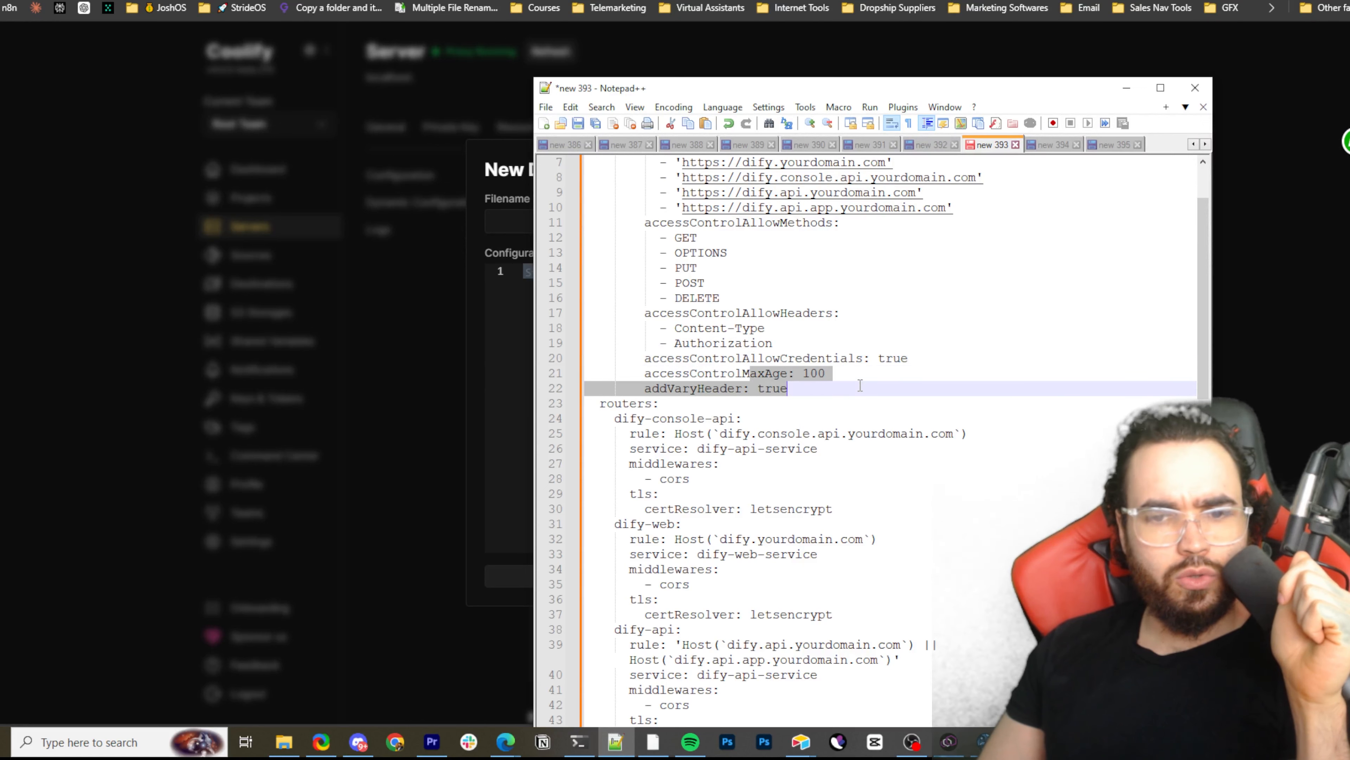
Review the dify-console-api router by highlighting its name, host rule, service, cors middleware and TLS certResolver lines
click(787, 398)
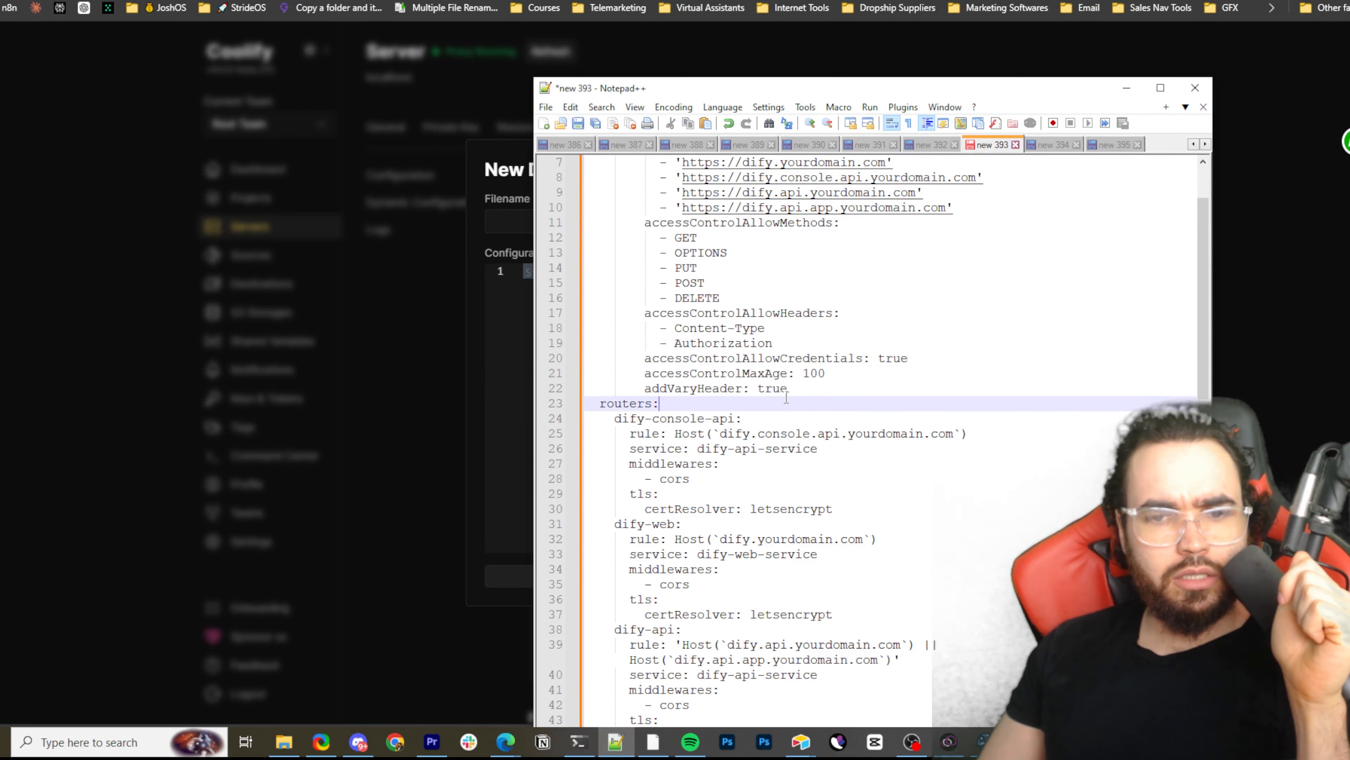
click(690, 414)
scroll(627, 353, down, 1)
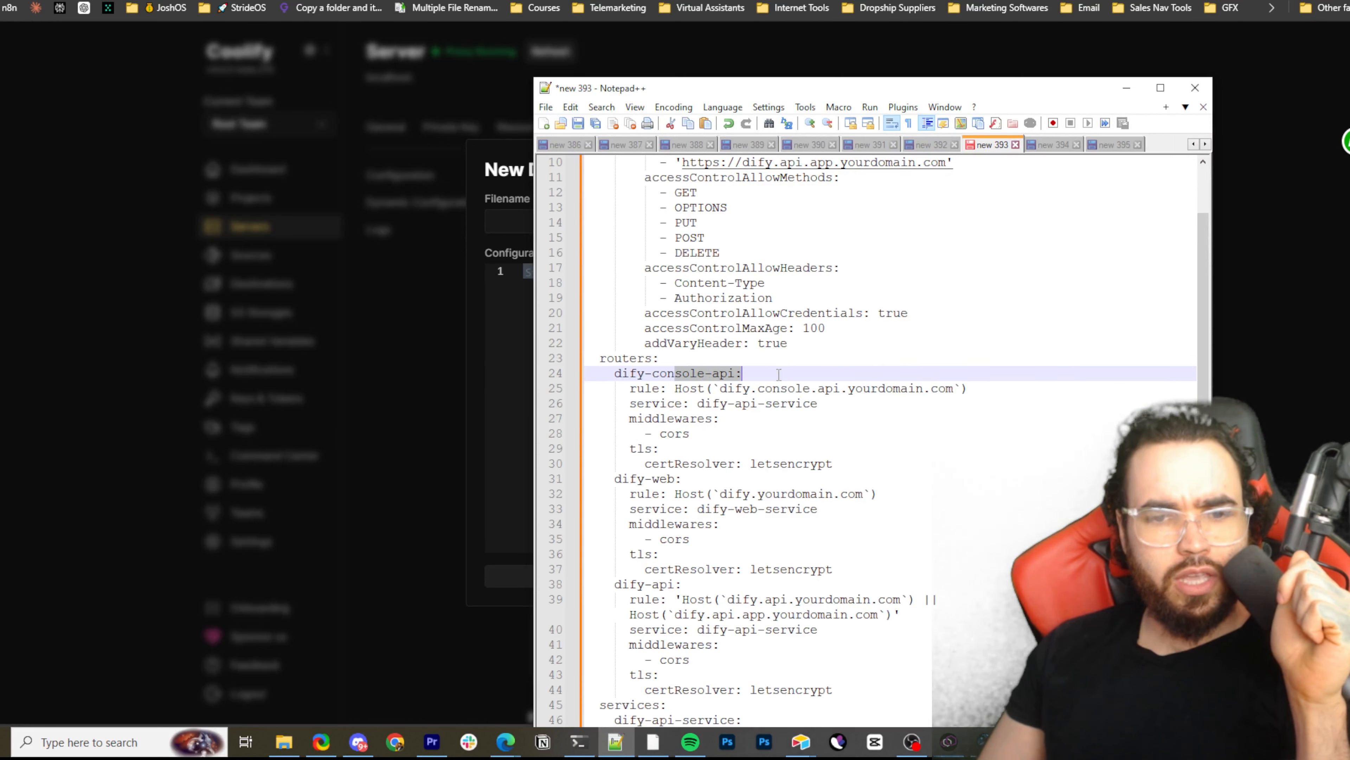
drag(632, 403, 772, 388)
scroll(635, 338, down, 2)
drag(652, 344, 690, 343)
scroll(595, 320, down, 2)
drag(653, 284, 751, 286)
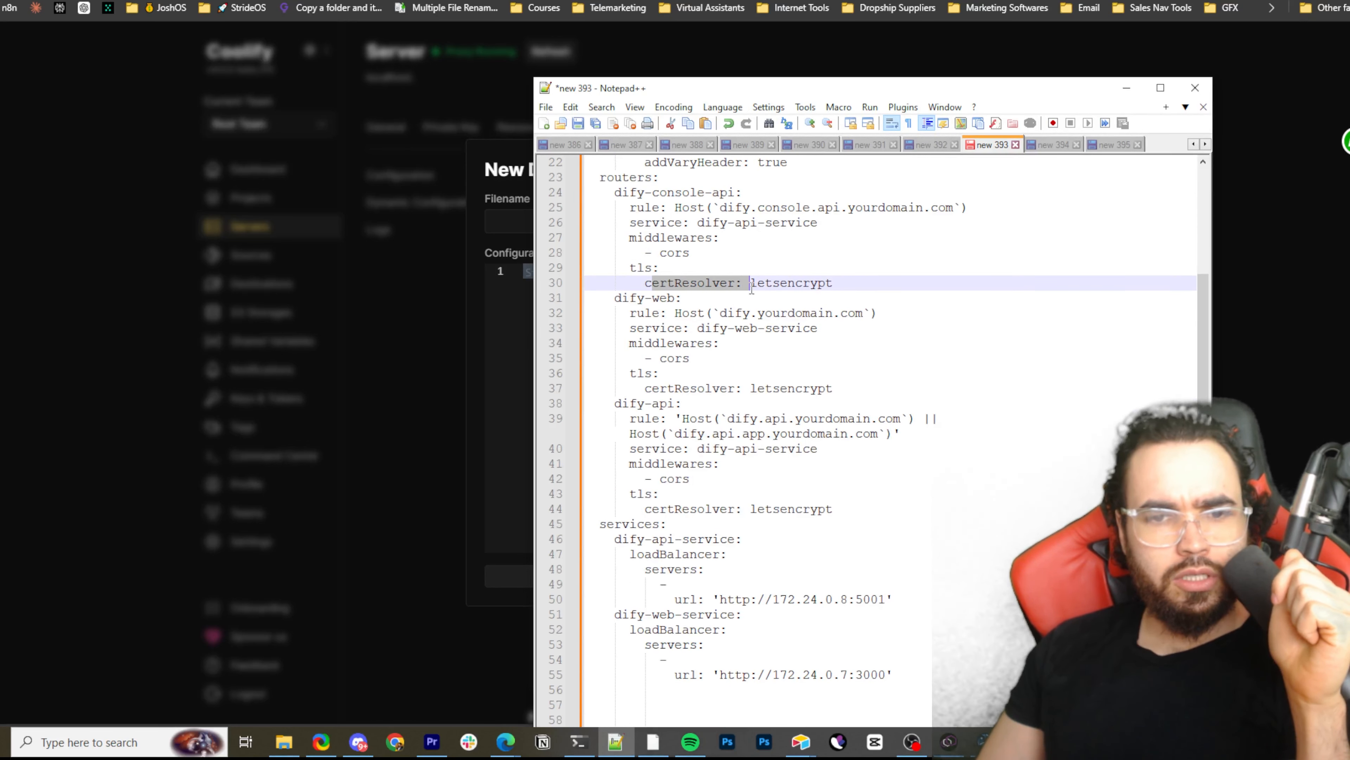
mouse_move(654, 267)
mouse_down()
mouse_move(766, 275)
mouse_move(663, 273)
mouse_up()
Highlight the dify-web router's Host rule and its letsencrypt certResolver line to review them
scroll(664, 319, down, 2)
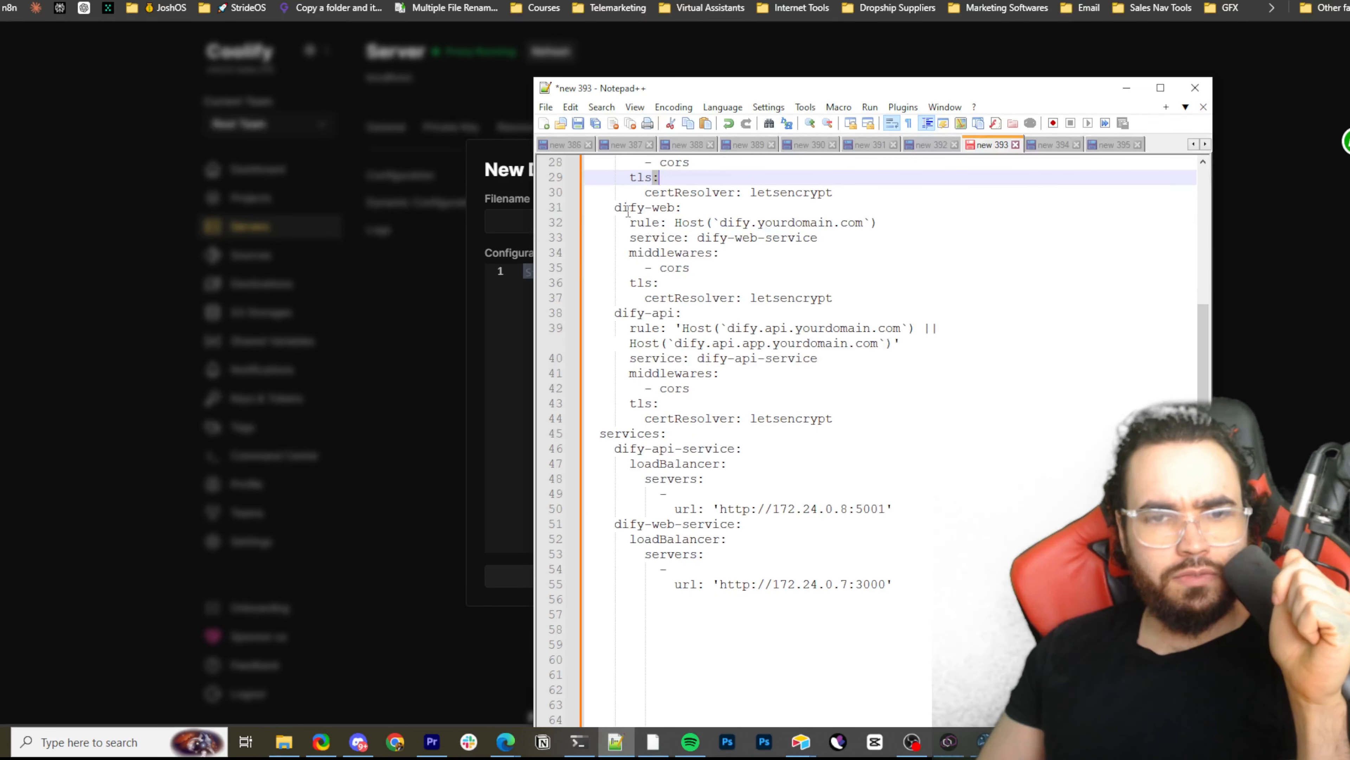
drag(682, 222, 817, 229)
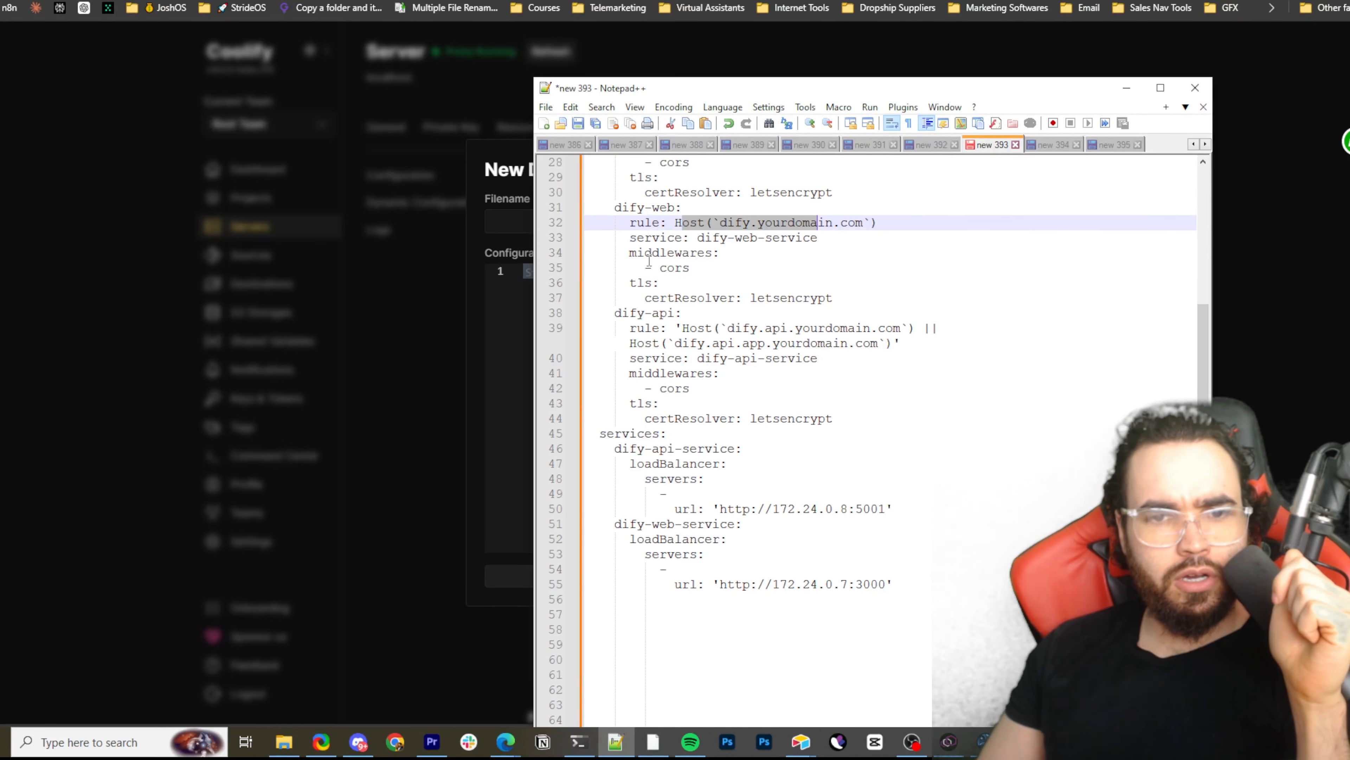
drag(646, 254, 803, 254)
scroll(642, 301, down, 1)
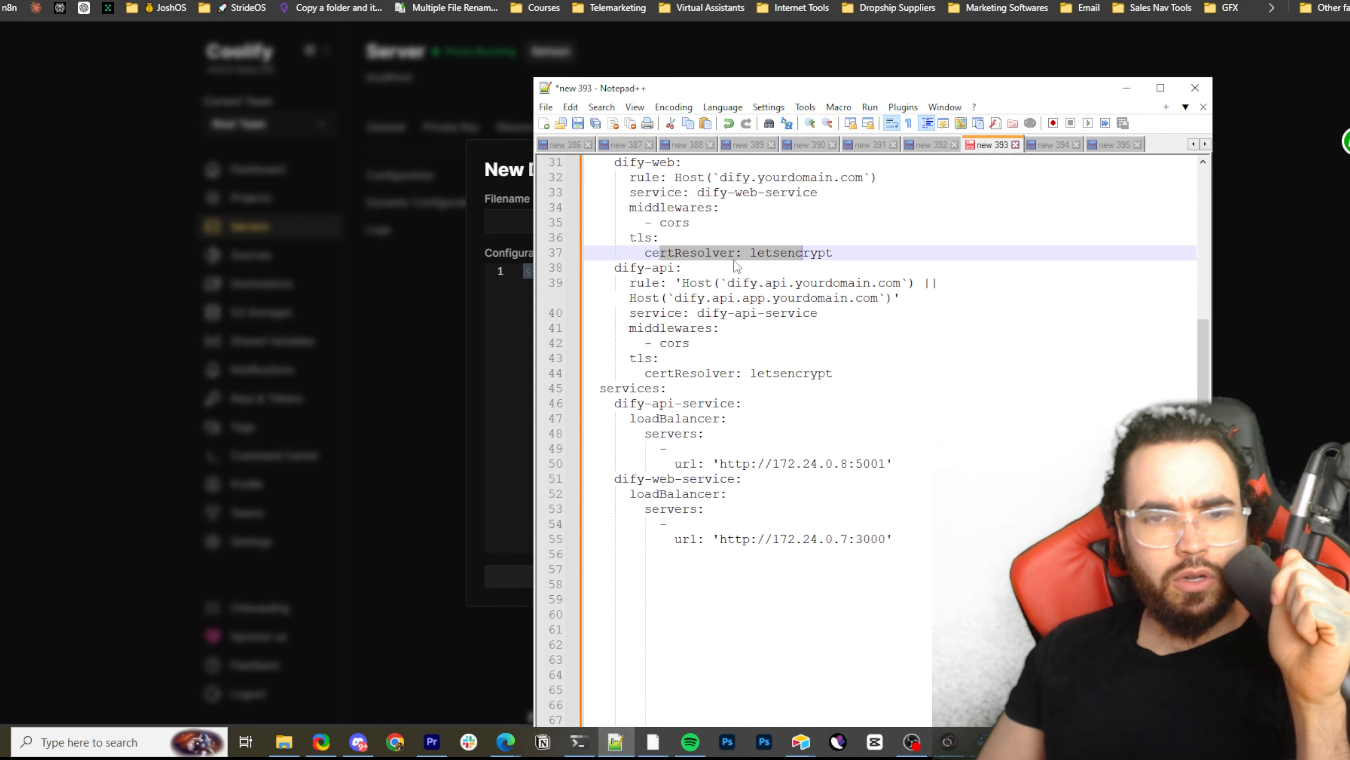
Examine the dify-api router's two-host rule together with the dify-api-service and dify-web-service definitions below it
scroll(713, 265, down, 1)
drag(641, 237, 759, 250)
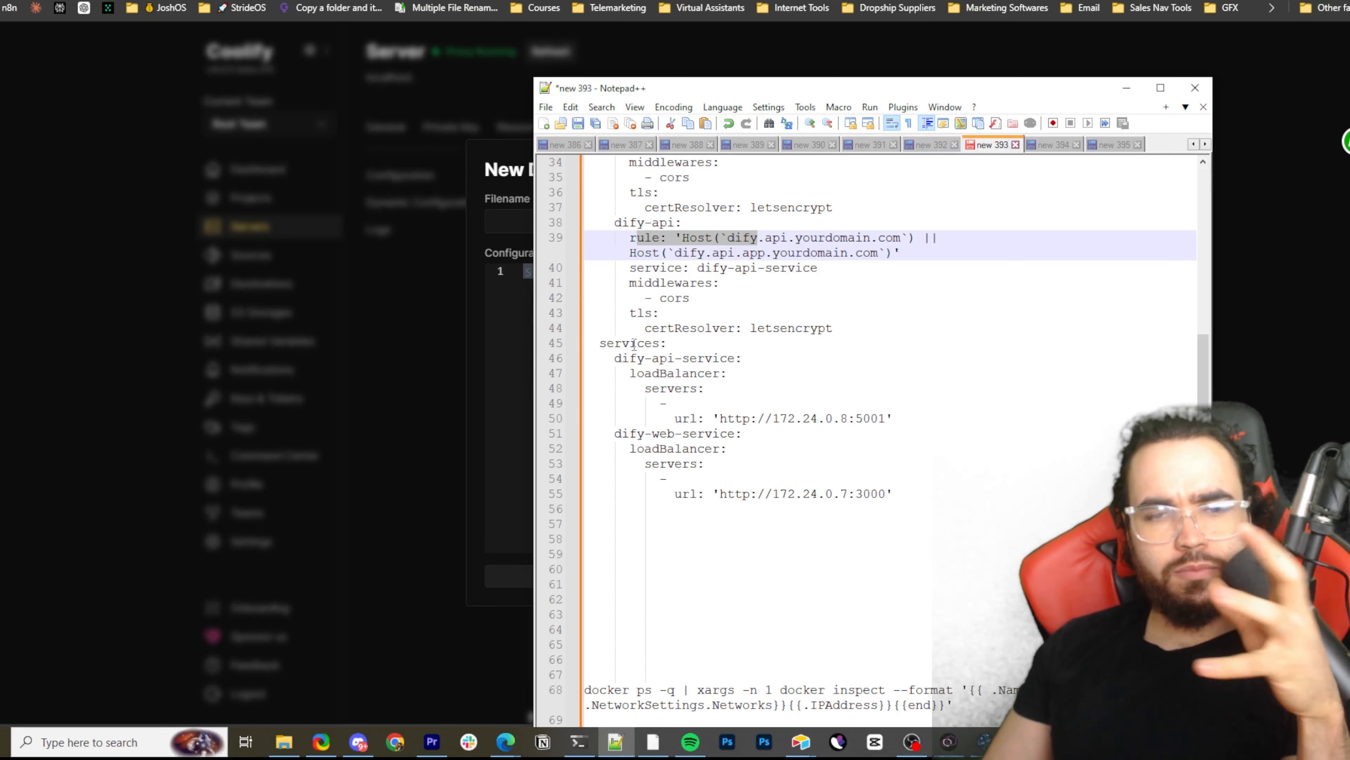
scroll(627, 267, down, 2)
scroll(648, 276, up, 1)
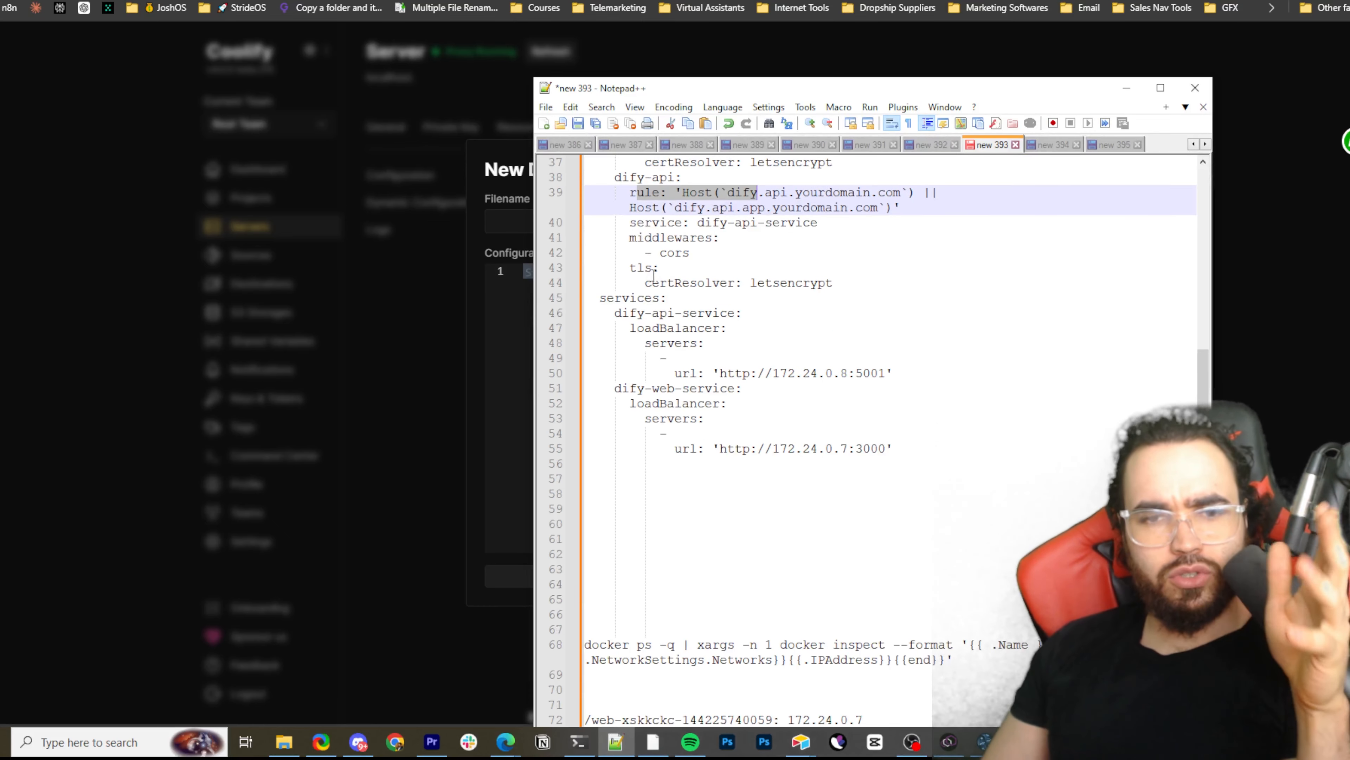
scroll(654, 277, up, 1)
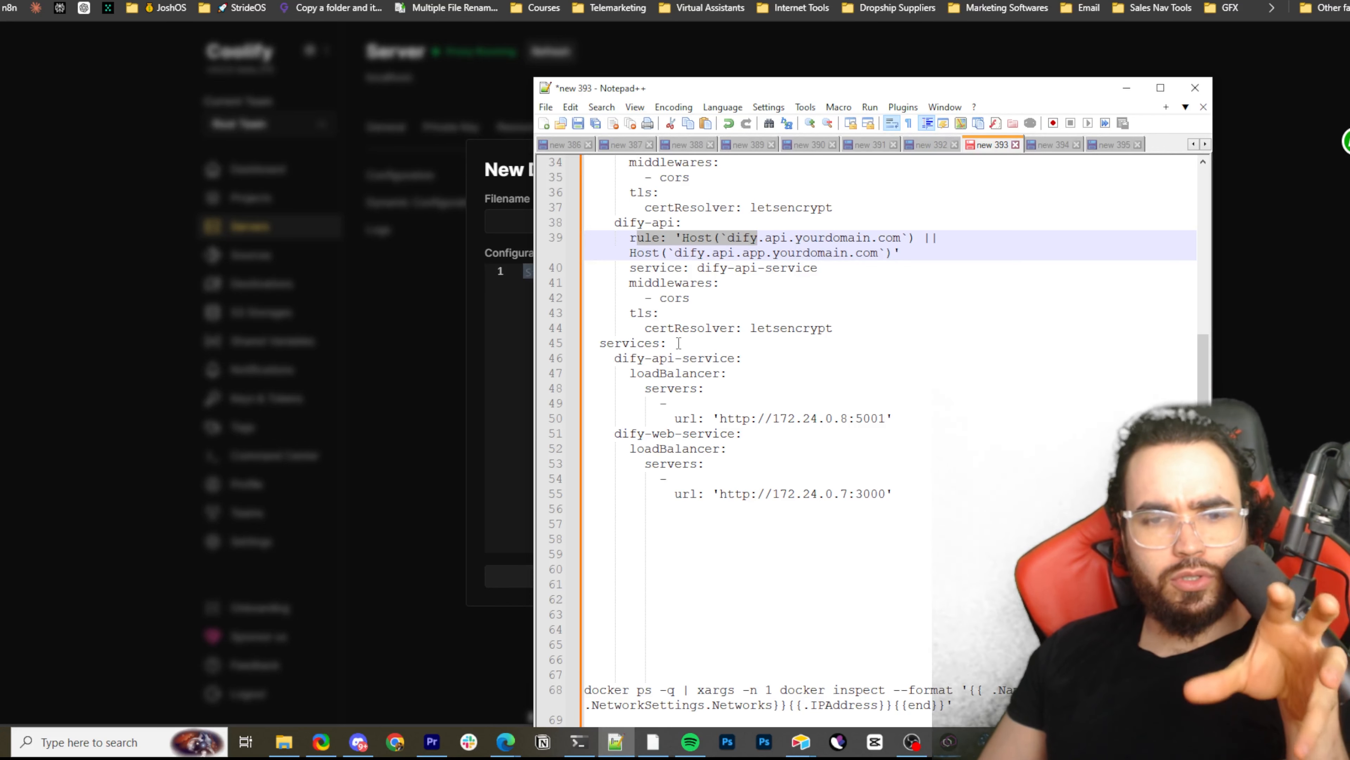
scroll(640, 346, down, 1)
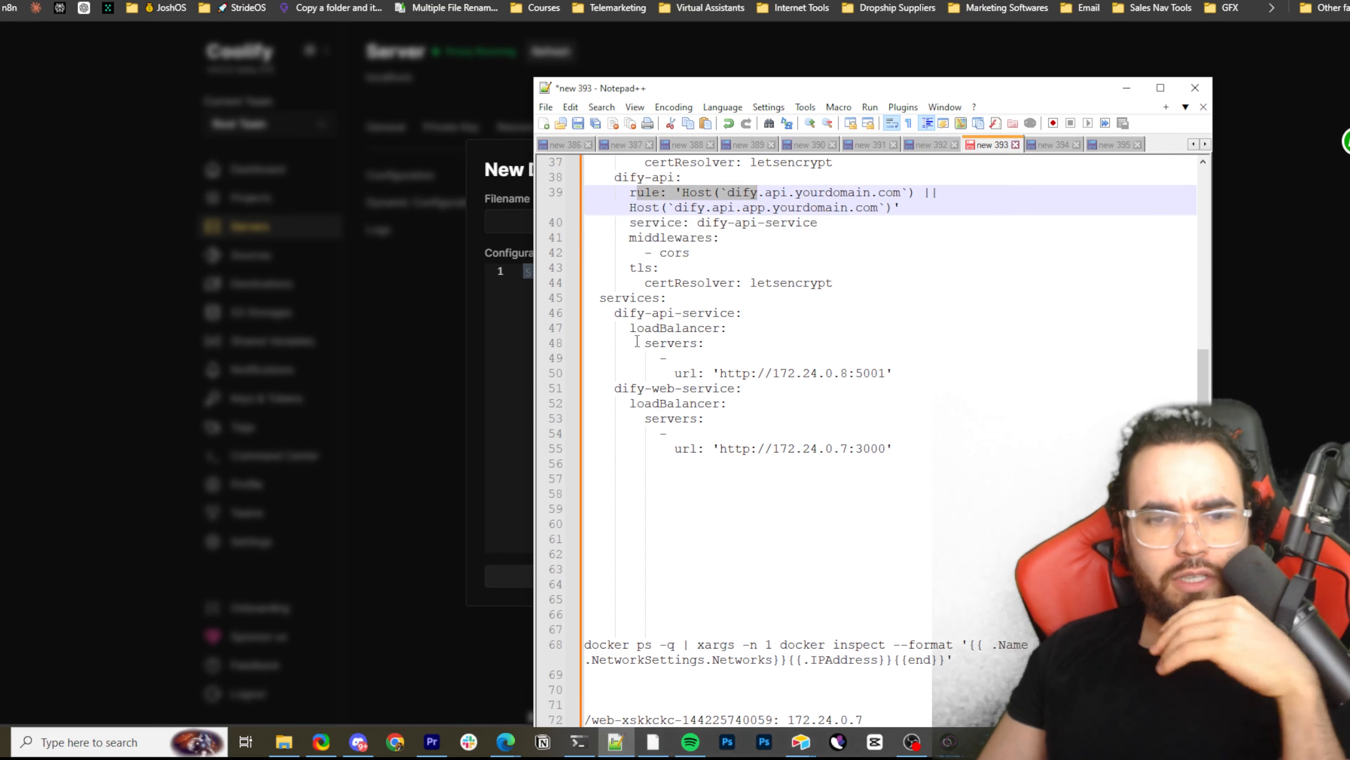
scroll(629, 314, up, 1)
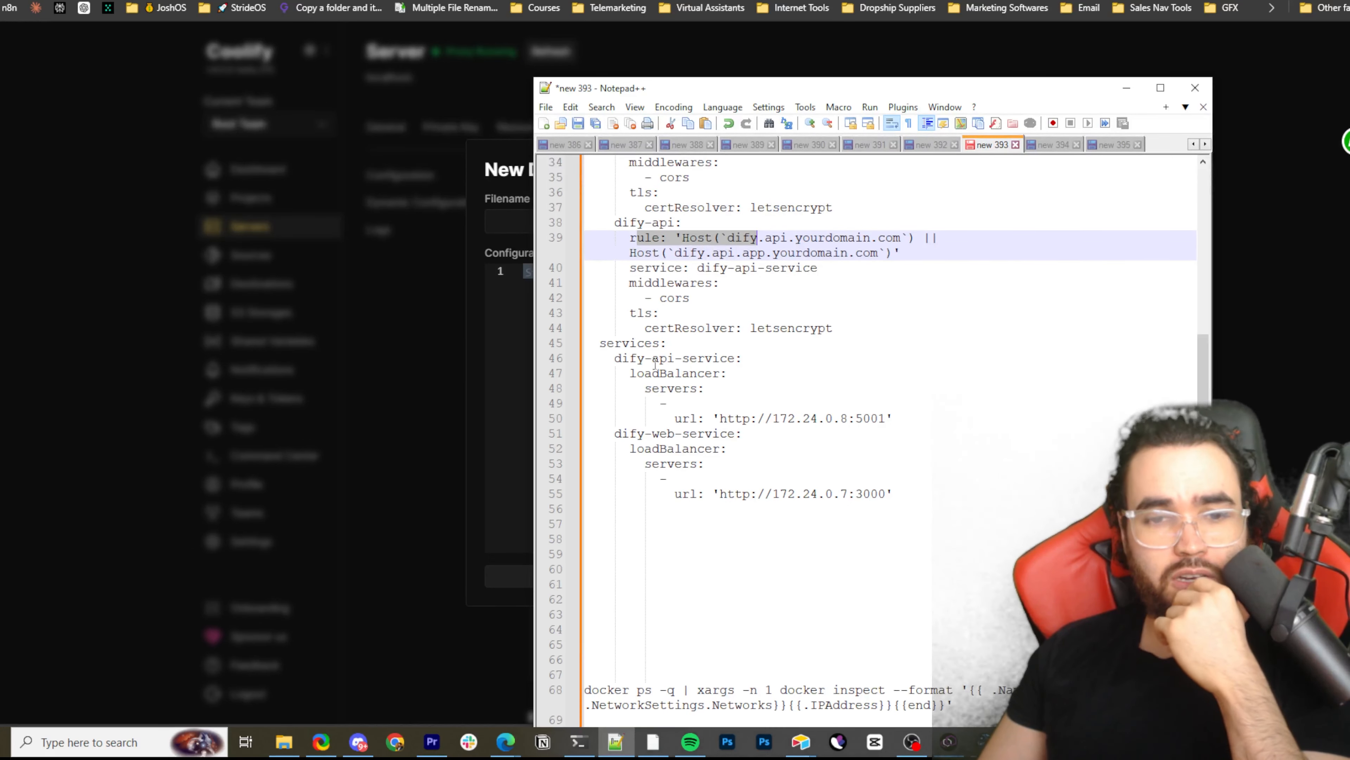
drag(630, 345, 734, 420)
drag(772, 253, 802, 238)
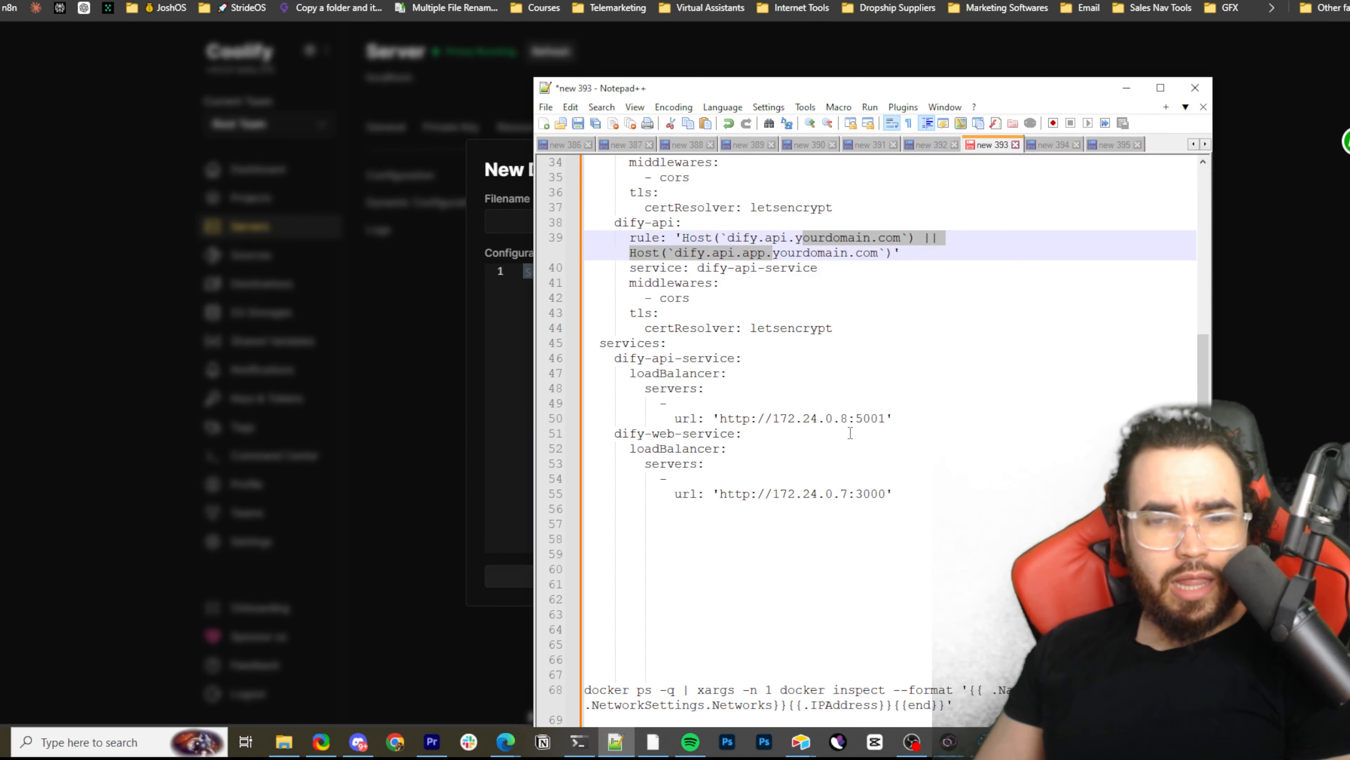
Highlight the load balancer server URL under dify-api-service to point out its internal IP address and port
scroll(721, 440, down, 1)
drag(706, 374, 758, 375)
drag(864, 376, 716, 382)
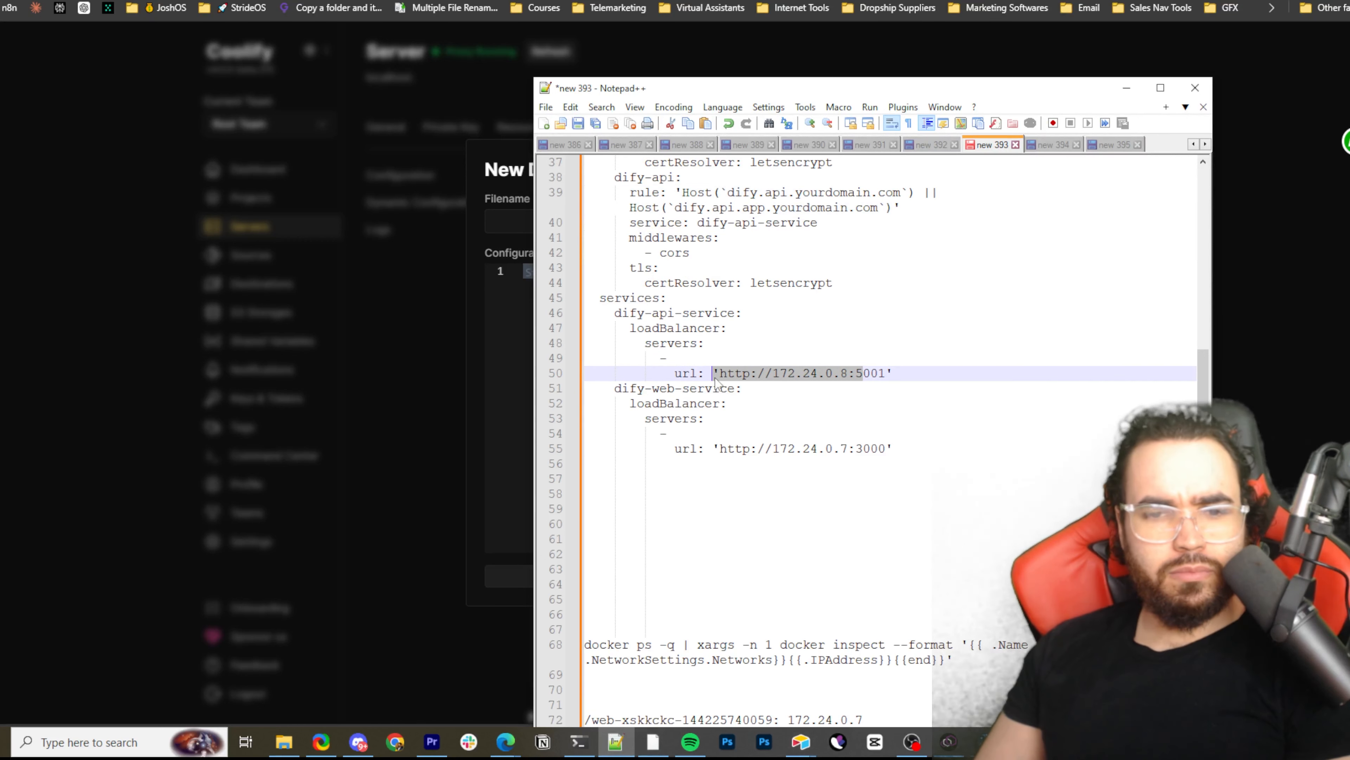
Highlight the docker ps and docker inspect command that lists each container's name and IP address below the configuration
scroll(859, 433, down, 3)
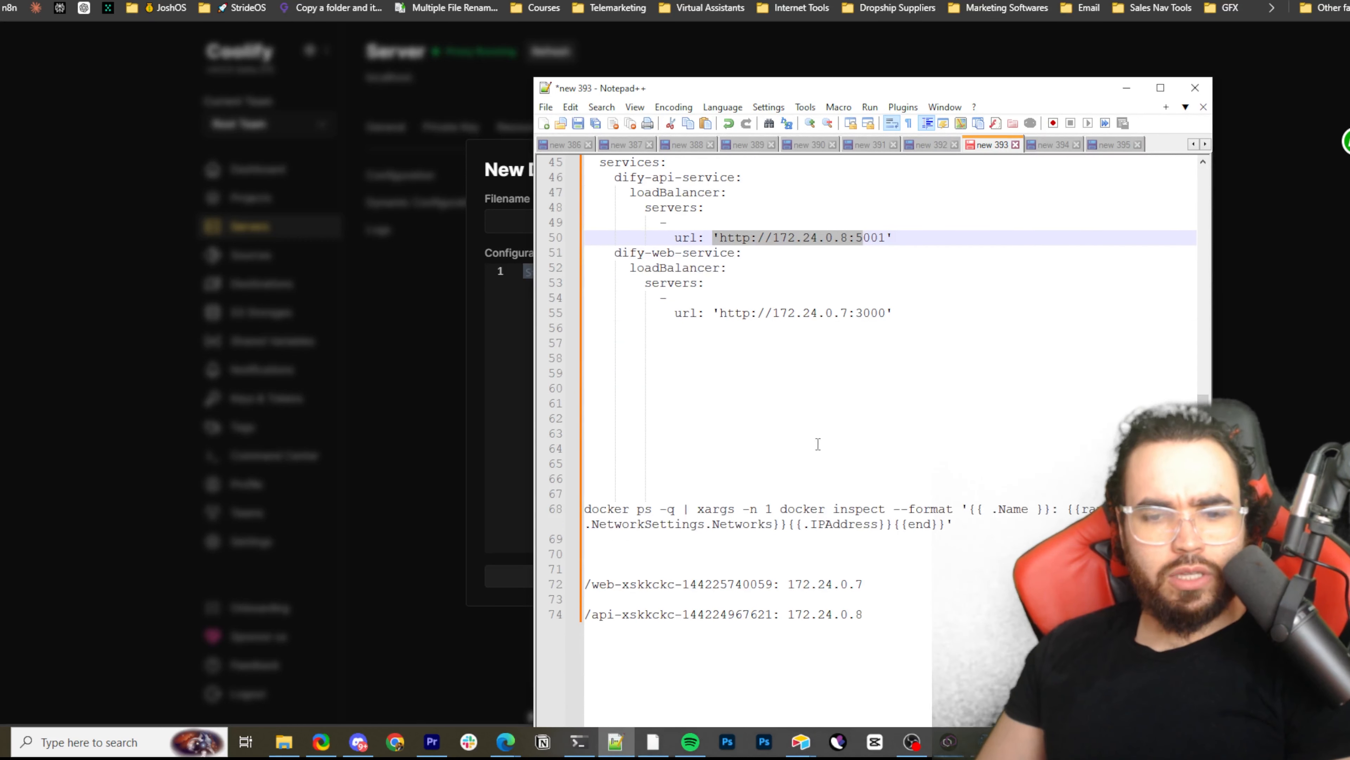
drag(586, 508, 976, 528)
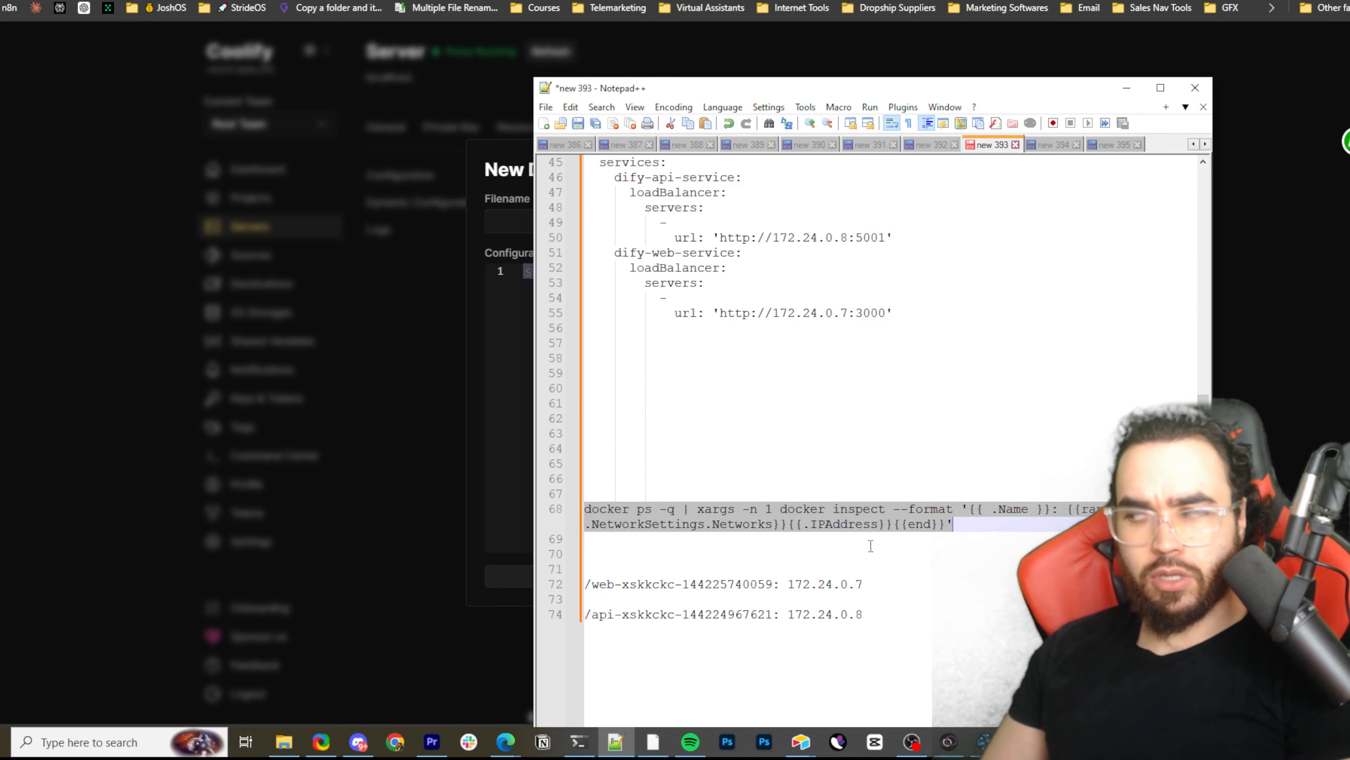
drag(643, 509, 1018, 527)
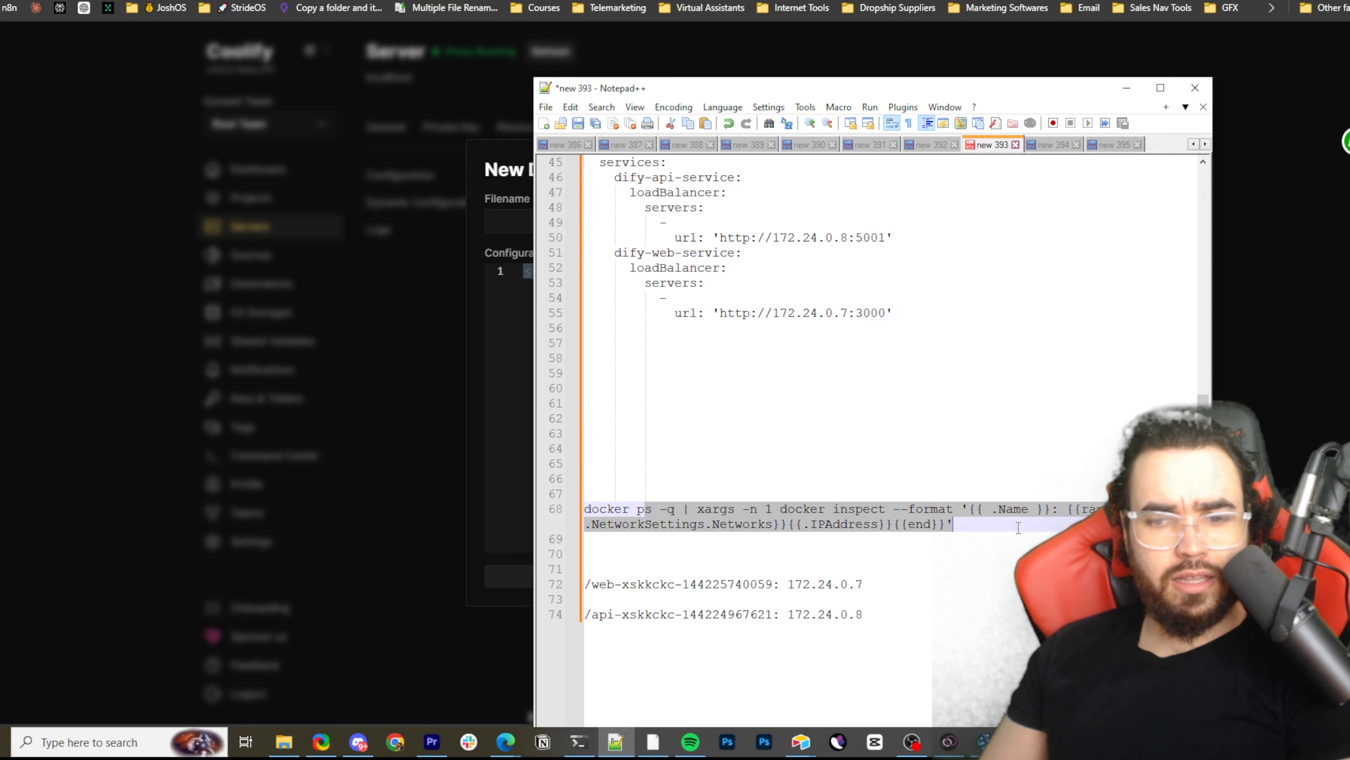
click(851, 447)
Highlight the web container's IP address in the sample output along with the docker inspect command that produces it
drag(615, 585, 847, 584)
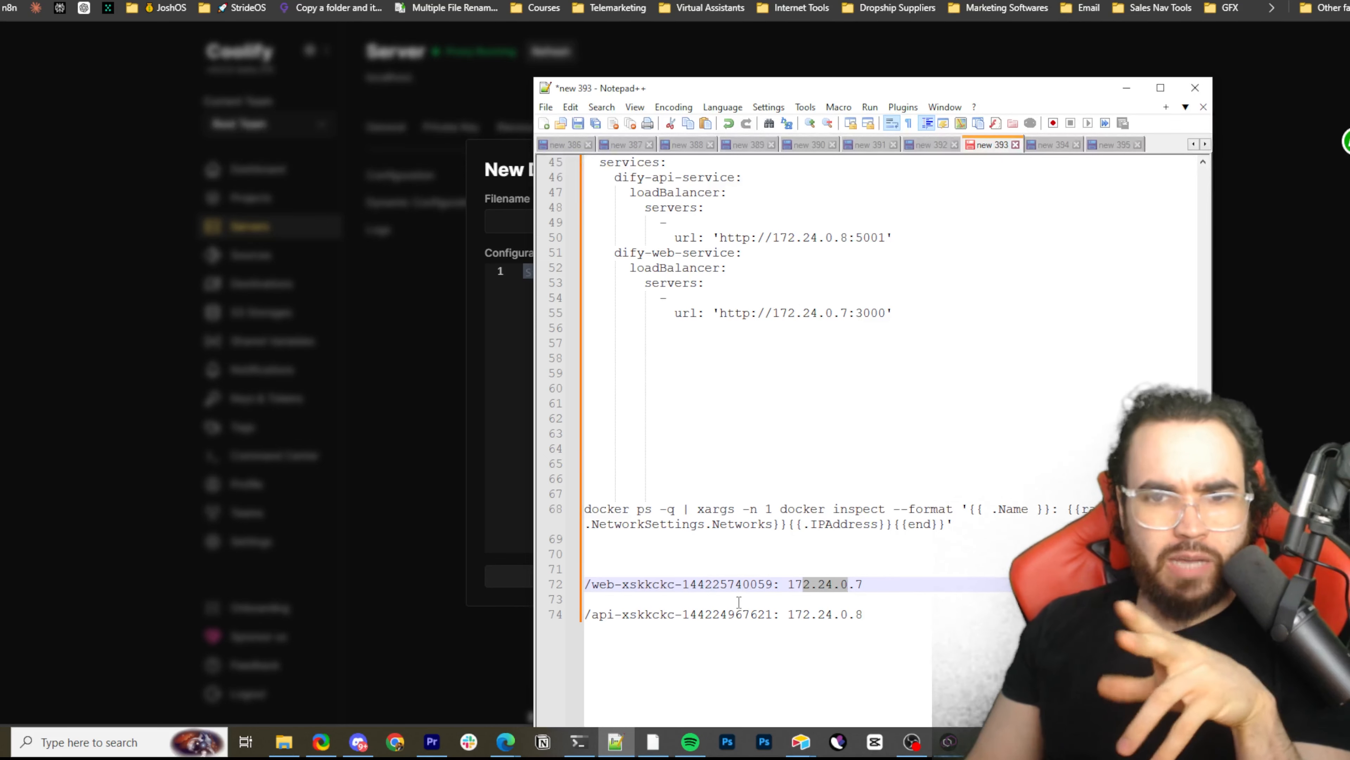
drag(864, 585, 800, 591)
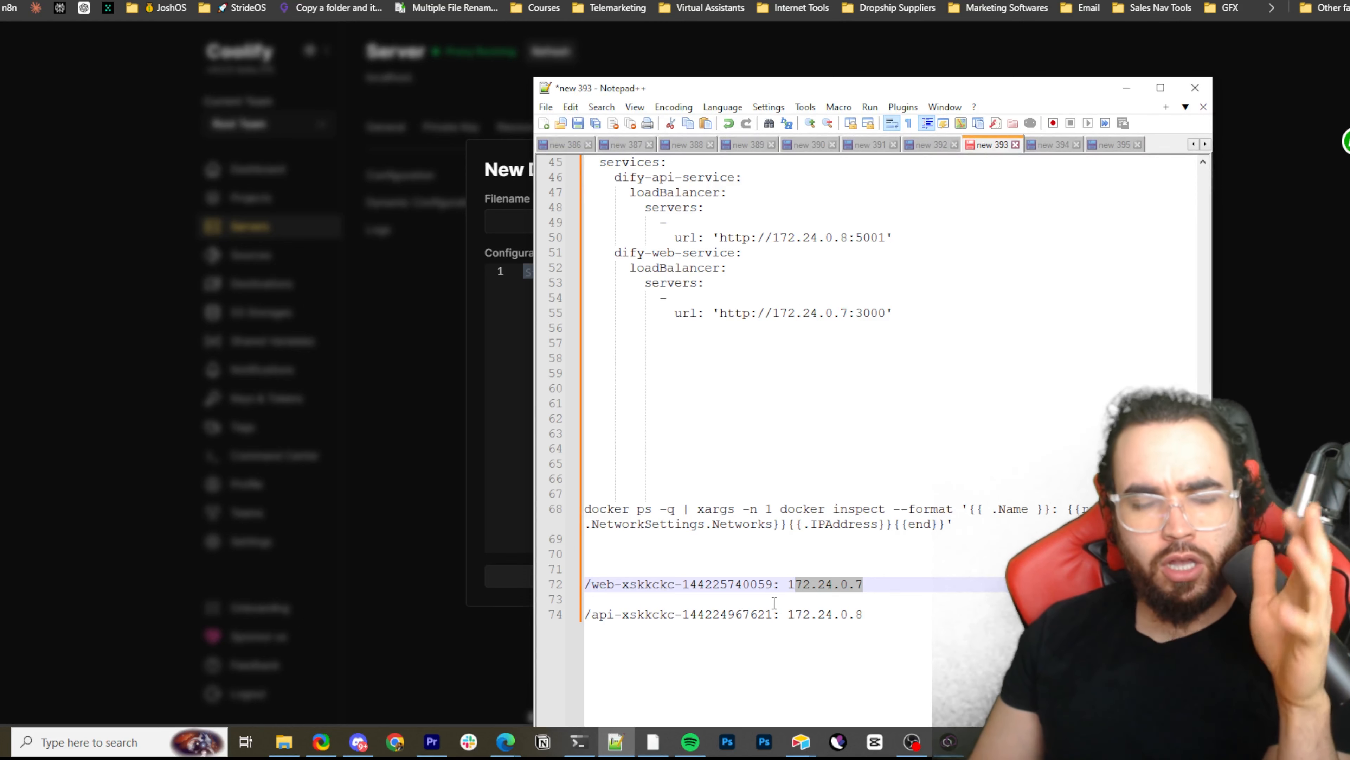
drag(661, 511, 866, 554)
Highlight the web and api prefixes of the two container names in the sample output
click(623, 587)
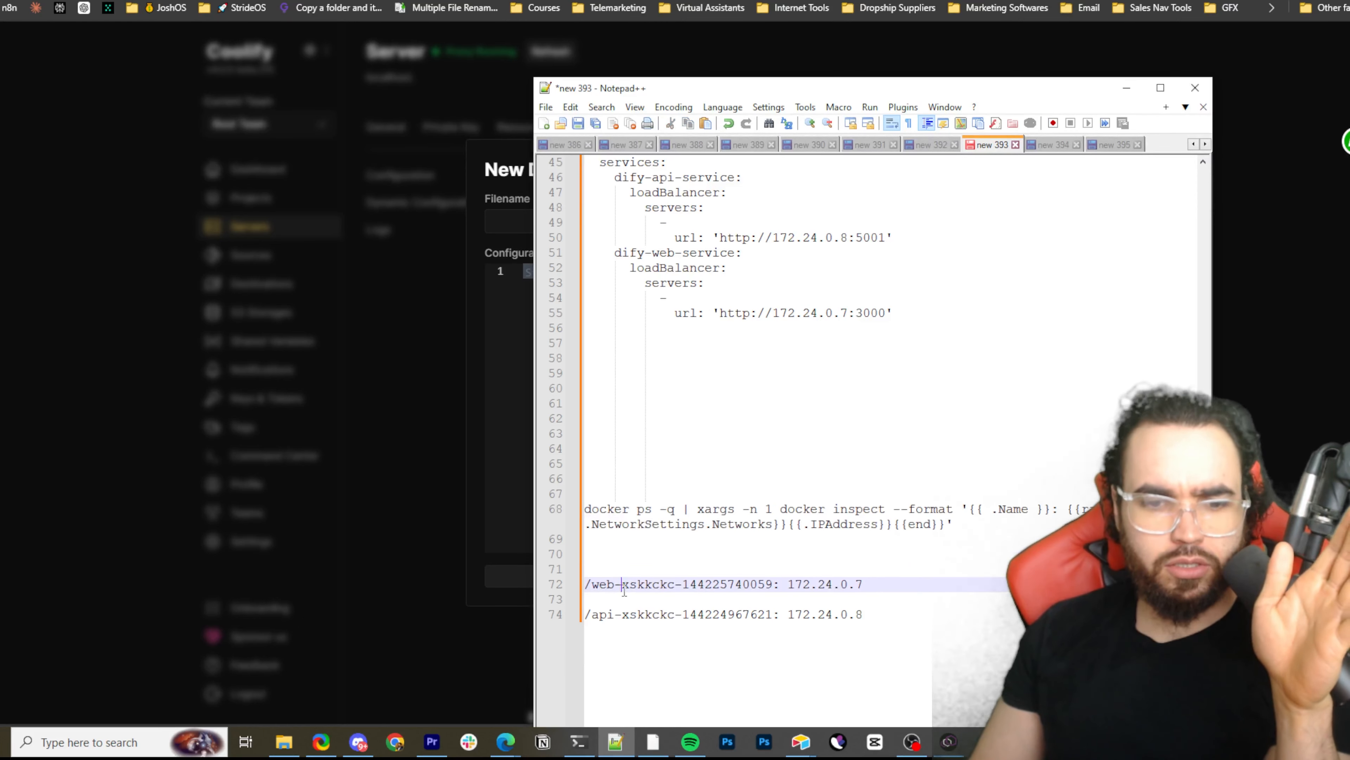
mouse_move(623, 588)
mouse_down()
mouse_move(607, 588)
mouse_move(643, 597)
mouse_move(596, 590)
mouse_up()
click(641, 583)
key(ctrl+z)
click(610, 586)
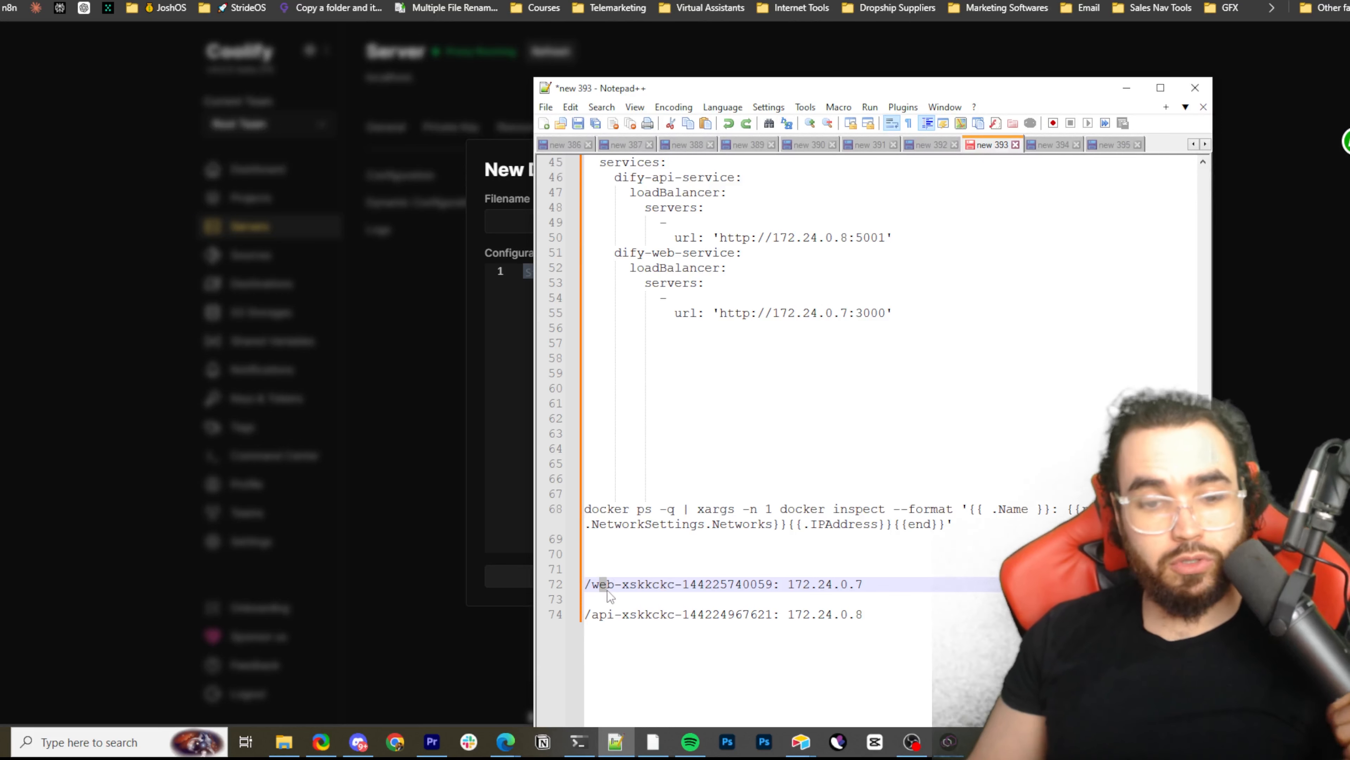
drag(607, 615, 636, 615)
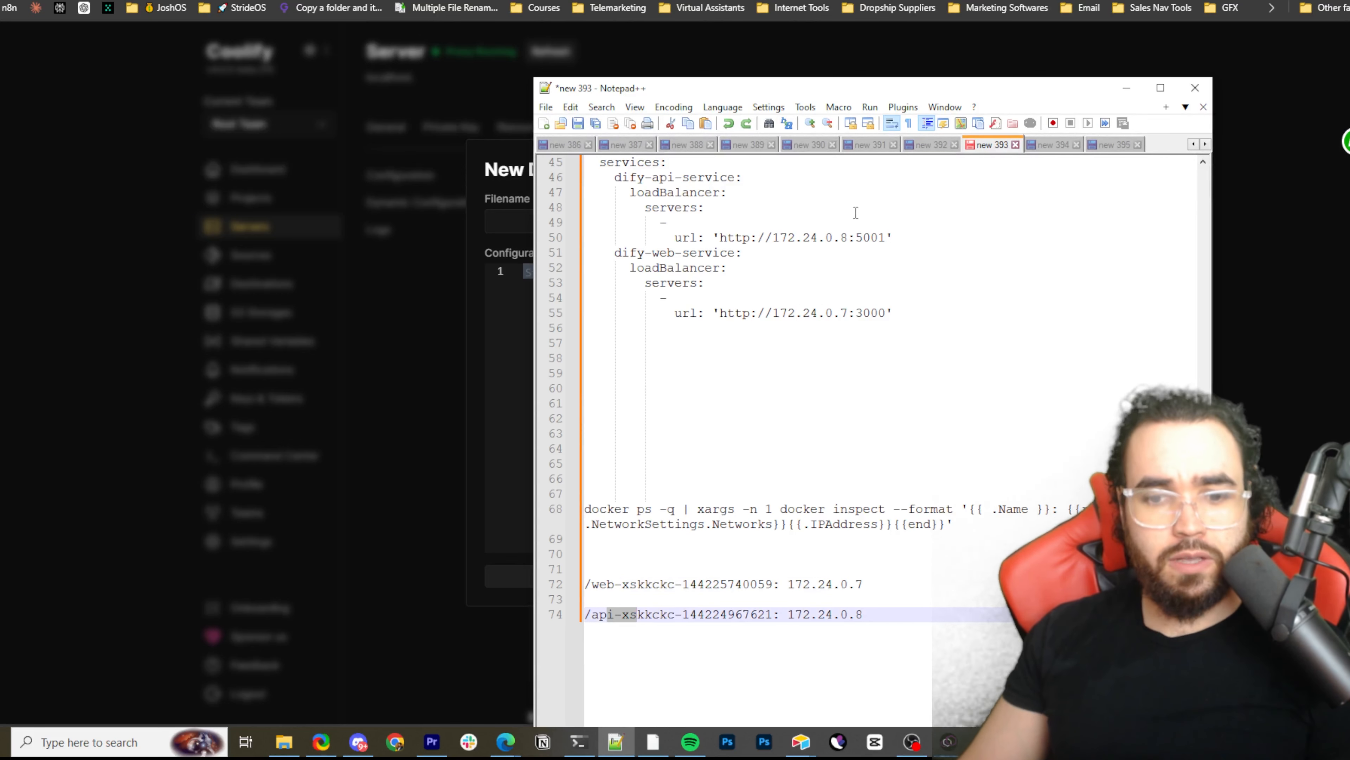
Compare the web container's IP address with the service URLs by highlighting the URL addresses and the dify-api-service and dify-web-service blocks
drag(780, 584, 841, 584)
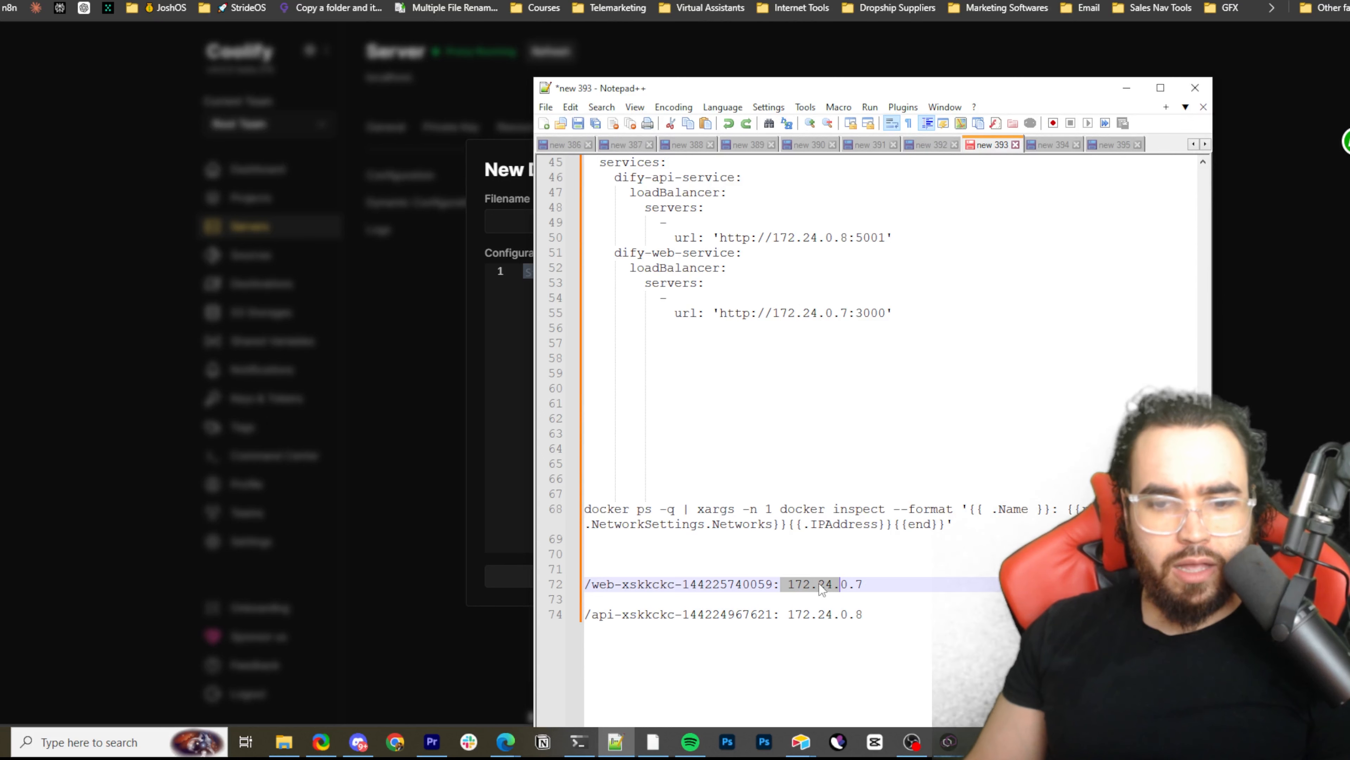
drag(802, 313, 845, 292)
mouse_move(849, 237)
mouse_down()
mouse_move(886, 238)
mouse_move(861, 241)
mouse_up()
scroll(798, 361, up, 4)
drag(660, 448, 892, 503)
drag(615, 359, 885, 418)
Return to Coolify, dismiss the New Dynamic Configuration form and open the proxy's main Configuration page
click(1126, 88)
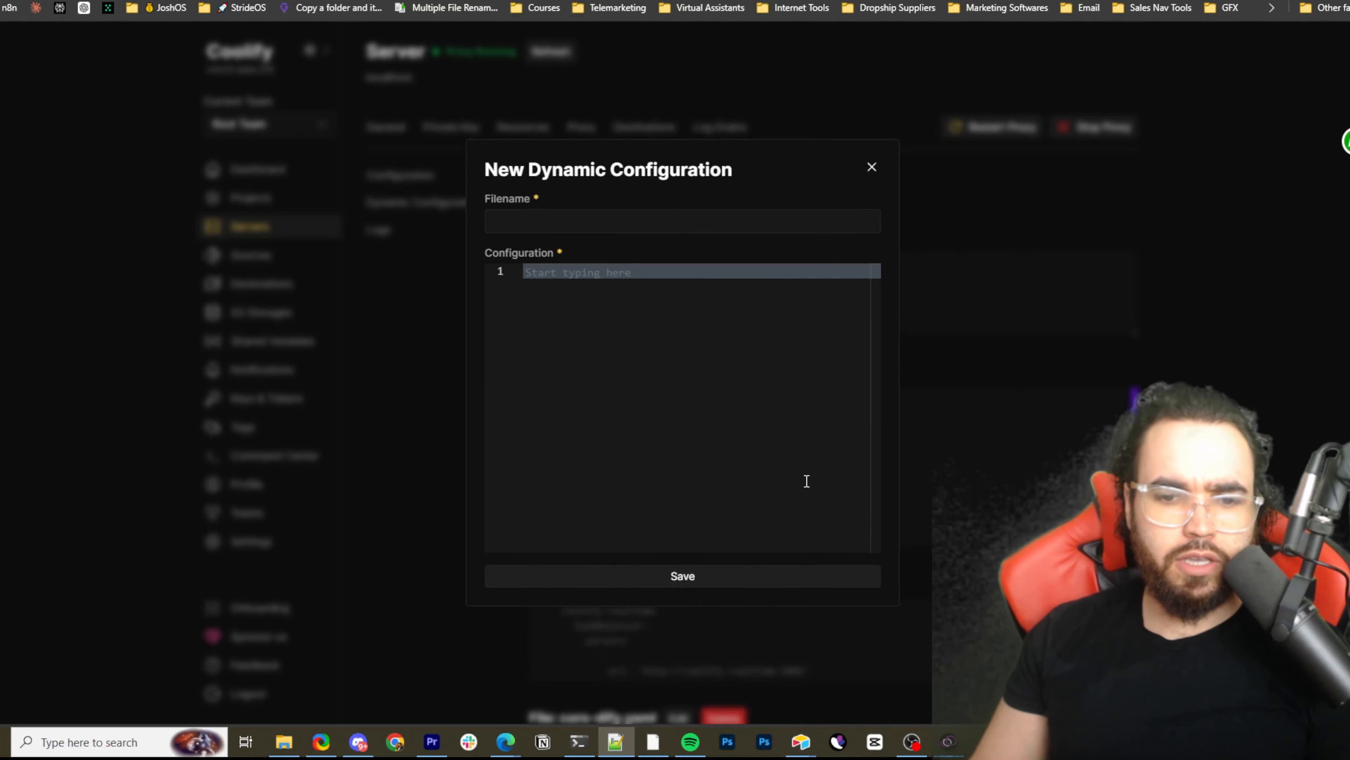
click(871, 167)
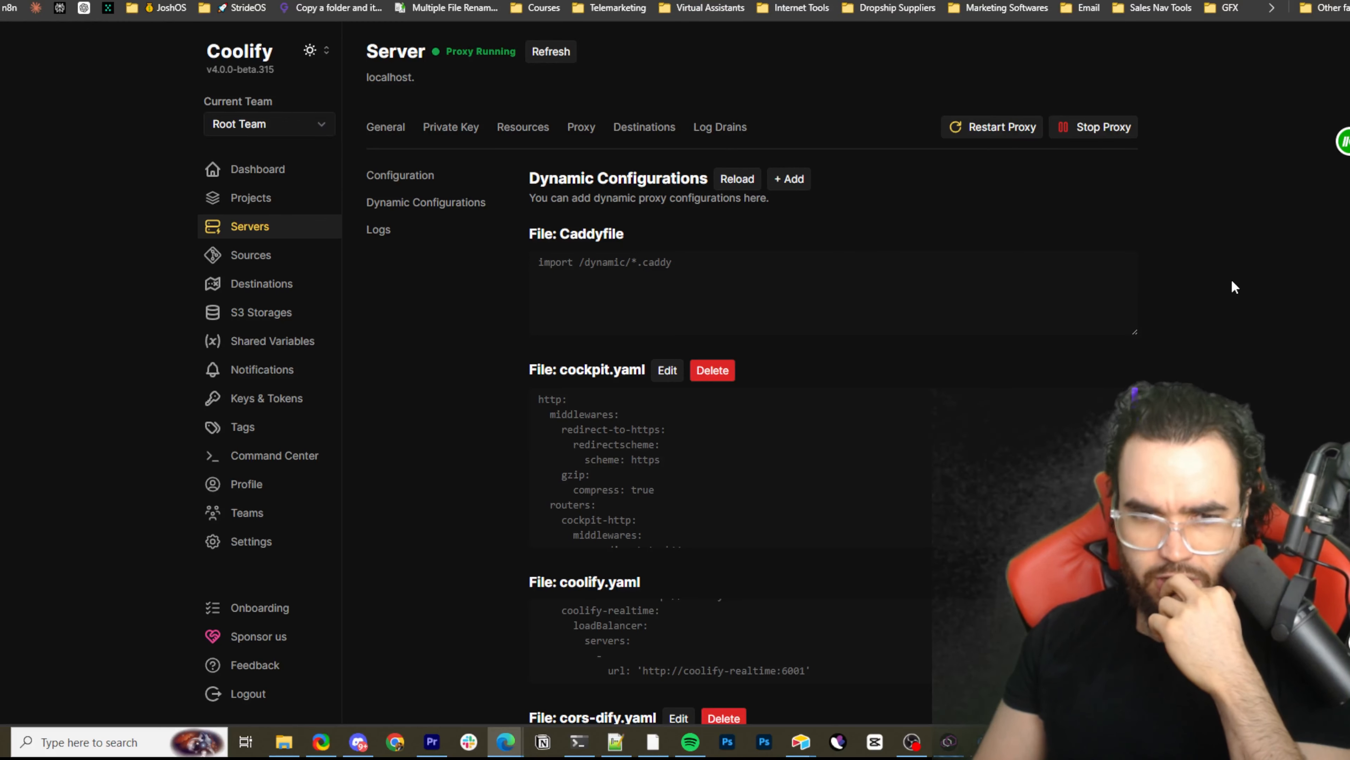
click(446, 181)
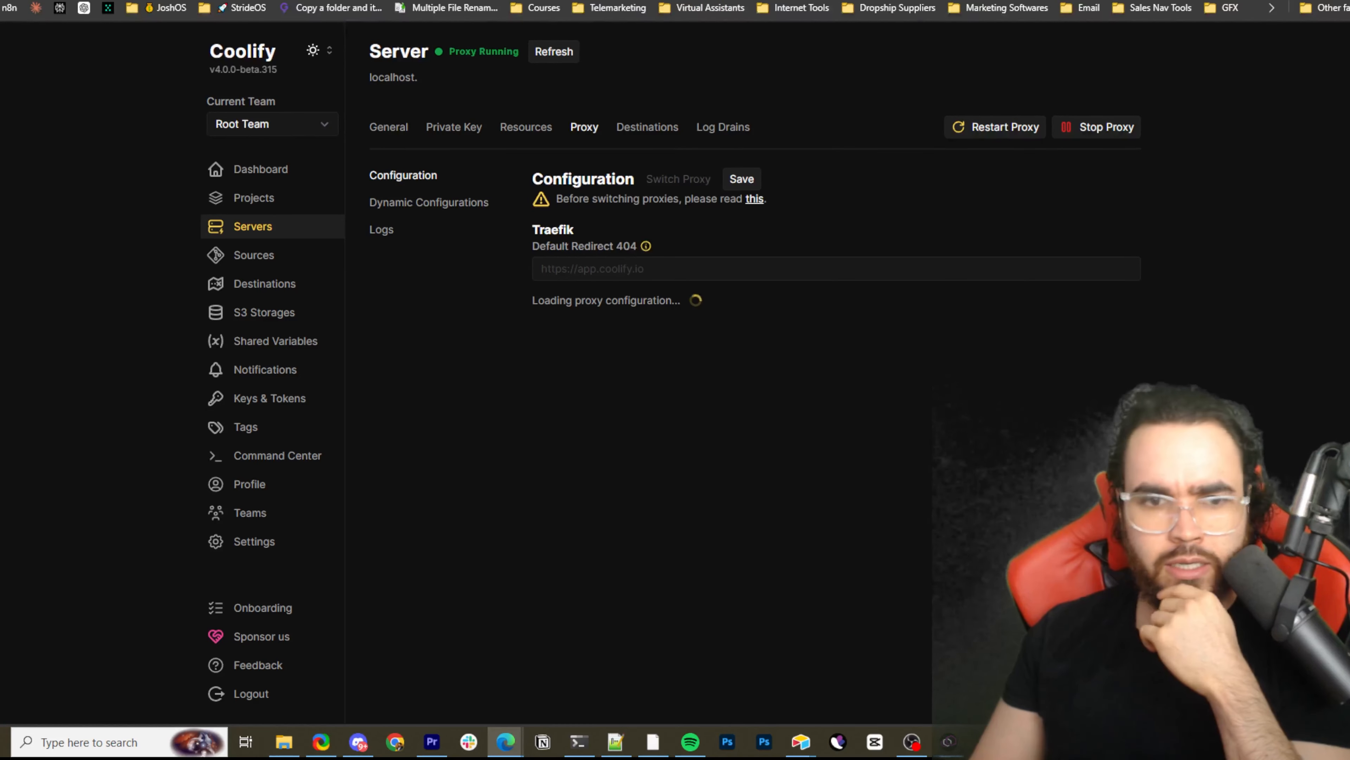
Switch to Notepad++ and display the note holding the Traefik proxy configuration from its version line, enlarged across the screen
drag(1349, 234, 755, 142)
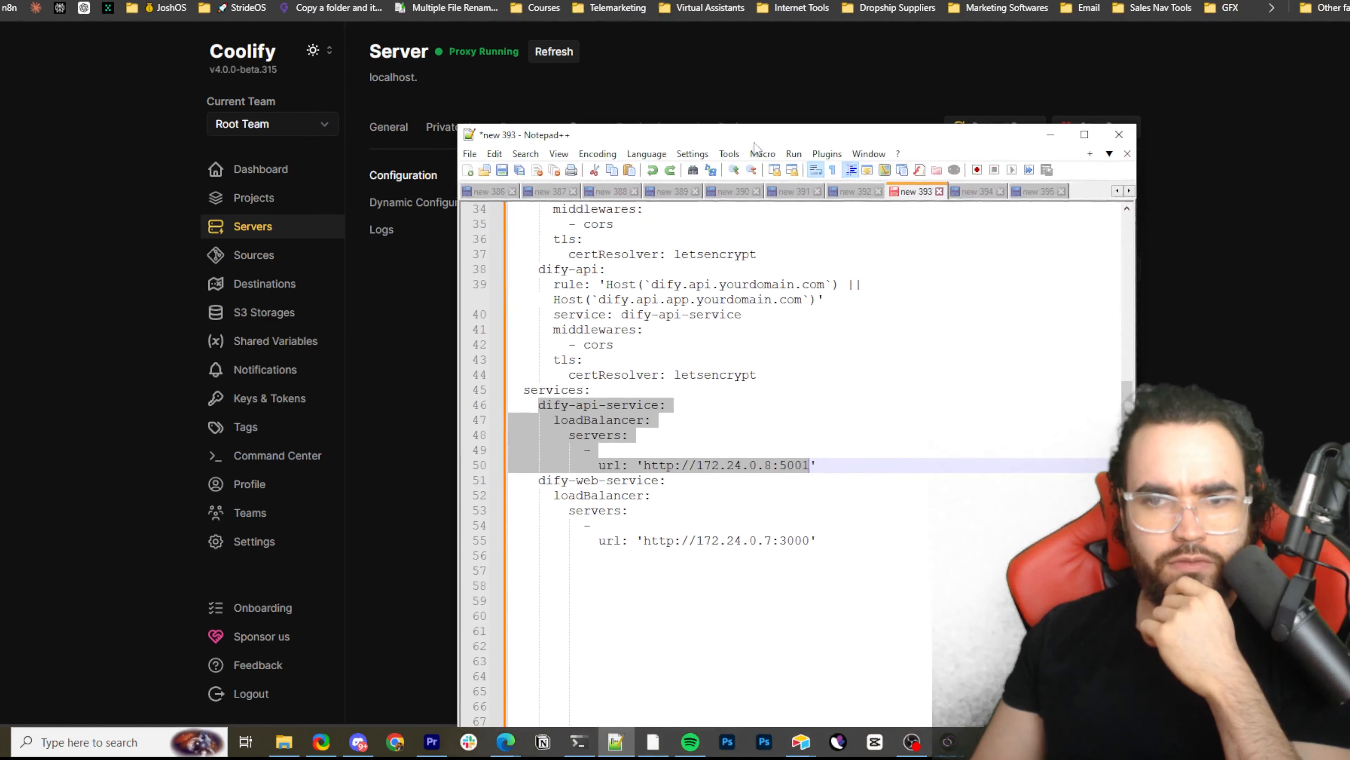
click(1036, 192)
scroll(947, 282, up, 7)
scroll(946, 282, up, 8)
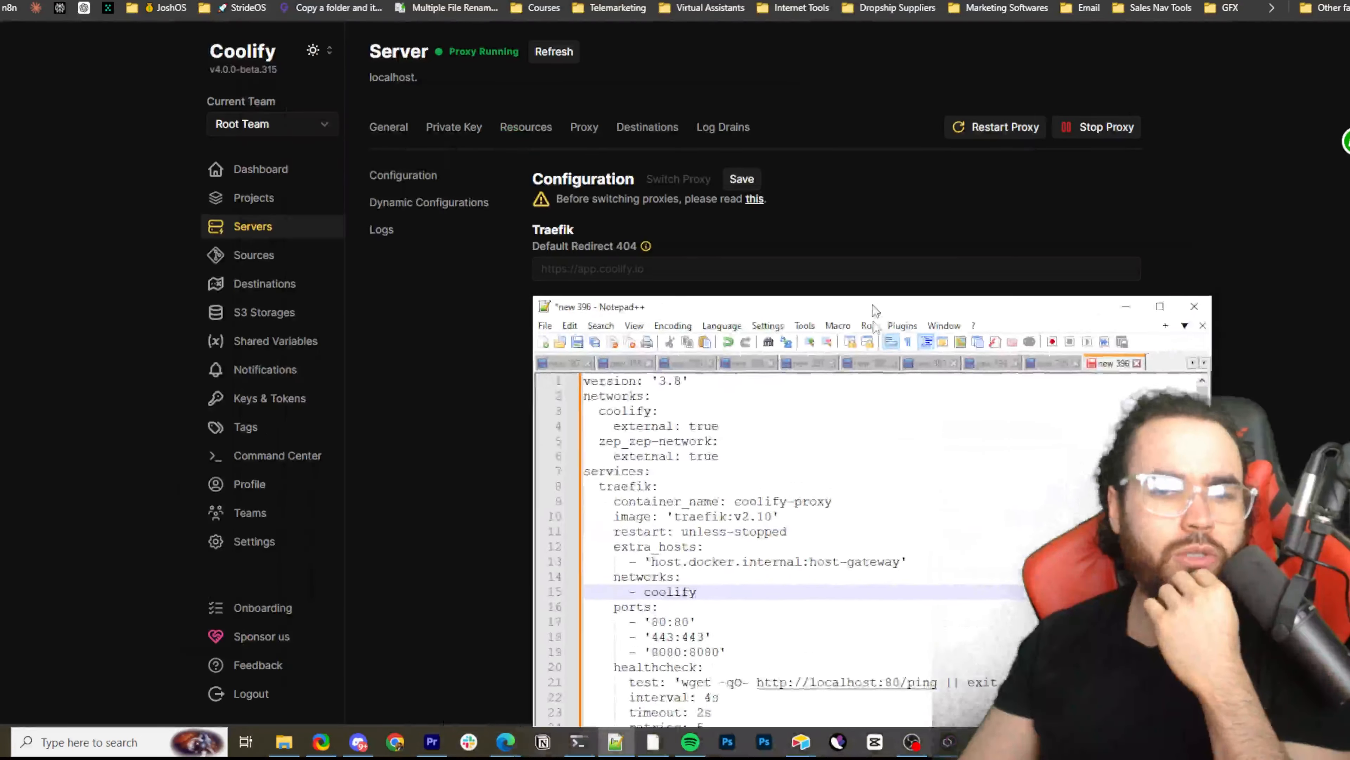
drag(876, 311, 675, 1)
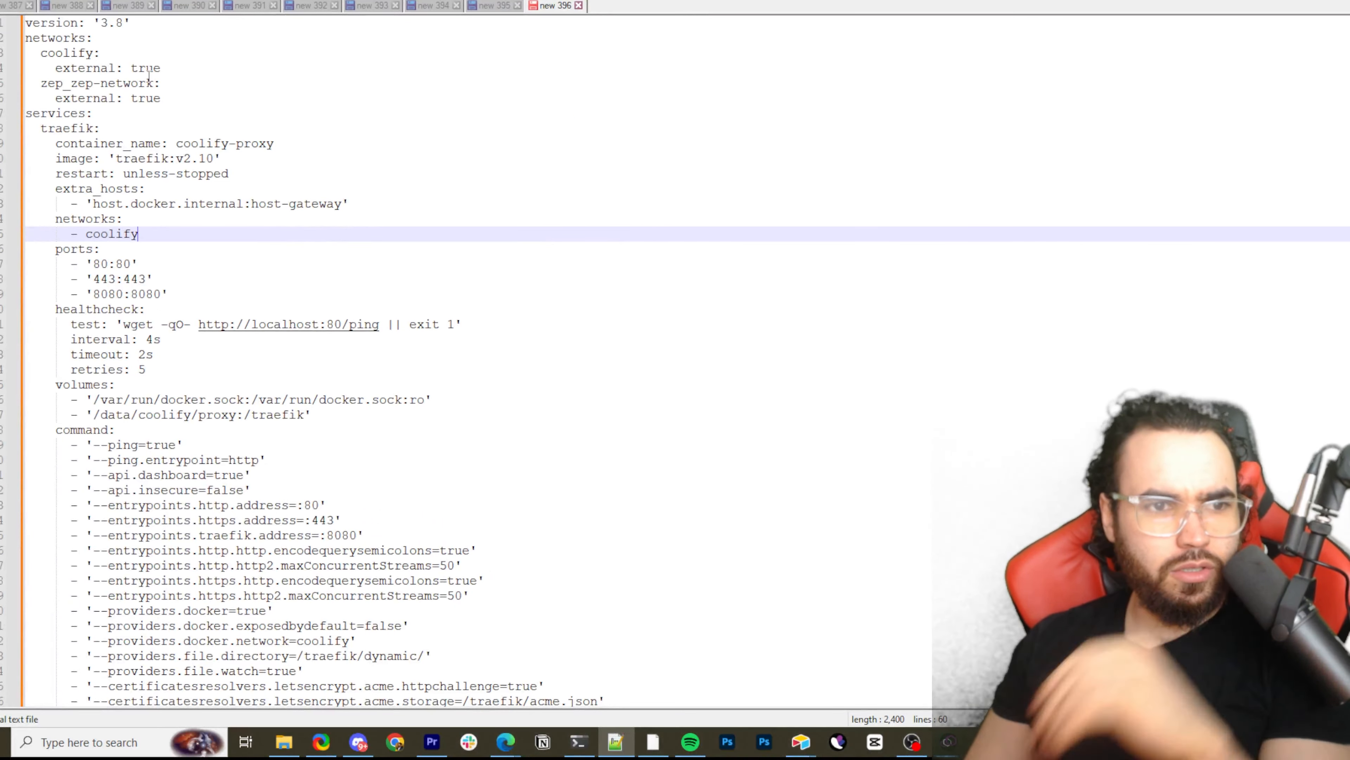
Delete the zep_zep-network entry and its external: true line from the top-level networks section
drag(40, 83, 179, 95)
key(BackSpace)
key(BackSpace)
key(BackSpace)
key(BackSpace)
Highlight the Traefik configuration from the 8080:8080 port mapping through the traefik entrypoint address and look over the remaining commands
scroll(179, 96, down, 3)
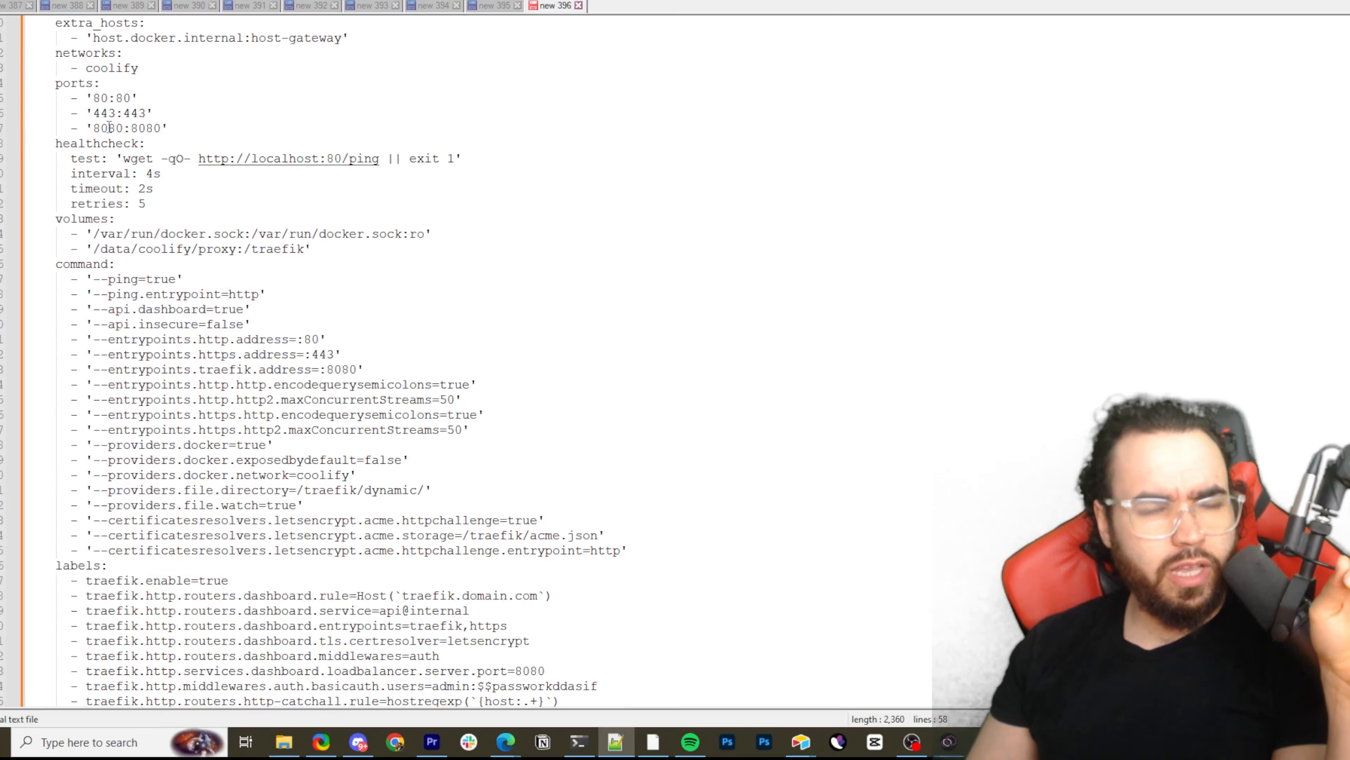
drag(108, 128, 453, 373)
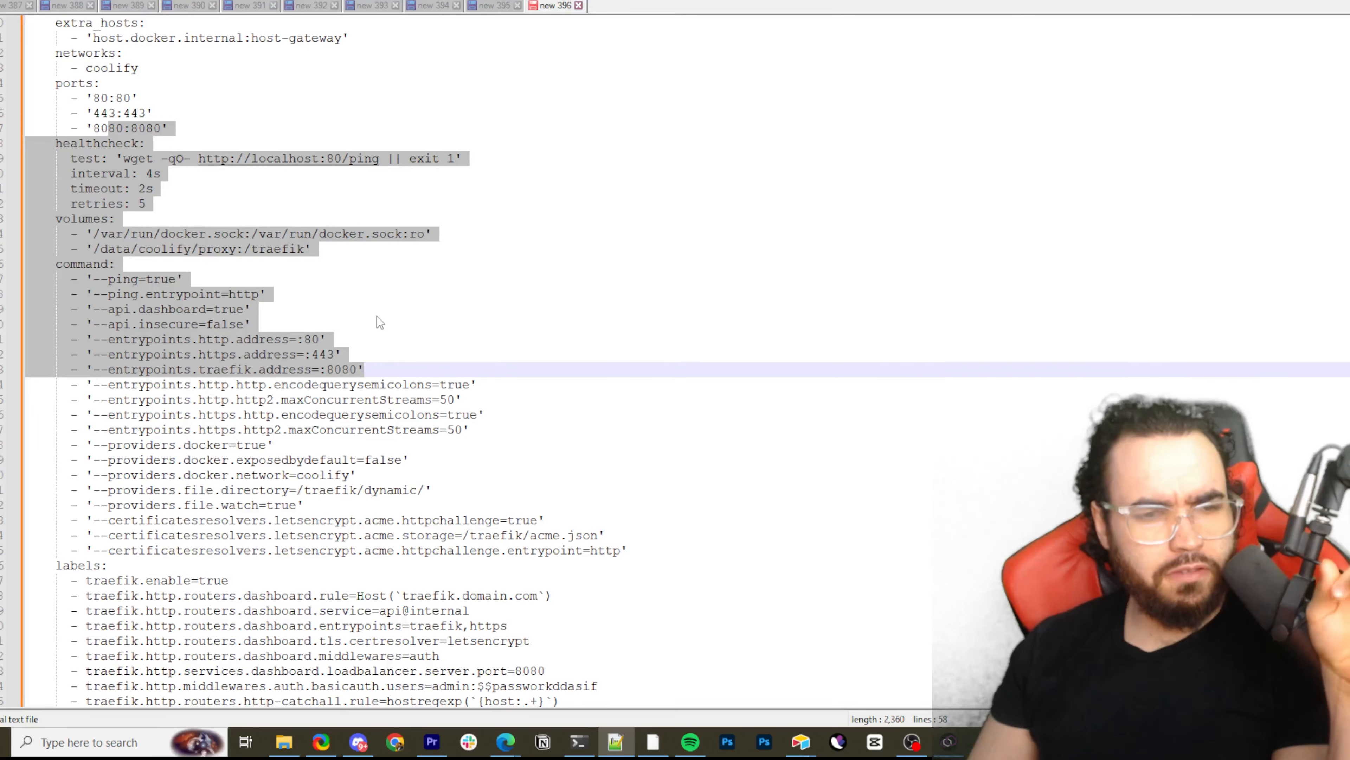
scroll(305, 361, down, 6)
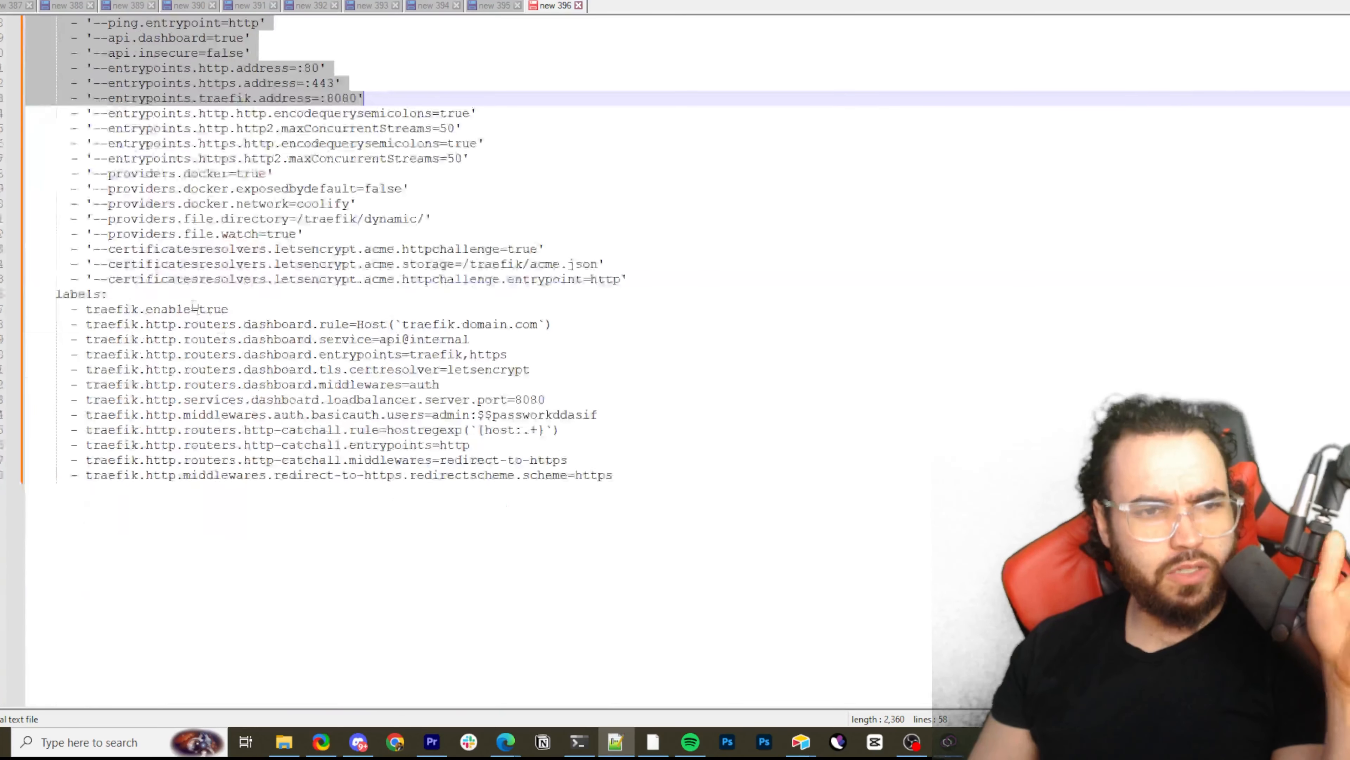
scroll(186, 273, up, 3)
scroll(186, 272, up, 1)
click(186, 279)
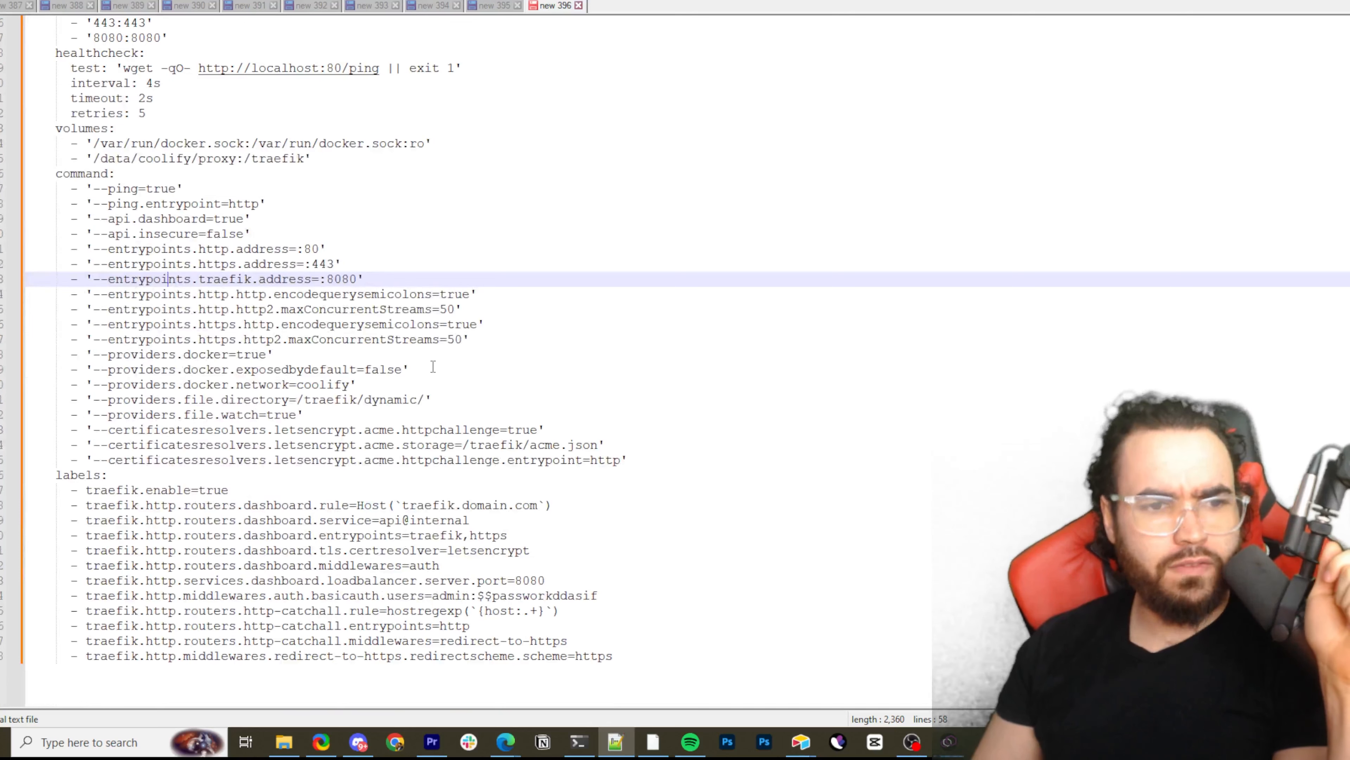
Review the file provider and letsencrypt certificate resolver arguments together with the labels section by highlighting them
drag(221, 399, 631, 440)
click(627, 421)
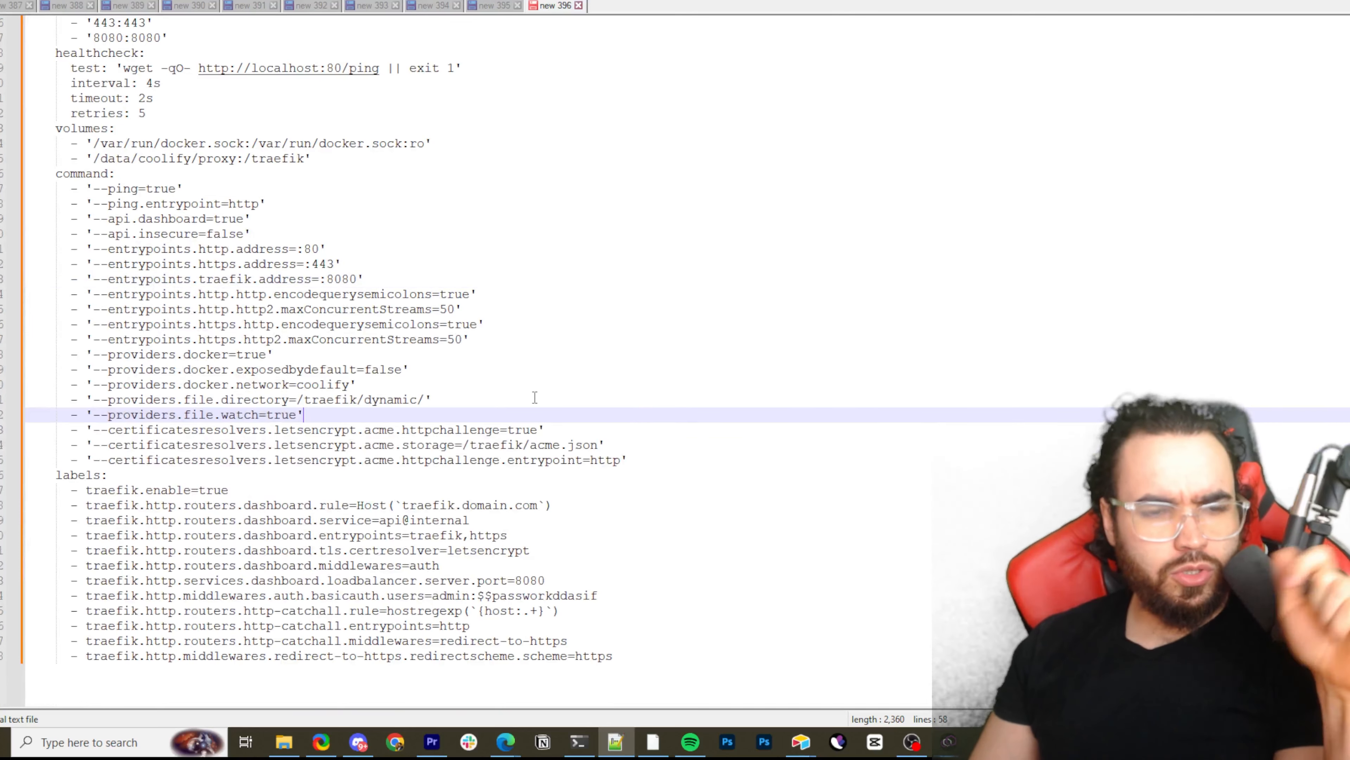
drag(412, 415, 638, 474)
scroll(564, 622, down, 4)
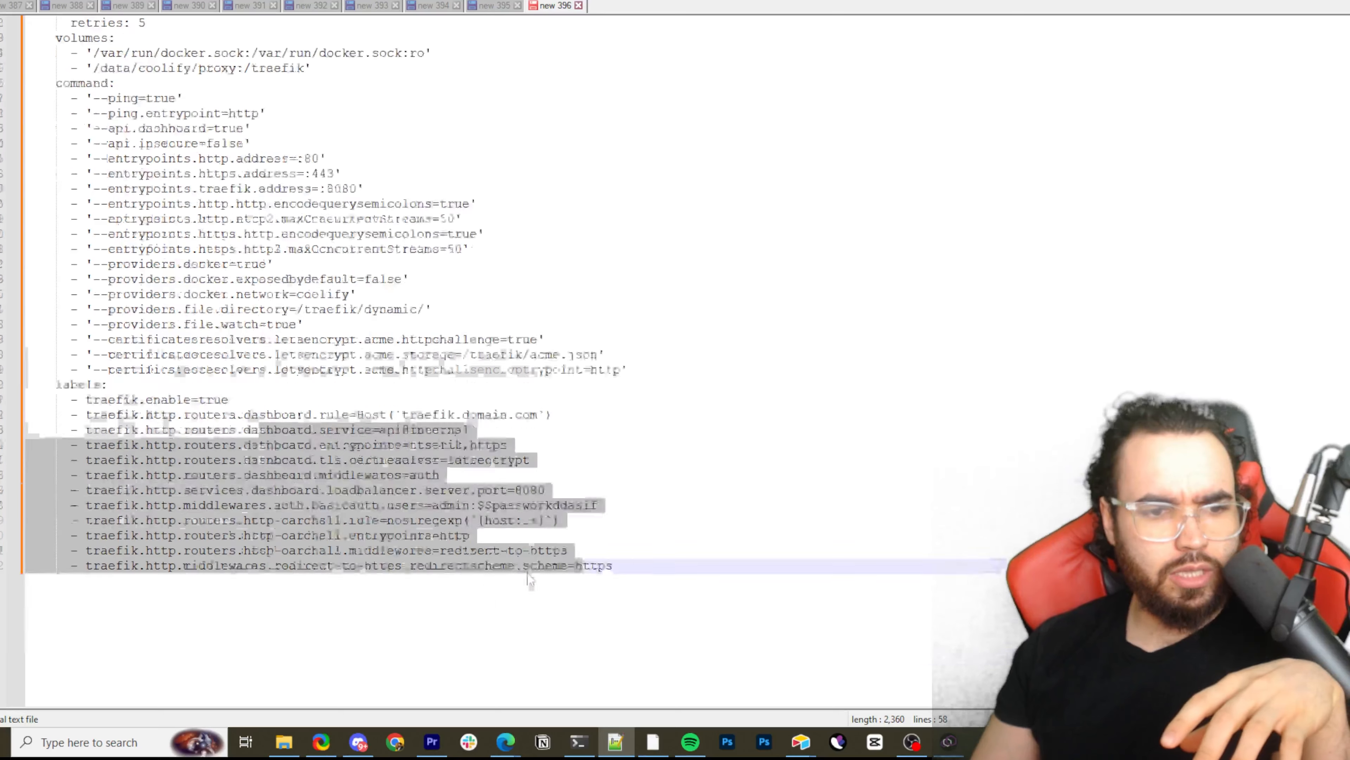
click(425, 480)
scroll(462, 463, up, 3)
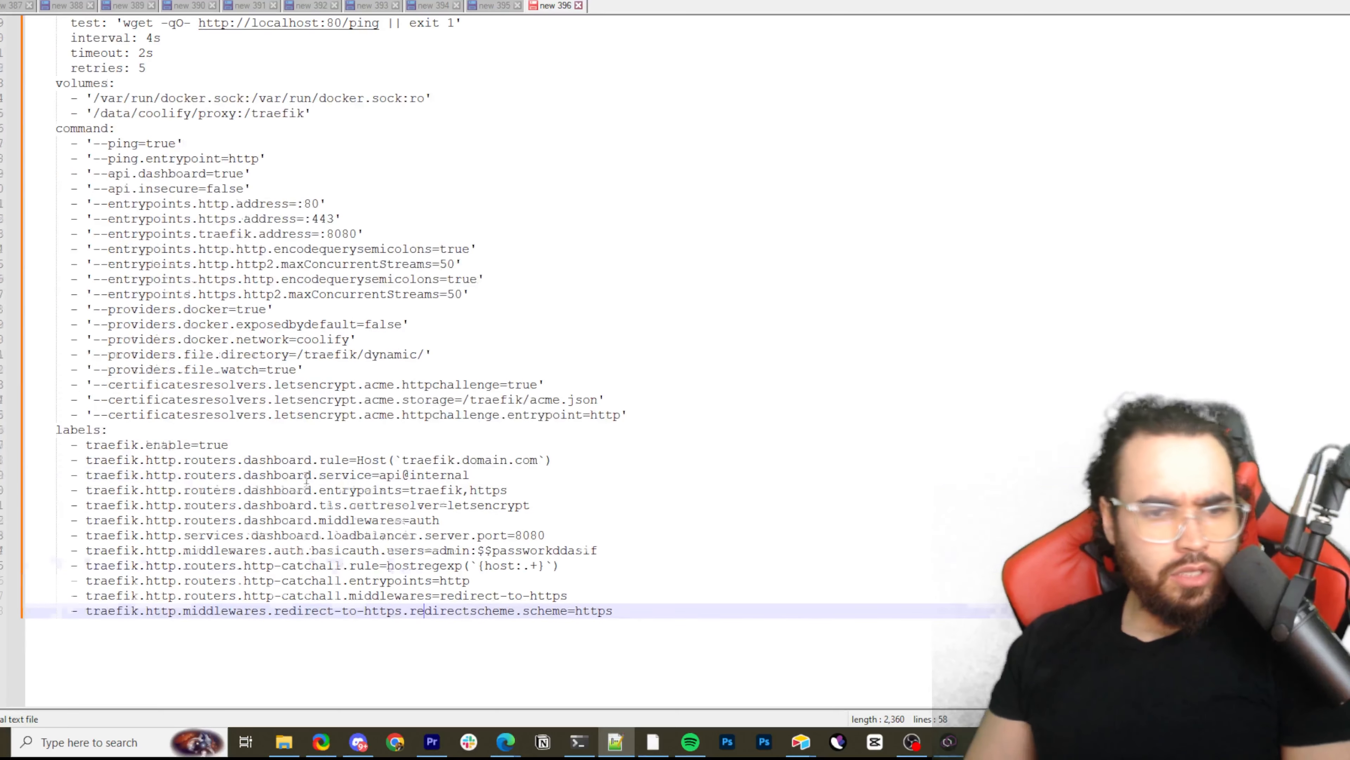
scroll(448, 410, up, 2)
Highlight the Traefik dashboard labels from the traefik.domain.com host rule through the authentication and http-catchall lines
drag(153, 354, 479, 374)
click(355, 384)
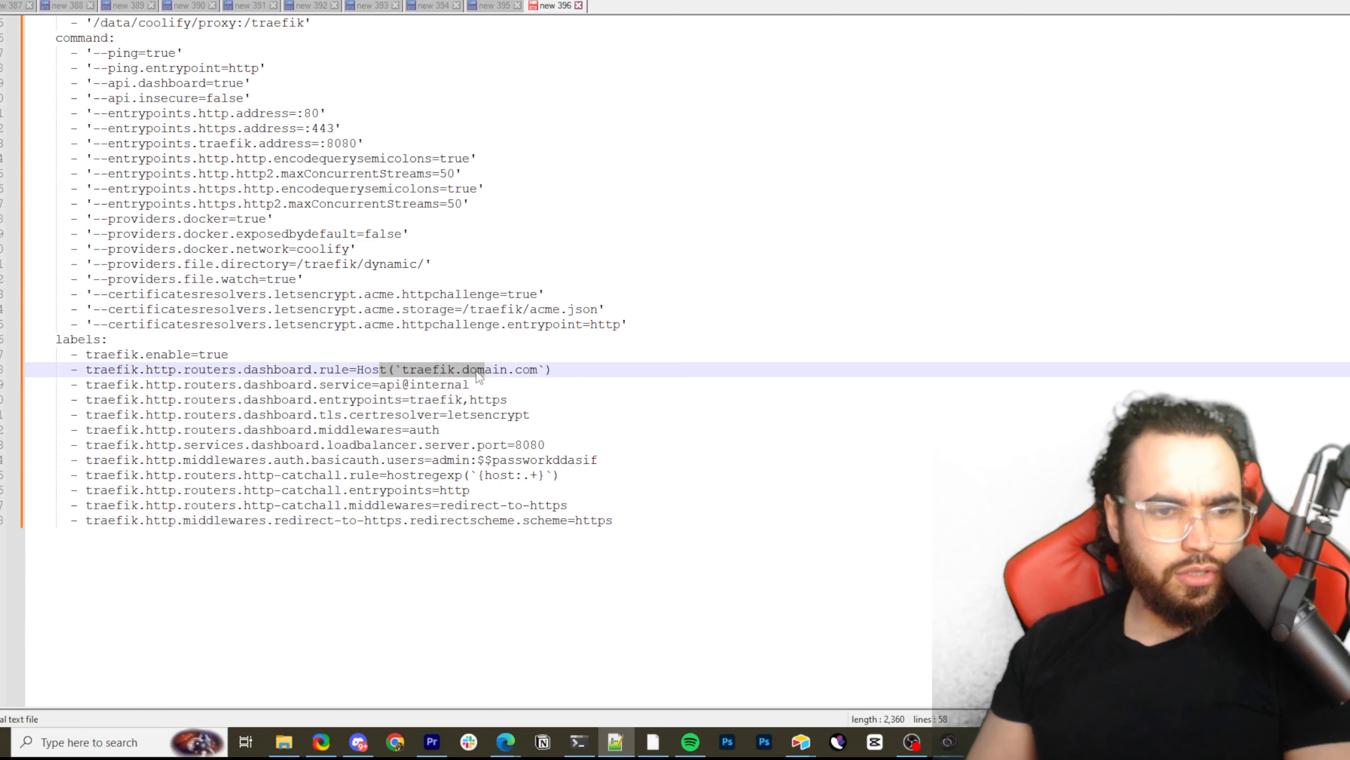
drag(257, 369, 474, 441)
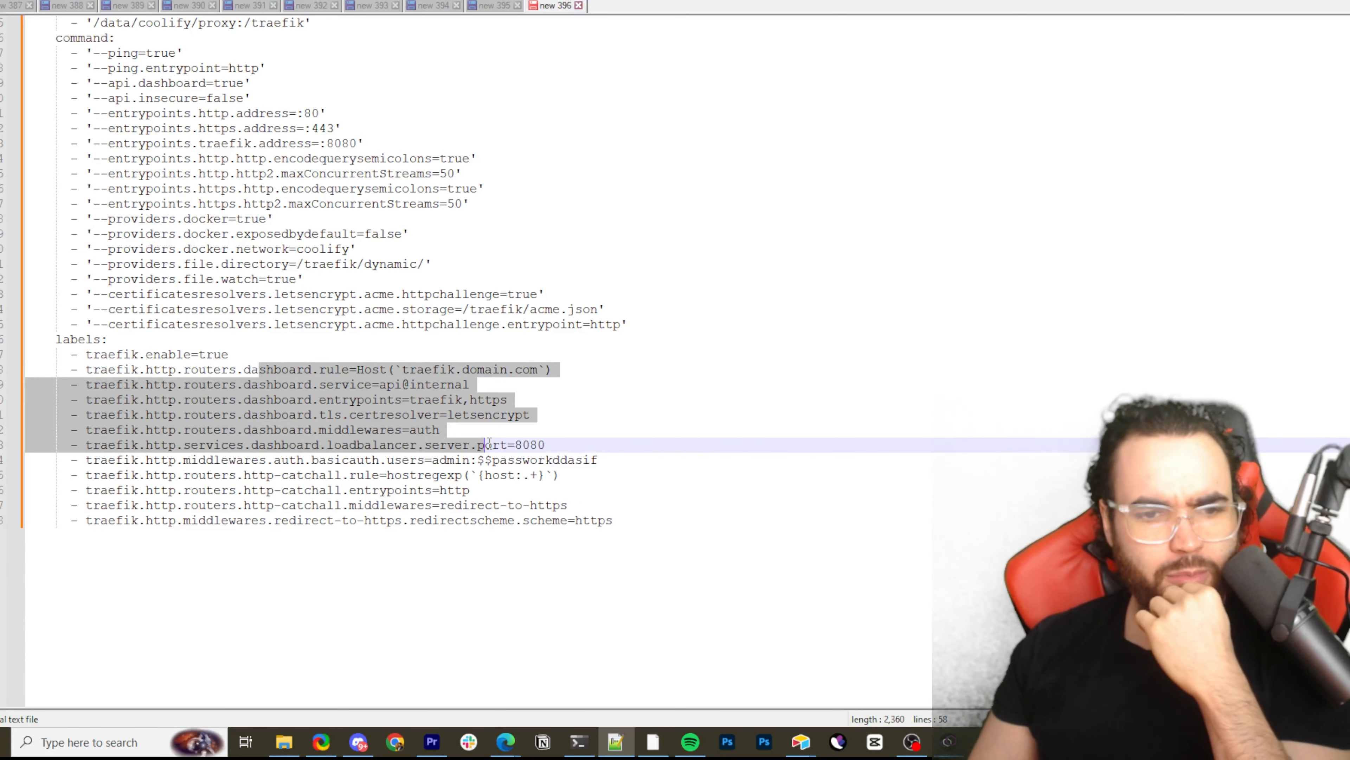
click(442, 432)
drag(83, 391, 410, 490)
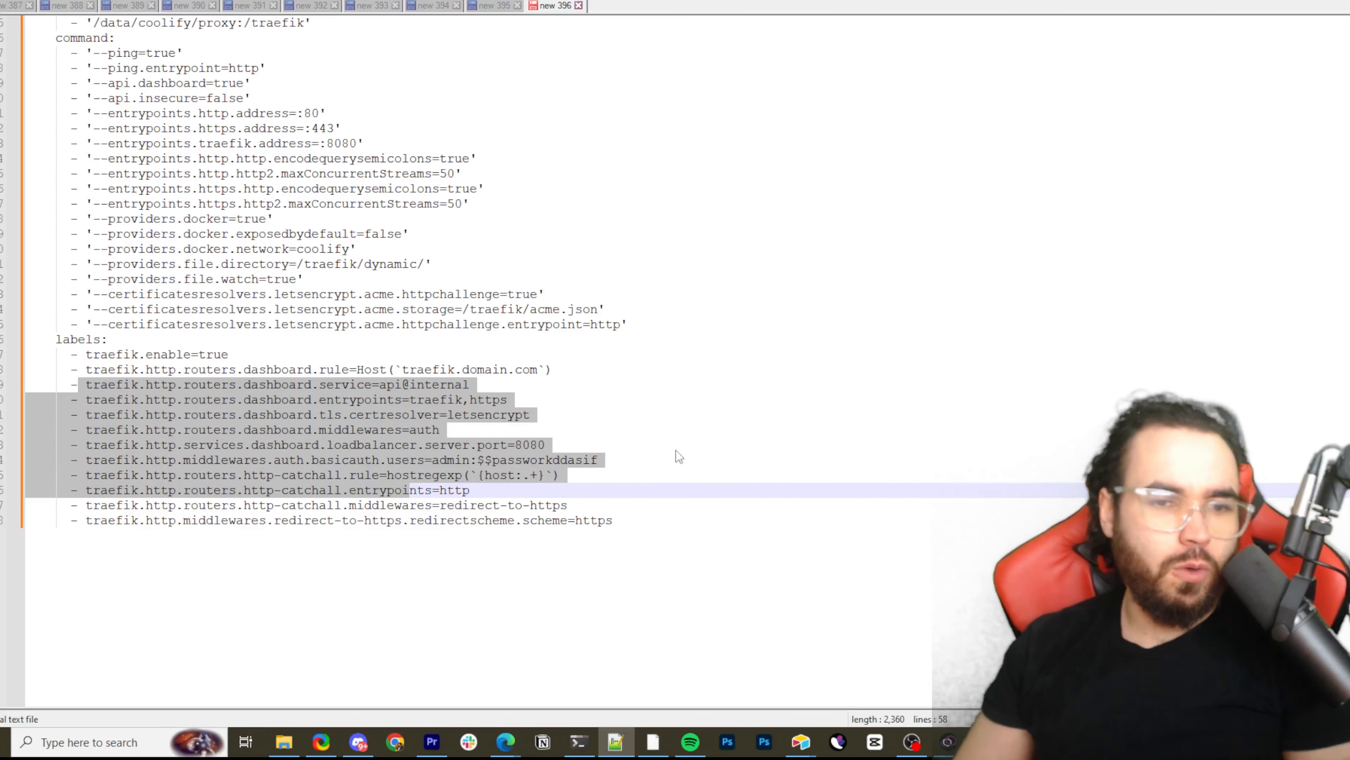
drag(669, 482, 441, 415)
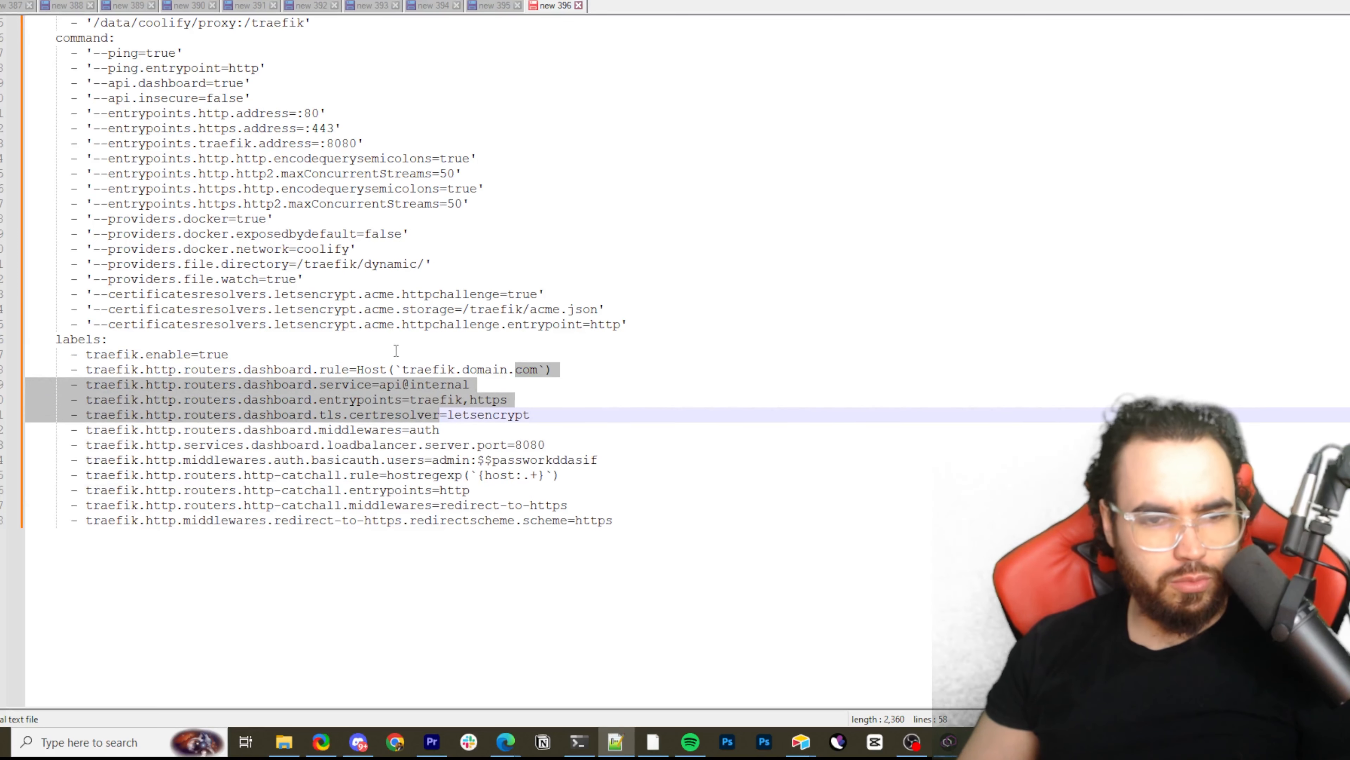
Try appending /dashboard to traefik.domain.com in the dashboard router's Host rule, and remove the addition again
click(554, 371)
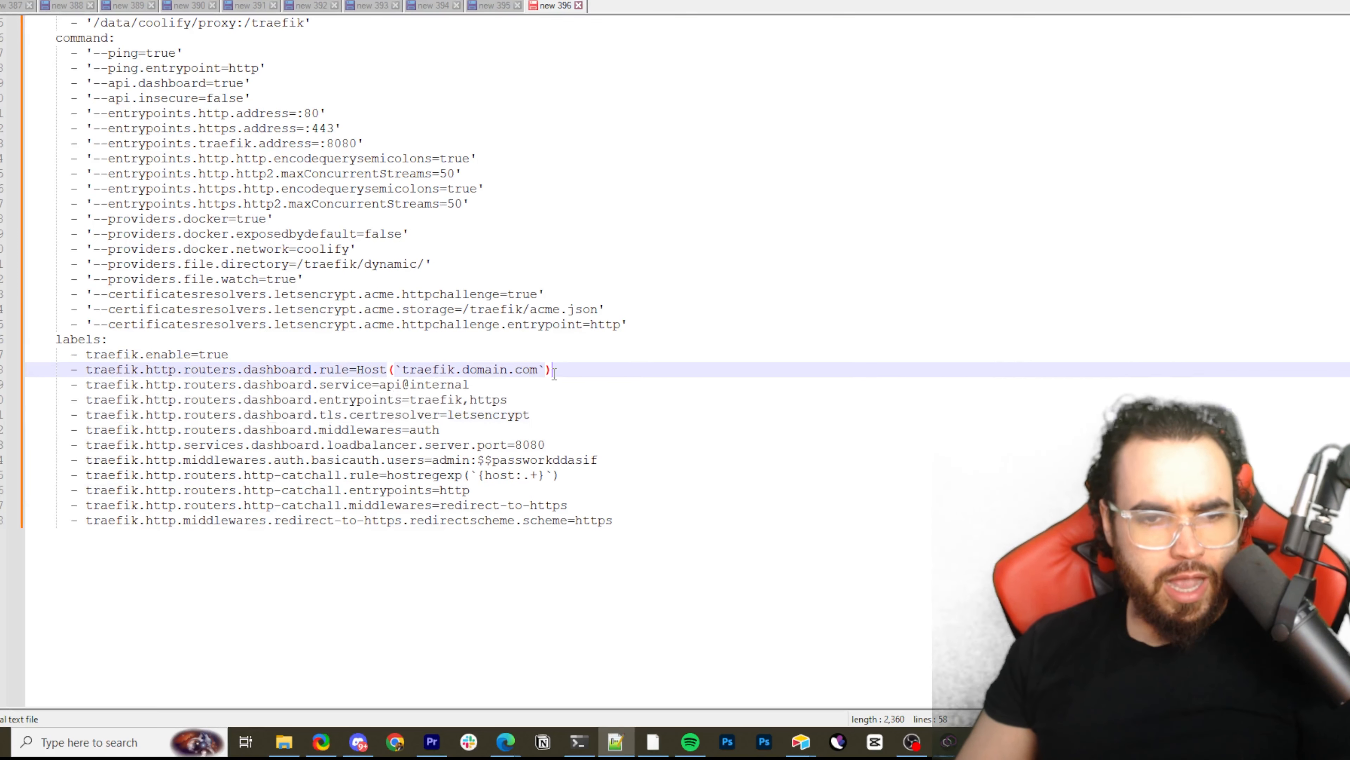
key(Left)
key(Left)
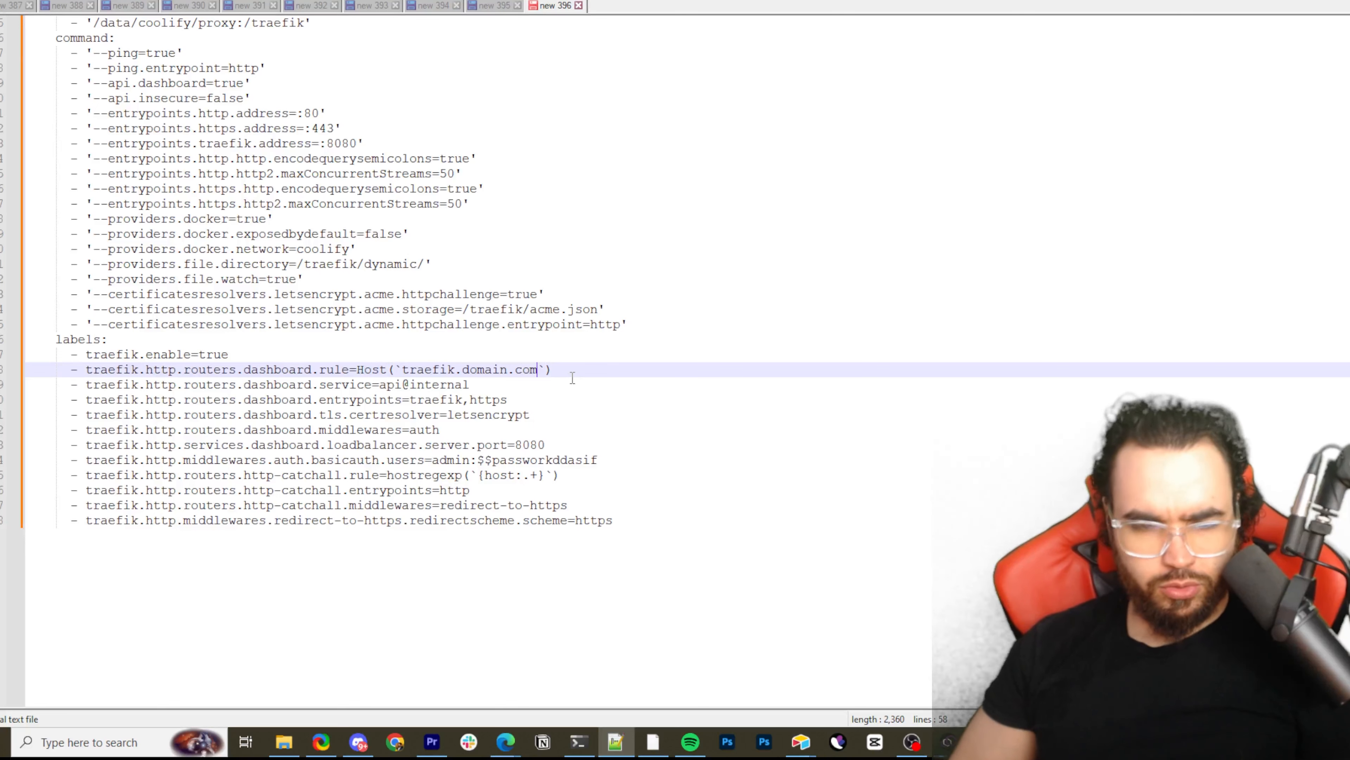
text(/)
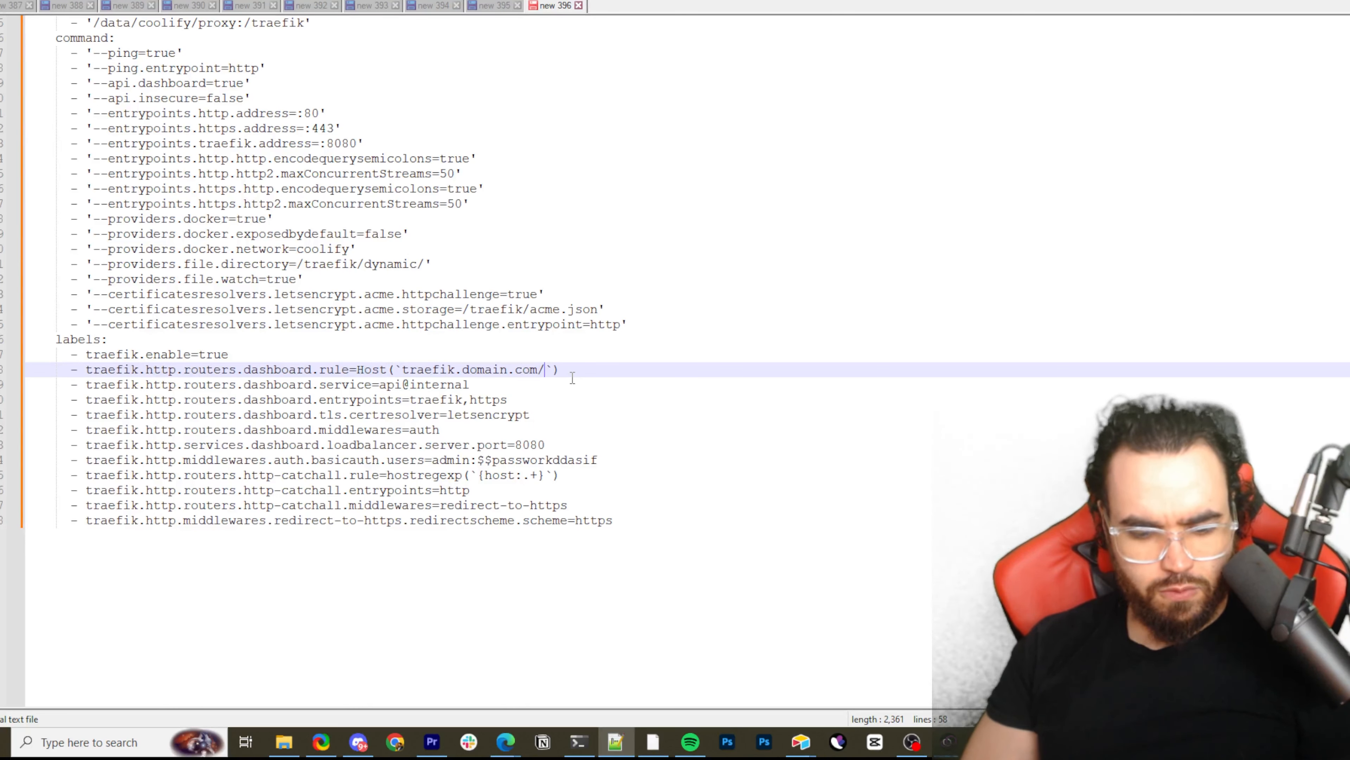
text(dashab)
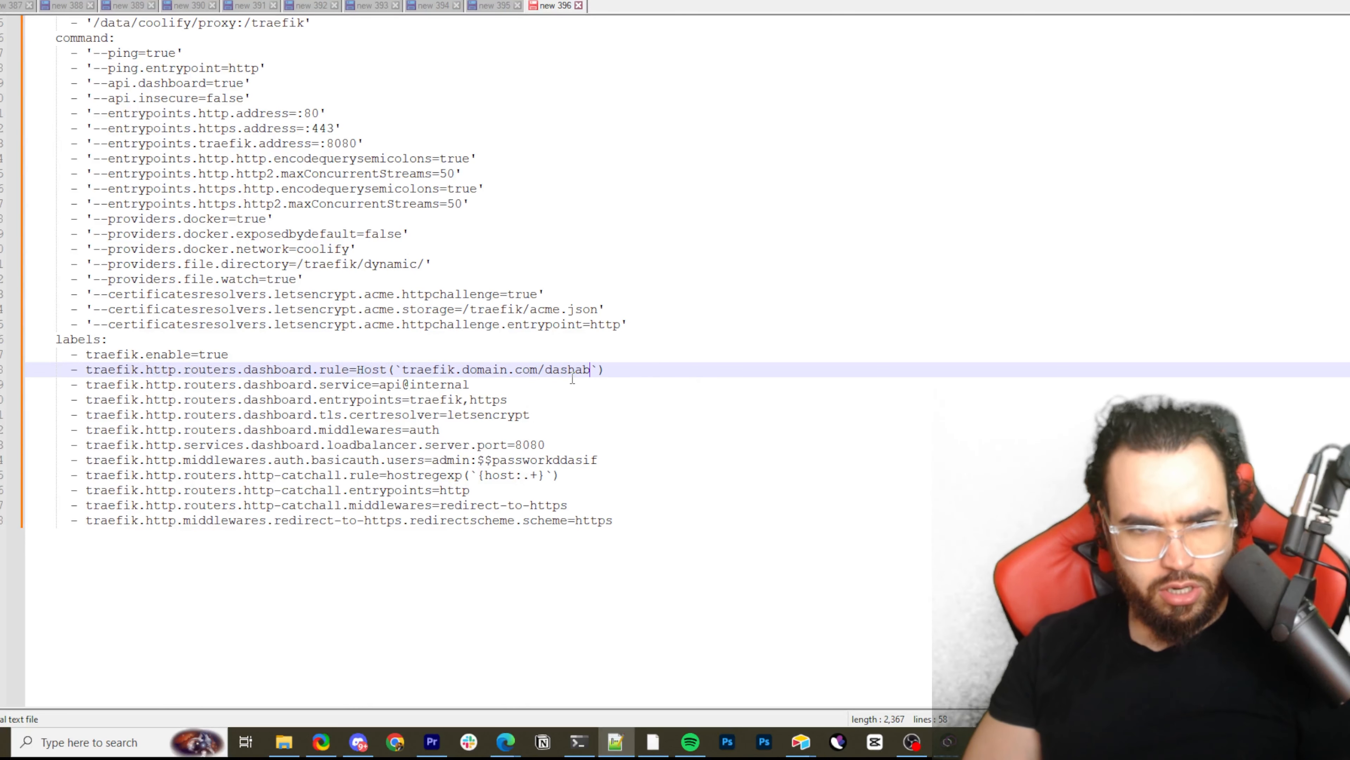
key(BackSpace)
key(BackSpace)
text(bb)
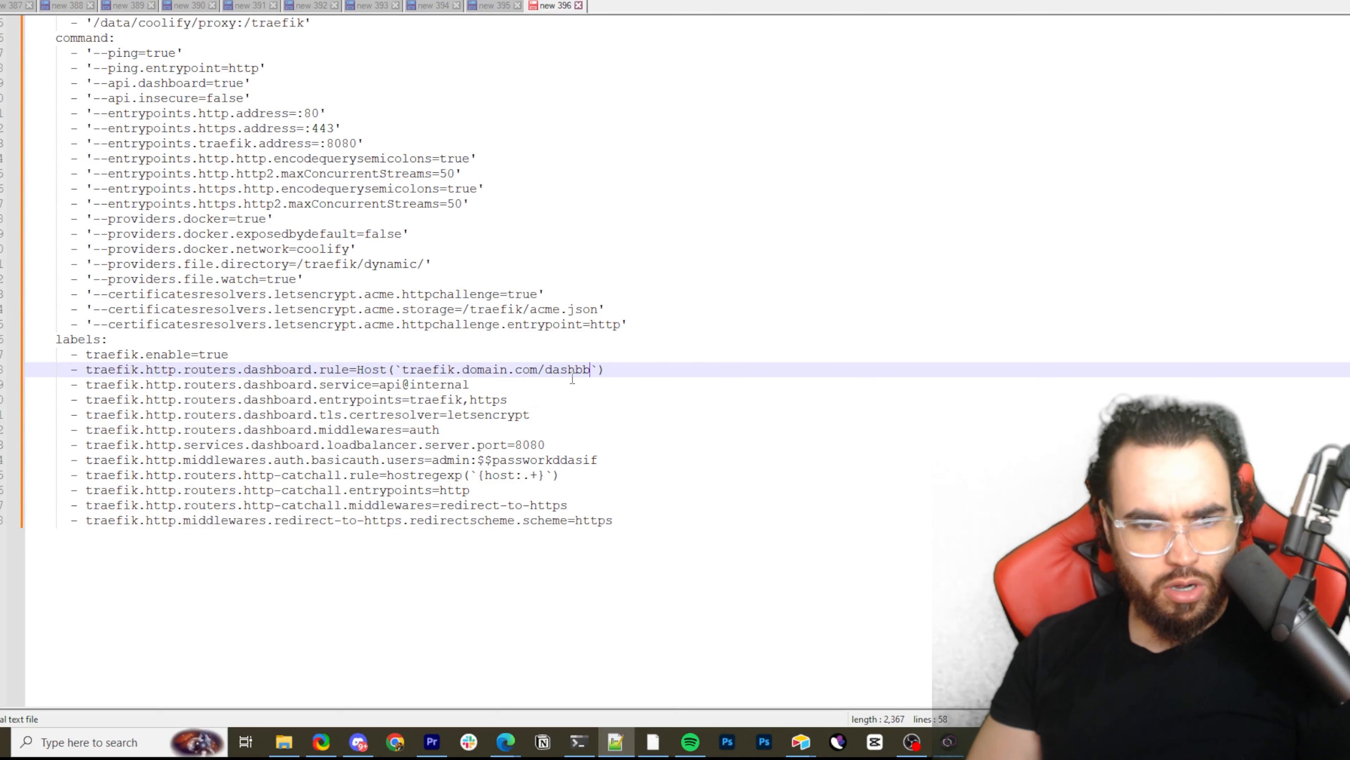
key(BackSpace)
text(oard)
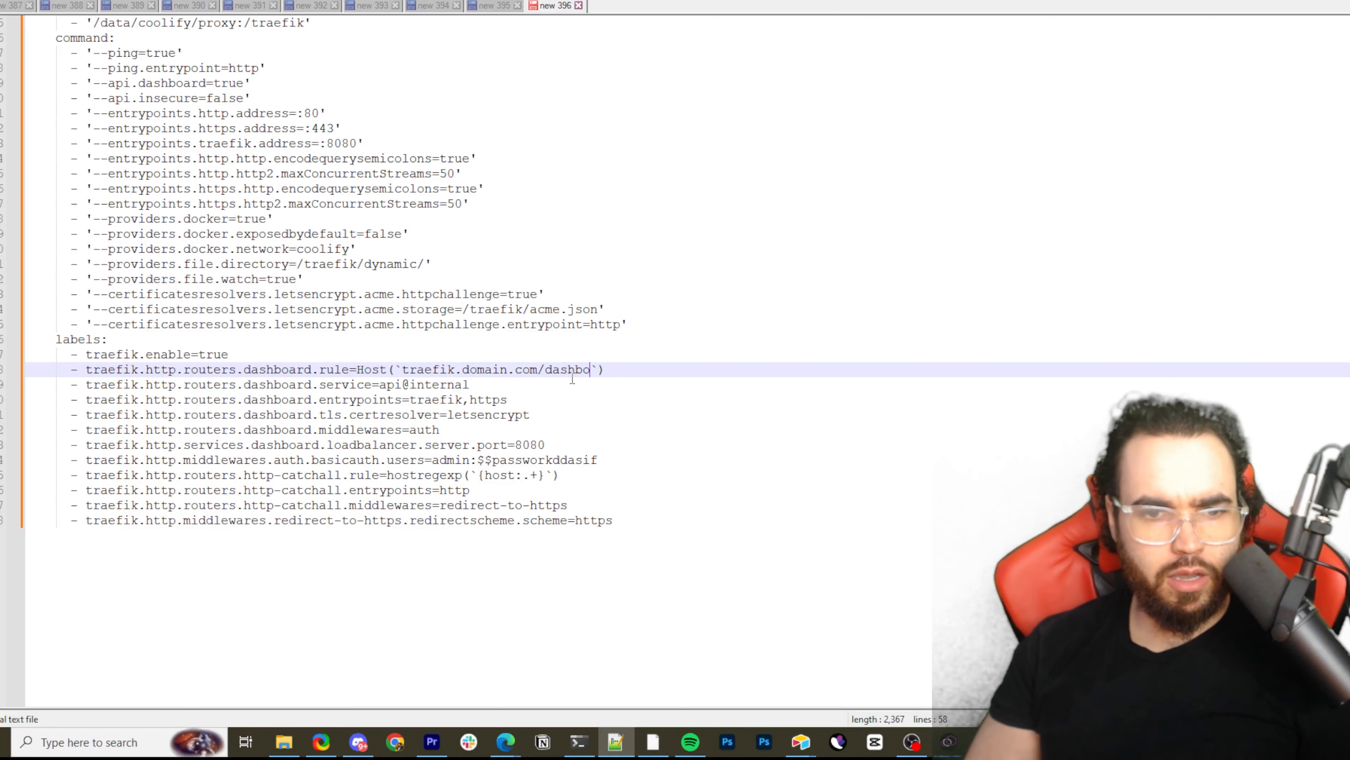
key(BackSpace)
key(BackSpace)
key(BackSpace)
key(BackSpace)
key(BackSpace)
key(BackSpace)
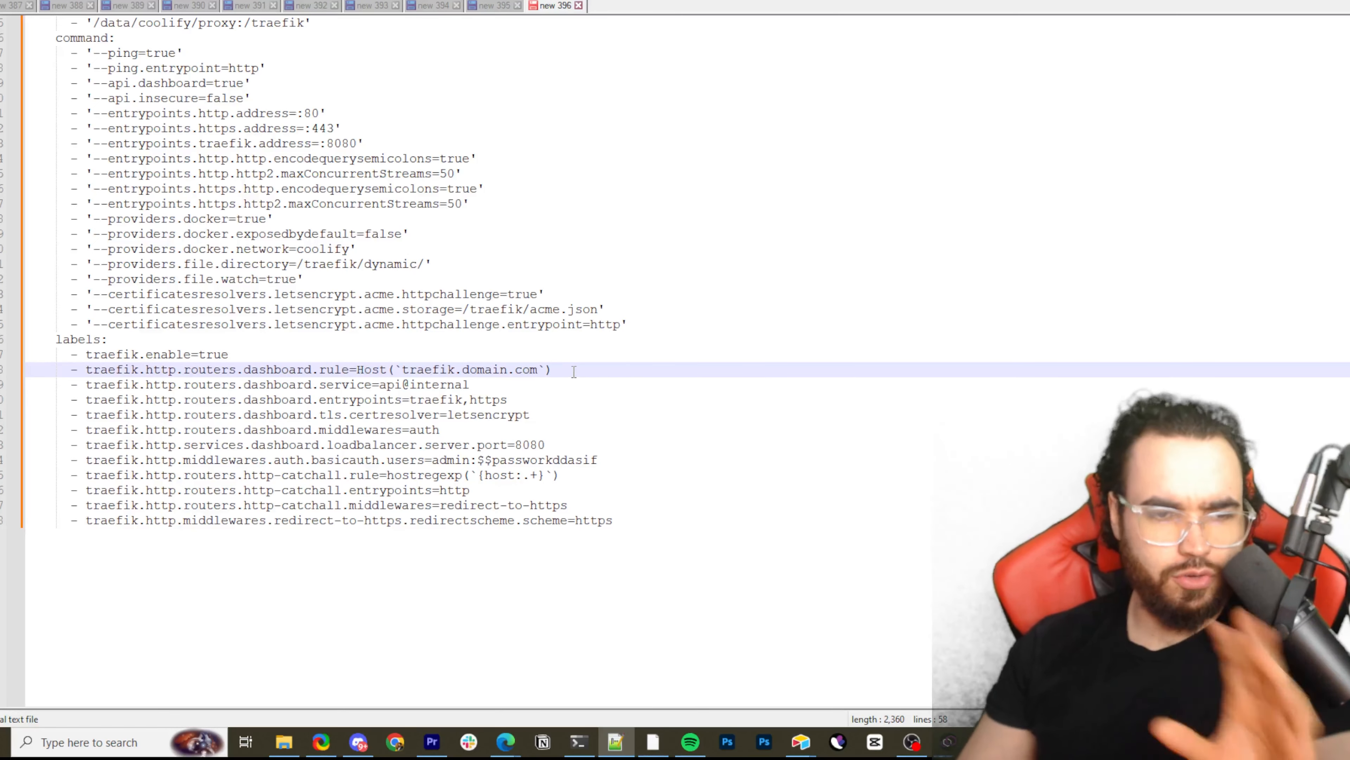
scroll(460, 392, up, 6)
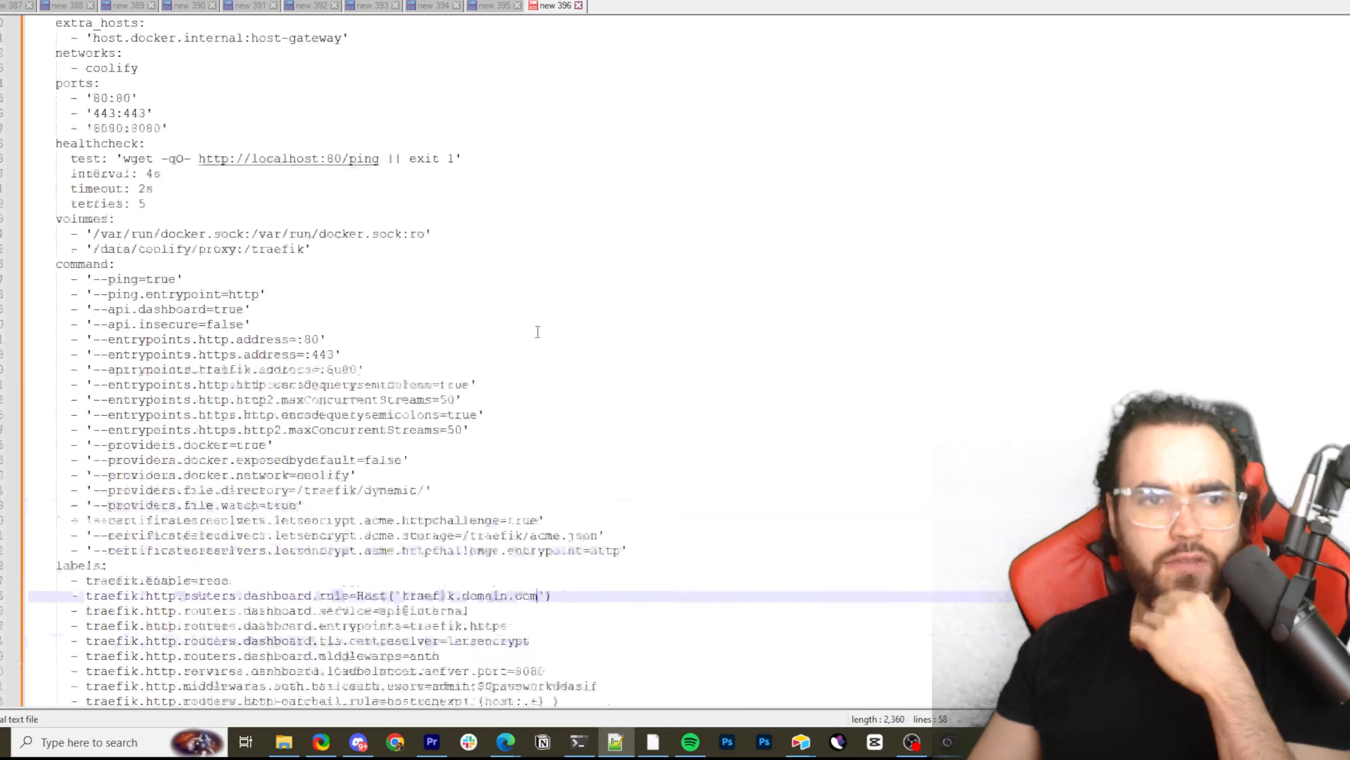
scroll(530, 291, down, 5)
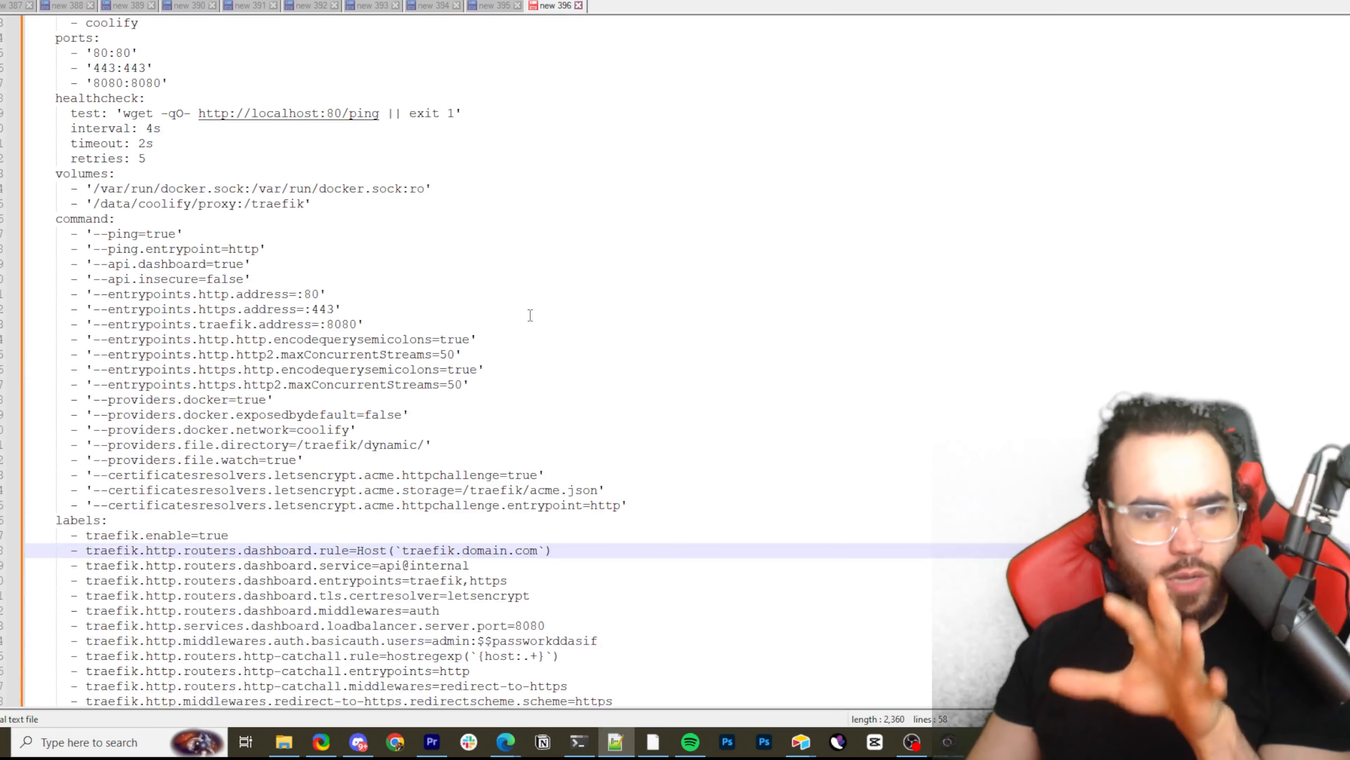
Highlight the http-catchall rule and entrypoint labels, the letsencrypt certificate resolver arguments, and the dashboard router's api@internal service label
scroll(492, 322, down, 2)
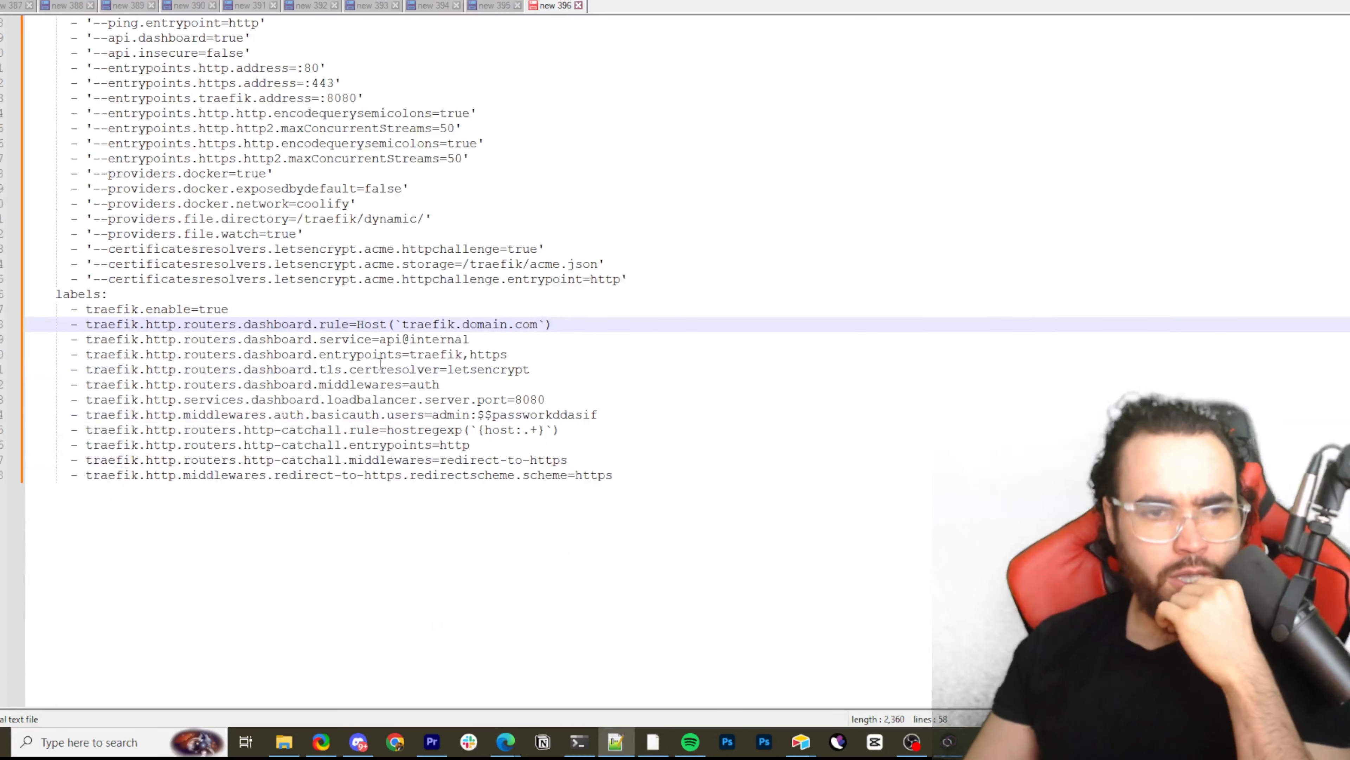
drag(358, 429, 470, 445)
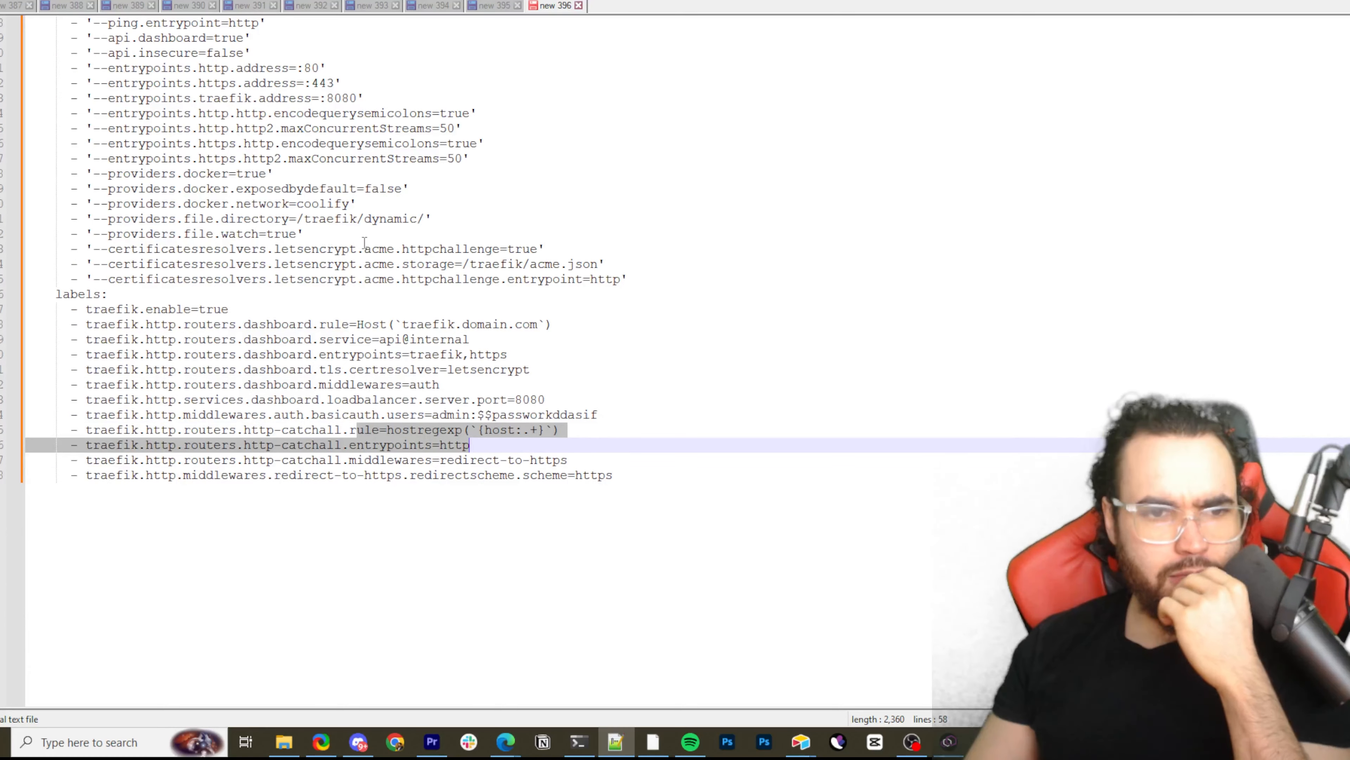
drag(327, 249, 508, 253)
click(425, 251)
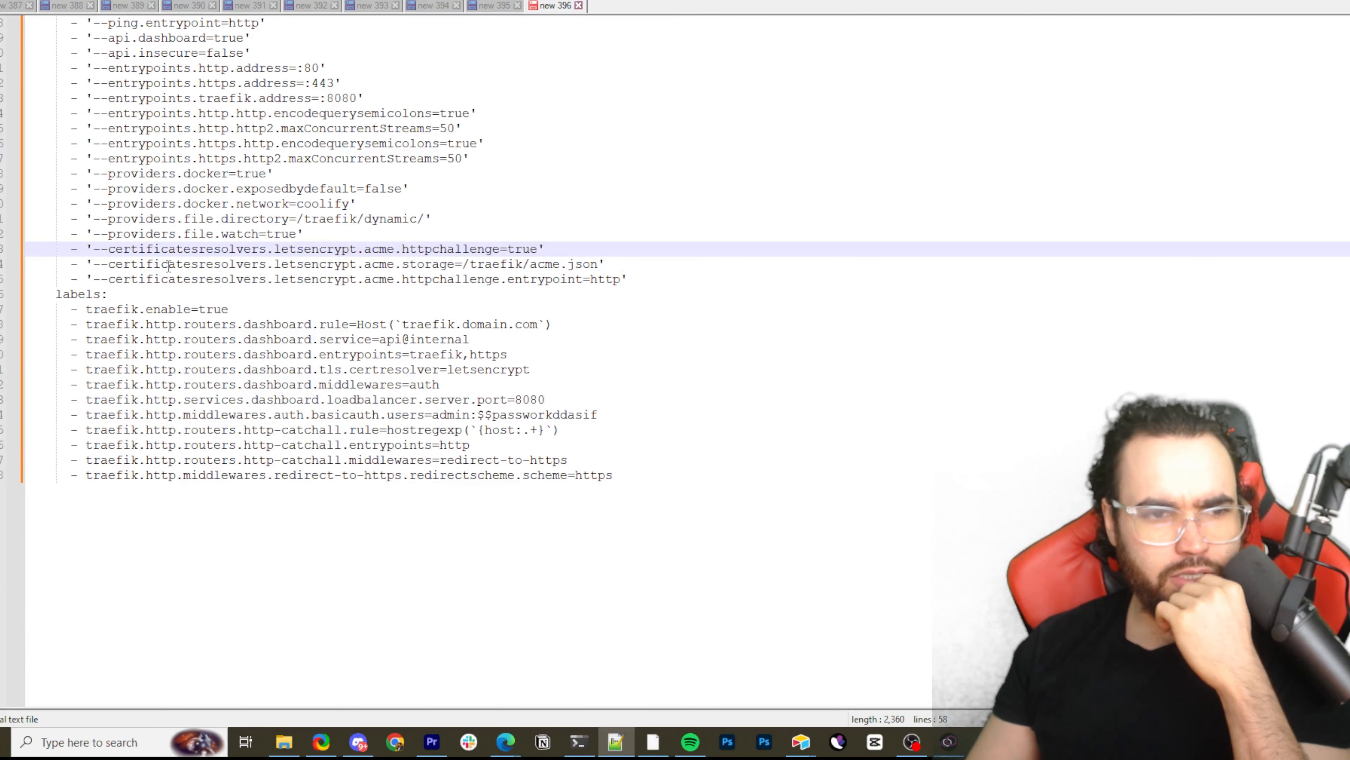
drag(138, 263, 428, 262)
drag(364, 340, 493, 352)
click(283, 339)
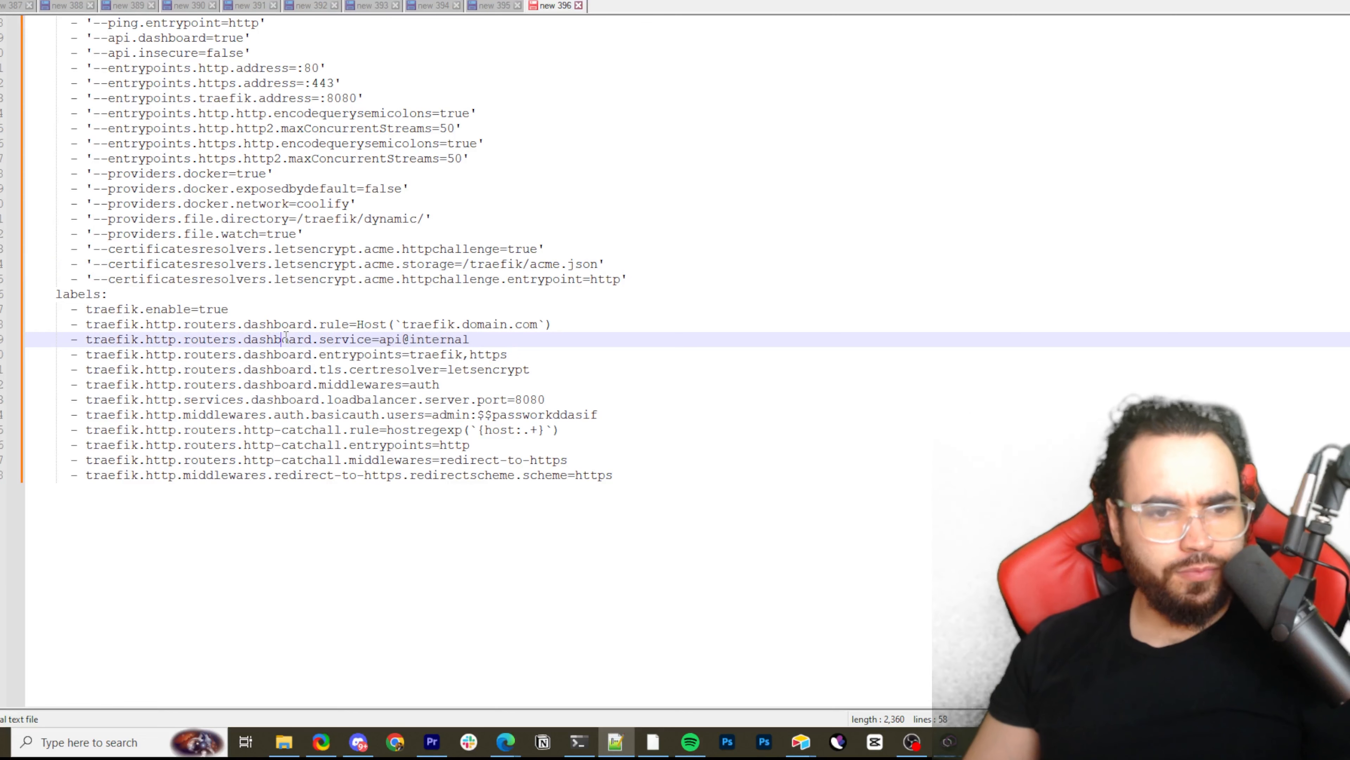
Highlight the dashboard router labels from the Host rule through the entrypoints, certresolver and auth middleware lines
drag(237, 325, 556, 353)
drag(319, 354, 539, 378)
drag(221, 369, 321, 420)
click(240, 394)
Highlight the password portion of the basicauth users label for the dashboard login
click(548, 419)
click(321, 420)
drag(508, 418, 575, 420)
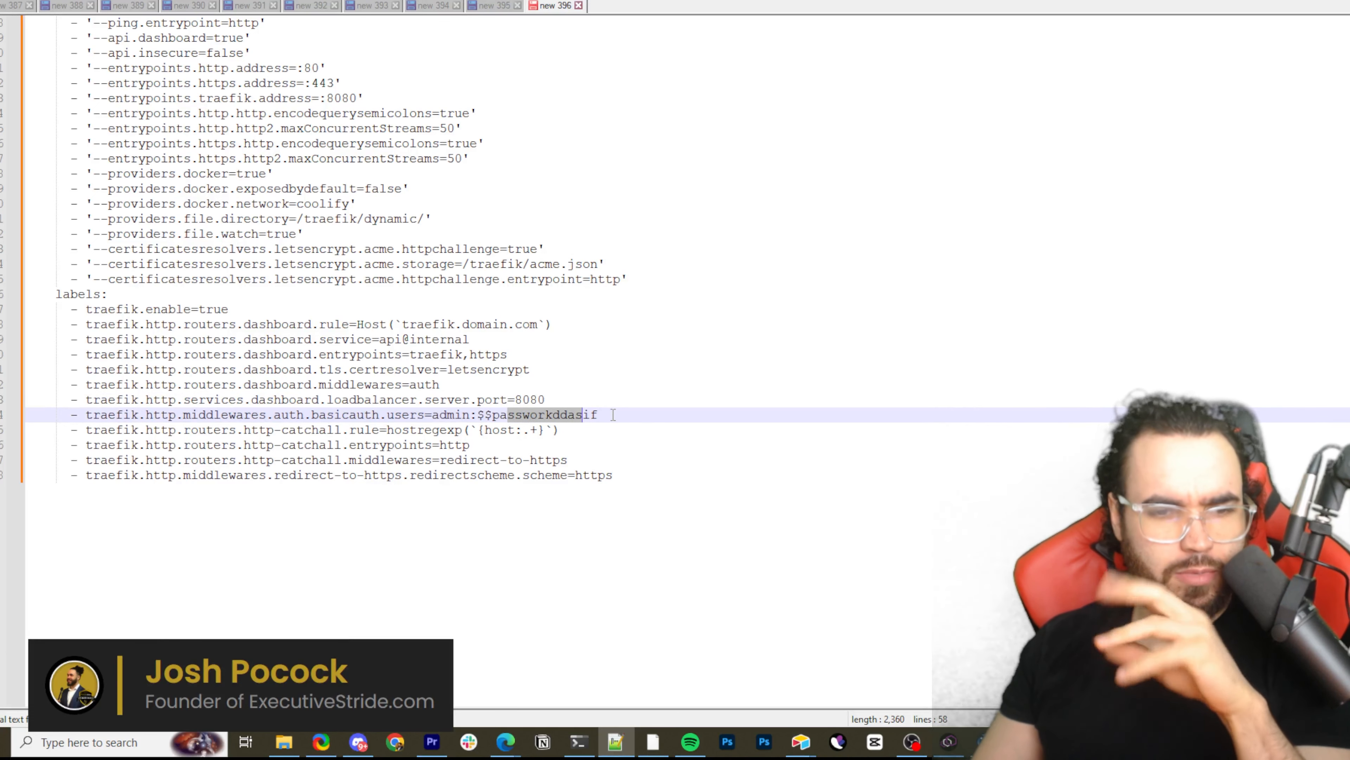
click(539, 414)
drag(424, 414, 599, 415)
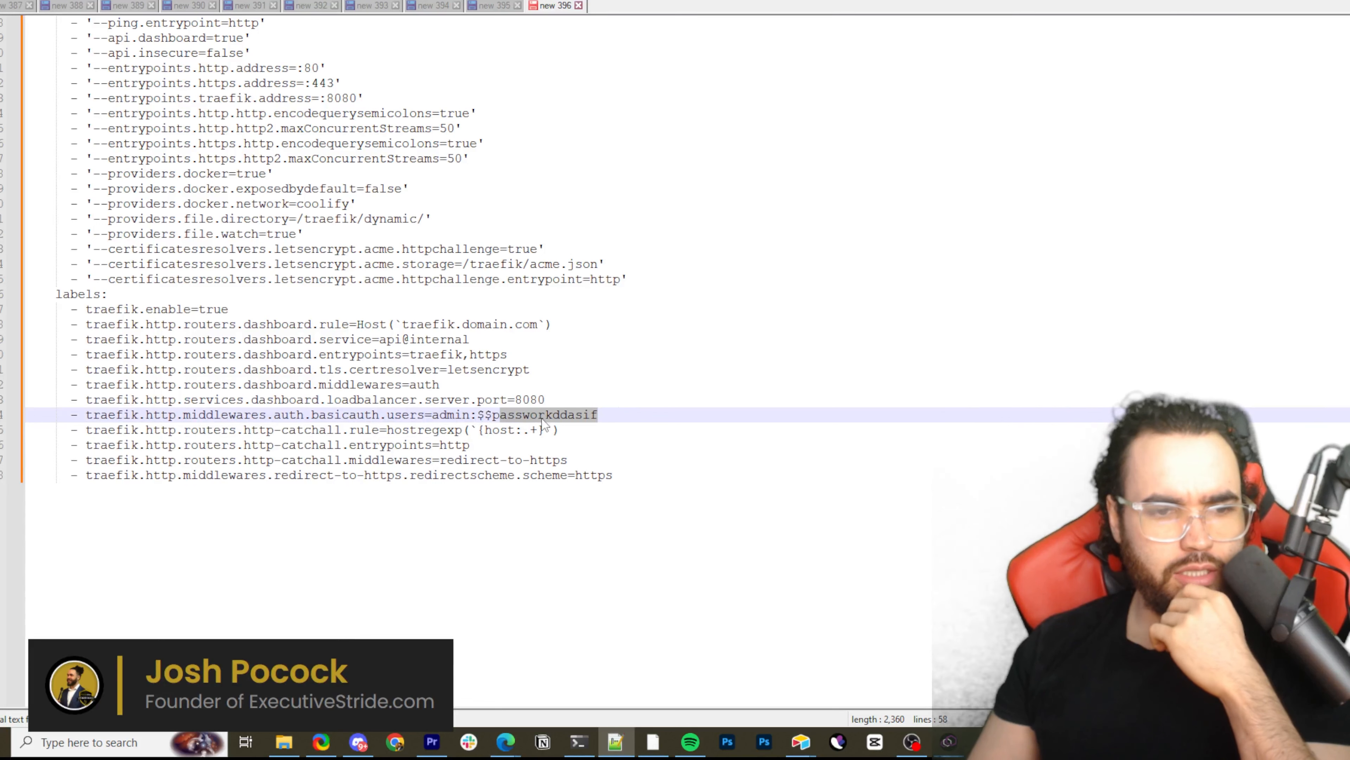
Highlight the dashboard entrypoints label, the basicauth user entry, and the http-catchall lines through the redirect-to-https scheme
mouse_move(319, 354)
mouse_down()
mouse_move(356, 354)
mouse_move(297, 355)
mouse_move(334, 355)
mouse_up()
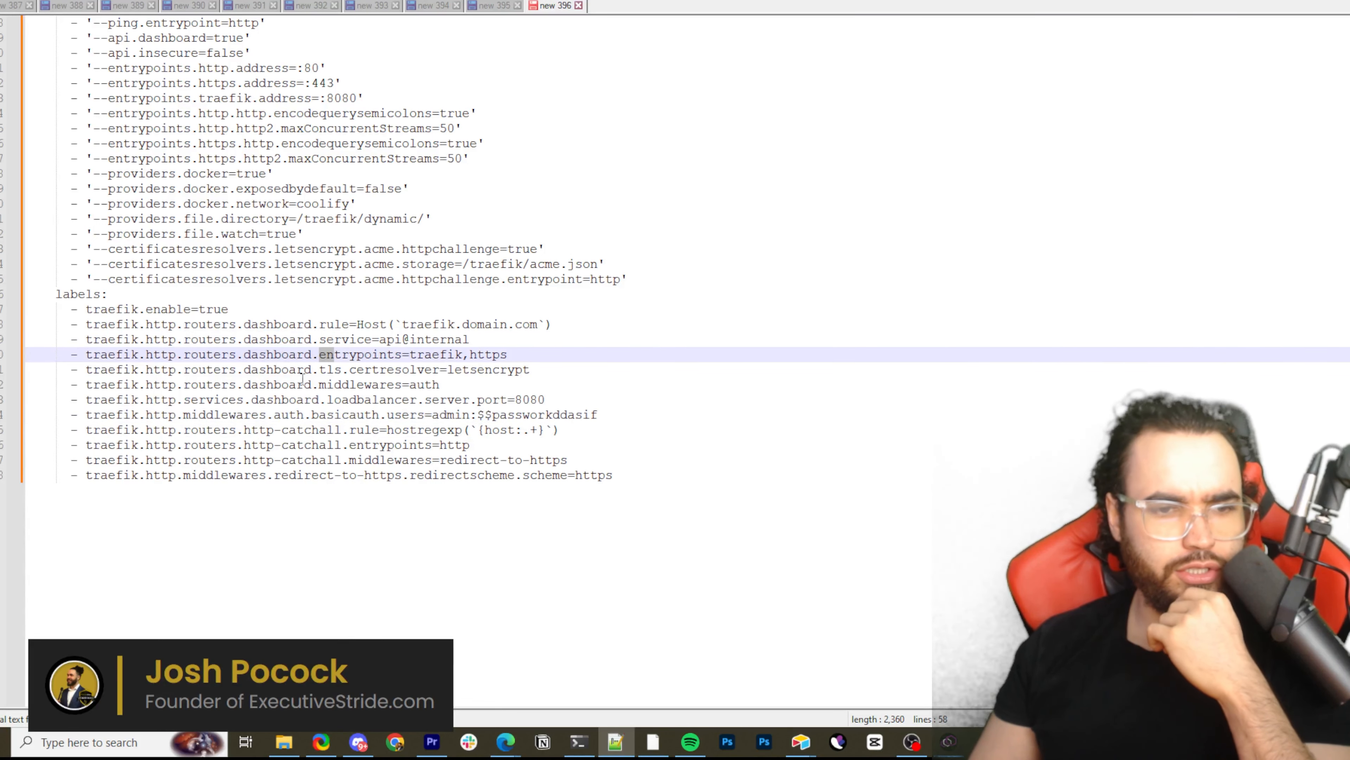
drag(373, 414, 439, 415)
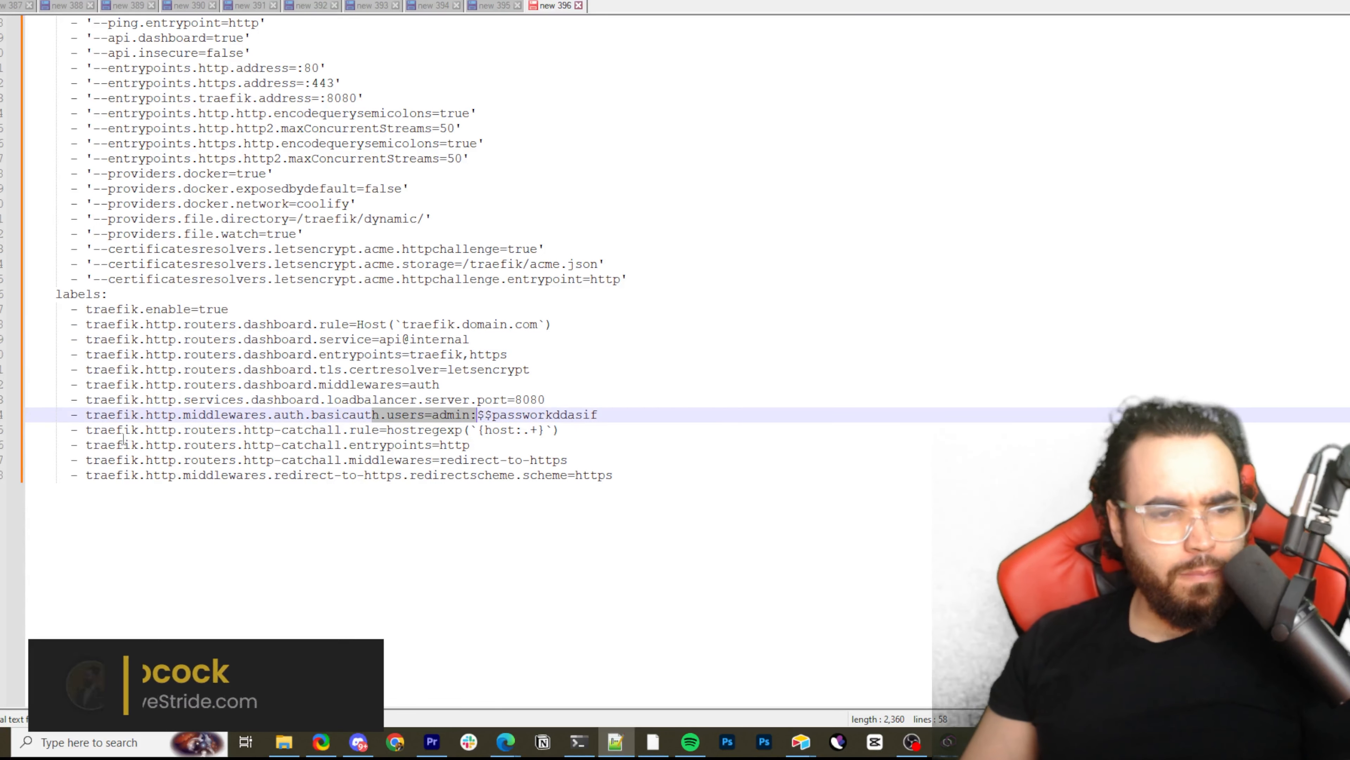
drag(122, 445, 462, 432)
click(319, 417)
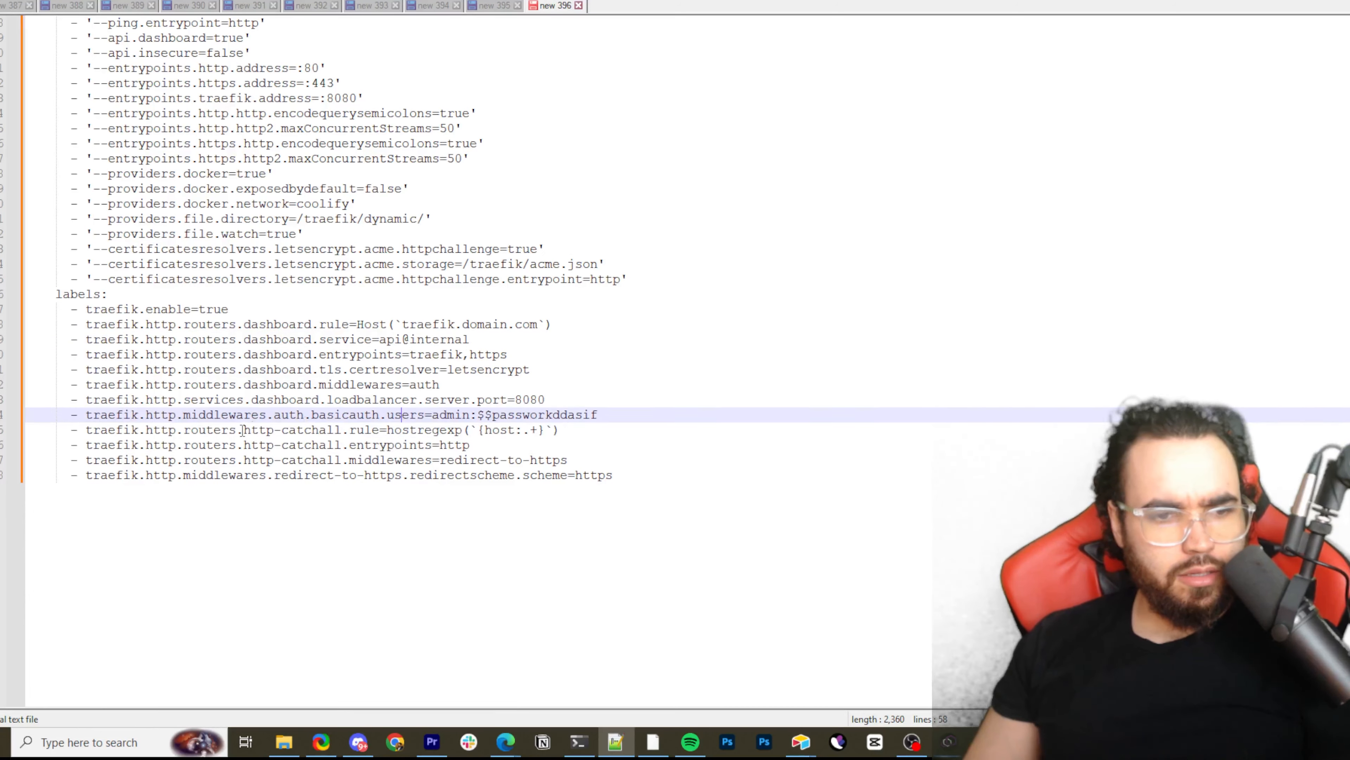
drag(244, 430, 629, 488)
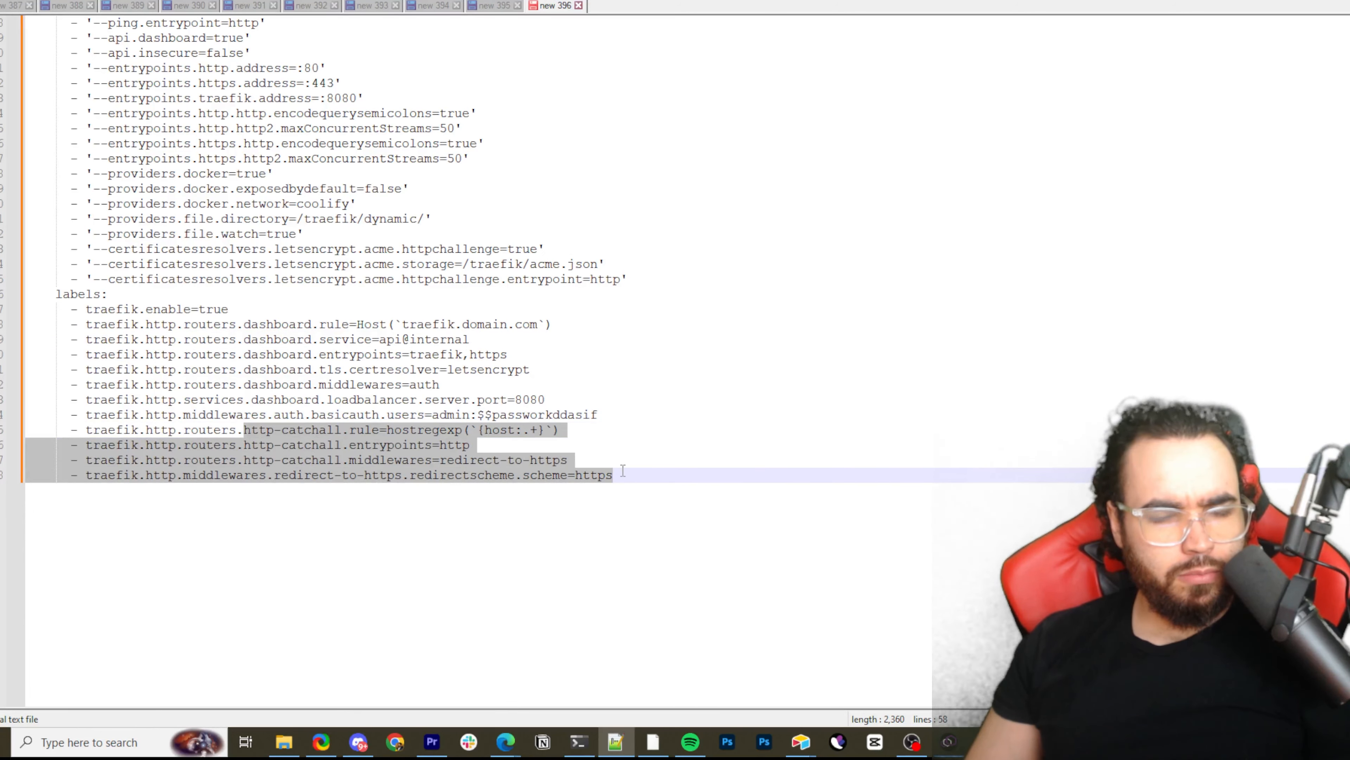
scroll(623, 471, up, 9)
scroll(417, 415, down, 5)
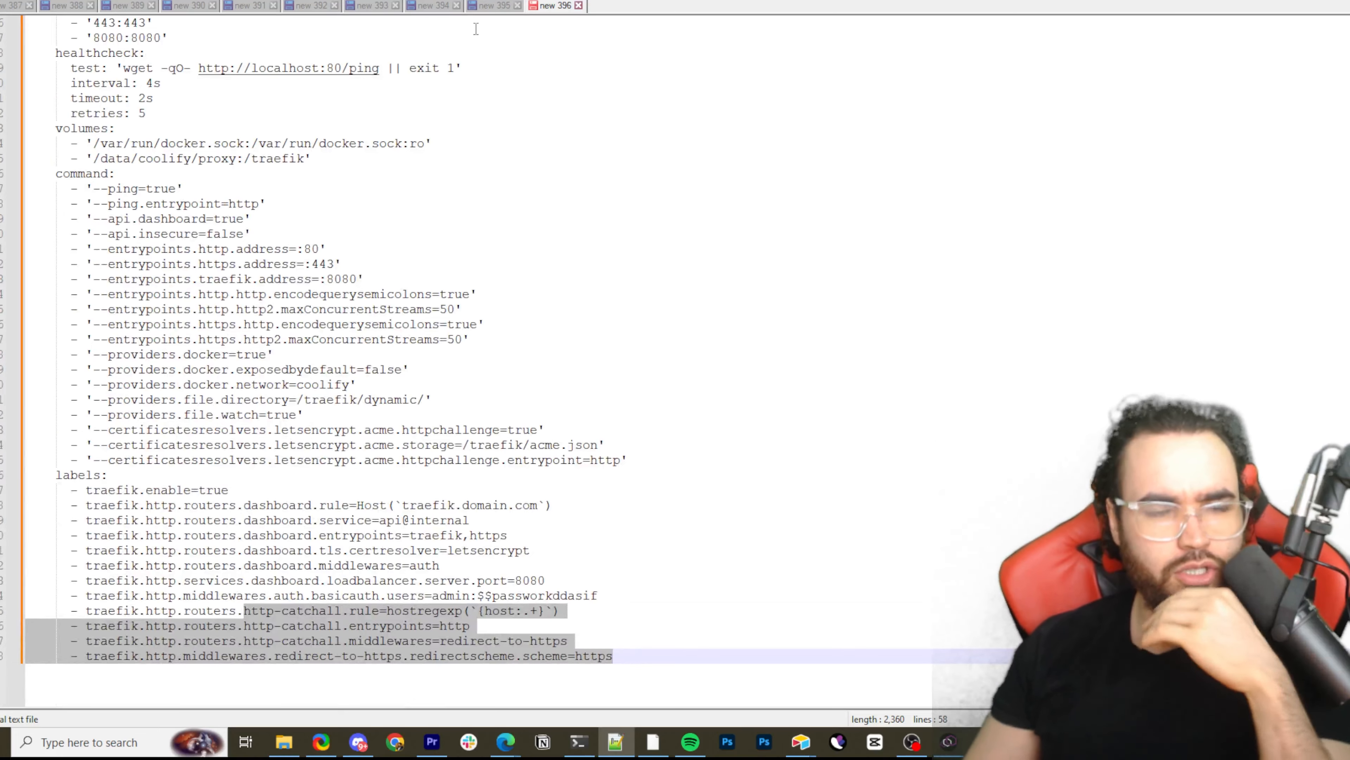
Restore the notes editor to a smaller window and switch to Coolify to review the proxy's Traefik configuration file
drag(797, 1, 914, 1)
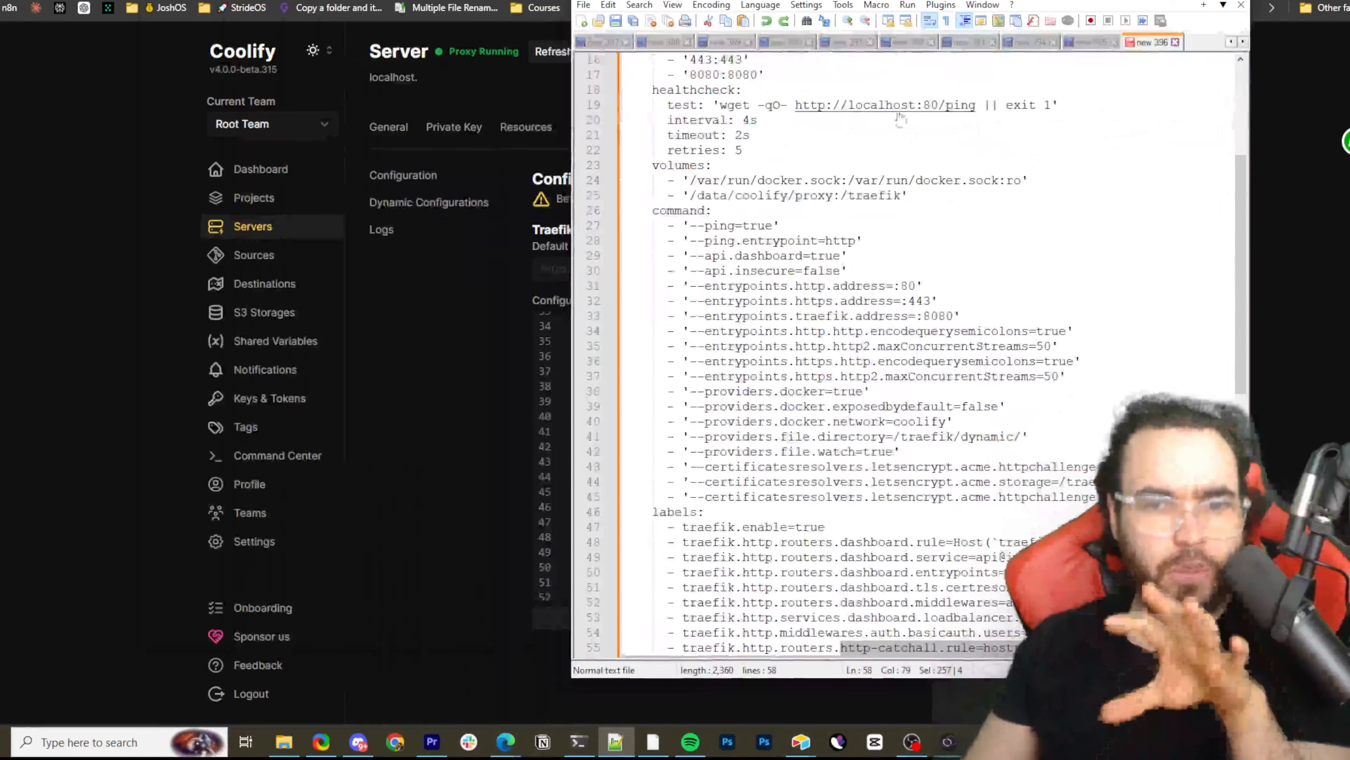
click(924, 244)
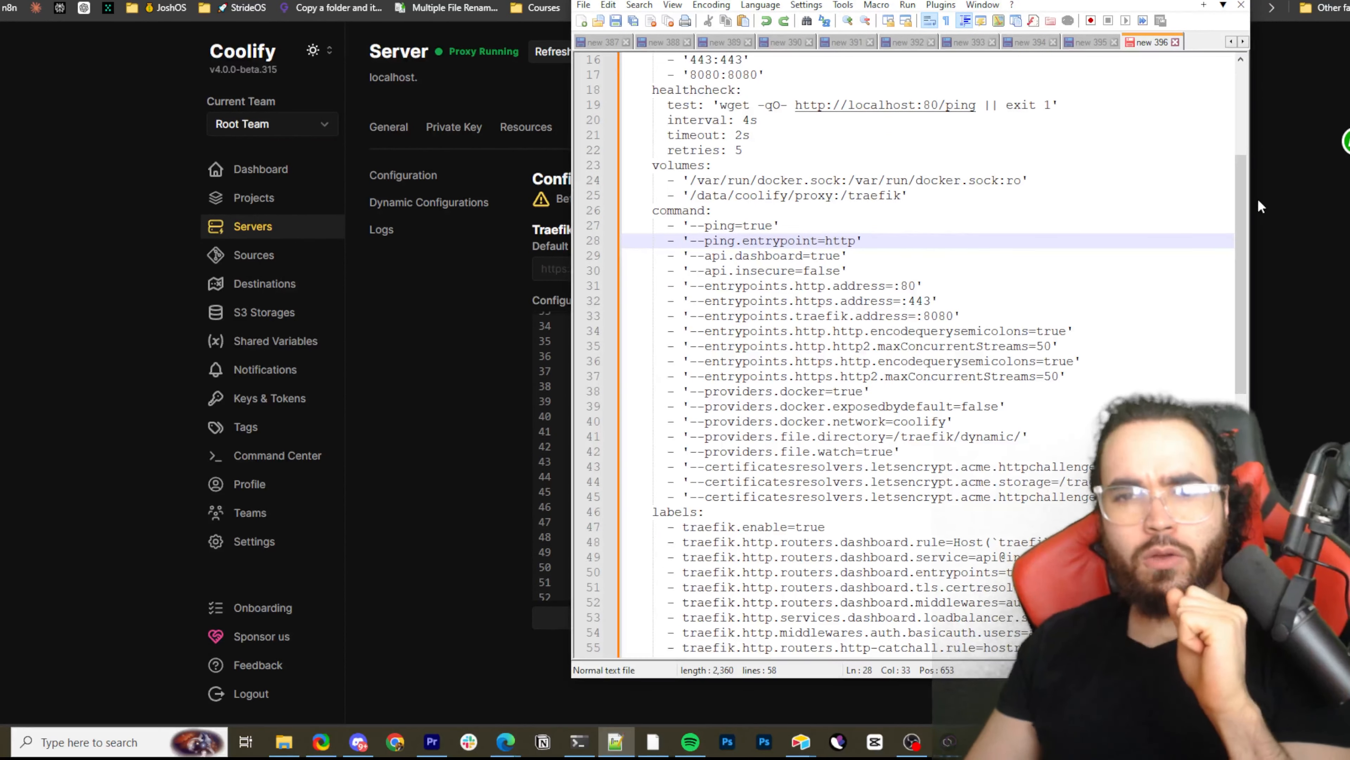
scroll(1185, 222, down, 5)
scroll(1110, 377, up, 3)
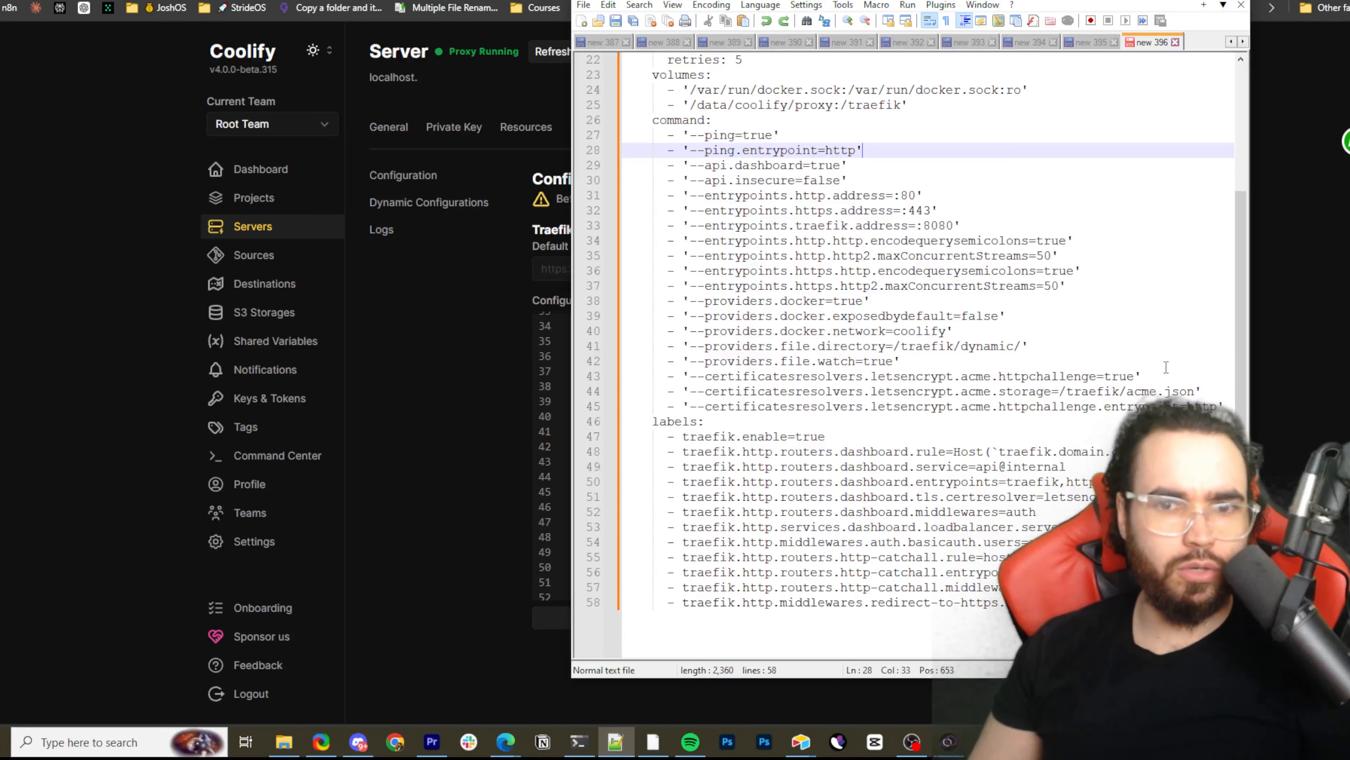
click(1301, 311)
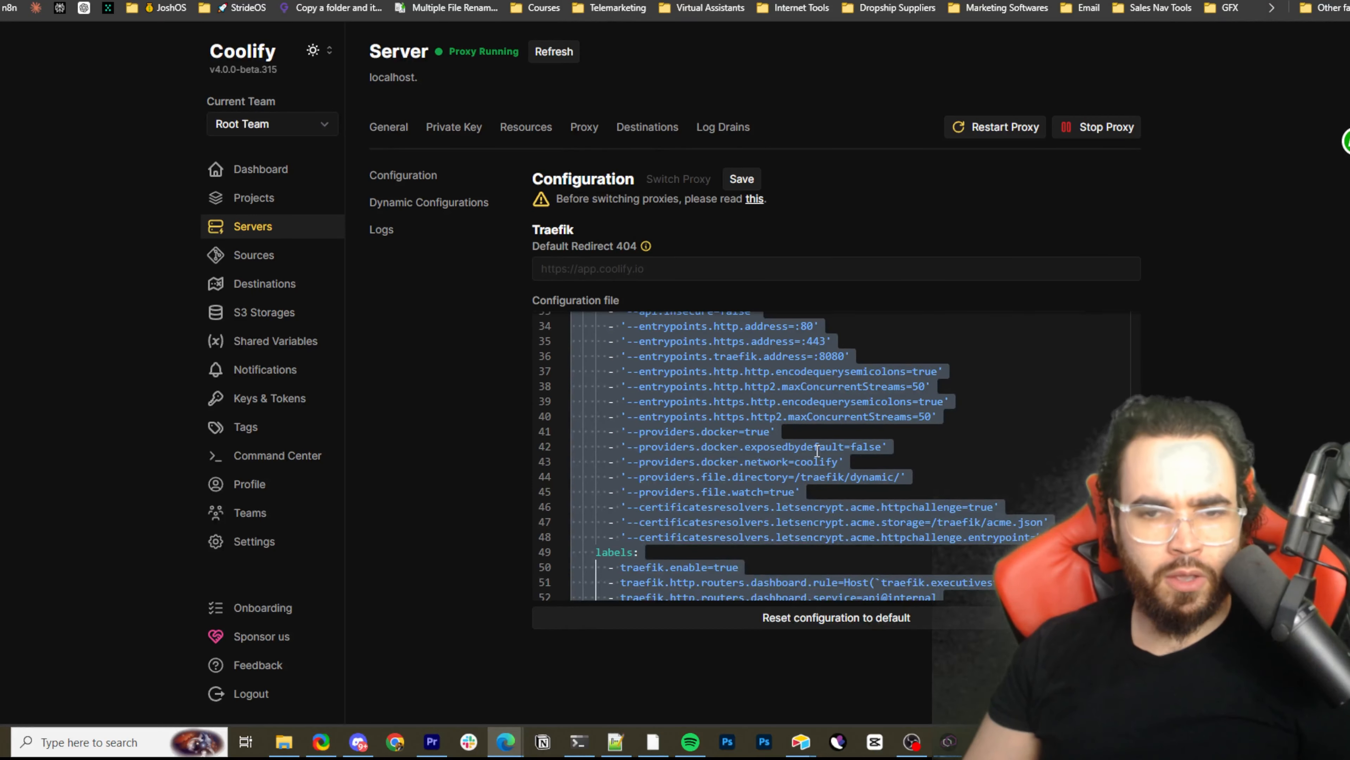
scroll(745, 444, up, 3)
scroll(743, 443, down, 1)
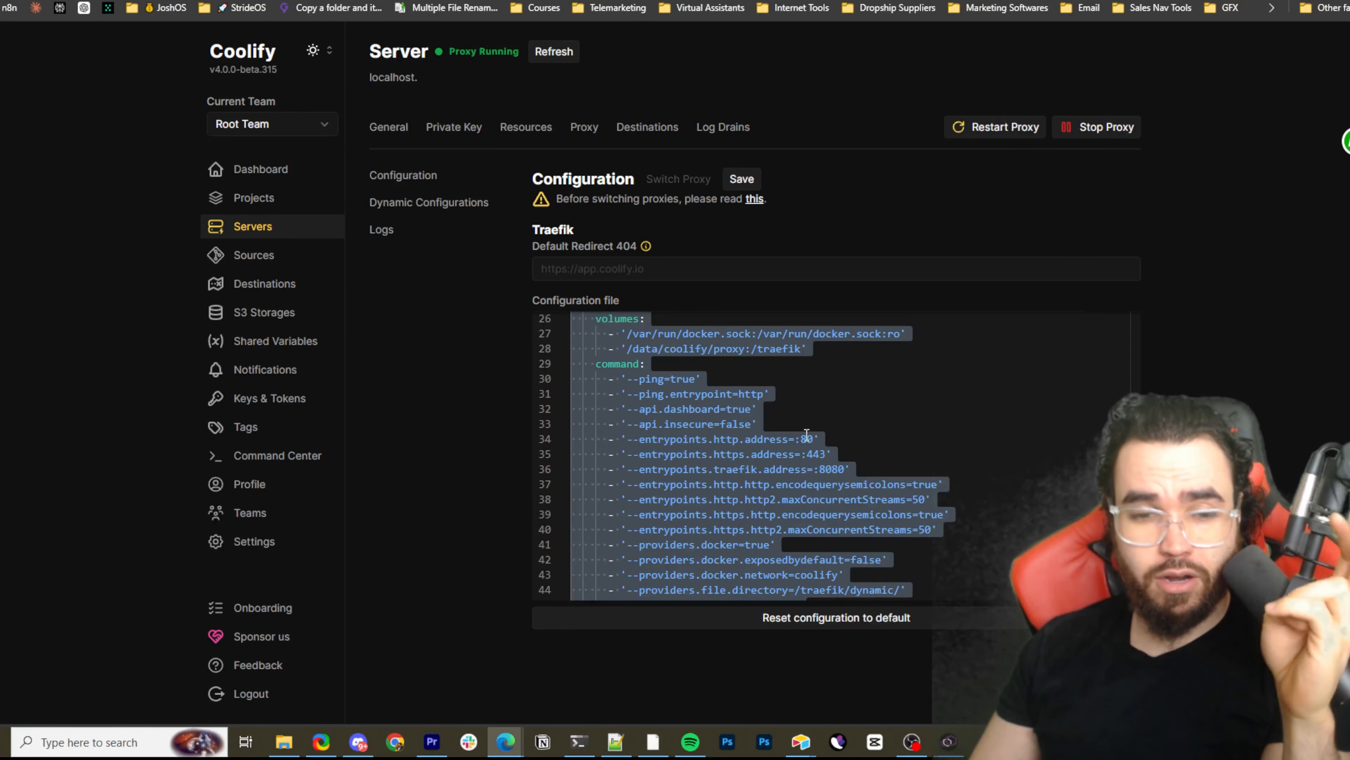
Switch back to Notepad++, open the environment variables note new 394, and highlight the lines from APP_API_URL through INIT_PASSWORD
click(616, 742)
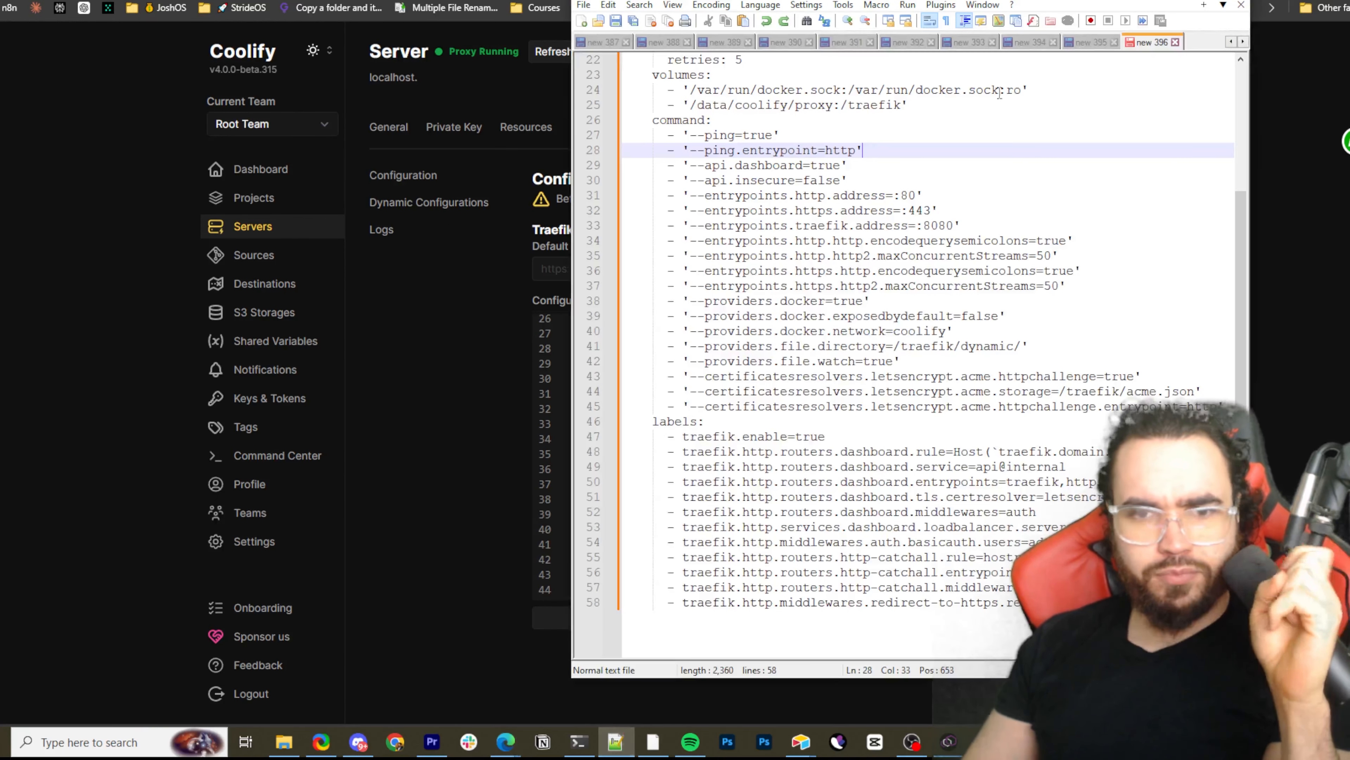
click(1078, 44)
click(1016, 42)
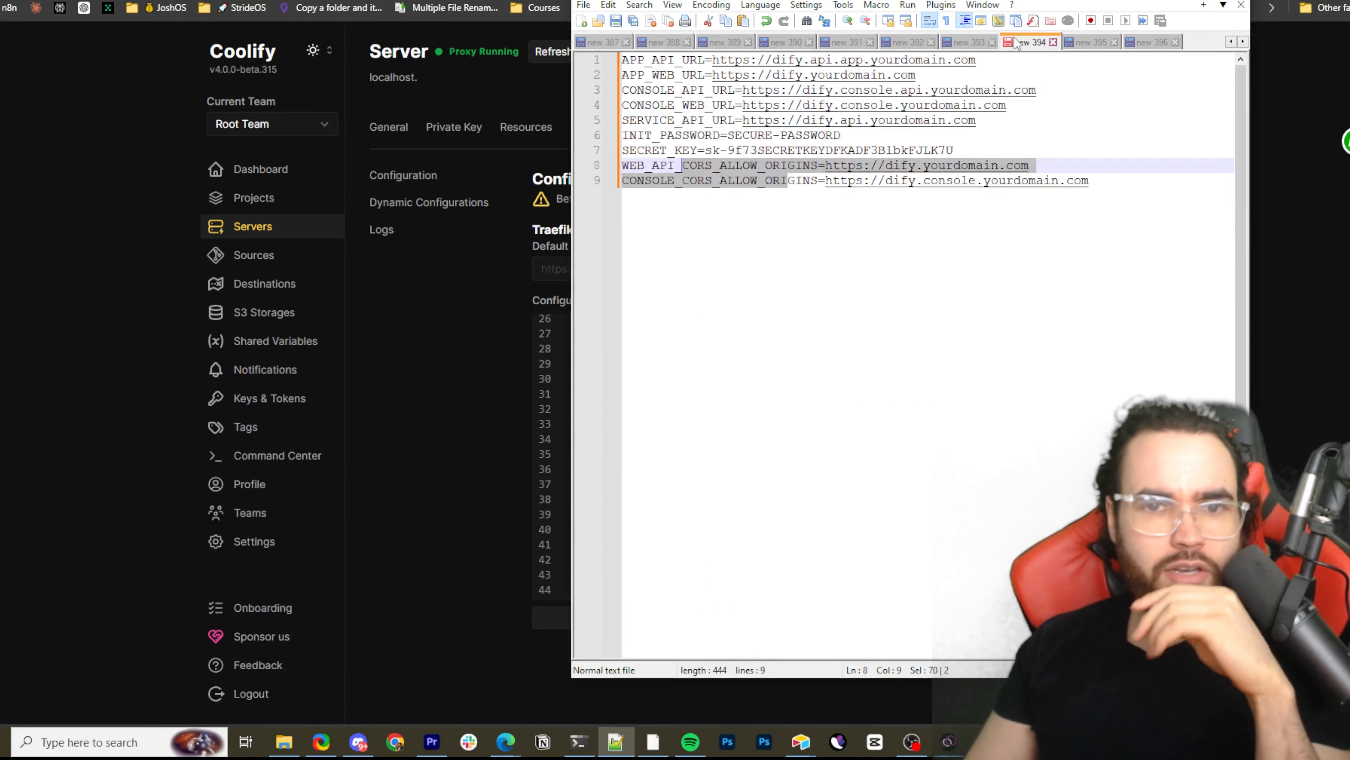
drag(690, 60, 914, 131)
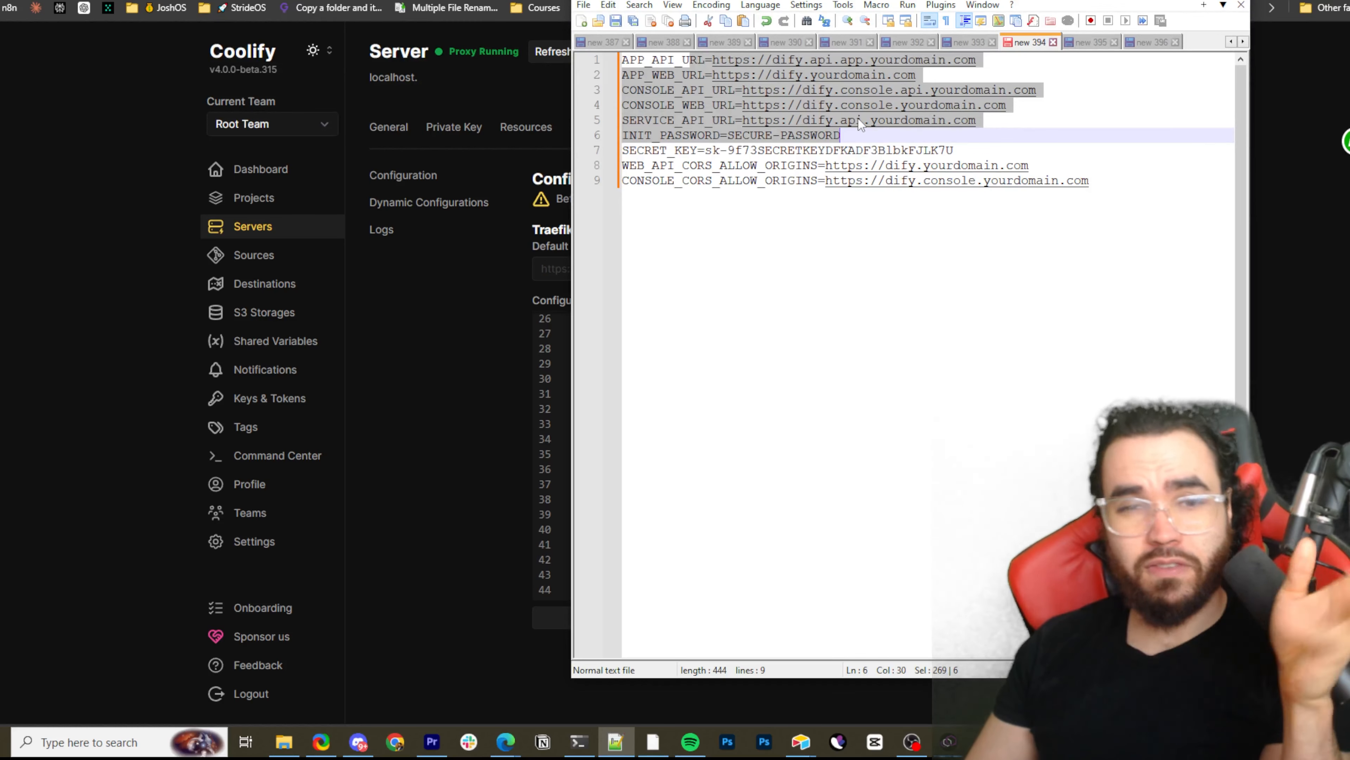
click(1036, 126)
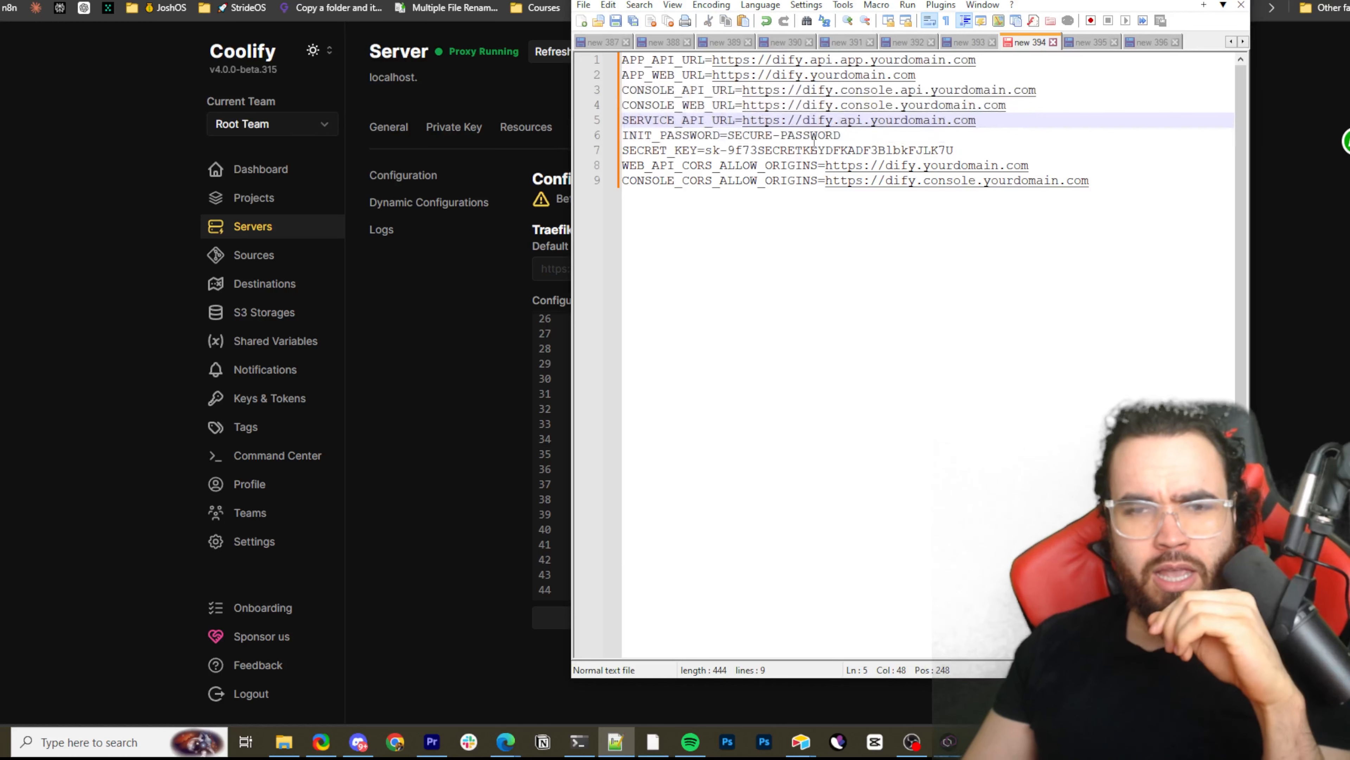
Highlight the WEB_API and CONSOLE CORS_ALLOW_ORIGINS variables and switch back to Coolify's proxy configuration page
mouse_move(709, 181)
mouse_down()
mouse_move(866, 180)
mouse_move(719, 166)
mouse_up()
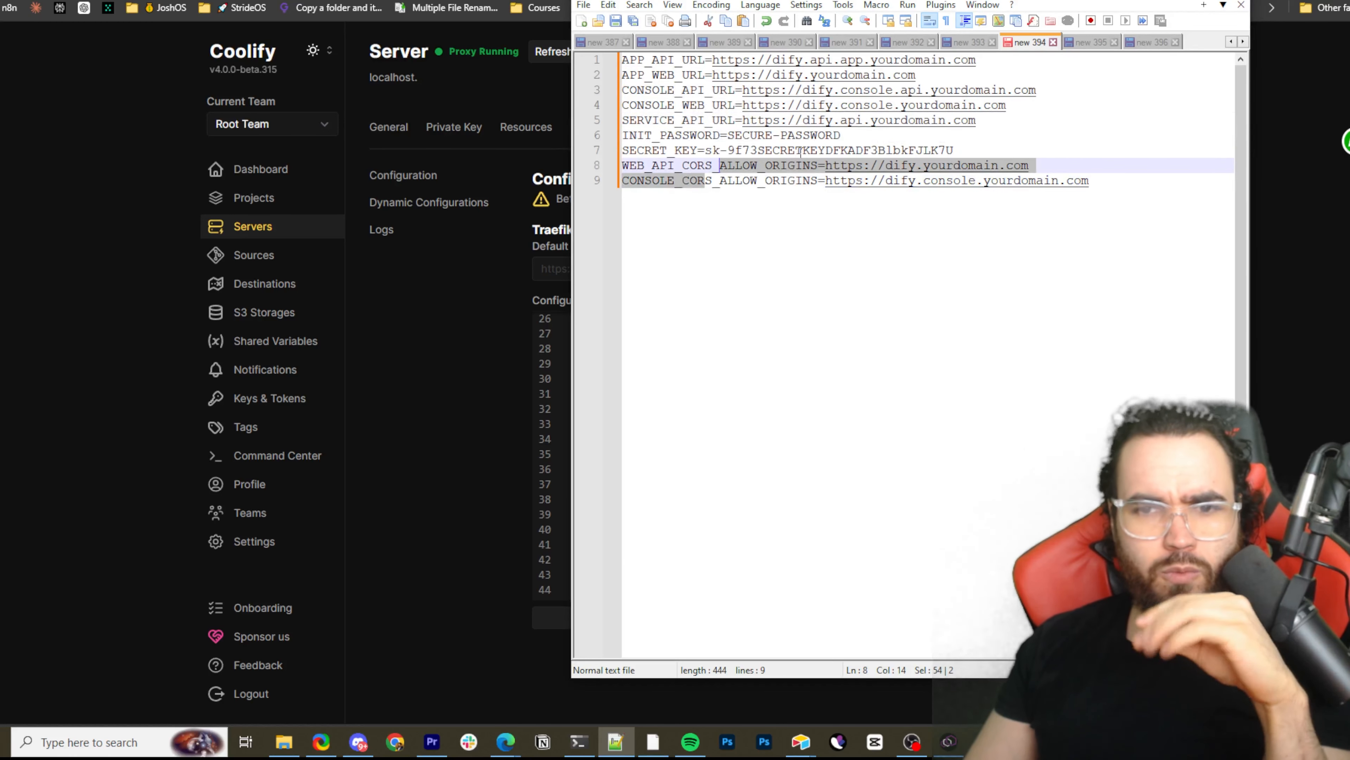
click(742, 165)
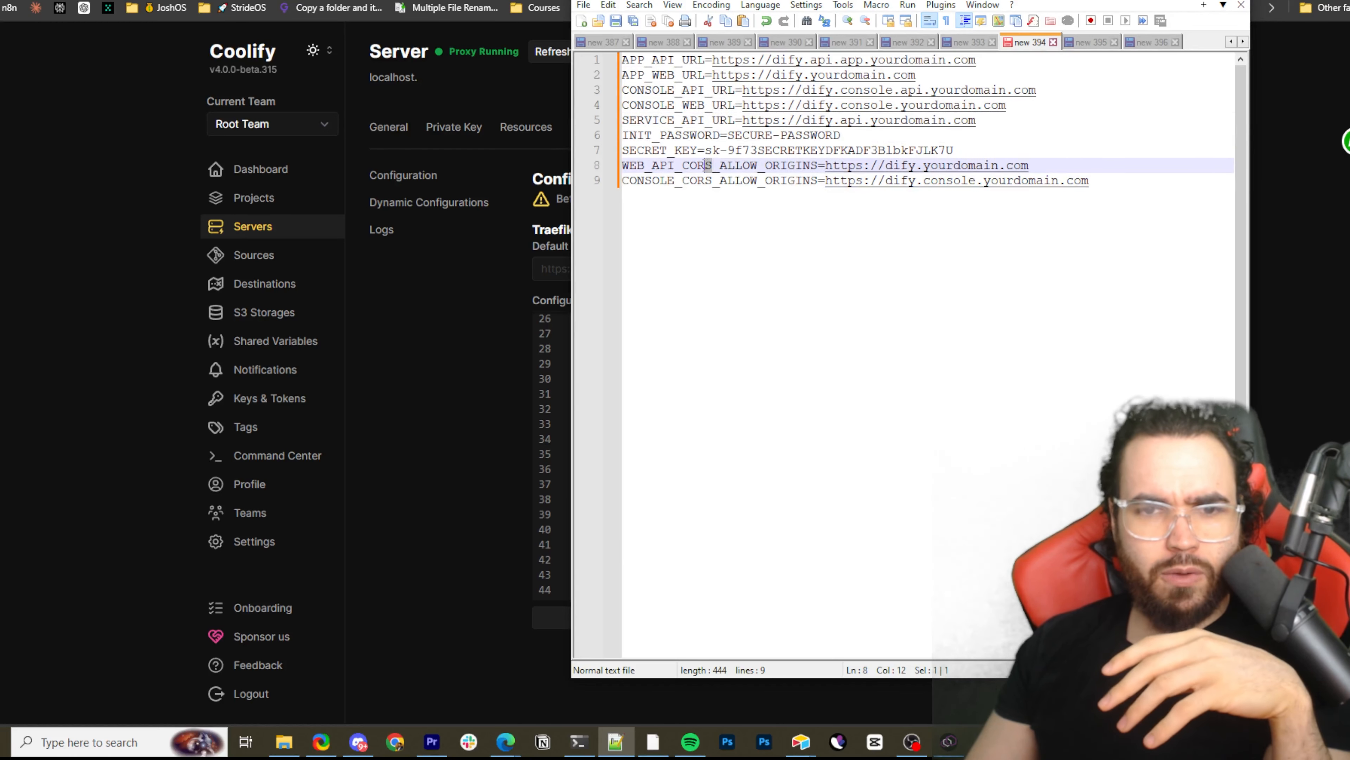
click(678, 198)
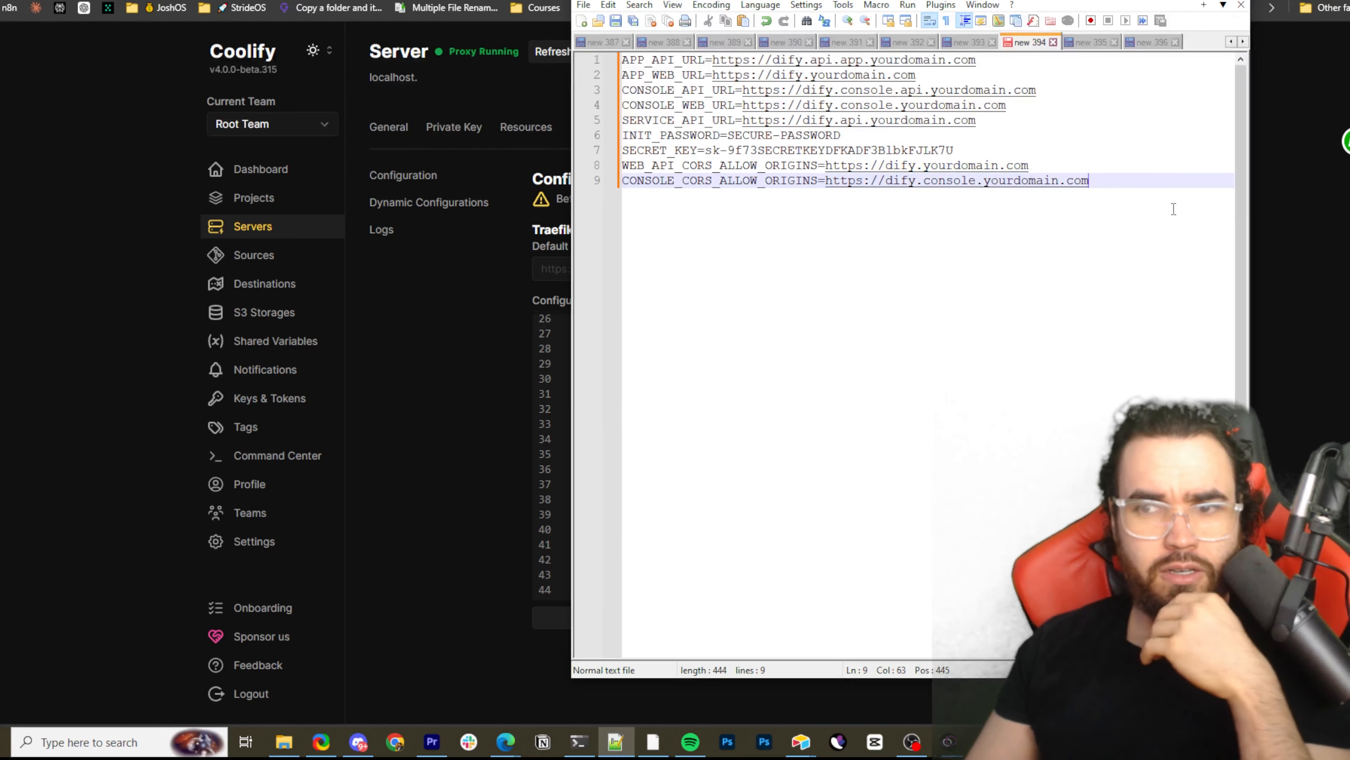
click(1274, 212)
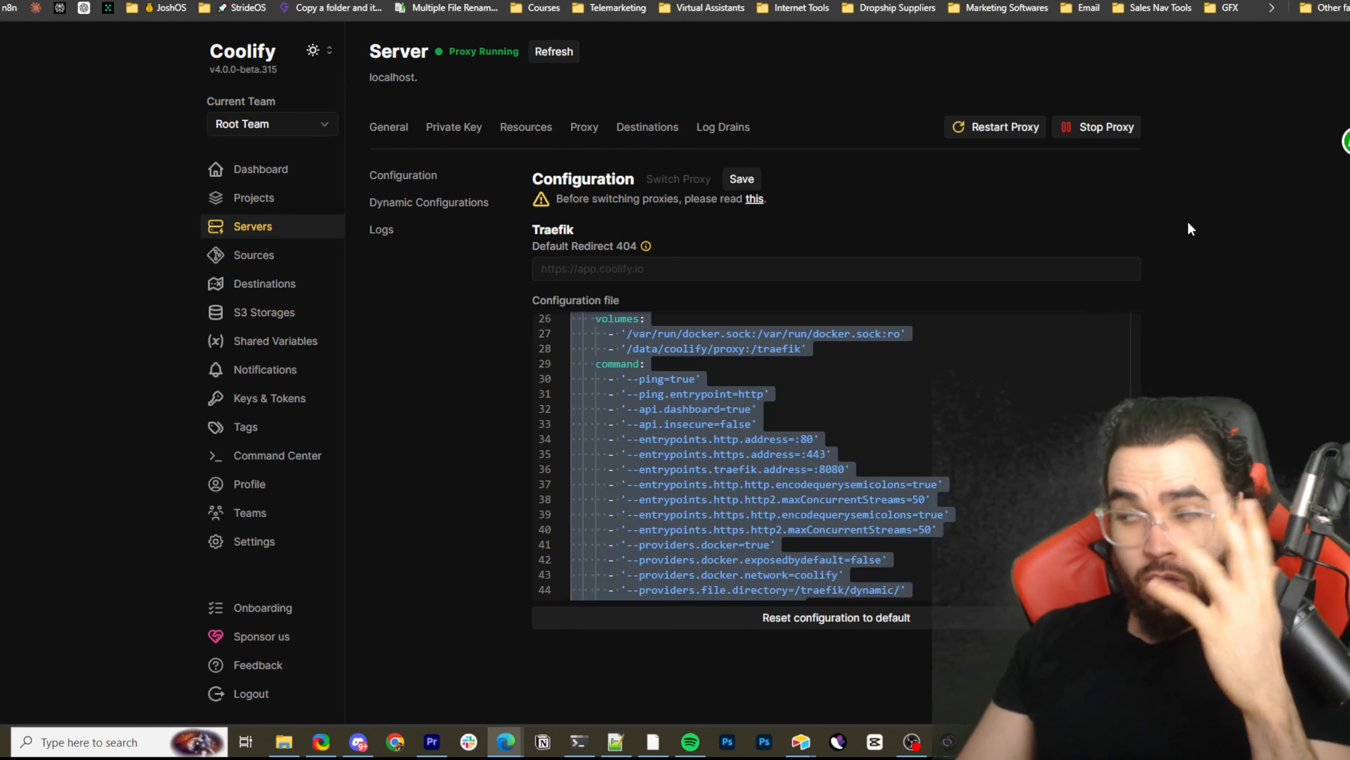
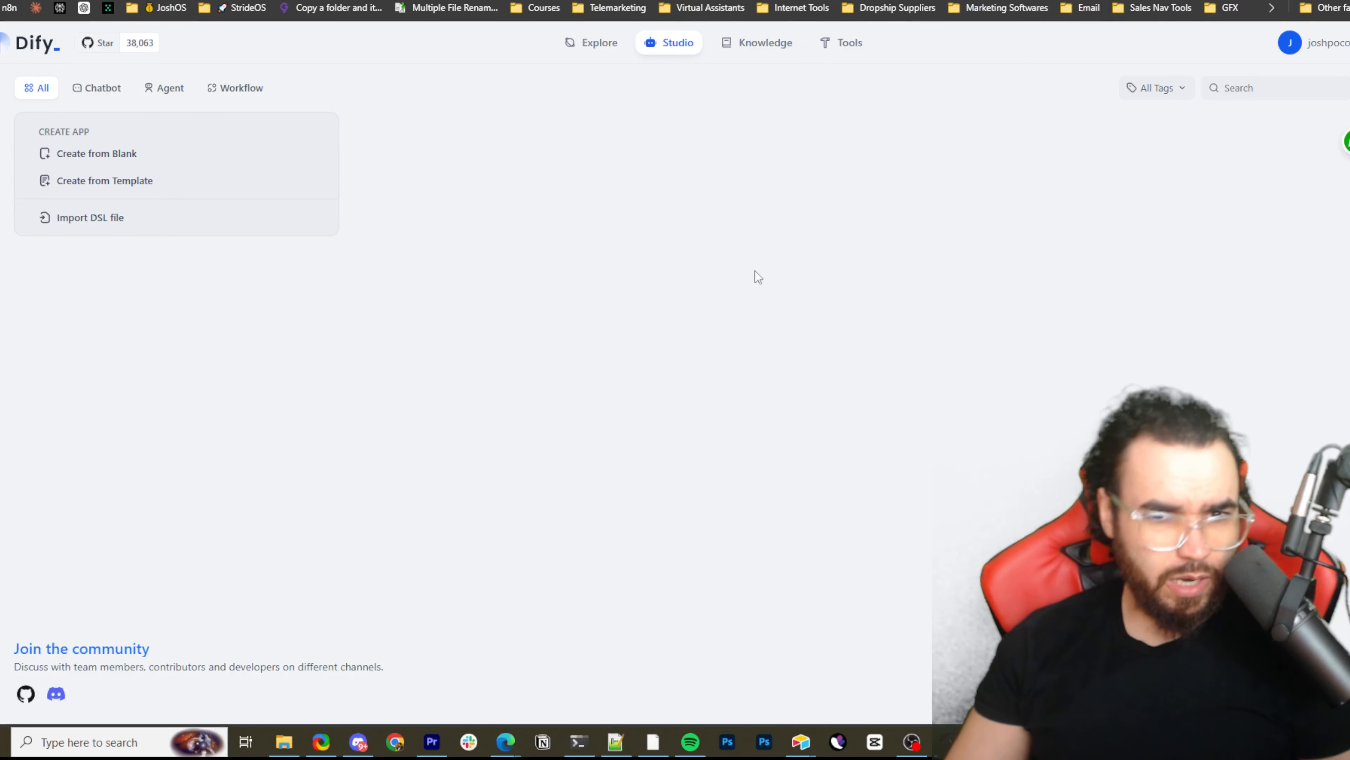
Inspect the Dify Studio page's console errors and the body element's API prefix attributes in the developer tools, and close them
right_click(738, 343)
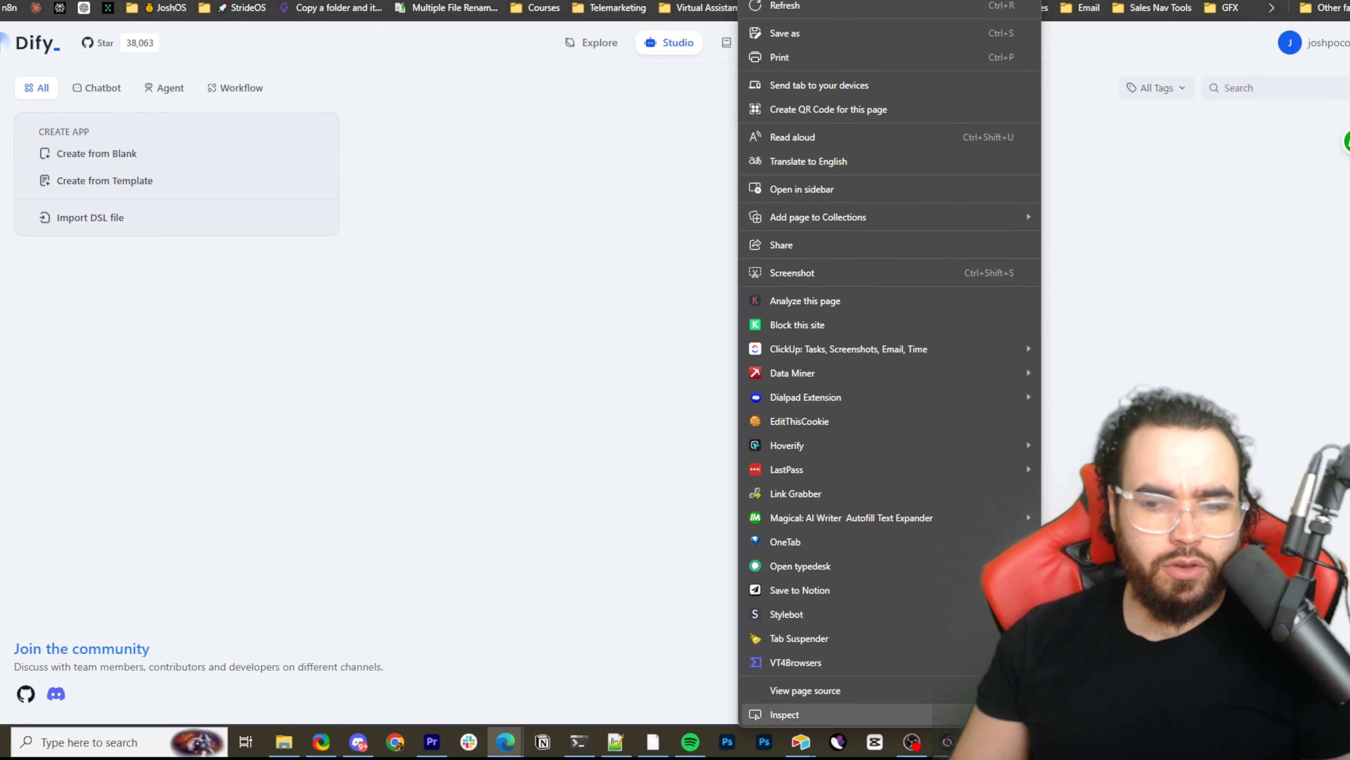
click(904, 714)
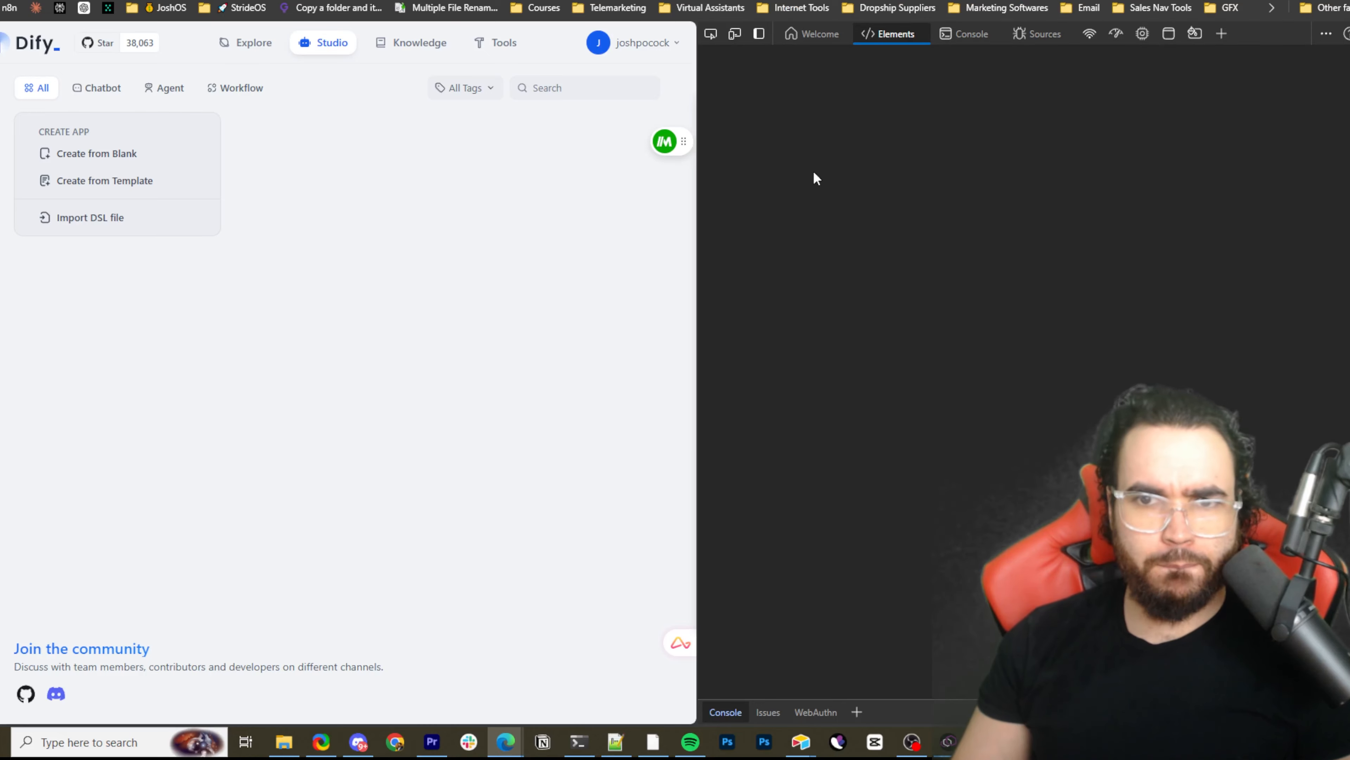
click(957, 34)
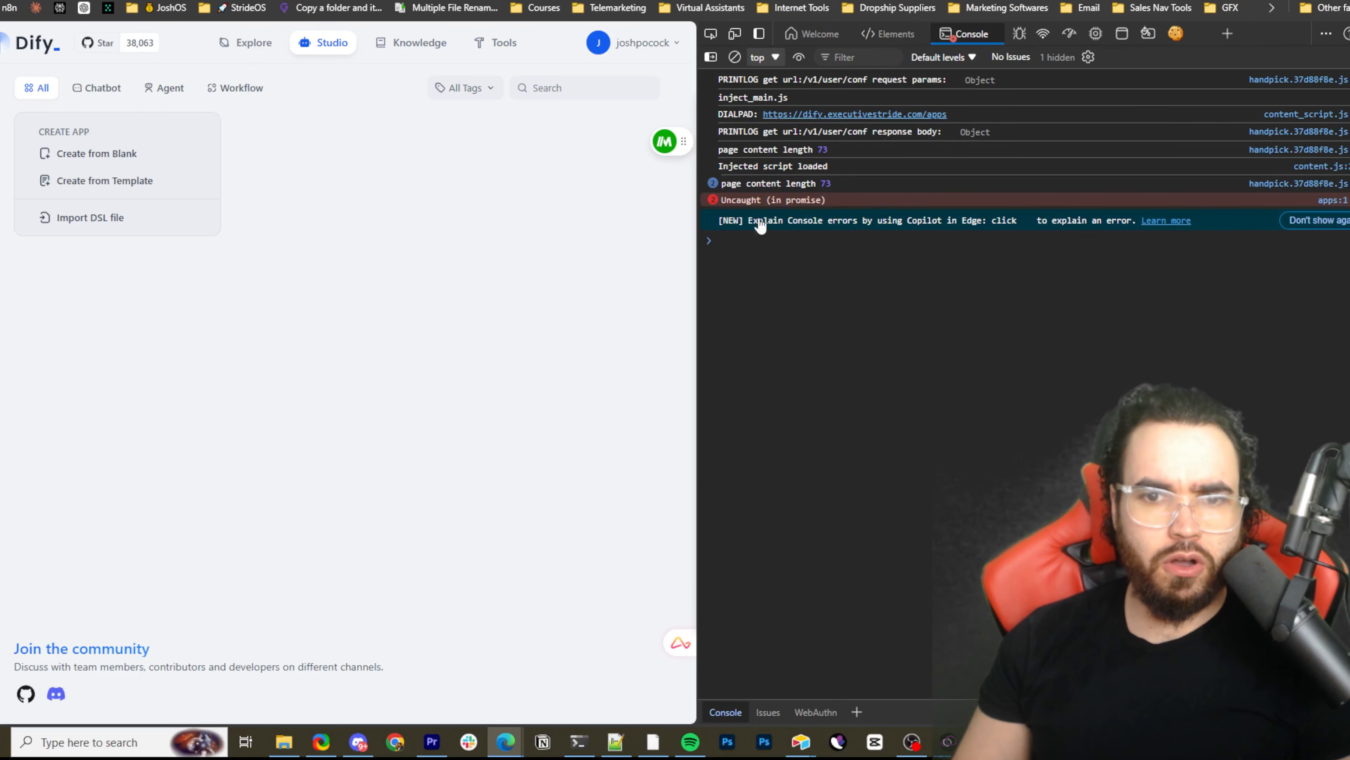
click(889, 34)
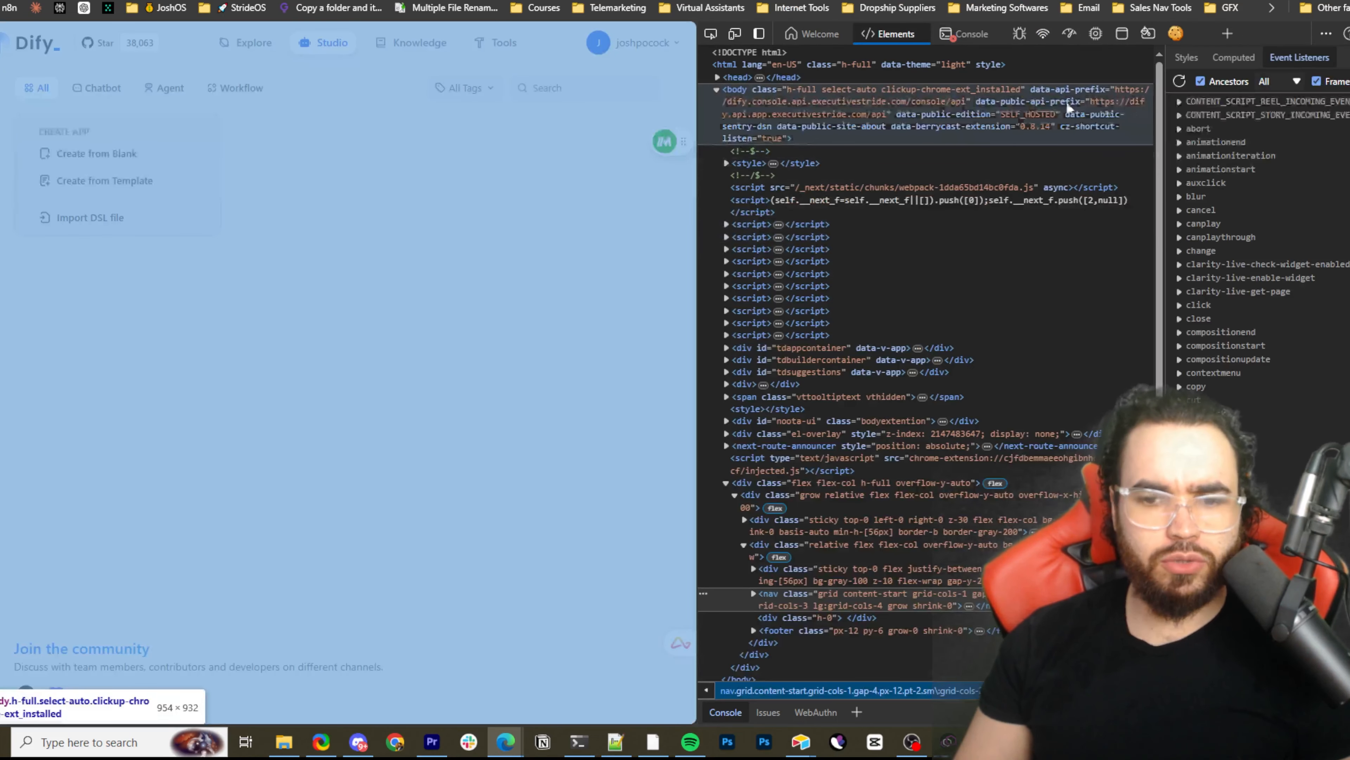
key(F12)
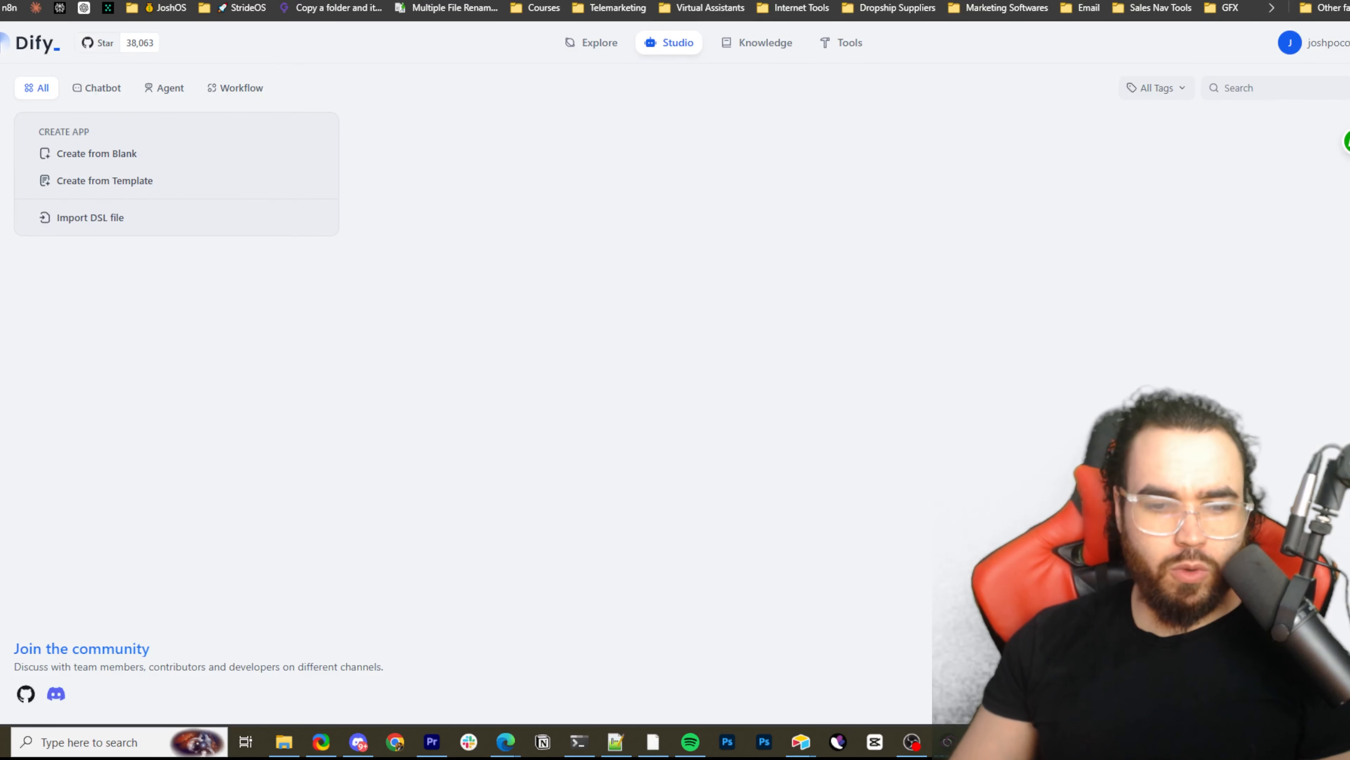
Switch to Notepad++, look through notes new 395 and new 396, and review the dynamic proxy configuration in new 393 from its beginning
click(614, 743)
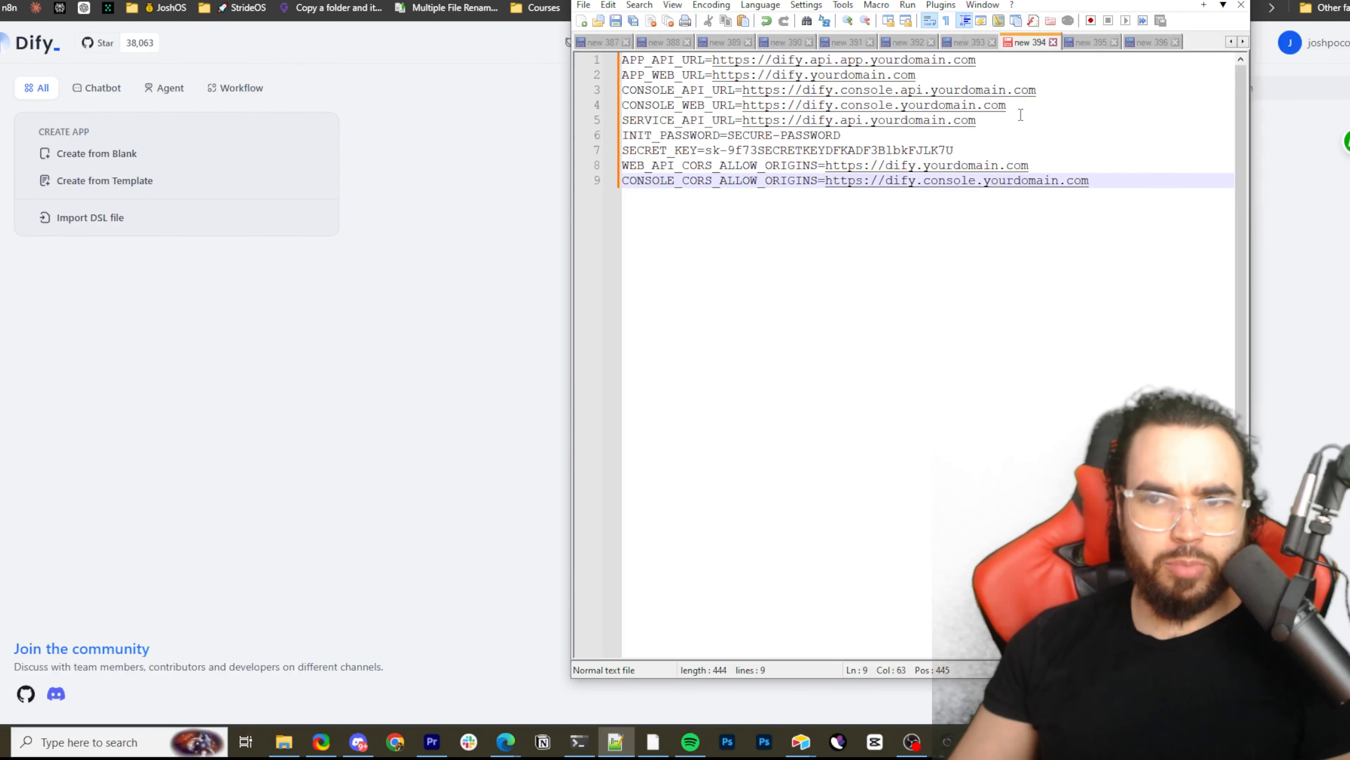
click(1087, 41)
scroll(906, 272, down, 1)
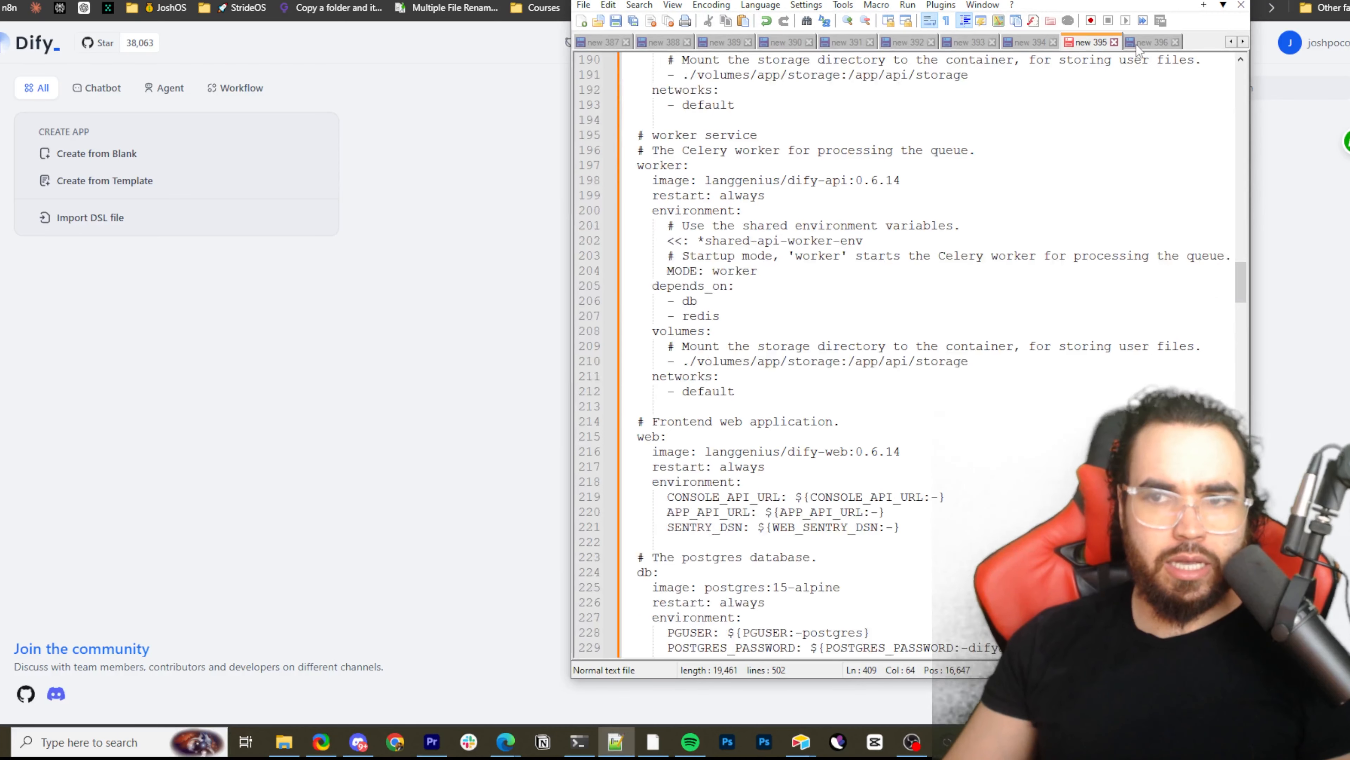
click(1148, 42)
click(969, 42)
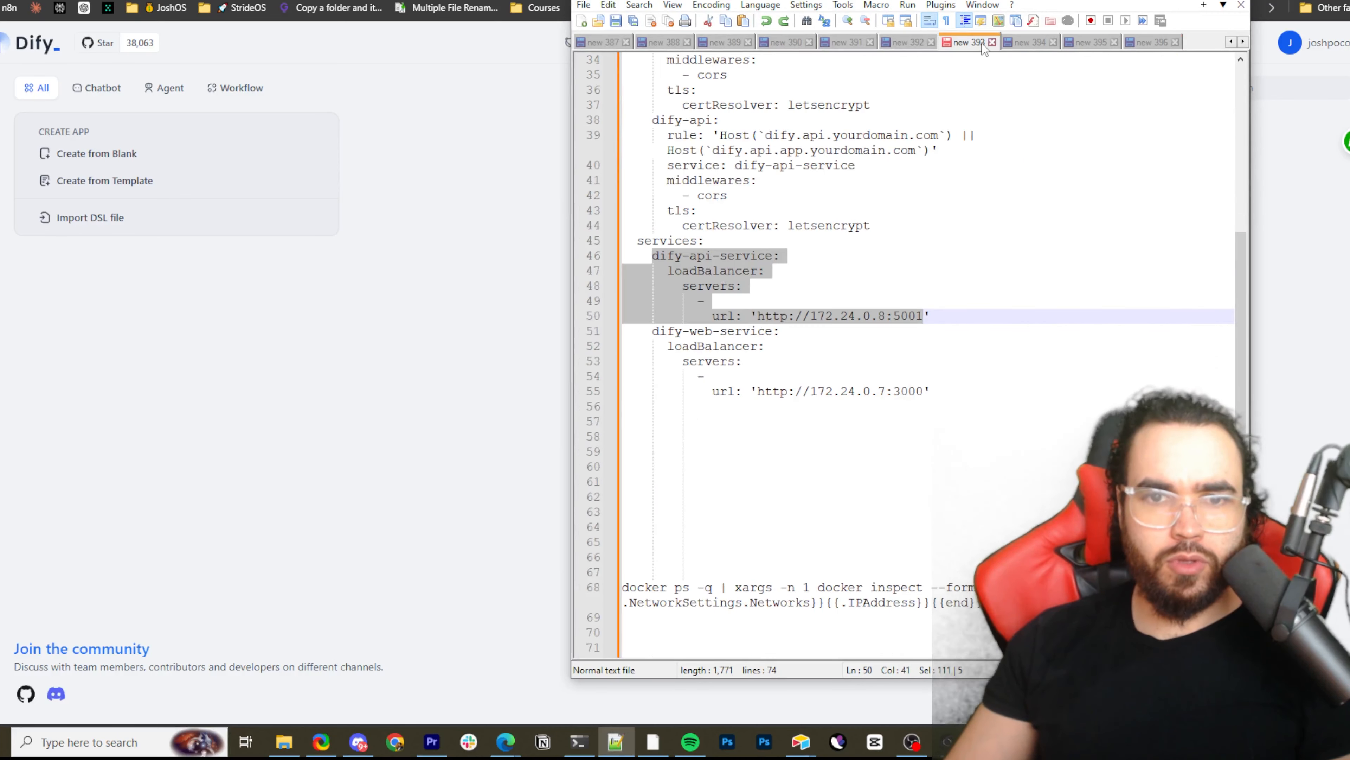
click(684, 288)
scroll(684, 288, up, 11)
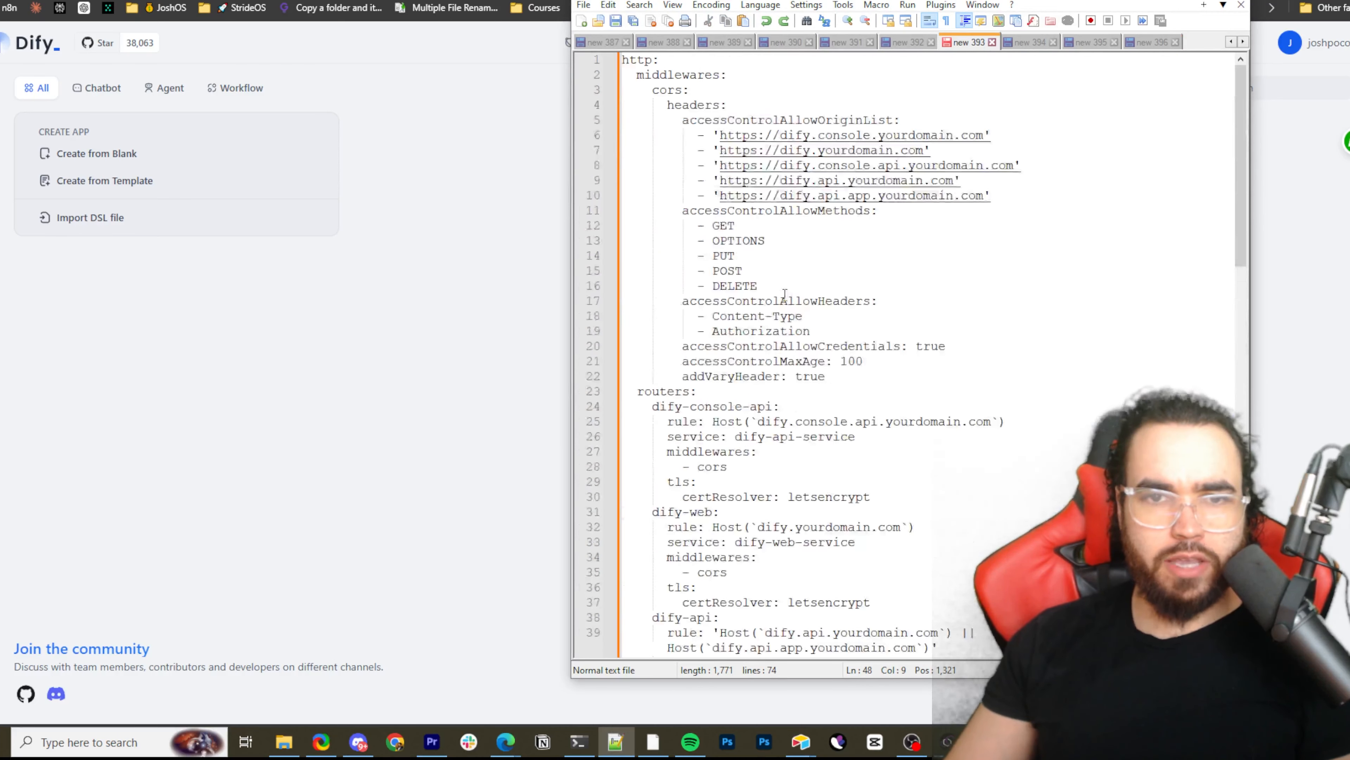
Highlight part of the dify-api-service URL's IP address and the dify-web-service block, and switch back to the Dify page
scroll(713, 311, down, 10)
drag(651, 298, 764, 318)
click(674, 302)
drag(832, 362, 907, 373)
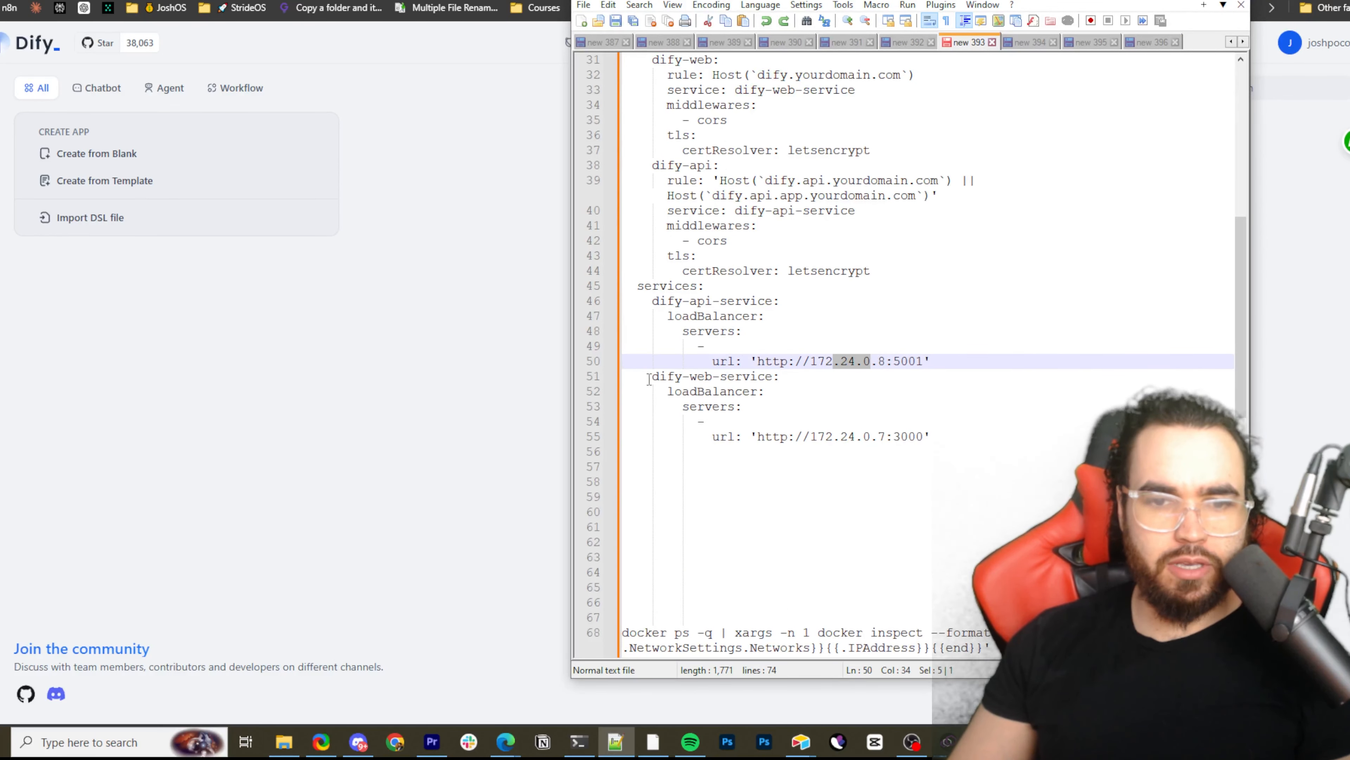
drag(653, 387, 742, 407)
drag(733, 453, 689, 376)
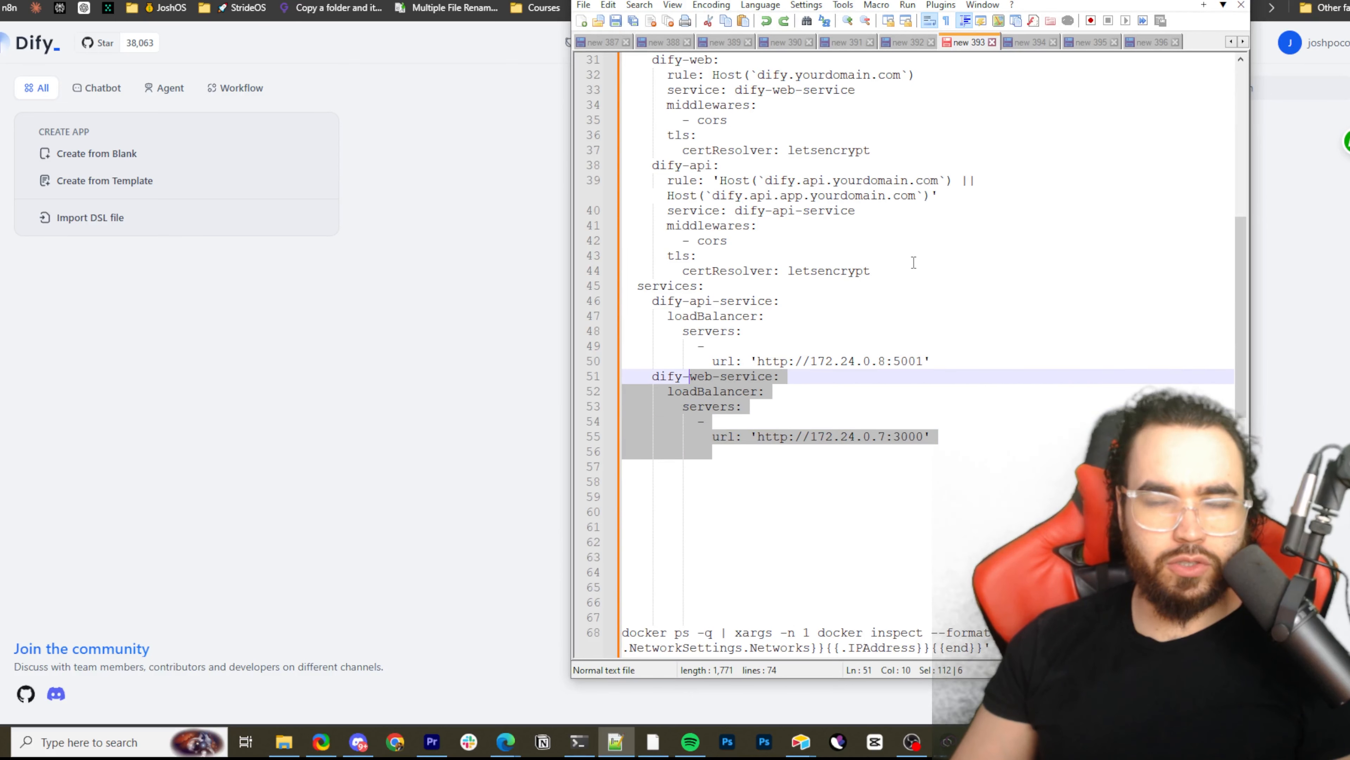
click(1302, 203)
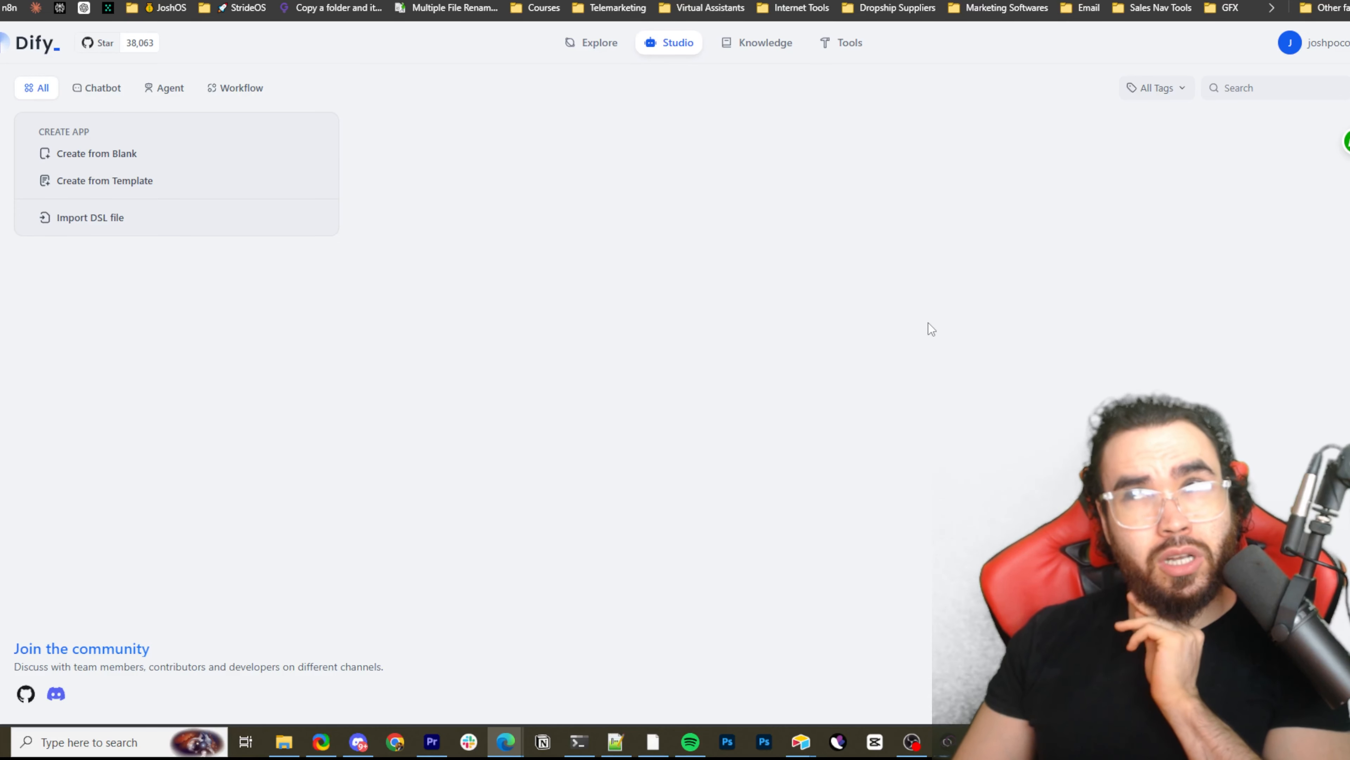
Inspect the Dify page's network request recording in the developer tools and close them
right_click(689, 409)
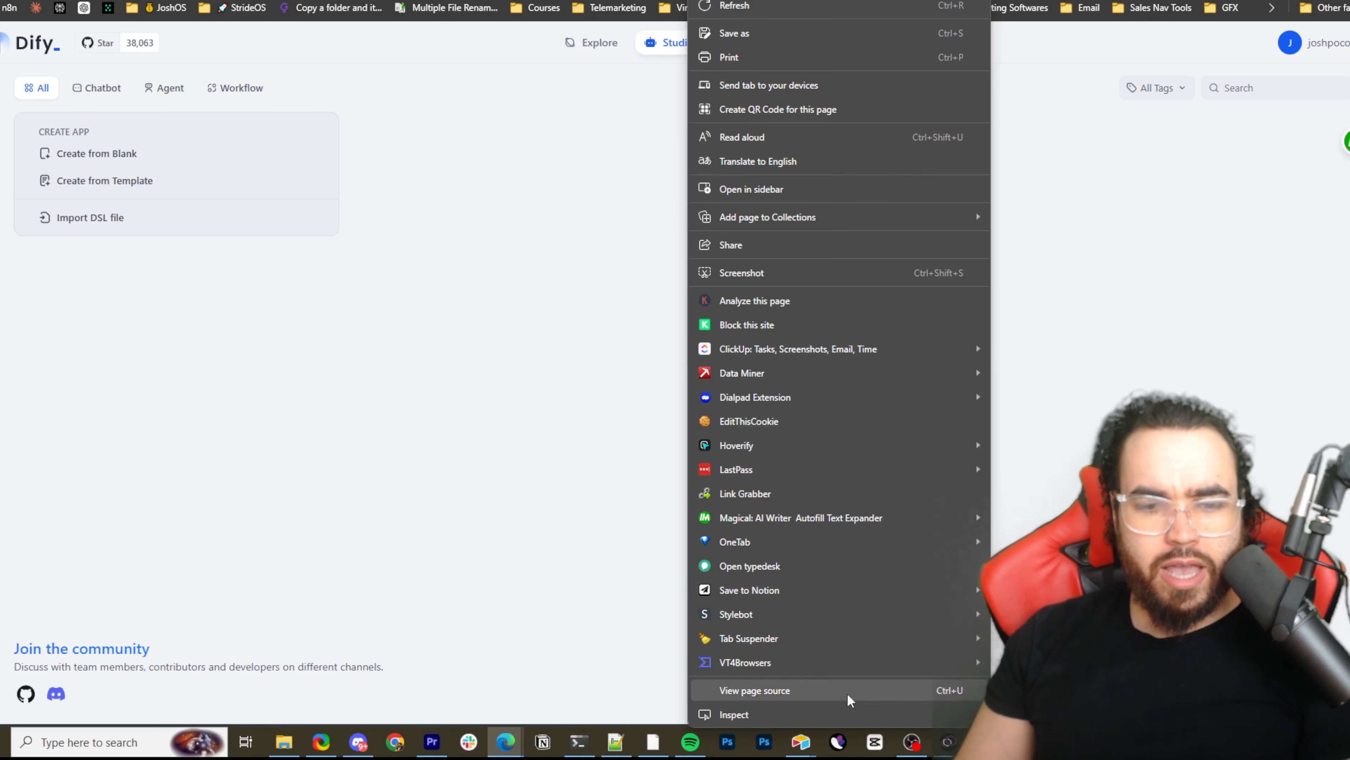
click(1135, 364)
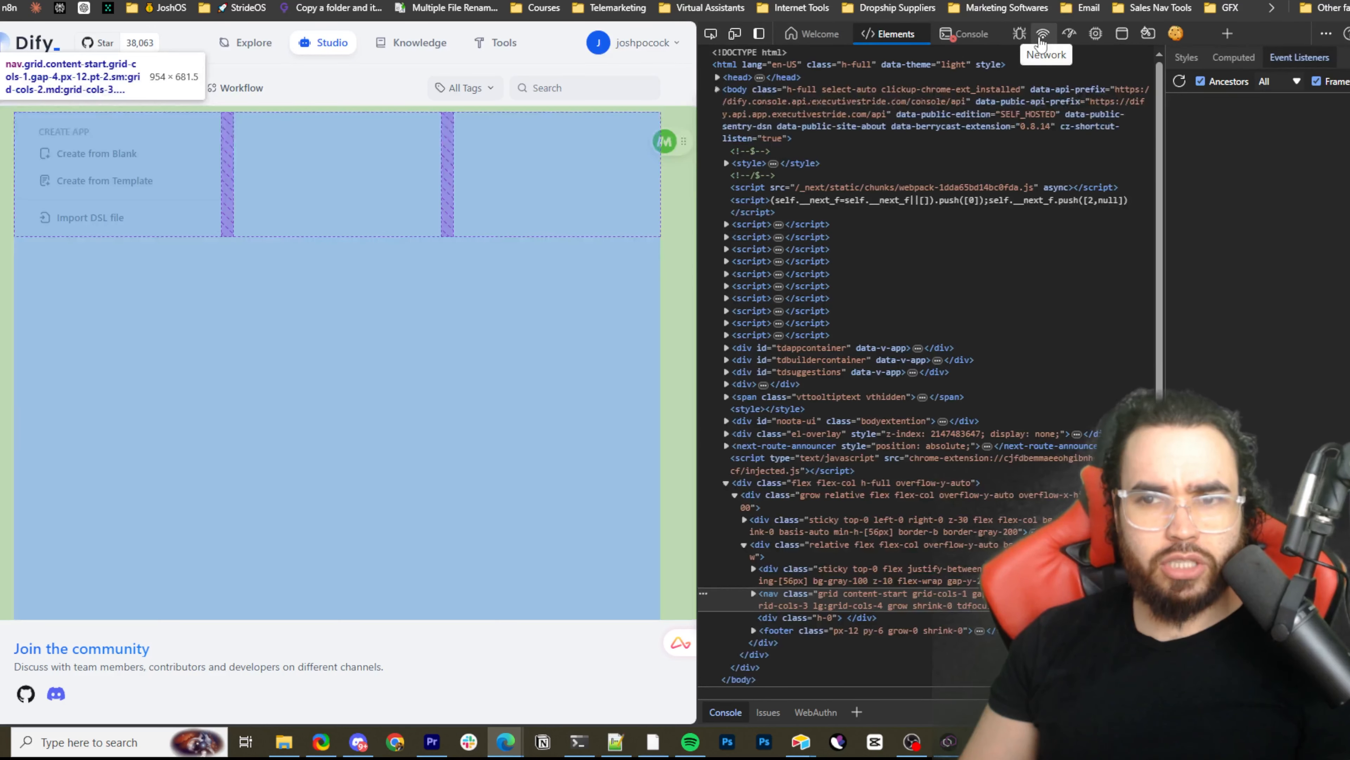
click(1043, 35)
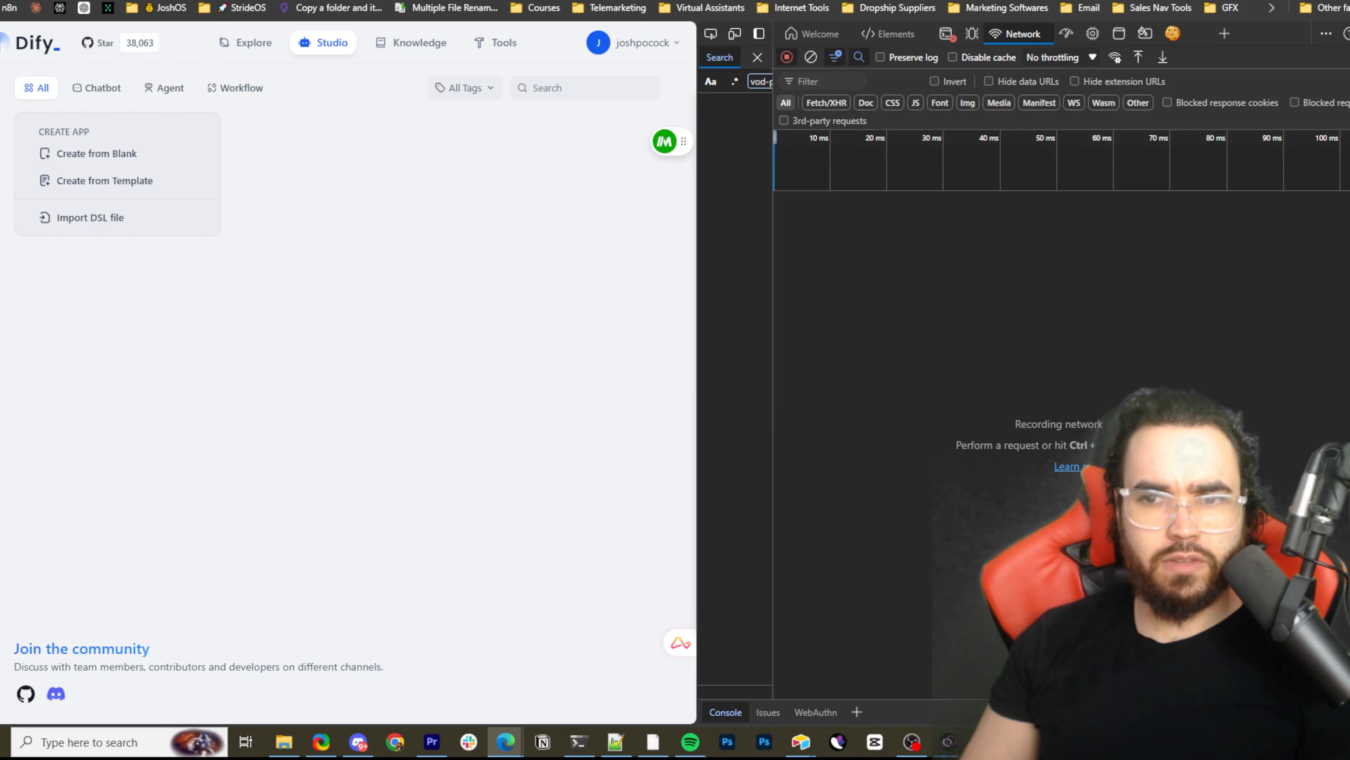
click(1349, 34)
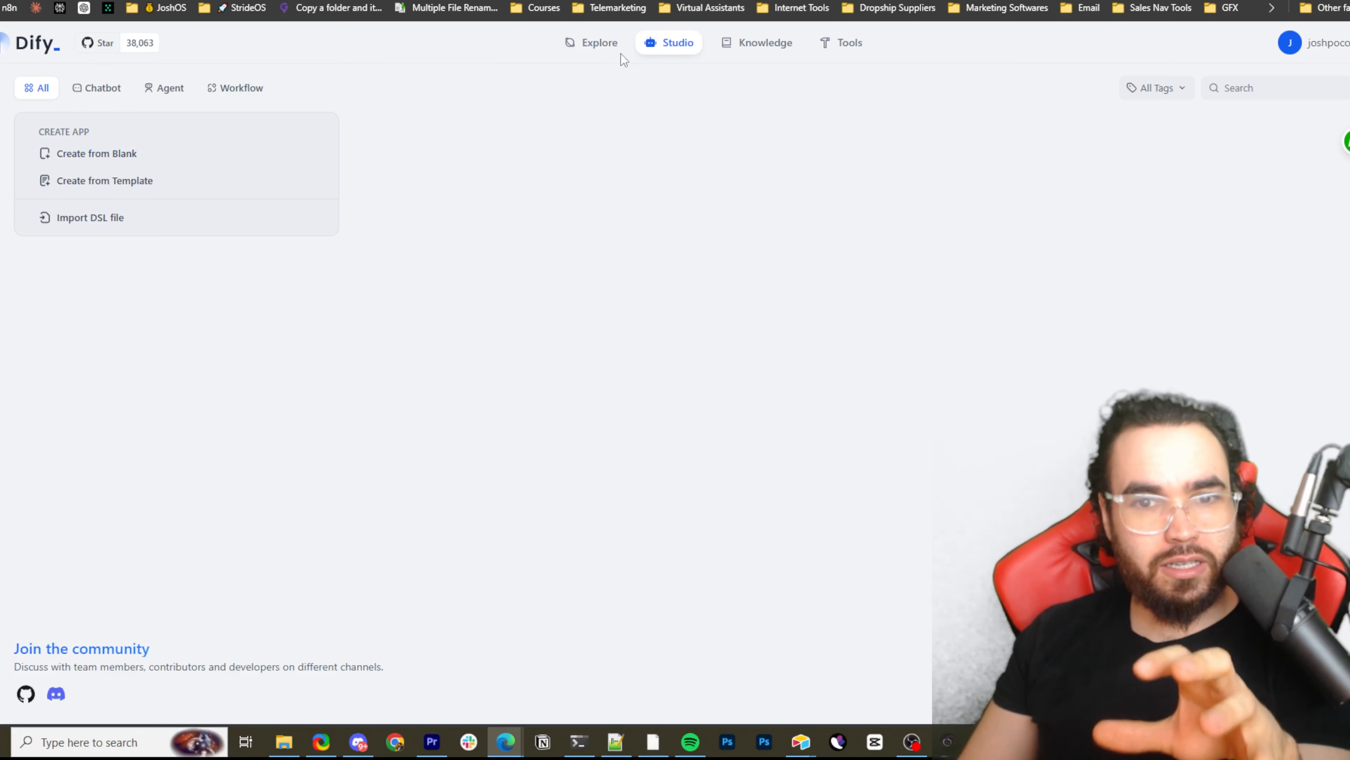
Look over Dify's Tools, Knowledge and Explore sections and return to Tools
click(840, 49)
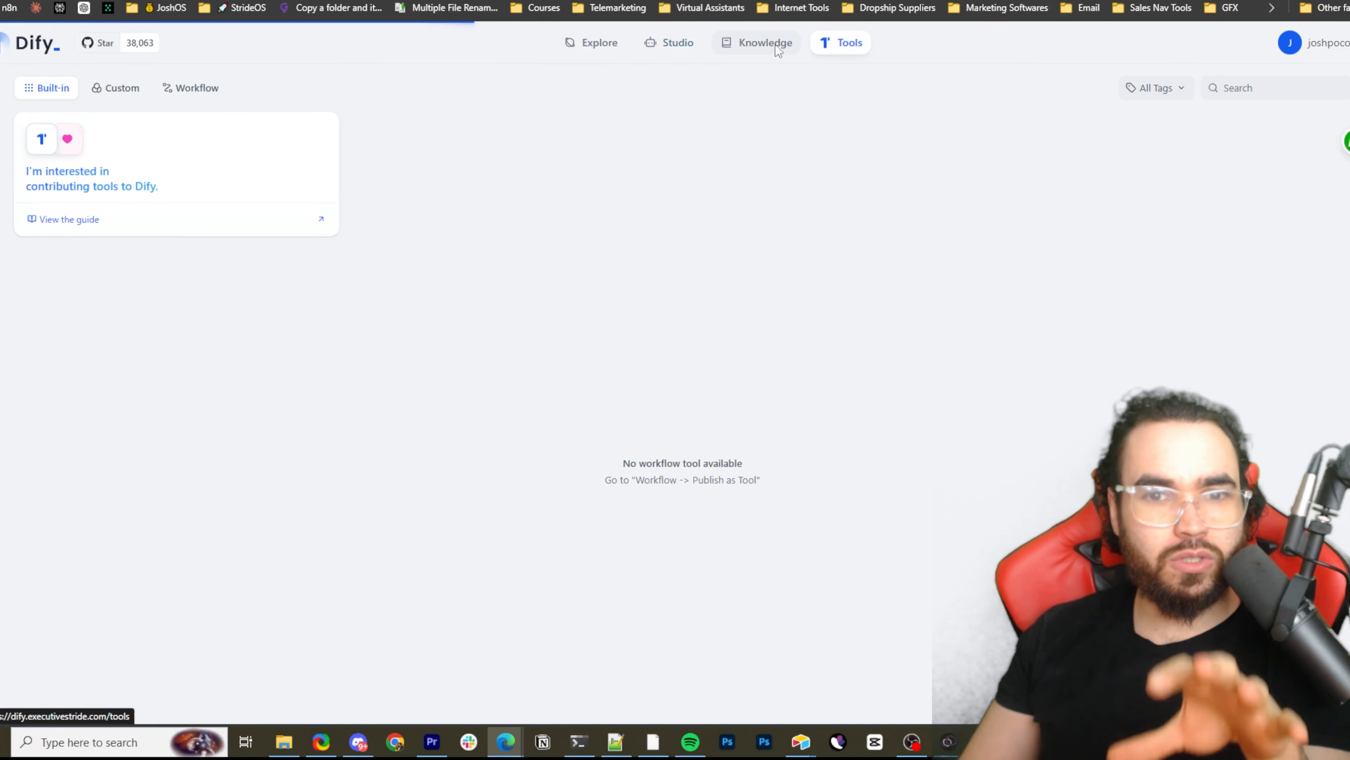
click(752, 46)
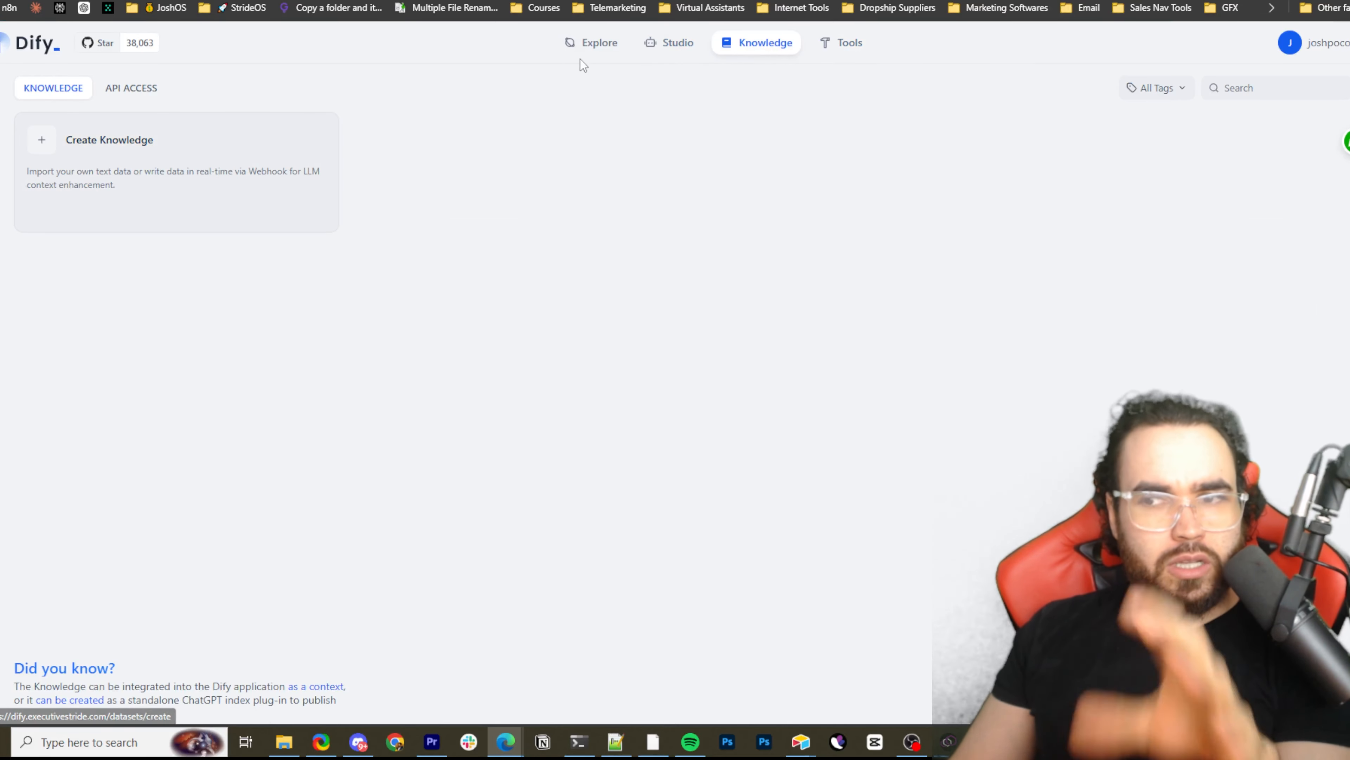
click(600, 50)
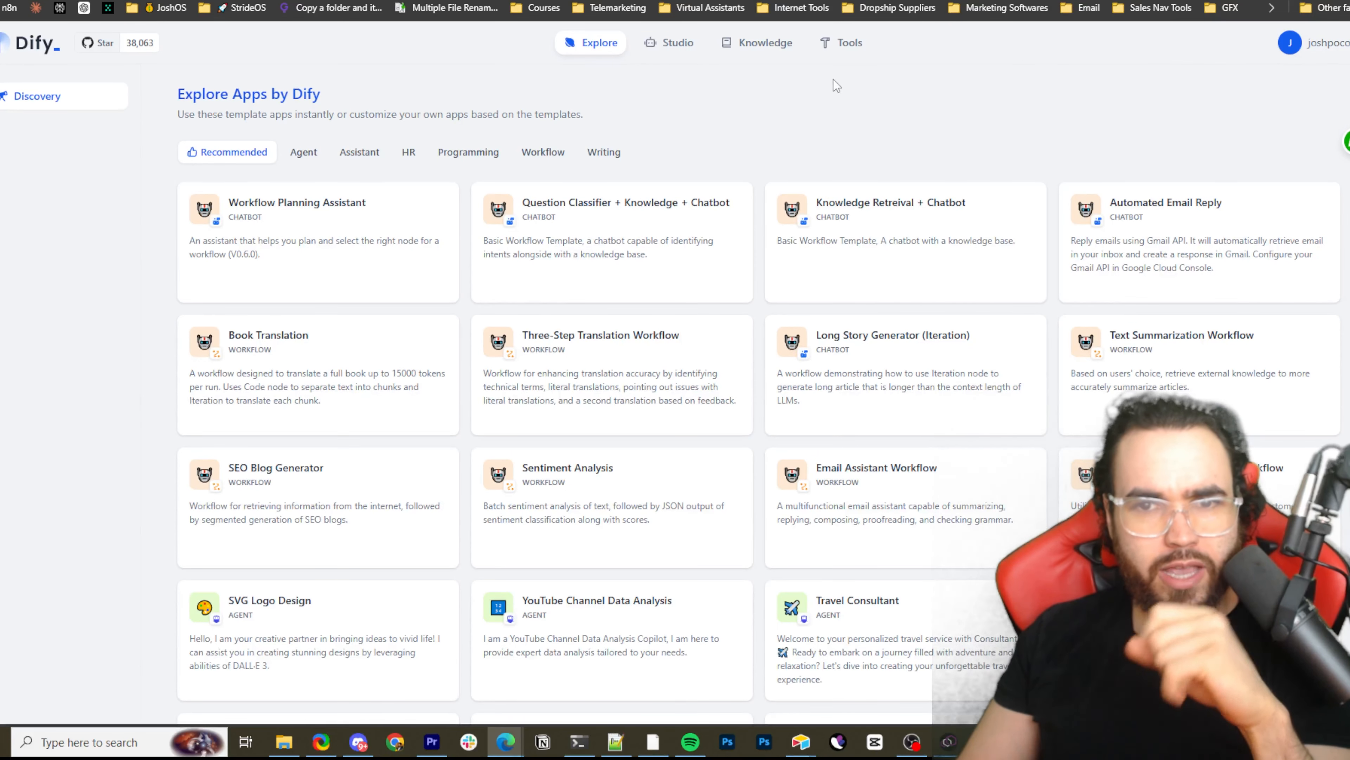
click(859, 47)
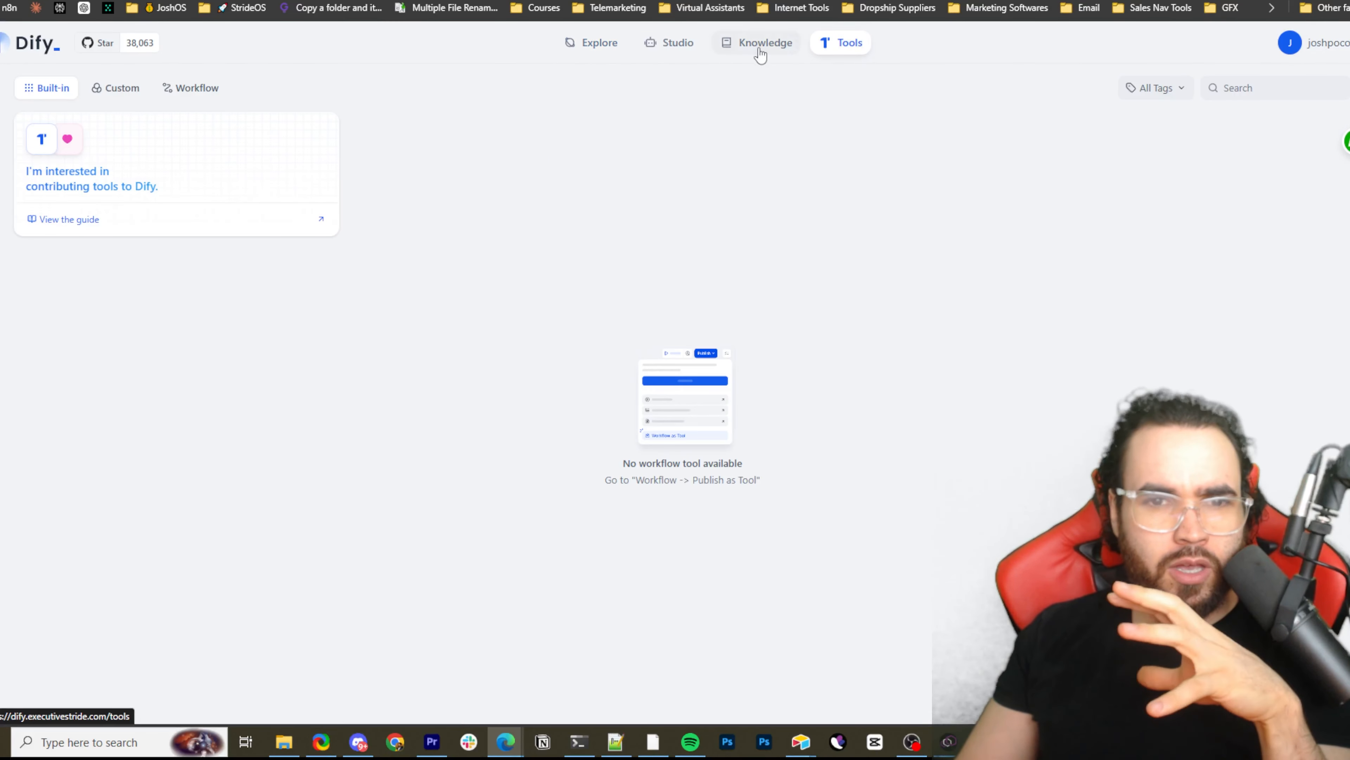
View Explore's template apps by the Agent, Assistant, Workflow and Writing categories, and return to Recommended
click(590, 45)
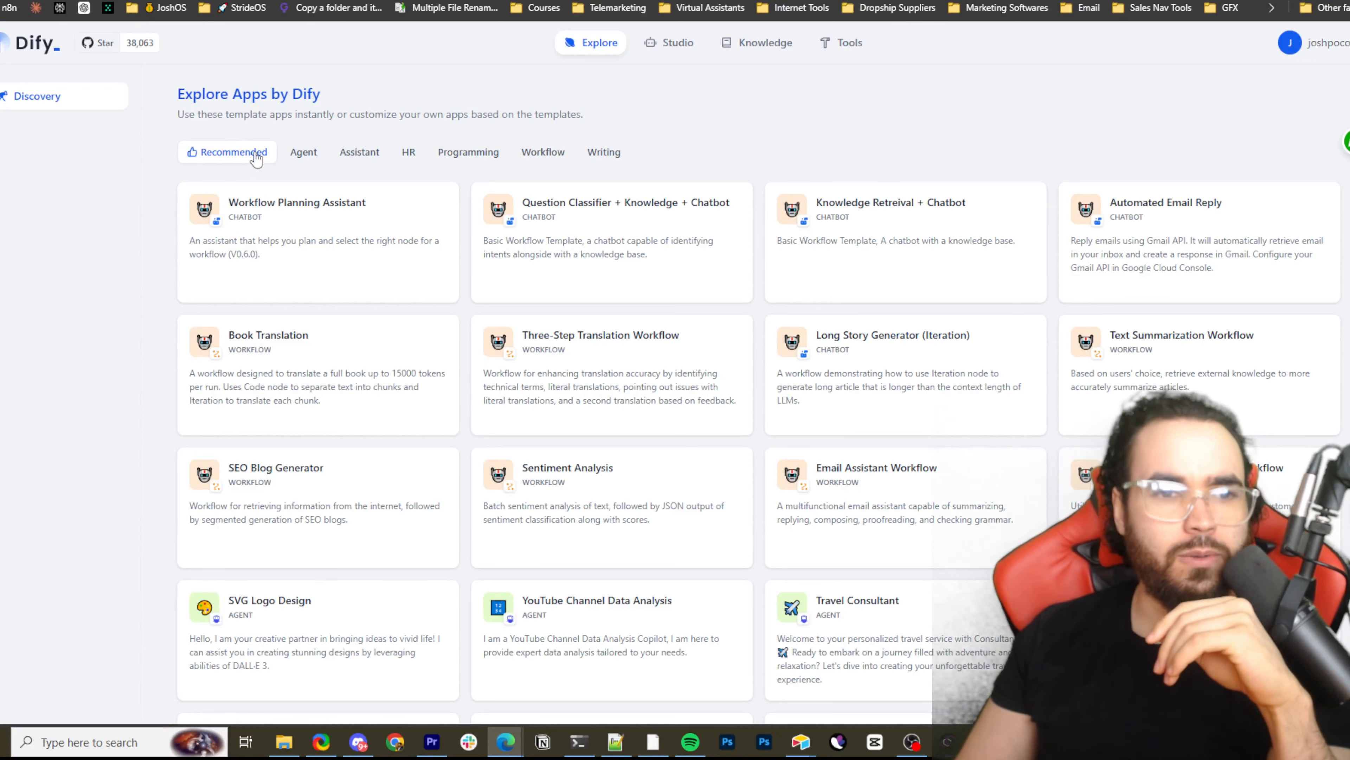
click(300, 155)
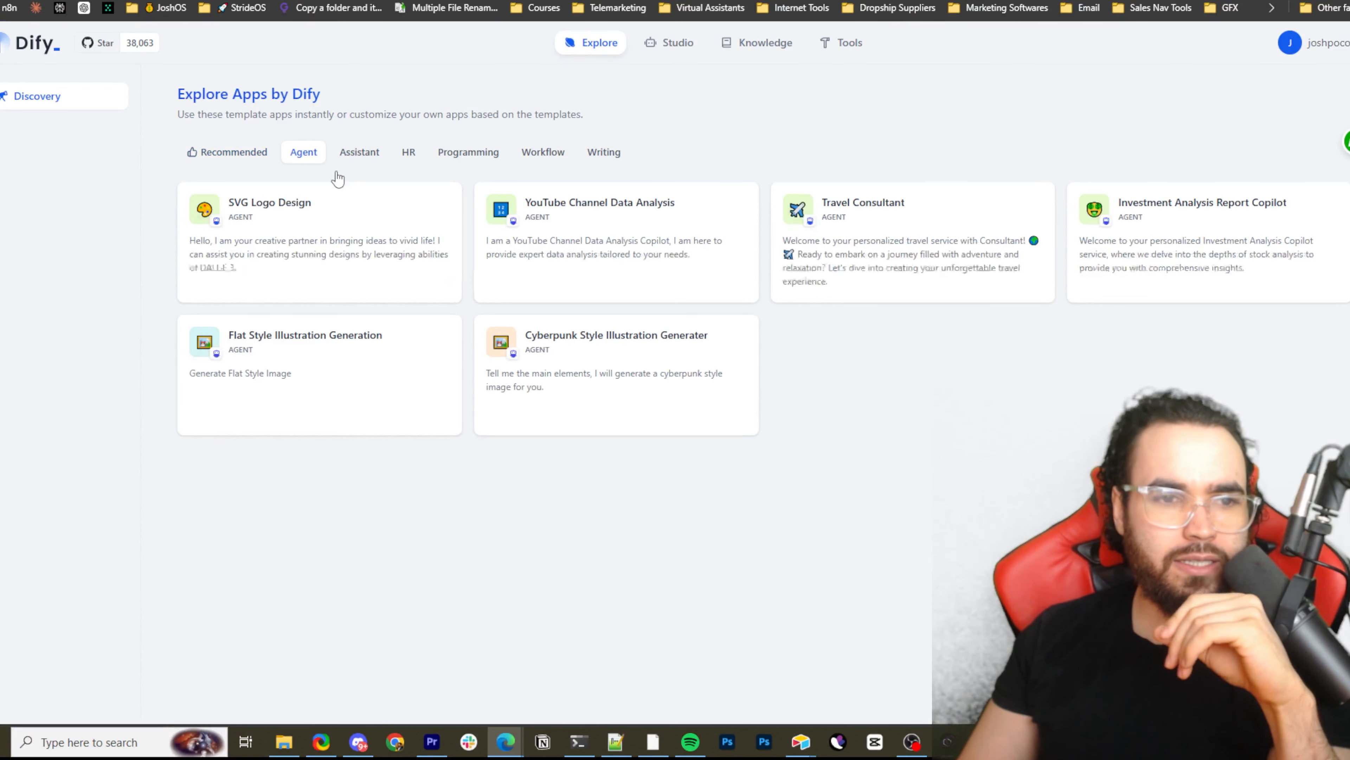
click(361, 156)
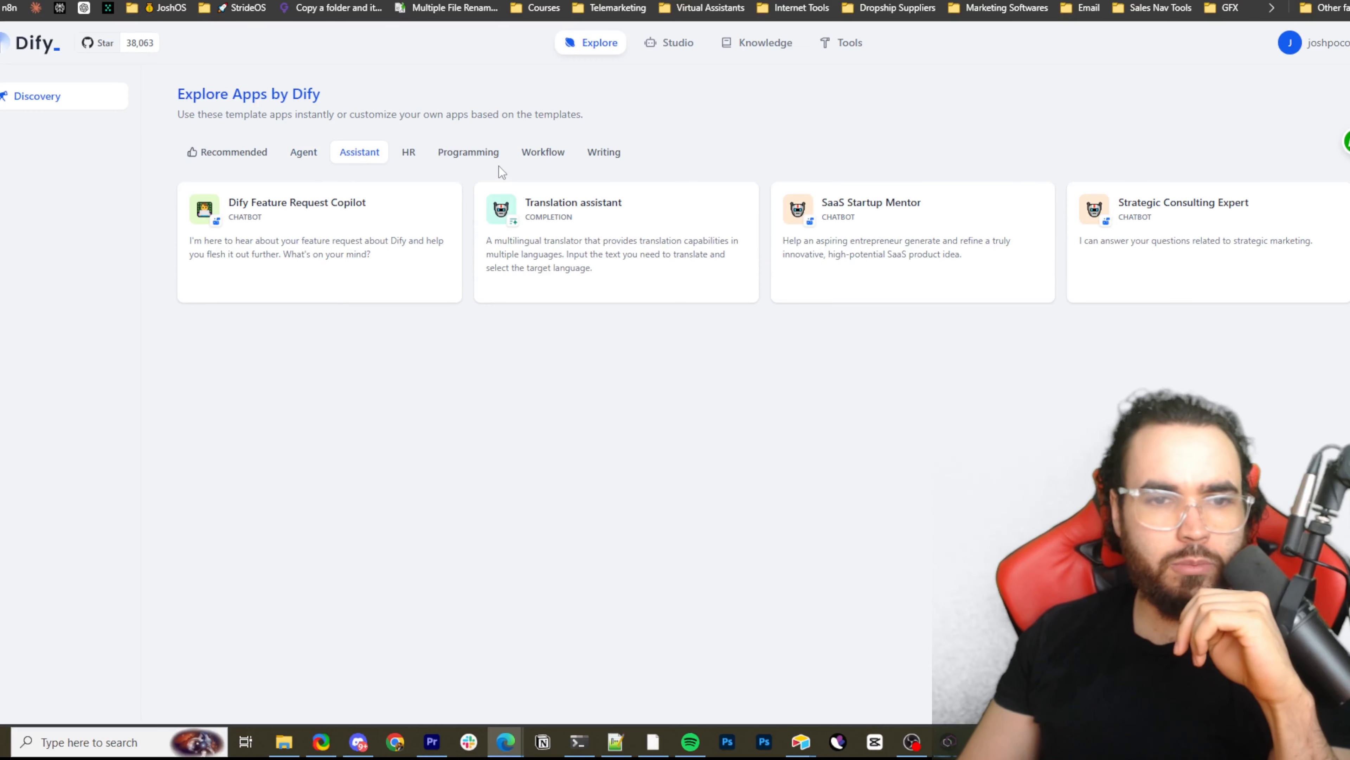
click(539, 162)
click(618, 159)
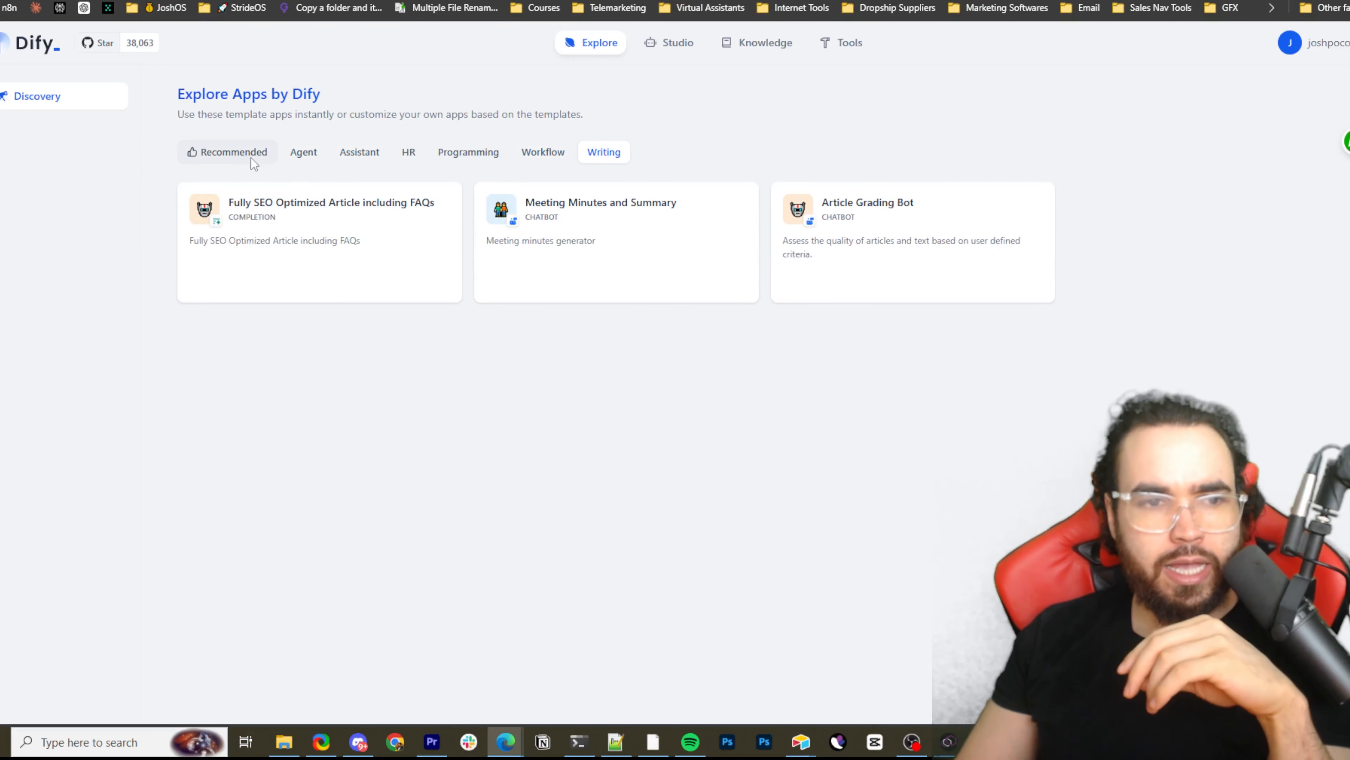
click(227, 152)
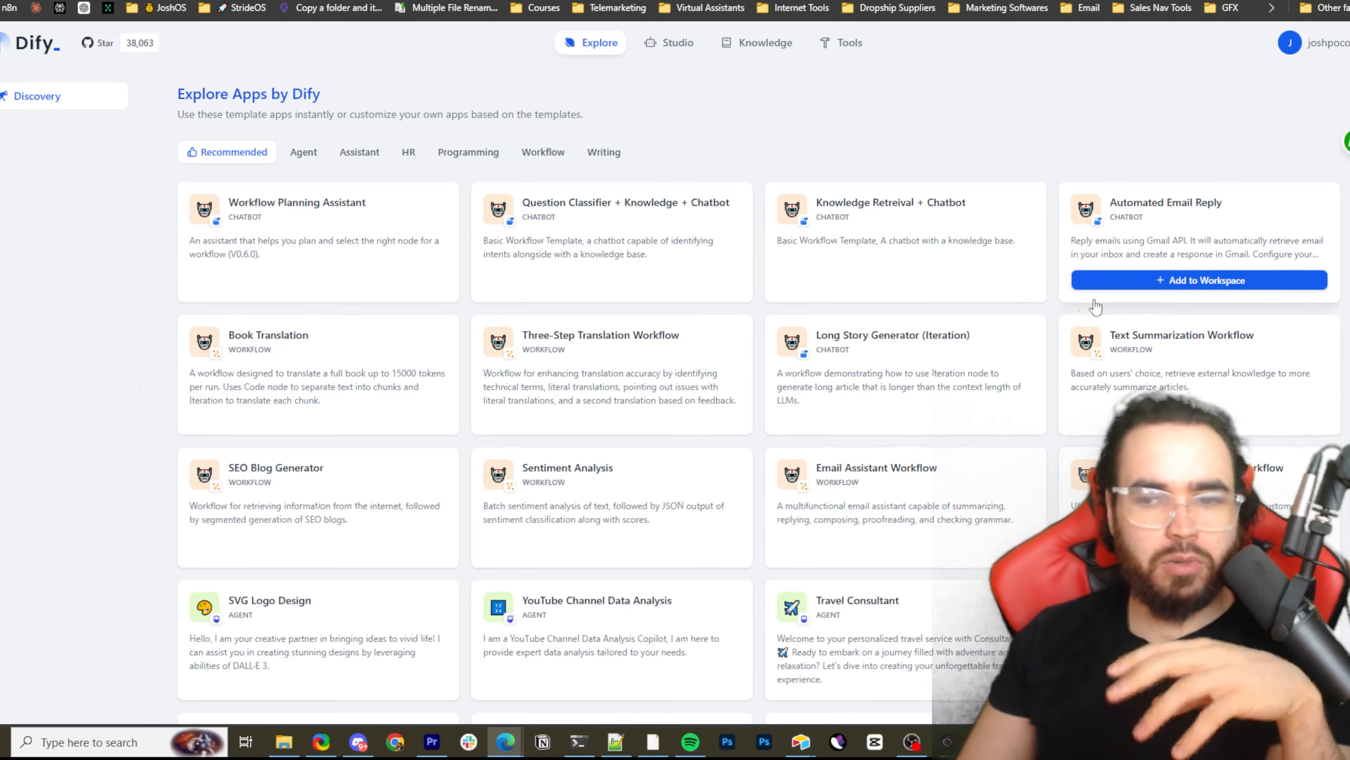
Look through the Recommended template apps down to the Code Interpreter and SQL Creator templates
scroll(1137, 313, down, 4)
scroll(1191, 341, up, 4)
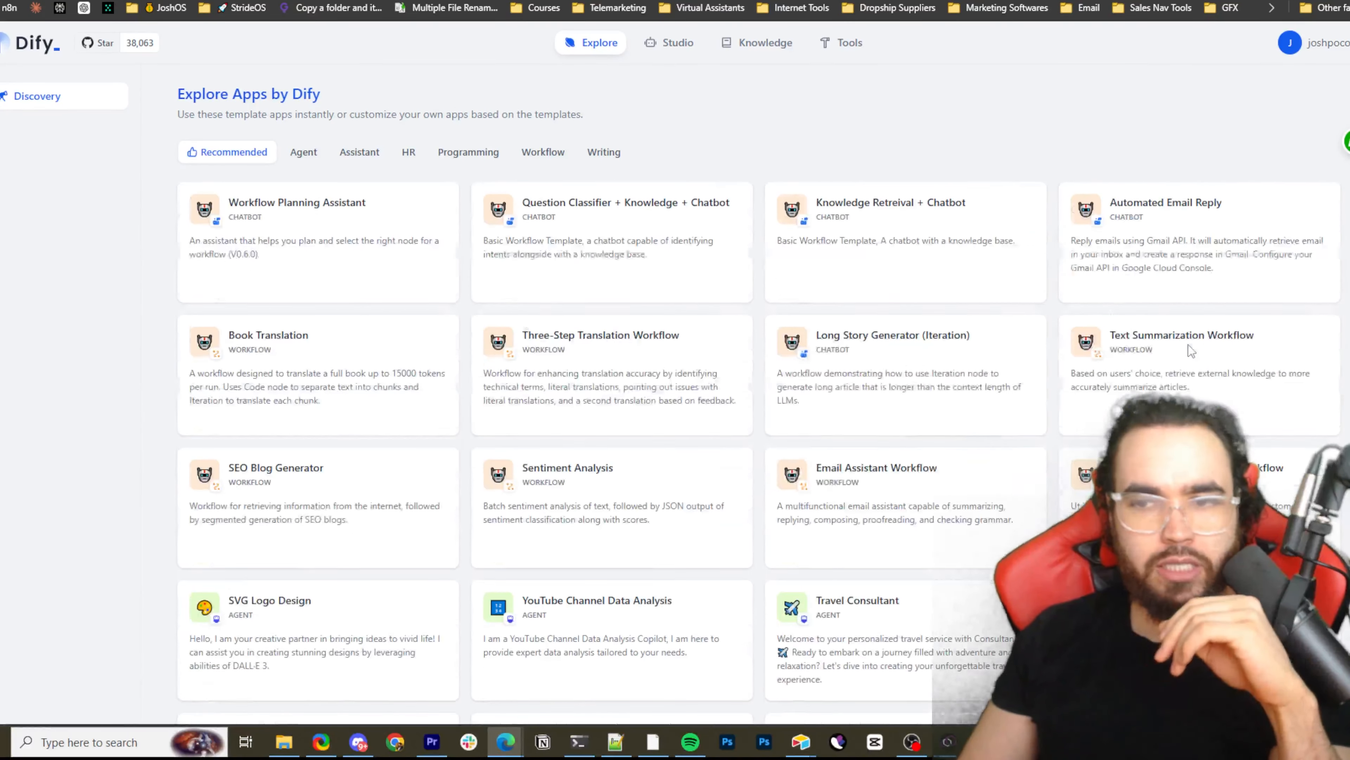
scroll(1113, 406, down, 3)
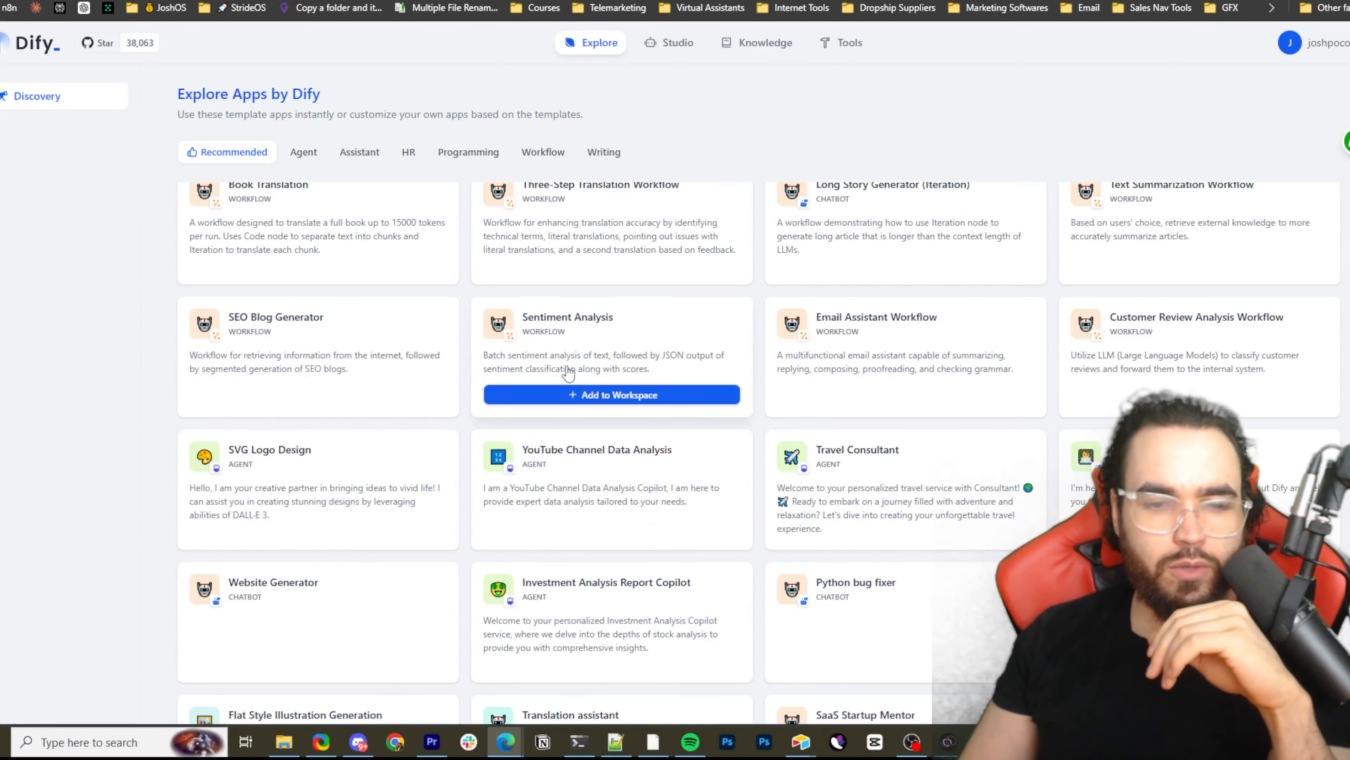
scroll(564, 369, down, 4)
mouse_move(575, 375)
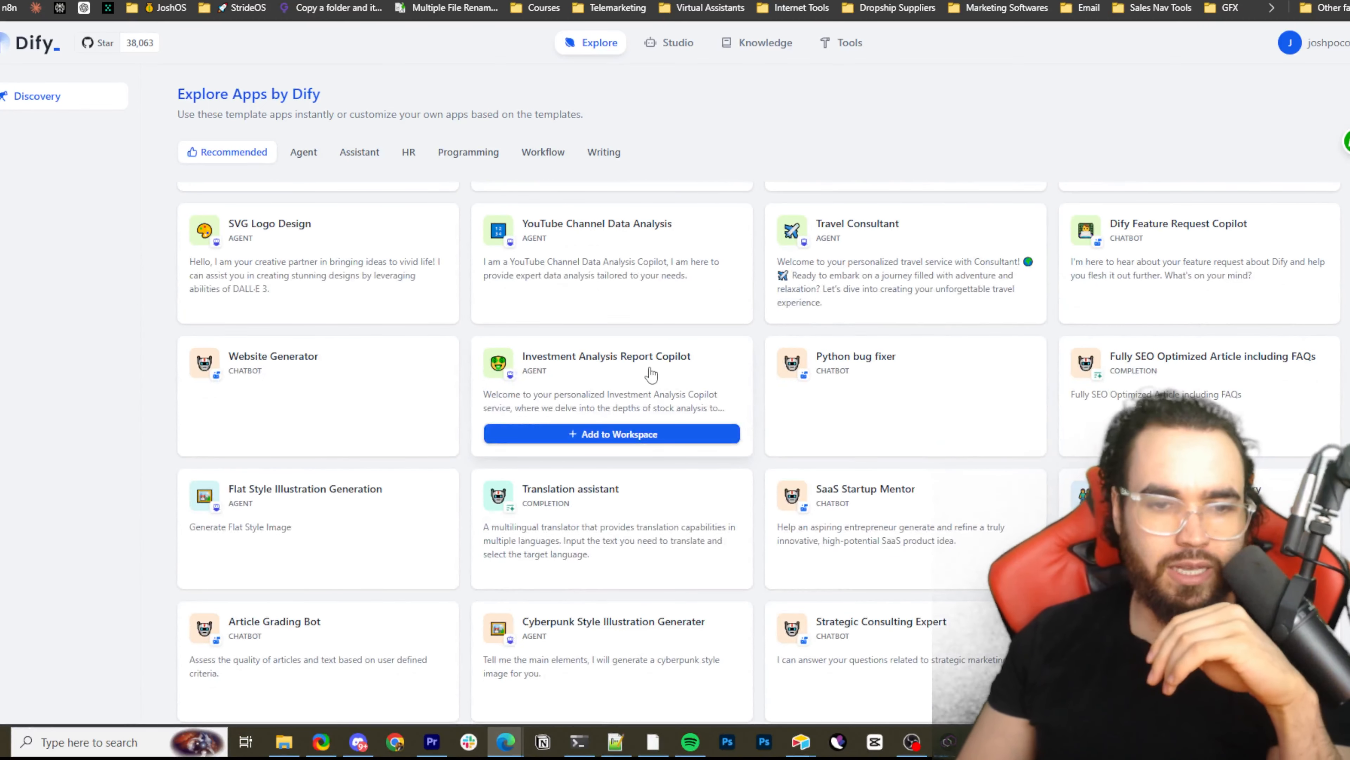
scroll(686, 382, down, 3)
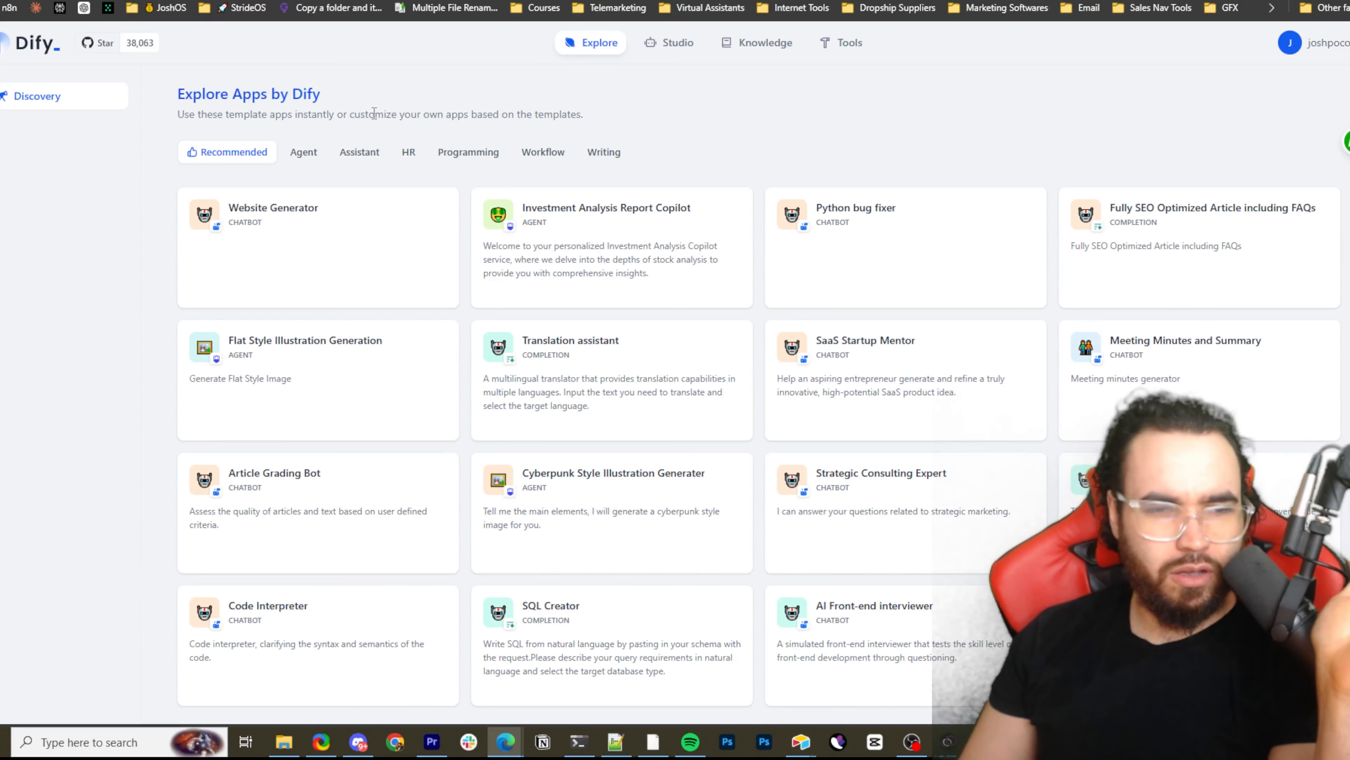
Open Studio and view its apps by the Chatbot, Agent, All and Workflow types, ending on Workflow
click(679, 47)
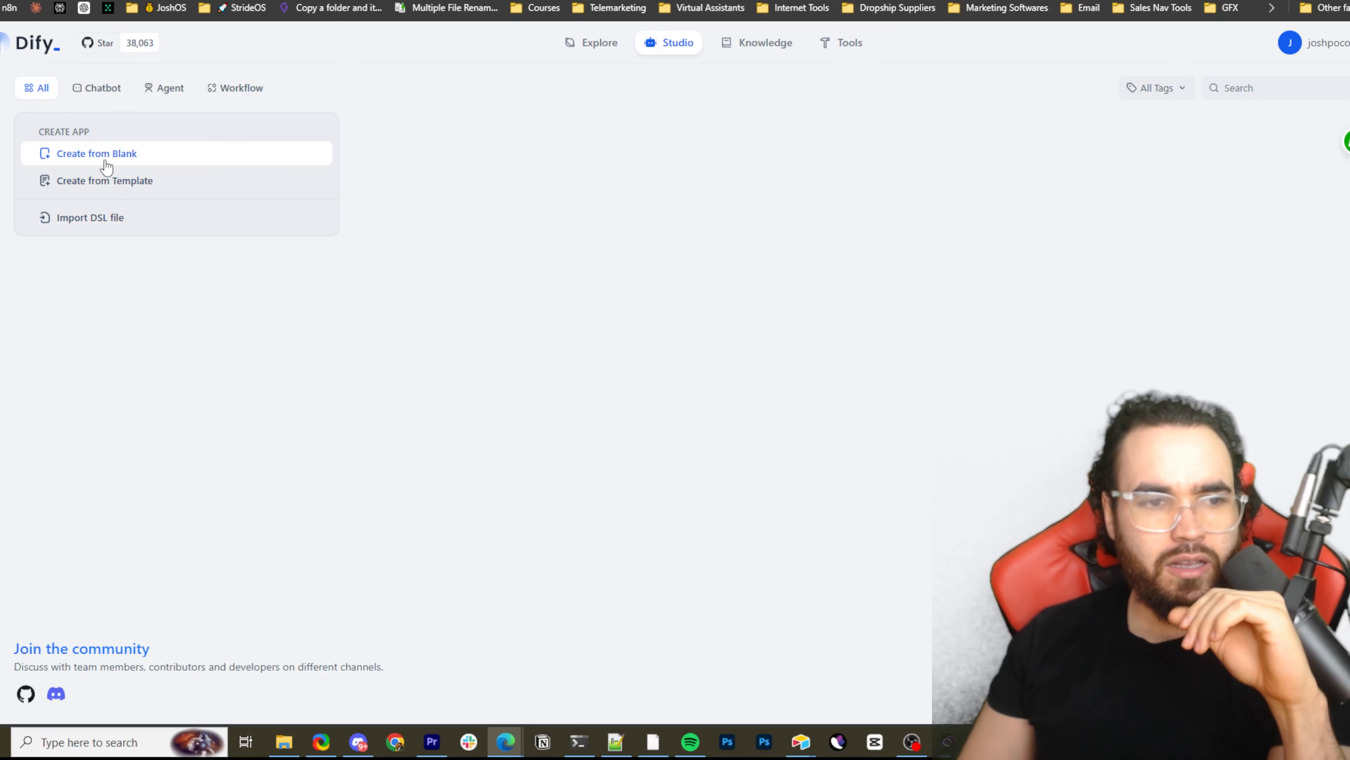
click(117, 86)
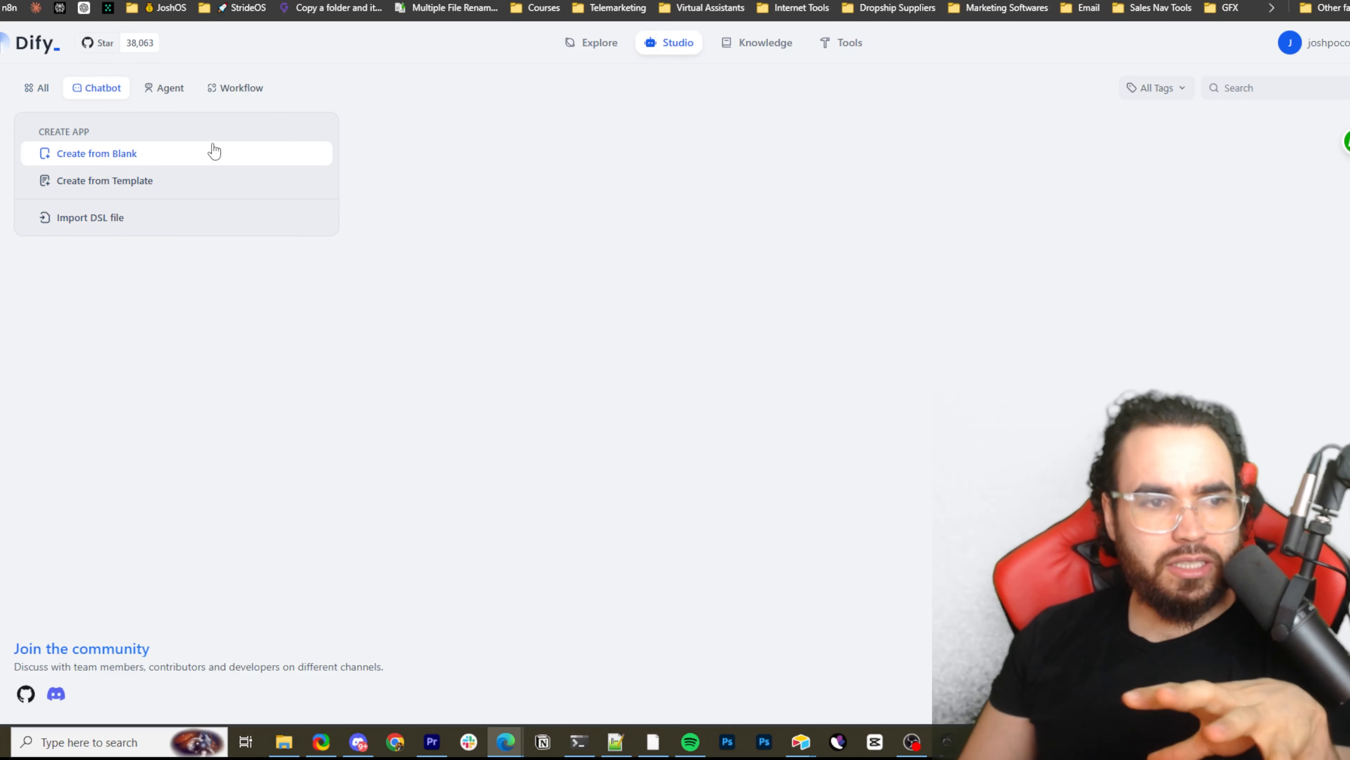
click(174, 93)
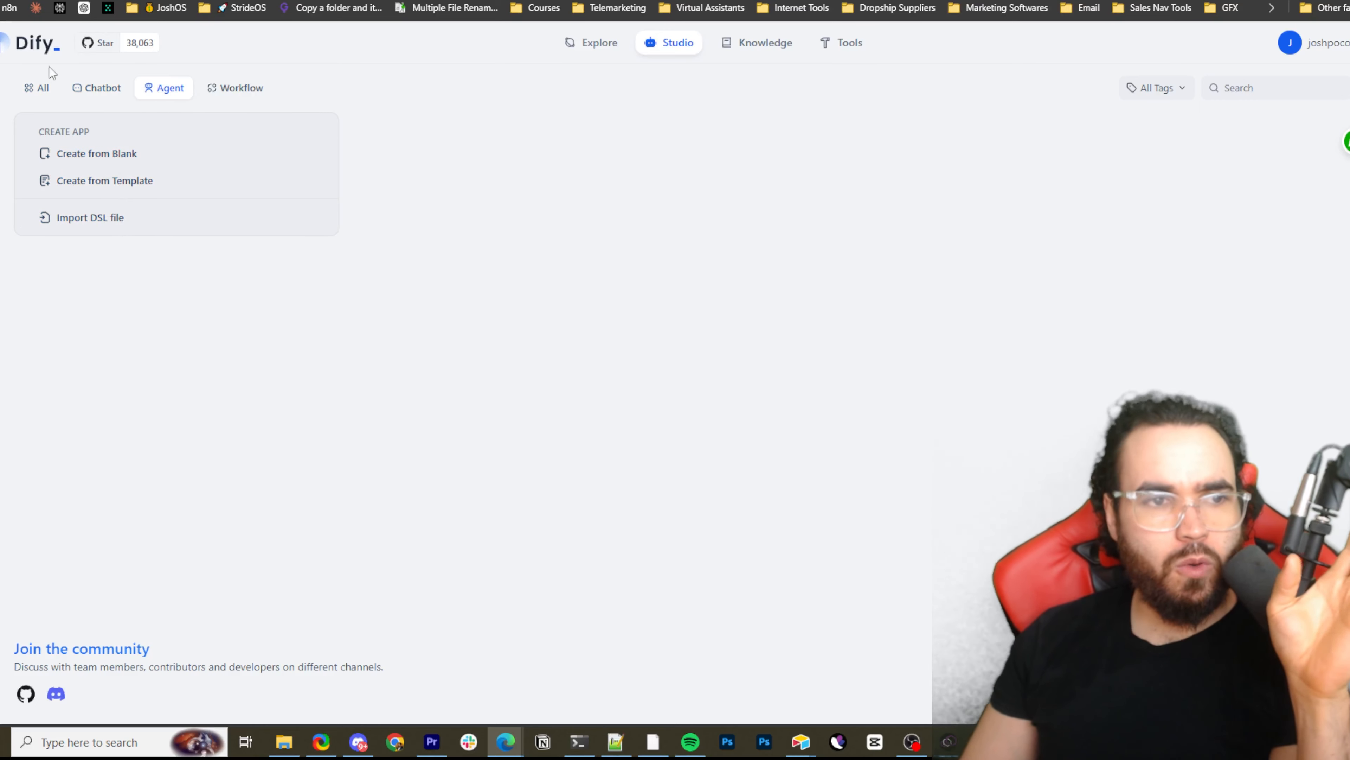
click(42, 89)
click(96, 91)
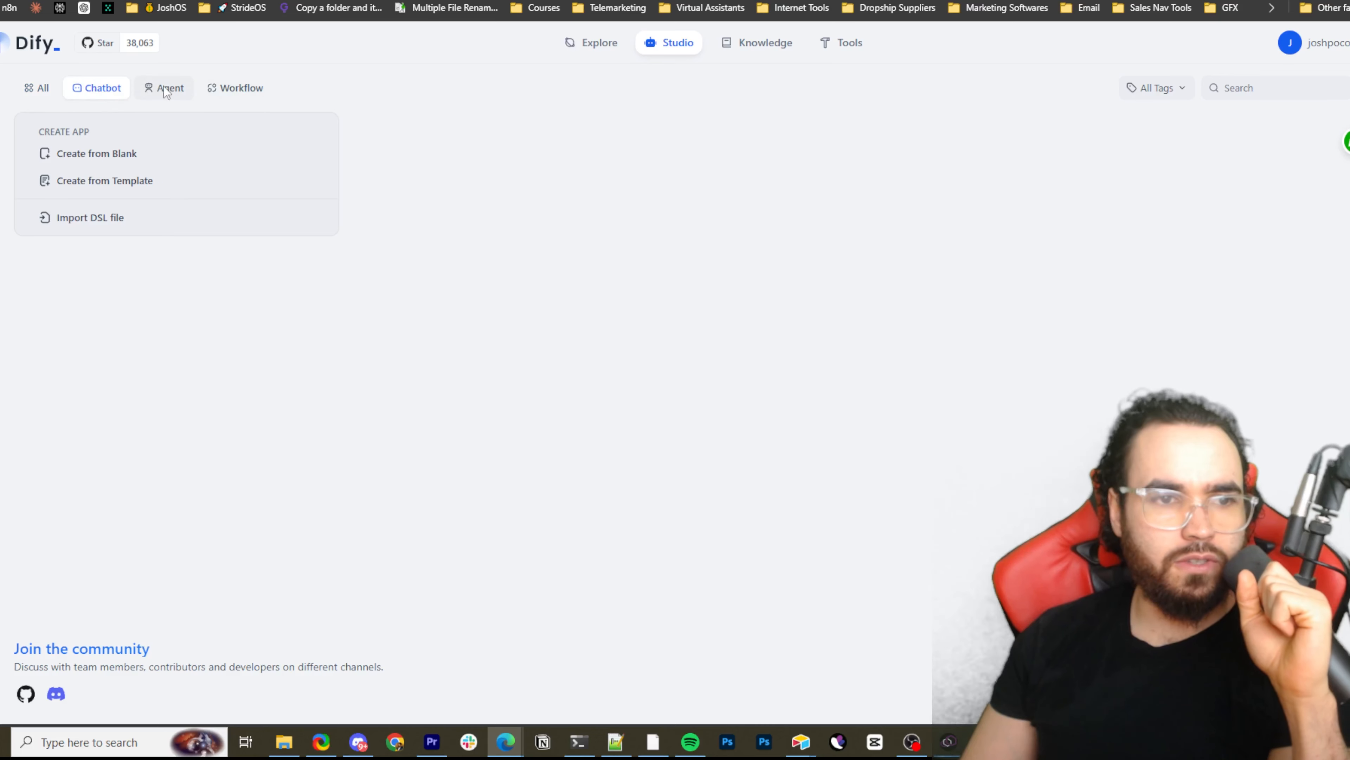
click(167, 91)
click(100, 94)
click(172, 94)
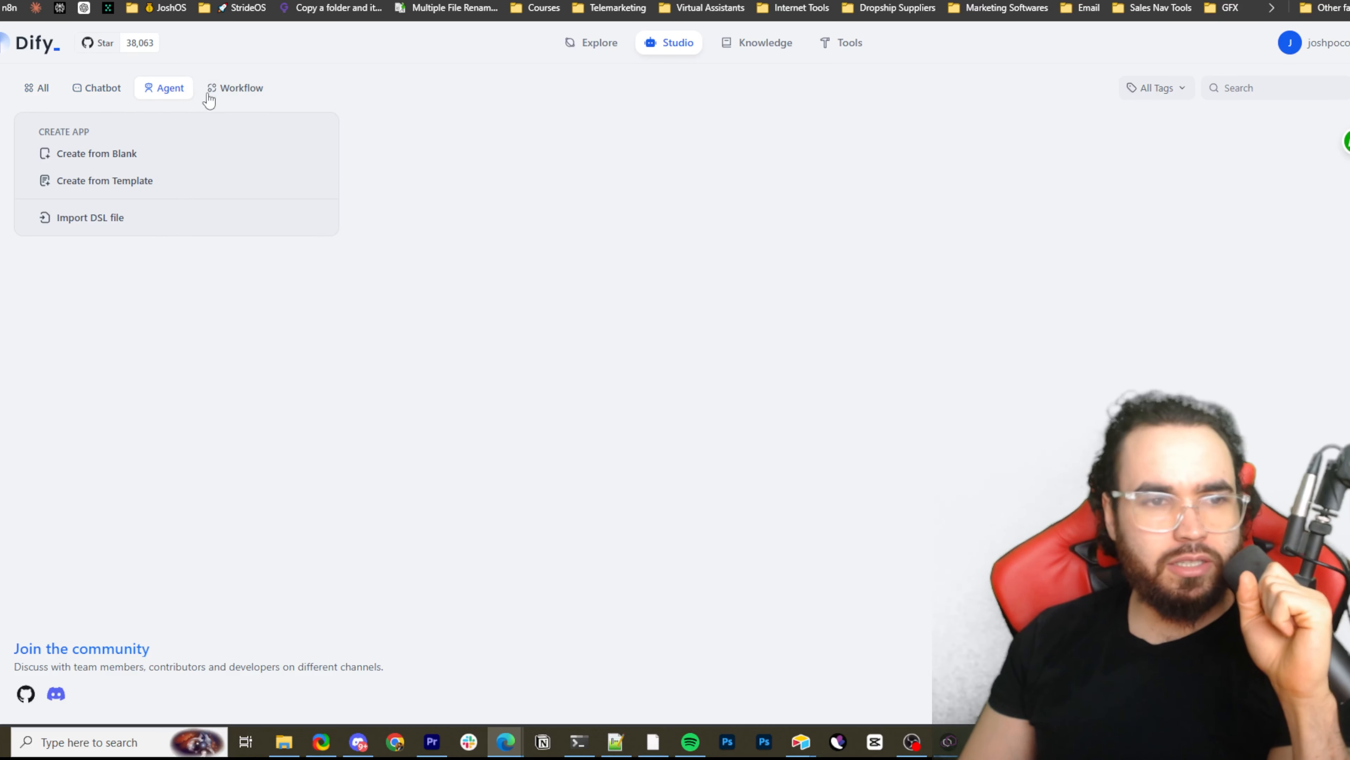
click(224, 91)
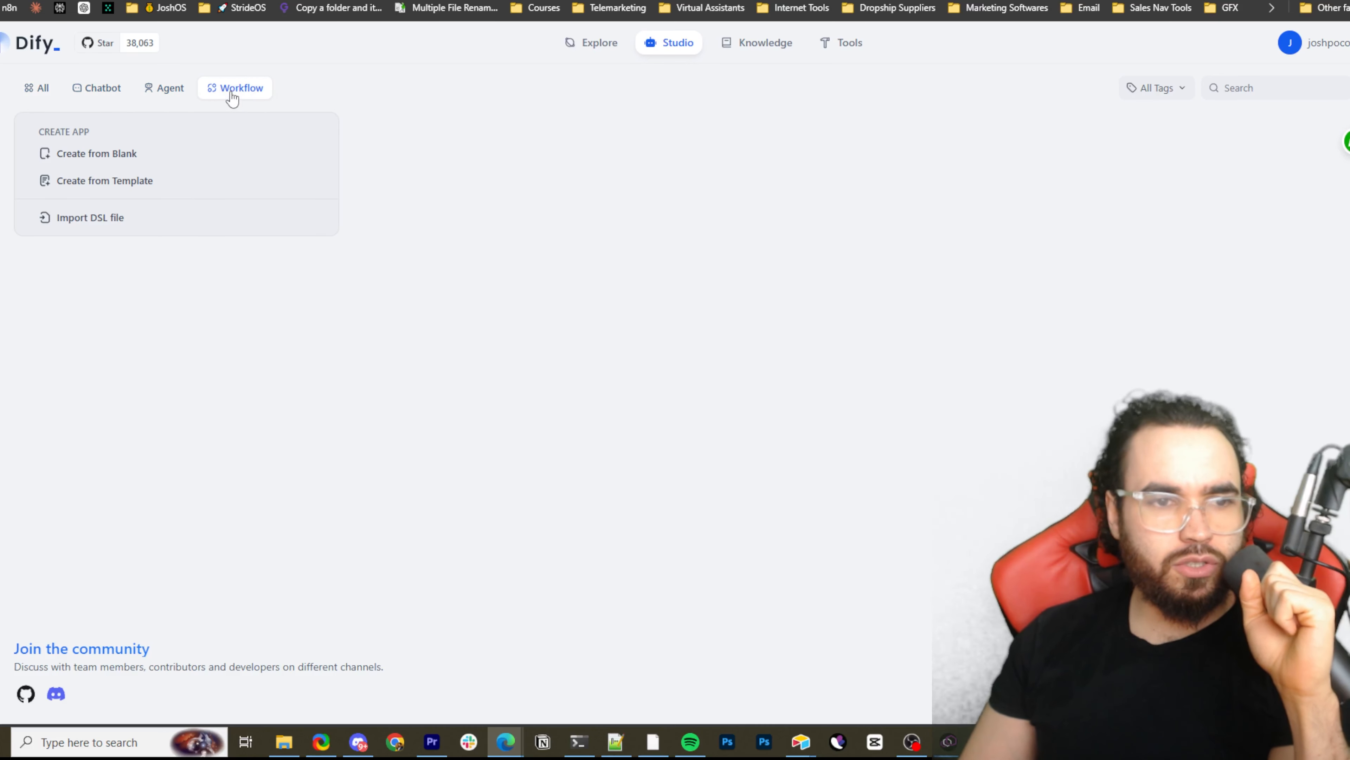
Open Knowledge and view the data source options for creating a new knowledge base
click(765, 47)
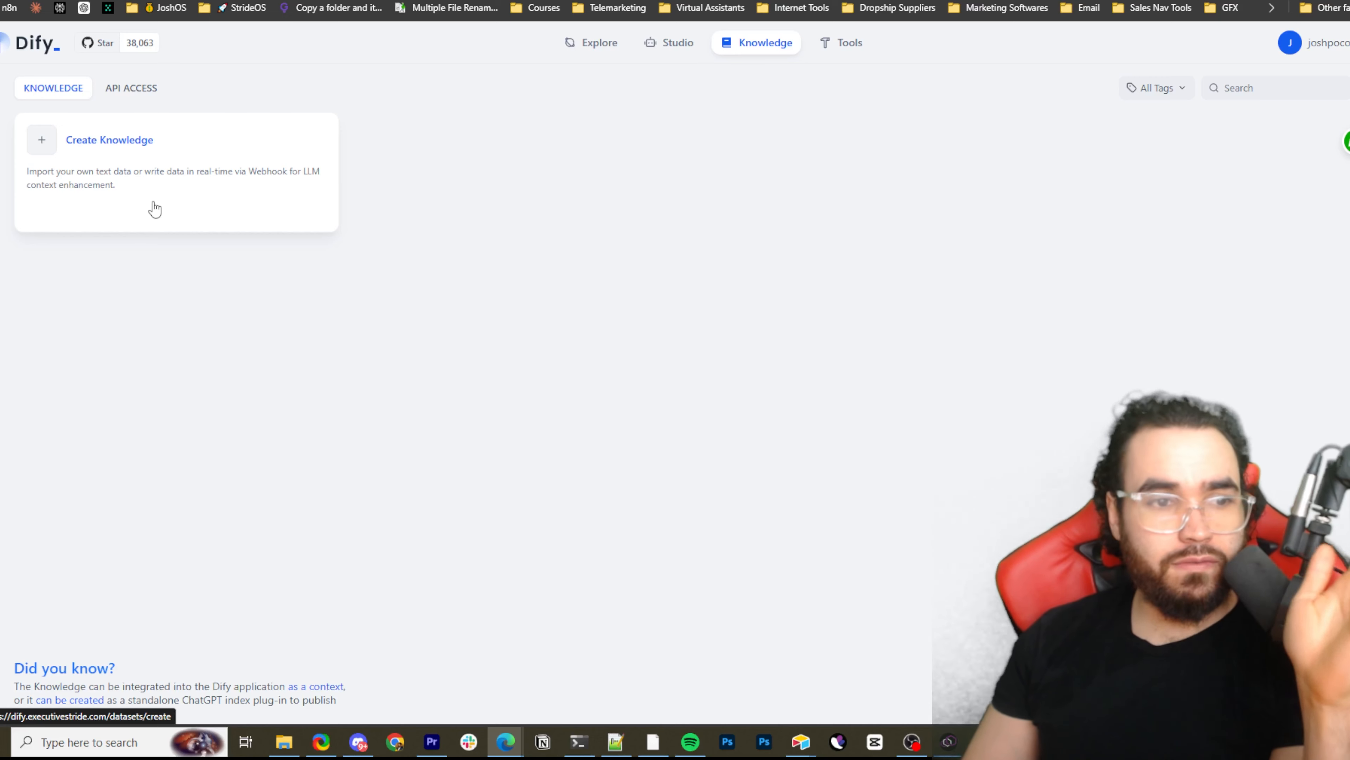
click(149, 219)
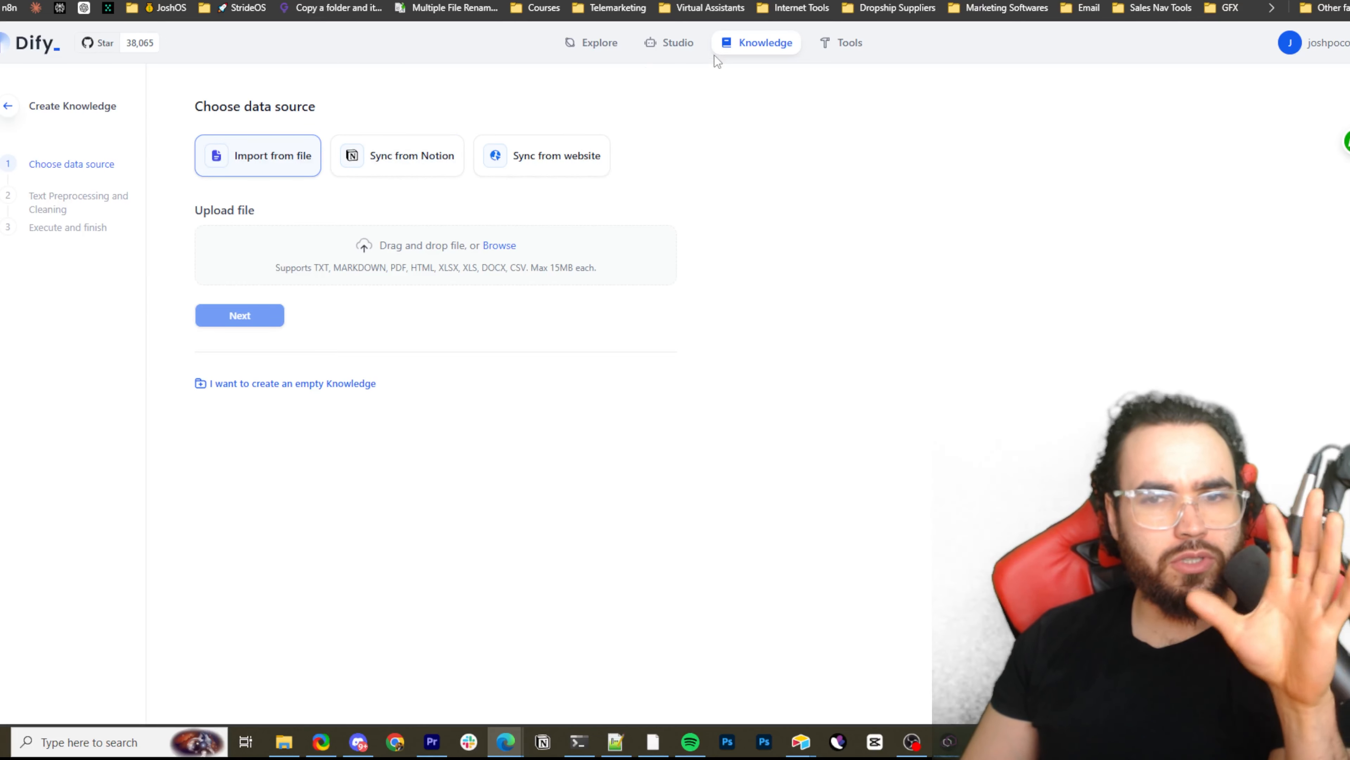
Look through the built-in Tools from Google down to Firecrawl and return to the start of the list
click(852, 53)
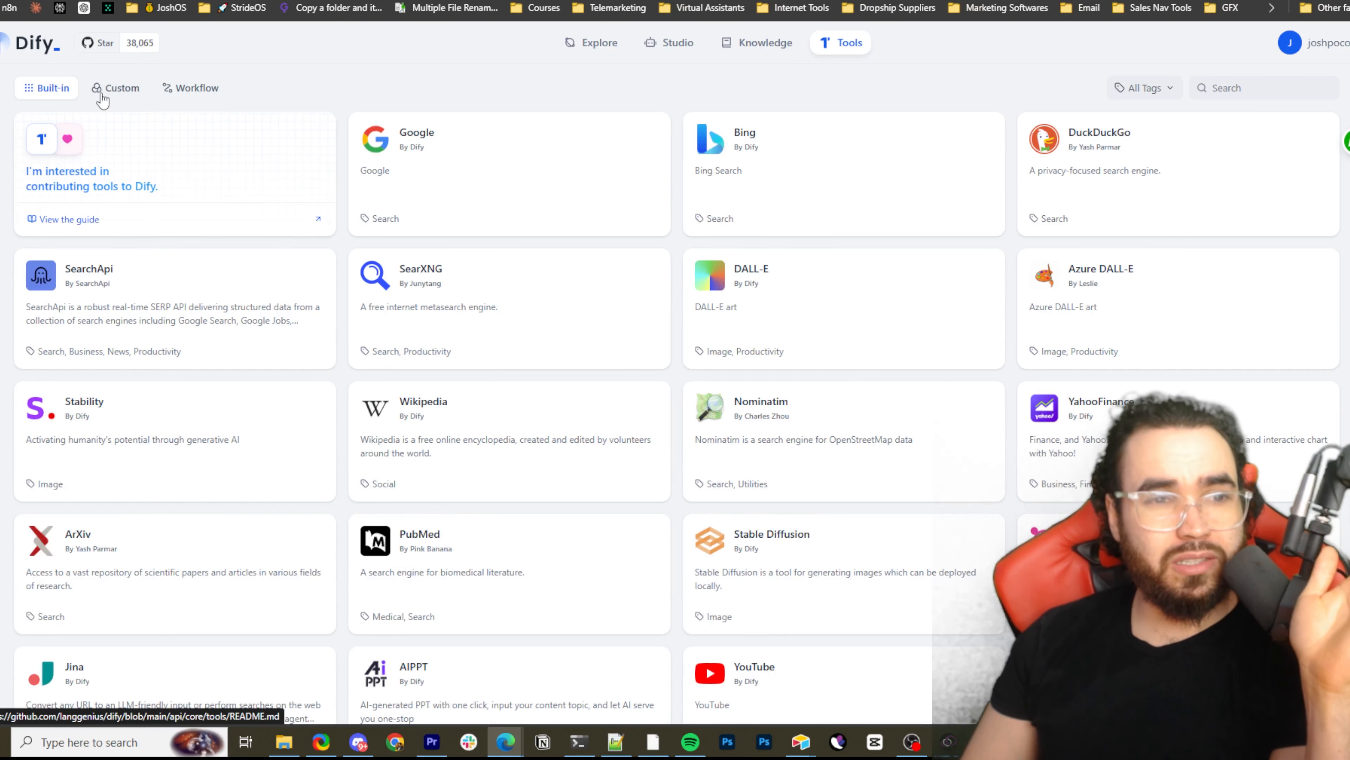
scroll(645, 269, down, 2)
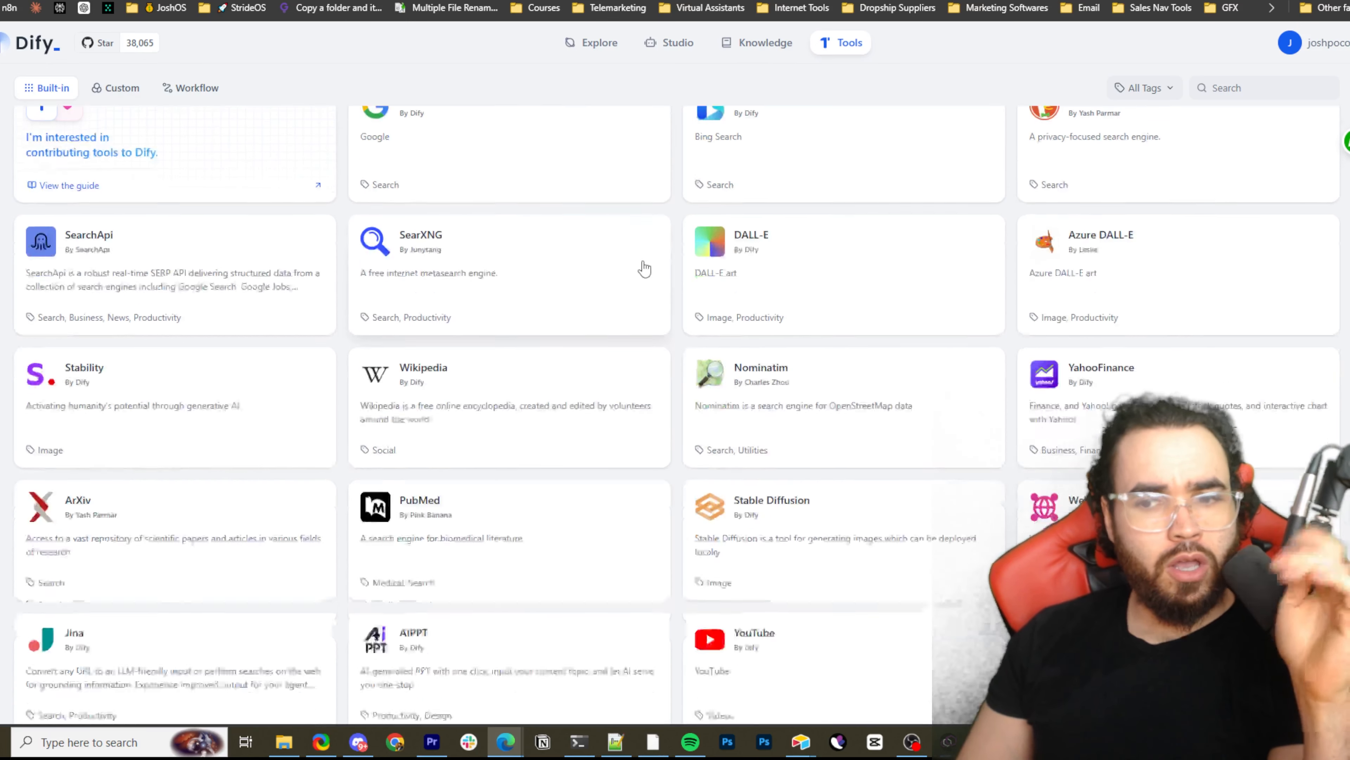
scroll(645, 269, down, 3)
scroll(1091, 339, down, 2)
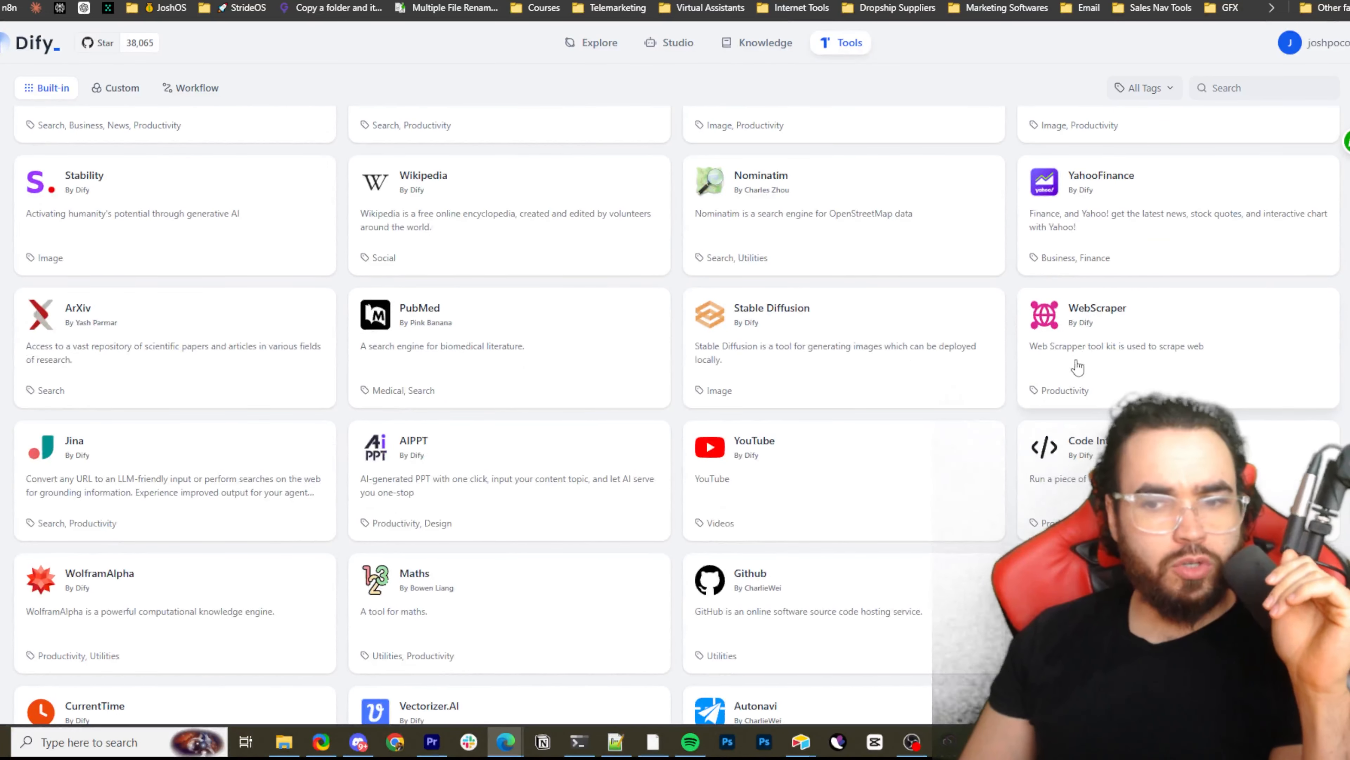
scroll(1133, 370, down, 1)
scroll(903, 383, down, 5)
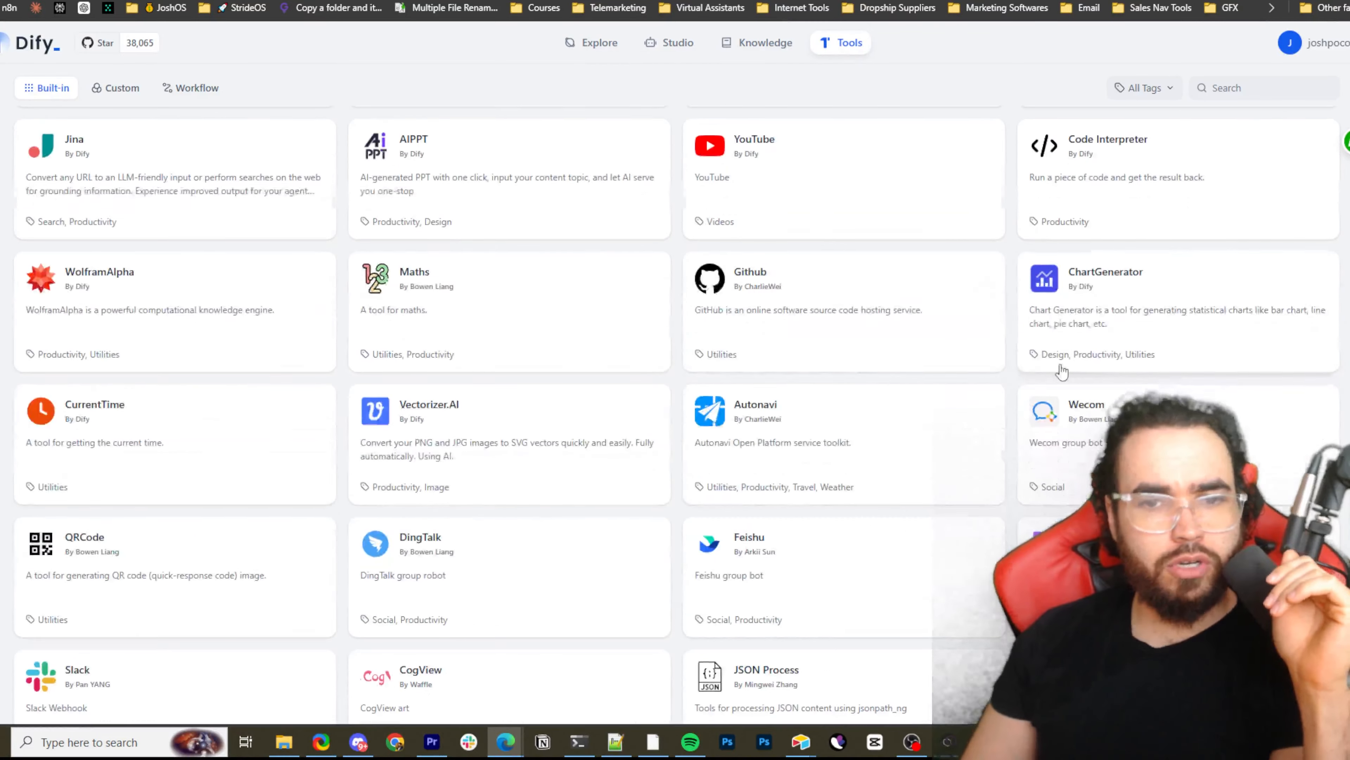
scroll(588, 325, down, 4)
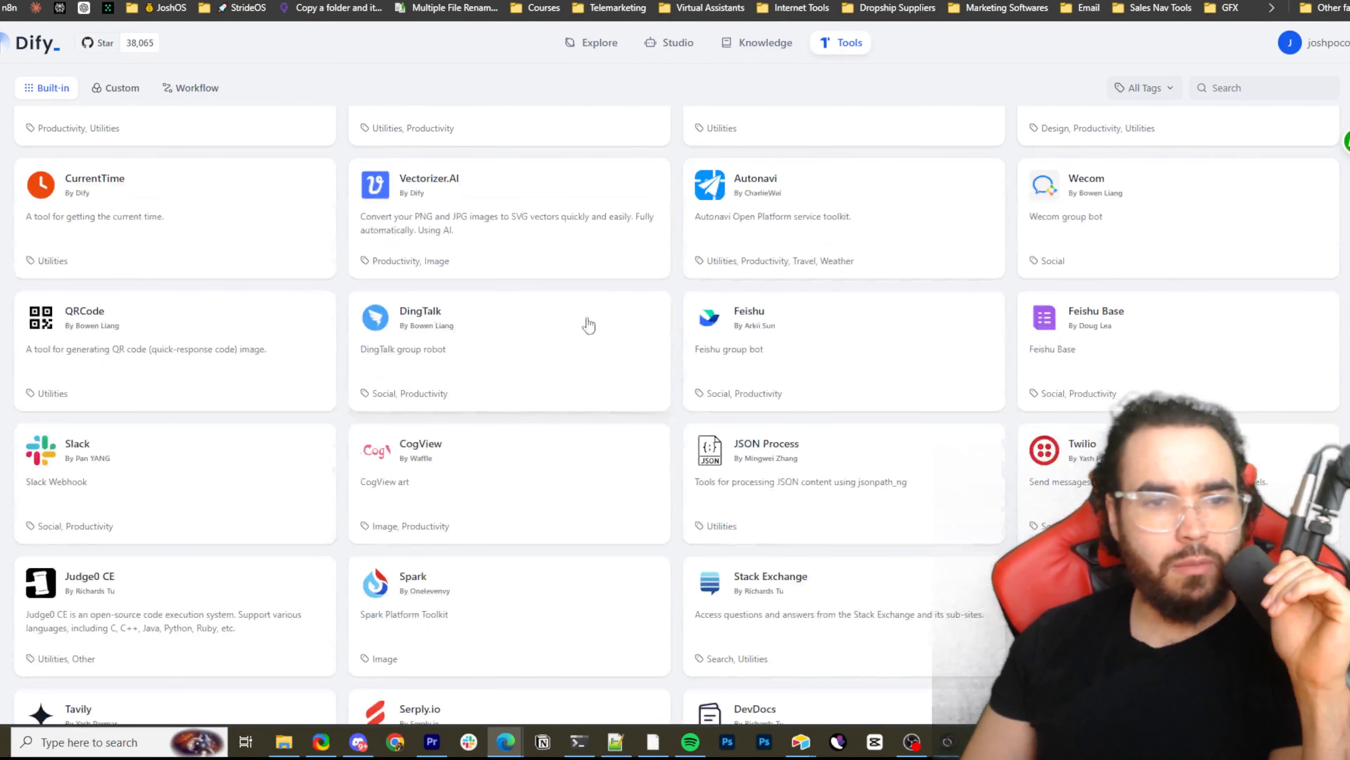
scroll(429, 320, down, 1)
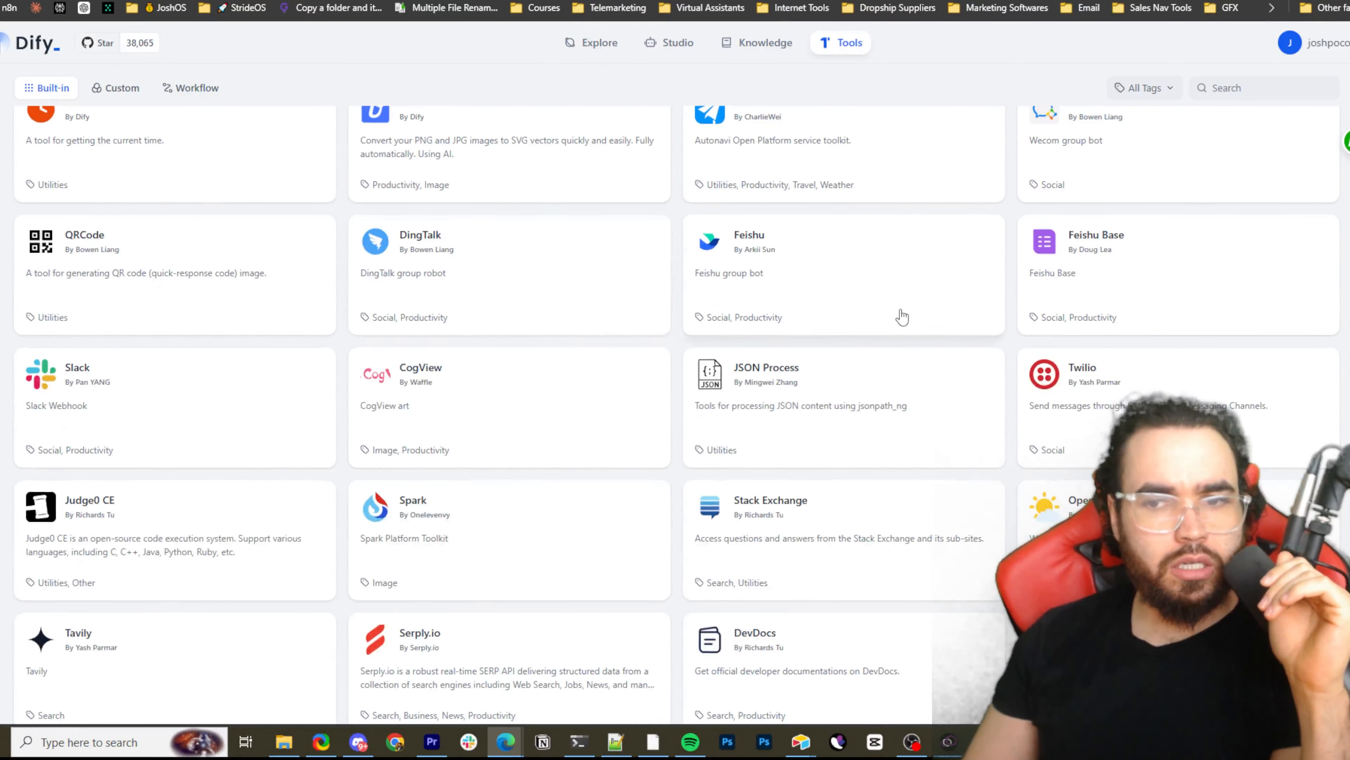
scroll(851, 317, down, 3)
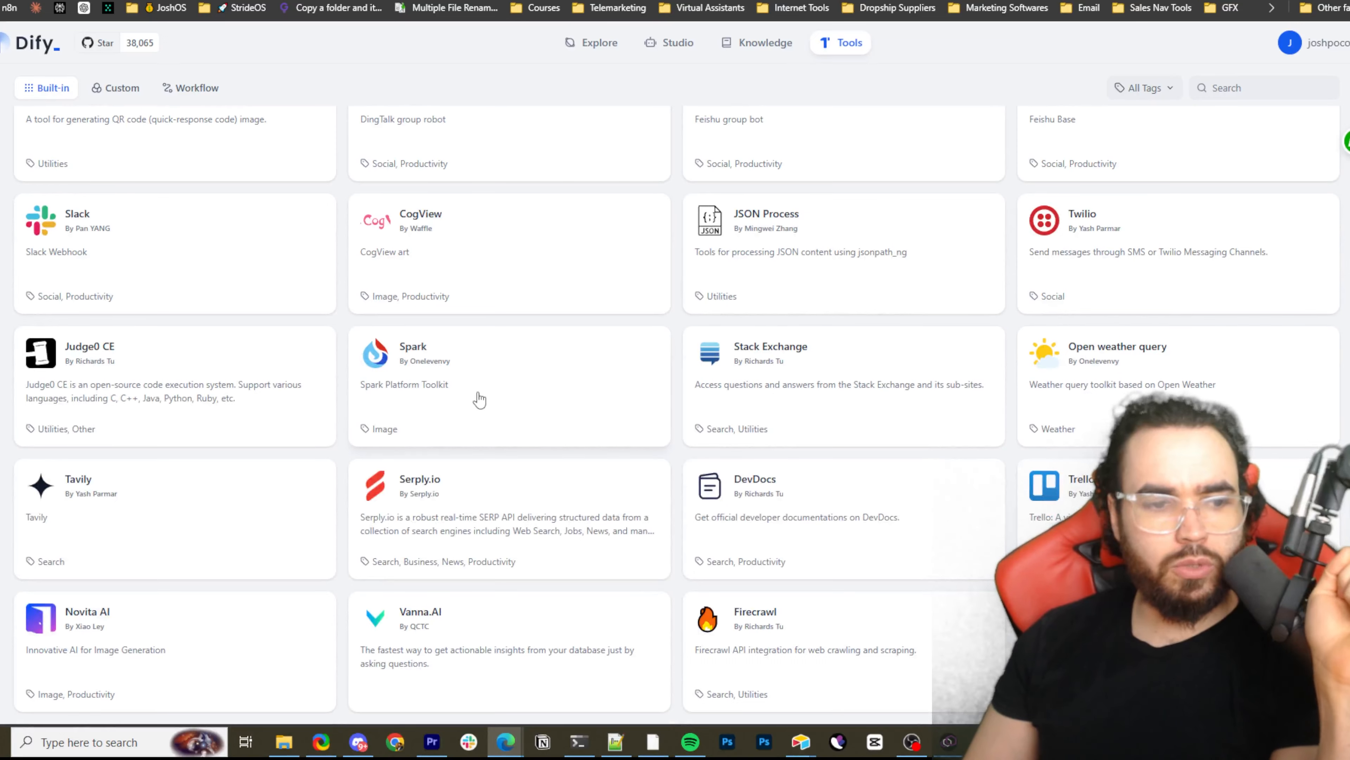
scroll(443, 406, up, 1)
scroll(546, 399, down, 1)
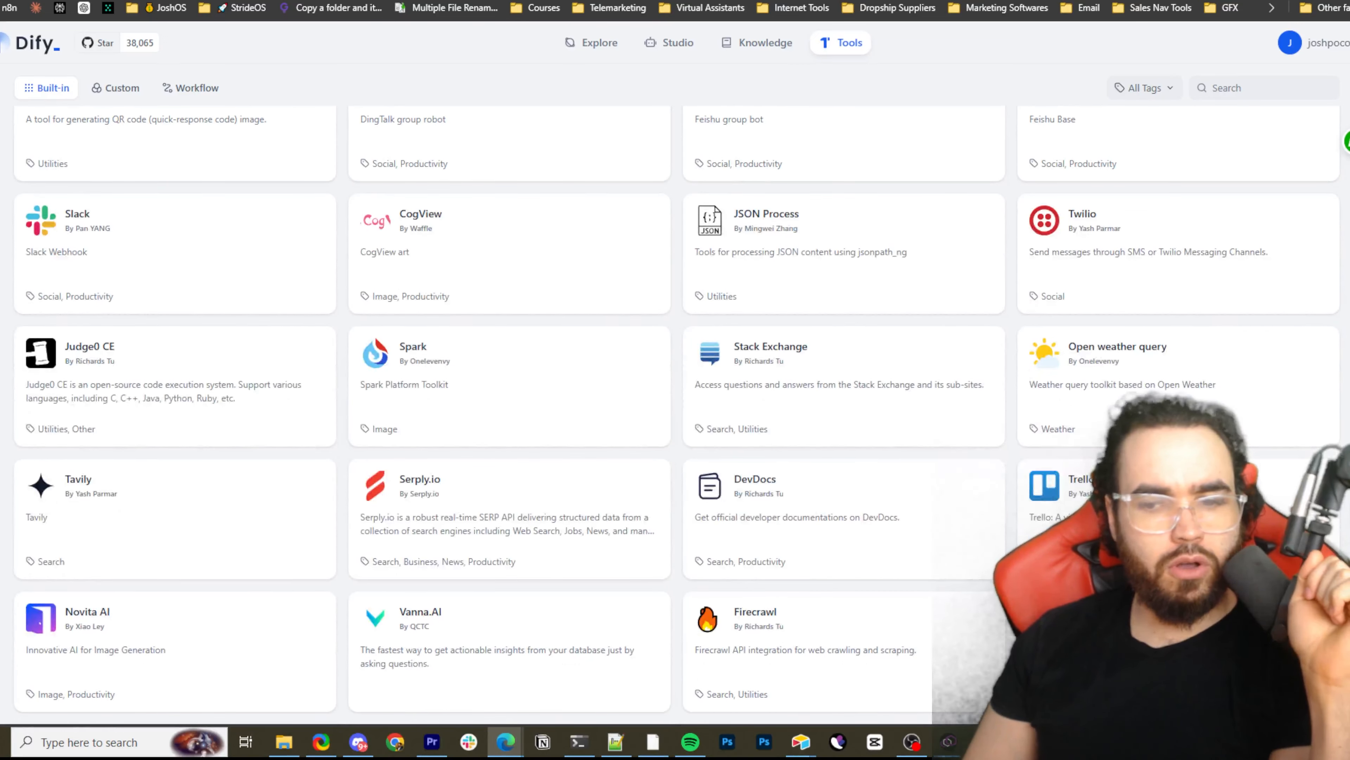
scroll(618, 513, up, 15)
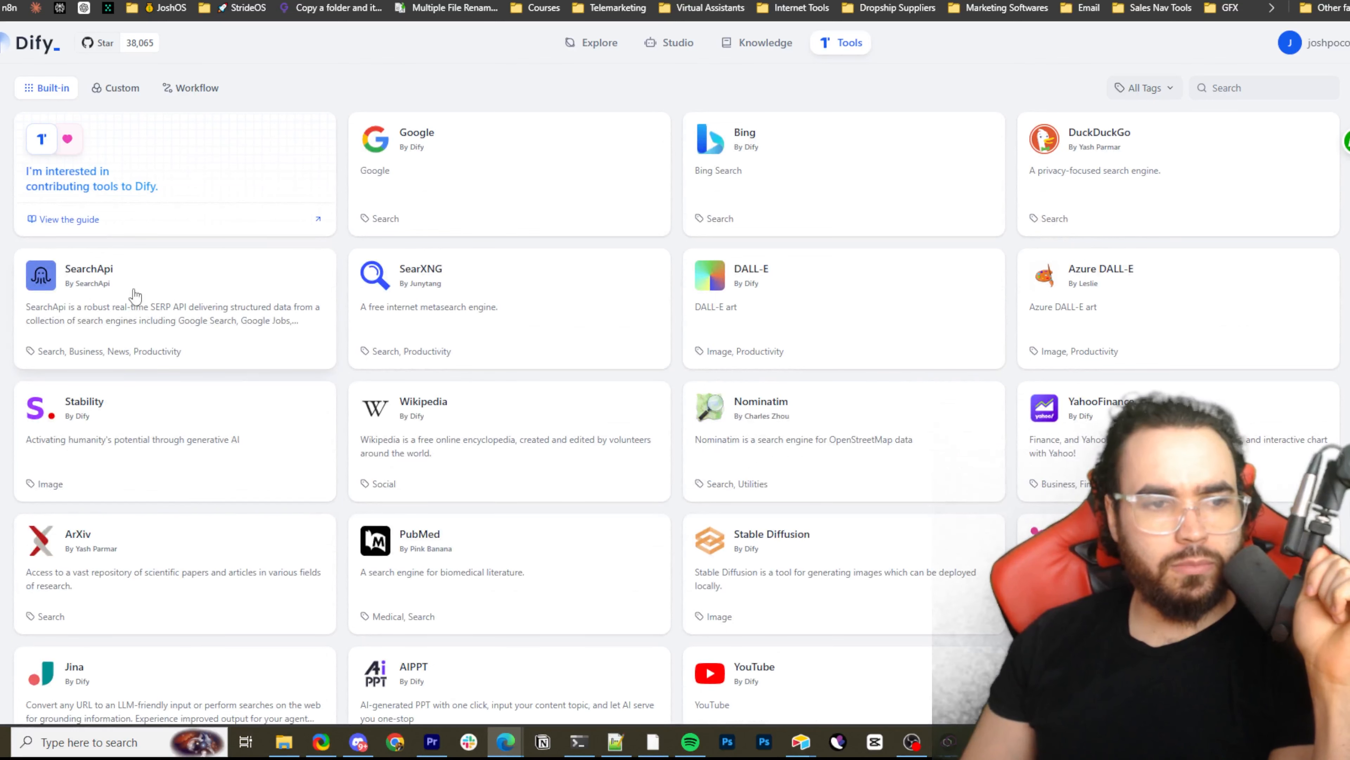
View the Custom and Workflow tool categories and go back to Explore
click(113, 91)
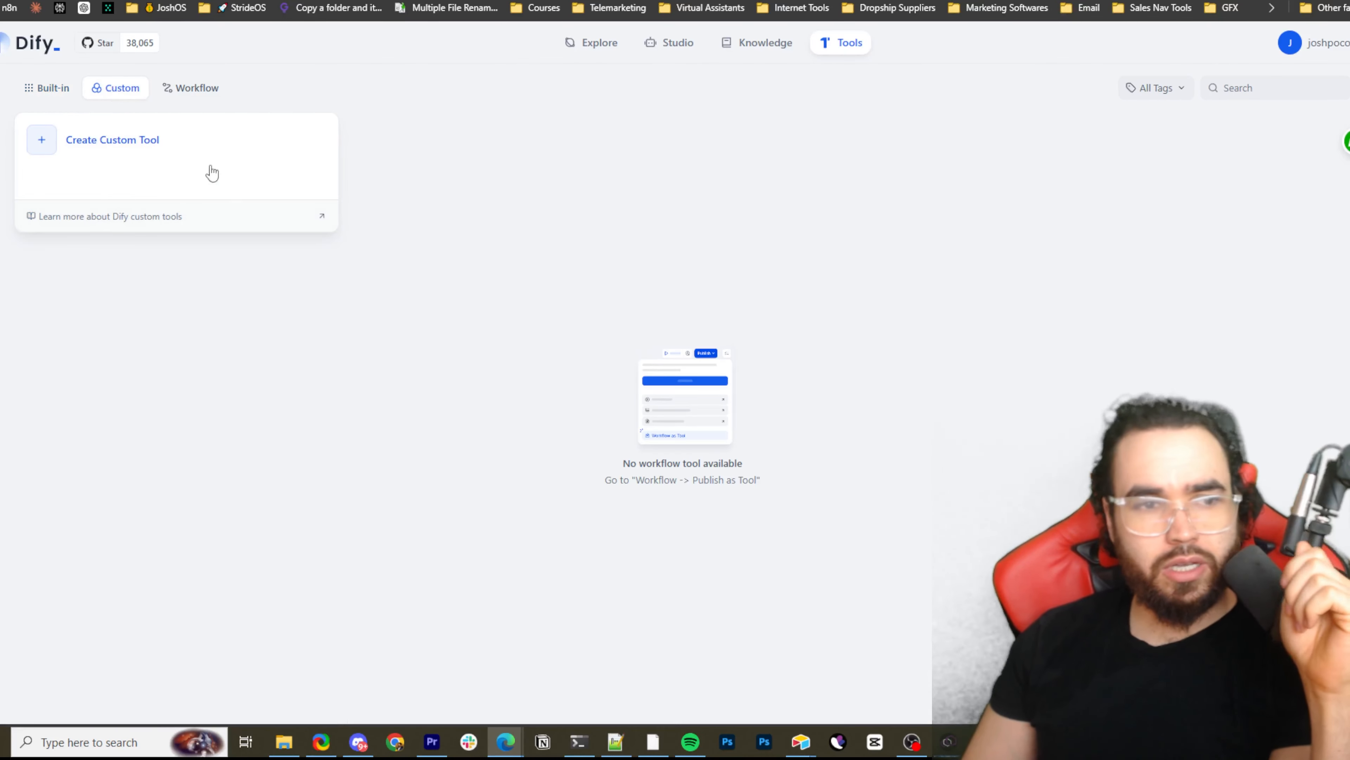
click(198, 90)
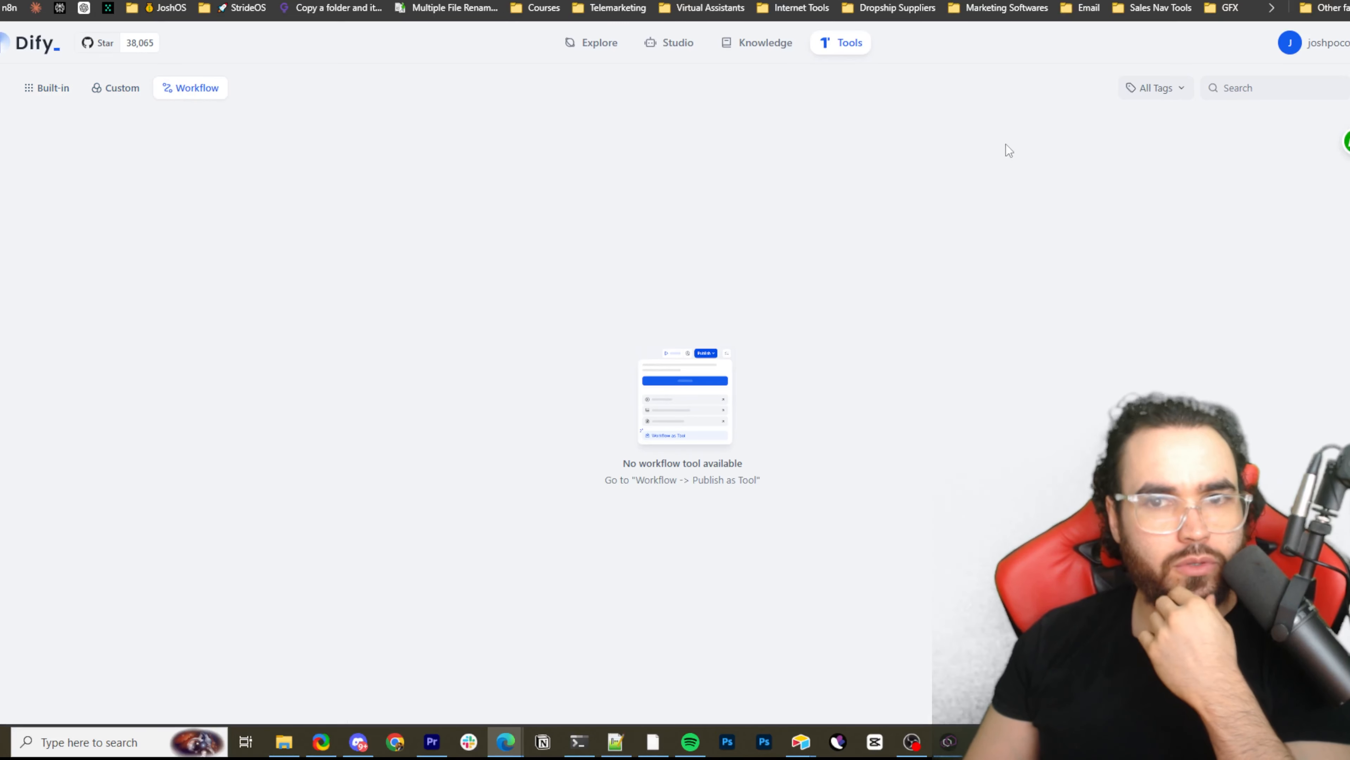
click(619, 40)
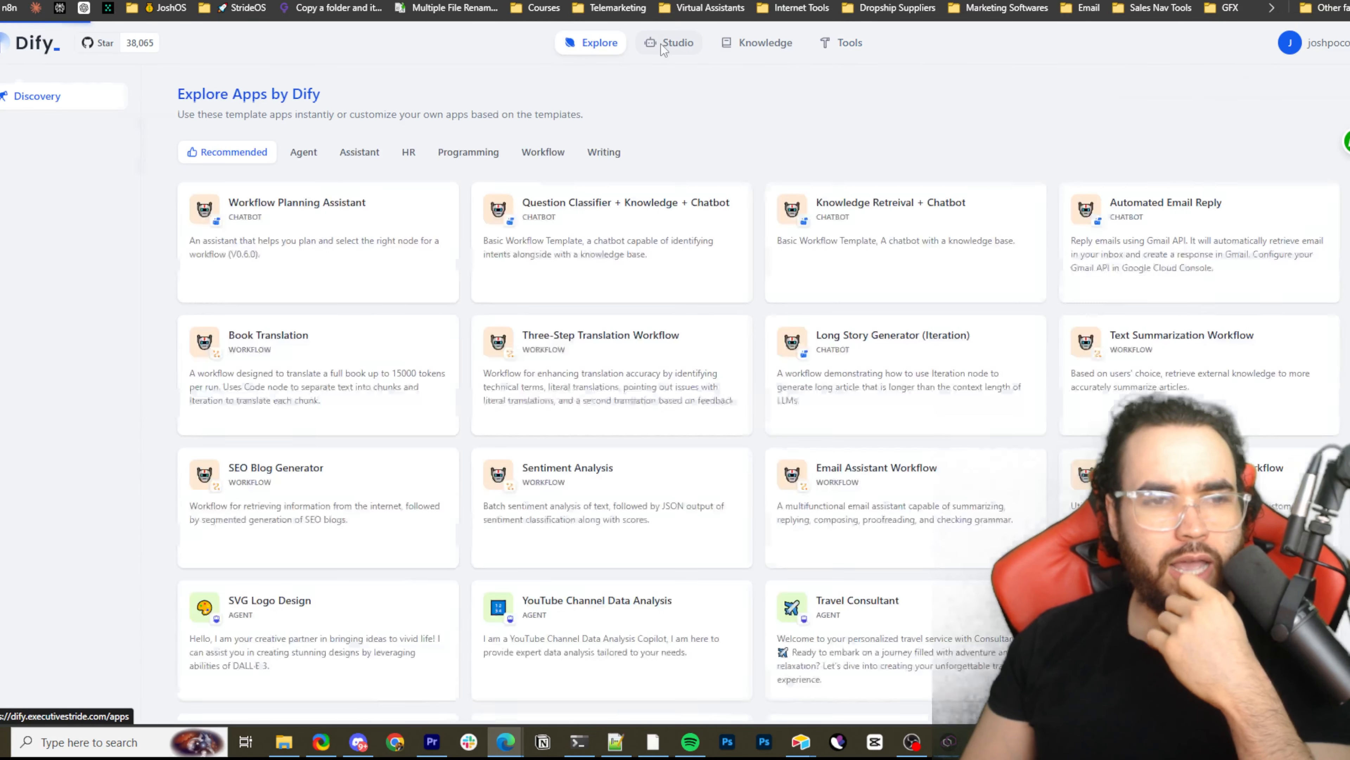
Create a Studio app from the Question Classifier + Knowledge + Chatbot template with its default name and open it
click(662, 47)
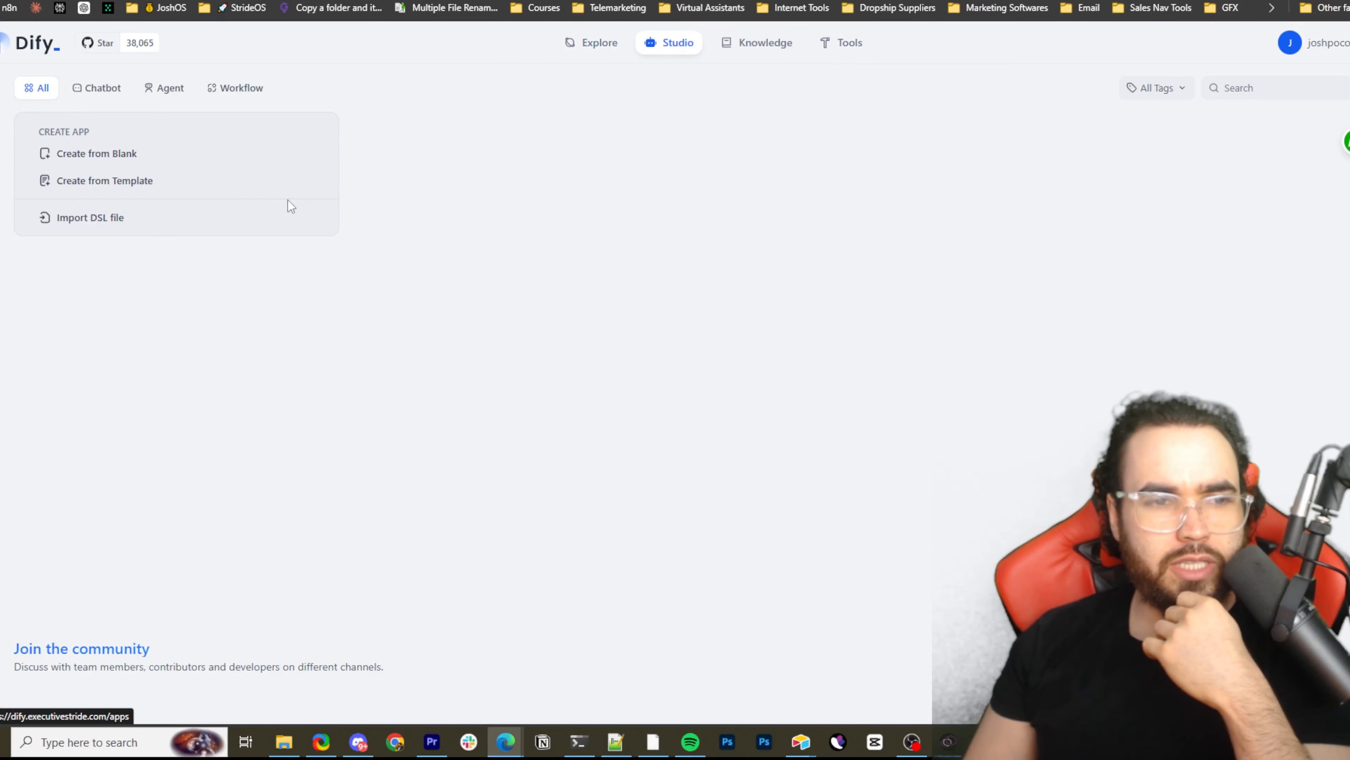
click(143, 183)
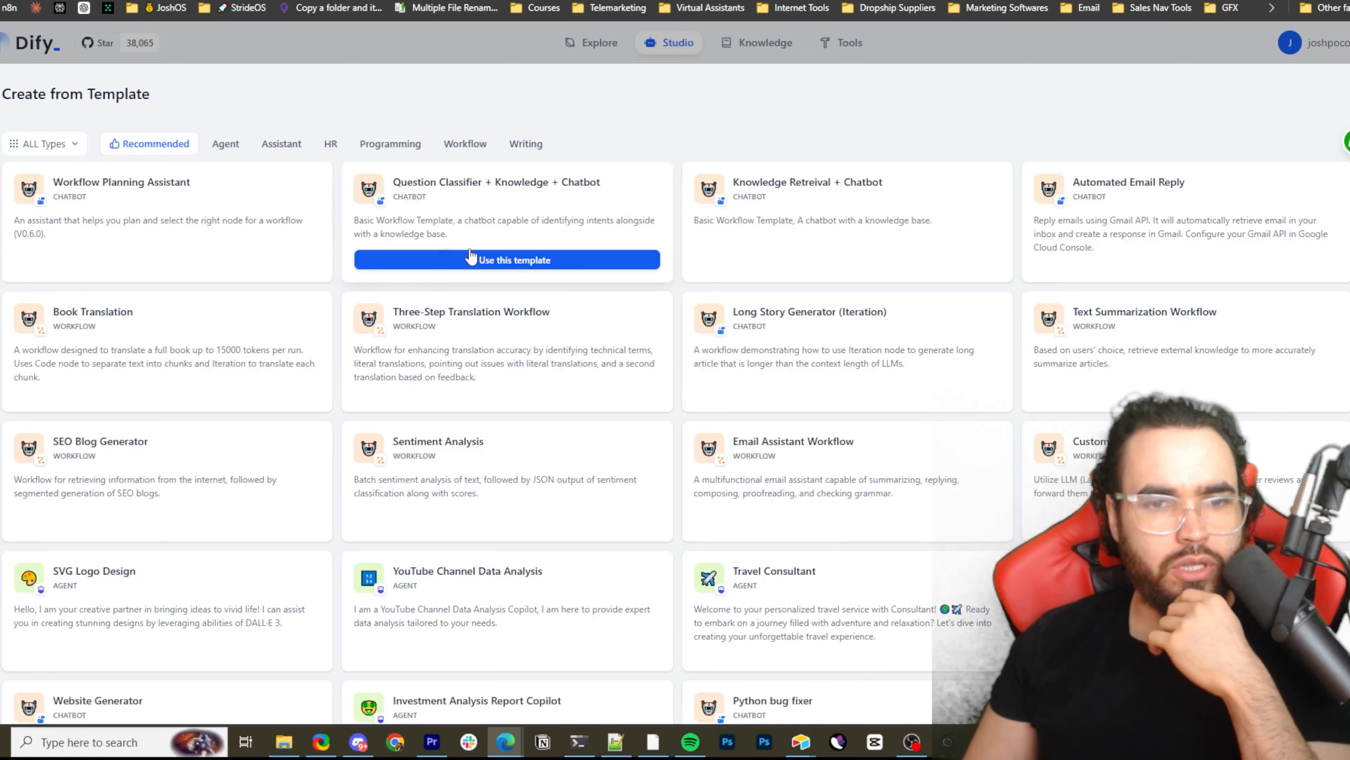
click(449, 265)
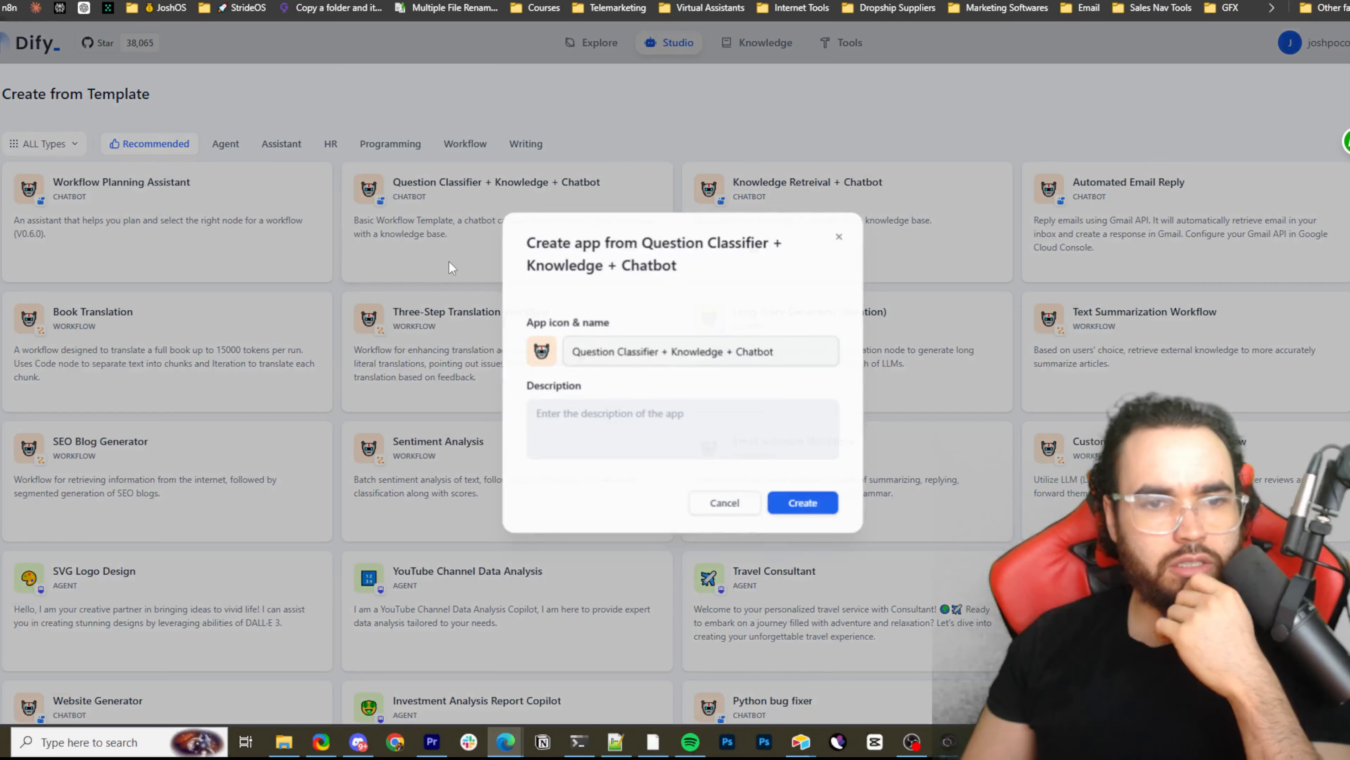
click(827, 504)
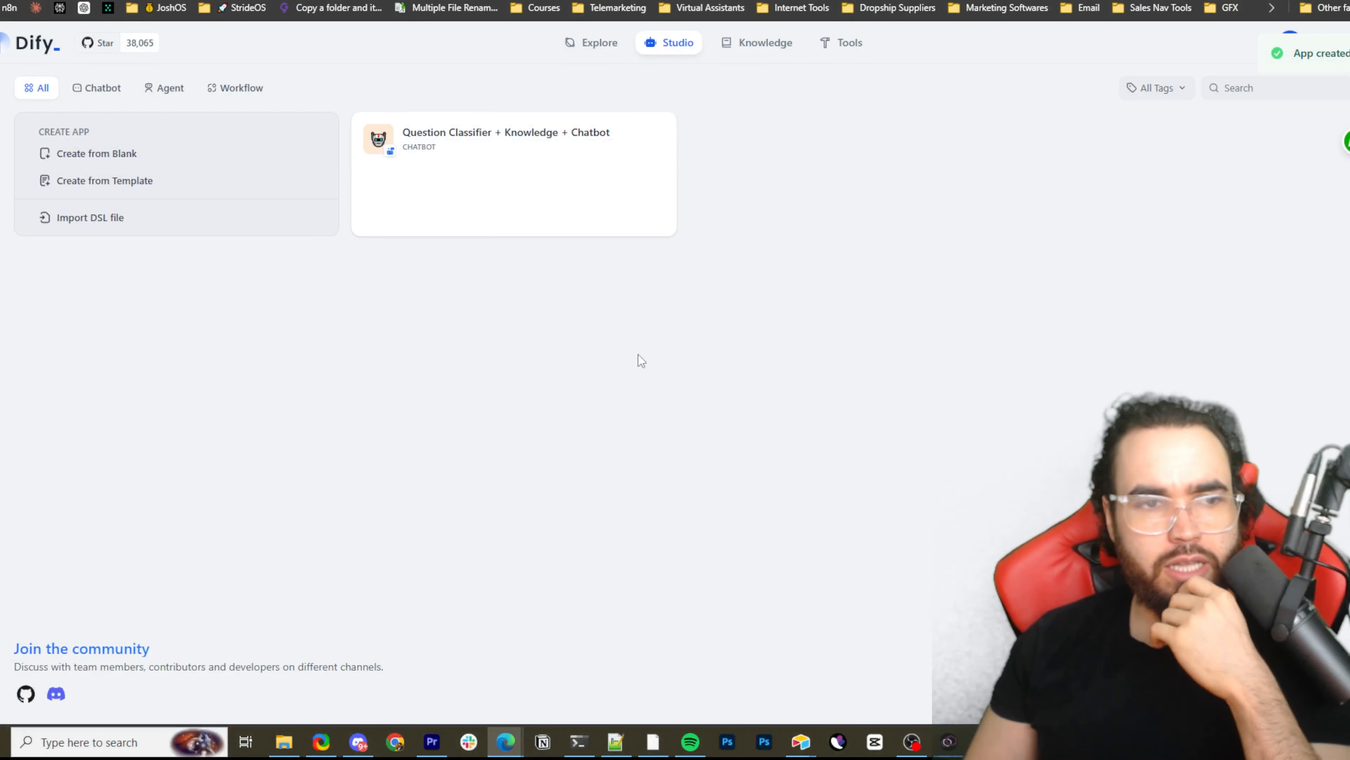
click(378, 141)
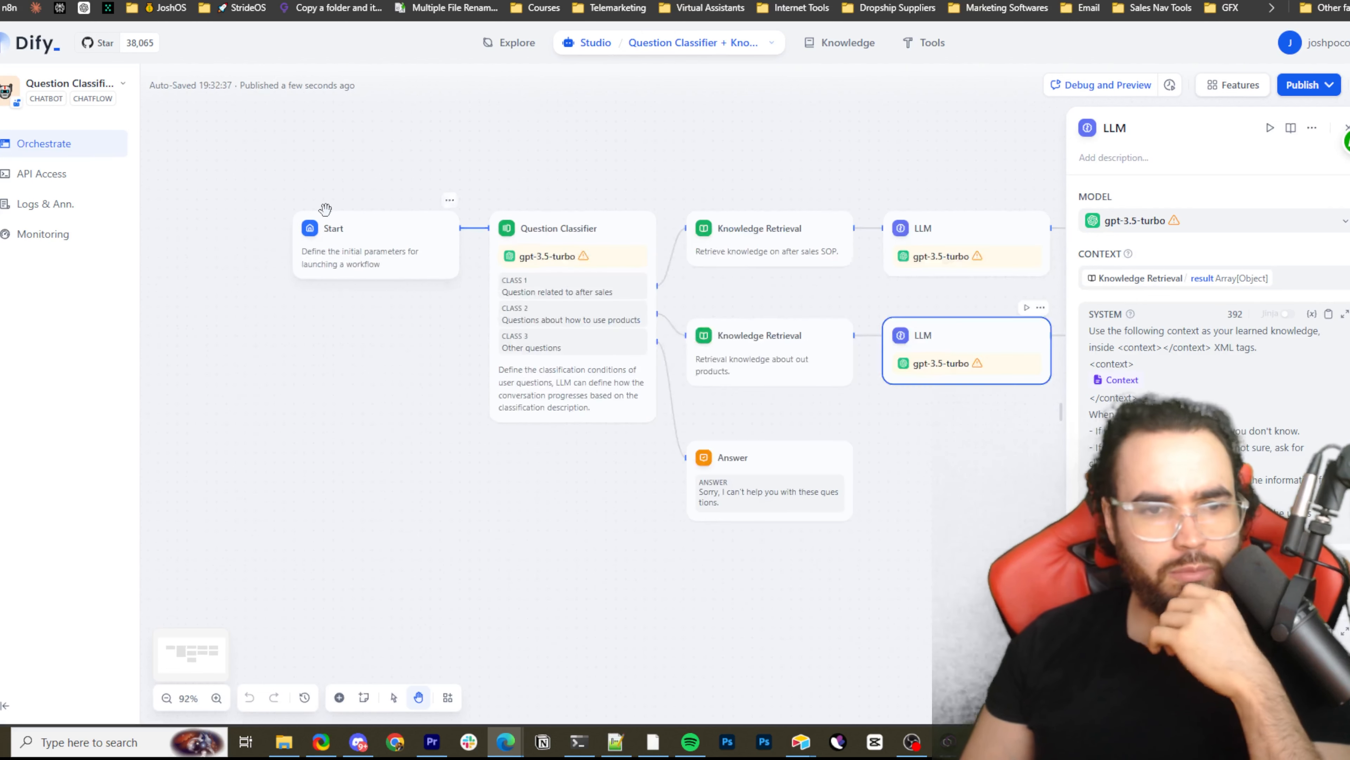
Look over the chatbot's workflow nodes, view the LLM node's model setting and close the node's details
scroll(379, 209, up, 3)
scroll(380, 208, down, 2)
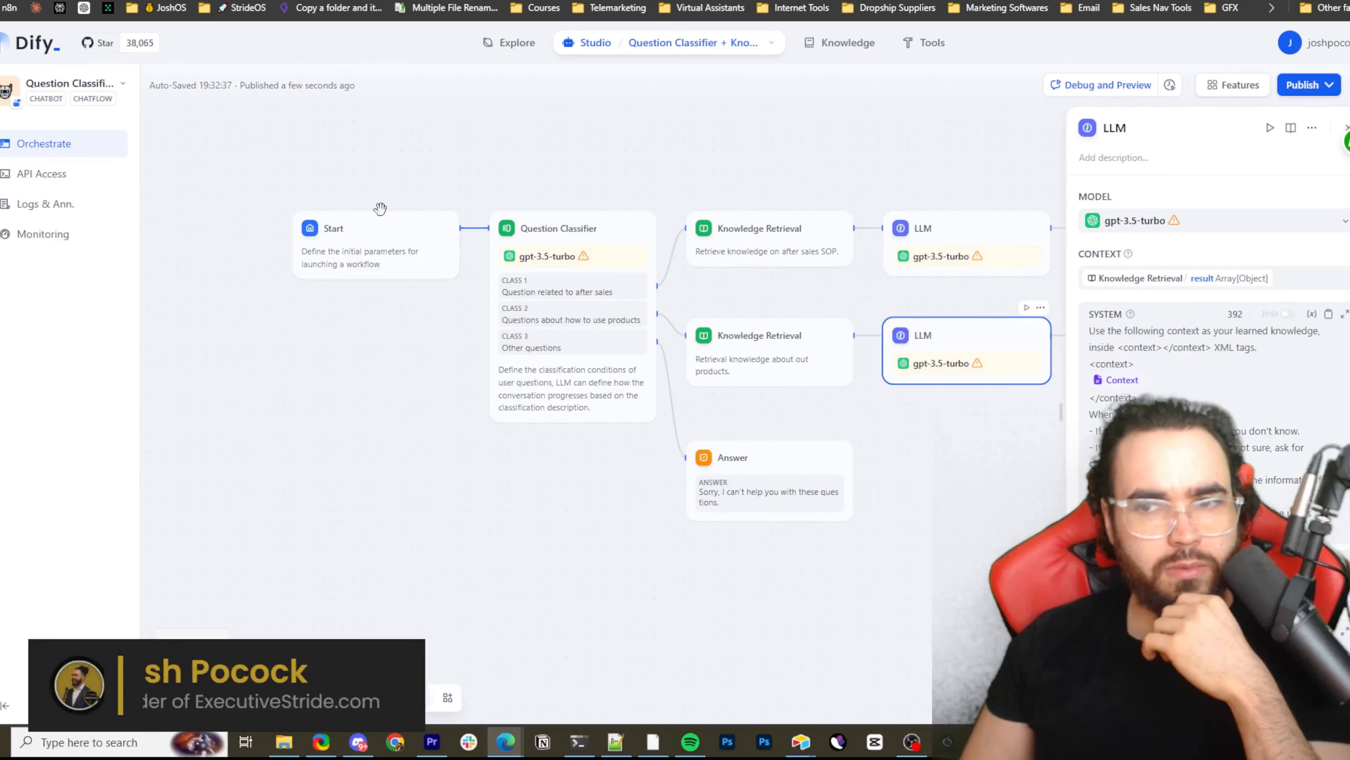
drag(552, 190, 524, 183)
scroll(423, 262, down, 1)
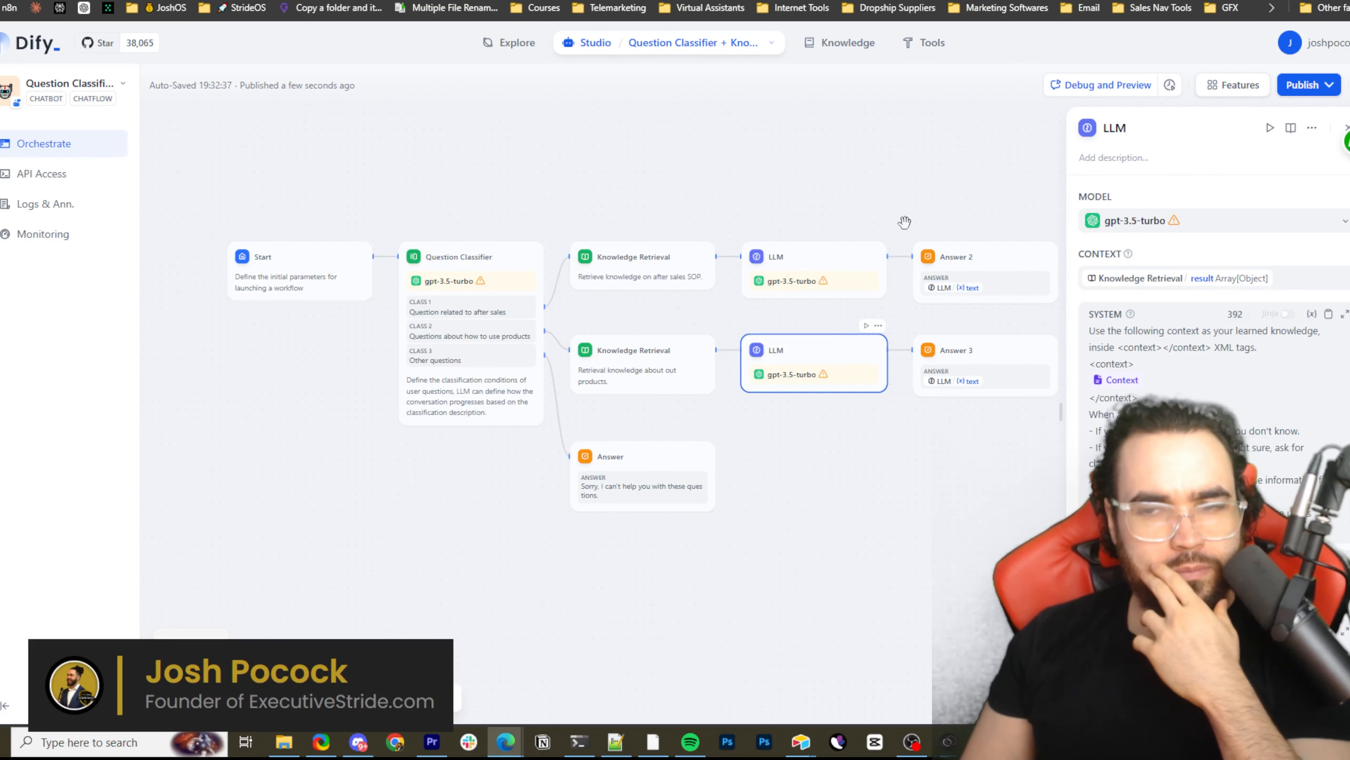
click(1151, 220)
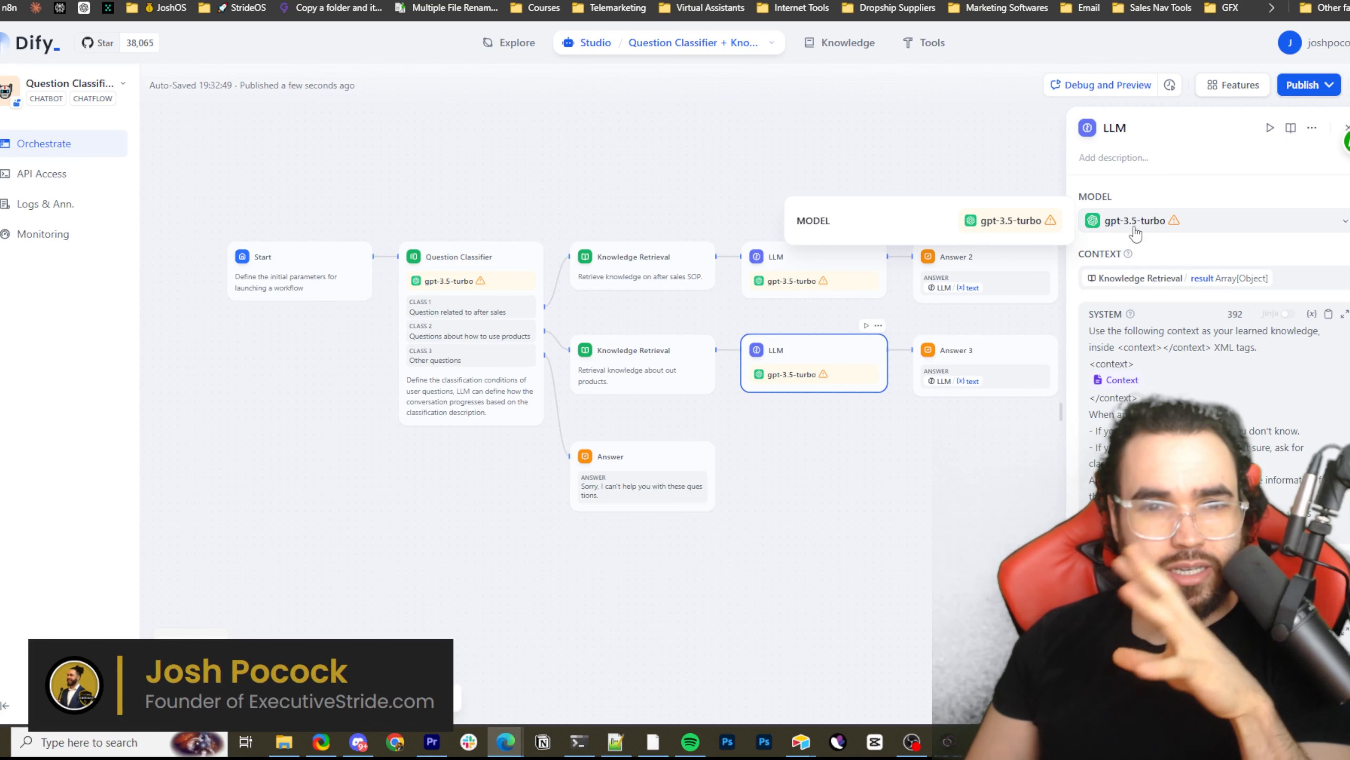
click(1344, 130)
click(1343, 128)
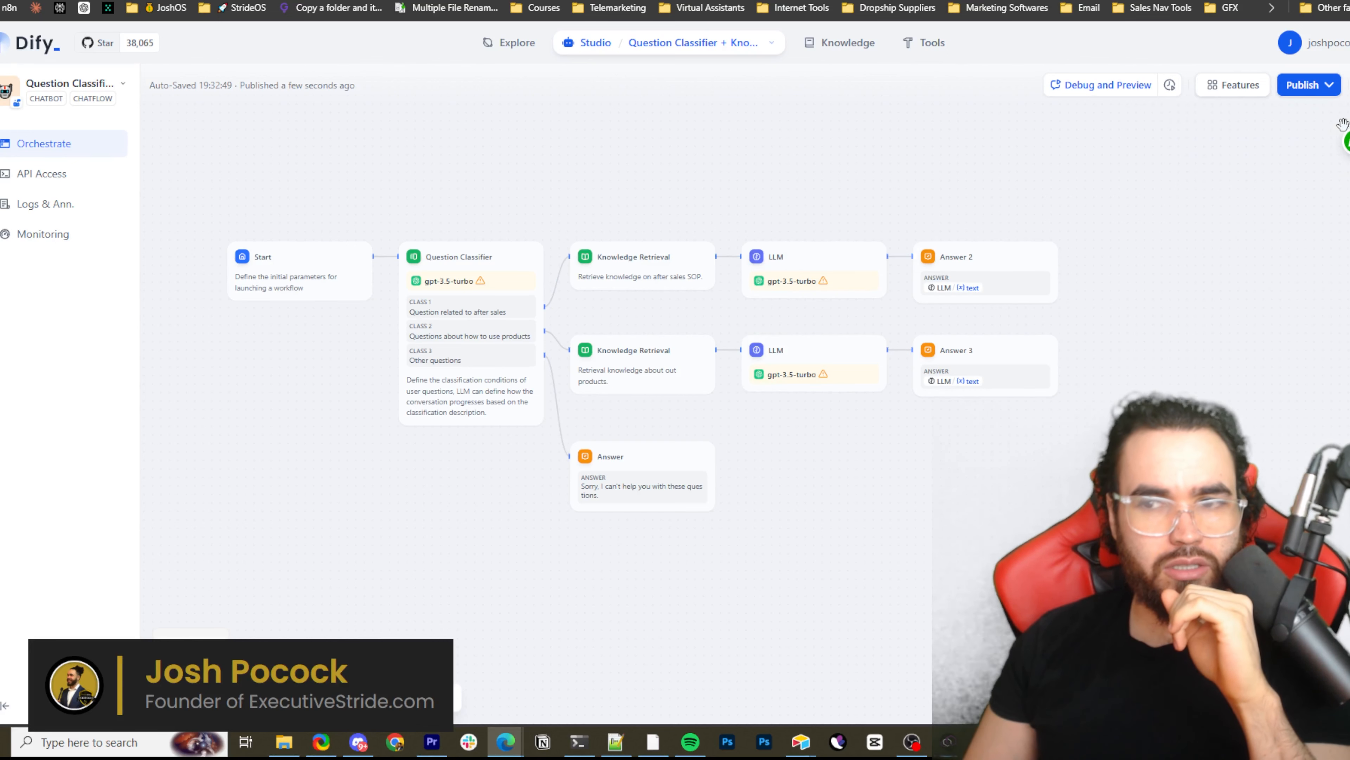
drag(1246, 153, 1288, 159)
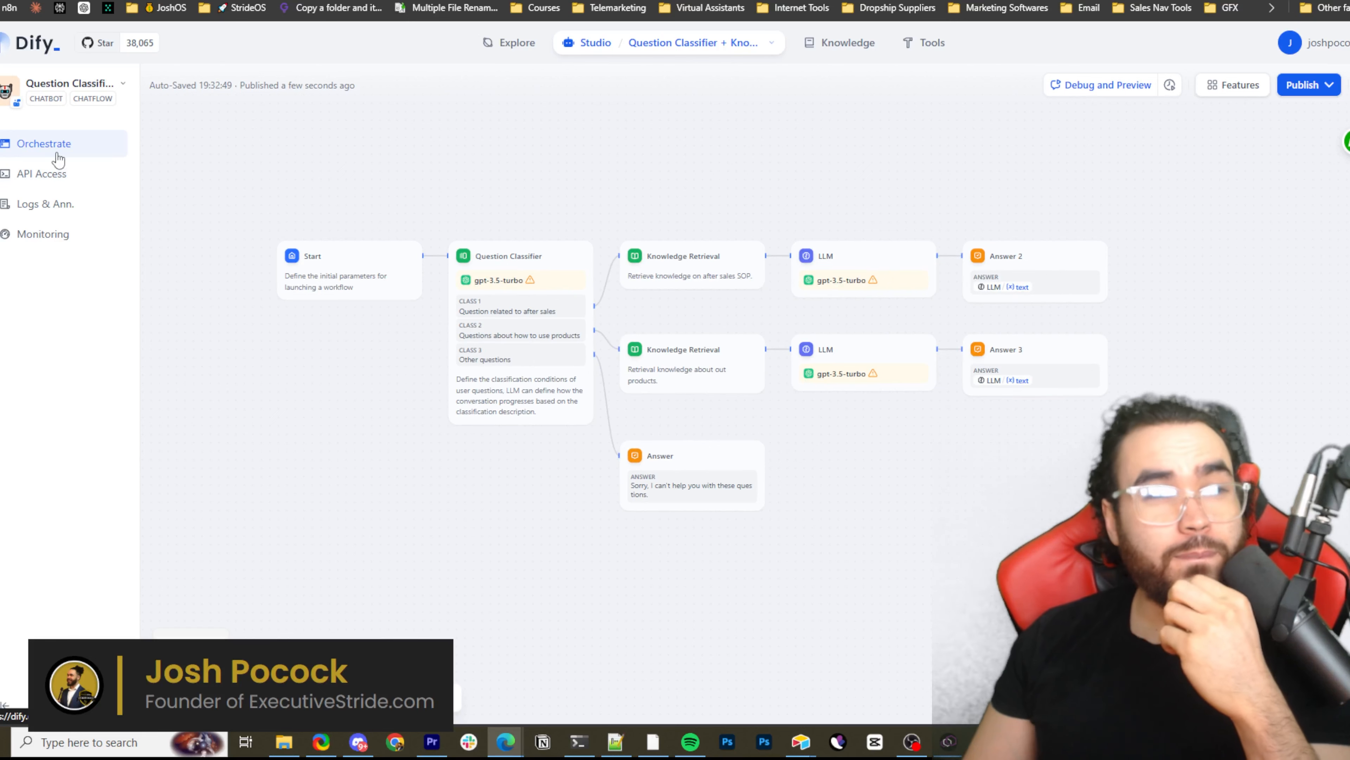
Look through the app's API Access documentation on the base URL and authentication
click(30, 179)
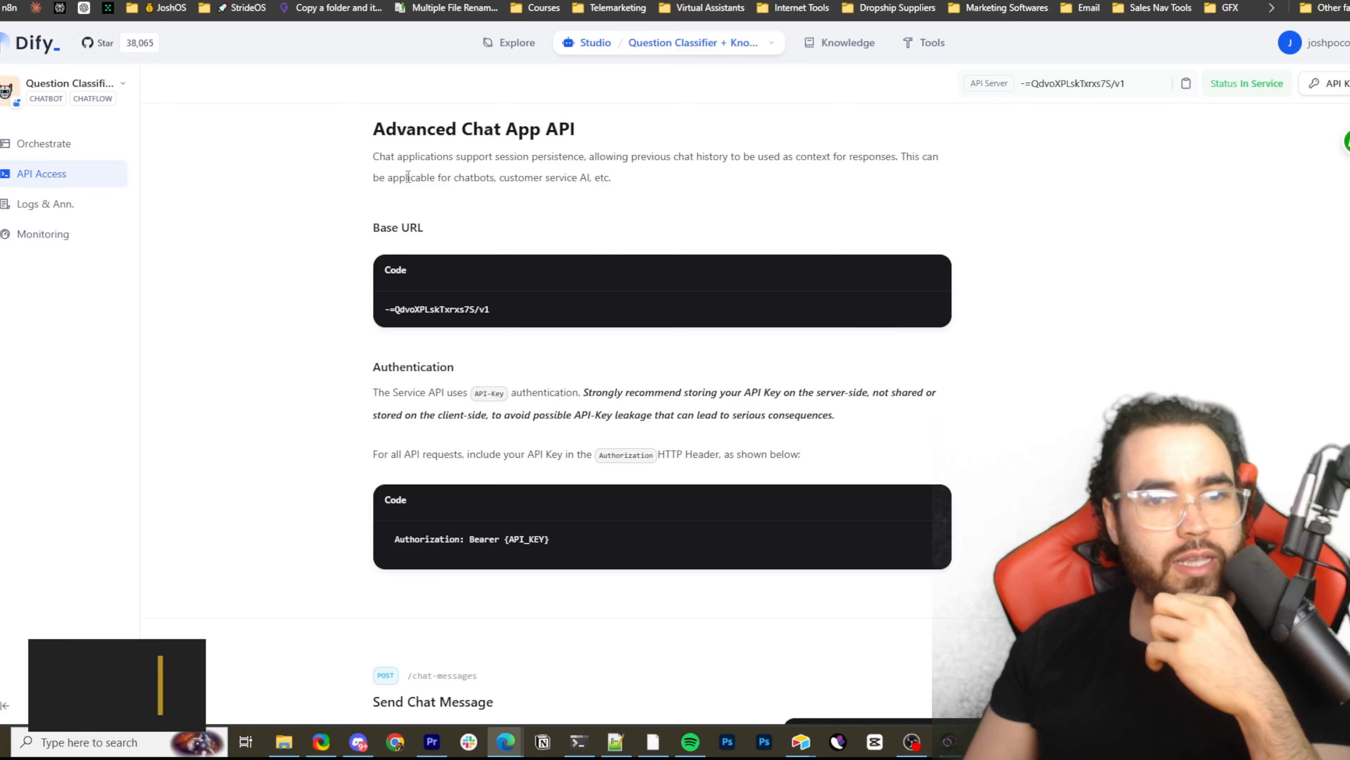
scroll(452, 277, down, 3)
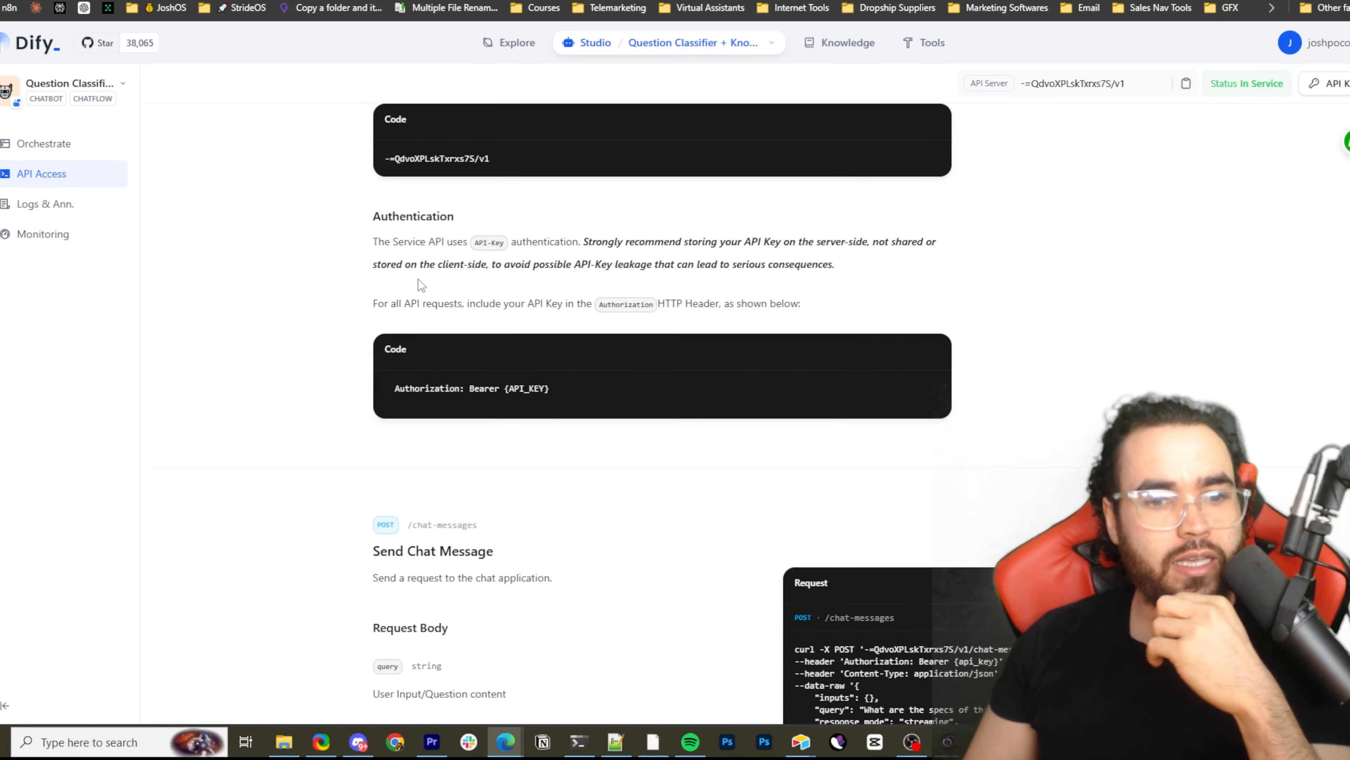
scroll(630, 434, up, 3)
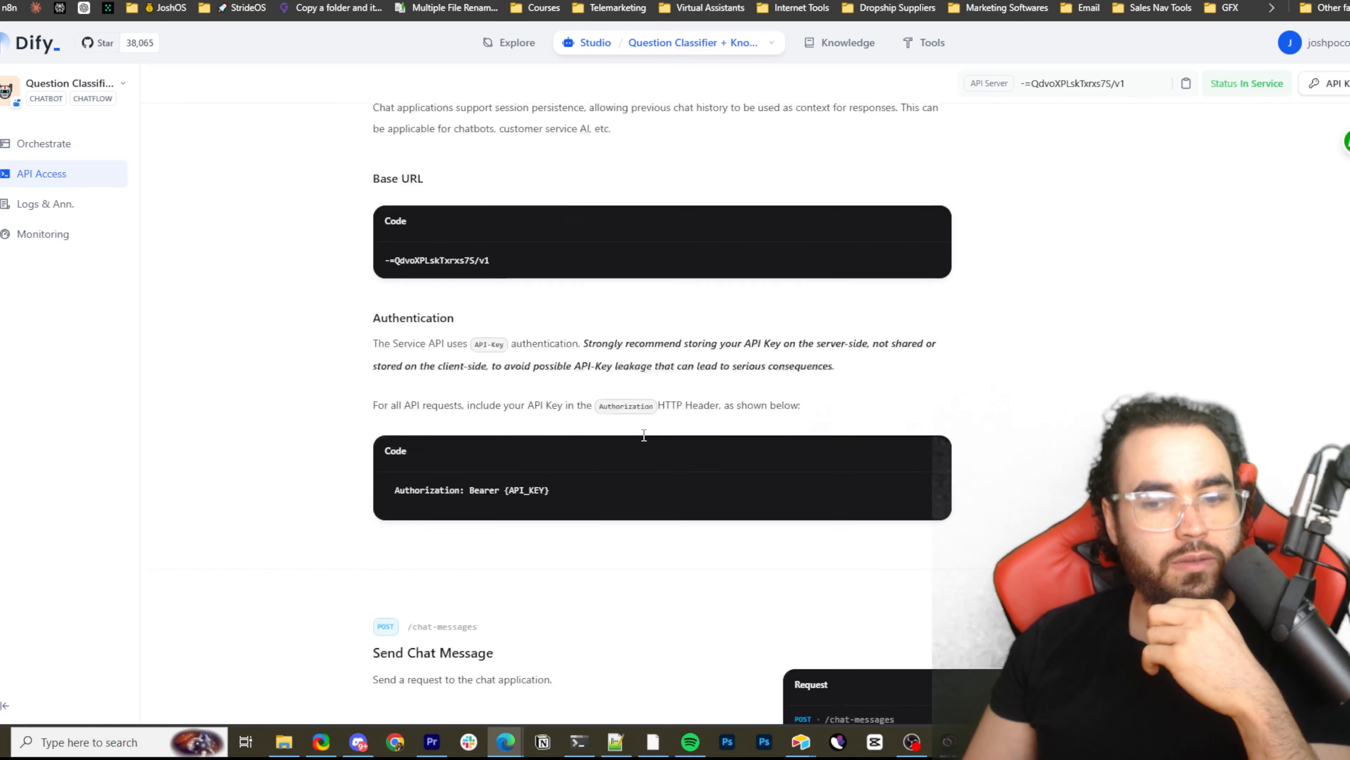
View the app's logs and look through its Monitoring charts for messages, users, interactions and token usage
click(61, 206)
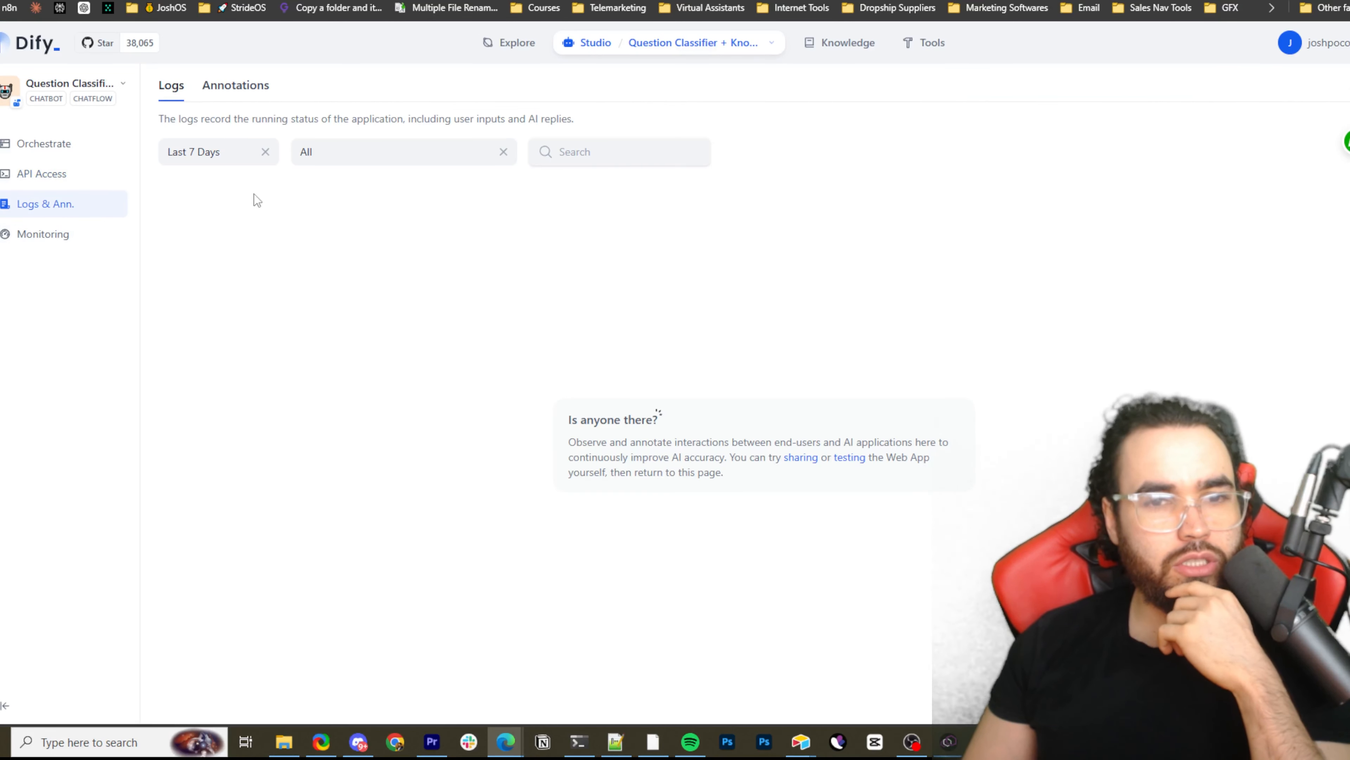
click(89, 242)
scroll(372, 344, down, 10)
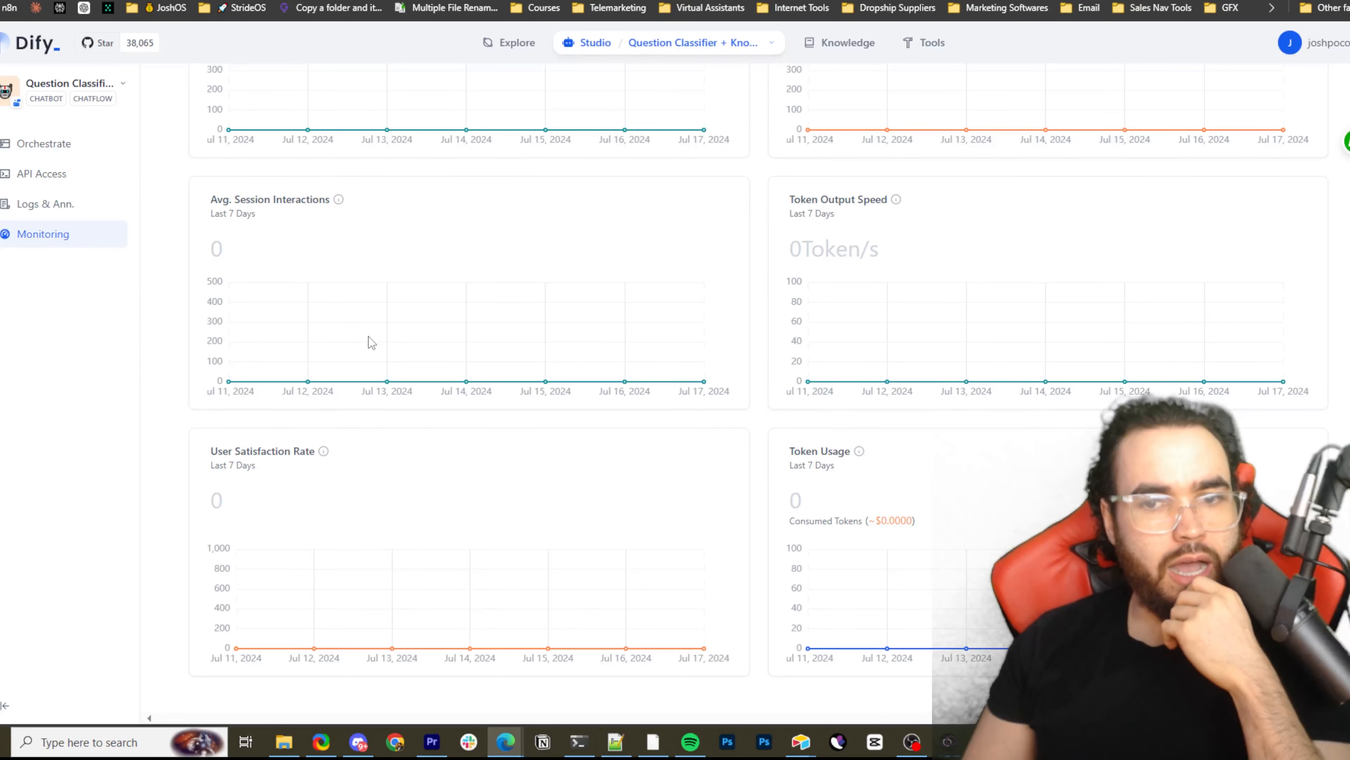
scroll(372, 344, up, 4)
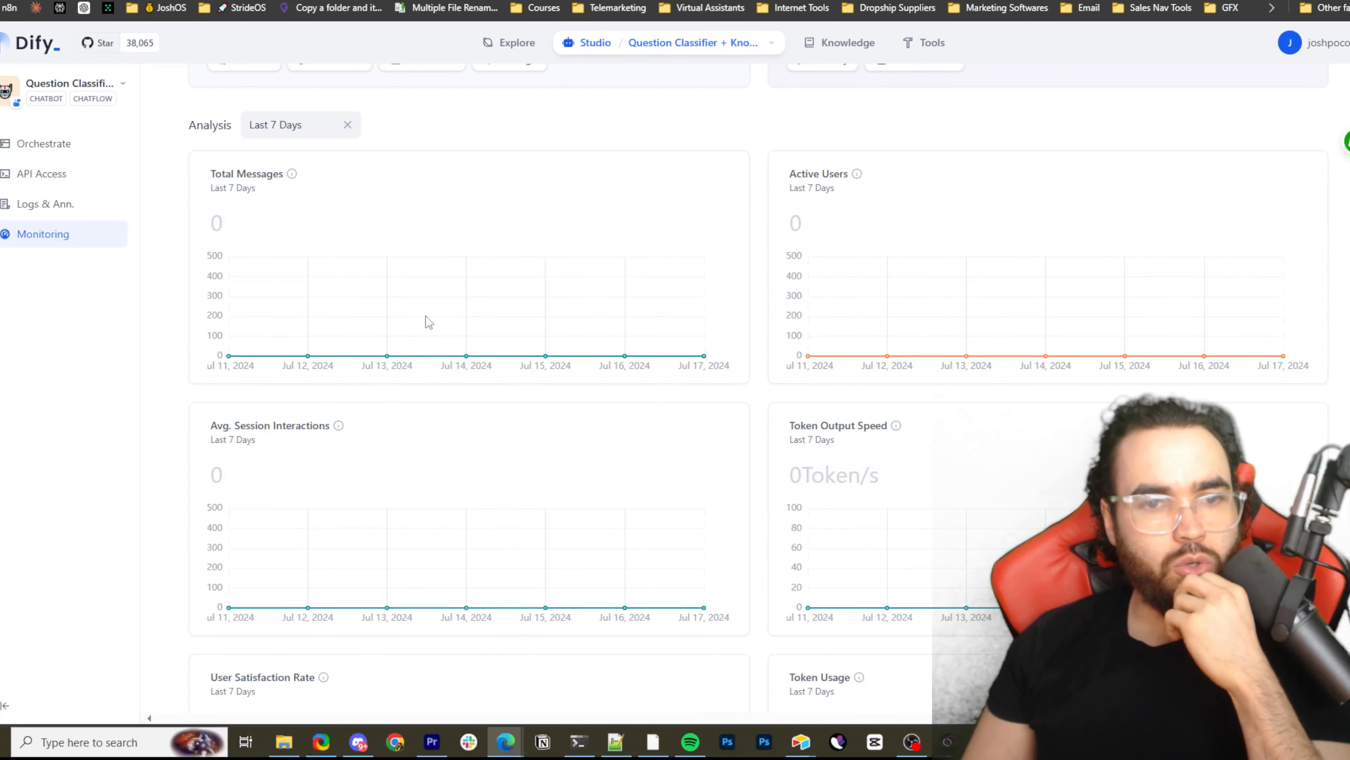
scroll(525, 345, down, 3)
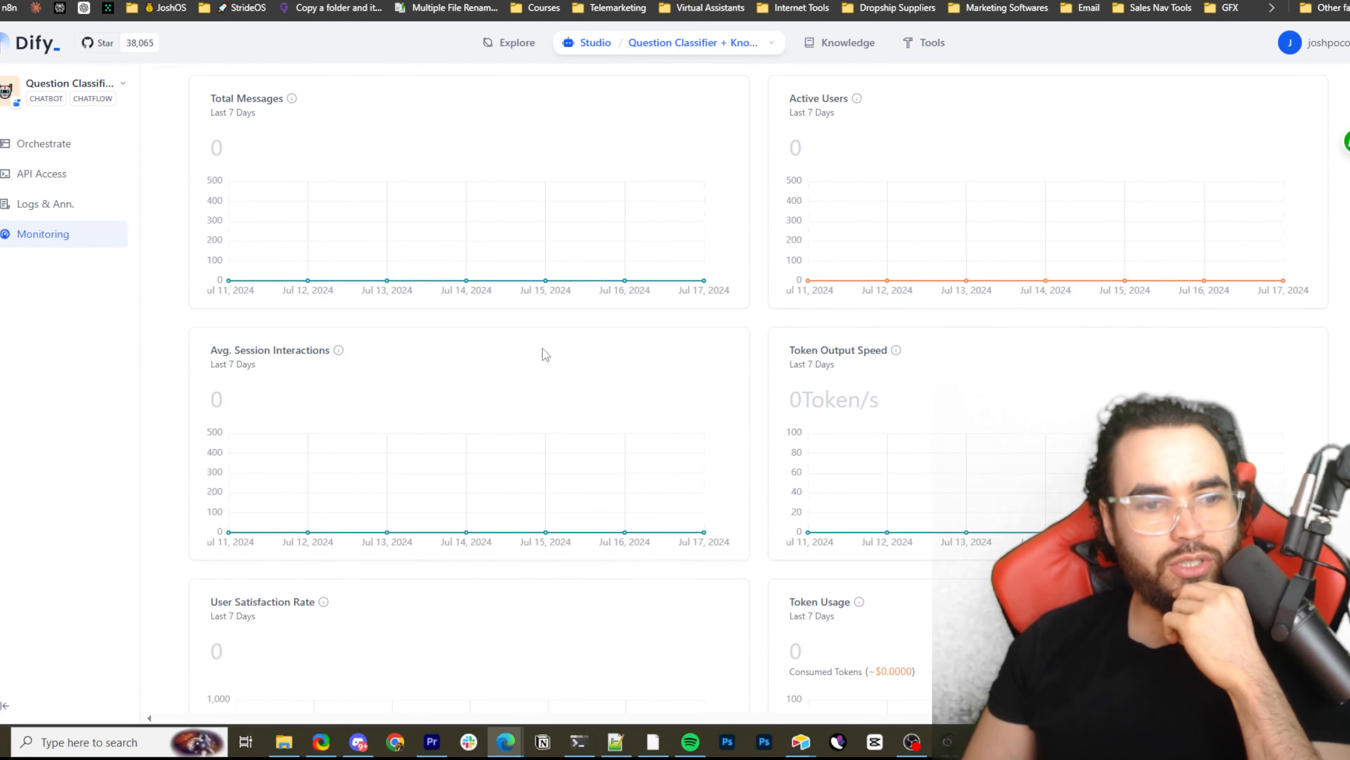
scroll(814, 333, down, 1)
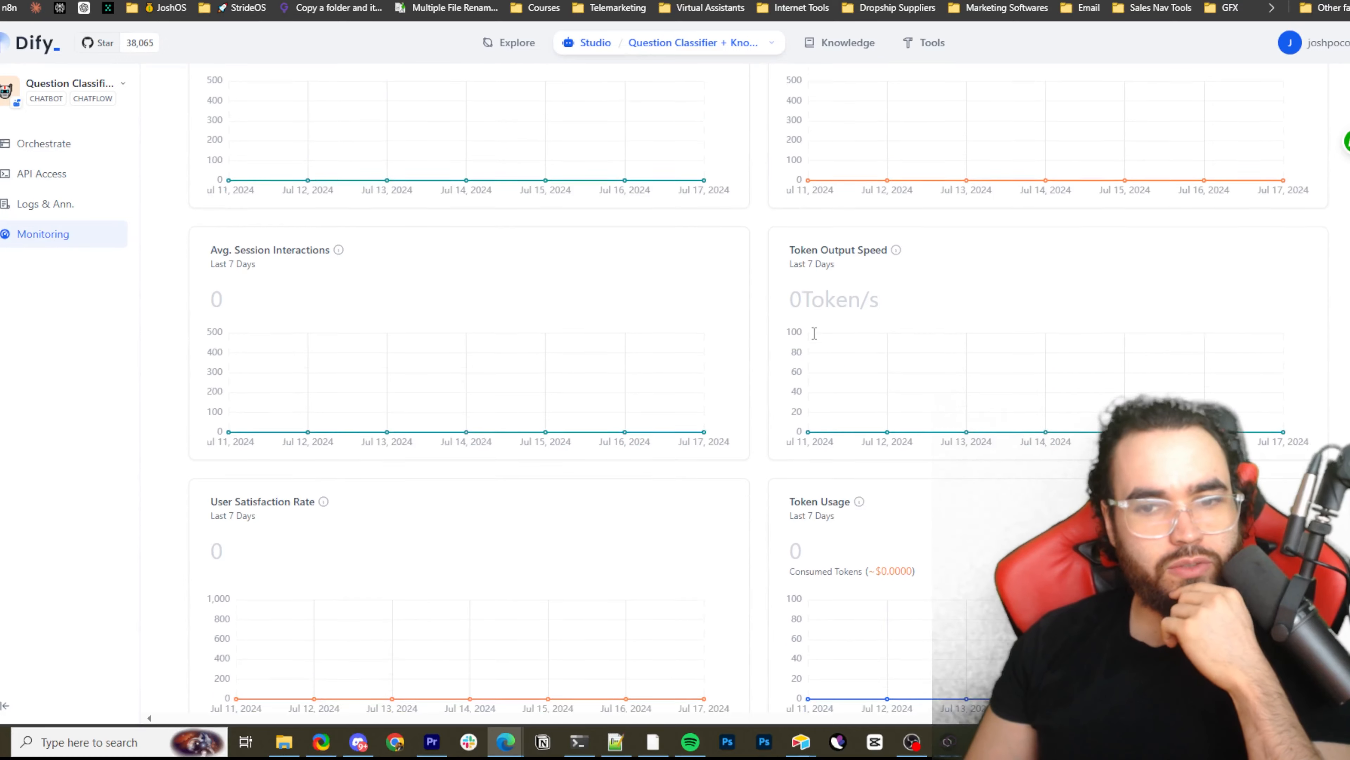
Return to the Orchestrate workflow and examine the Start node's input fields and the nodes connected after it
click(44, 143)
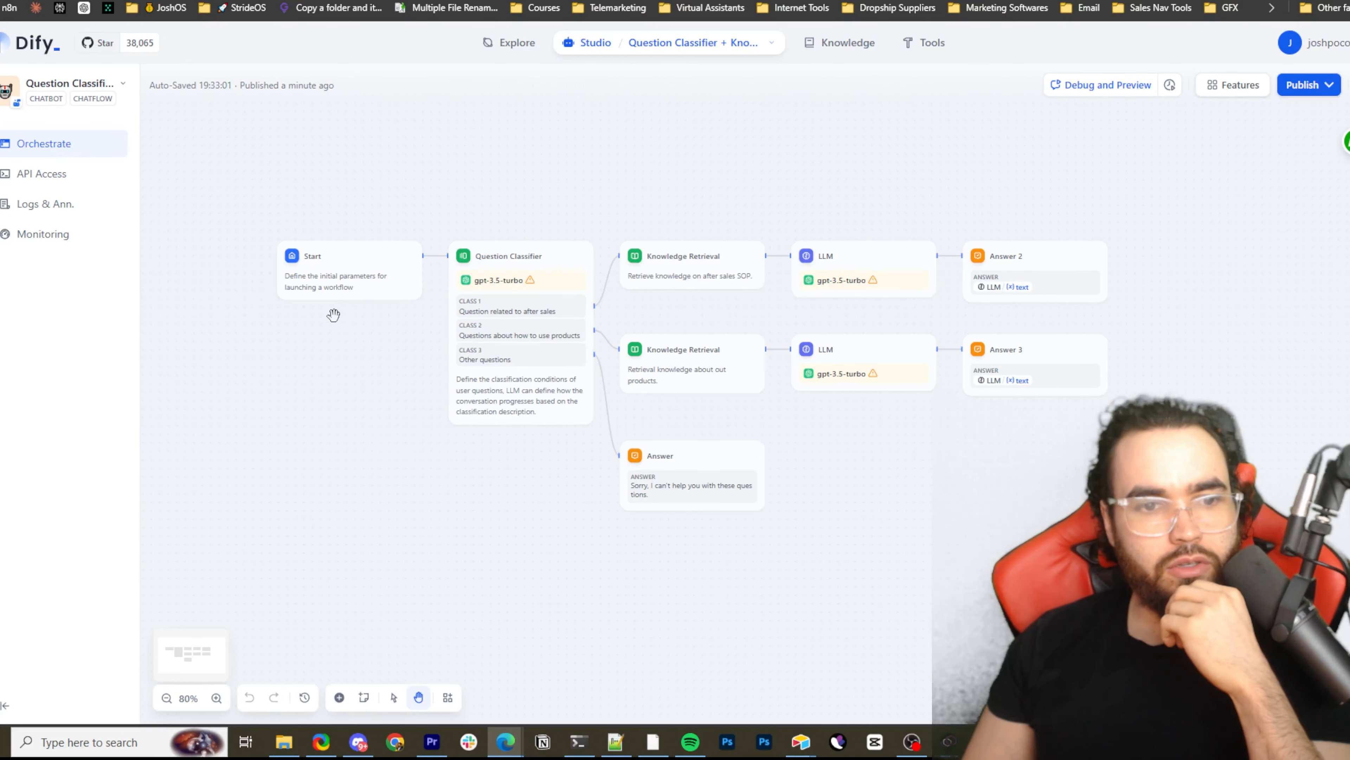
scroll(331, 314, up, 5)
click(324, 244)
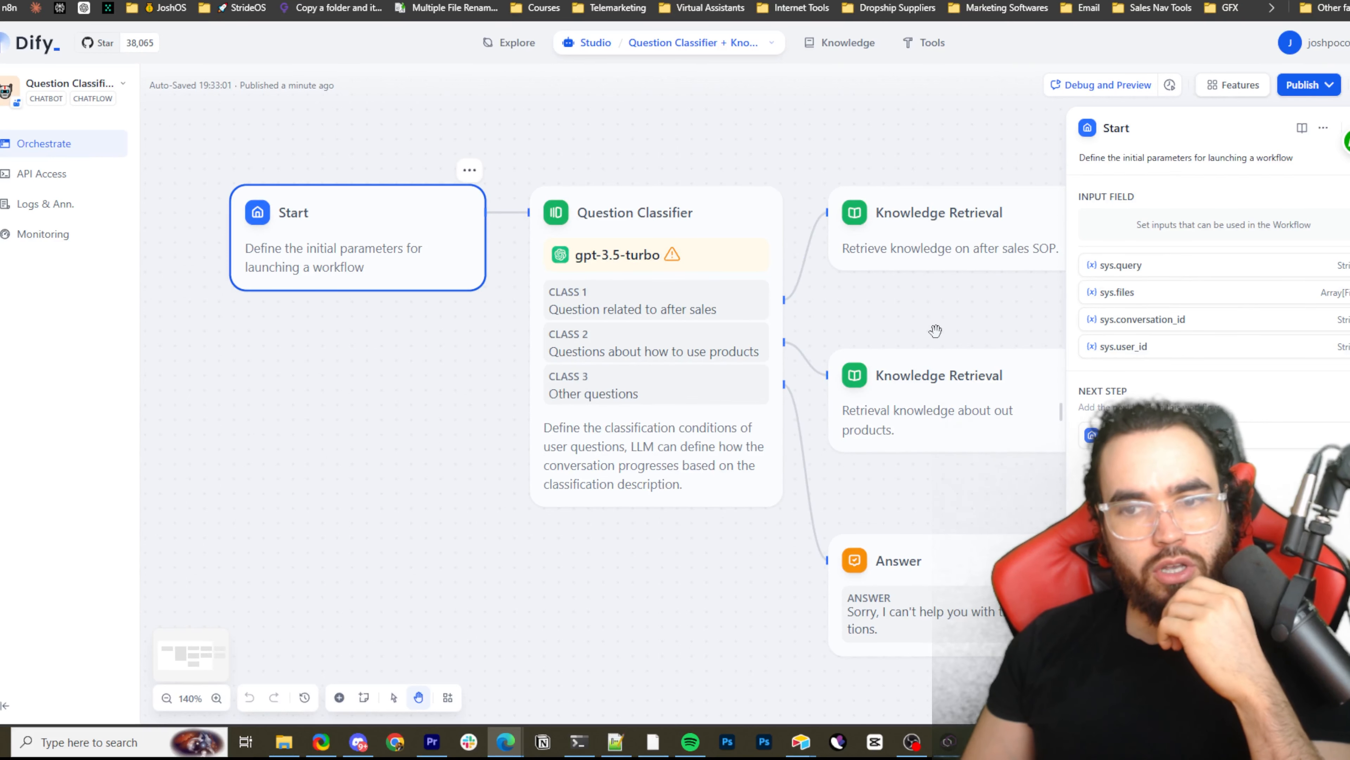
scroll(922, 332, down, 3)
drag(832, 180, 604, 213)
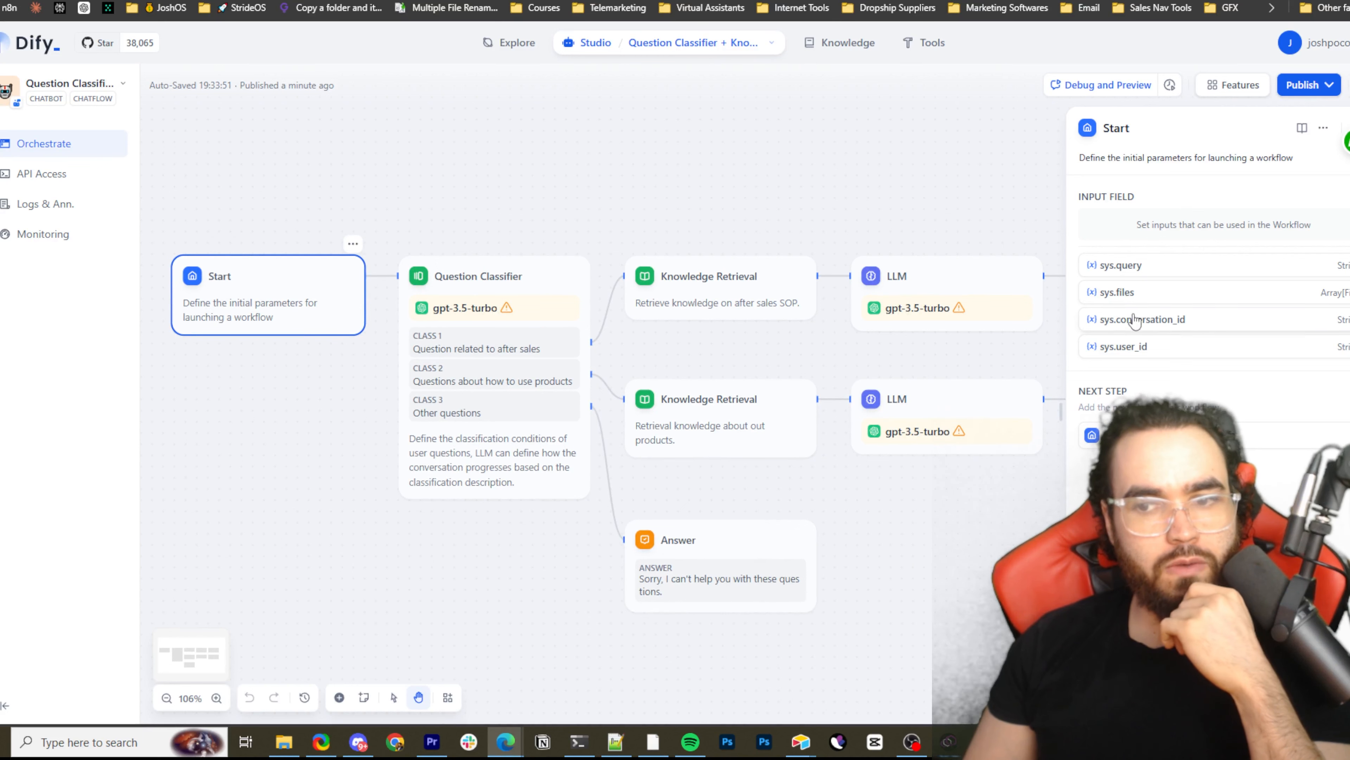
Open the Question Classifier node's details, view its available model choices and close the model settings without changing them
scroll(664, 248, down, 3)
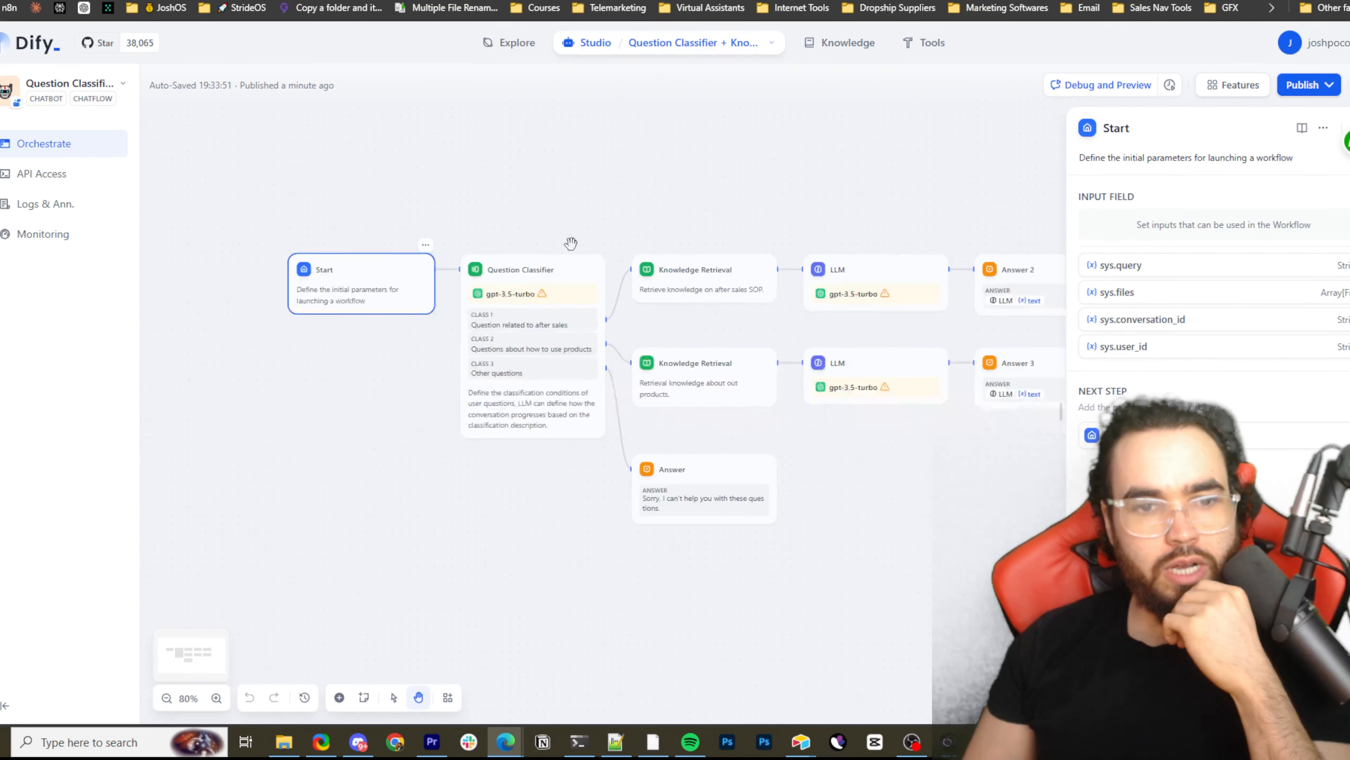
scroll(527, 307, up, 5)
click(530, 306)
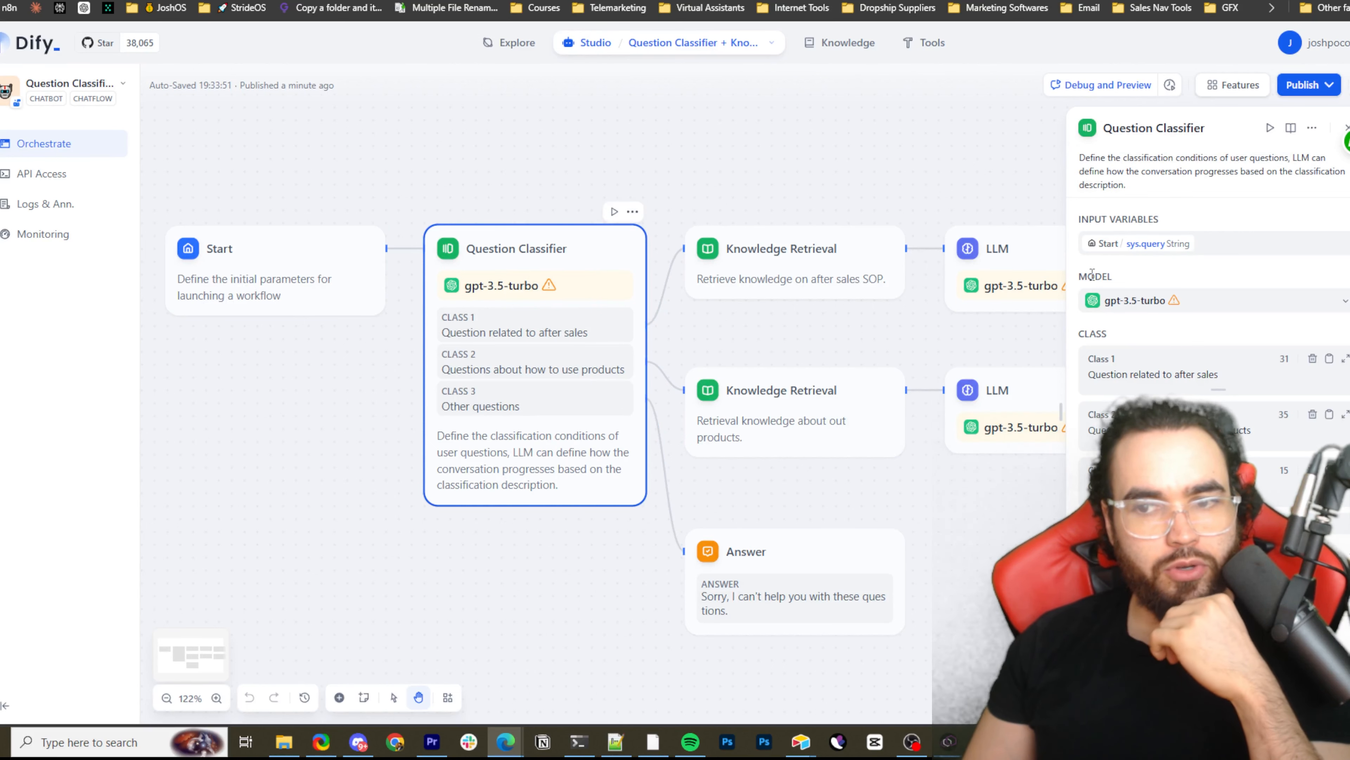
drag(1137, 302, 1140, 302)
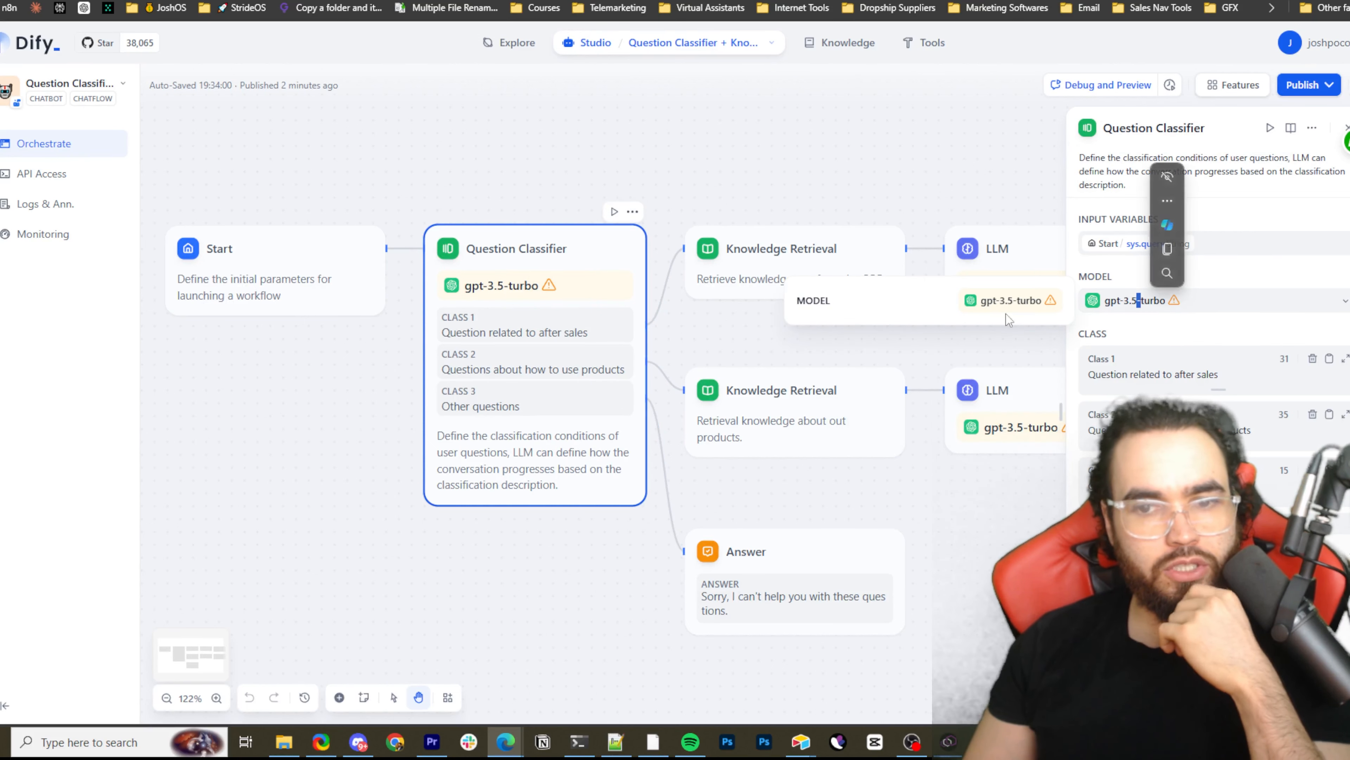
click(997, 301)
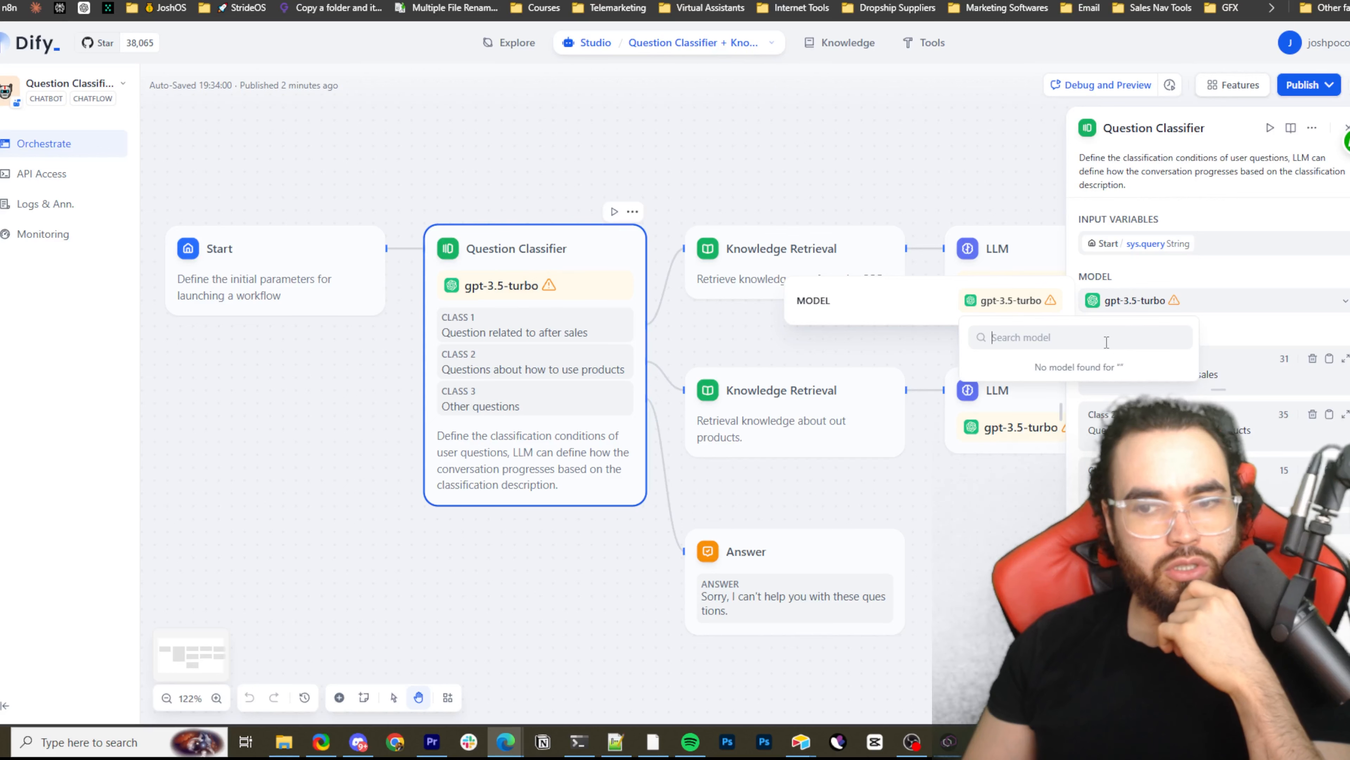
click(999, 214)
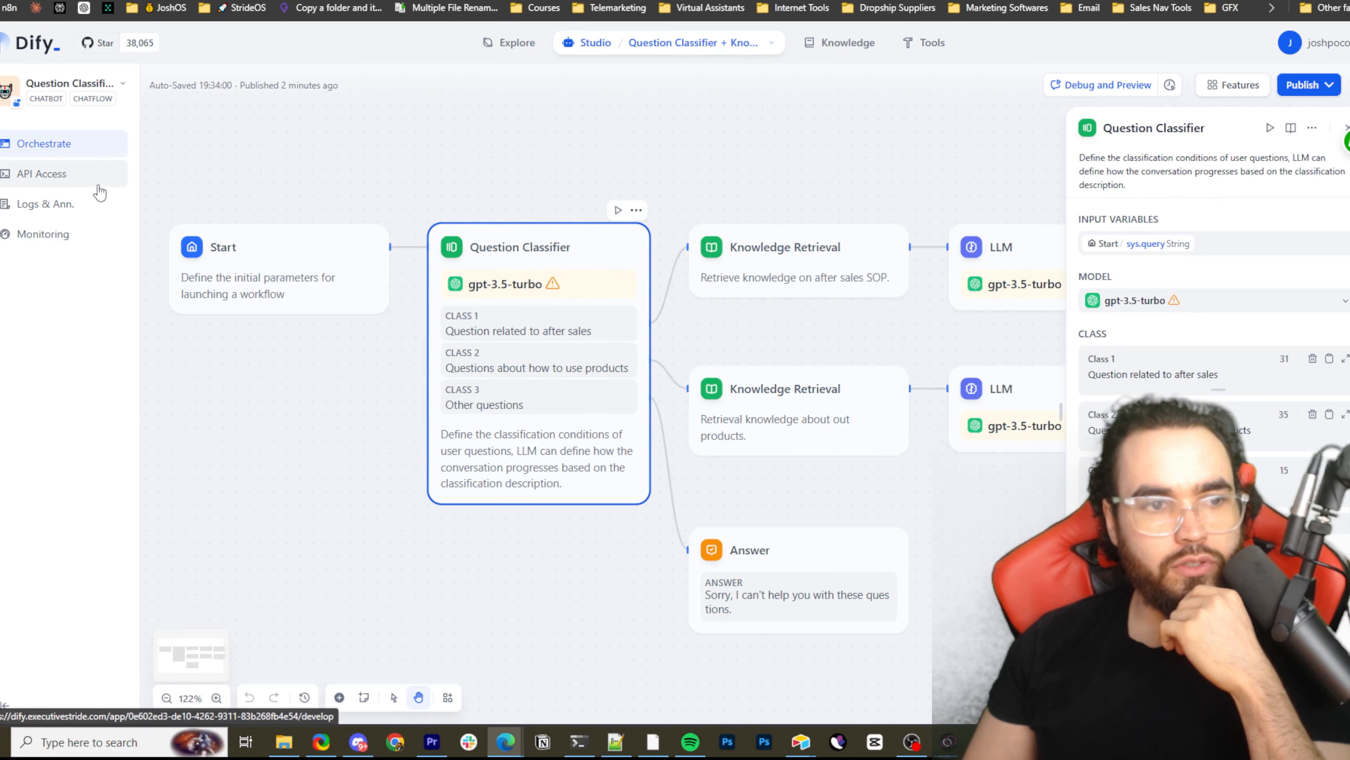
View the details of the after-sales Knowledge Retrieval node and of the LLM node connected to it
scroll(586, 229, down, 5)
drag(611, 258, 450, 273)
click(514, 250)
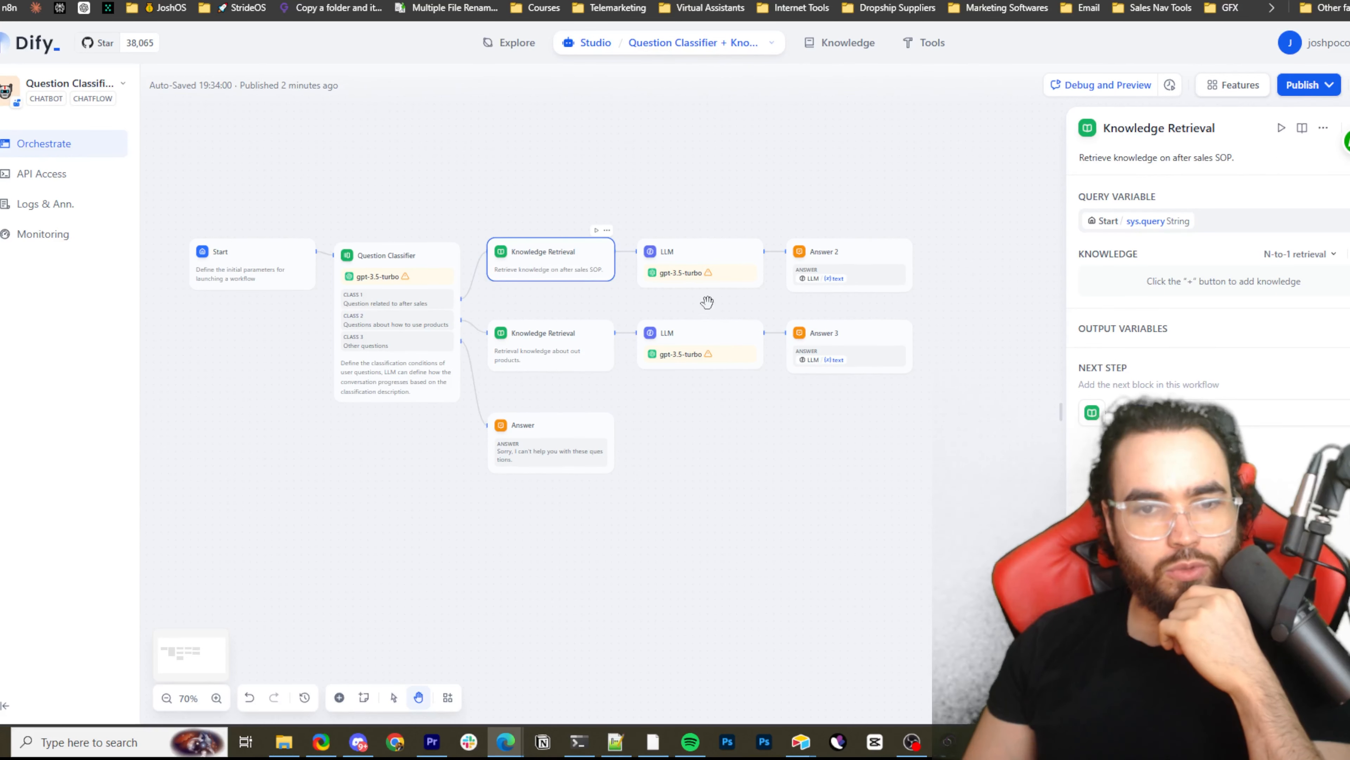
click(691, 274)
Add an IF/ELSE block after the Answer 3 node
drag(859, 365, 729, 386)
scroll(739, 340, up, 5)
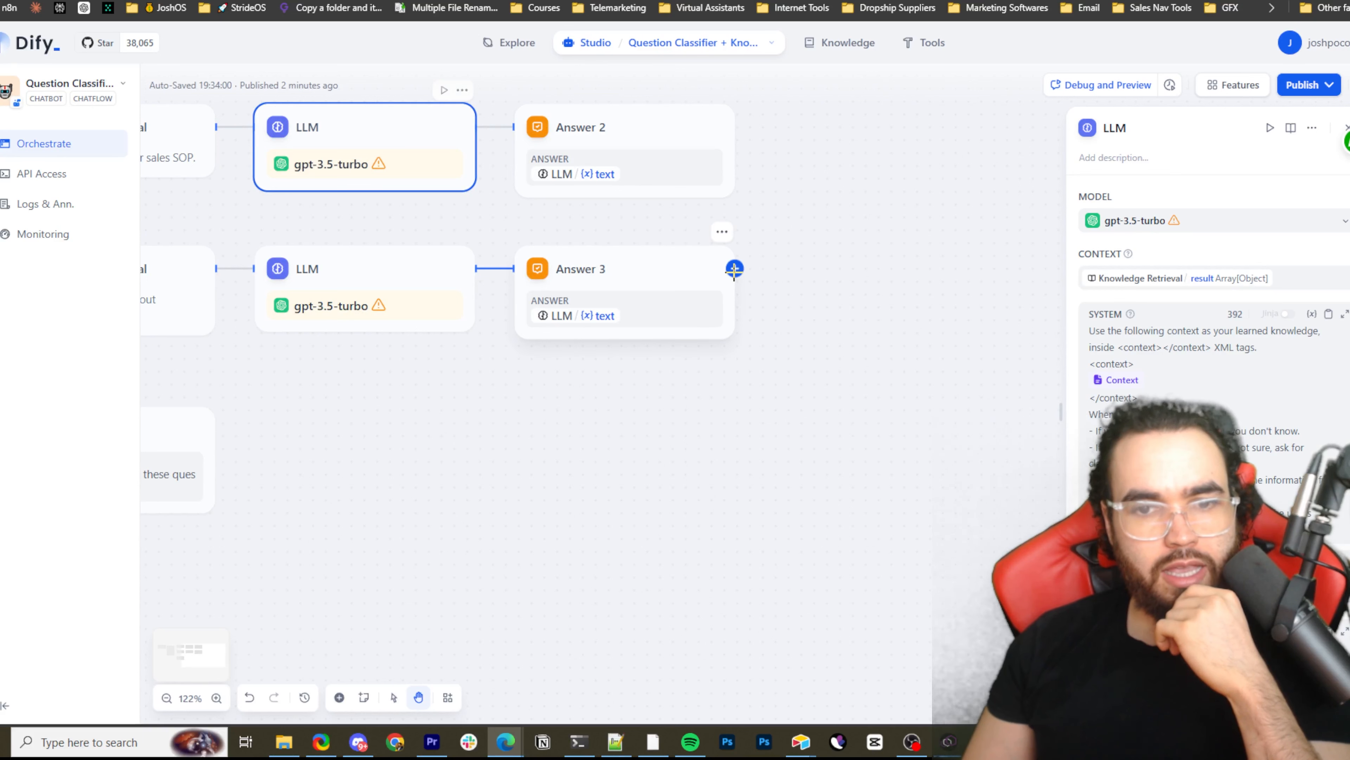
click(734, 268)
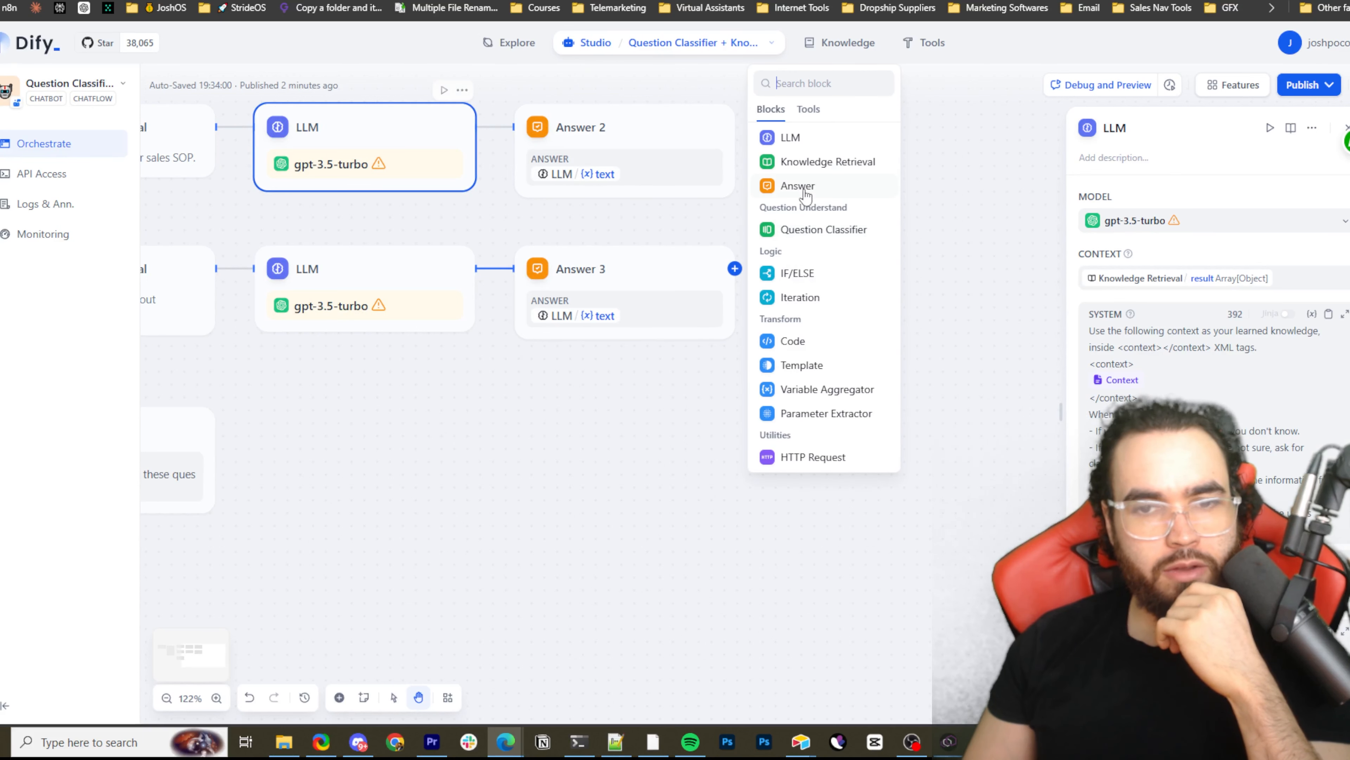
click(856, 281)
Add an HTTP Request block to the ELSE branch of the IF/ELSE node and set its request method to HEAD
scroll(735, 362, down, 3)
scroll(797, 378, down, 4)
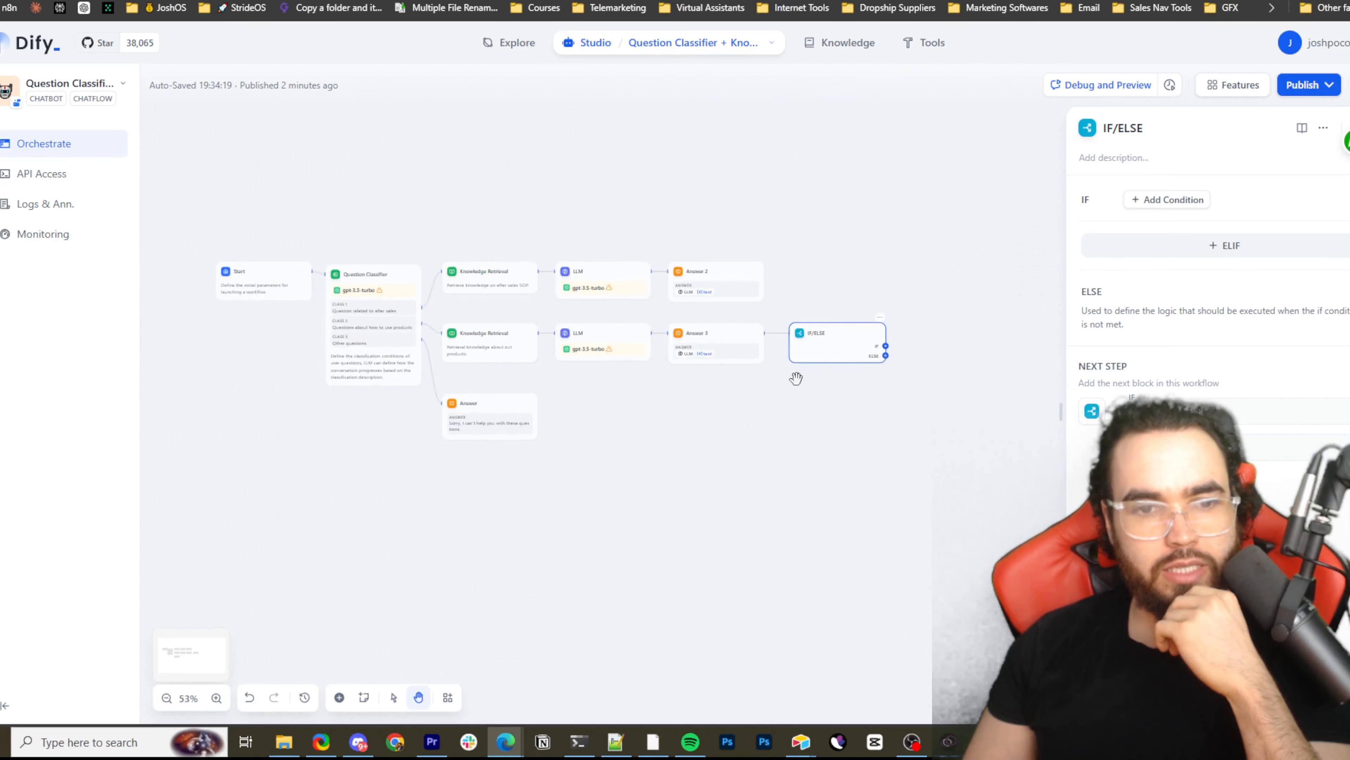
drag(792, 388, 582, 380)
scroll(694, 360, up, 3)
scroll(694, 360, up, 2)
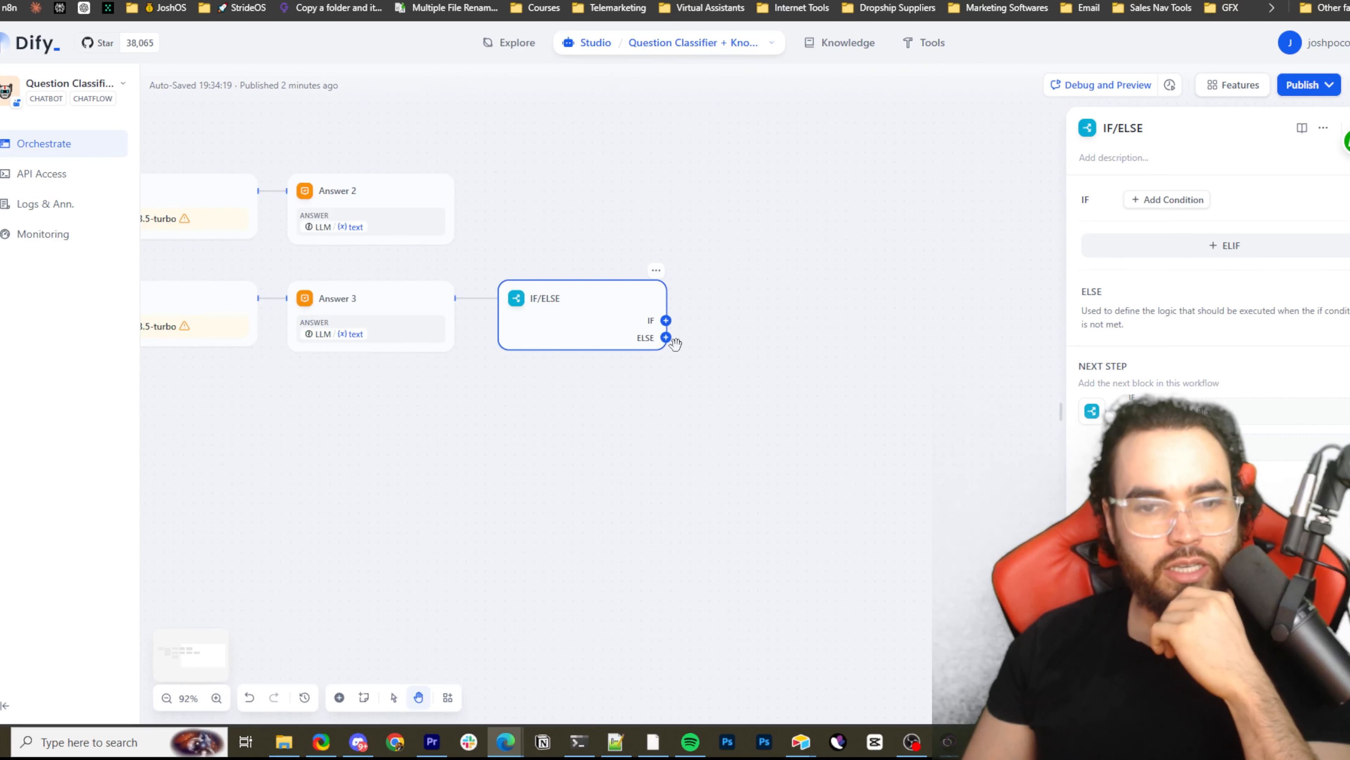
click(666, 337)
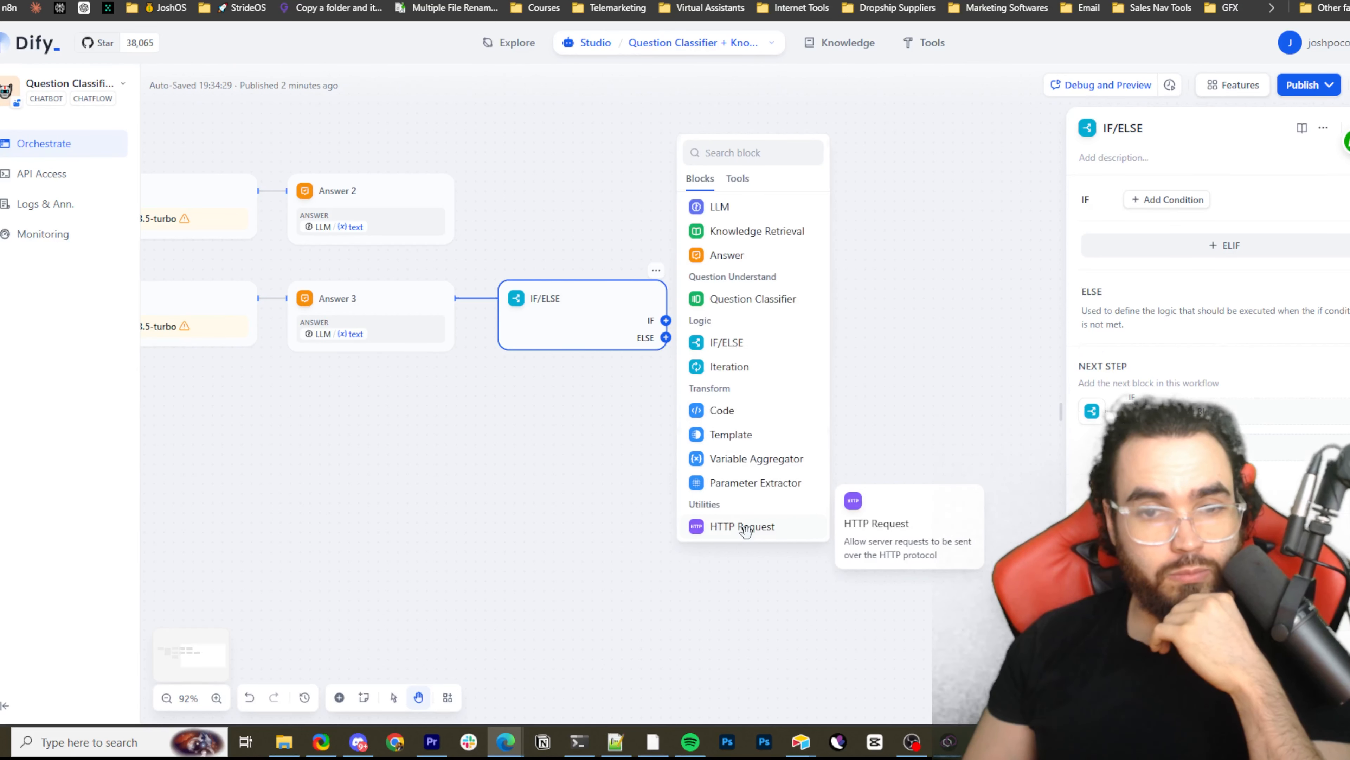
click(749, 537)
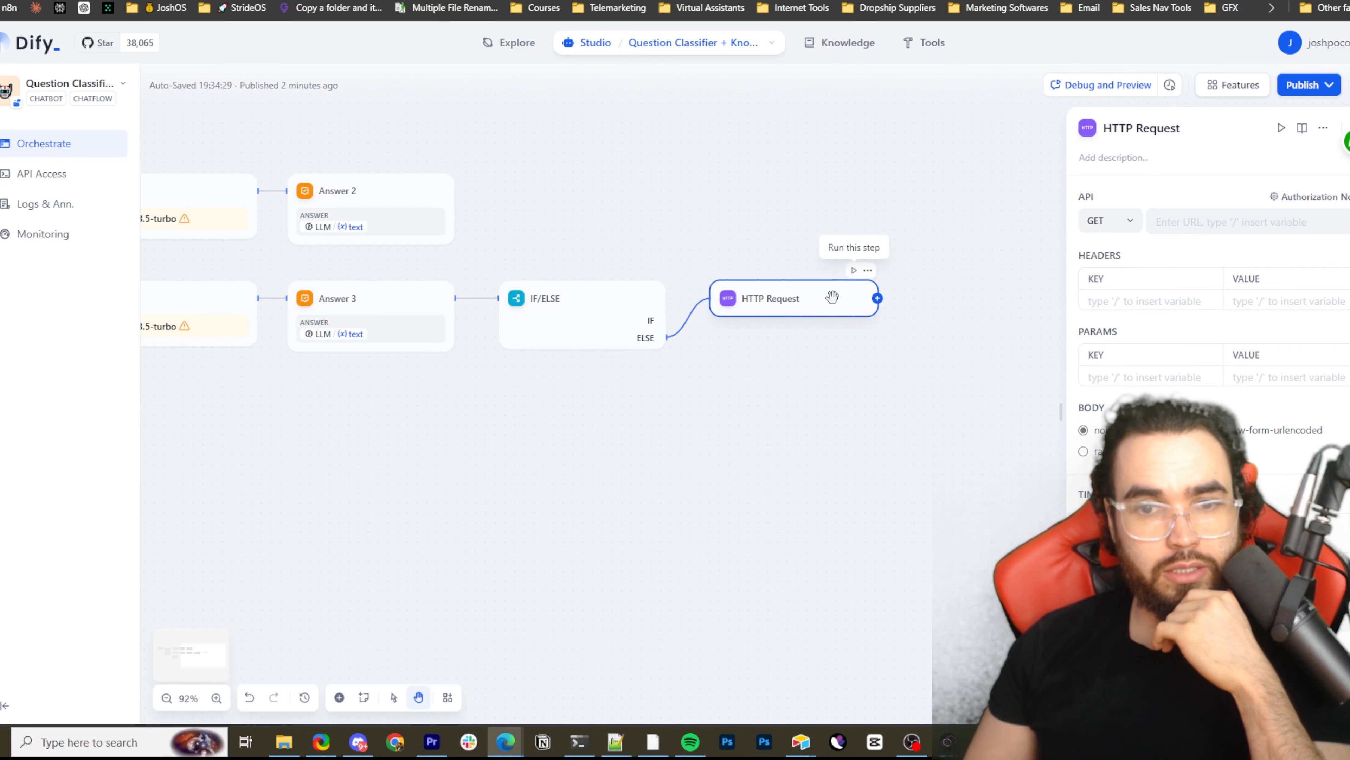
click(1128, 220)
click(1127, 295)
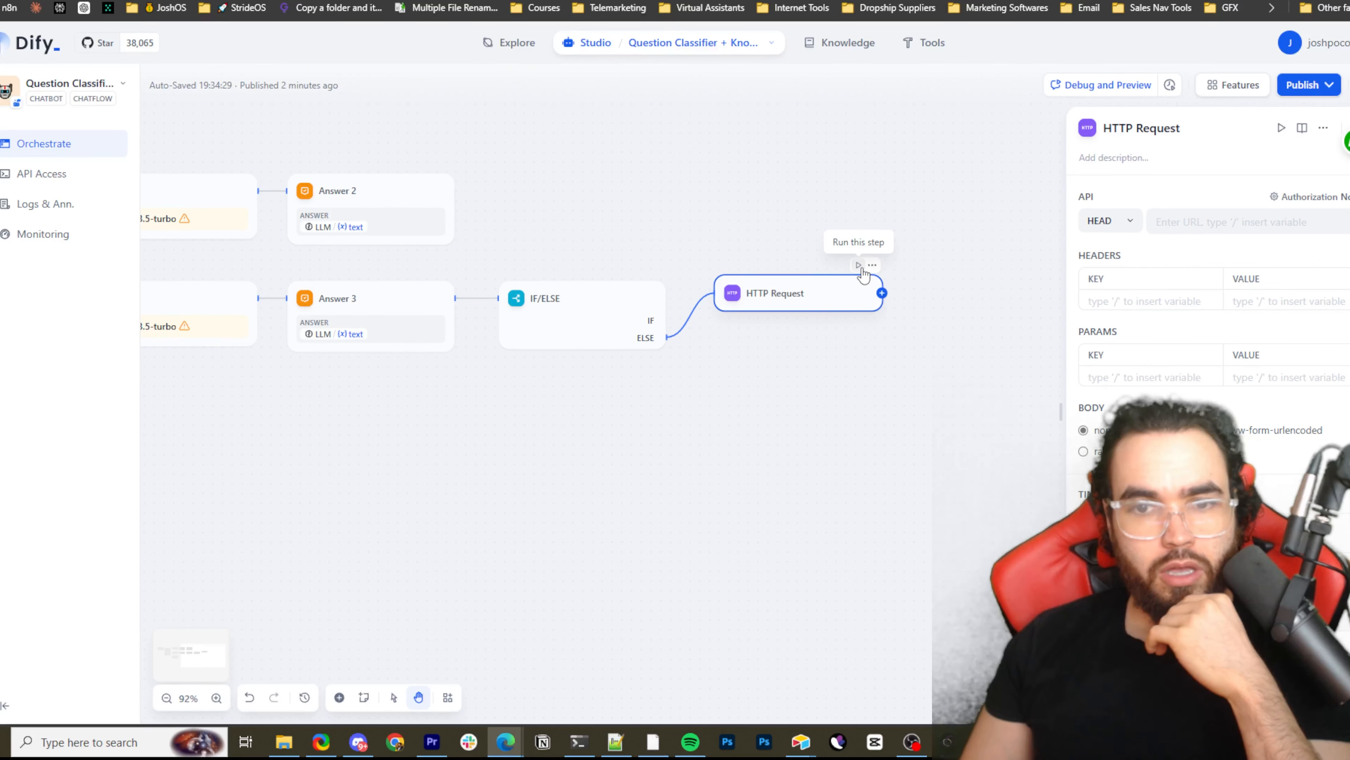
View the app's publishing options for updating, running, embedding and accessing the API reference
scroll(878, 322, down, 5)
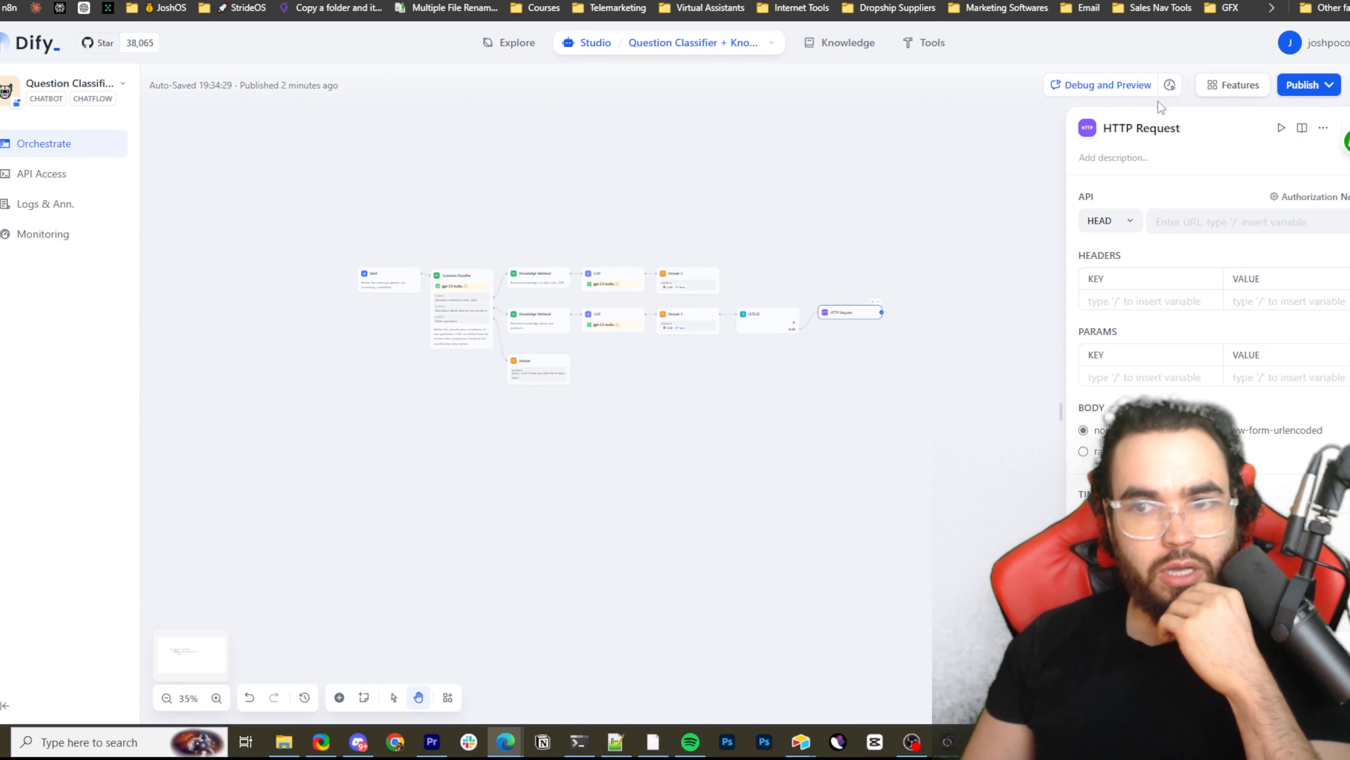
click(1323, 128)
click(1328, 86)
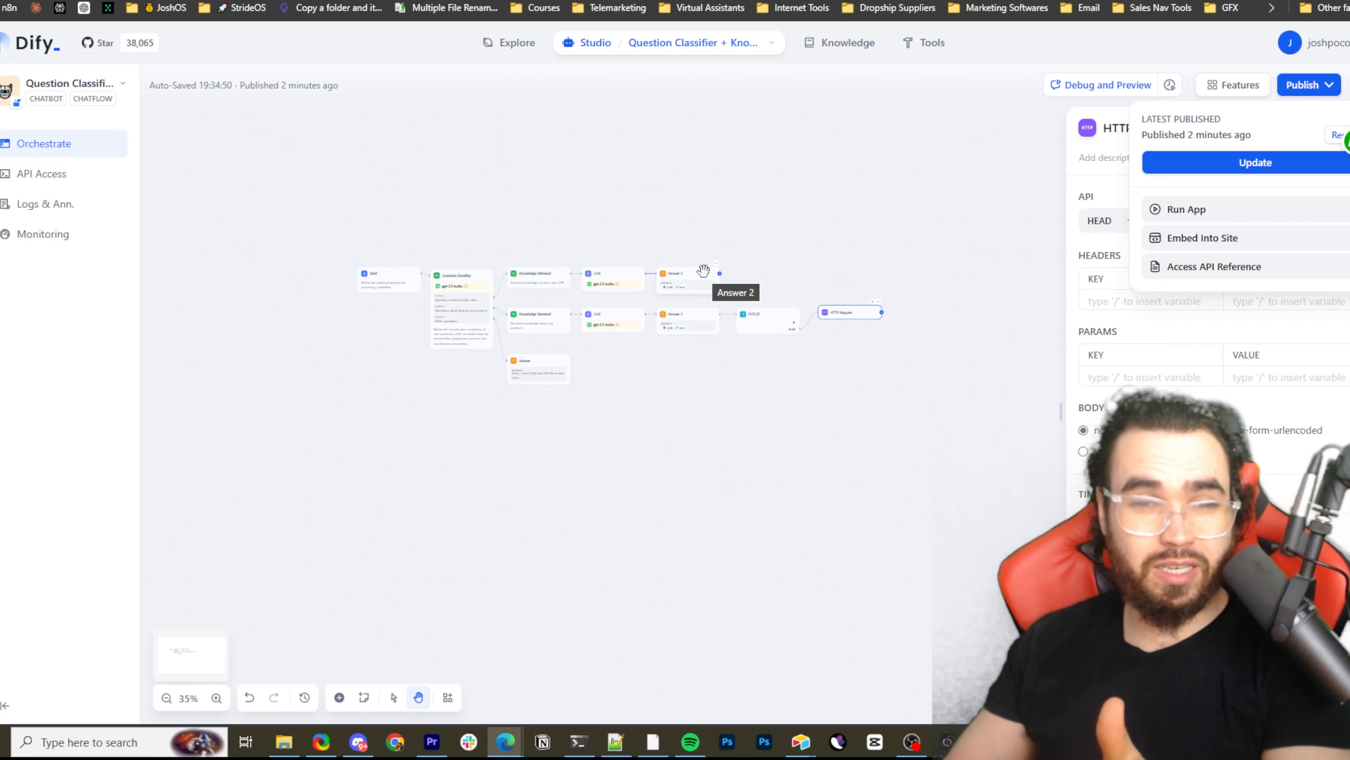
Look over the whole chatbot workflow, from the Start node through the answer branches to the HTTP Request node
scroll(742, 268, up, 6)
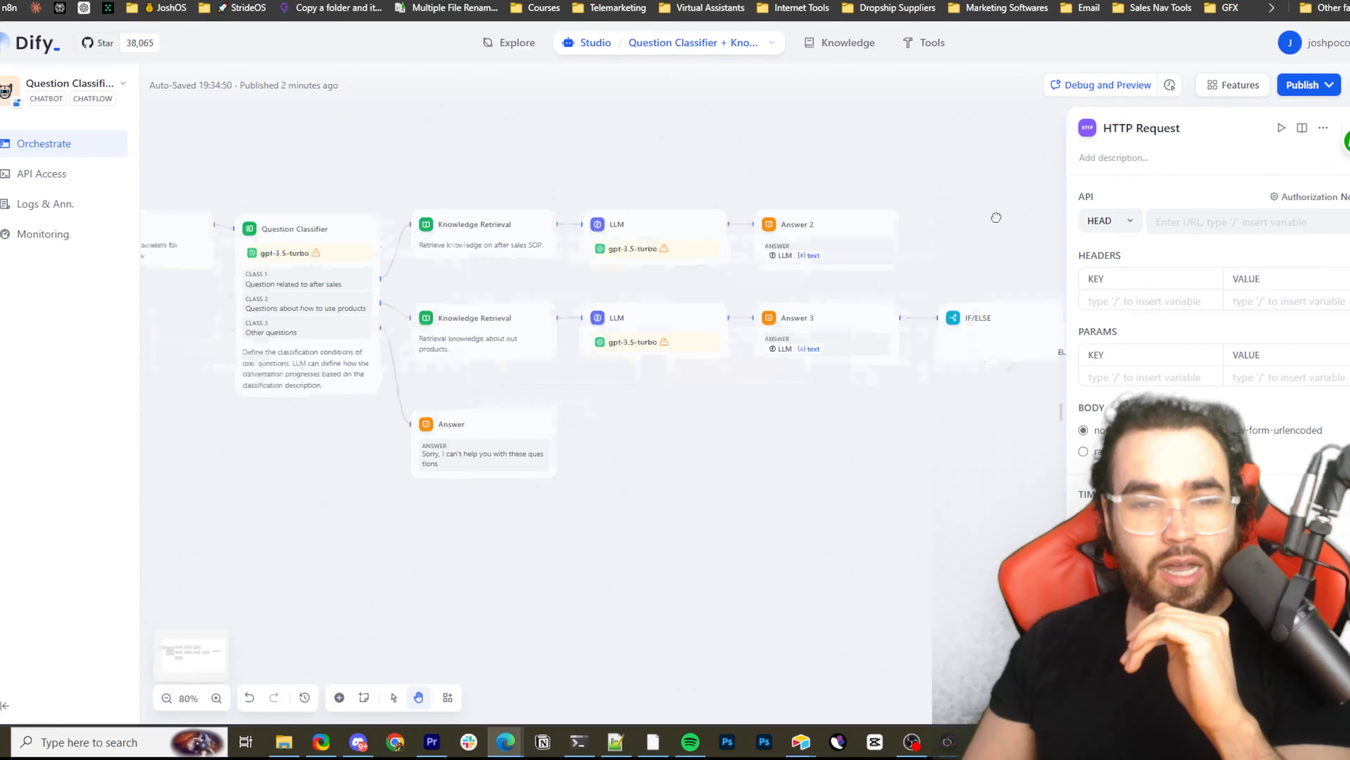
drag(992, 215, 600, 299)
scroll(699, 293, down, 5)
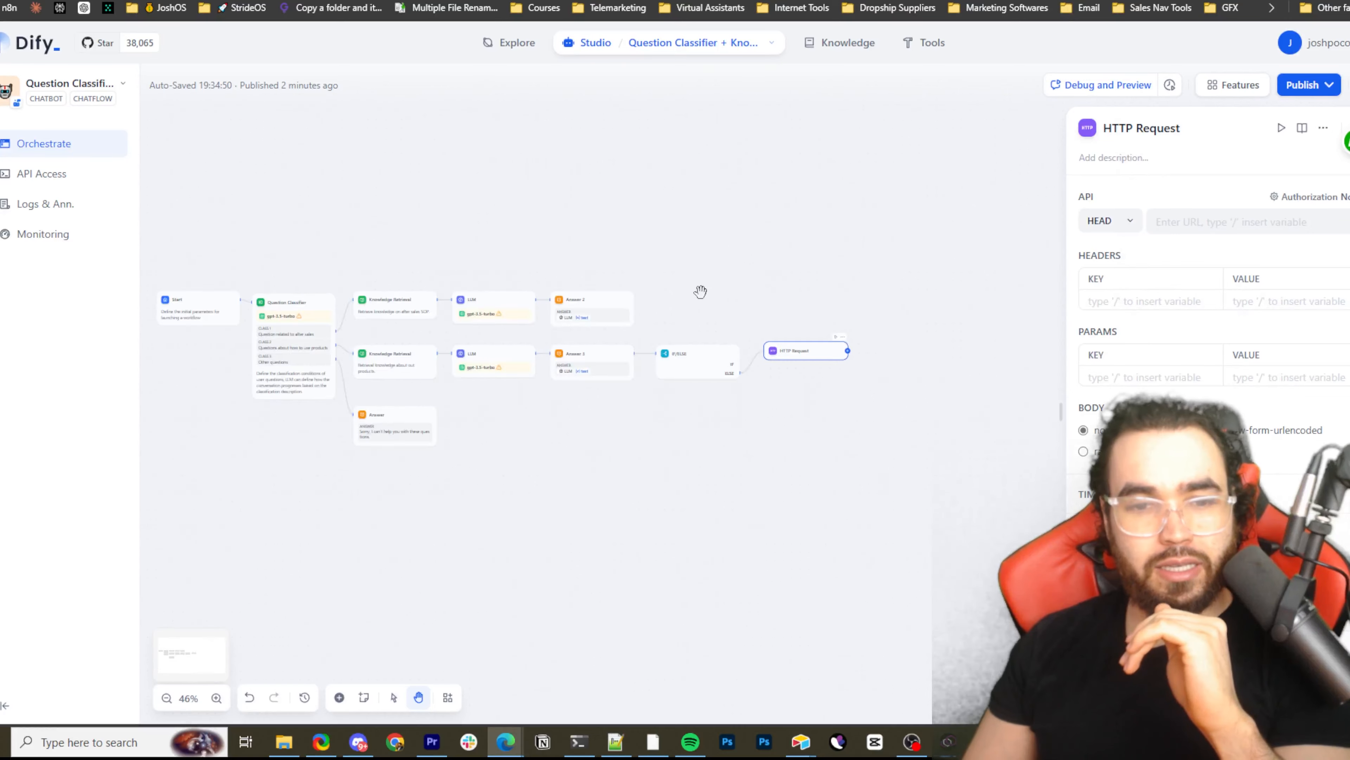
drag(921, 262, 953, 187)
scroll(838, 262, up, 5)
drag(724, 402, 890, 354)
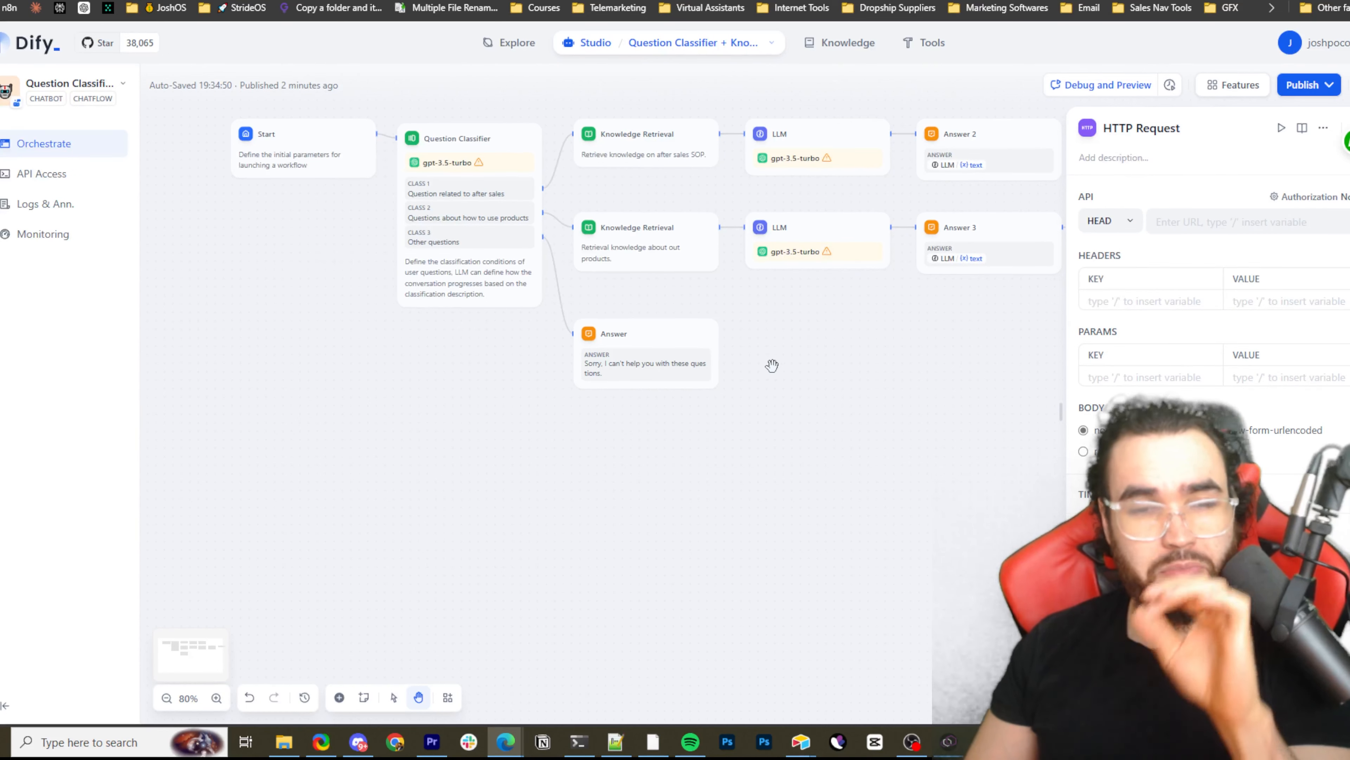
drag(755, 373, 691, 379)
scroll(814, 377, down, 5)
scroll(845, 369, down, 1)
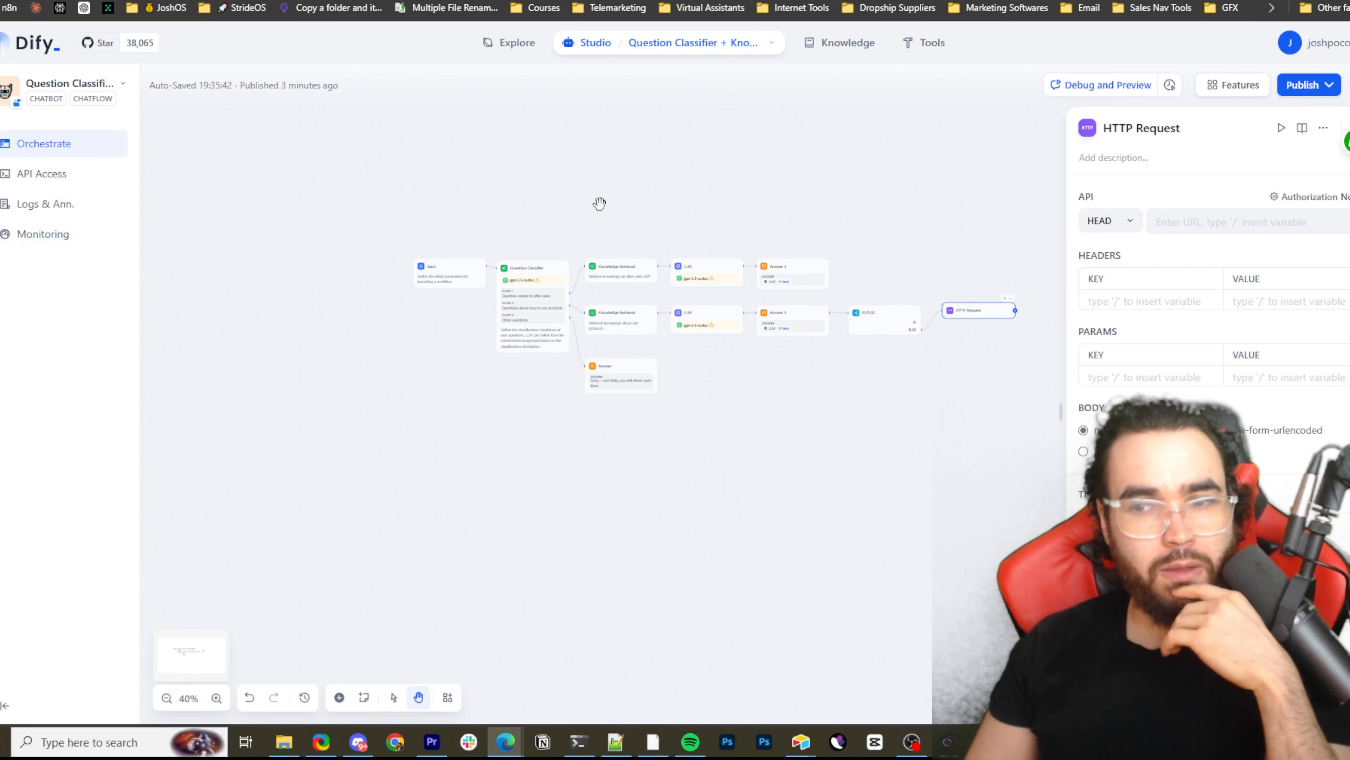
scroll(669, 219, up, 3)
scroll(646, 237, up, 2)
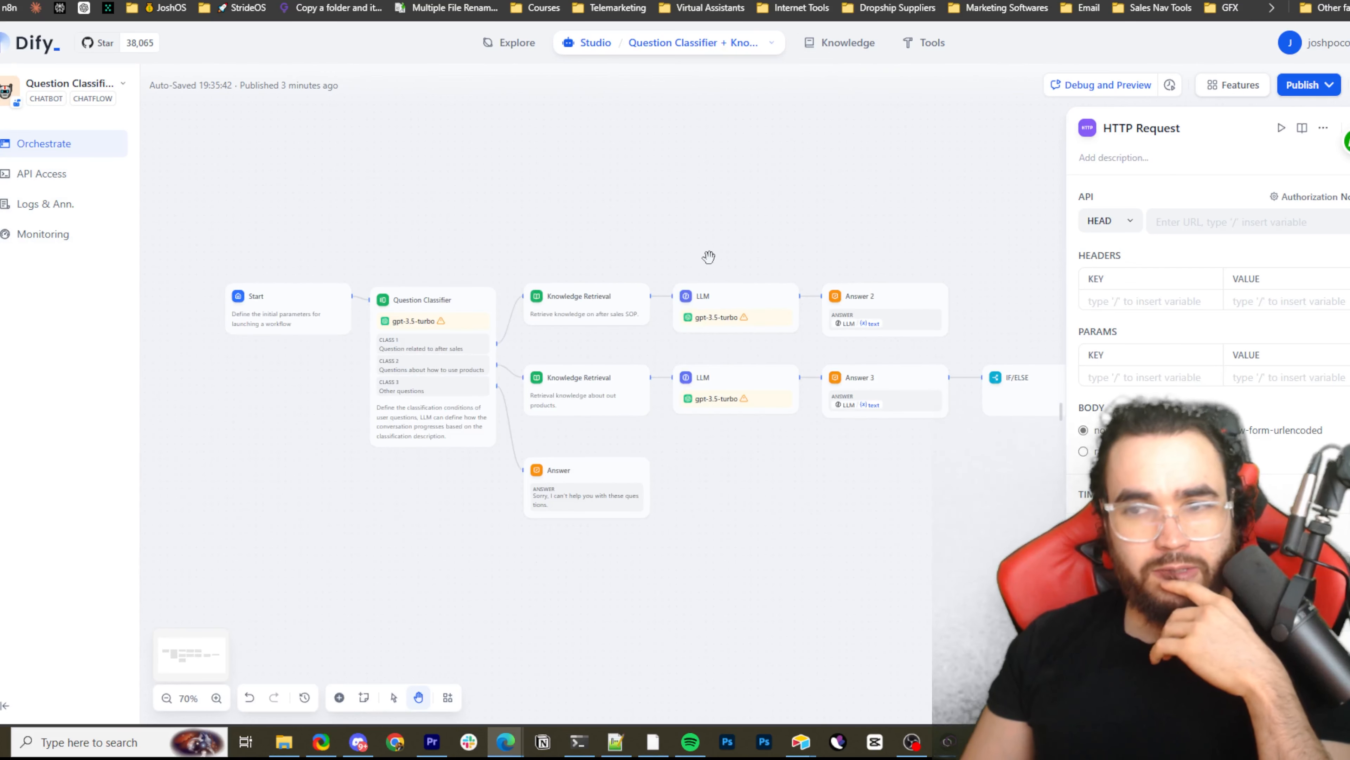
scroll(709, 256, down, 3)
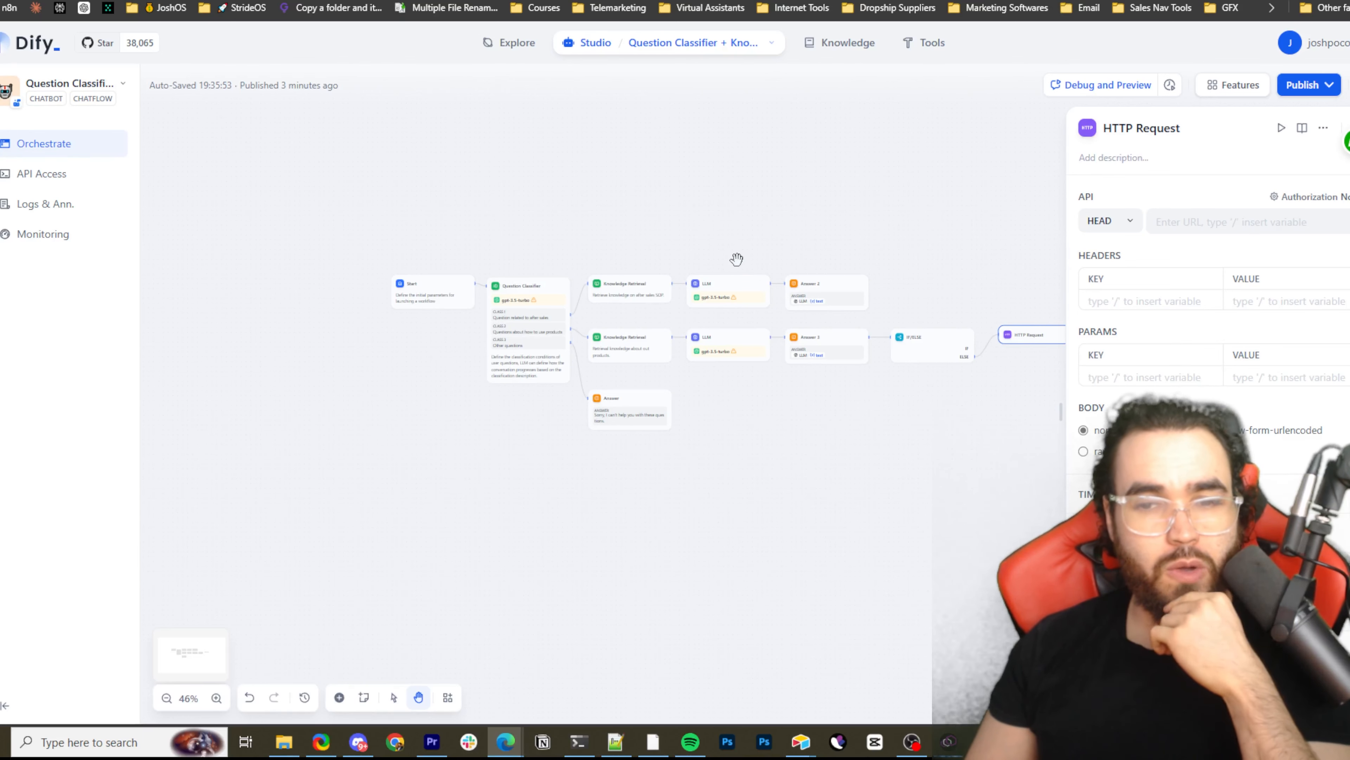
mouse_move(770, 259)
mouse_down()
mouse_move(612, 266)
mouse_move(785, 251)
mouse_up()
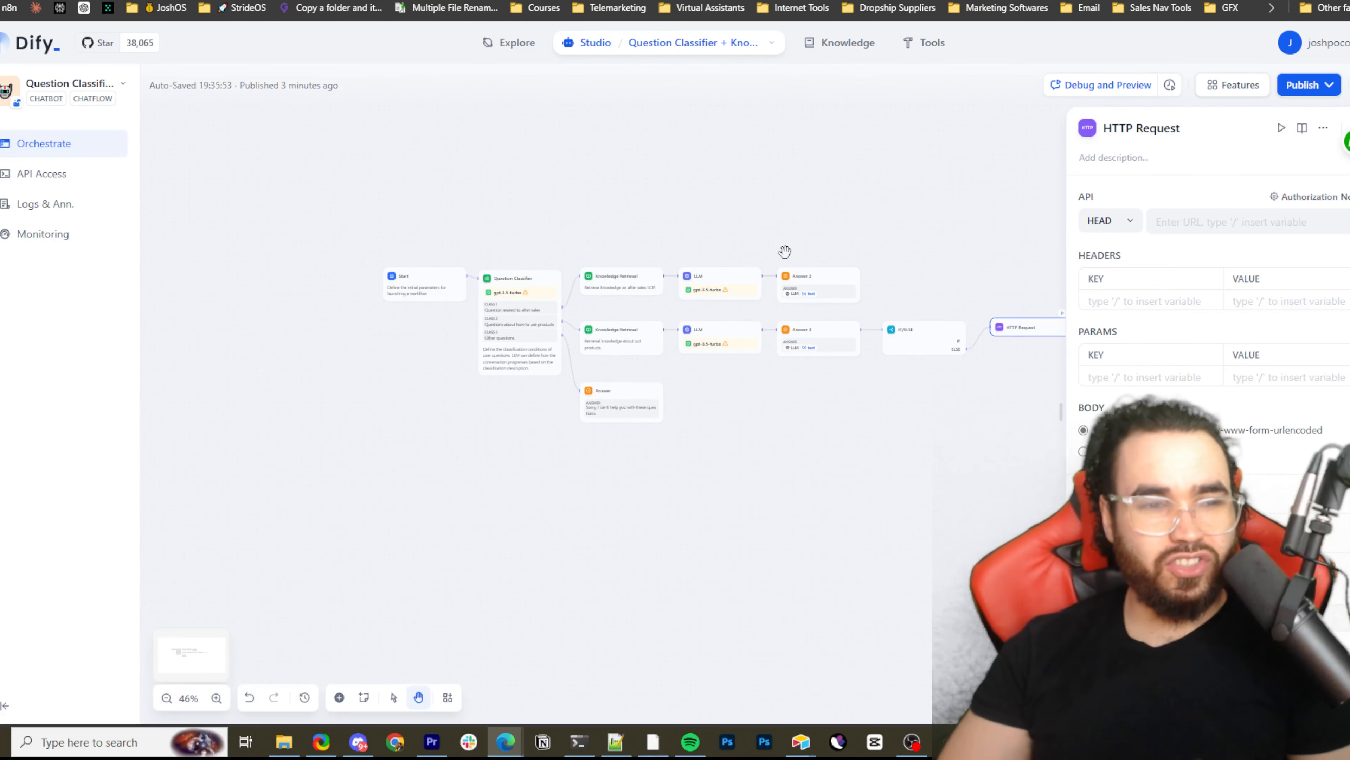